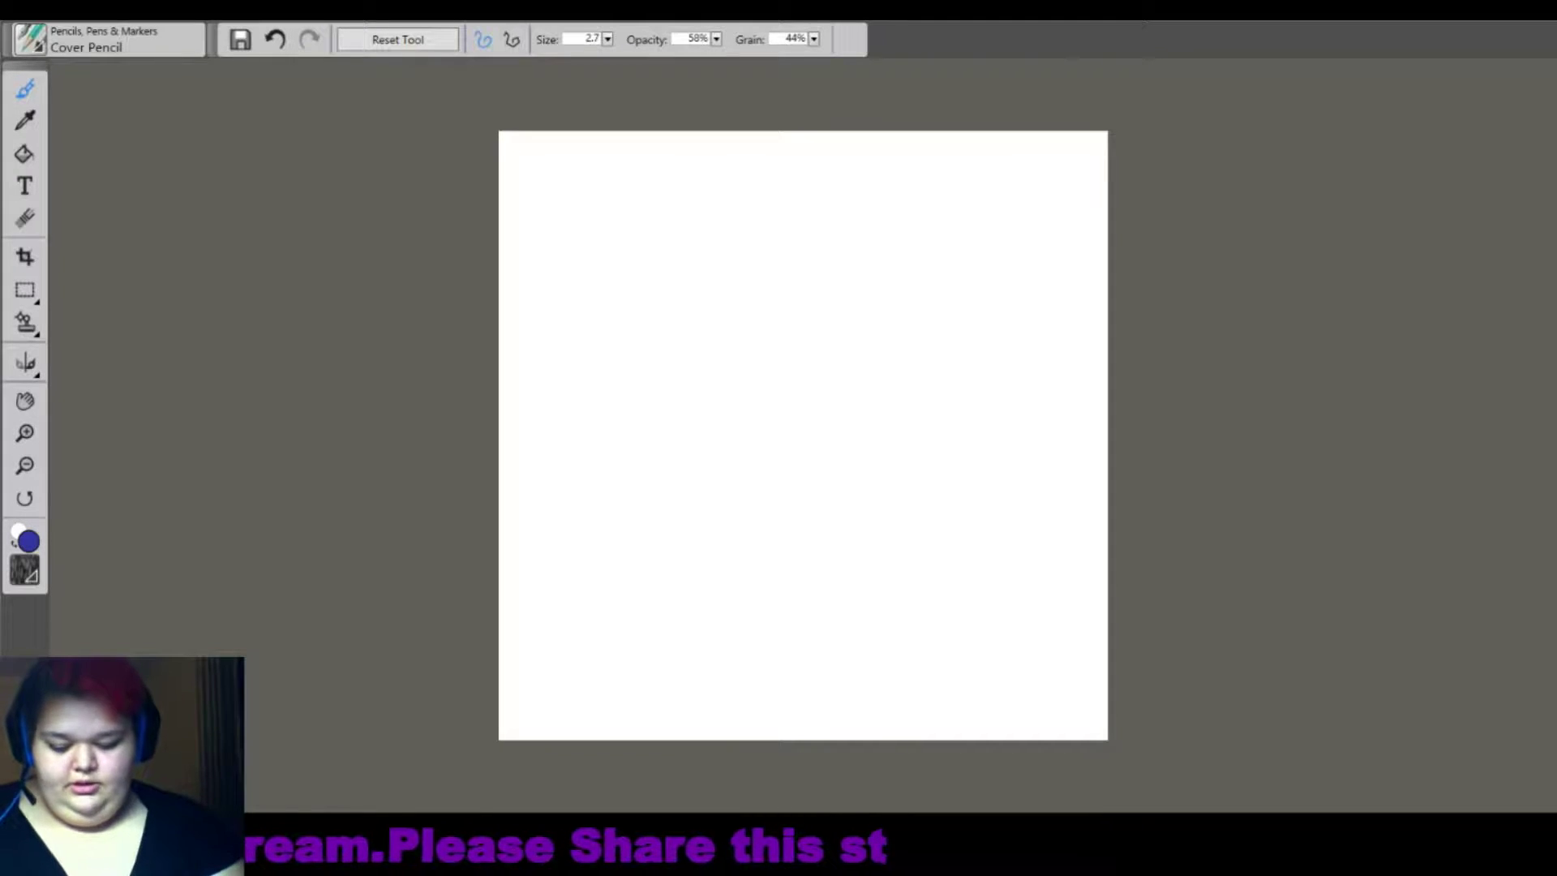
# Sketch a tall arched body shape and a round-topped snowboard outline beside it with the blue Cover Pencil, leaving headroom on the canvas.
pyautogui.moveTo(658, 738)
pyautogui.mouseDown()
pyautogui.moveTo(663, 487)
pyautogui.moveTo(874, 428)
pyautogui.moveTo(904, 713)
pyautogui.mouseUp()
pyautogui.moveTo(880, 555); pyautogui.dragTo(906, 738)
pyautogui.moveTo(888, 474)
pyautogui.mouseDown()
pyautogui.moveTo(1001, 450)
pyautogui.moveTo(964, 414)
pyautogui.moveTo(999, 453)
pyautogui.mouseUp()
pyautogui.moveTo(912, 430); pyautogui.dragTo(994, 498)
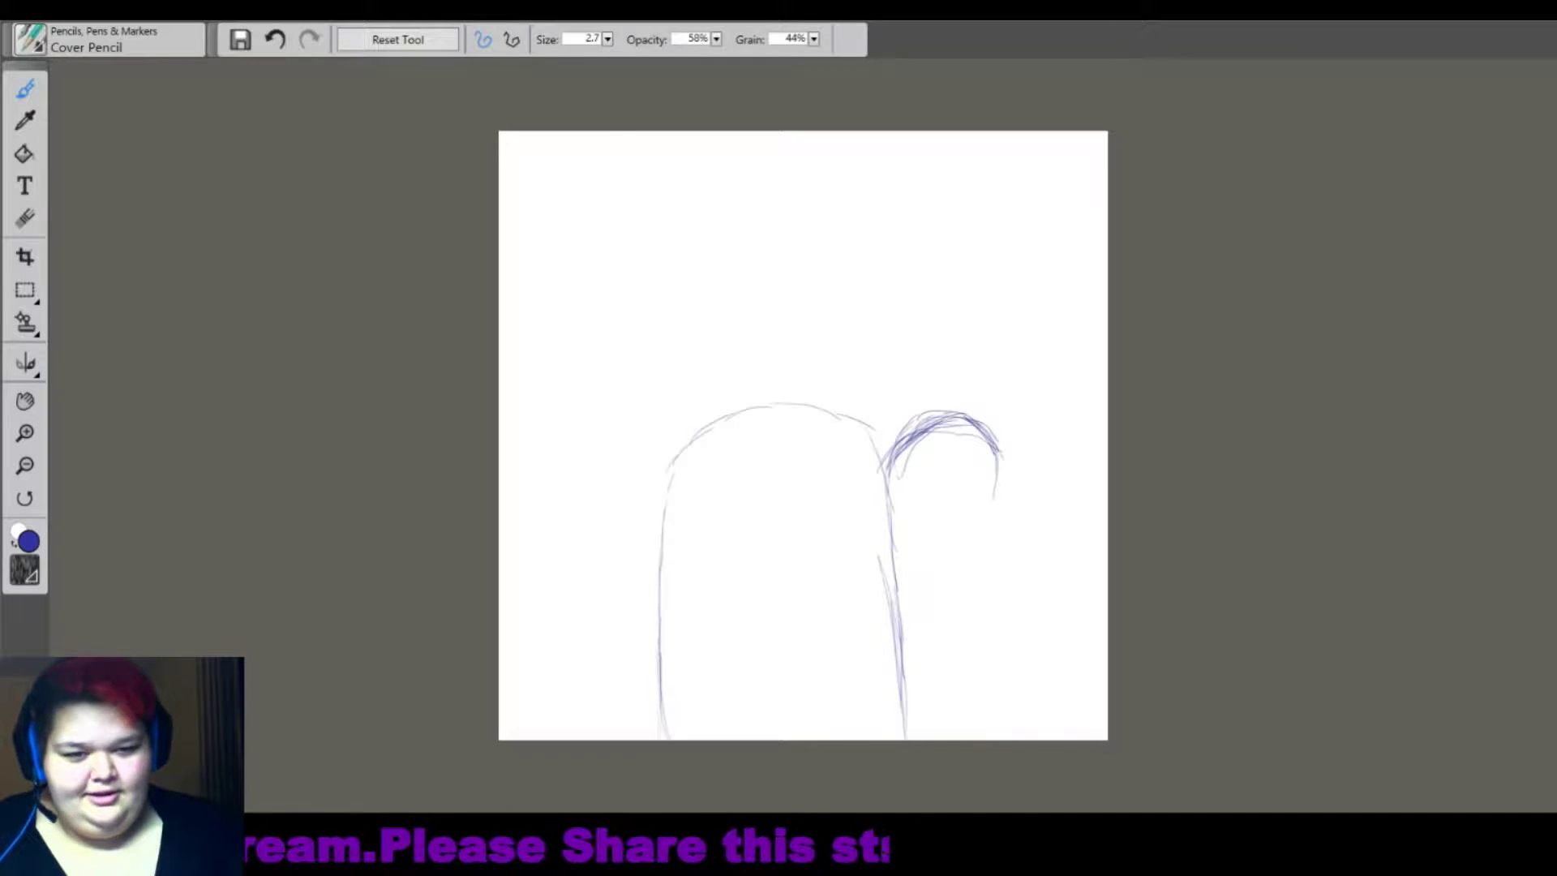
pyautogui.moveTo(882, 450); pyautogui.dragTo(903, 724)
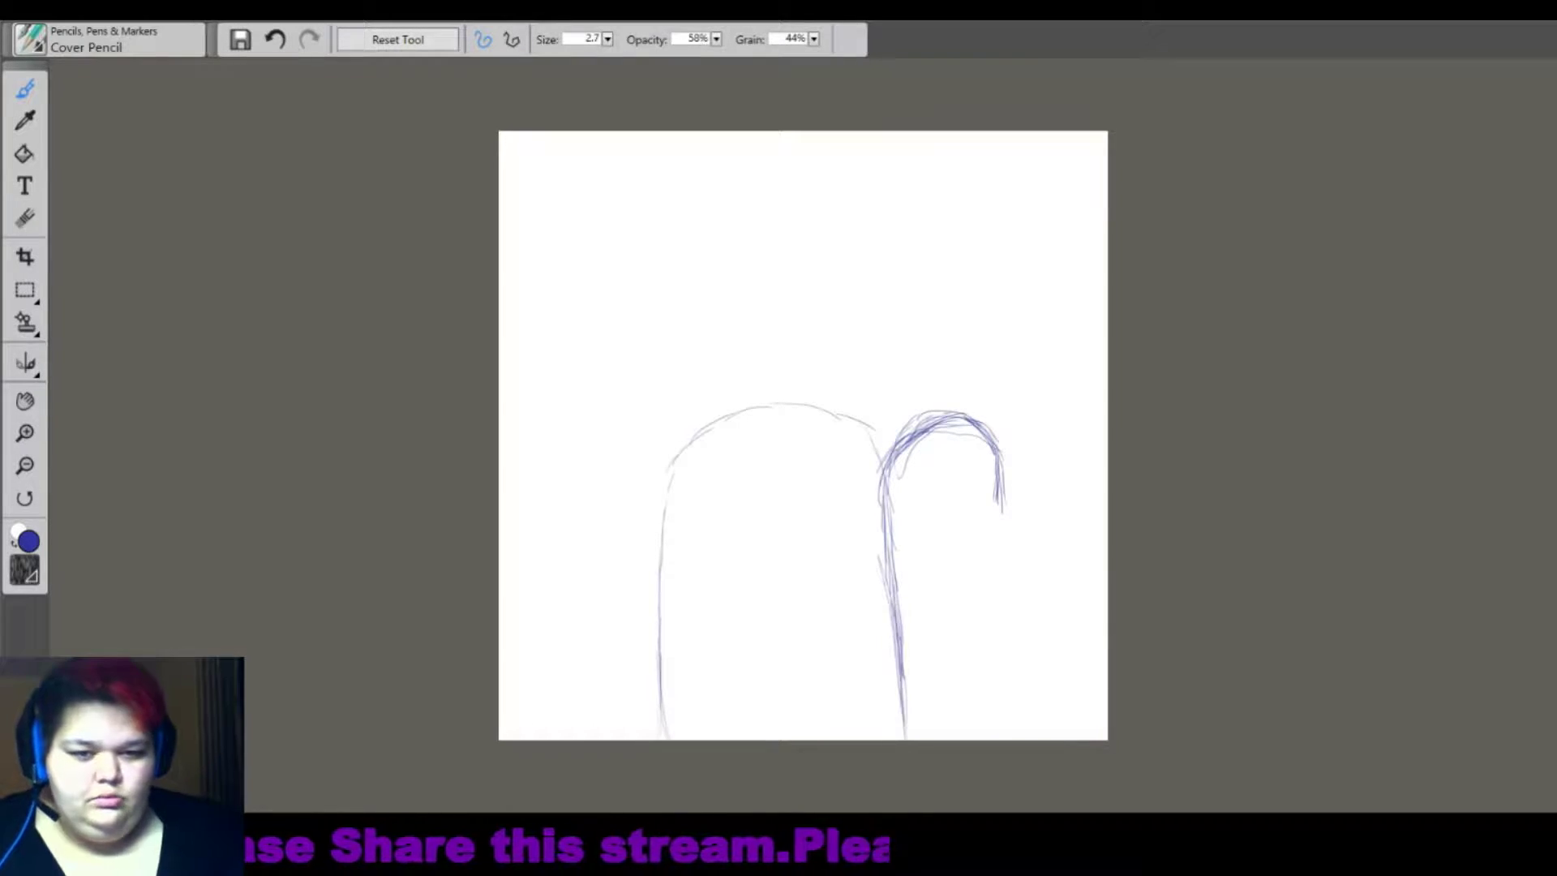
pyautogui.moveTo(996, 494); pyautogui.dragTo(997, 738)
pyautogui.moveTo(928, 418); pyautogui.dragTo(882, 519)
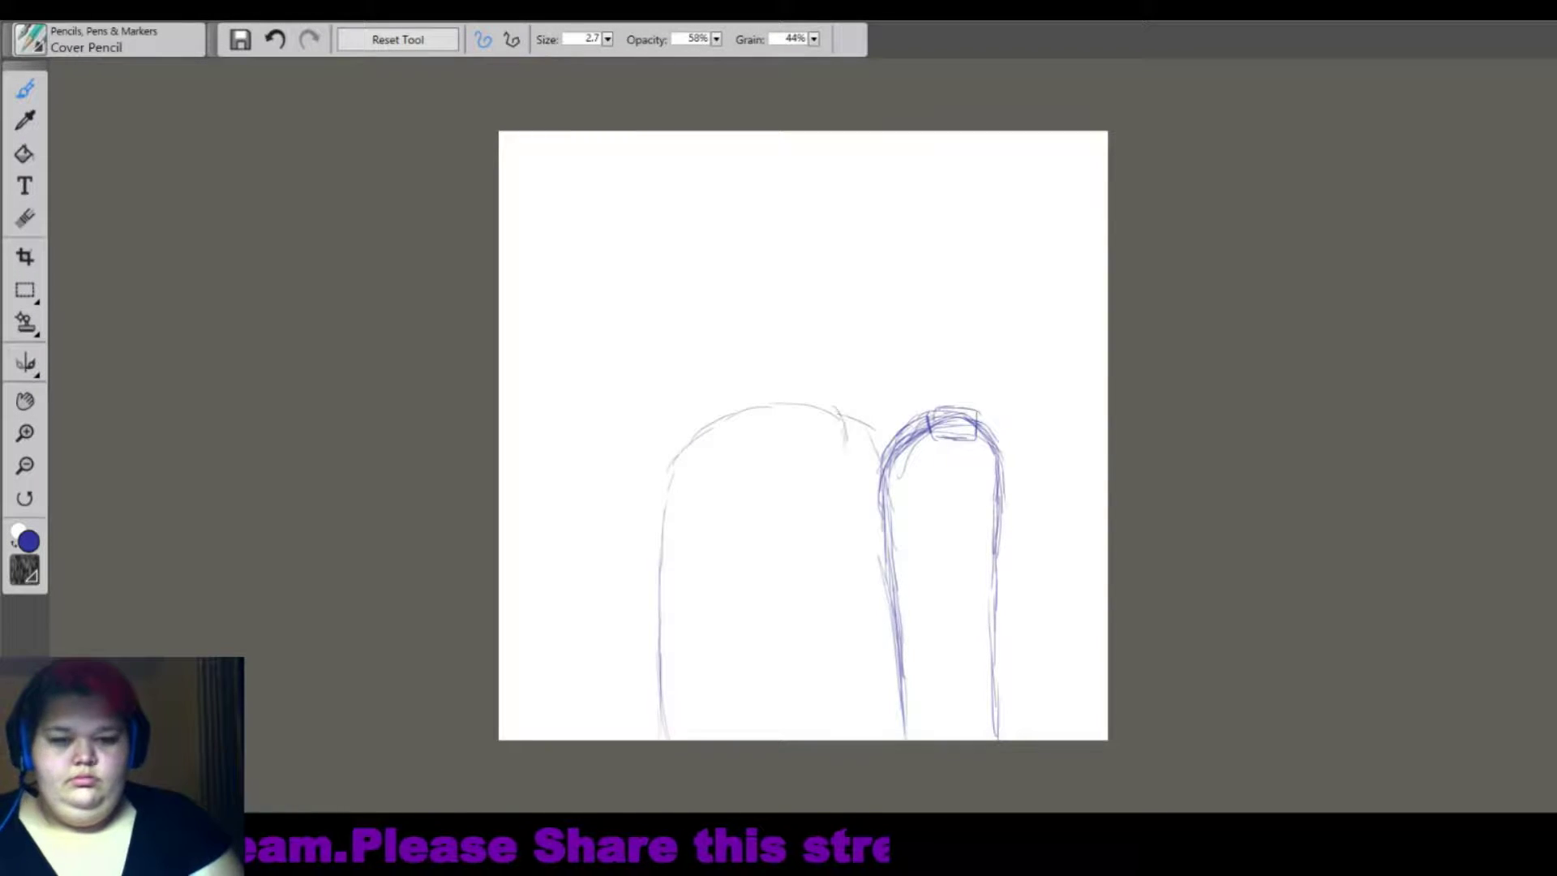
# Sketch the jacket's collar flaps and front edges, plus a bent arm with the fist resting at the waist.
pyautogui.moveTo(839, 414)
pyautogui.mouseDown()
pyautogui.moveTo(882, 583)
pyautogui.moveTo(866, 414)
pyautogui.mouseUp()
pyautogui.moveTo(699, 420)
pyautogui.mouseDown()
pyautogui.moveTo(734, 393)
pyautogui.moveTo(770, 738)
pyautogui.mouseUp()
pyautogui.moveTo(751, 577)
pyautogui.mouseDown()
pyautogui.moveTo(774, 631)
pyautogui.moveTo(739, 580)
pyautogui.mouseUp()
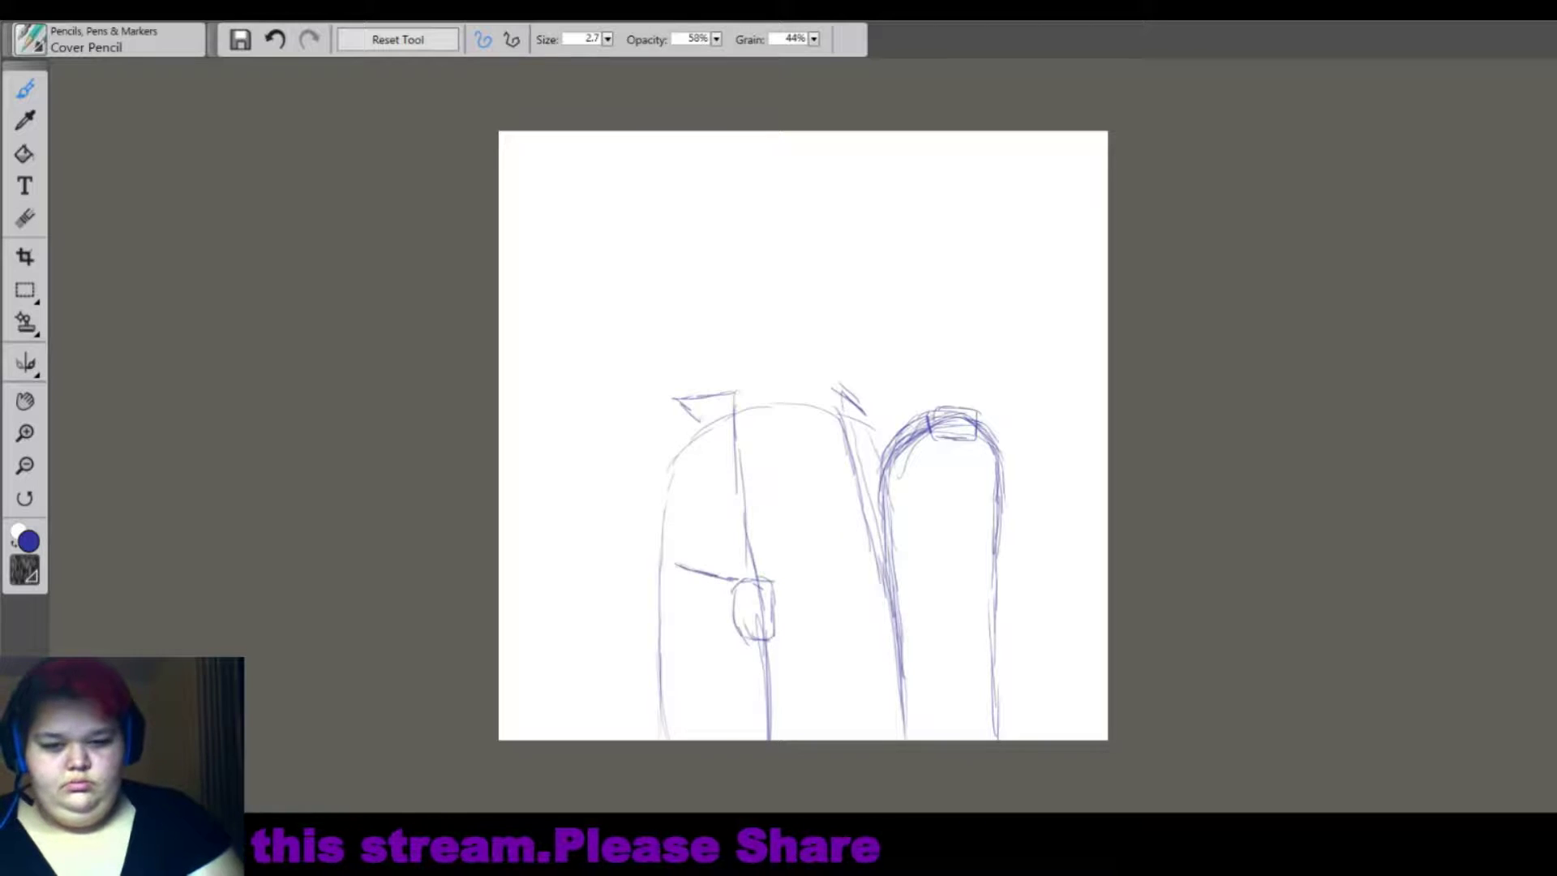
pyautogui.moveTo(702, 475)
pyautogui.mouseDown()
pyautogui.moveTo(675, 563)
pyautogui.moveTo(707, 560)
pyautogui.mouseUp()
pyautogui.moveTo(663, 430)
pyautogui.mouseDown()
pyautogui.moveTo(627, 497)
pyautogui.moveTo(631, 586)
pyautogui.moveTo(665, 618)
pyautogui.moveTo(766, 652)
pyautogui.mouseUp()
pyautogui.moveTo(698, 517)
pyautogui.mouseDown()
pyautogui.moveTo(683, 570)
pyautogui.moveTo(704, 584)
pyautogui.mouseUp()
pyautogui.moveTo(681, 616); pyautogui.dragTo(667, 730)
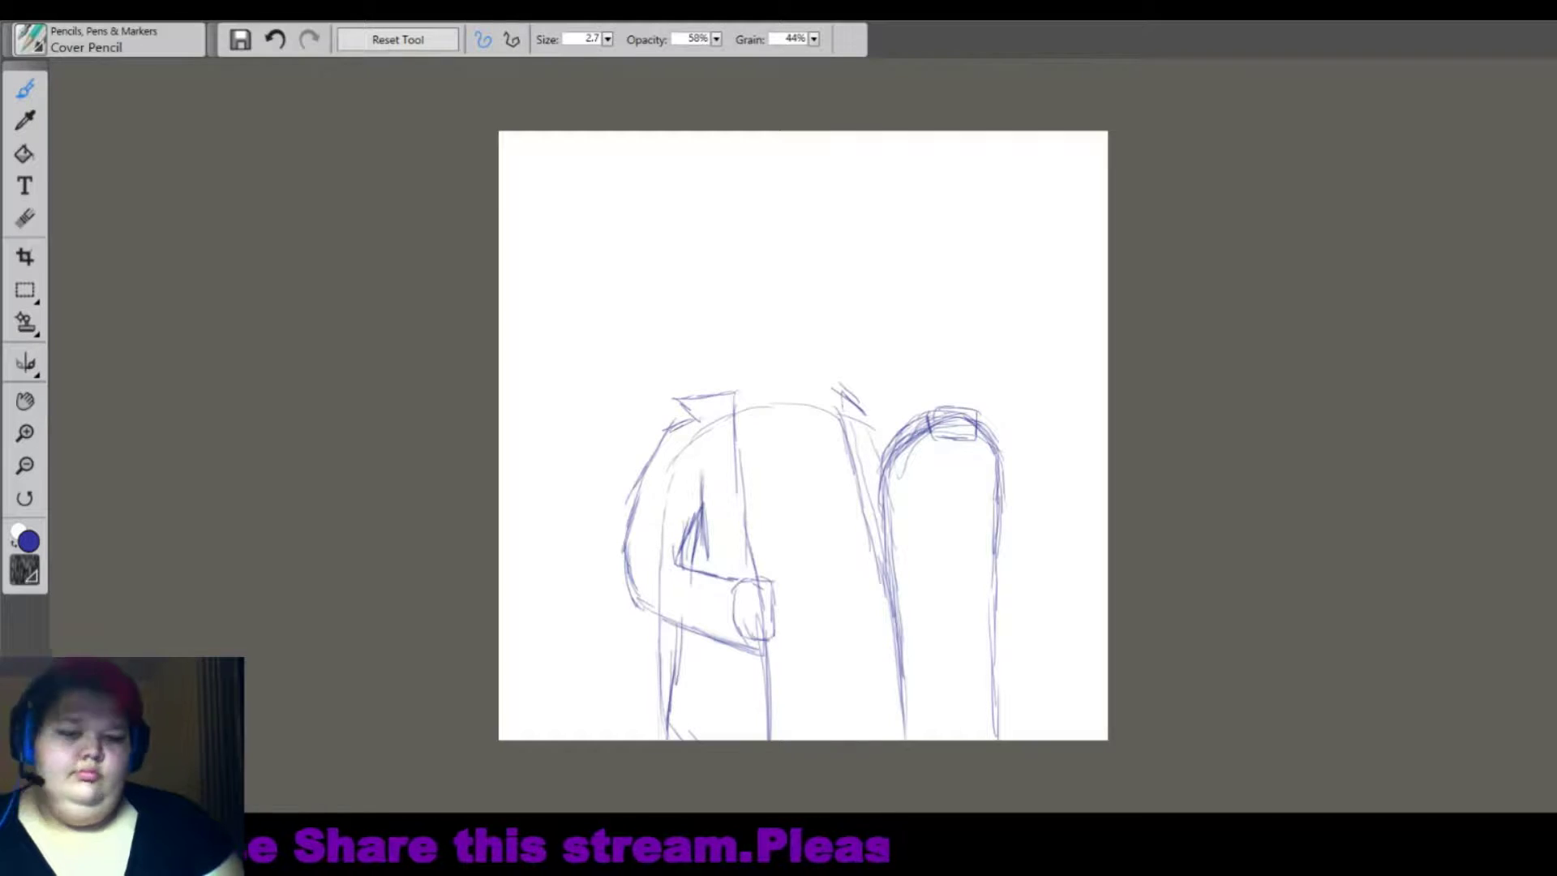
# Sketch the inner shirt with a round collar, centre line, horizontal chest and waist lines, and a curved hem.
pyautogui.moveTo(877, 540); pyautogui.dragTo(870, 738)
pyautogui.moveTo(771, 715); pyautogui.dragTo(874, 702)
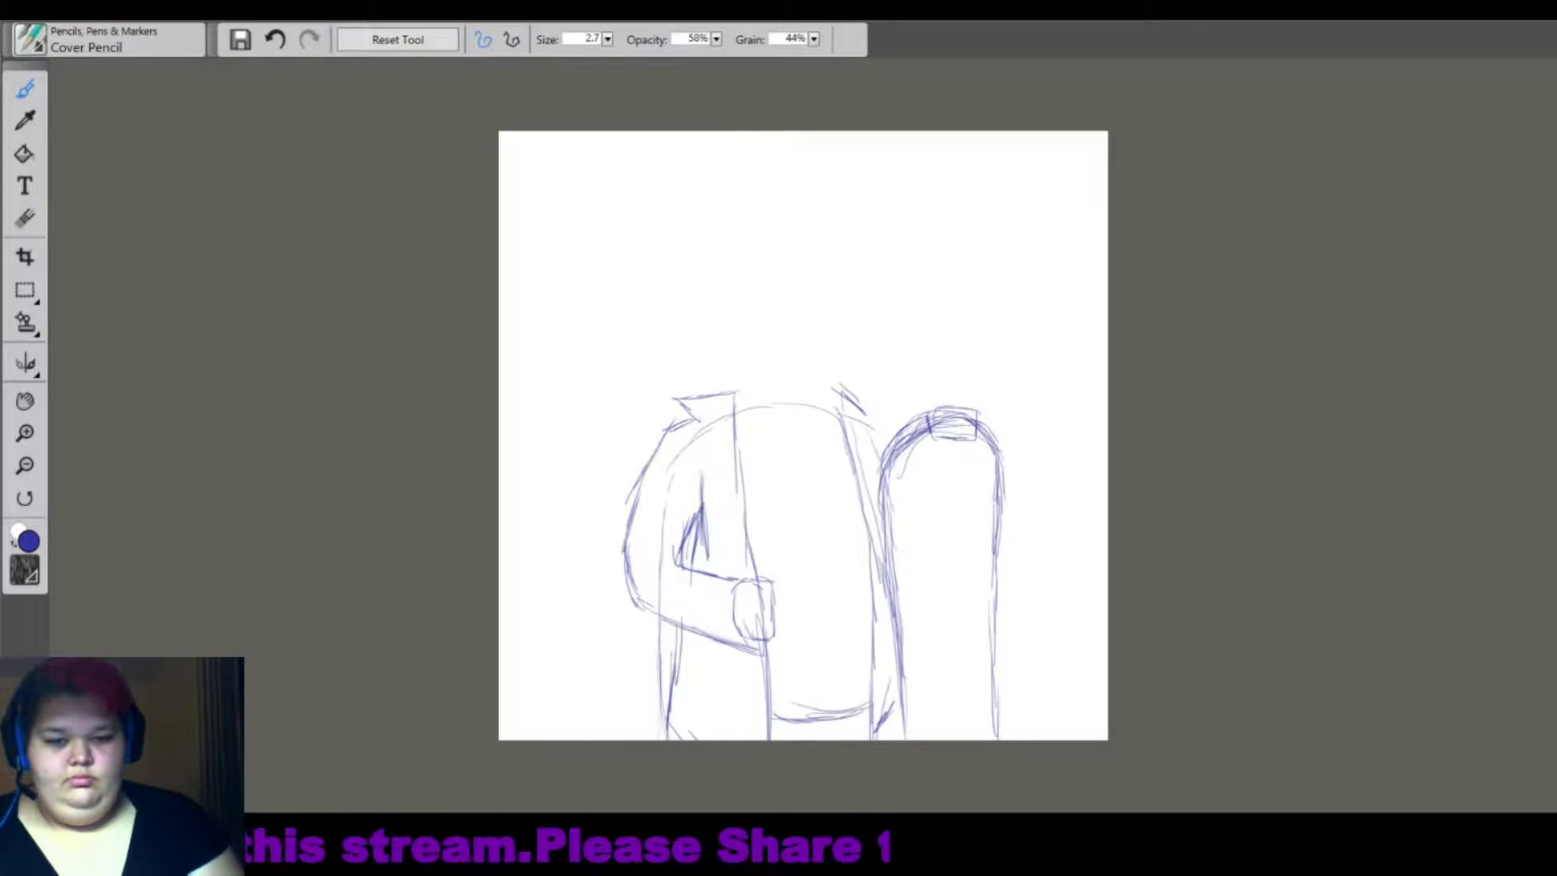
pyautogui.moveTo(749, 407); pyautogui.dragTo(784, 446)
pyautogui.moveTo(818, 410)
pyautogui.mouseDown()
pyautogui.moveTo(753, 433)
pyautogui.moveTo(817, 447)
pyautogui.moveTo(819, 641)
pyautogui.mouseUp()
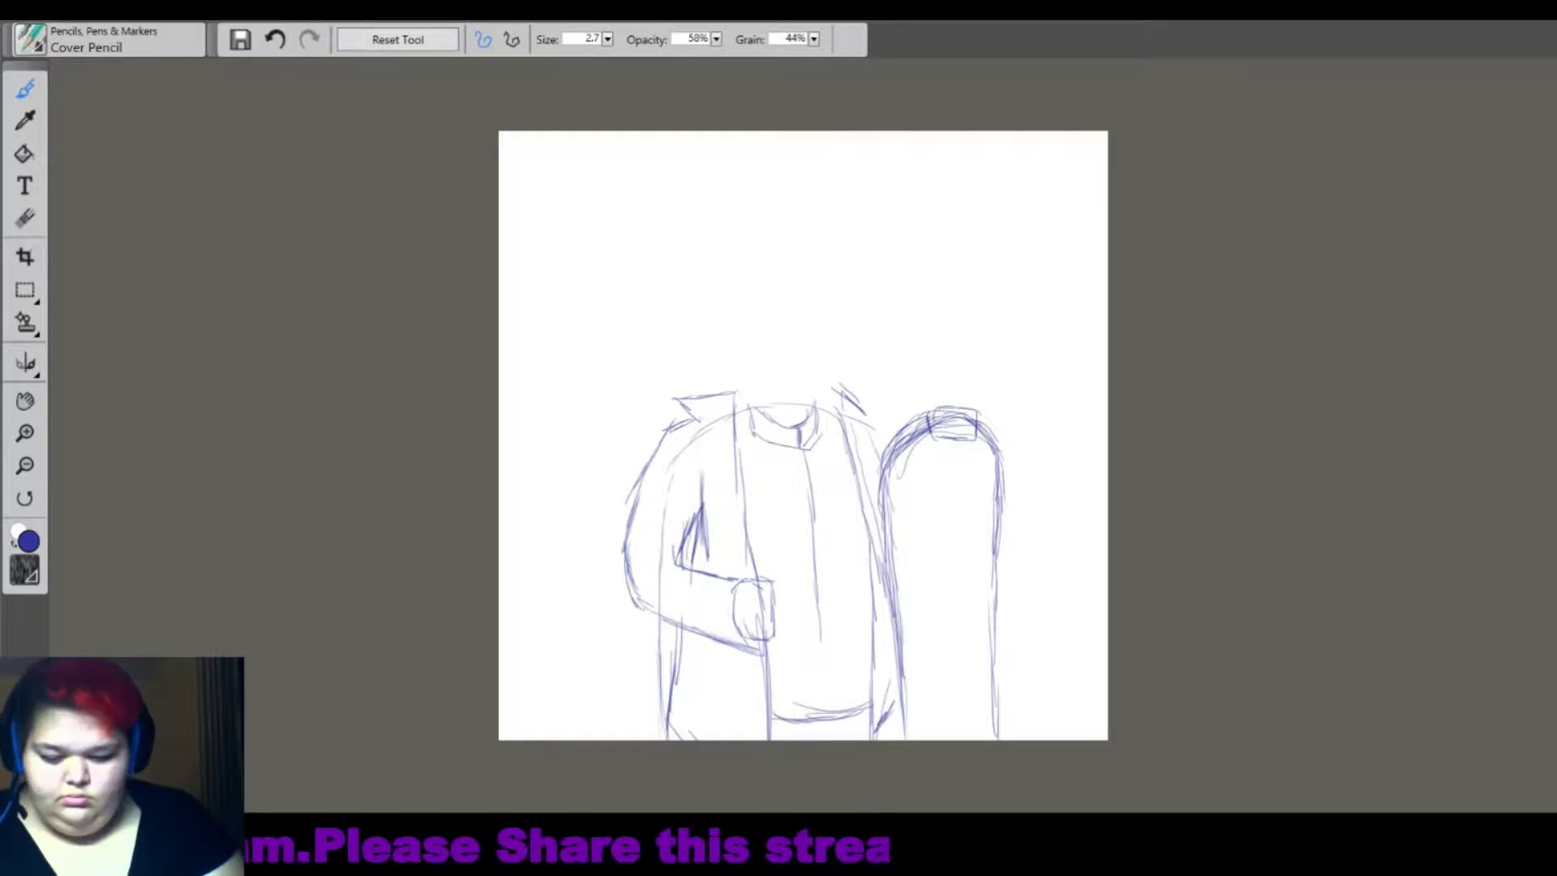
pyautogui.moveTo(758, 492); pyautogui.dragTo(855, 481)
pyautogui.moveTo(767, 585); pyautogui.dragTo(868, 576)
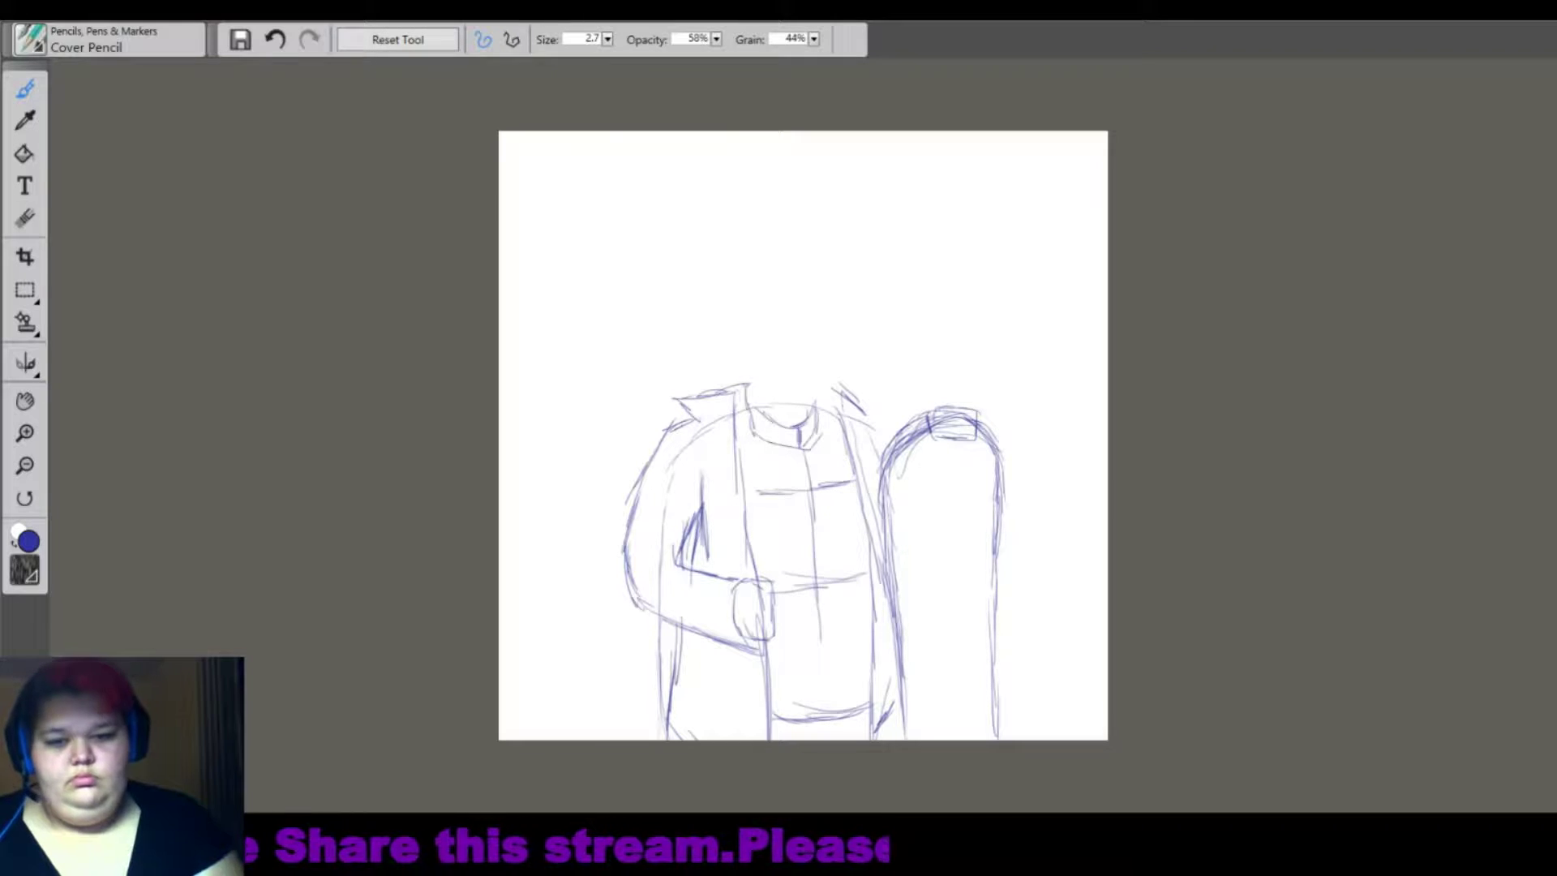
# Sketch both sides of the neck rising from the collar and the curved chin line above it.
pyautogui.hotkey('ctrl', '+')
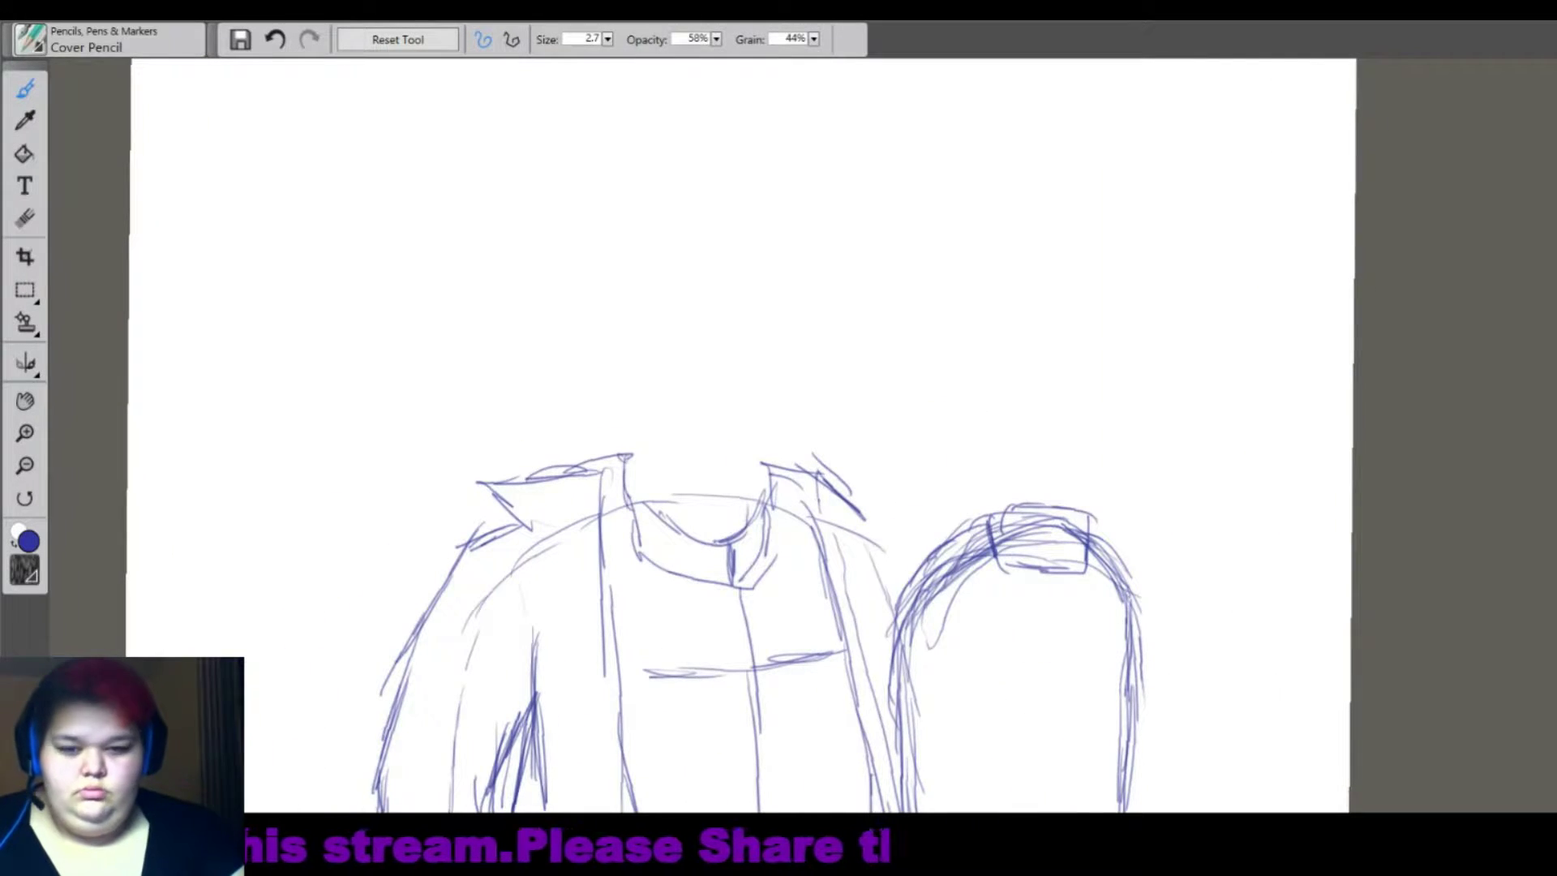
pyautogui.moveTo(632, 447); pyautogui.dragTo(636, 519)
pyautogui.moveTo(766, 446); pyautogui.dragTo(757, 504)
pyautogui.moveTo(666, 466); pyautogui.dragTo(734, 487)
pyautogui.moveTo(633, 432); pyautogui.dragTo(697, 482)
pyautogui.moveTo(758, 444); pyautogui.dragTo(746, 478)
pyautogui.moveTo(698, 482); pyautogui.dragTo(754, 477)
# Complete the oval head outline and add a vertical centre guide and a horizontal eye-level guide across the face.
pyautogui.moveTo(621, 399); pyautogui.dragTo(632, 425)
pyautogui.moveTo(681, 254); pyautogui.dragTo(624, 421)
pyautogui.moveTo(744, 289); pyautogui.dragTo(777, 409)
pyautogui.moveTo(614, 365)
pyautogui.mouseDown()
pyautogui.moveTo(784, 357)
pyautogui.moveTo(774, 408)
pyautogui.mouseUp()
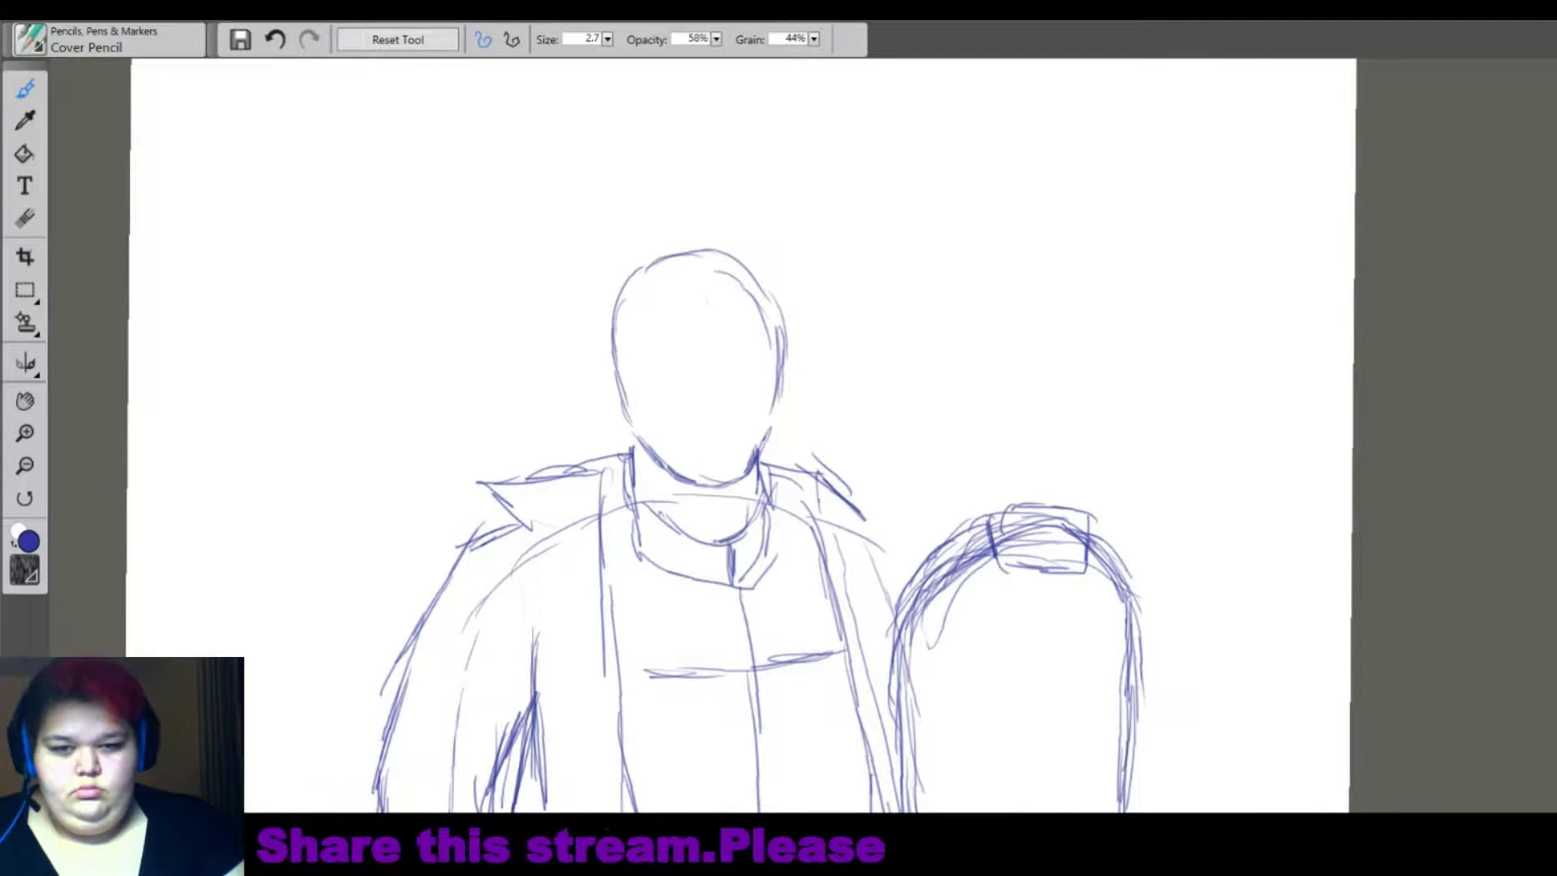
pyautogui.moveTo(702, 251); pyautogui.dragTo(714, 478)
pyautogui.moveTo(620, 361); pyautogui.dragTo(778, 362)
pyautogui.moveTo(606, 369)
pyautogui.mouseDown()
pyautogui.moveTo(786, 379)
pyautogui.moveTo(781, 366)
pyautogui.mouseUp()
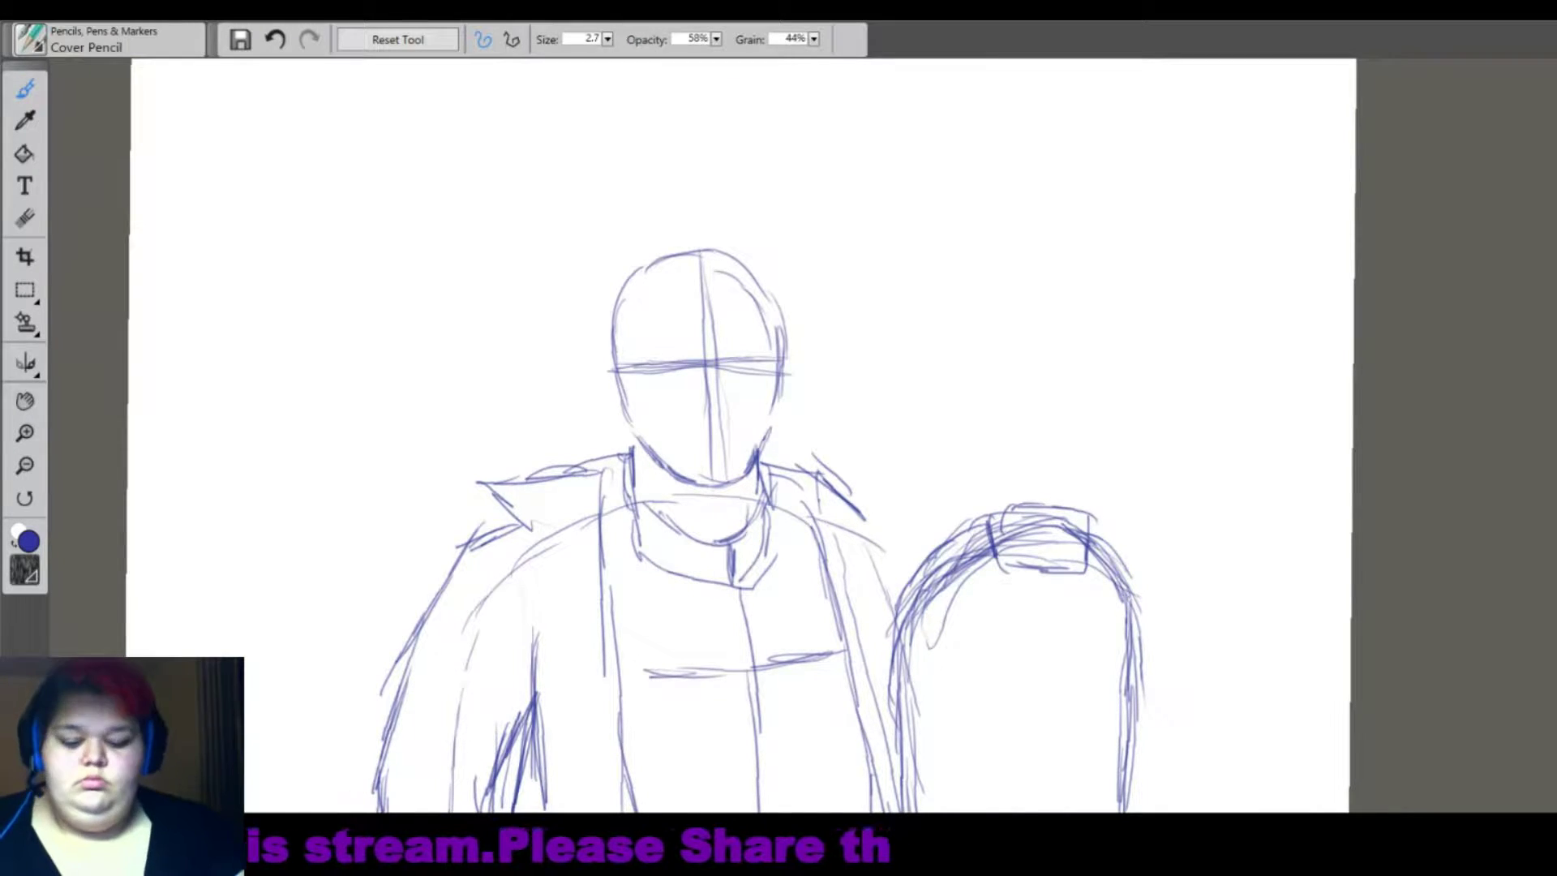
# Sketch the lips and chin creases on the lower face and reinforce the rounded chin and jawline.
pyautogui.hotkey('ctrl', '+')
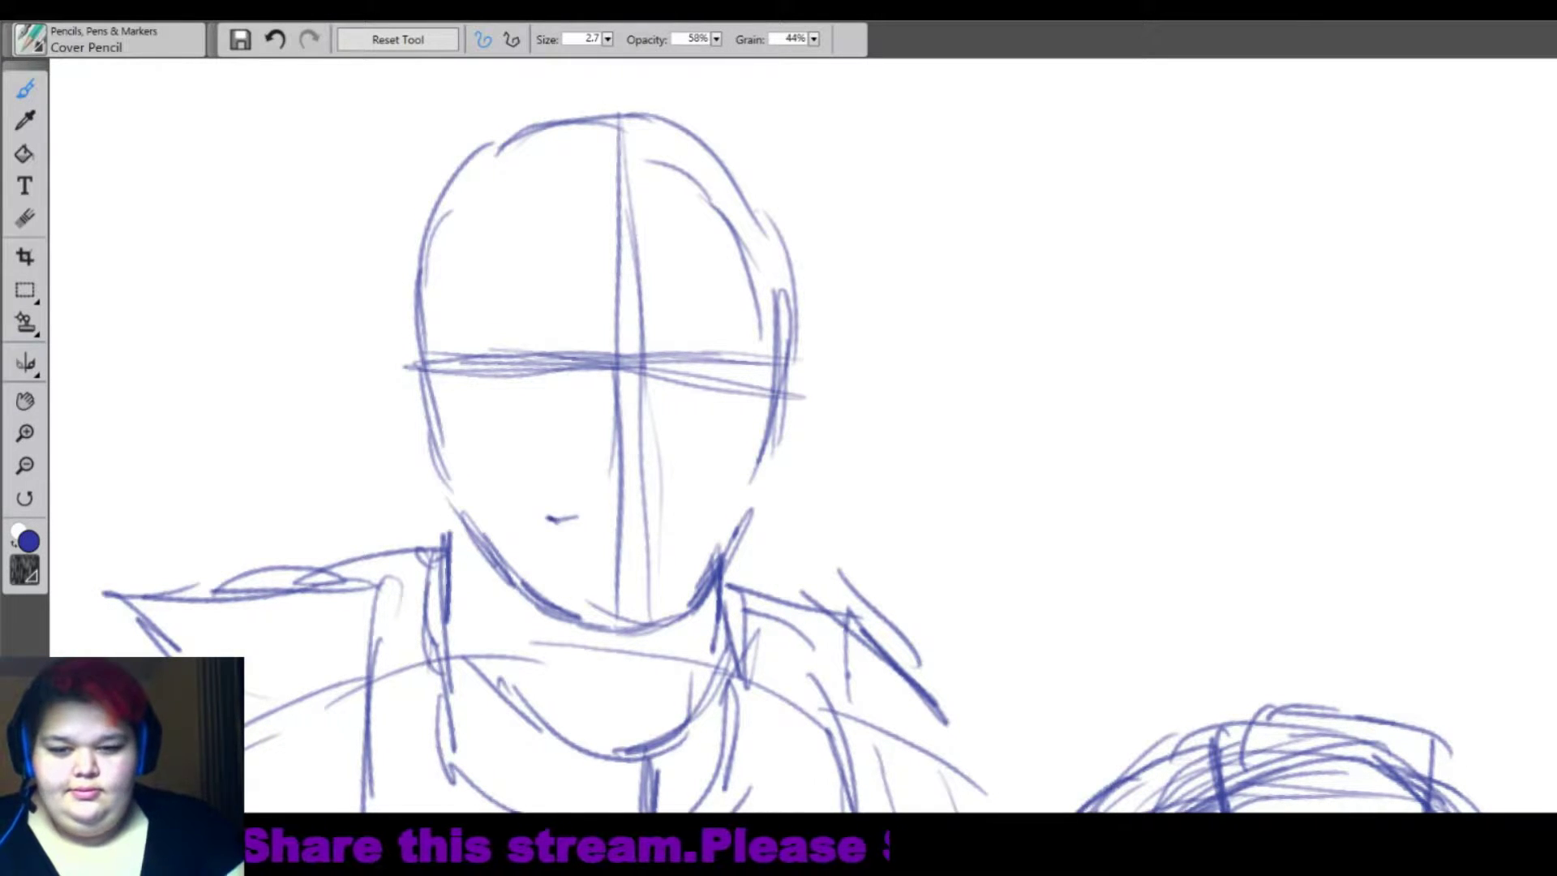
pyautogui.moveTo(567, 519)
pyautogui.mouseDown()
pyautogui.moveTo(683, 519)
pyautogui.moveTo(541, 521)
pyautogui.moveTo(590, 542)
pyautogui.moveTo(677, 521)
pyautogui.moveTo(641, 556)
pyautogui.mouseUp()
pyautogui.moveTo(550, 561); pyautogui.dragTo(577, 590)
pyautogui.moveTo(673, 561); pyautogui.dragTo(658, 586)
pyautogui.moveTo(551, 608)
pyautogui.mouseDown()
pyautogui.moveTo(616, 649)
pyautogui.moveTo(679, 618)
pyautogui.mouseUp()
pyautogui.moveTo(551, 603); pyautogui.dragTo(609, 647)
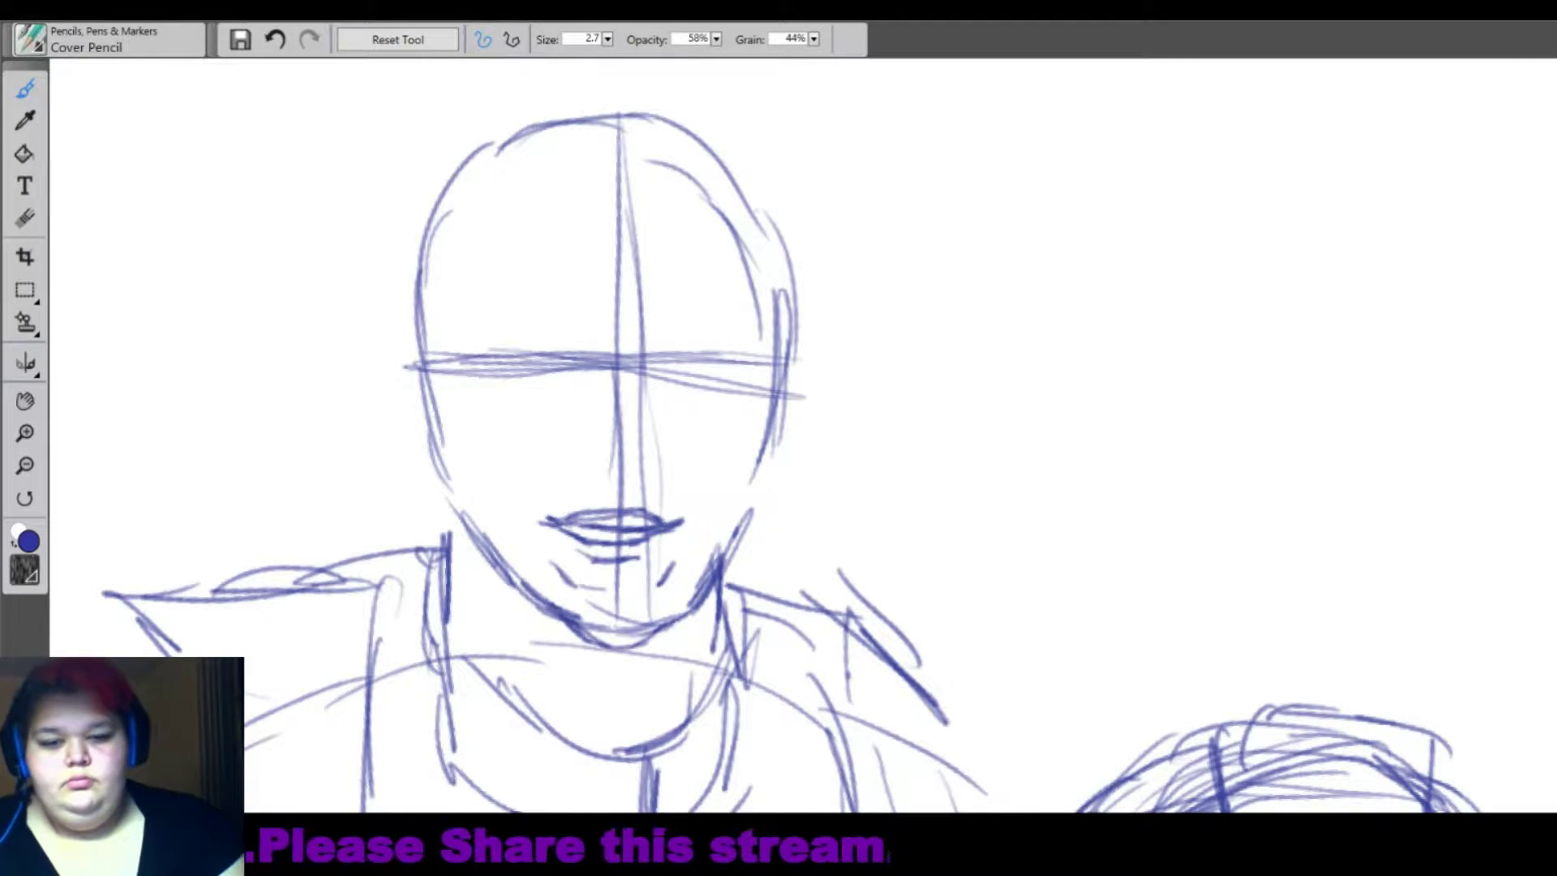
pyautogui.moveTo(705, 587); pyautogui.dragTo(641, 648)
pyautogui.moveTo(531, 588); pyautogui.dragTo(617, 655)
# Sketch the tip, nostrils and bridge of the nose, and angled eyebrows along the horizontal guide.
pyautogui.moveTo(592, 468)
pyautogui.mouseDown()
pyautogui.moveTo(630, 480)
pyautogui.moveTo(640, 463)
pyautogui.mouseUp()
pyautogui.moveTo(648, 437); pyautogui.dragTo(661, 472)
pyautogui.moveTo(580, 446); pyautogui.dragTo(582, 480)
pyautogui.moveTo(631, 357)
pyautogui.mouseDown()
pyautogui.moveTo(637, 423)
pyautogui.moveTo(589, 428)
pyautogui.moveTo(661, 328)
pyautogui.moveTo(738, 331)
pyautogui.mouseUp()
pyautogui.moveTo(661, 345); pyautogui.dragTo(764, 356)
pyautogui.moveTo(575, 331); pyautogui.dragTo(587, 356)
pyautogui.moveTo(486, 339); pyautogui.dragTo(575, 331)
pyautogui.moveTo(463, 353); pyautogui.dragTo(488, 337)
pyautogui.moveTo(532, 340)
pyautogui.mouseDown()
pyautogui.moveTo(578, 354)
pyautogui.moveTo(561, 335)
pyautogui.mouseUp()
pyautogui.moveTo(449, 364); pyautogui.dragTo(523, 341)
# Sketch narrow eyes below both brows and add short crease lines beneath them.
pyautogui.moveTo(659, 374); pyautogui.dragTo(744, 389)
pyautogui.moveTo(557, 372)
pyautogui.mouseDown()
pyautogui.moveTo(475, 378)
pyautogui.moveTo(511, 367)
pyautogui.mouseUp()
pyautogui.moveTo(495, 374); pyautogui.dragTo(560, 378)
pyautogui.moveTo(474, 389); pyautogui.dragTo(547, 381)
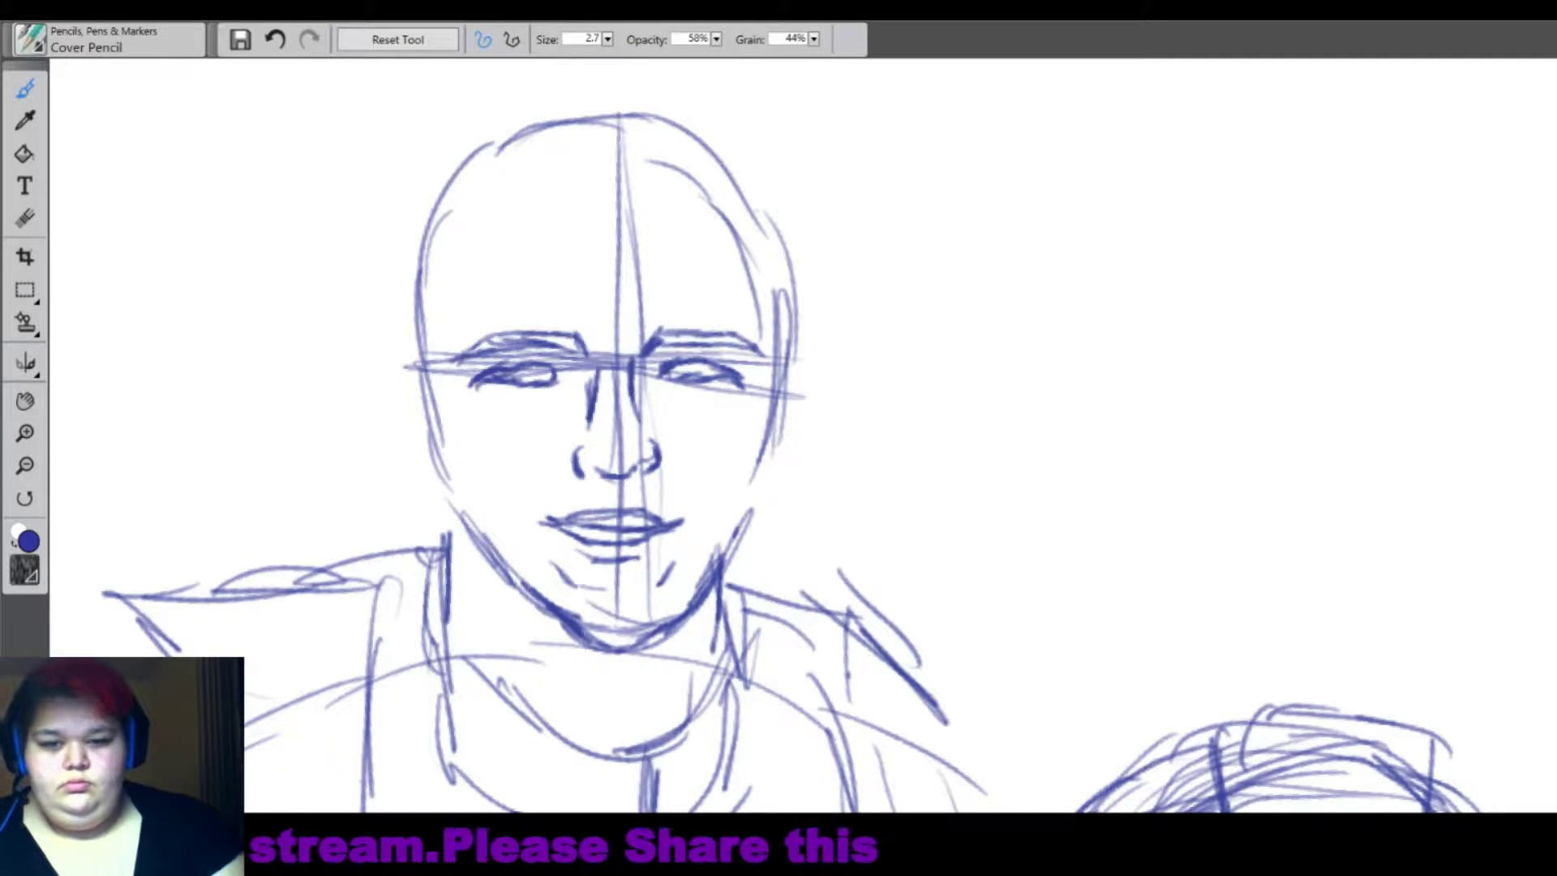
pyautogui.moveTo(657, 392); pyautogui.dragTo(694, 405)
pyautogui.moveTo(501, 411); pyautogui.dragTo(547, 397)
# Sketch the hat edge across the forehead and raised ski goggles above it, with the strap and sides of the headwear.
pyautogui.moveTo(446, 294)
pyautogui.mouseDown()
pyautogui.moveTo(438, 485)
pyautogui.moveTo(758, 283)
pyautogui.mouseUp()
pyautogui.moveTo(758, 280); pyautogui.dragTo(777, 350)
pyautogui.moveTo(624, 228)
pyautogui.mouseDown()
pyautogui.moveTo(555, 242)
pyautogui.moveTo(698, 217)
pyautogui.moveTo(774, 101)
pyautogui.moveTo(531, 85)
pyautogui.moveTo(420, 223)
pyautogui.moveTo(557, 239)
pyautogui.mouseUp()
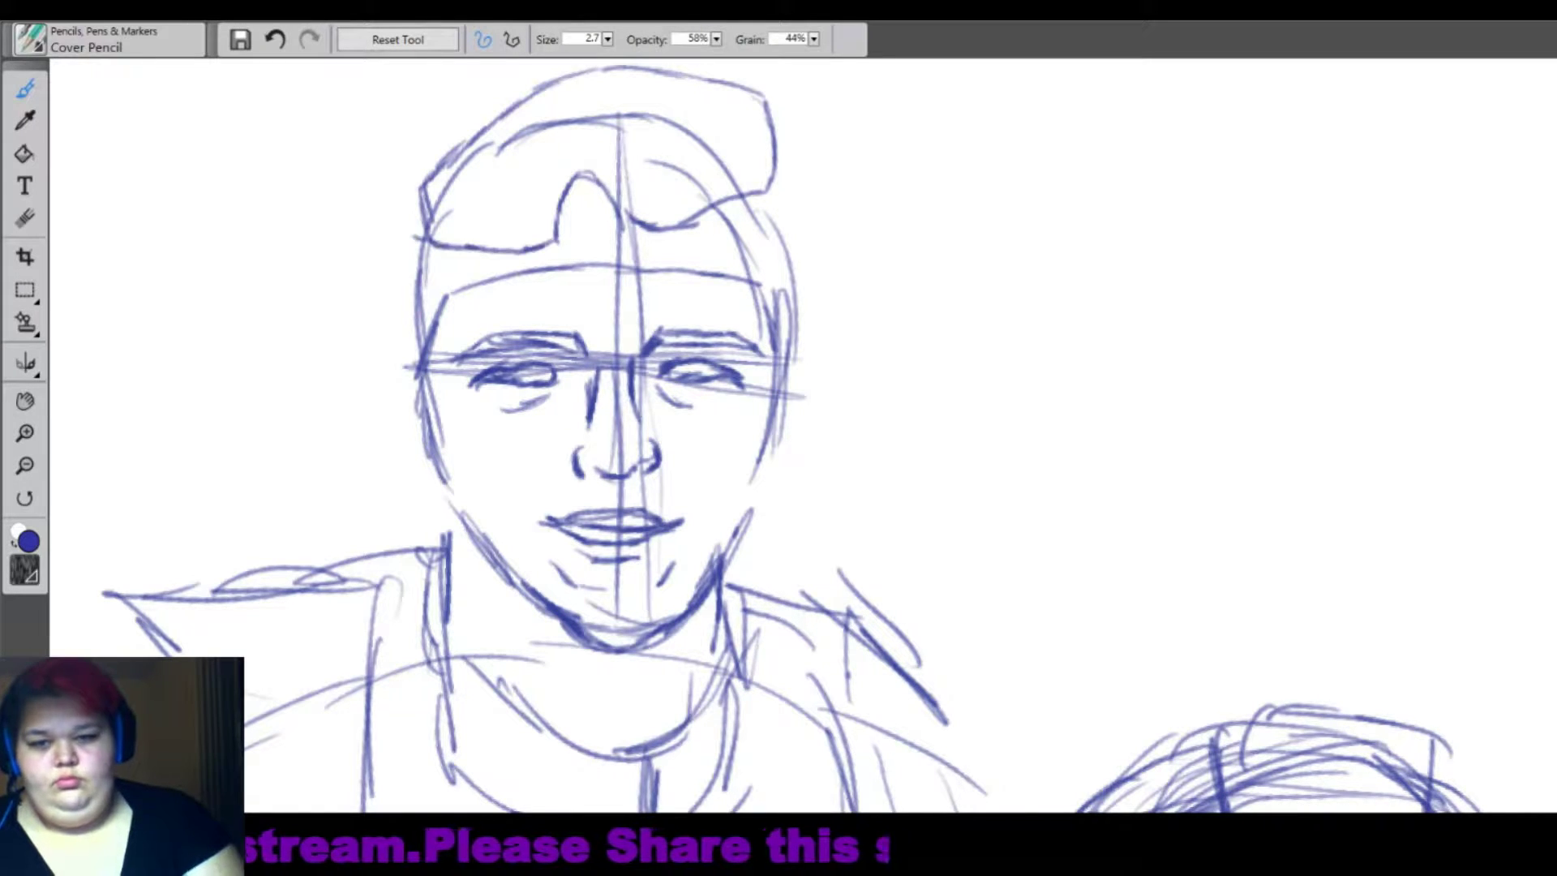
pyautogui.moveTo(422, 193)
pyautogui.mouseDown()
pyautogui.moveTo(519, 243)
pyautogui.moveTo(592, 176)
pyautogui.moveTo(778, 98)
pyautogui.mouseUp()
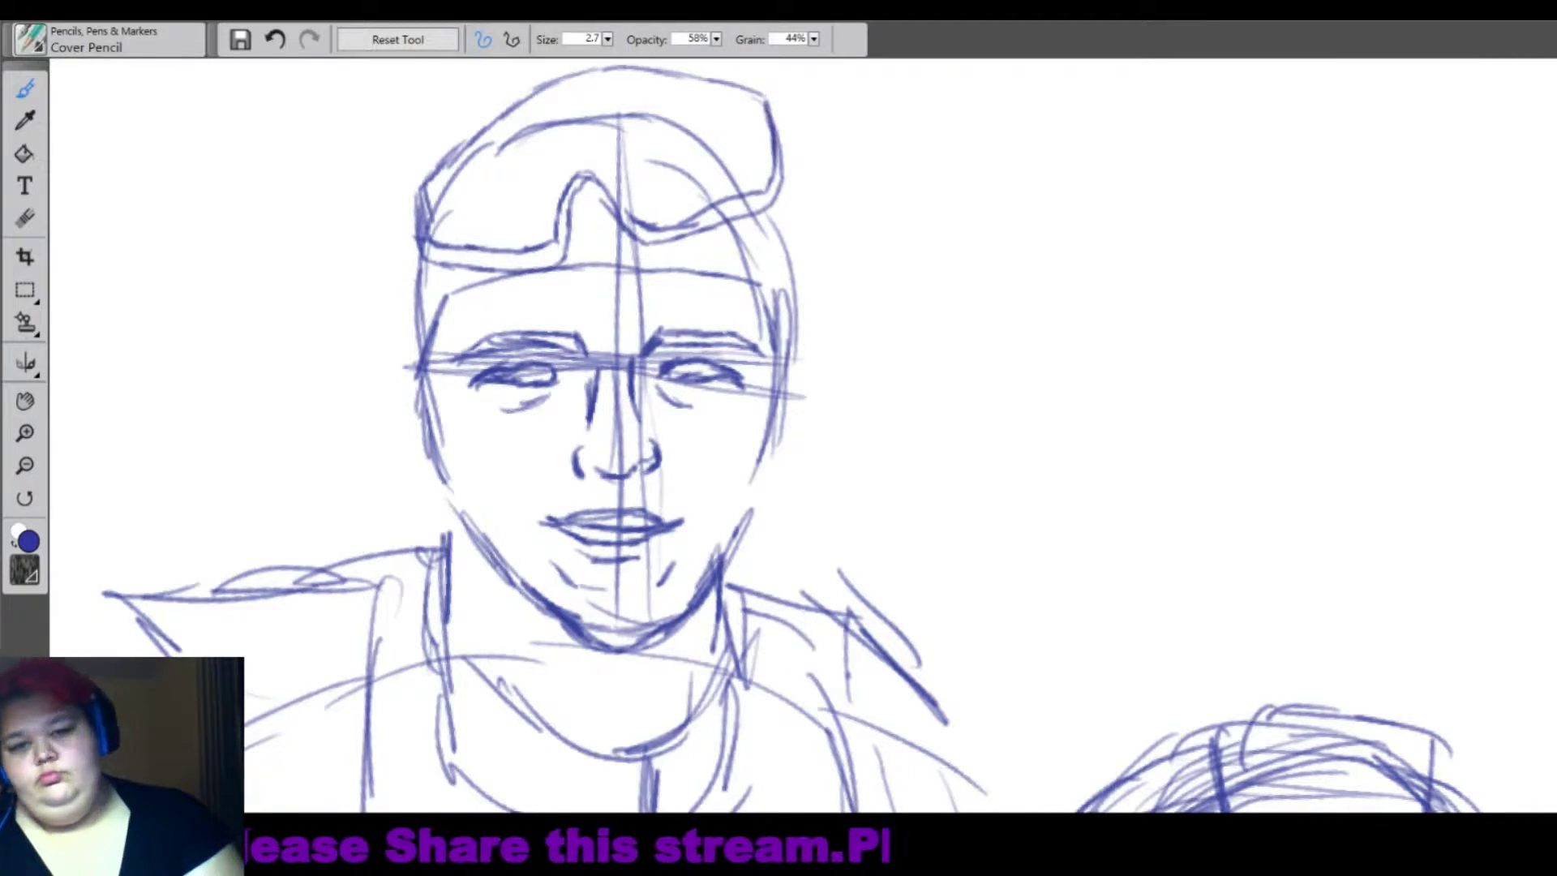
pyautogui.moveTo(730, 406); pyautogui.dragTo(779, 486)
pyautogui.moveTo(608, 133)
pyautogui.mouseDown()
pyautogui.moveTo(532, 180)
pyautogui.moveTo(478, 259)
pyautogui.mouseUp()
pyautogui.moveTo(590, 134)
pyautogui.mouseDown()
pyautogui.moveTo(660, 123)
pyautogui.moveTo(762, 161)
pyautogui.moveTo(782, 357)
pyautogui.mouseUp()
pyautogui.moveTo(758, 253); pyautogui.dragTo(768, 357)
# Sketch the loose hood behind both sides of the head, with inner folds and small loops at its edge.
pyautogui.moveTo(475, 268)
pyautogui.mouseDown()
pyautogui.moveTo(468, 357)
pyautogui.moveTo(535, 509)
pyautogui.mouseUp()
pyautogui.moveTo(456, 483); pyautogui.dragTo(507, 535)
pyautogui.moveTo(442, 306)
pyautogui.mouseDown()
pyautogui.moveTo(394, 448)
pyautogui.moveTo(486, 506)
pyautogui.mouseUp()
pyautogui.moveTo(415, 381); pyautogui.dragTo(512, 519)
pyautogui.moveTo(782, 308); pyautogui.dragTo(851, 454)
pyautogui.moveTo(811, 537); pyautogui.dragTo(869, 523)
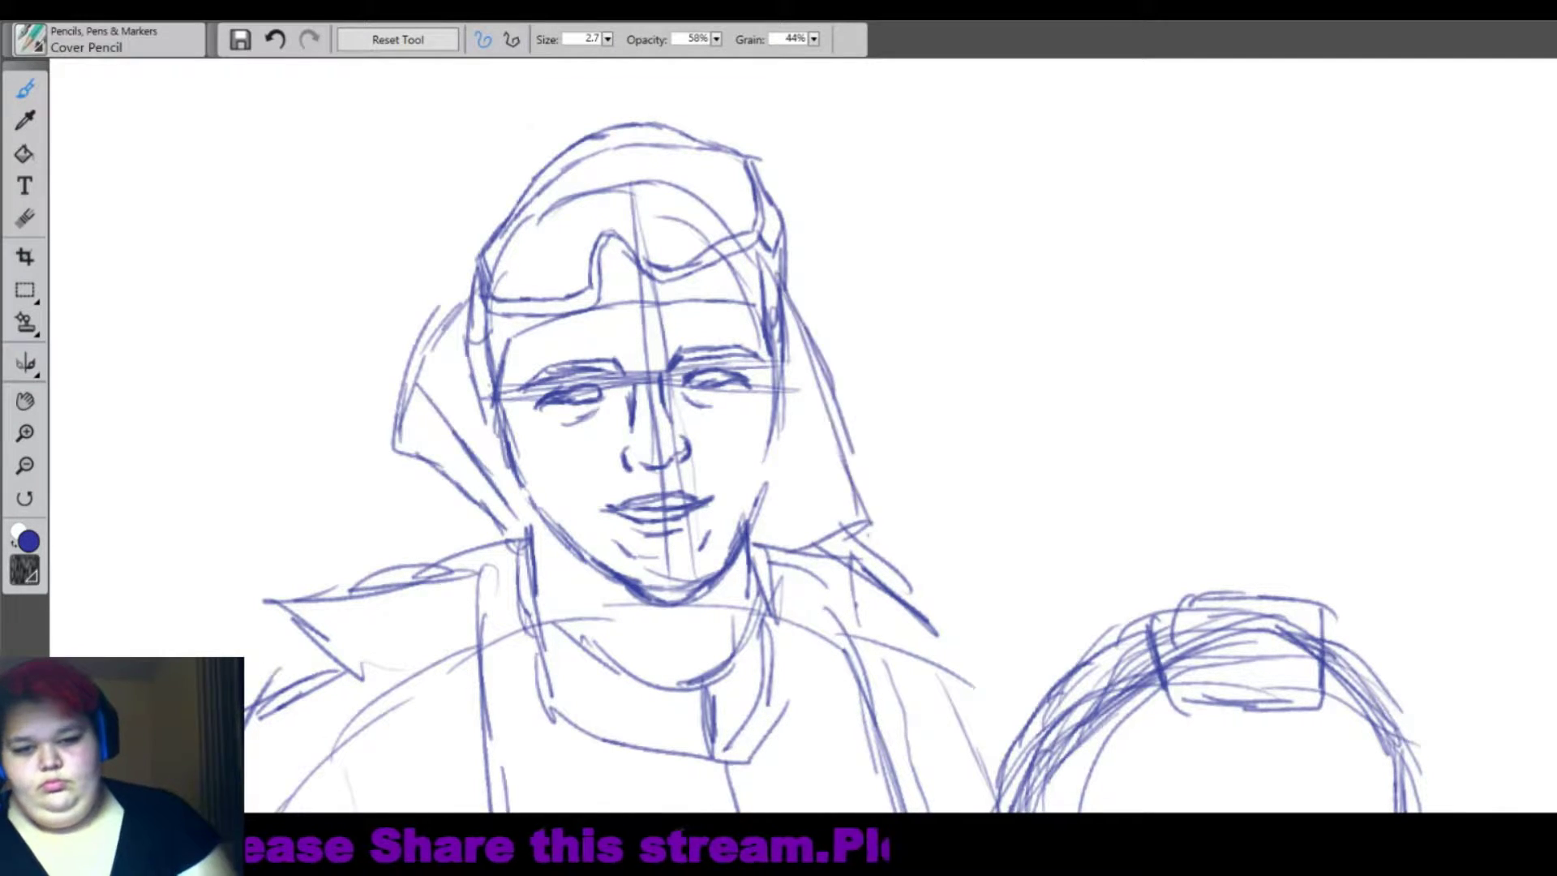
pyautogui.moveTo(798, 357); pyautogui.dragTo(819, 527)
pyautogui.moveTo(430, 459)
pyautogui.mouseDown()
pyautogui.moveTo(415, 501)
pyautogui.moveTo(442, 492)
pyautogui.moveTo(454, 508)
pyautogui.mouseUp()
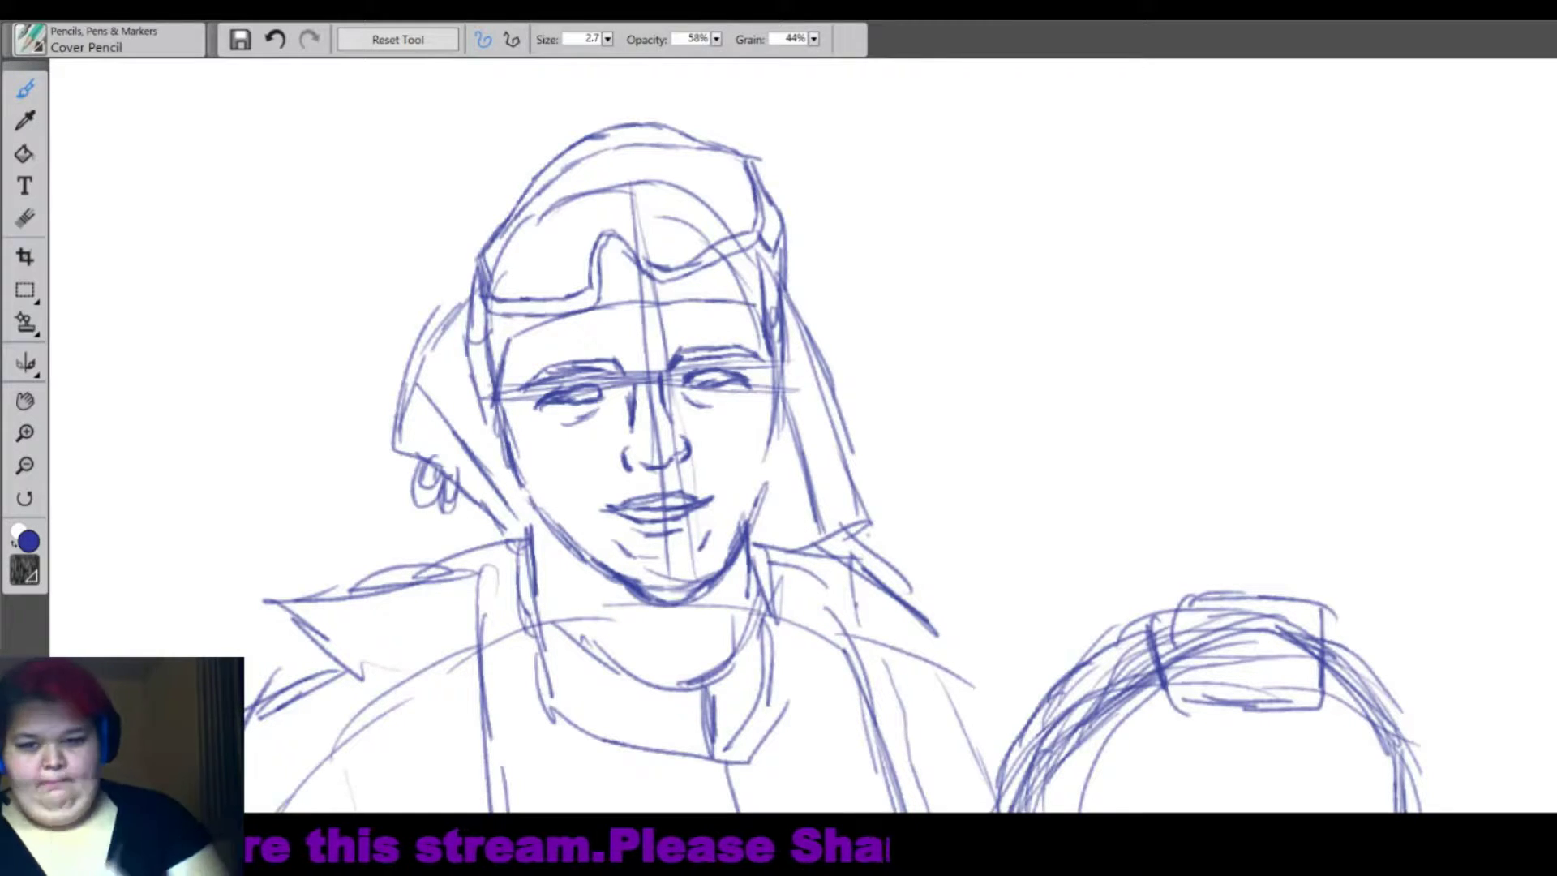
pyautogui.moveTo(429, 344); pyautogui.dragTo(381, 460)
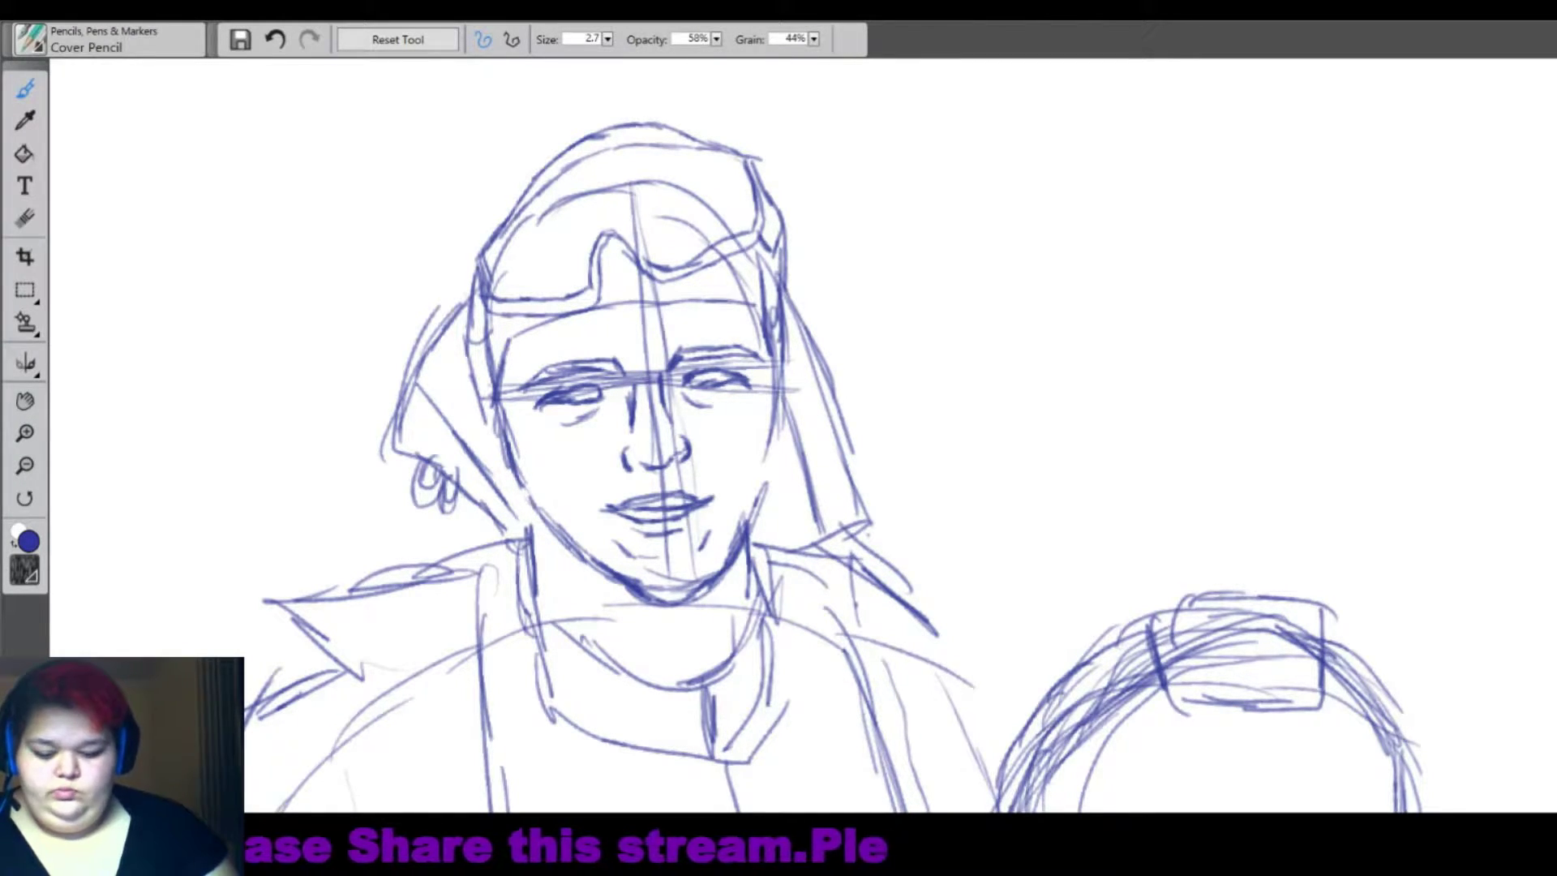
# Erase the rounded chin and redraw the jaw with a flatter, squarer chin and firmer side contours.
pyautogui.scroll(2, 754, 442)
pyautogui.moveTo(754, 487); pyautogui.dragTo(790, 330)
pyautogui.press('n')
pyautogui.moveTo(544, 434)
pyautogui.mouseDown()
pyautogui.moveTo(640, 511)
pyautogui.moveTo(766, 471)
pyautogui.moveTo(750, 537)
pyautogui.mouseUp()
pyautogui.press('b')
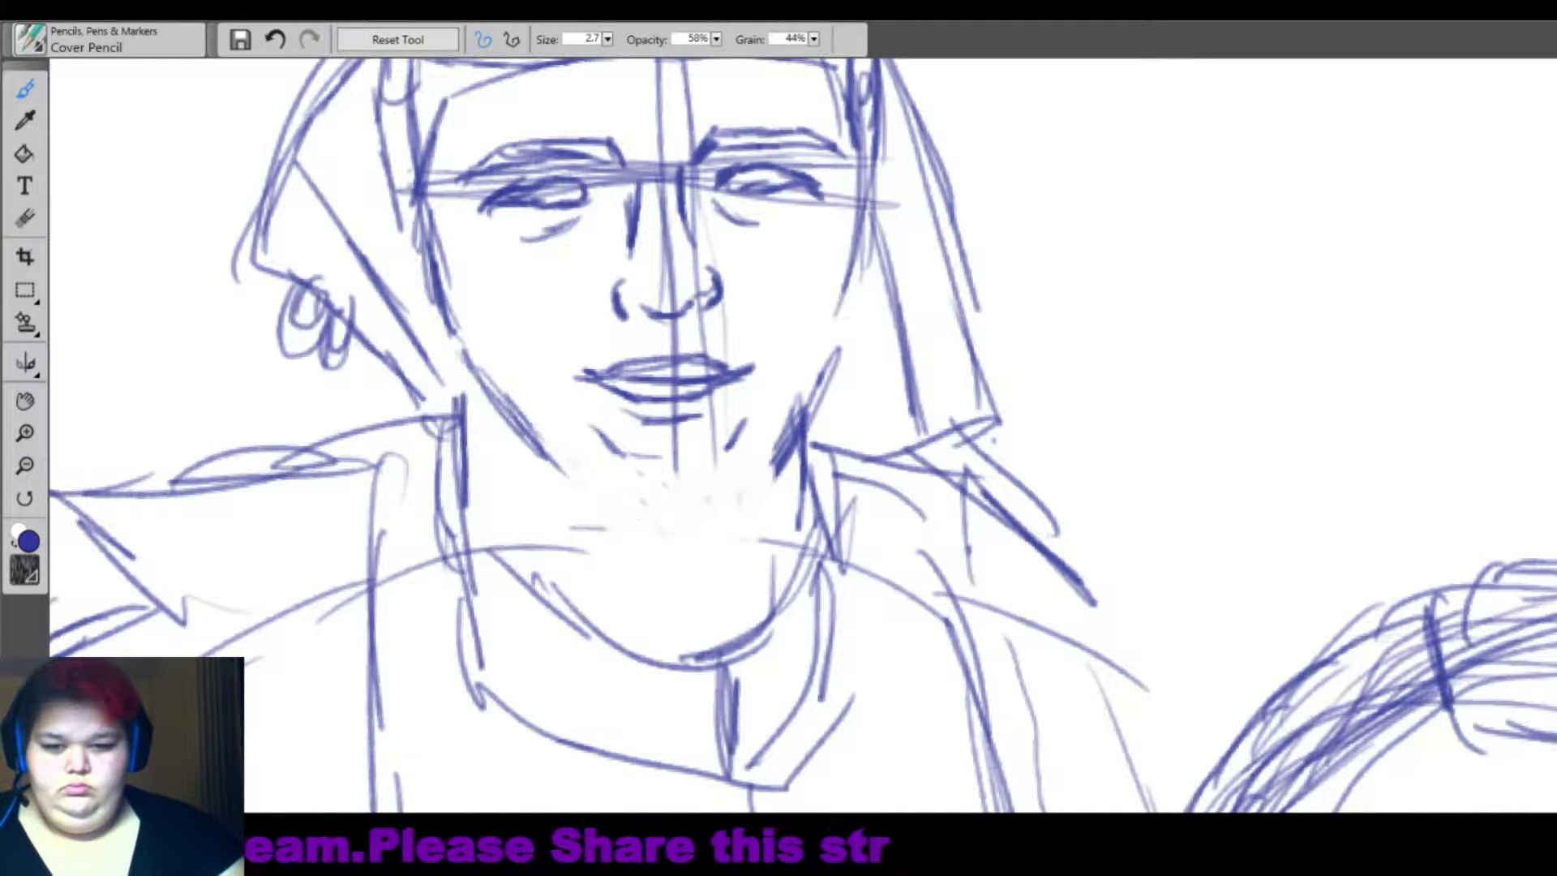
pyautogui.moveTo(579, 464)
pyautogui.mouseDown()
pyautogui.moveTo(717, 510)
pyautogui.moveTo(811, 397)
pyautogui.mouseUp()
pyautogui.moveTo(591, 476); pyautogui.dragTo(496, 394)
pyautogui.moveTo(513, 421); pyautogui.dragTo(452, 287)
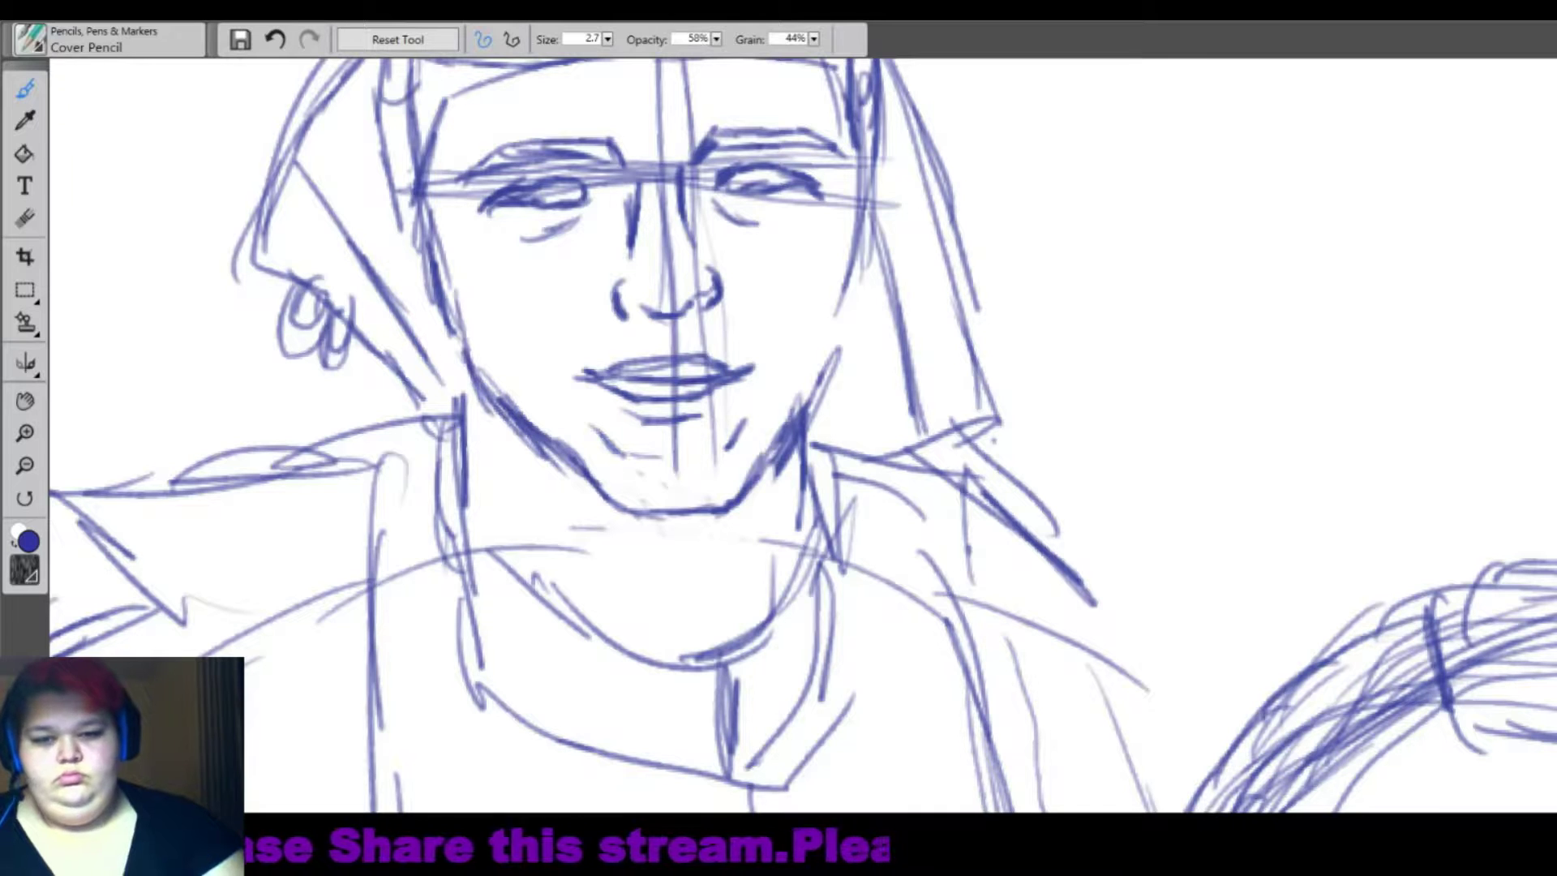
pyautogui.moveTo(851, 253); pyautogui.dragTo(811, 397)
# Redraw the neck narrower beneath the new jaw, adding throat creases and short lines along both sides.
pyautogui.moveTo(730, 523); pyautogui.dragTo(694, 588)
pyautogui.moveTo(618, 535); pyautogui.dragTo(645, 568)
pyautogui.moveTo(801, 434); pyautogui.dragTo(786, 588)
pyautogui.moveTo(496, 409); pyautogui.dragTo(511, 571)
pyautogui.moveTo(486, 450); pyautogui.dragTo(519, 583)
pyautogui.moveTo(478, 487); pyautogui.dragTo(507, 677)
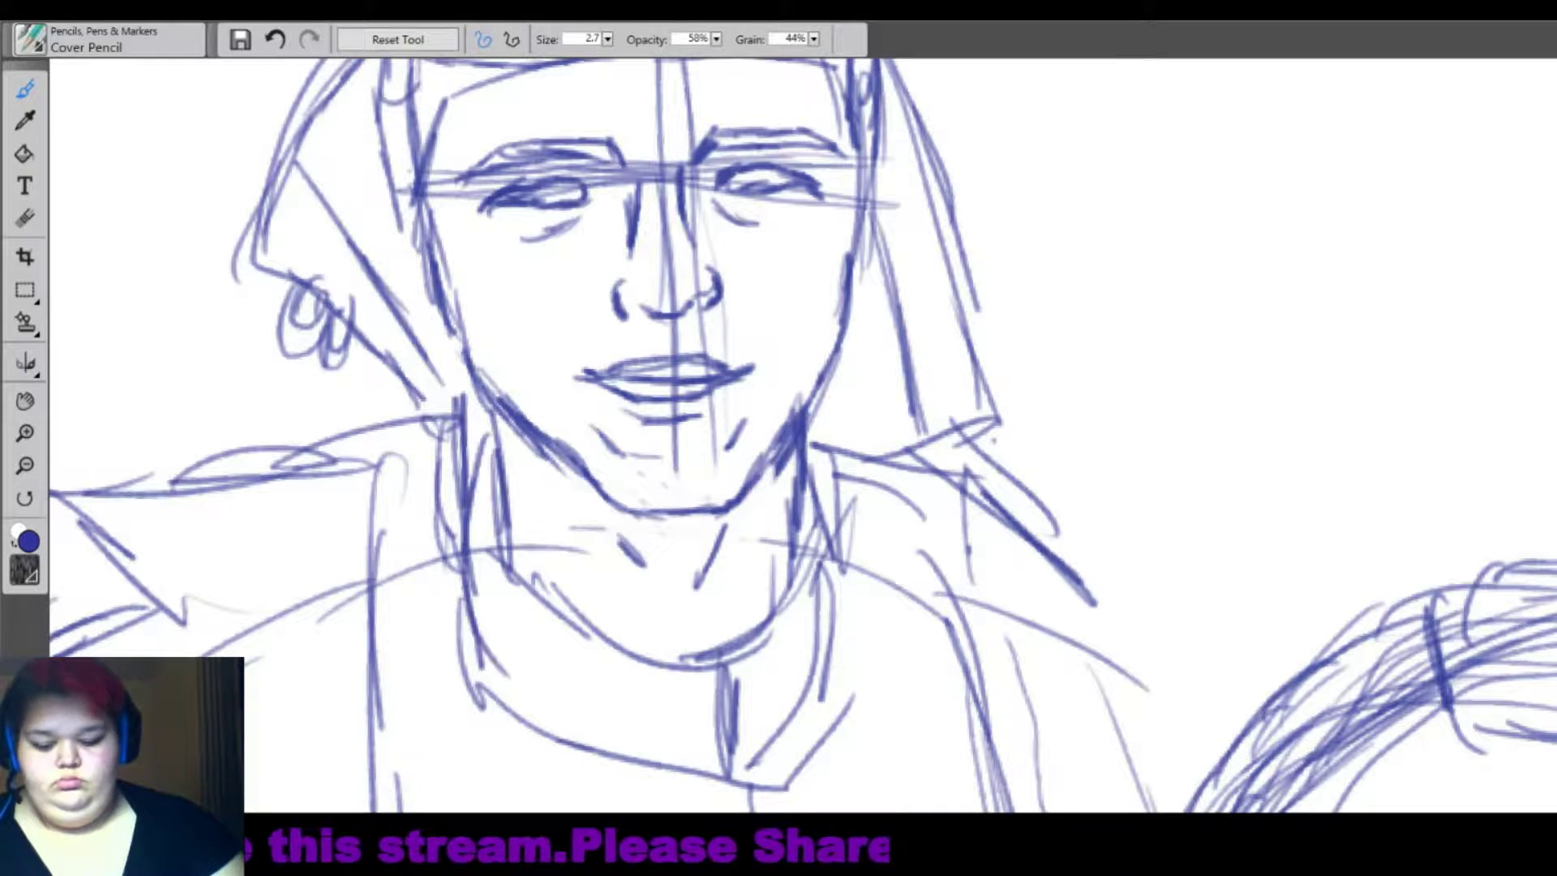
pyautogui.moveTo(783, 491); pyautogui.dragTo(758, 535)
pyautogui.moveTo(790, 503); pyautogui.dragTo(745, 577)
pyautogui.moveTo(795, 531); pyautogui.dragTo(760, 604)
# Add the jacket's inner edge, folds on the bent sleeve, elbow creases and cuff bands around the wrist.
pyautogui.hotkey('ctrl', '0')
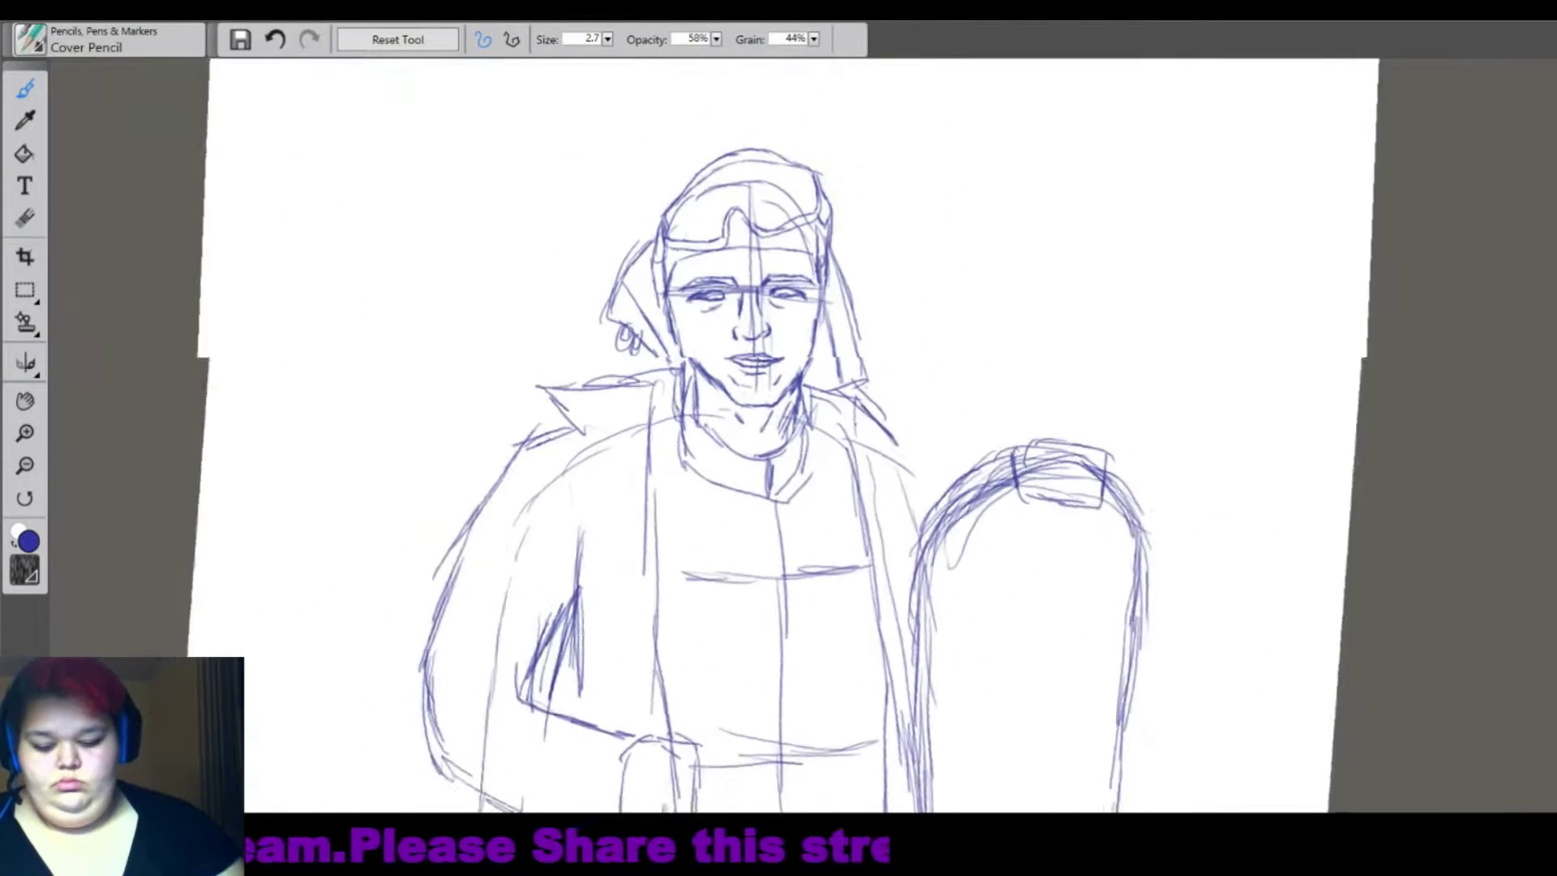
pyautogui.moveTo(679, 366)
pyautogui.mouseDown()
pyautogui.moveTo(592, 402)
pyautogui.moveTo(658, 726)
pyautogui.mouseUp()
pyautogui.moveTo(758, 405); pyautogui.dragTo(750, 272)
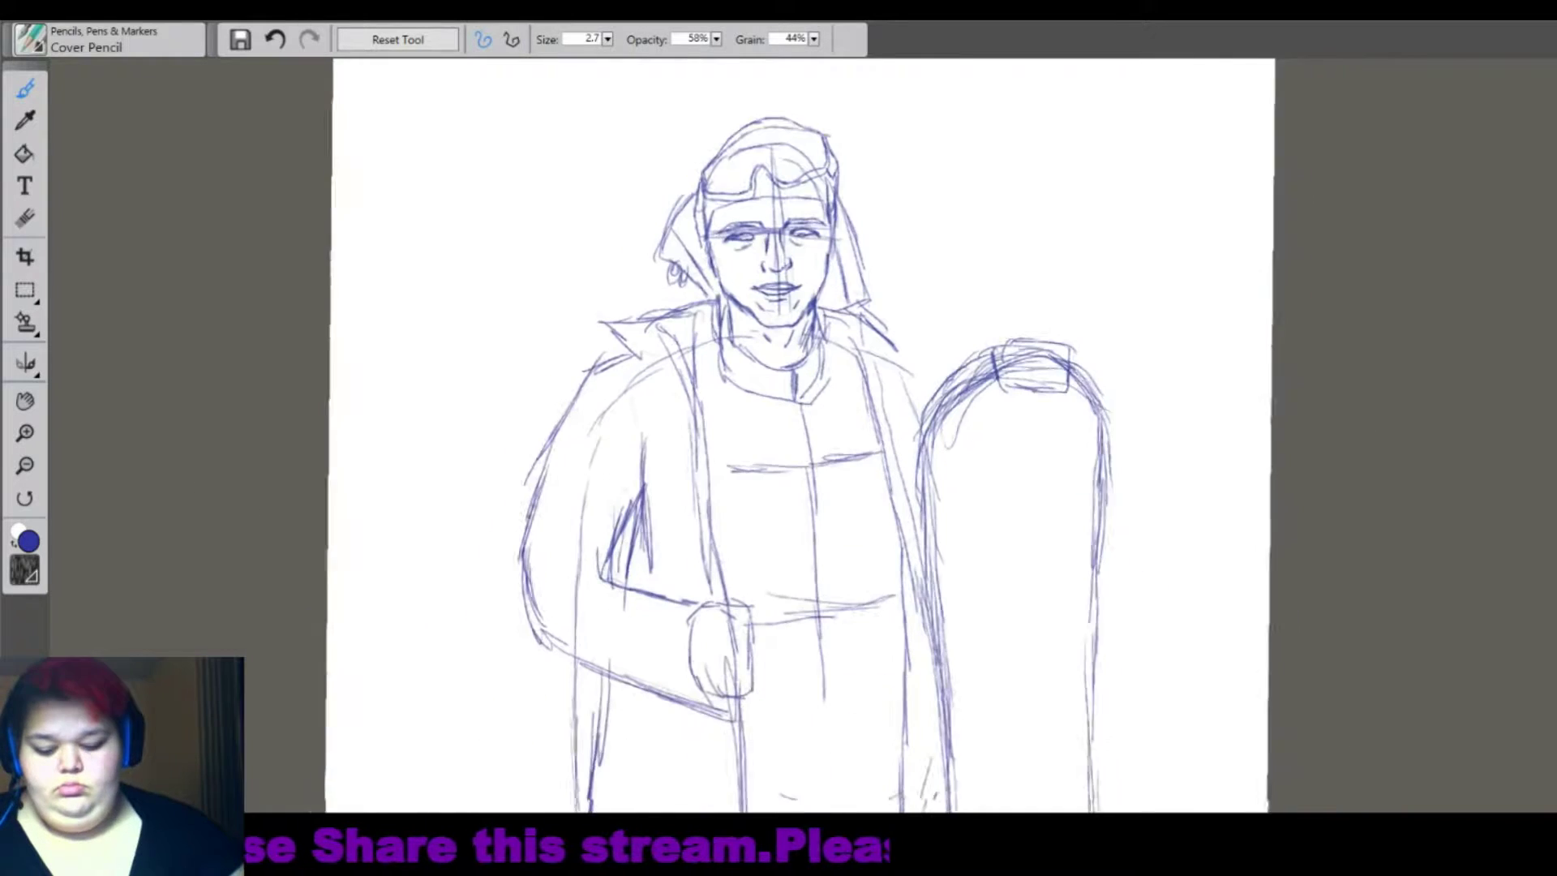
pyautogui.moveTo(629, 377)
pyautogui.mouseDown()
pyautogui.moveTo(590, 539)
pyautogui.moveTo(616, 559)
pyautogui.mouseUp()
pyautogui.moveTo(484, 555)
pyautogui.mouseDown()
pyautogui.moveTo(564, 543)
pyautogui.moveTo(628, 574)
pyautogui.moveTo(637, 689)
pyautogui.mouseUp()
pyautogui.moveTo(618, 580)
pyautogui.mouseDown()
pyautogui.moveTo(607, 673)
pyautogui.moveTo(641, 670)
pyautogui.mouseUp()
pyautogui.moveTo(648, 681); pyautogui.dragTo(701, 694)
pyautogui.moveTo(583, 340); pyautogui.dragTo(555, 478)
pyautogui.moveTo(574, 410); pyautogui.dragTo(564, 547)
pyautogui.moveTo(664, 422); pyautogui.dragTo(650, 563)
pyautogui.moveTo(663, 699); pyautogui.dragTo(645, 776)
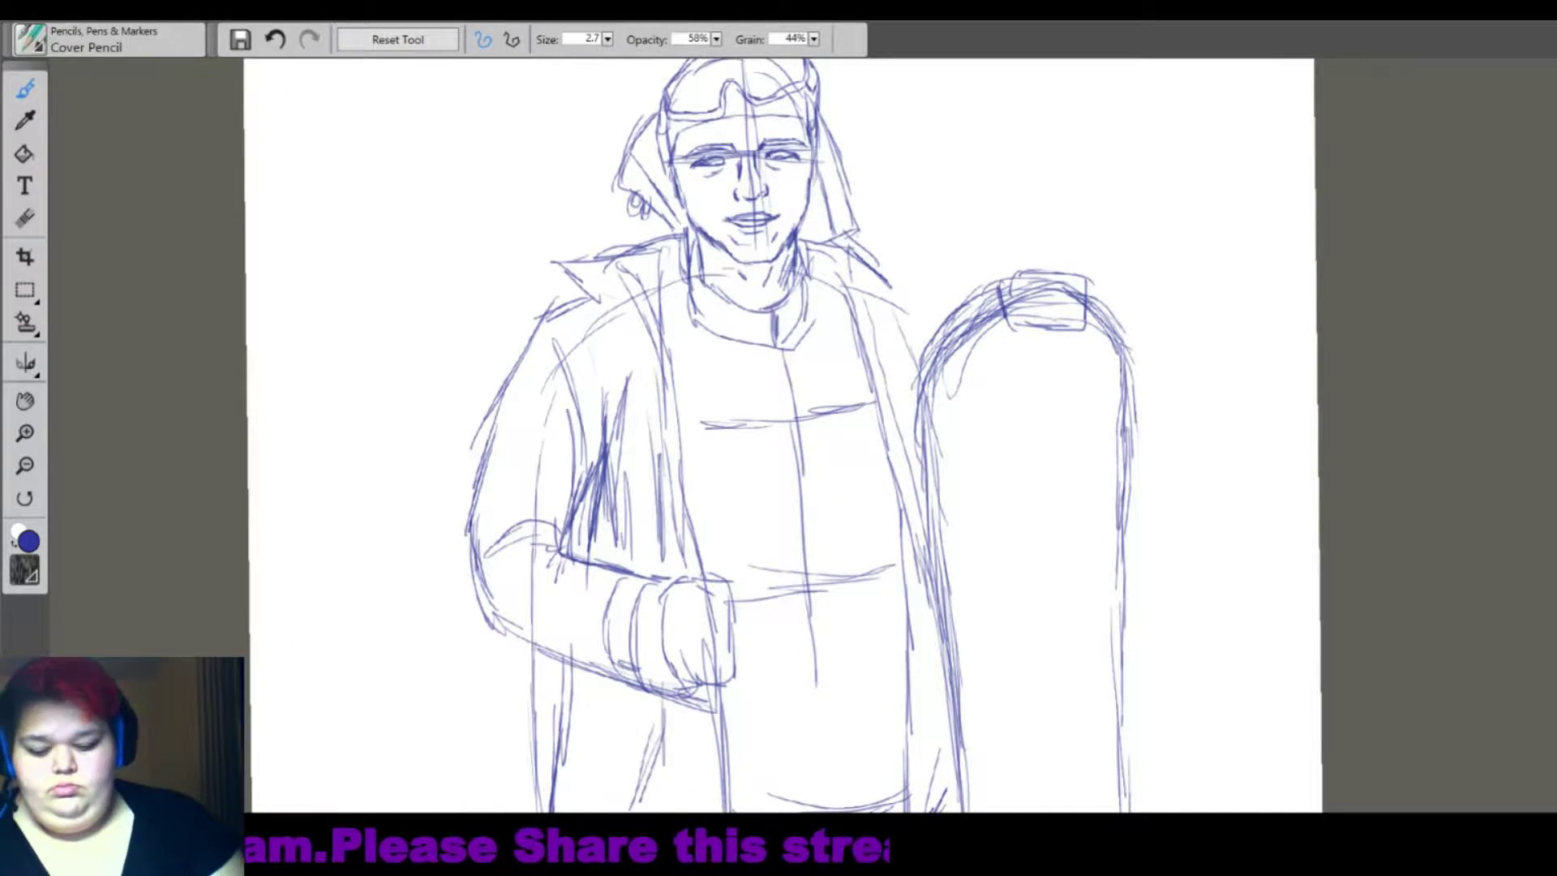
# Extend the far shoulder and upper arm to the snowboard's top and connect the hood down to the near collar.
pyautogui.moveTo(888, 279)
pyautogui.mouseDown()
pyautogui.moveTo(924, 545)
pyautogui.moveTo(958, 292)
pyautogui.mouseUp()
pyautogui.moveTo(925, 334)
pyautogui.mouseDown()
pyautogui.moveTo(1006, 282)
pyautogui.moveTo(905, 402)
pyautogui.mouseUp()
pyautogui.moveTo(642, 276); pyautogui.dragTo(611, 361)
pyautogui.moveTo(645, 209); pyautogui.dragTo(620, 266)
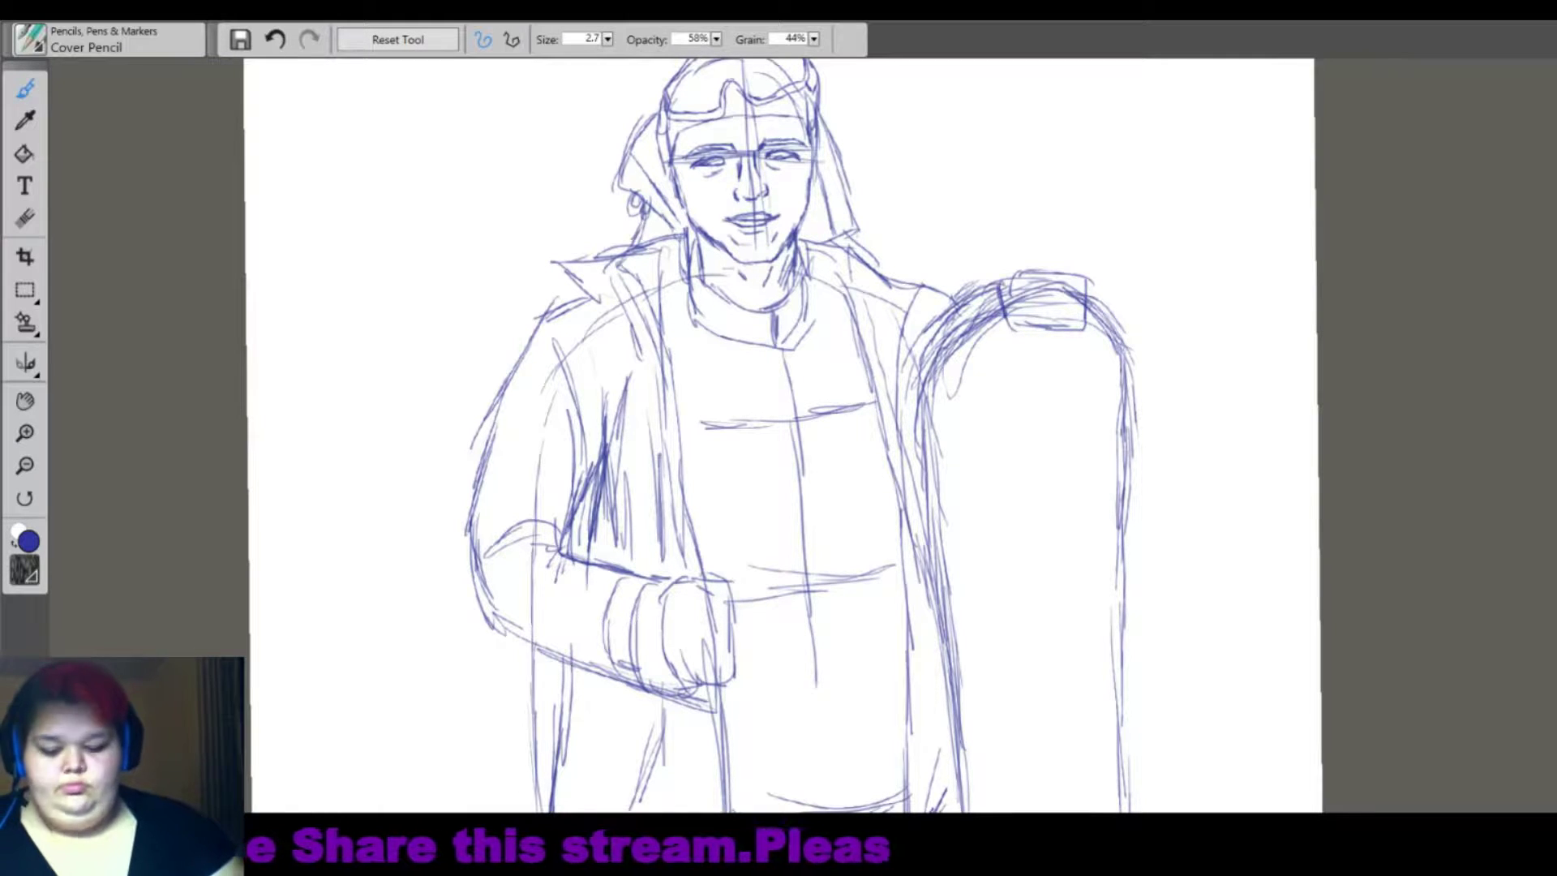
# Detail the inner shirt with a double zipper line, chest seam, pocket mark, and folds down to the hem.
pyautogui.moveTo(825, 450); pyautogui.dragTo(843, 569)
pyautogui.moveTo(784, 311); pyautogui.dragTo(782, 336)
pyautogui.moveTo(790, 373); pyautogui.dragTo(790, 421)
pyautogui.moveTo(682, 415); pyautogui.dragTo(758, 445)
pyautogui.moveTo(702, 496); pyautogui.dragTo(737, 494)
pyautogui.moveTo(782, 444); pyautogui.dragTo(798, 600)
pyautogui.moveTo(810, 418); pyautogui.dragTo(823, 596)
pyautogui.moveTo(774, 348); pyautogui.dragTo(790, 426)
pyautogui.moveTo(861, 637); pyautogui.dragTo(807, 766)
pyautogui.moveTo(899, 592); pyautogui.dragTo(908, 777)
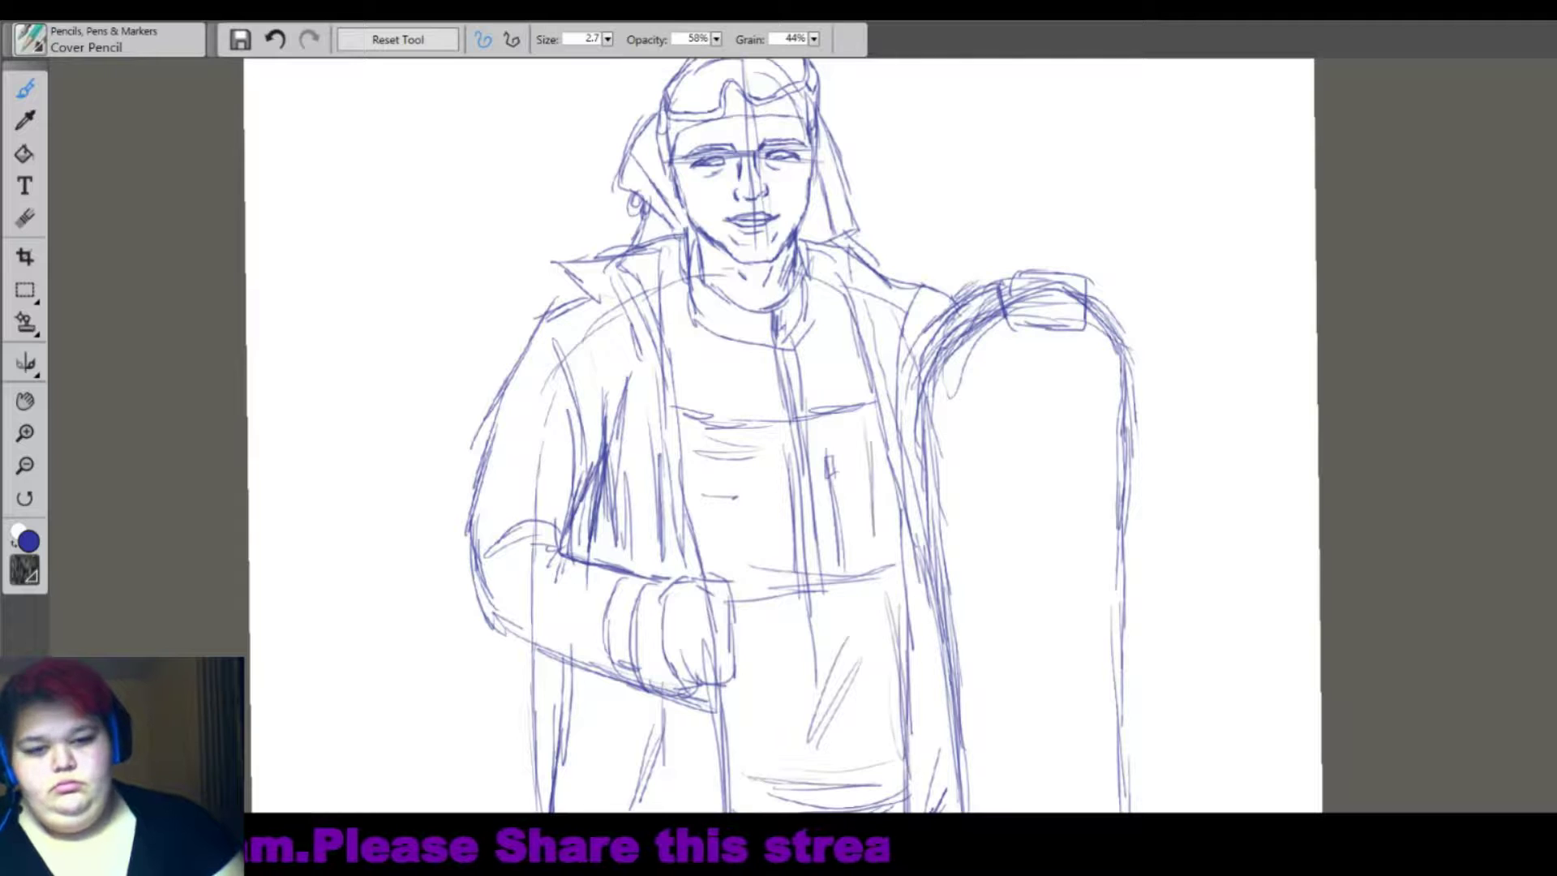
# Add lines along the jacket's front edge and collar, and draw a raised thumb on the fist.
pyautogui.moveTo(851, 317); pyautogui.dragTo(893, 527)
pyautogui.moveTo(673, 328); pyautogui.dragTo(728, 362)
pyautogui.moveTo(661, 295); pyautogui.dragTo(692, 281)
pyautogui.moveTo(687, 577)
pyautogui.mouseDown()
pyautogui.moveTo(718, 560)
pyautogui.moveTo(688, 685)
pyautogui.mouseUp()
# Raise the top contour of the hat and sketch a rounded shape over the snowboard's upper tip.
pyautogui.hotkey('ctrl', '-')
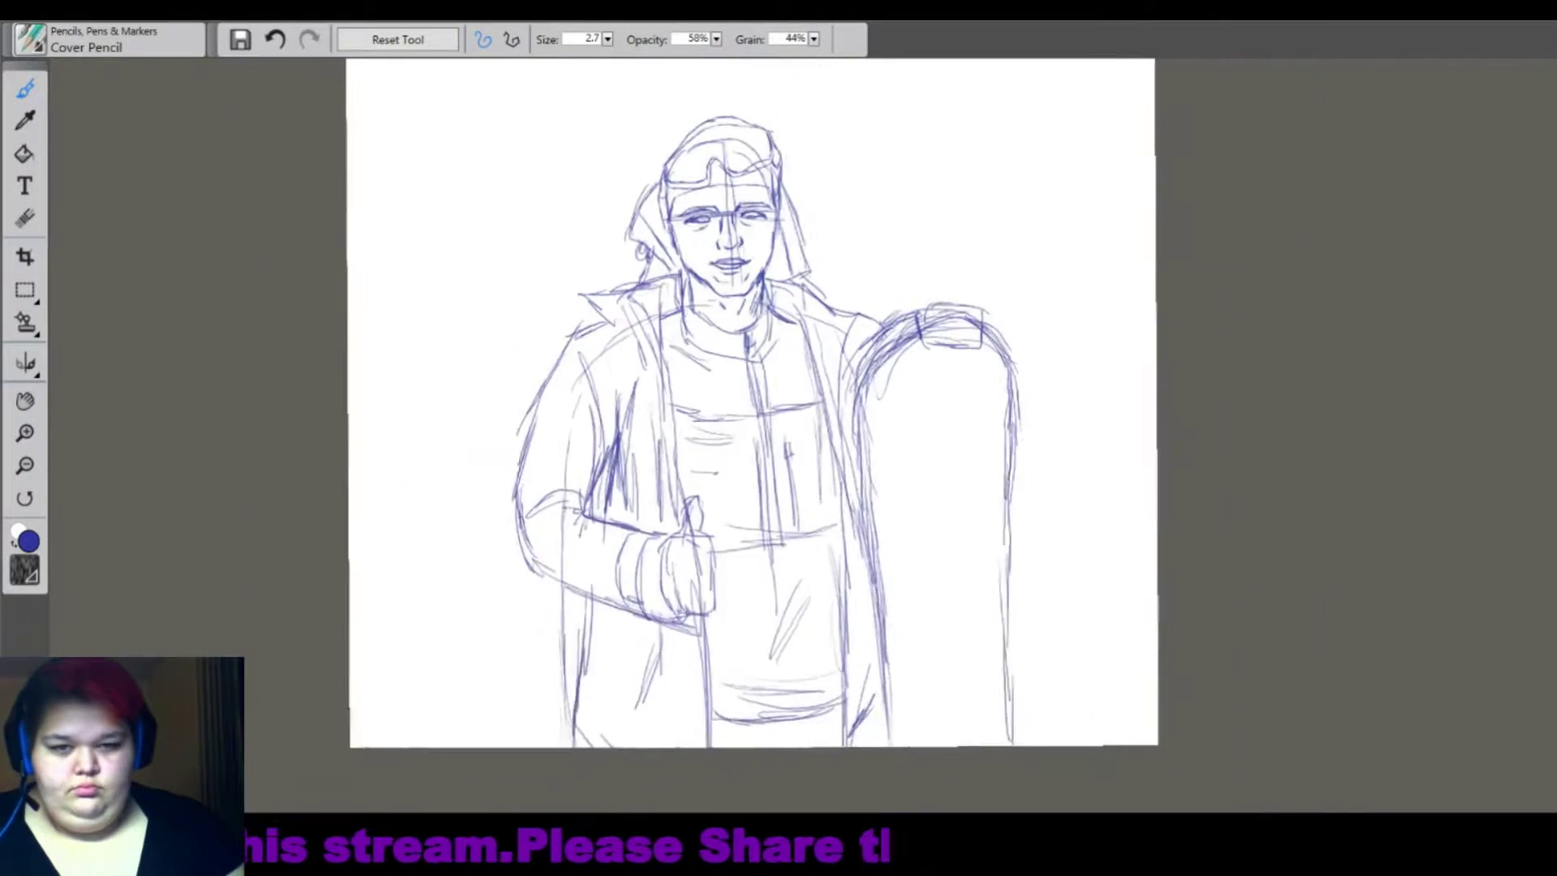
pyautogui.moveTo(641, 154); pyautogui.dragTo(720, 102)
pyautogui.moveTo(710, 106); pyautogui.dragTo(746, 127)
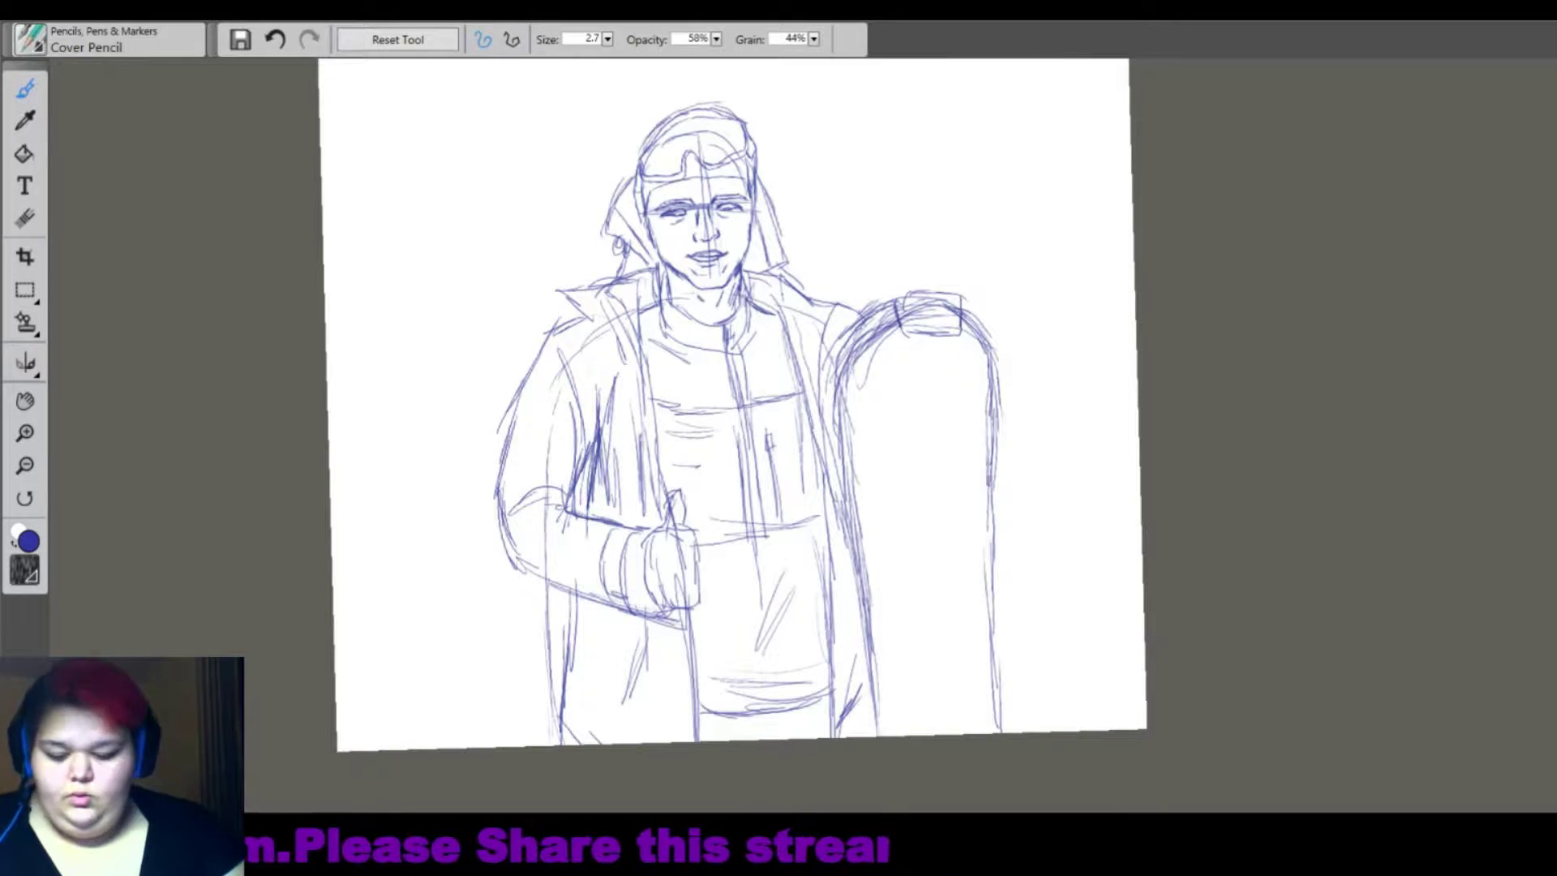
pyautogui.moveTo(890, 299); pyautogui.dragTo(955, 280)
pyautogui.moveTo(879, 296); pyautogui.dragTo(928, 273)
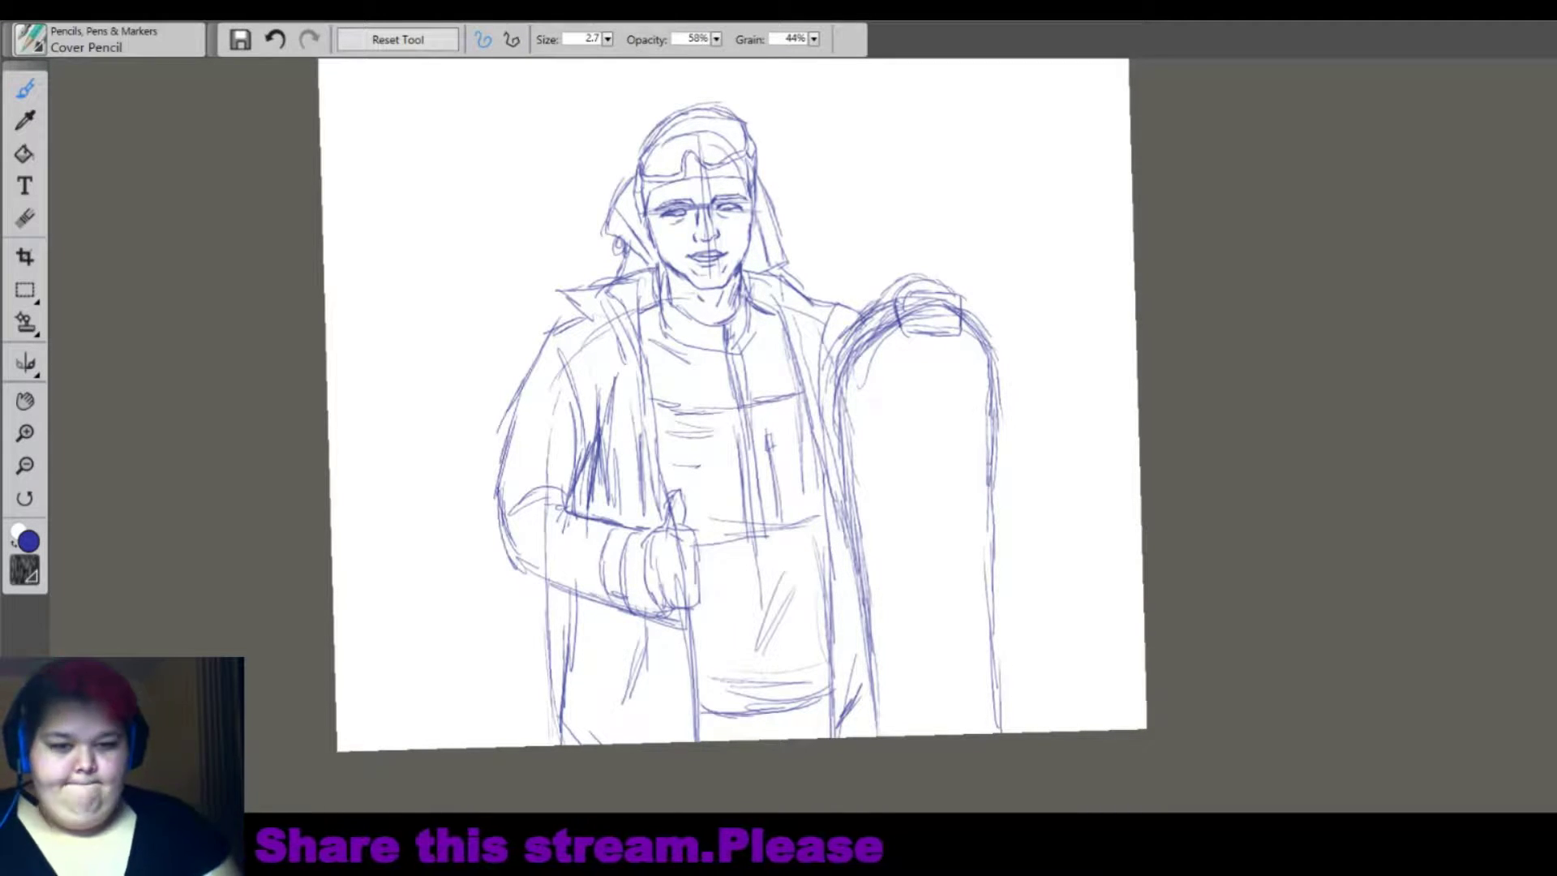
# Sketch a binding band across the middle of the snowboard with loose strap ends and a curved strap over the jacket.
pyautogui.moveTo(905, 516); pyautogui.dragTo(980, 501)
pyautogui.moveTo(866, 529)
pyautogui.mouseDown()
pyautogui.moveTo(933, 574)
pyautogui.moveTo(978, 512)
pyautogui.moveTo(1005, 624)
pyautogui.mouseUp()
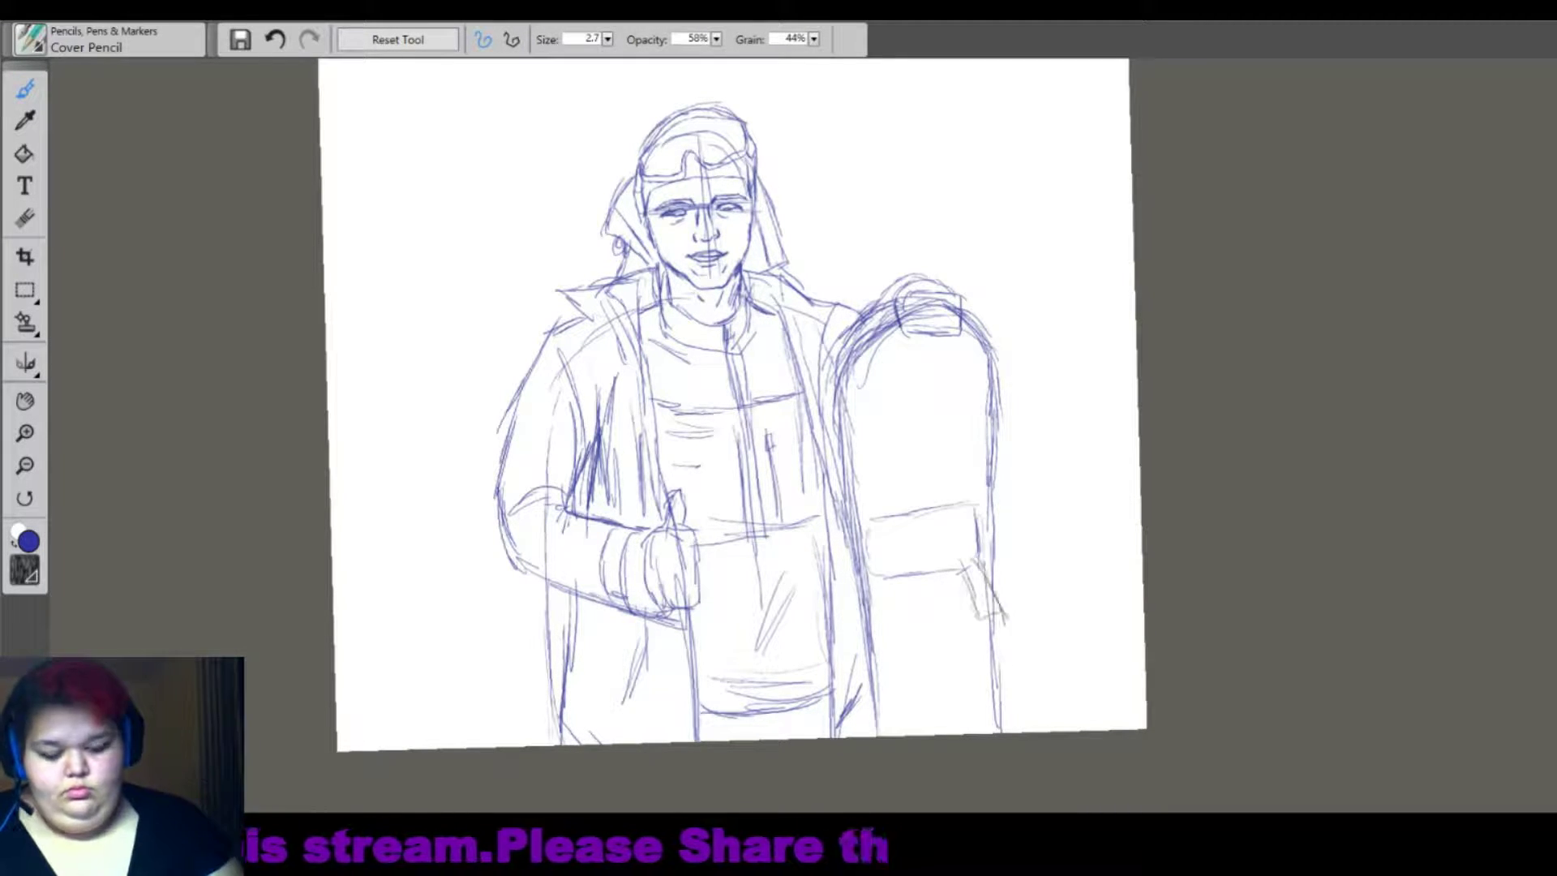
pyautogui.moveTo(973, 511); pyautogui.dragTo(1030, 574)
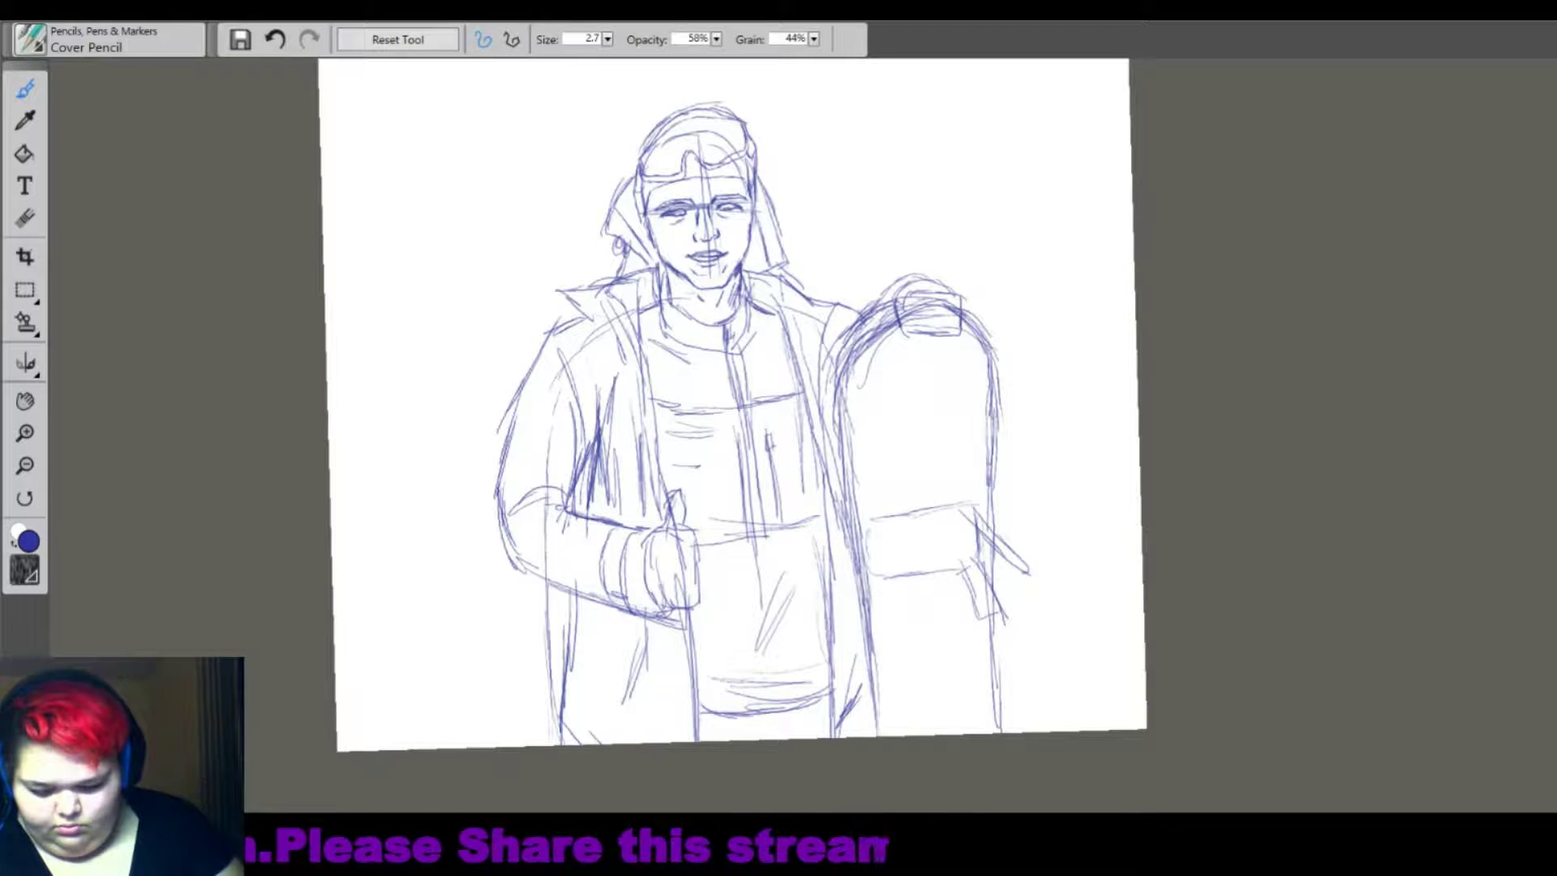
pyautogui.moveTo(891, 577)
pyautogui.mouseDown()
pyautogui.moveTo(799, 651)
pyautogui.moveTo(855, 628)
pyautogui.mouseUp()
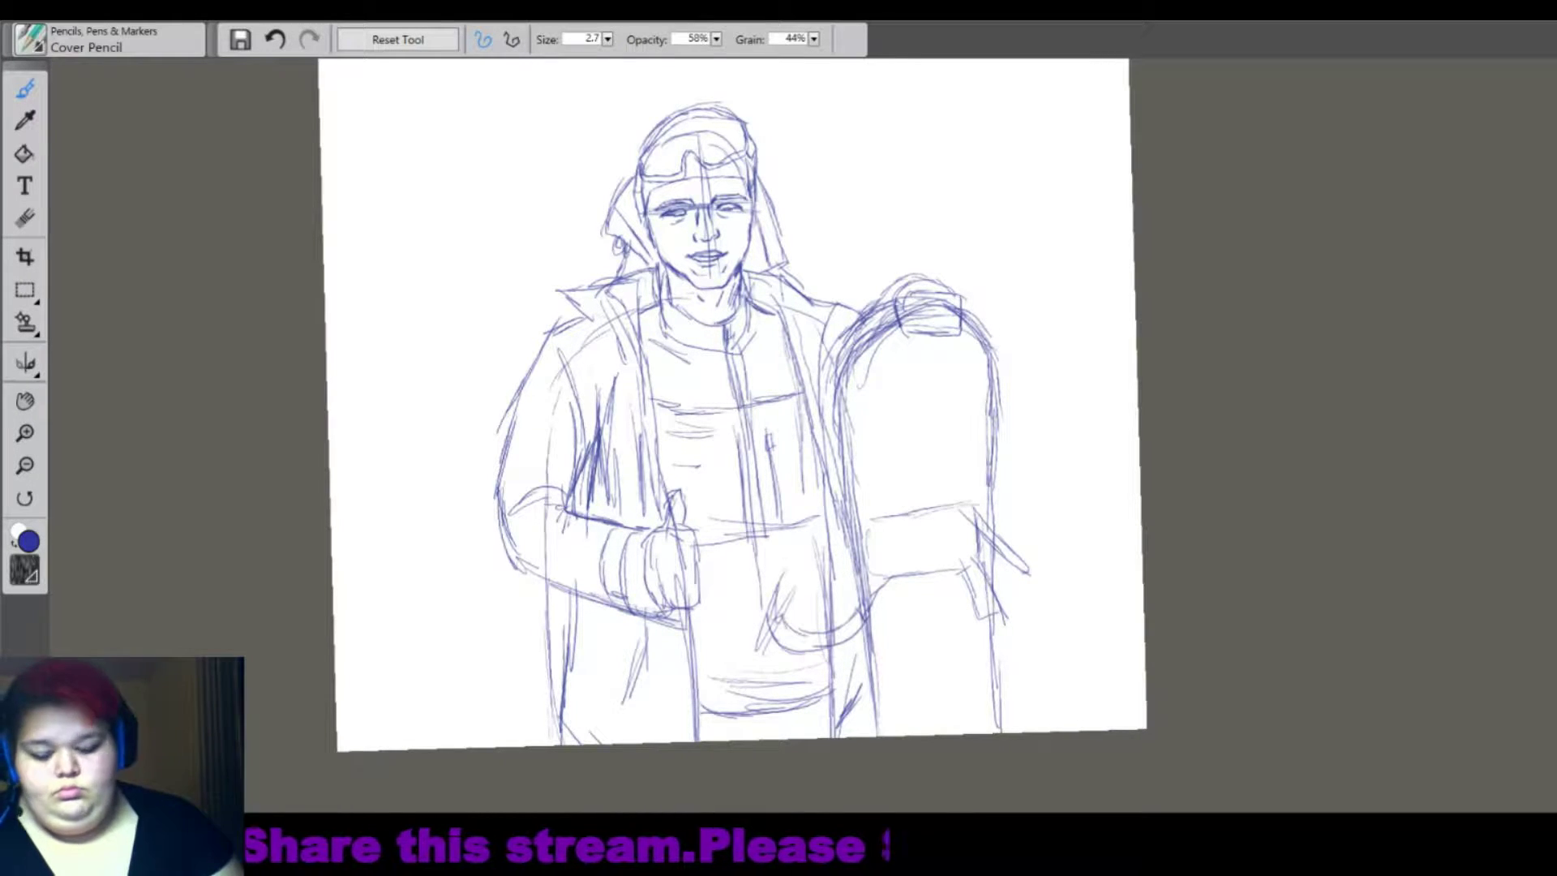
# Add strap segments and a buckle to the binding, and sketch a band across the snowboard's lower end.
pyautogui.moveTo(873, 527)
pyautogui.mouseDown()
pyautogui.moveTo(847, 600)
pyautogui.moveTo(914, 579)
pyautogui.mouseUp()
pyautogui.moveTo(916, 535)
pyautogui.mouseDown()
pyautogui.moveTo(929, 563)
pyautogui.moveTo(930, 525)
pyautogui.mouseUp()
pyautogui.moveTo(931, 519); pyautogui.dragTo(971, 541)
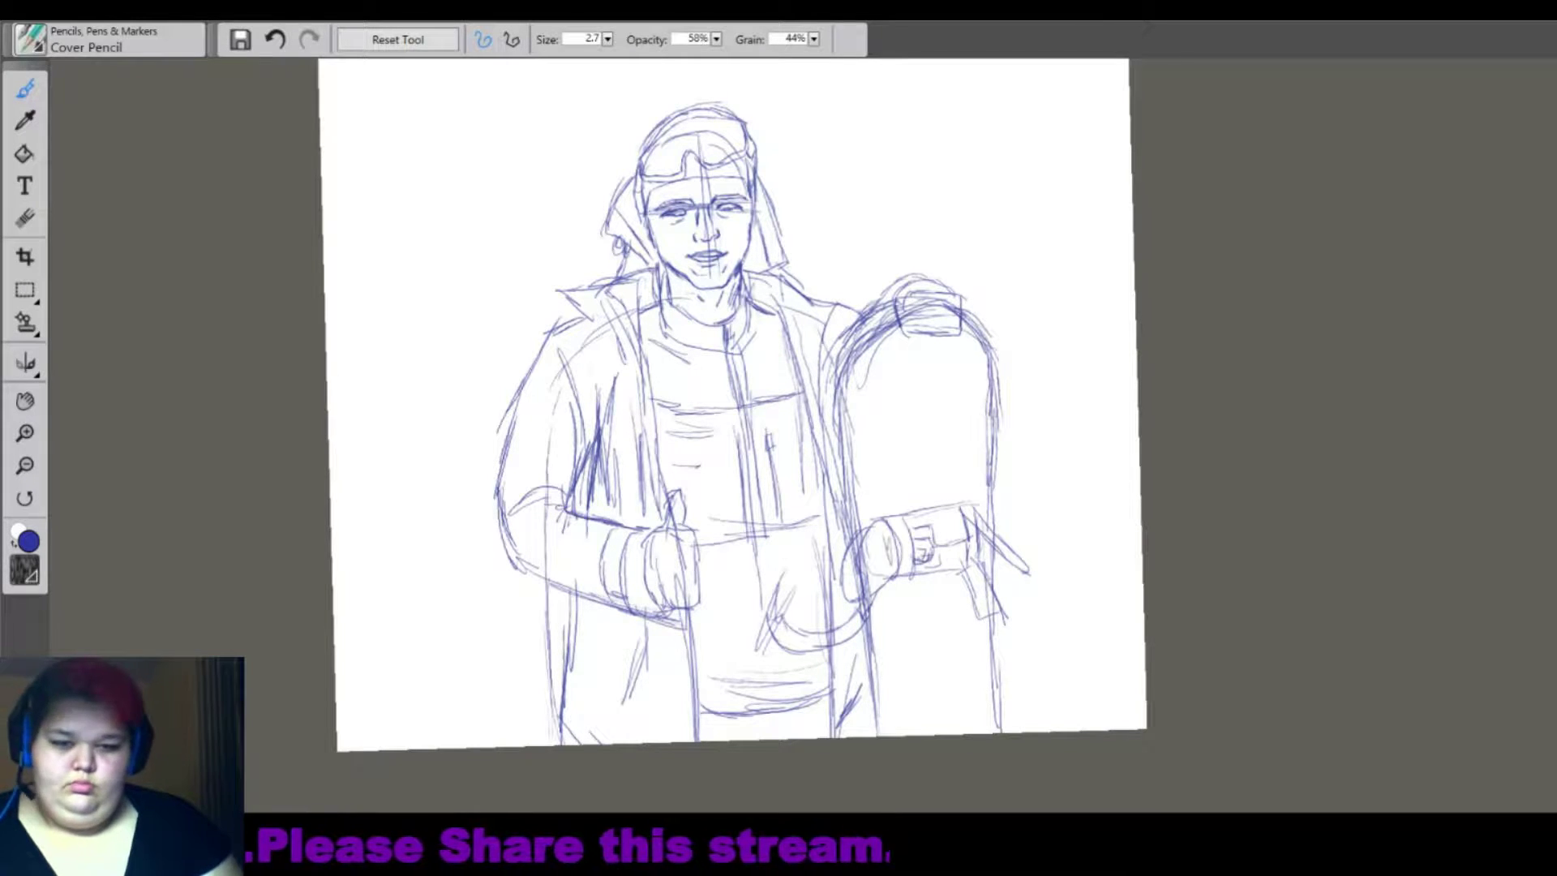
pyautogui.moveTo(896, 727)
pyautogui.mouseDown()
pyautogui.moveTo(993, 711)
pyautogui.moveTo(1039, 723)
pyautogui.mouseUp()
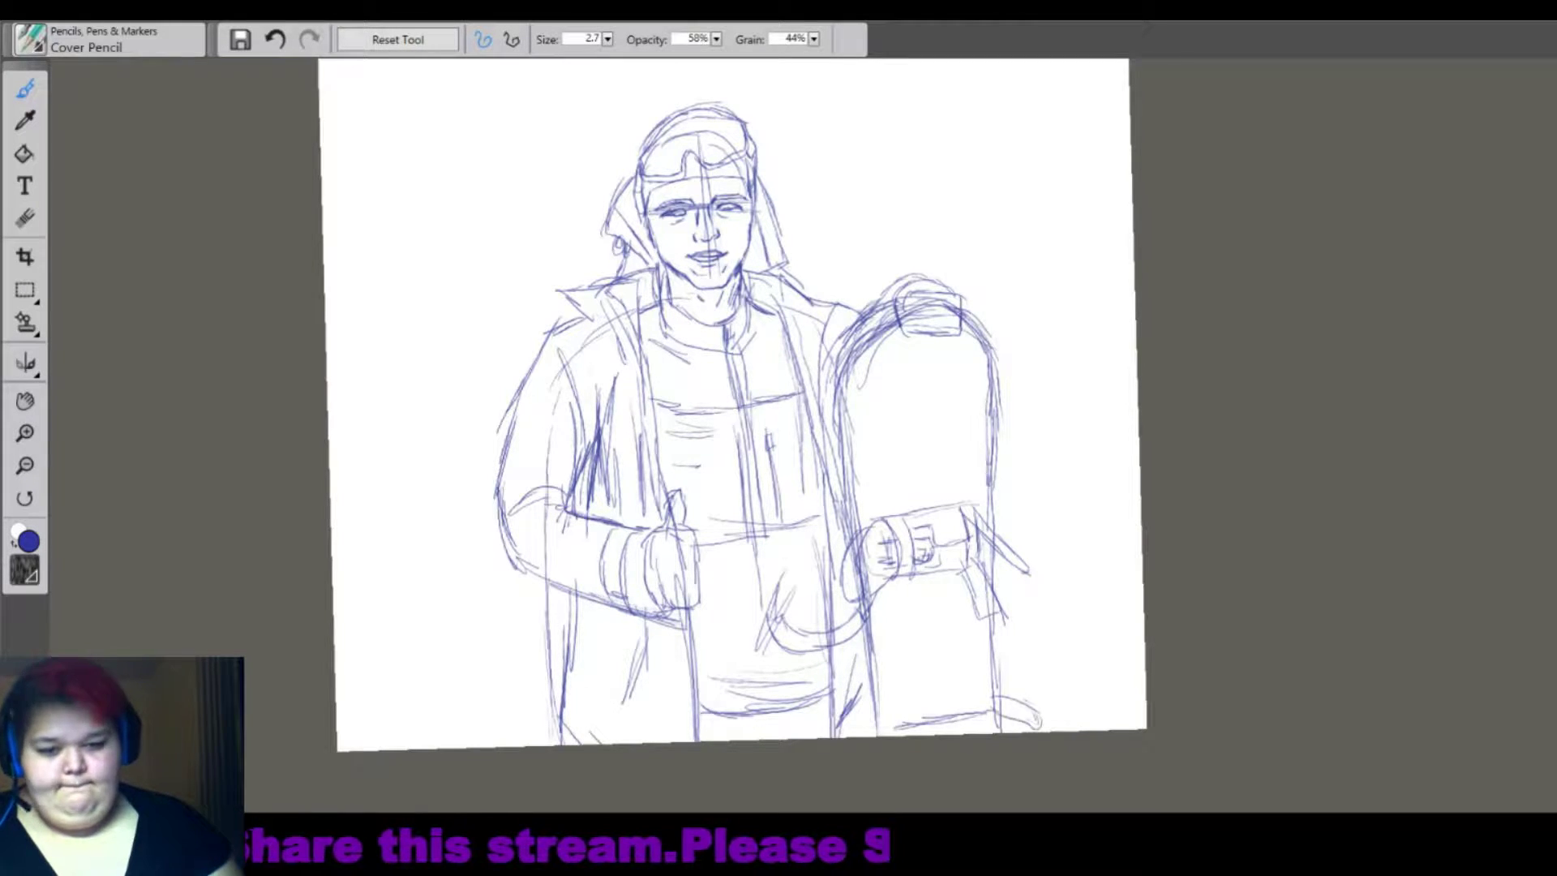
# Close off the snowboard's lower end, and erase the hat's top contour to redraw it with a lower crown and goggle curve.
pyautogui.moveTo(885, 690); pyautogui.dragTo(908, 734)
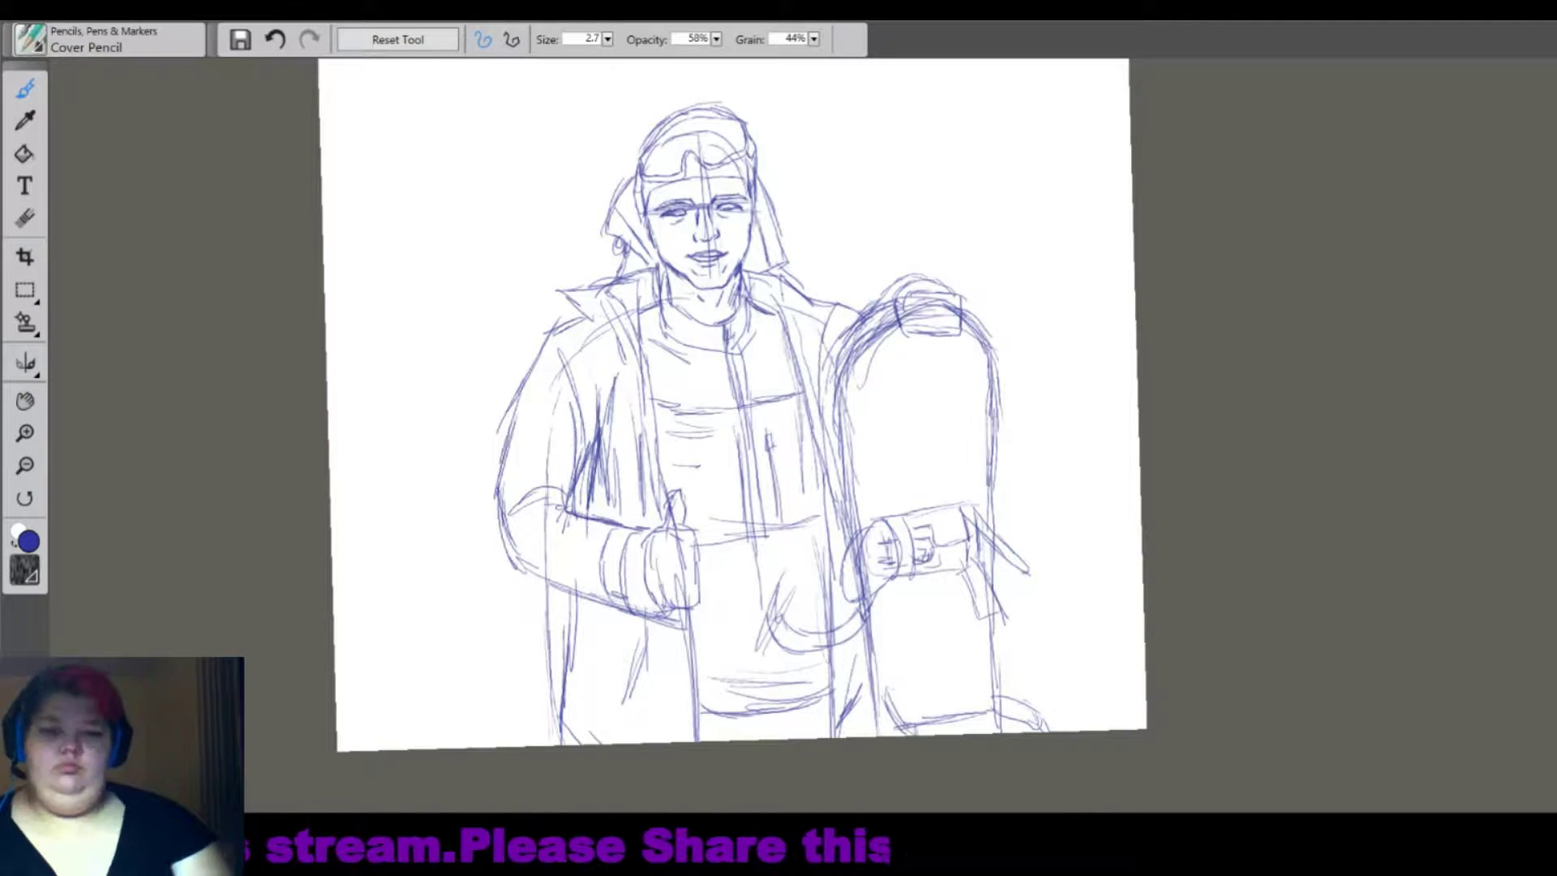
pyautogui.press('e')
pyautogui.scroll(1, 985, 33)
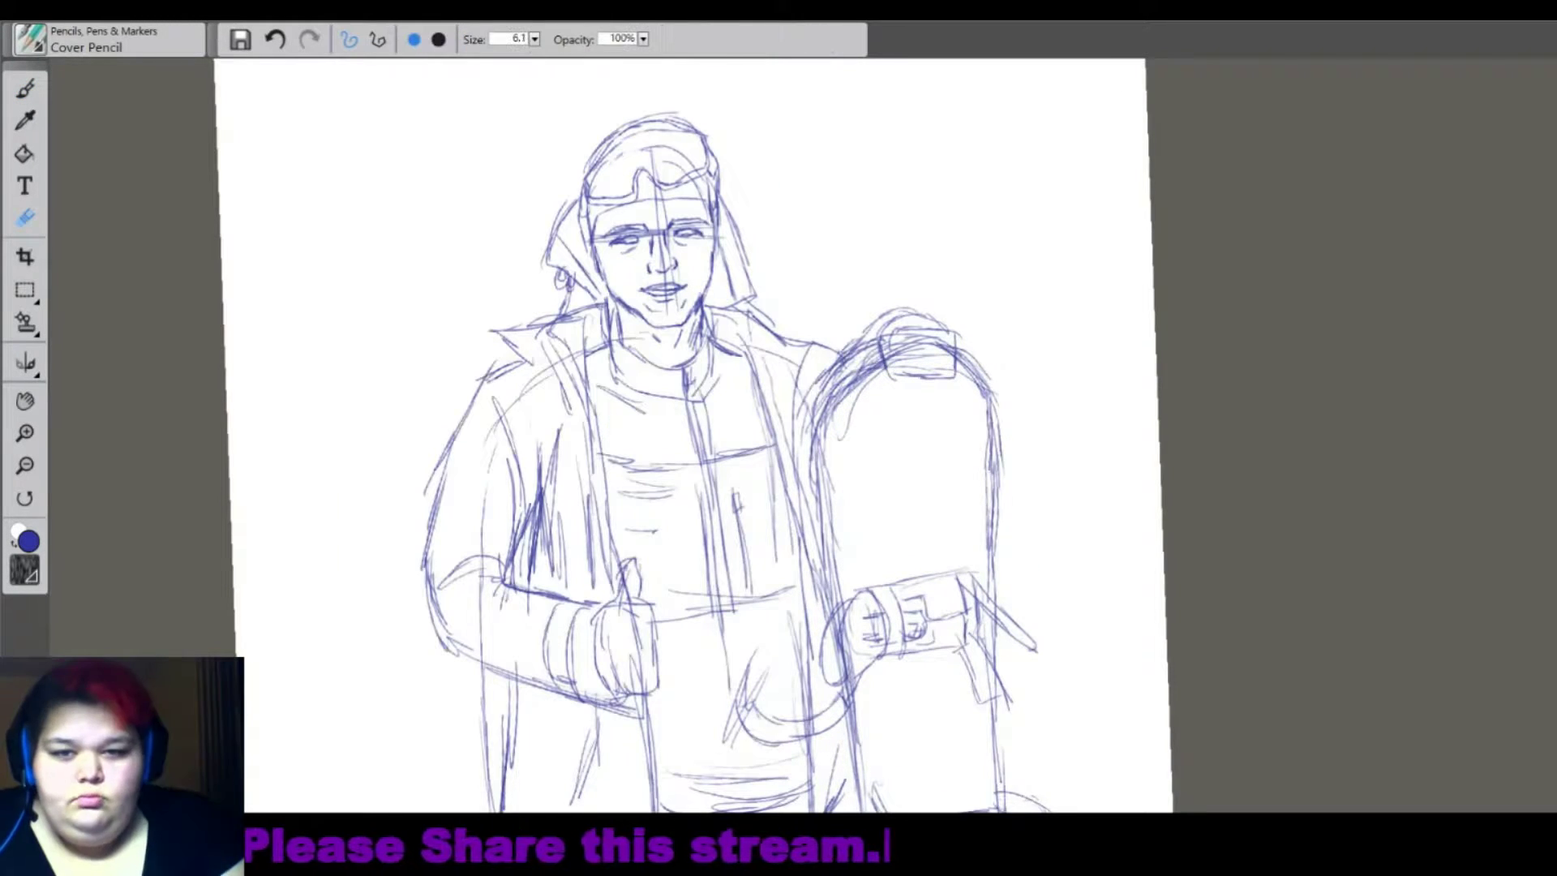
pyautogui.moveTo(637, 122); pyautogui.dragTo(680, 120)
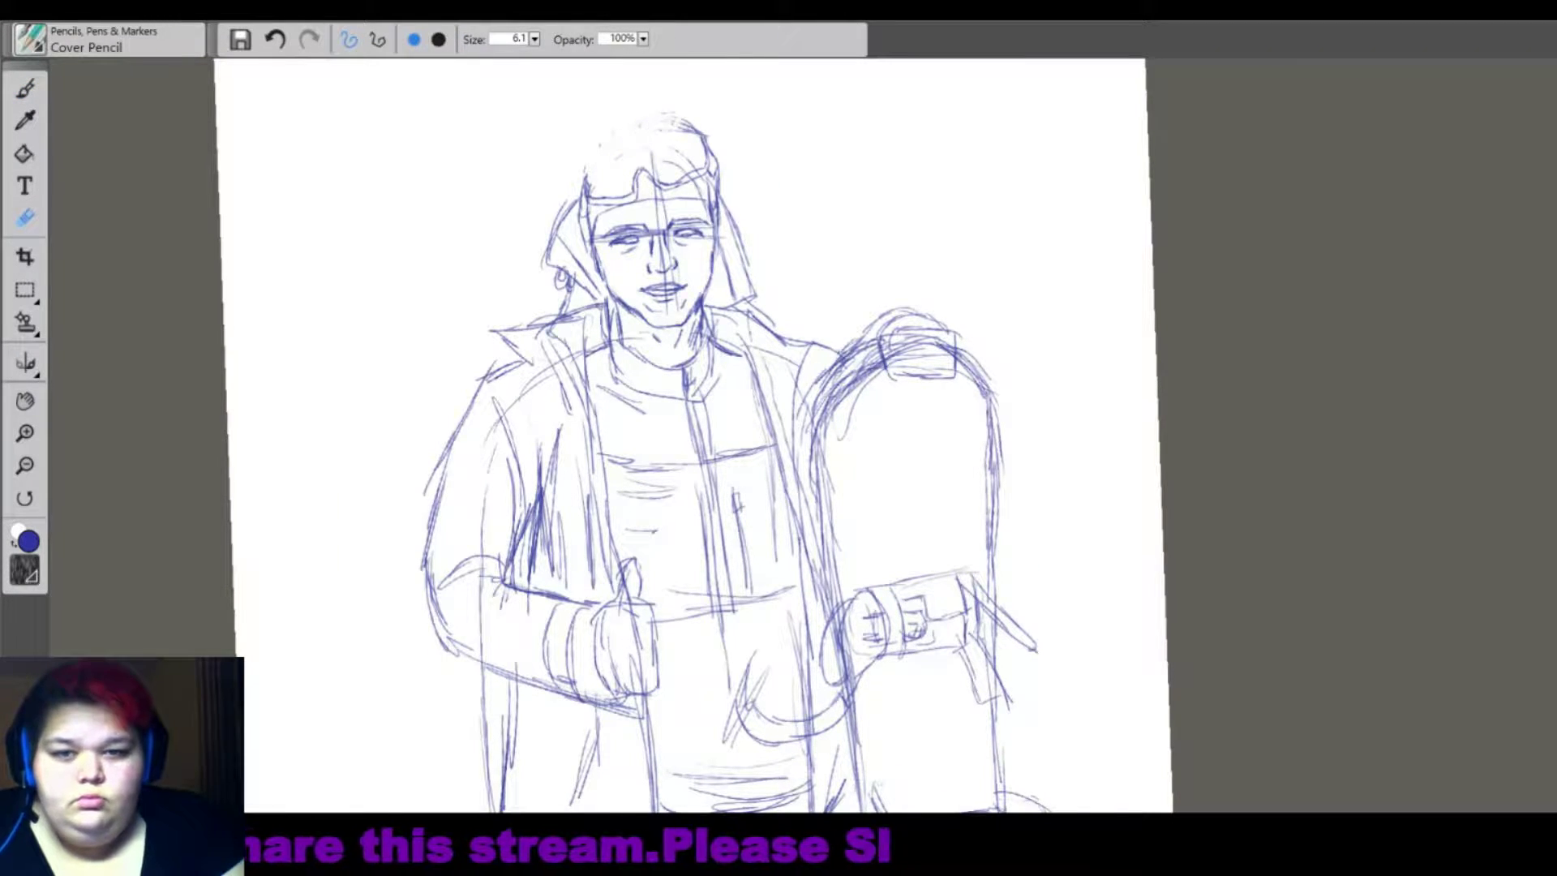
pyautogui.click(26, 91)
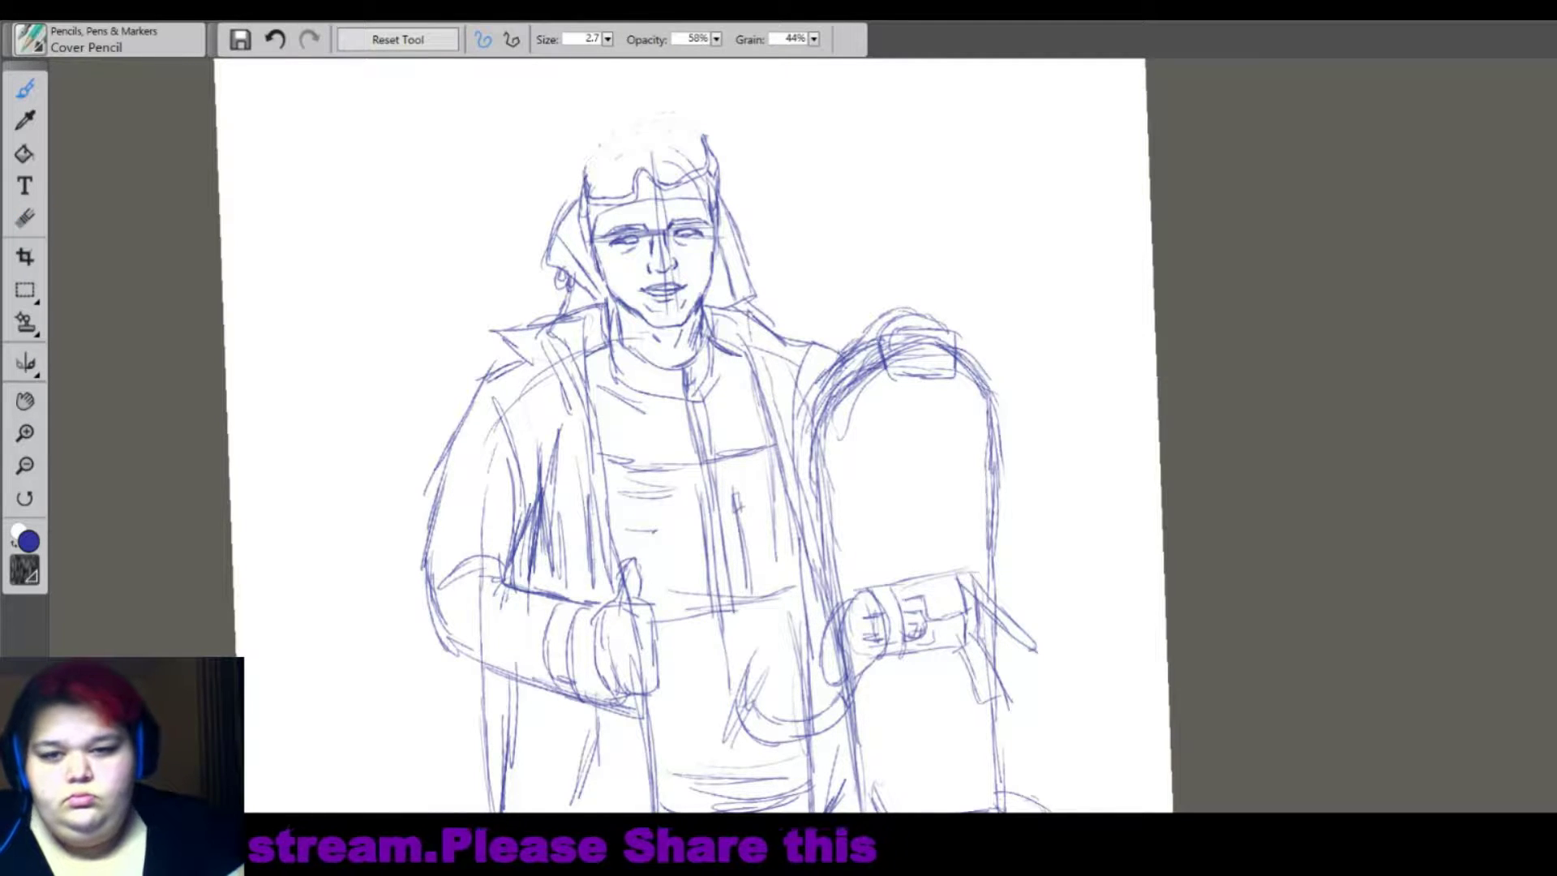
pyautogui.moveTo(587, 162); pyautogui.dragTo(679, 128)
pyautogui.moveTo(585, 160); pyautogui.dragTo(699, 123)
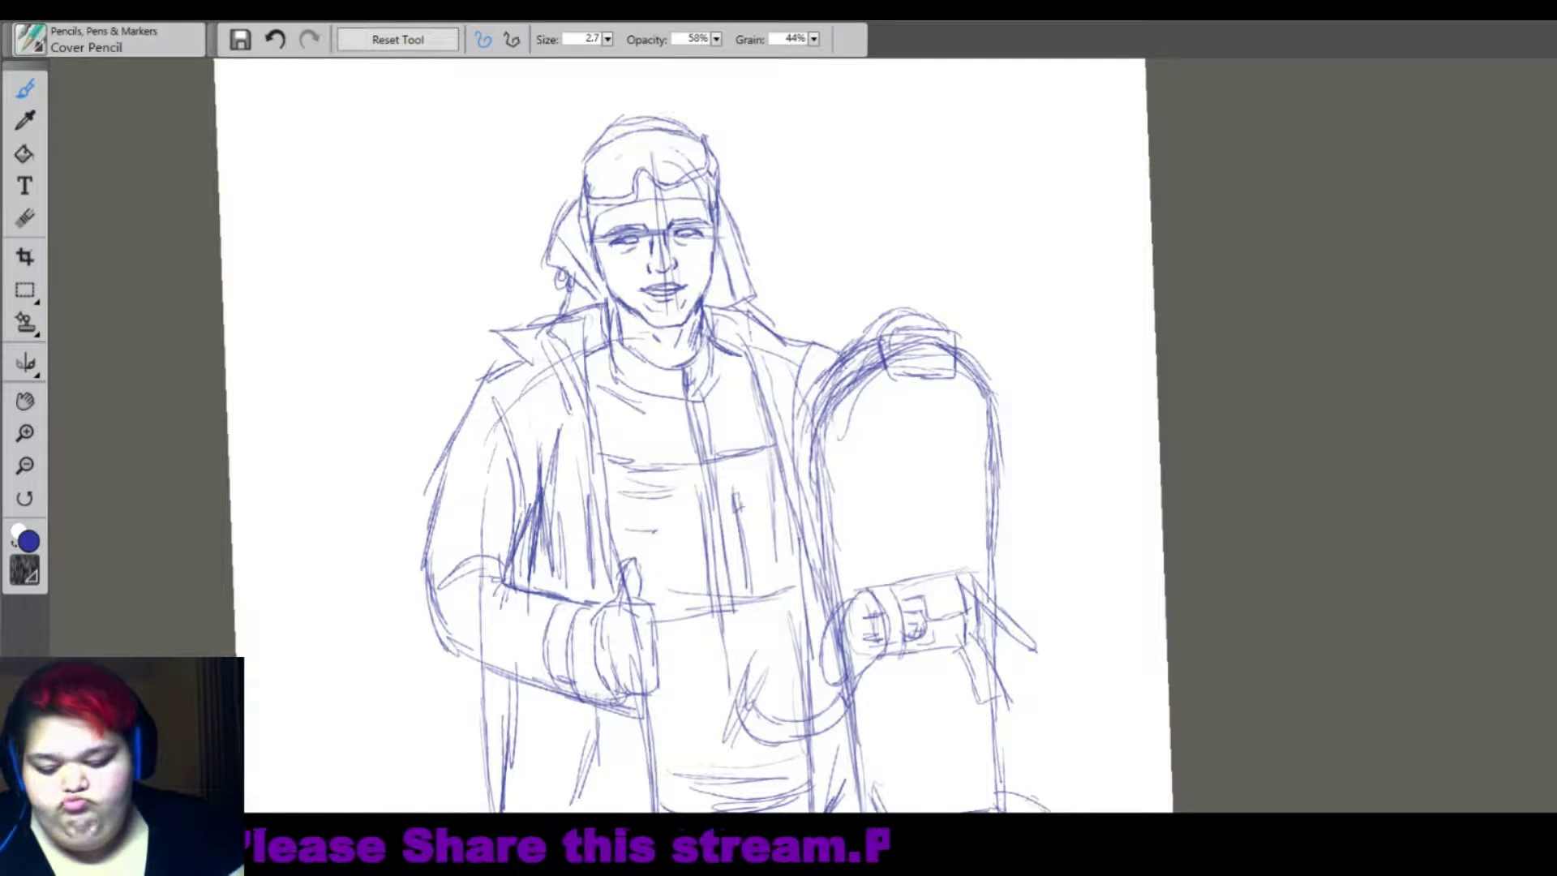
pyautogui.moveTo(602, 168); pyautogui.dragTo(683, 147)
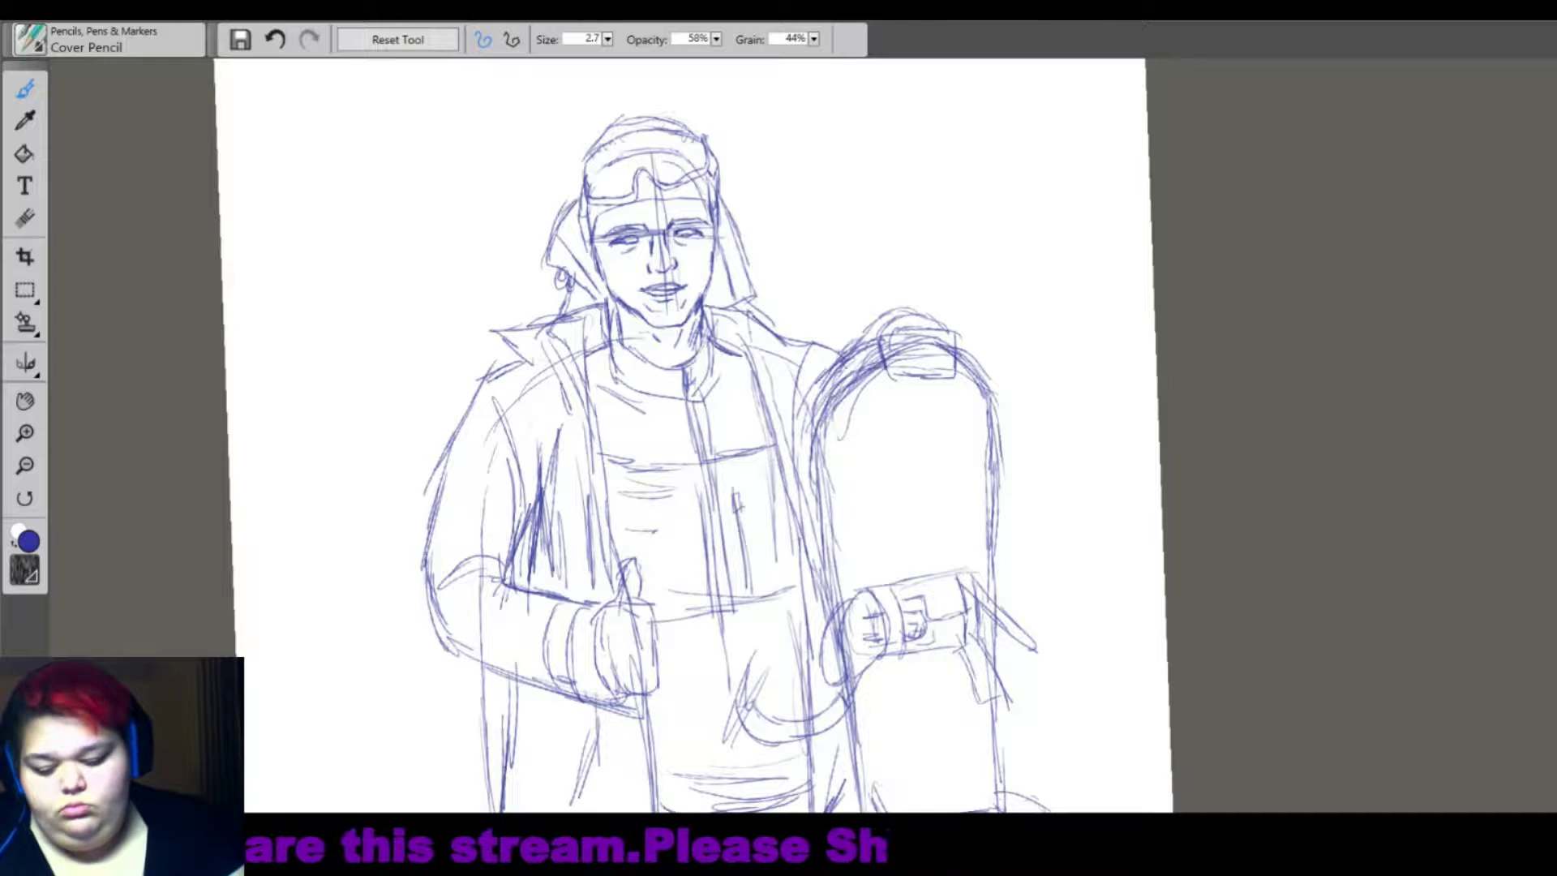
# Sketch a diamond-shaped pocket on the jacket's lower front and strengthen the jacket's long front edges.
pyautogui.hotkey('ctrl', '-')
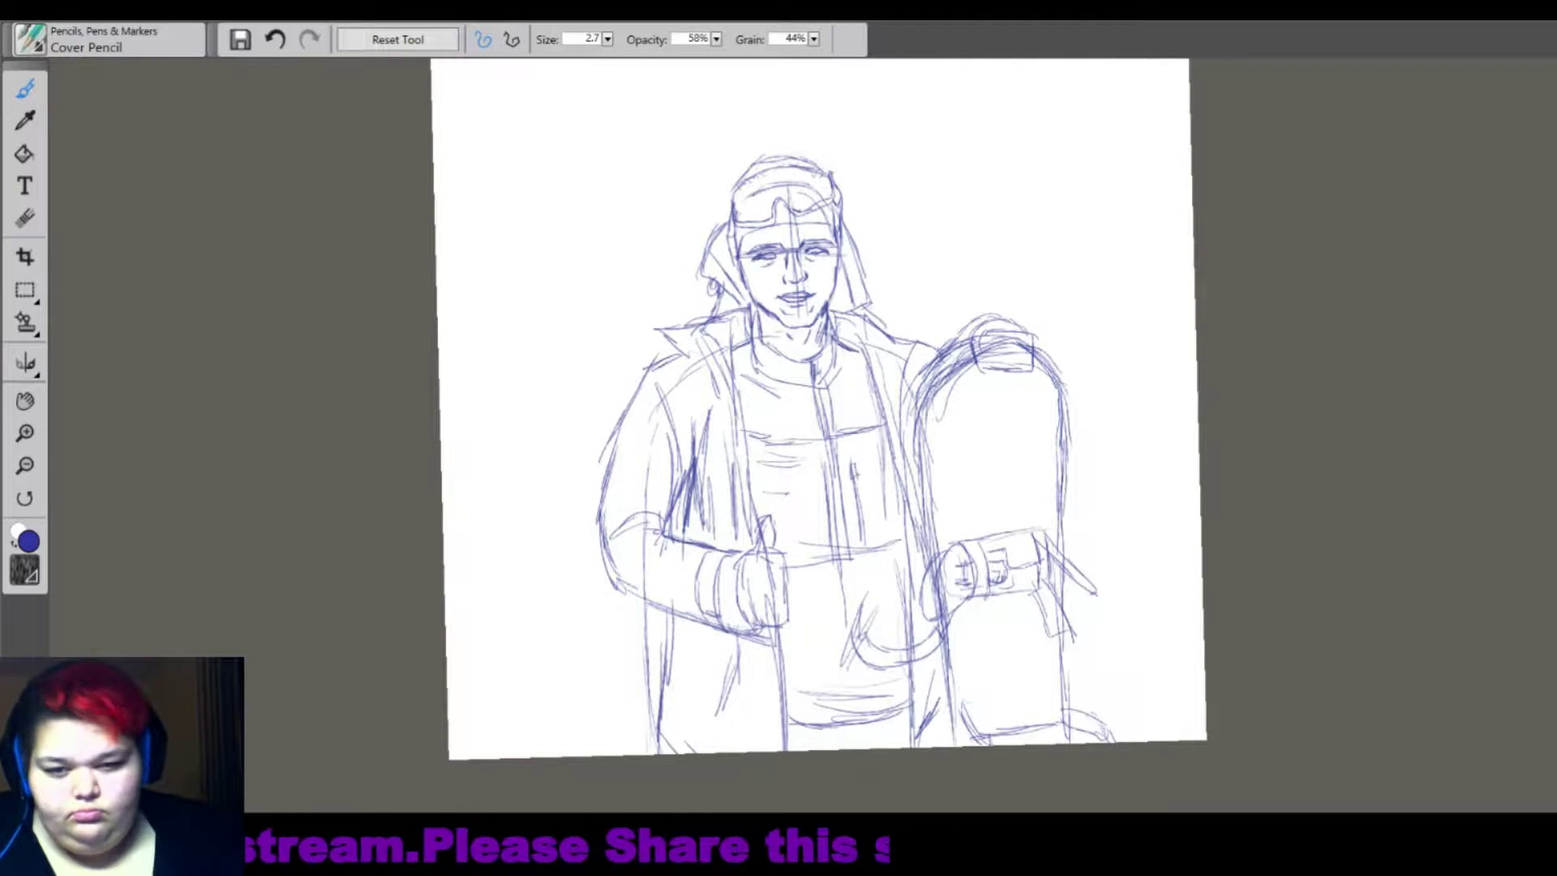
pyautogui.moveTo(673, 612); pyautogui.dragTo(670, 699)
pyautogui.moveTo(699, 658)
pyautogui.mouseDown()
pyautogui.moveTo(678, 702)
pyautogui.moveTo(737, 707)
pyautogui.mouseUp()
pyautogui.moveTo(678, 710); pyautogui.dragTo(718, 745)
pyautogui.moveTo(777, 636); pyautogui.dragTo(771, 750)
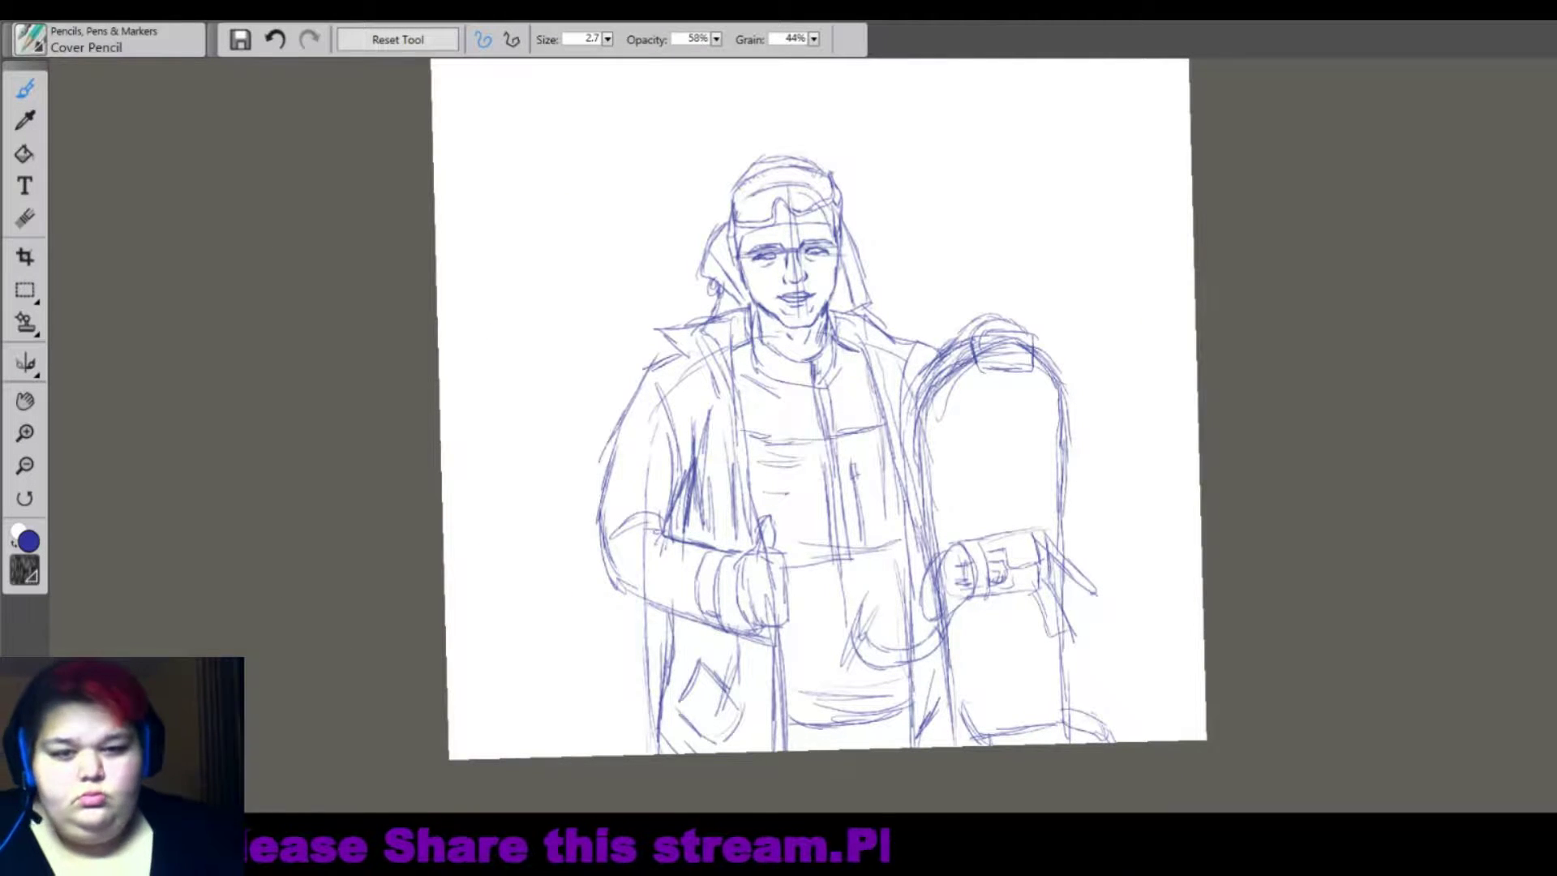
pyautogui.moveTo(841, 325)
pyautogui.mouseDown()
pyautogui.moveTo(908, 358)
pyautogui.moveTo(874, 428)
pyautogui.mouseUp()
pyautogui.moveTo(871, 396); pyautogui.dragTo(906, 674)
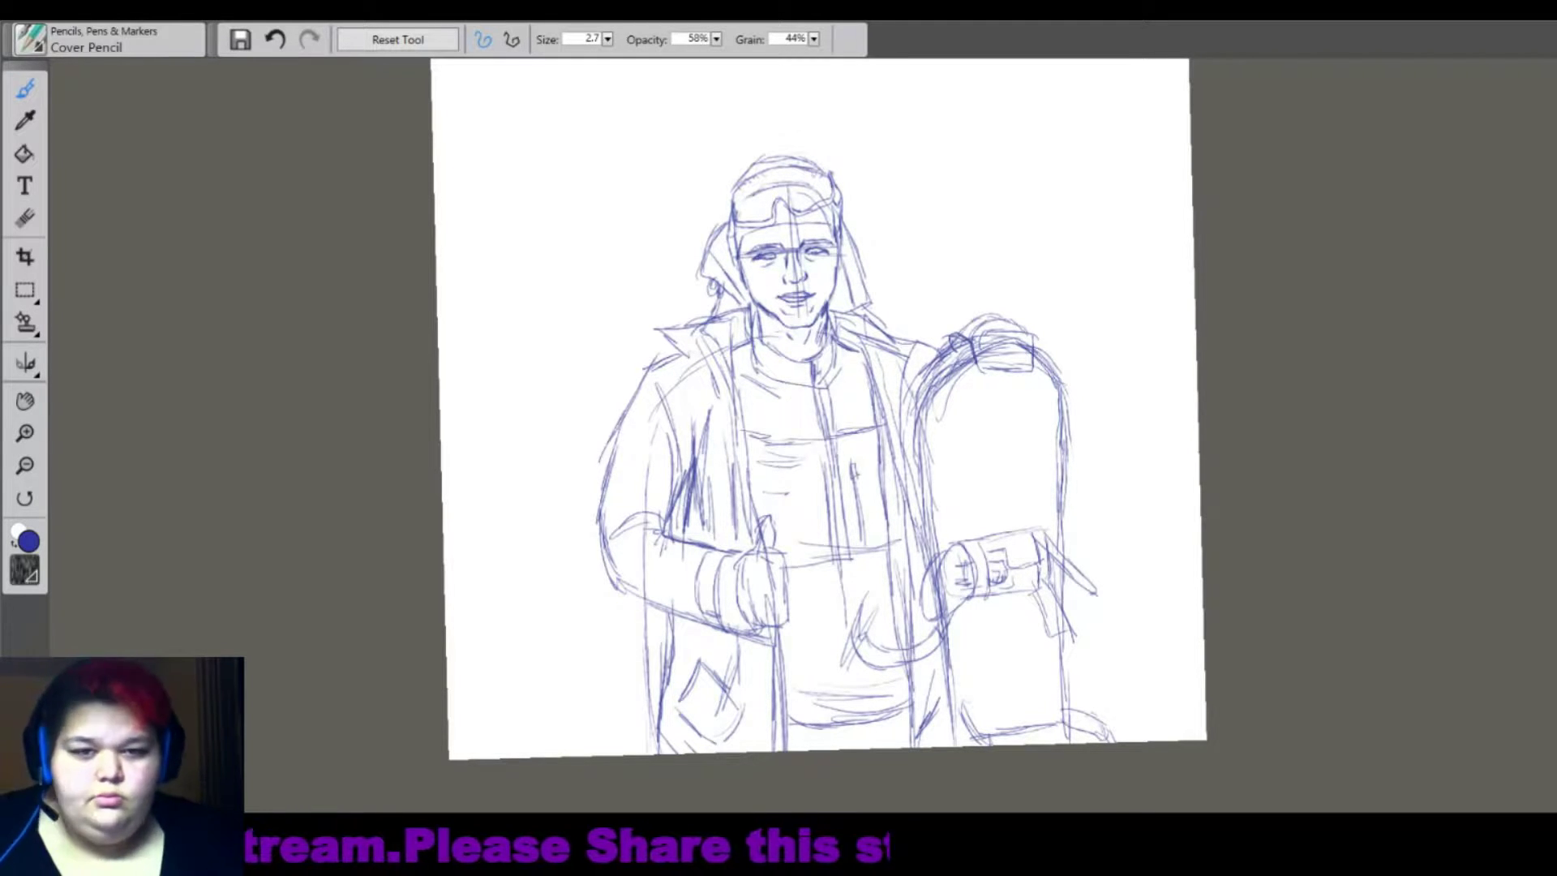
# Handwrite "Ski trip 2015-2016" above the figure and "TBNRfrags" beneath it.
pyautogui.moveTo(1054, 405); pyautogui.dragTo(1013, 454)
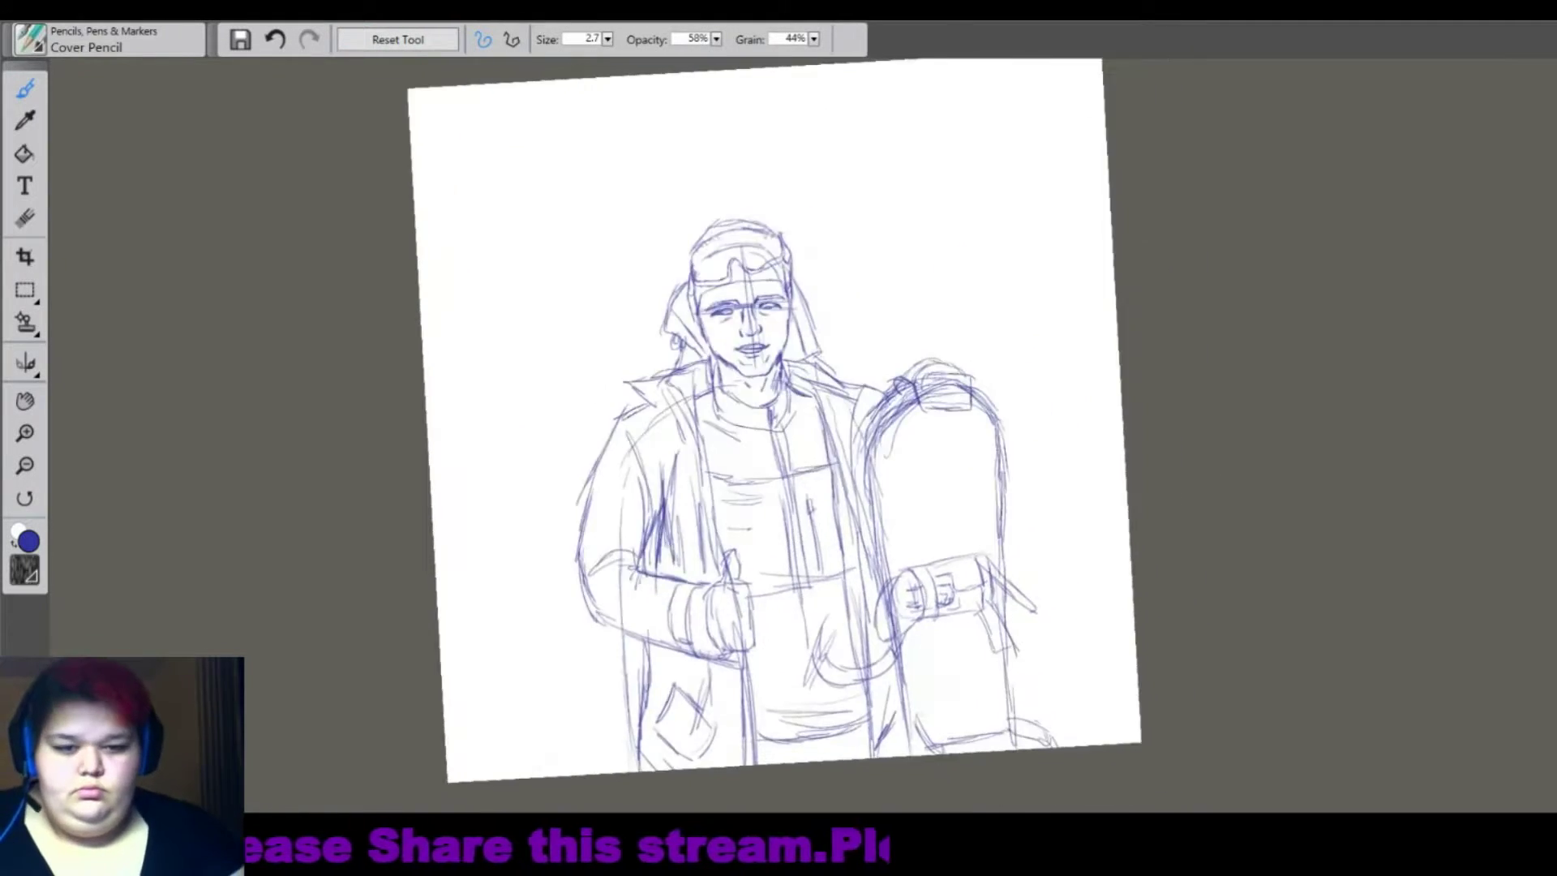
pyautogui.moveTo(516, 167)
pyautogui.mouseDown()
pyautogui.moveTo(486, 165)
pyautogui.moveTo(503, 249)
pyautogui.mouseUp()
pyautogui.moveTo(538, 170); pyautogui.dragTo(545, 231)
pyautogui.moveTo(548, 209); pyautogui.dragTo(601, 217)
pyautogui.moveTo(609, 139); pyautogui.dragTo(625, 200)
pyautogui.moveTo(642, 183)
pyautogui.mouseDown()
pyautogui.moveTo(658, 172)
pyautogui.moveTo(688, 191)
pyautogui.mouseUp()
pyautogui.moveTo(722, 146); pyautogui.dragTo(822, 162)
pyautogui.moveTo(839, 146)
pyautogui.mouseDown()
pyautogui.moveTo(908, 121)
pyautogui.moveTo(950, 134)
pyautogui.mouseUp()
pyautogui.moveTo(799, 227)
pyautogui.mouseDown()
pyautogui.moveTo(839, 276)
pyautogui.moveTo(890, 252)
pyautogui.moveTo(892, 195)
pyautogui.mouseUp()
pyautogui.moveTo(891, 243)
pyautogui.mouseDown()
pyautogui.moveTo(929, 186)
pyautogui.moveTo(973, 223)
pyautogui.mouseUp()
pyautogui.moveTo(965, 251); pyautogui.dragTo(1002, 207)
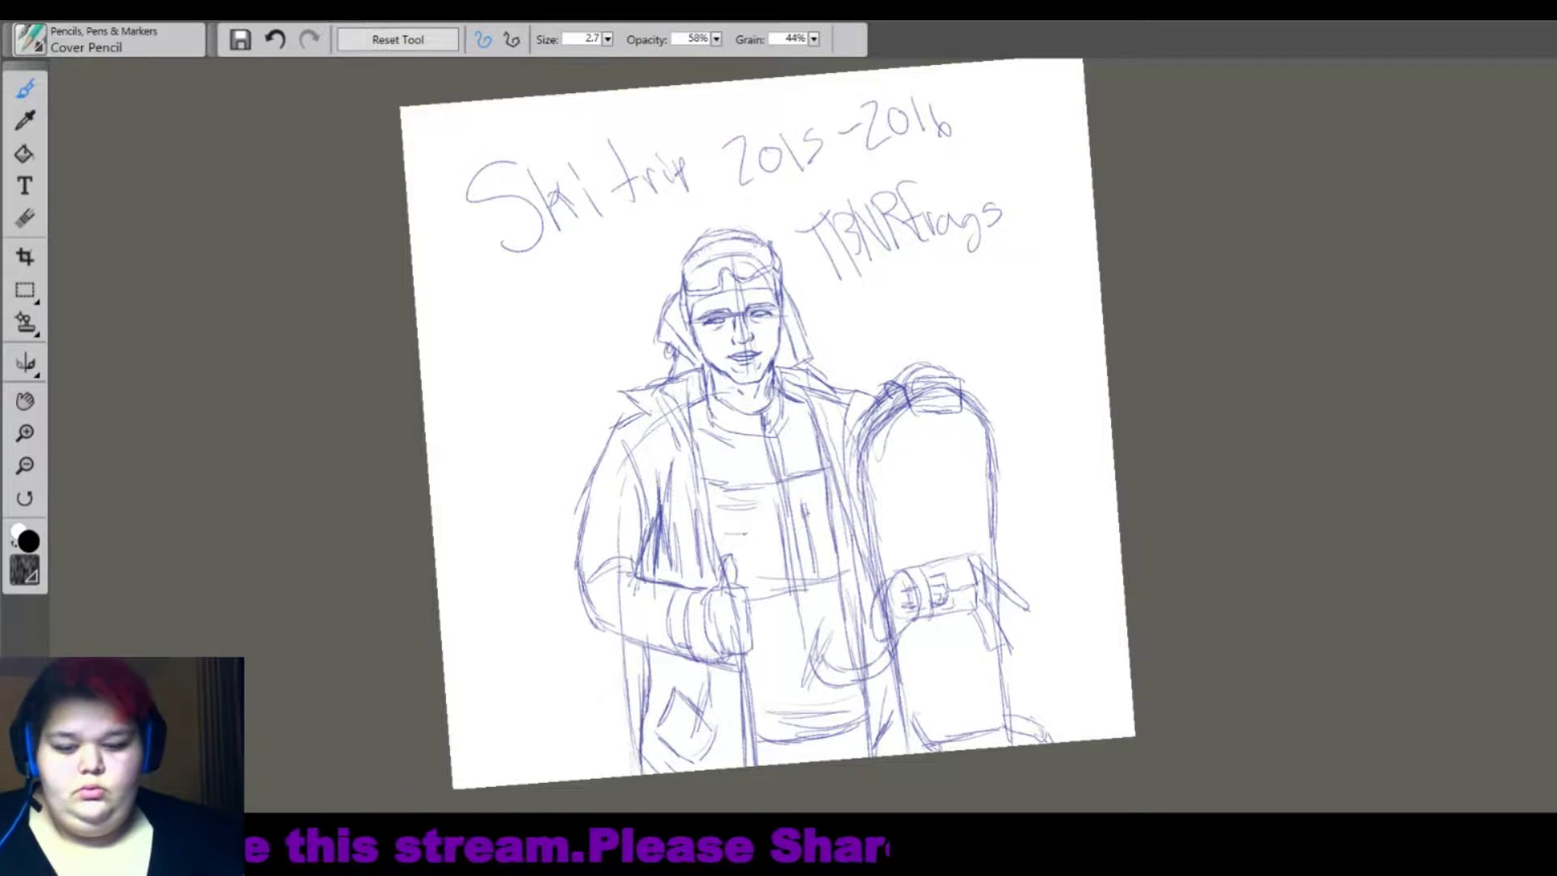
# Outline the slightly open lips in black over the sketch and mark the philtrum above them.
pyautogui.scroll(5, 734, 324)
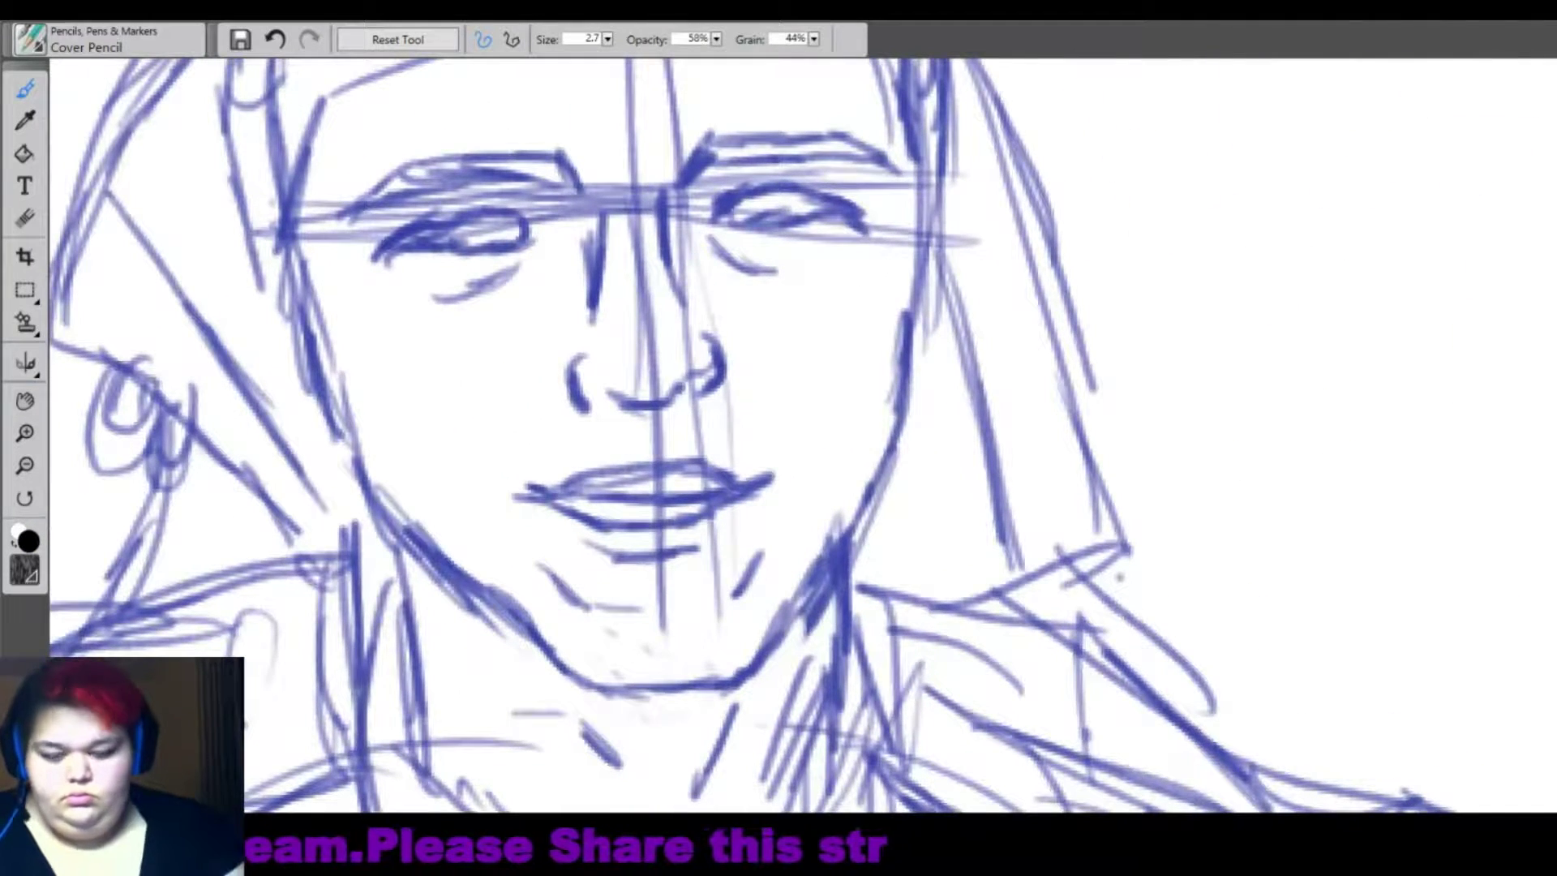
pyautogui.moveTo(531, 483)
pyautogui.mouseDown()
pyautogui.moveTo(772, 479)
pyautogui.moveTo(584, 511)
pyautogui.moveTo(646, 519)
pyautogui.moveTo(747, 491)
pyautogui.moveTo(592, 509)
pyautogui.moveTo(604, 541)
pyautogui.moveTo(669, 552)
pyautogui.mouseUp()
pyautogui.moveTo(753, 491); pyautogui.dragTo(685, 548)
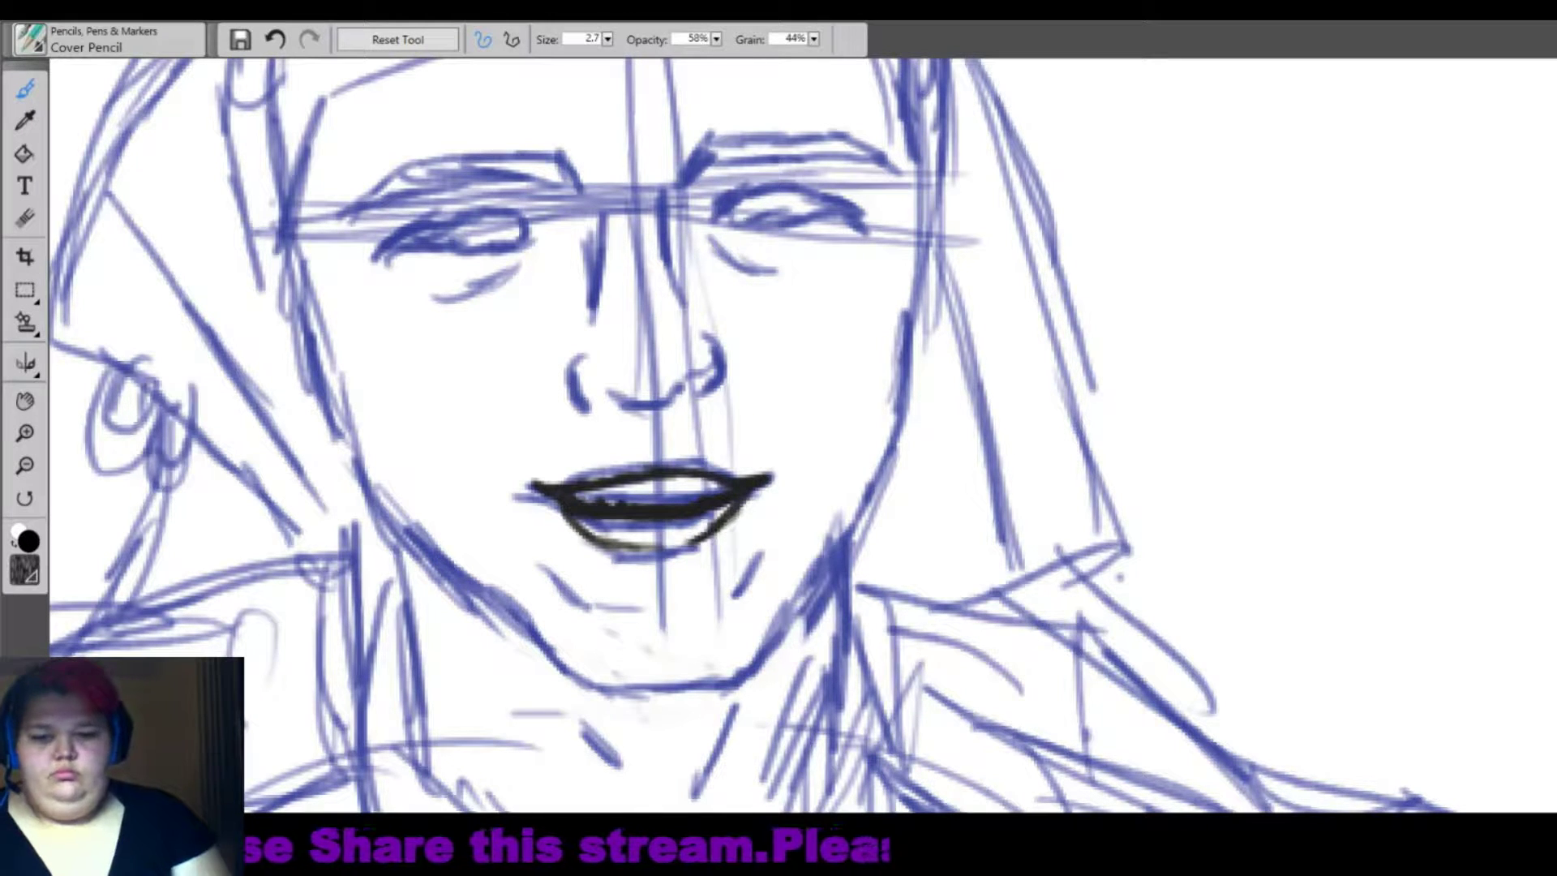
pyautogui.hotkey('ctrl', 'z')
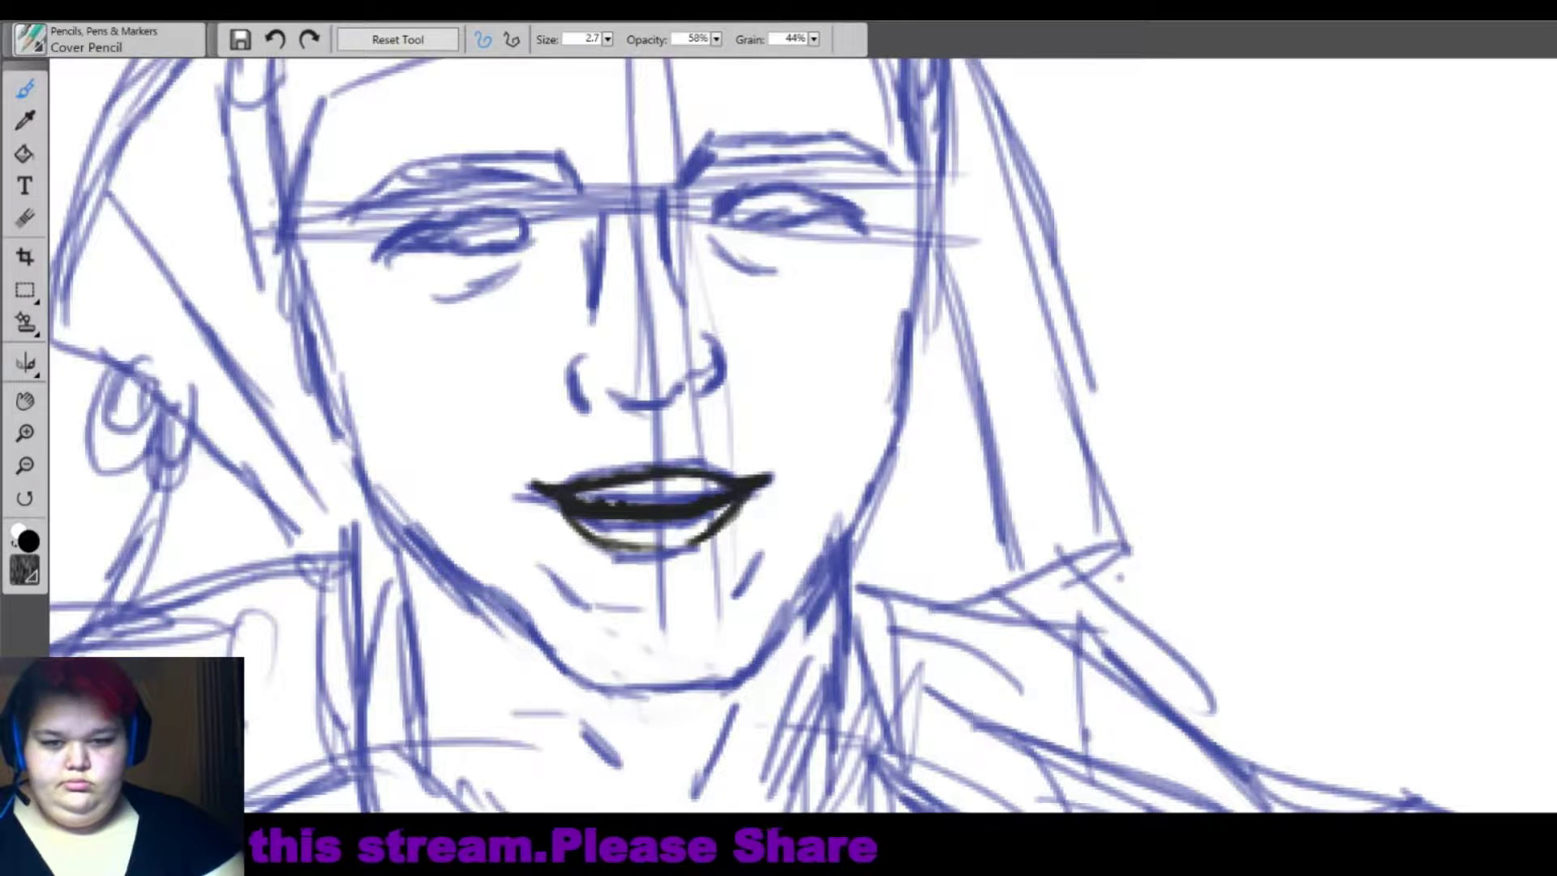
pyautogui.moveTo(638, 420)
pyautogui.mouseDown()
pyautogui.moveTo(642, 445)
pyautogui.moveTo(676, 422)
pyautogui.mouseUp()
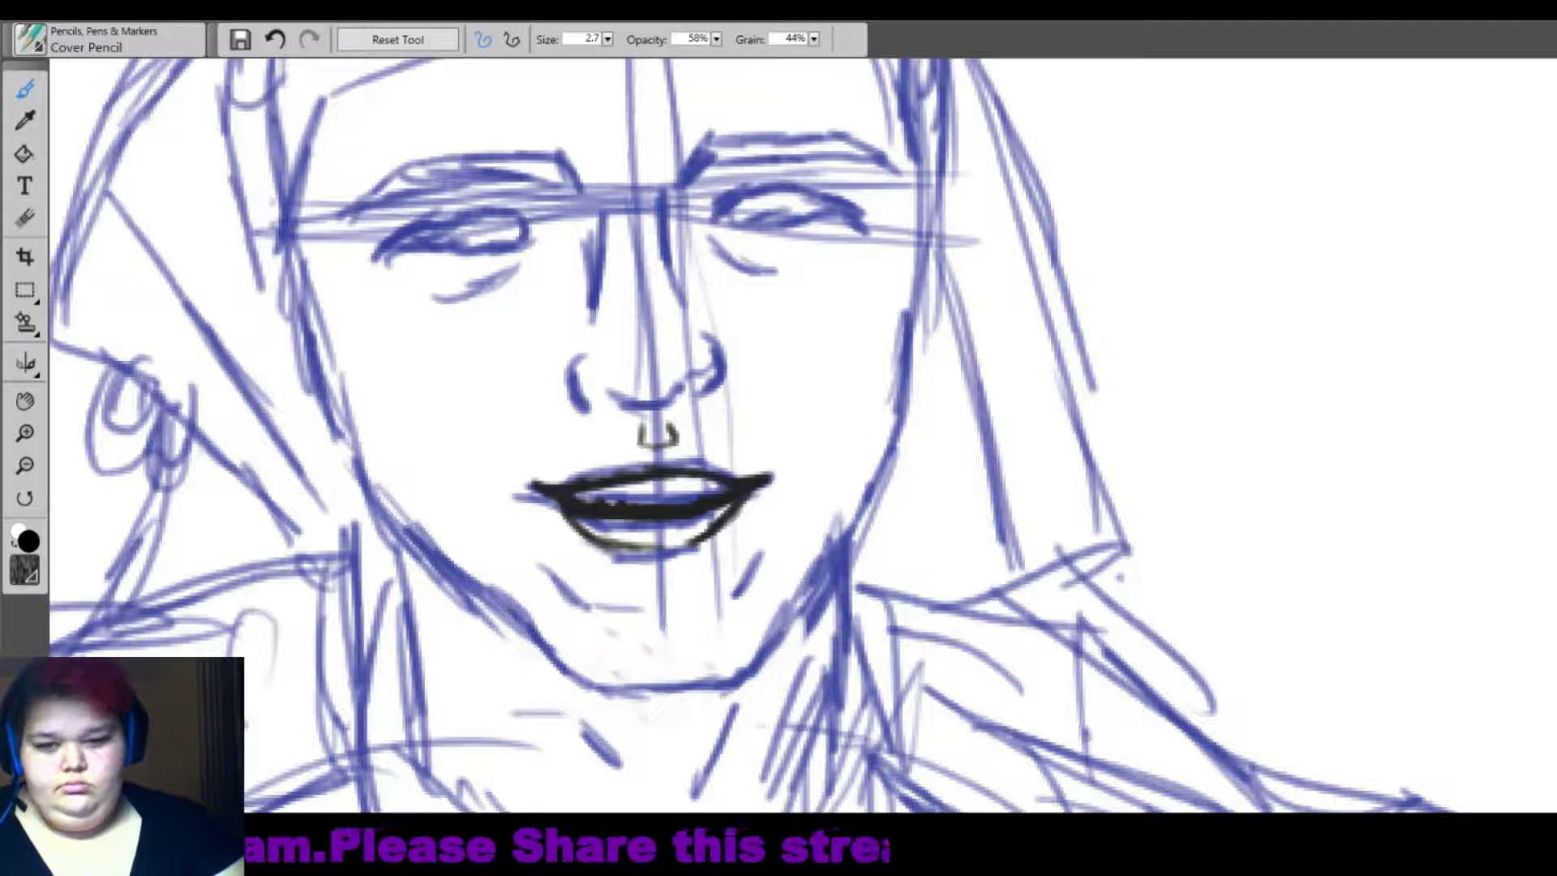
# Ink the base of the nose, the smile creases around the mouth, and the teeth.
pyautogui.moveTo(577, 357)
pyautogui.mouseDown()
pyautogui.moveTo(608, 410)
pyautogui.moveTo(644, 415)
pyautogui.moveTo(702, 392)
pyautogui.moveTo(714, 340)
pyautogui.moveTo(762, 419)
pyautogui.mouseUp()
pyautogui.moveTo(577, 357)
pyautogui.mouseDown()
pyautogui.moveTo(531, 445)
pyautogui.moveTo(558, 567)
pyautogui.mouseUp()
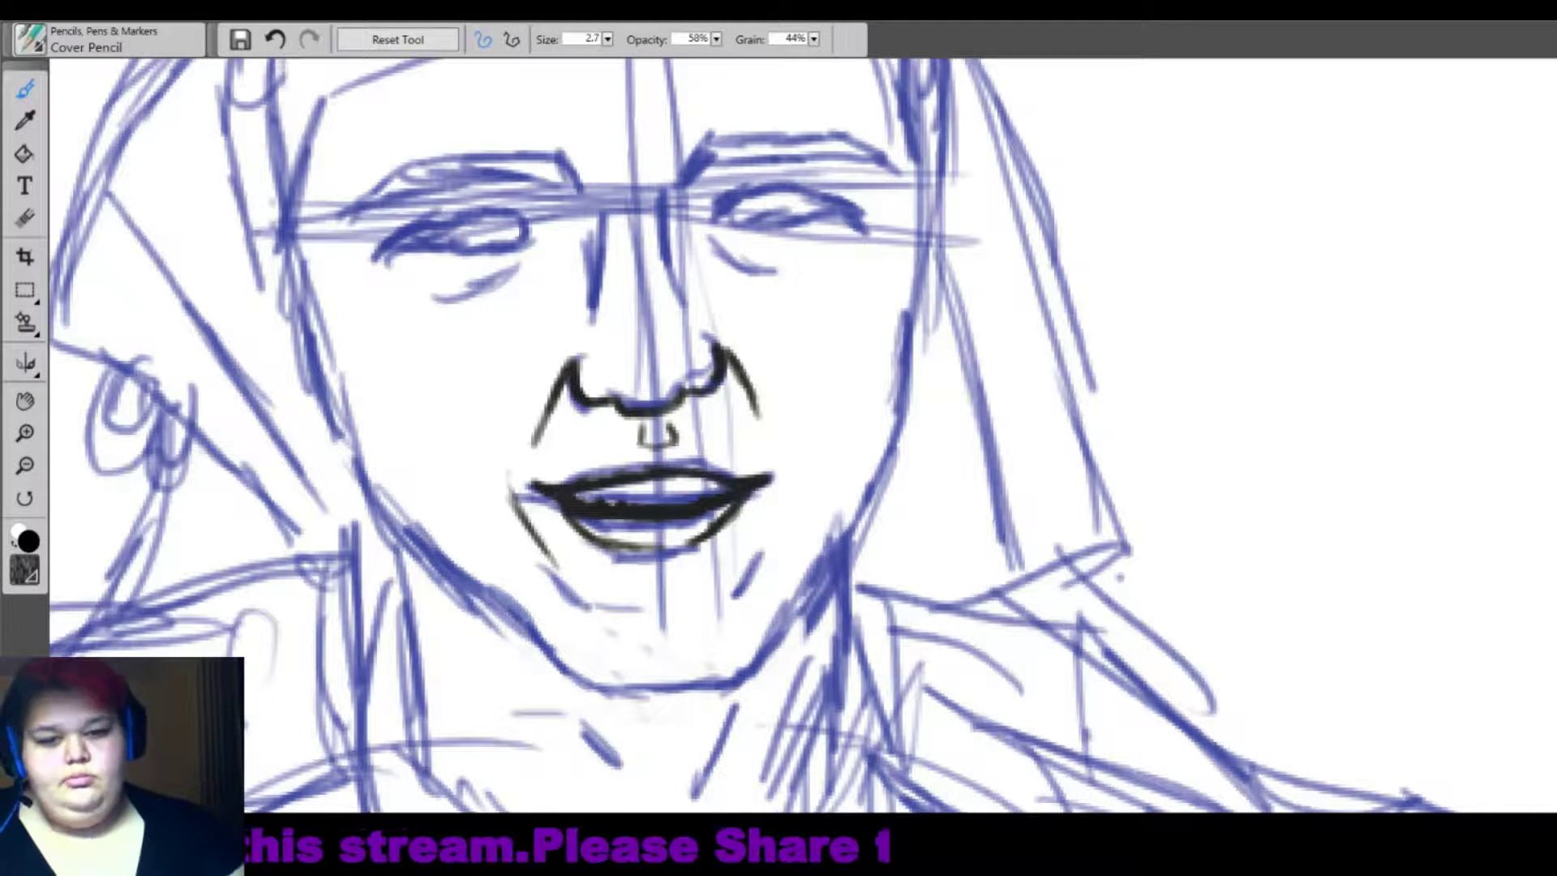
pyautogui.moveTo(766, 531); pyautogui.dragTo(777, 418)
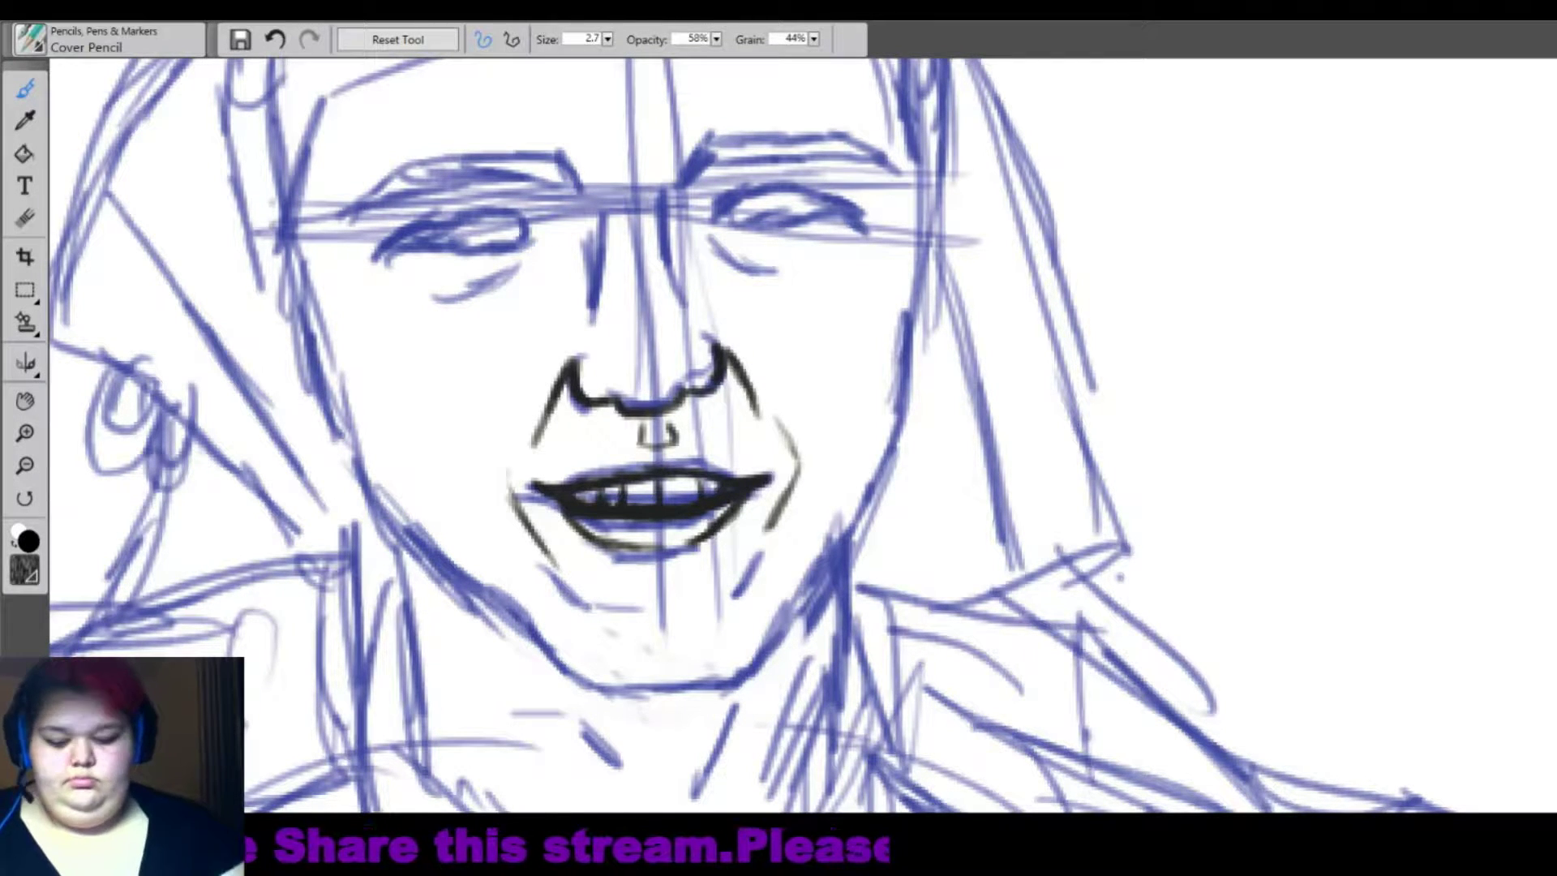
# Ink both eyes with their irises and draw the curved lines along the sides of the nose bridge.
pyautogui.moveTo(712, 220)
pyautogui.mouseDown()
pyautogui.moveTo(750, 197)
pyautogui.moveTo(855, 219)
pyautogui.mouseUp()
pyautogui.moveTo(749, 202)
pyautogui.mouseDown()
pyautogui.moveTo(836, 229)
pyautogui.moveTo(733, 220)
pyautogui.moveTo(811, 213)
pyautogui.moveTo(780, 215)
pyautogui.mouseUp()
pyautogui.moveTo(706, 171)
pyautogui.mouseDown()
pyautogui.moveTo(673, 207)
pyautogui.moveTo(677, 279)
pyautogui.mouseUp()
pyautogui.moveTo(559, 166)
pyautogui.mouseDown()
pyautogui.moveTo(604, 259)
pyautogui.moveTo(599, 304)
pyautogui.mouseUp()
pyautogui.moveTo(541, 229)
pyautogui.mouseDown()
pyautogui.moveTo(494, 215)
pyautogui.moveTo(385, 258)
pyautogui.moveTo(527, 241)
pyautogui.moveTo(507, 227)
pyautogui.mouseUp()
# Ink both eyebrows with thick arched outlines joined to the nose bridge lines.
pyautogui.moveTo(712, 166)
pyautogui.mouseDown()
pyautogui.moveTo(750, 137)
pyautogui.moveTo(847, 134)
pyautogui.moveTo(890, 172)
pyautogui.mouseUp()
pyautogui.moveTo(723, 161)
pyautogui.mouseDown()
pyautogui.moveTo(791, 150)
pyautogui.moveTo(892, 180)
pyautogui.mouseUp()
pyautogui.moveTo(470, 187)
pyautogui.mouseDown()
pyautogui.moveTo(566, 168)
pyautogui.moveTo(499, 170)
pyautogui.mouseUp()
pyautogui.moveTo(539, 158); pyautogui.dragTo(571, 180)
pyautogui.moveTo(468, 179); pyautogui.dragTo(560, 151)
pyautogui.moveTo(445, 165); pyautogui.dragTo(484, 150)
pyautogui.moveTo(382, 197)
pyautogui.mouseDown()
pyautogui.moveTo(452, 154)
pyautogui.moveTo(435, 185)
pyautogui.mouseUp()
# Ink the chin creases below the mouth and a short fold under each eye.
pyautogui.moveTo(779, 438); pyautogui.dragTo(831, 430)
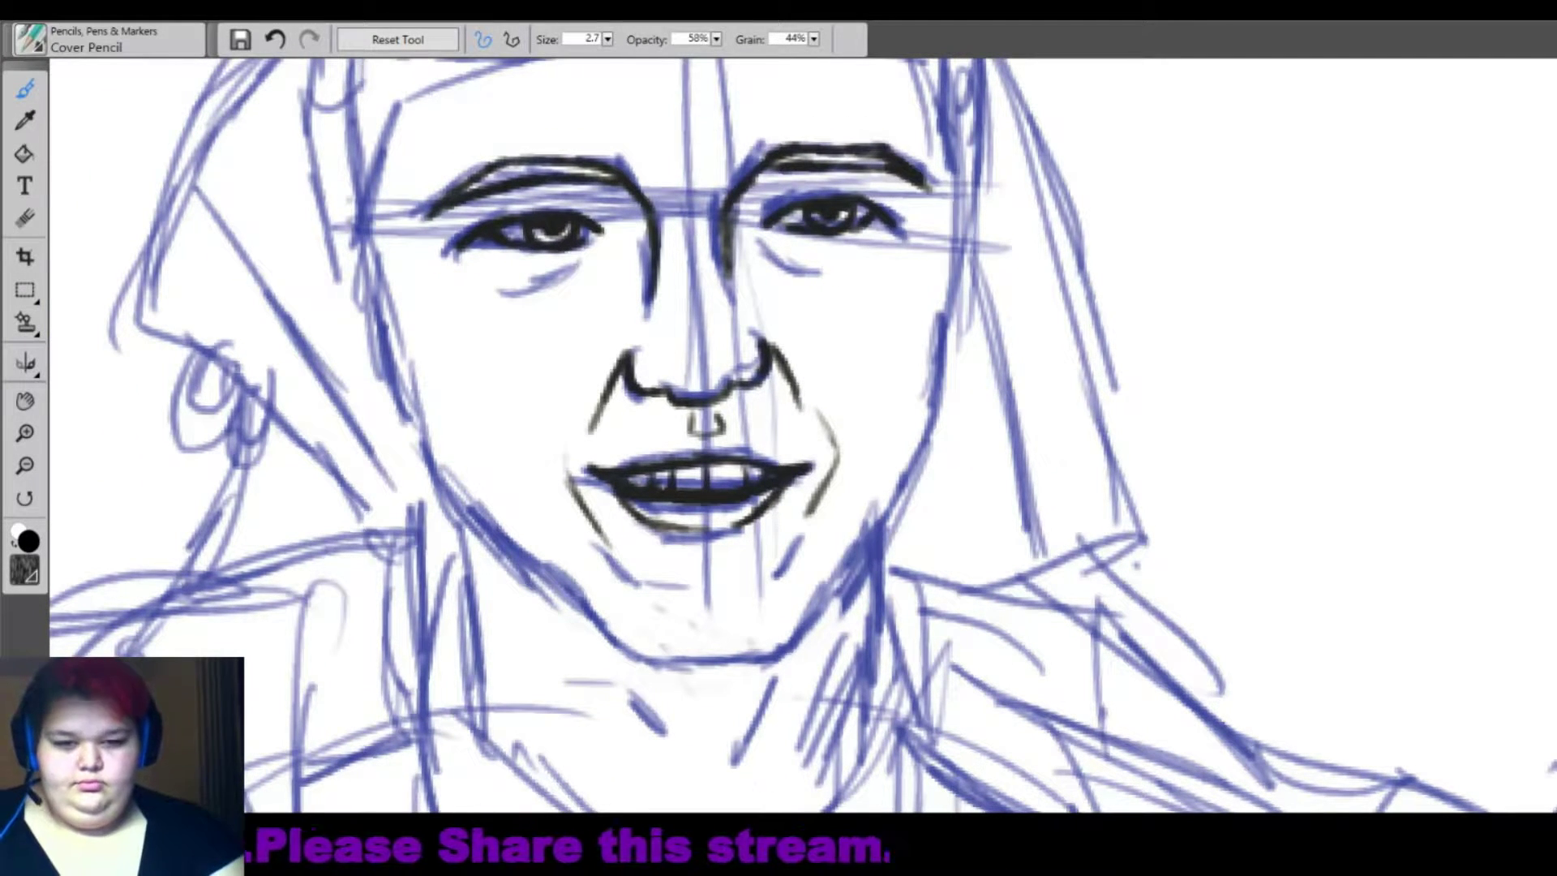
pyautogui.moveTo(671, 598); pyautogui.dragTo(755, 602)
pyautogui.moveTo(612, 566)
pyautogui.mouseDown()
pyautogui.moveTo(641, 588)
pyautogui.moveTo(682, 586)
pyautogui.mouseUp()
pyautogui.moveTo(790, 559); pyautogui.dragTo(750, 588)
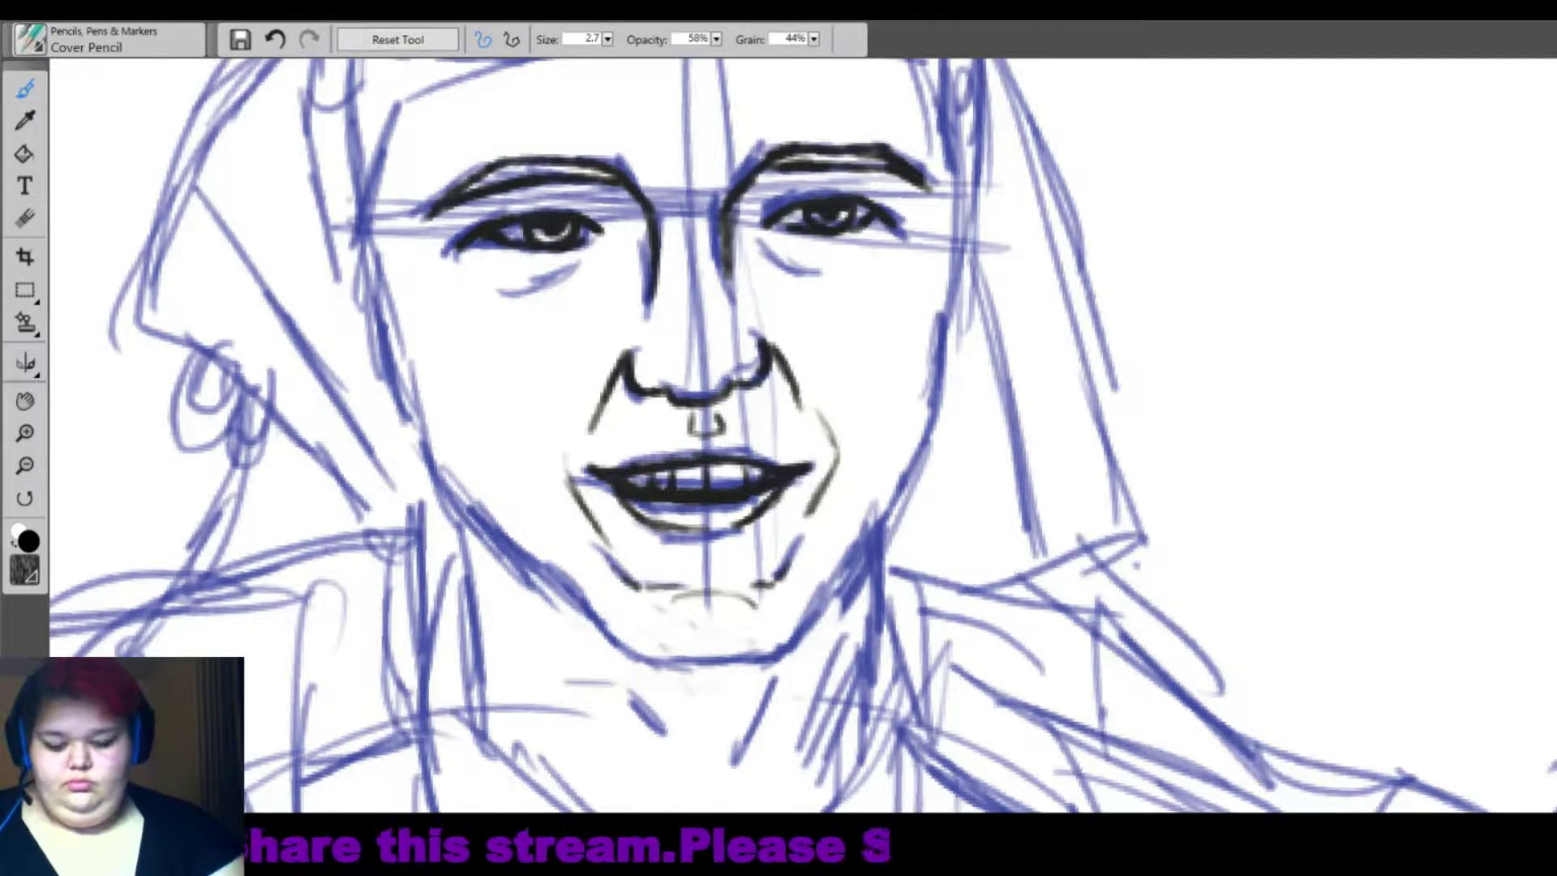
pyautogui.moveTo(527, 288); pyautogui.dragTo(588, 261)
pyautogui.moveTo(764, 248); pyautogui.dragTo(827, 279)
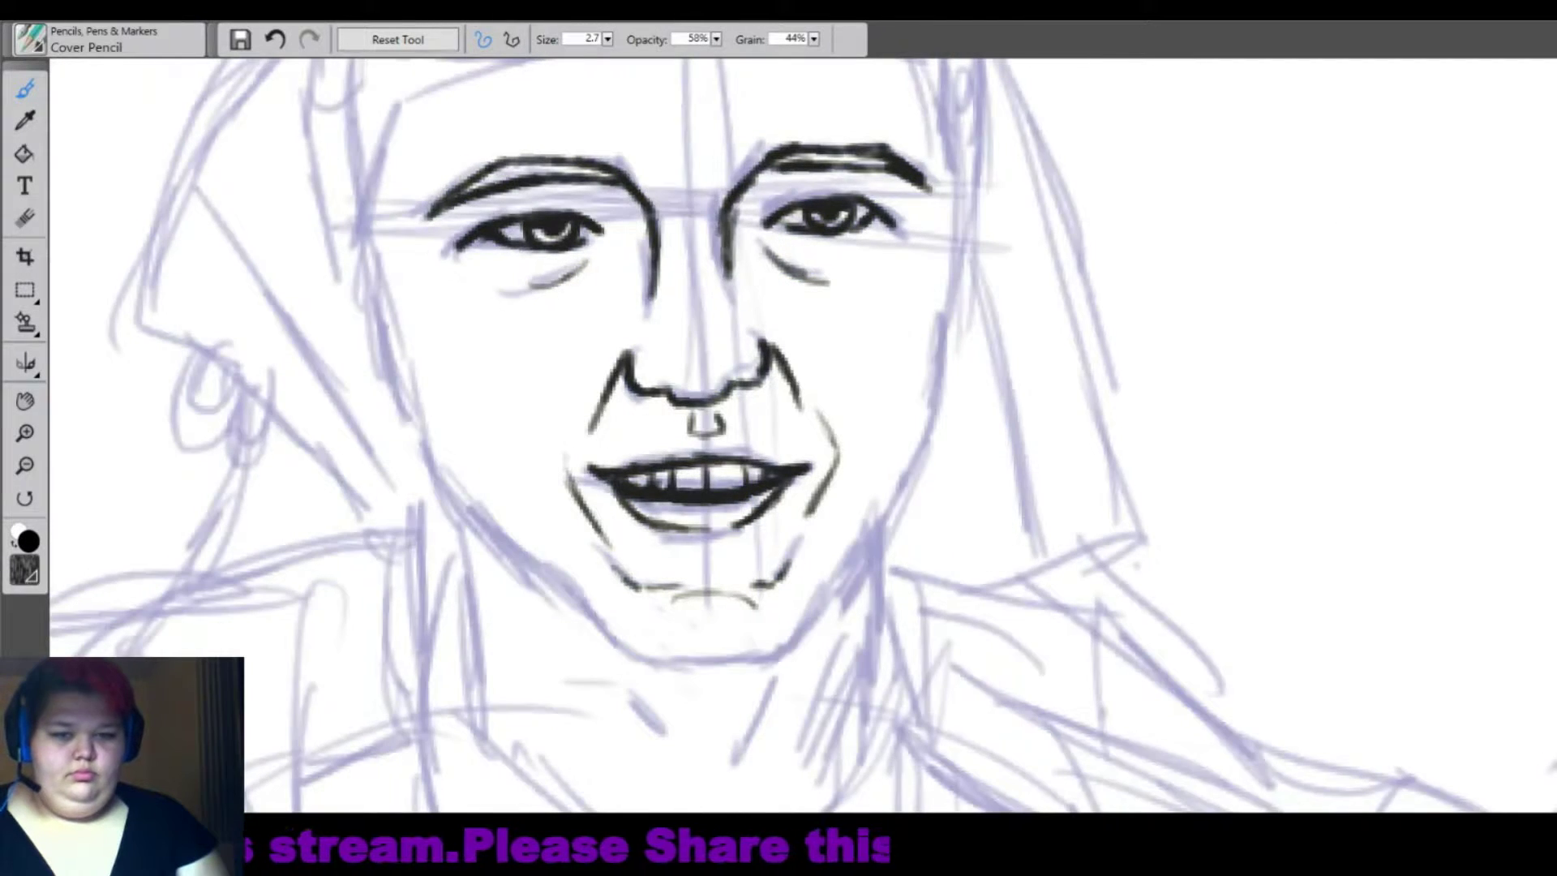
# Ink the face outline from the left temple down the cheek, around the chin and up the right cheek.
pyautogui.moveTo(387, 341)
pyautogui.mouseDown()
pyautogui.moveTo(377, 252)
pyautogui.moveTo(469, 72)
pyautogui.moveTo(417, 450)
pyautogui.moveTo(445, 521)
pyautogui.mouseUp()
pyautogui.moveTo(401, 410)
pyautogui.mouseDown()
pyautogui.moveTo(381, 202)
pyautogui.moveTo(442, 117)
pyautogui.moveTo(379, 341)
pyautogui.mouseUp()
pyautogui.moveTo(442, 519)
pyautogui.mouseDown()
pyautogui.moveTo(586, 617)
pyautogui.moveTo(396, 406)
pyautogui.mouseUp()
pyautogui.moveTo(583, 617)
pyautogui.mouseDown()
pyautogui.moveTo(616, 653)
pyautogui.moveTo(704, 667)
pyautogui.moveTo(787, 638)
pyautogui.moveTo(916, 483)
pyautogui.mouseUp()
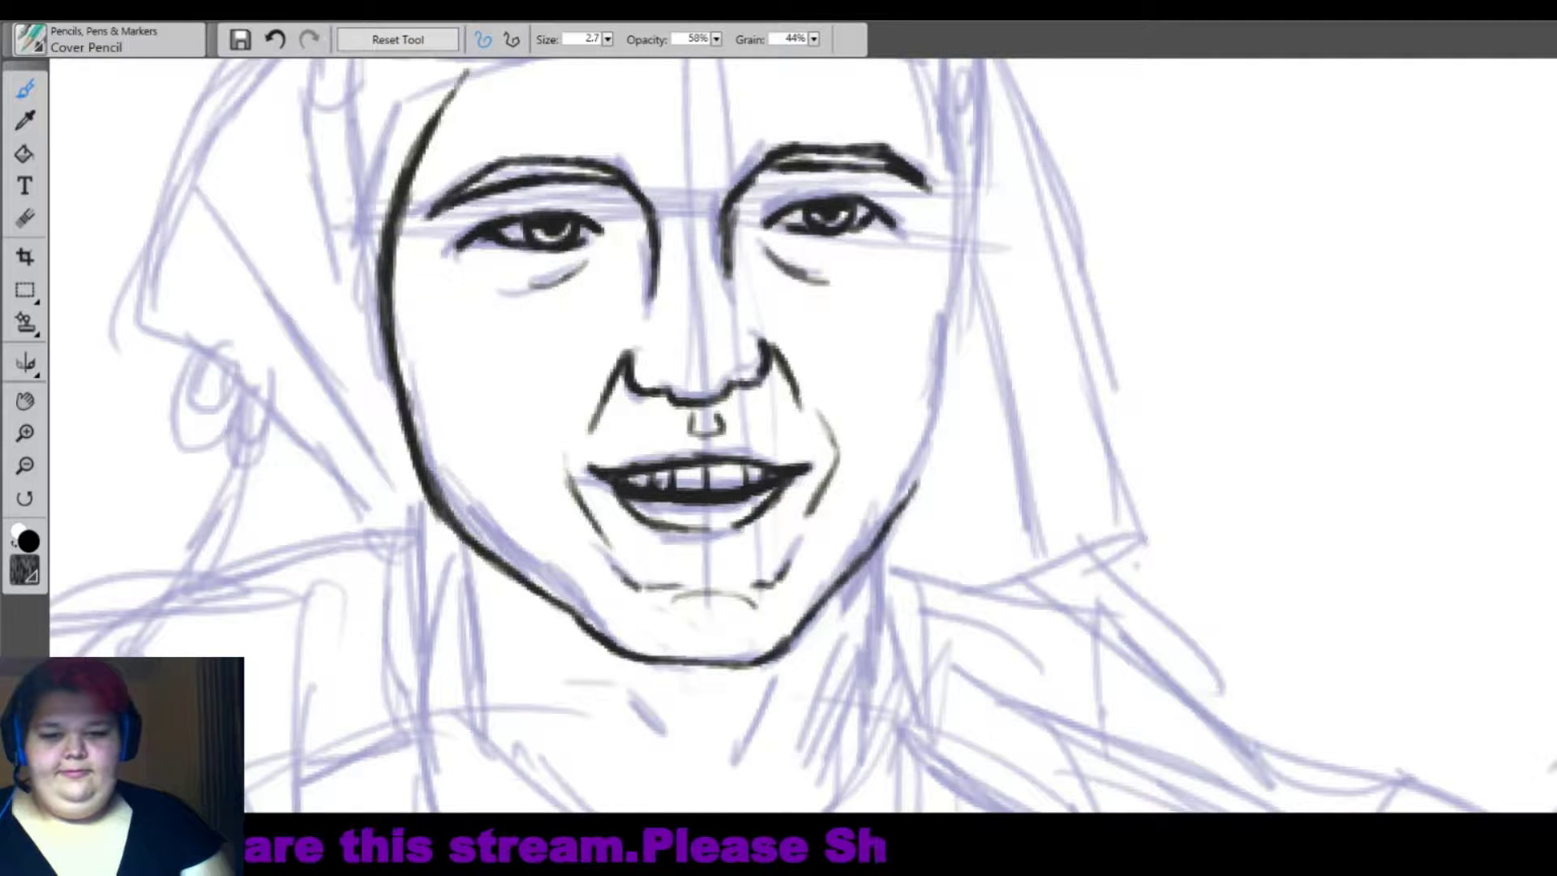
pyautogui.moveTo(933, 429); pyautogui.dragTo(847, 579)
pyautogui.moveTo(904, 503); pyautogui.dragTo(938, 396)
# Draw short hair strands on the forehead and ink the curved hat edge across it down to the right temple.
pyautogui.moveTo(616, 96)
pyautogui.mouseDown()
pyautogui.moveTo(590, 118)
pyautogui.moveTo(582, 158)
pyautogui.mouseUp()
pyautogui.moveTo(584, 129); pyautogui.dragTo(551, 146)
pyautogui.moveTo(636, 91); pyautogui.dragTo(523, 122)
pyautogui.moveTo(523, 122); pyautogui.dragTo(486, 146)
pyautogui.moveTo(827, 91)
pyautogui.mouseDown()
pyautogui.moveTo(780, 130)
pyautogui.moveTo(742, 133)
pyautogui.mouseUp()
pyautogui.moveTo(689, 88)
pyautogui.mouseDown()
pyautogui.moveTo(636, 138)
pyautogui.moveTo(908, 158)
pyautogui.moveTo(923, 377)
pyautogui.moveTo(929, 272)
pyautogui.mouseUp()
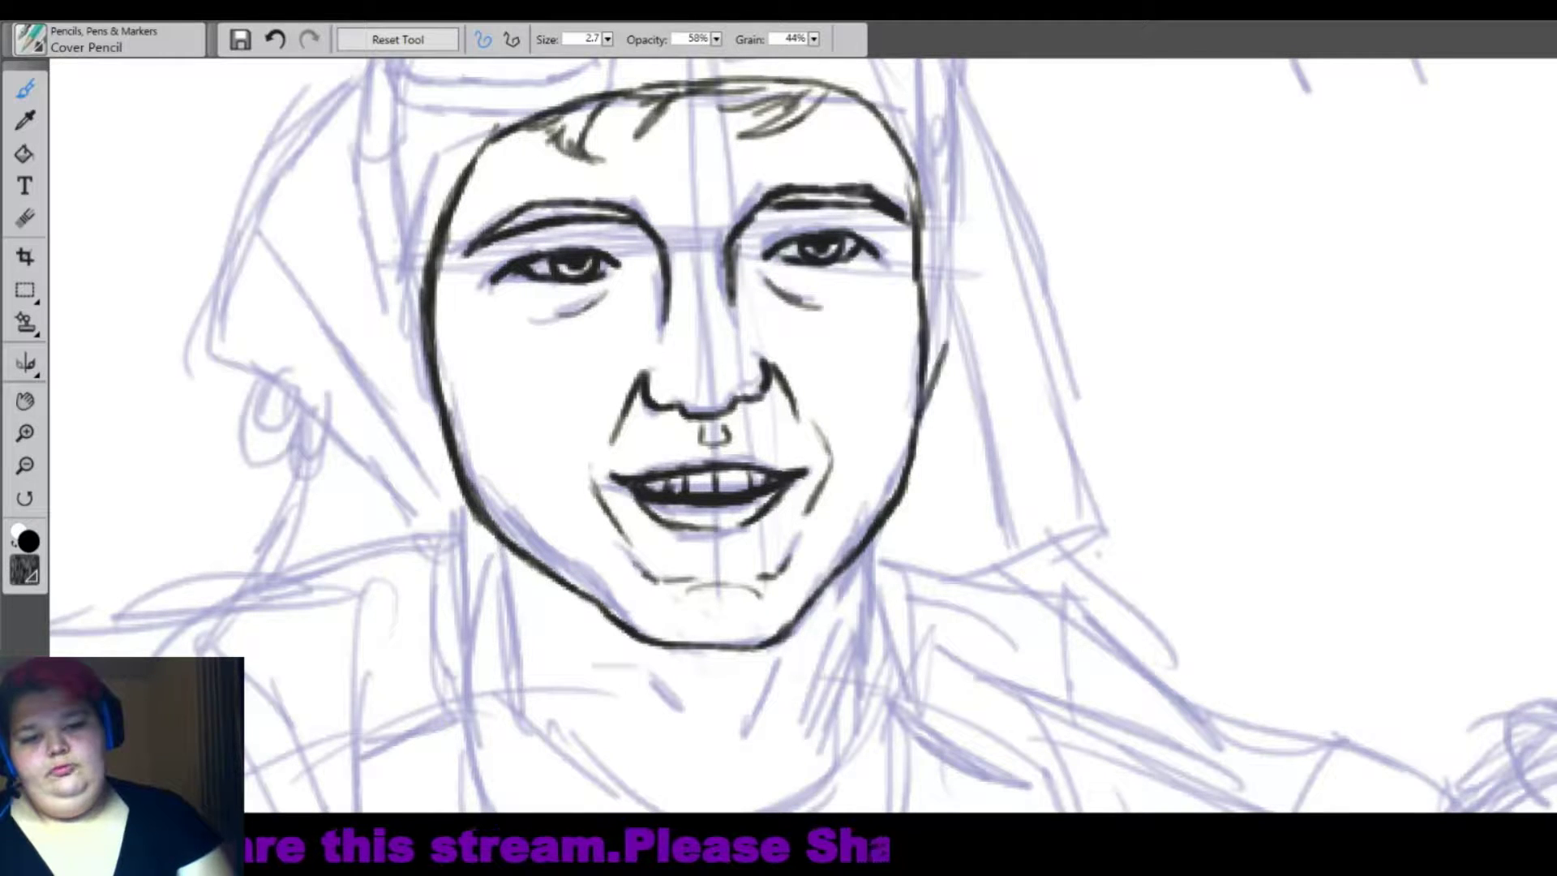
# Ink the outer edges of the hat along both sides of the face.
pyautogui.moveTo(932, 397); pyautogui.dragTo(953, 146)
pyautogui.moveTo(442, 442); pyautogui.dragTo(402, 207)
pyautogui.moveTo(409, 377); pyautogui.dragTo(438, 105)
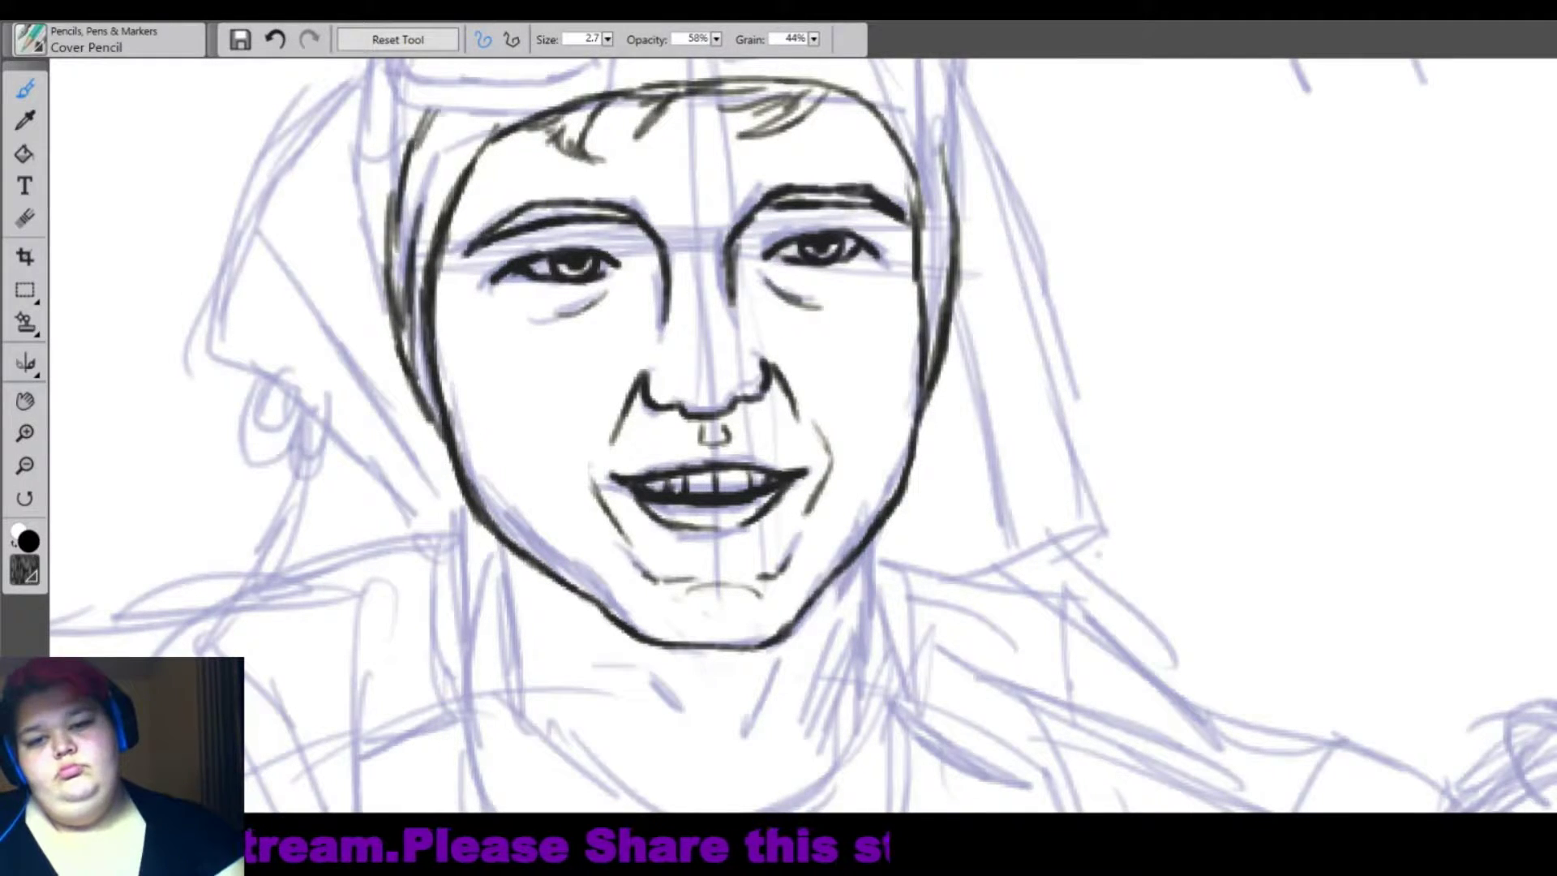
pyautogui.moveTo(417, 239); pyautogui.dragTo(413, 142)
# Ink the goggles' lower rim as a double line curving over the nose notch.
pyautogui.moveTo(706, 406); pyautogui.dragTo(656, 494)
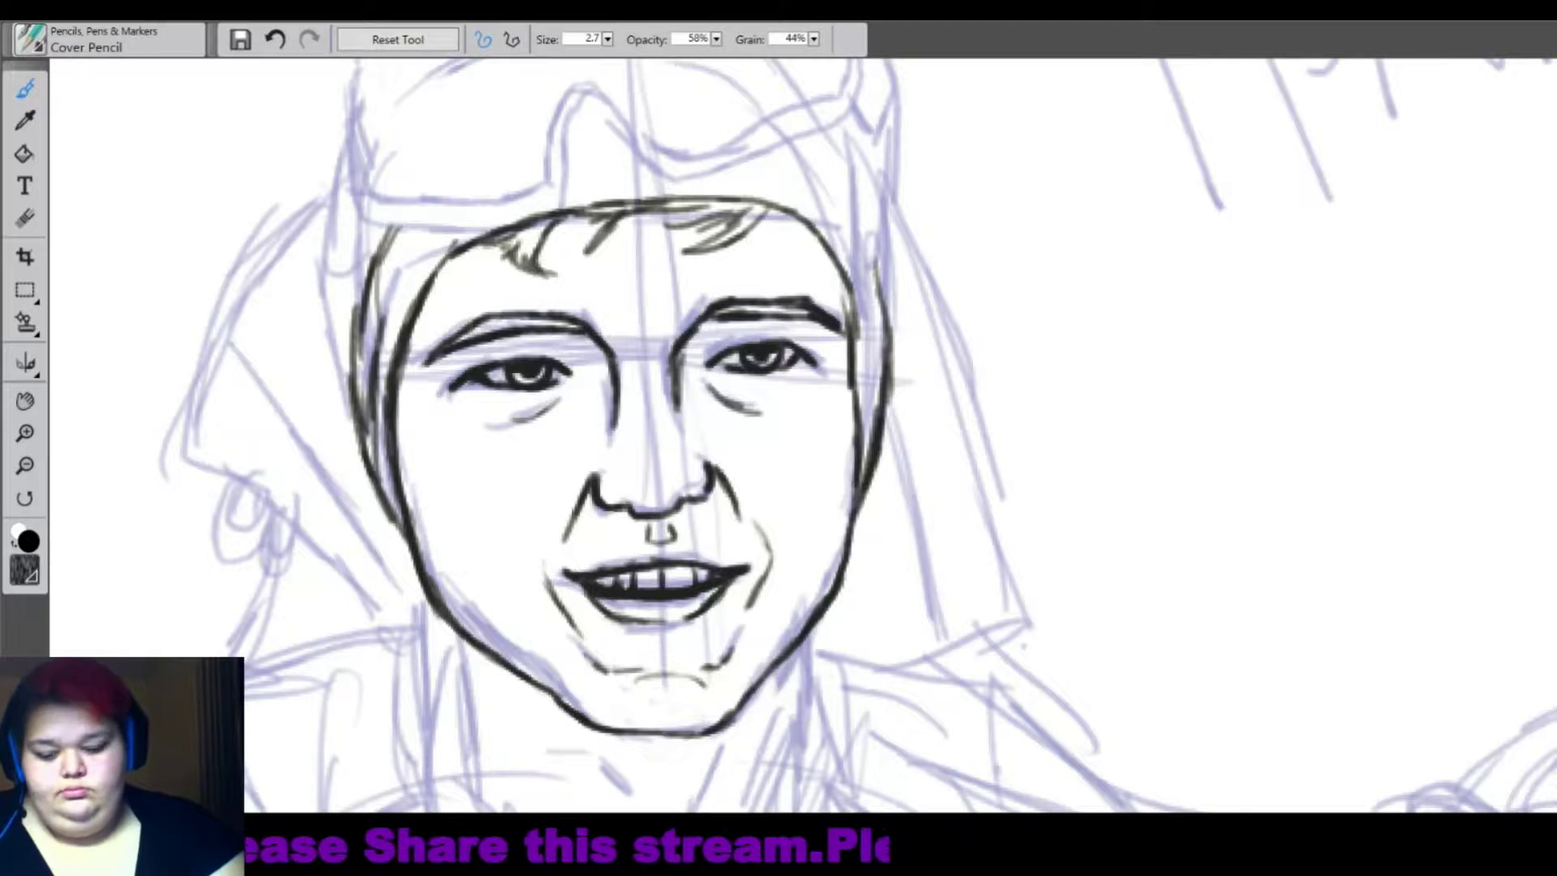
pyautogui.moveTo(572, 101)
pyautogui.mouseDown()
pyautogui.moveTo(647, 160)
pyautogui.moveTo(694, 179)
pyautogui.moveTo(656, 148)
pyautogui.moveTo(741, 147)
pyautogui.moveTo(855, 97)
pyautogui.moveTo(677, 178)
pyautogui.mouseUp()
pyautogui.moveTo(559, 113)
pyautogui.mouseDown()
pyautogui.moveTo(534, 179)
pyautogui.moveTo(478, 198)
pyautogui.mouseUp()
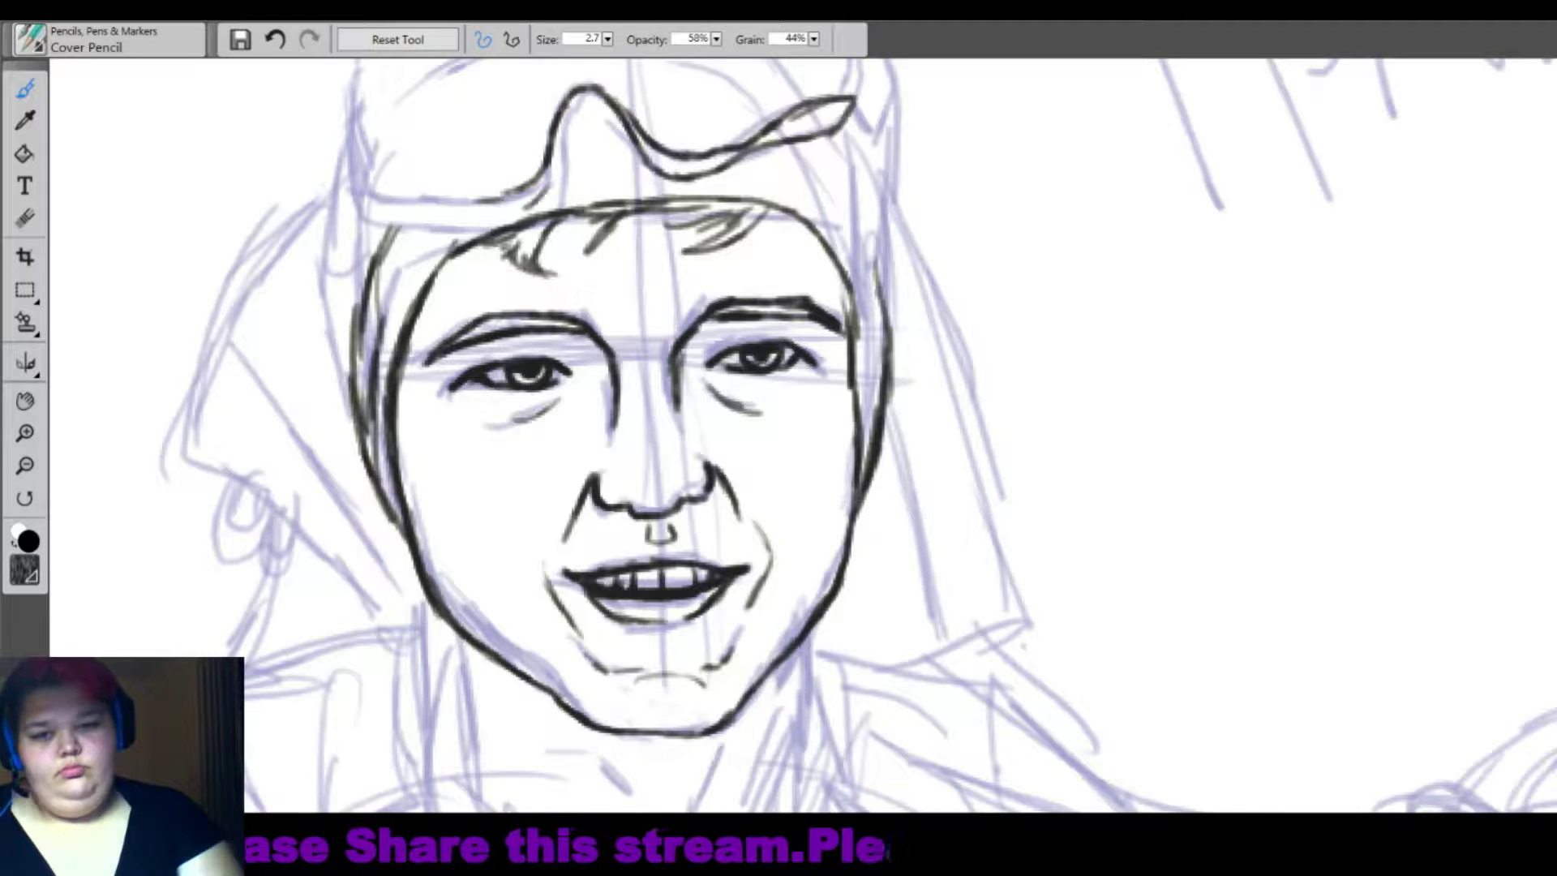
pyautogui.moveTo(584, 91)
pyautogui.mouseDown()
pyautogui.moveTo(535, 199)
pyautogui.moveTo(377, 191)
pyautogui.mouseUp()
pyautogui.moveTo(358, 138)
pyautogui.mouseDown()
pyautogui.moveTo(352, 199)
pyautogui.moveTo(523, 213)
pyautogui.mouseUp()
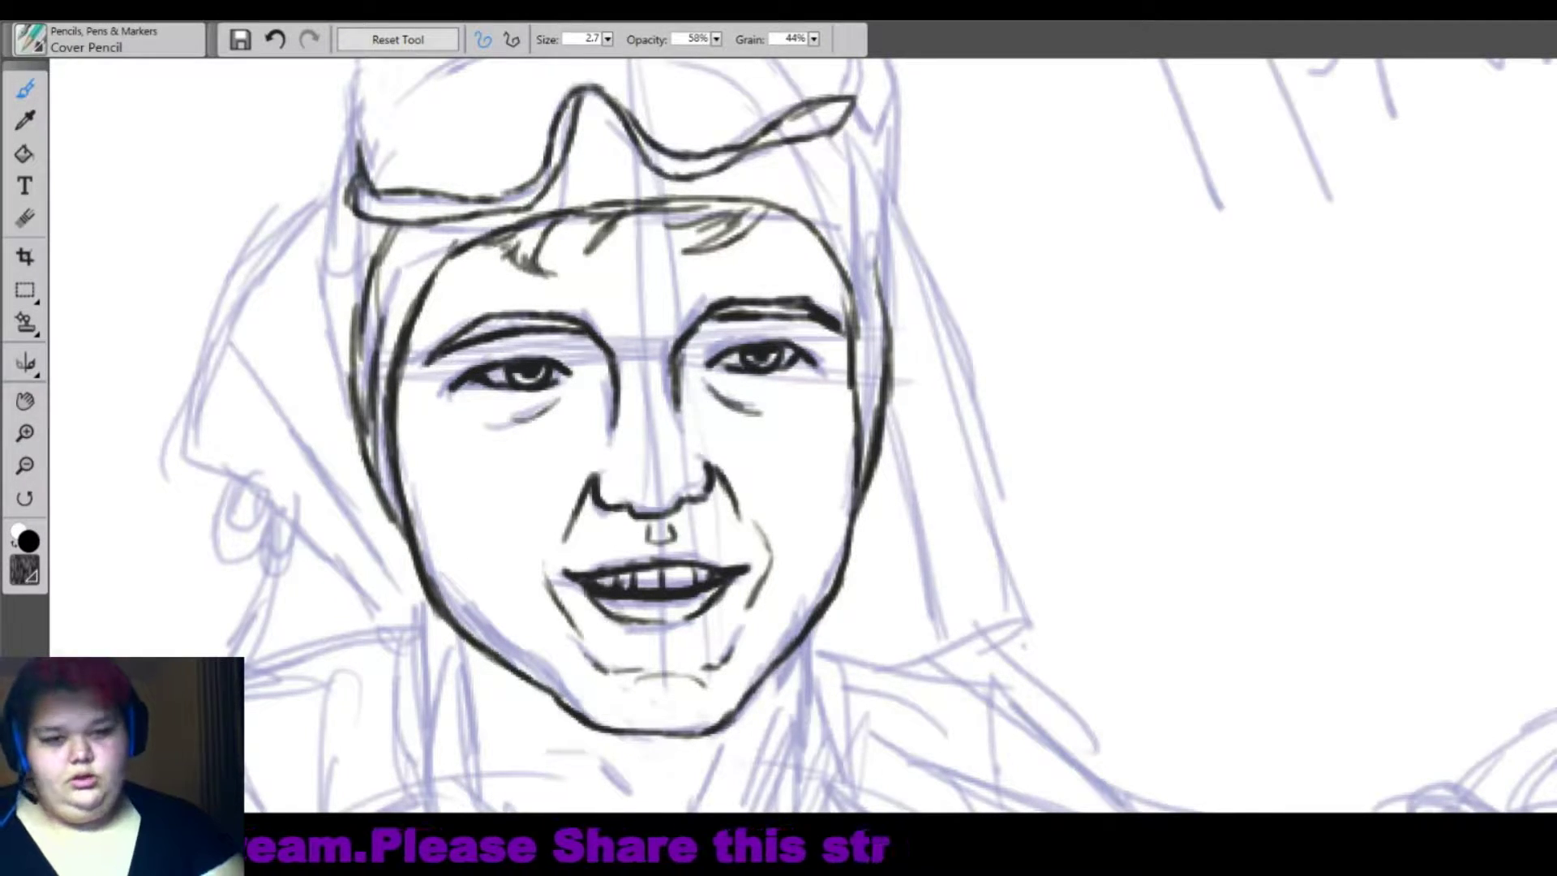
# Ink the goggle strap and the pointed hat flap on the right side of the head.
pyautogui.moveTo(814, 187); pyautogui.dragTo(879, 284)
pyautogui.moveTo(859, 134); pyautogui.dragTo(944, 329)
pyautogui.moveTo(932, 139); pyautogui.dragTo(965, 336)
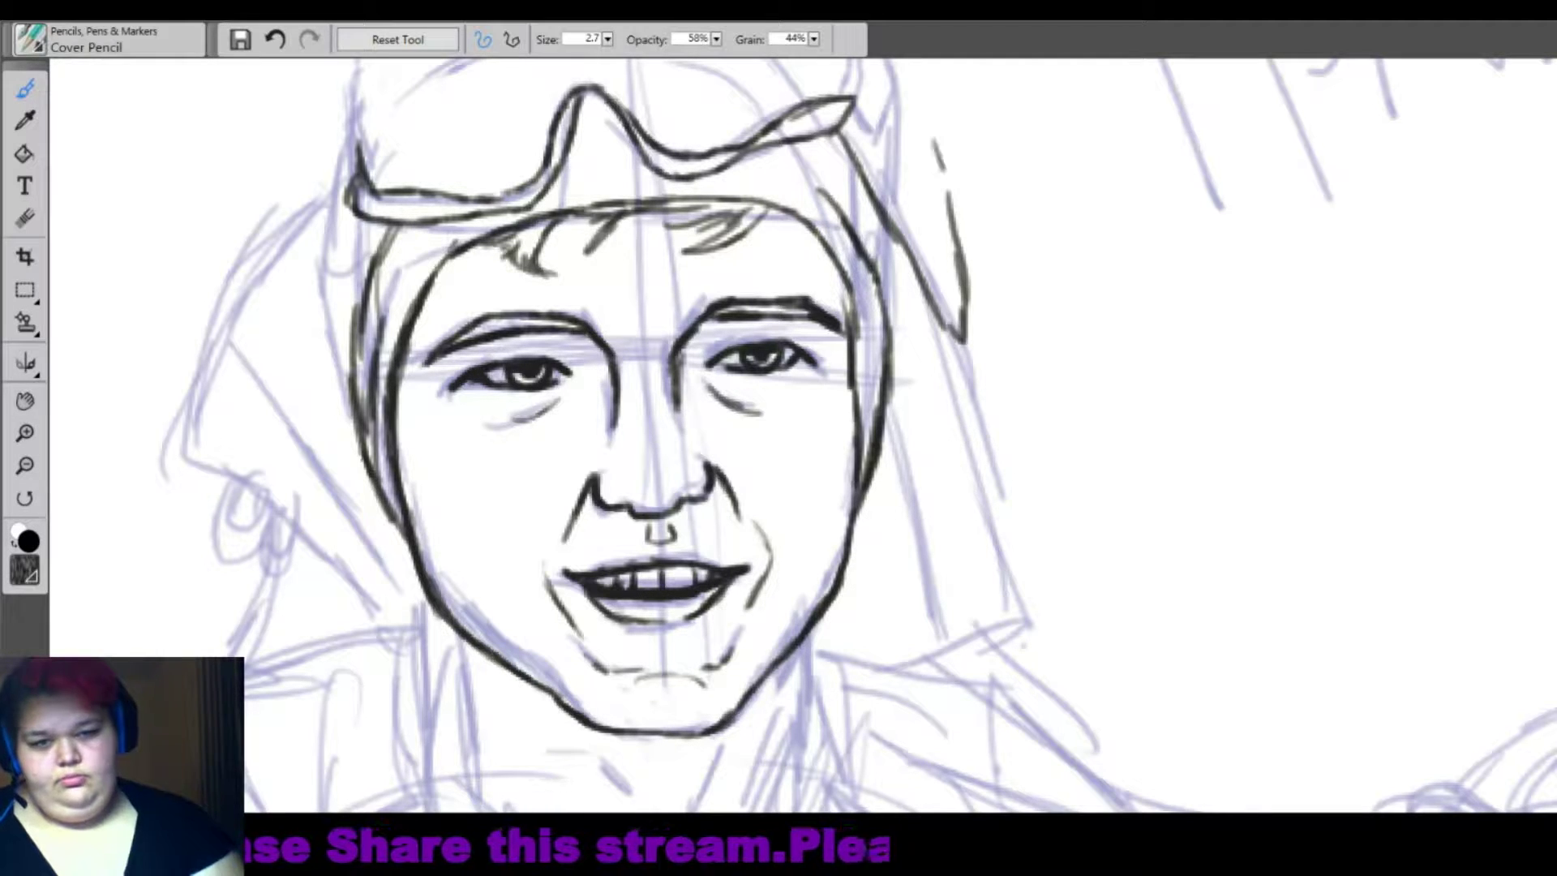
pyautogui.moveTo(865, 122); pyautogui.dragTo(960, 292)
pyautogui.scroll(-1, 778, 438)
pyautogui.moveTo(856, 97); pyautogui.dragTo(928, 223)
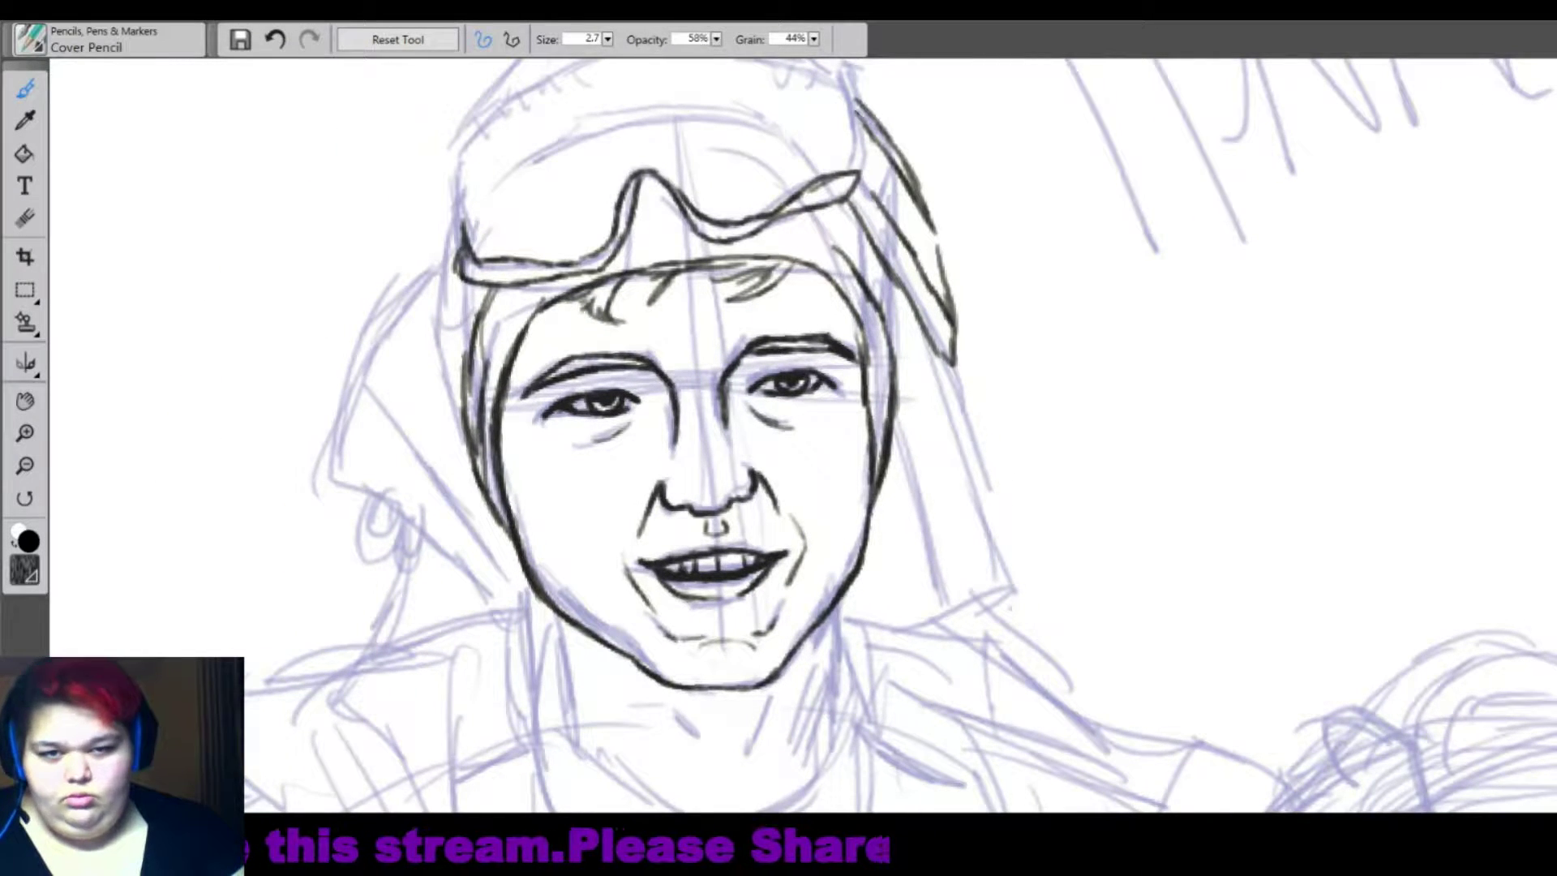
pyautogui.moveTo(887, 146); pyautogui.dragTo(892, 215)
# Ink the hat's left side beside the goggles and two slanted strap lines extending below it.
pyautogui.moveTo(467, 280)
pyautogui.mouseDown()
pyautogui.moveTo(446, 328)
pyautogui.moveTo(462, 438)
pyautogui.mouseUp()
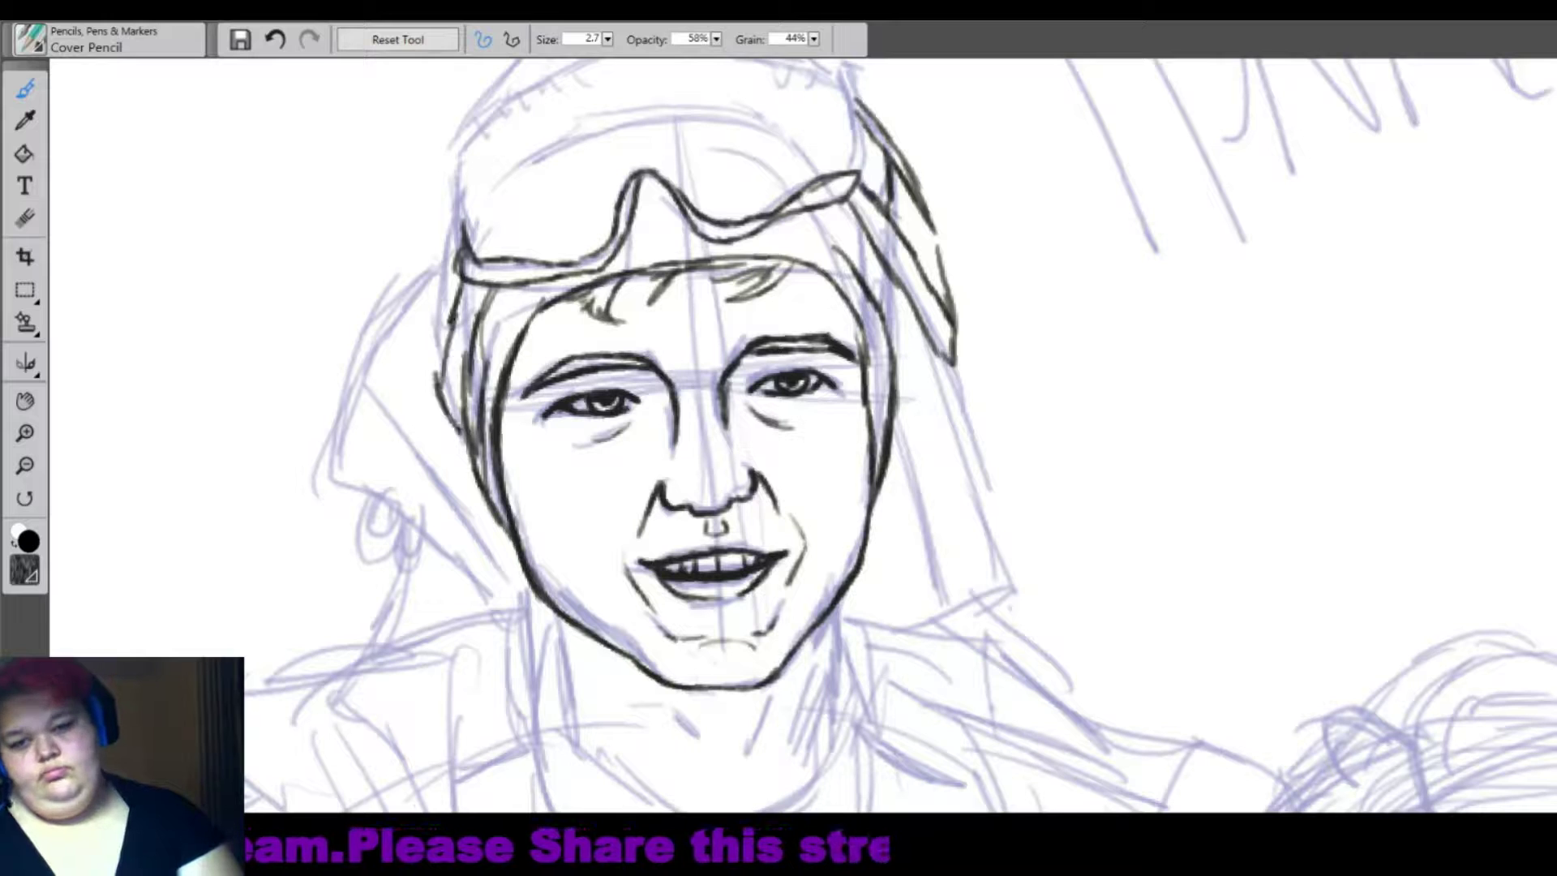
pyautogui.moveTo(455, 180)
pyautogui.mouseDown()
pyautogui.moveTo(415, 389)
pyautogui.moveTo(458, 429)
pyautogui.mouseUp()
pyautogui.moveTo(417, 356); pyautogui.dragTo(312, 539)
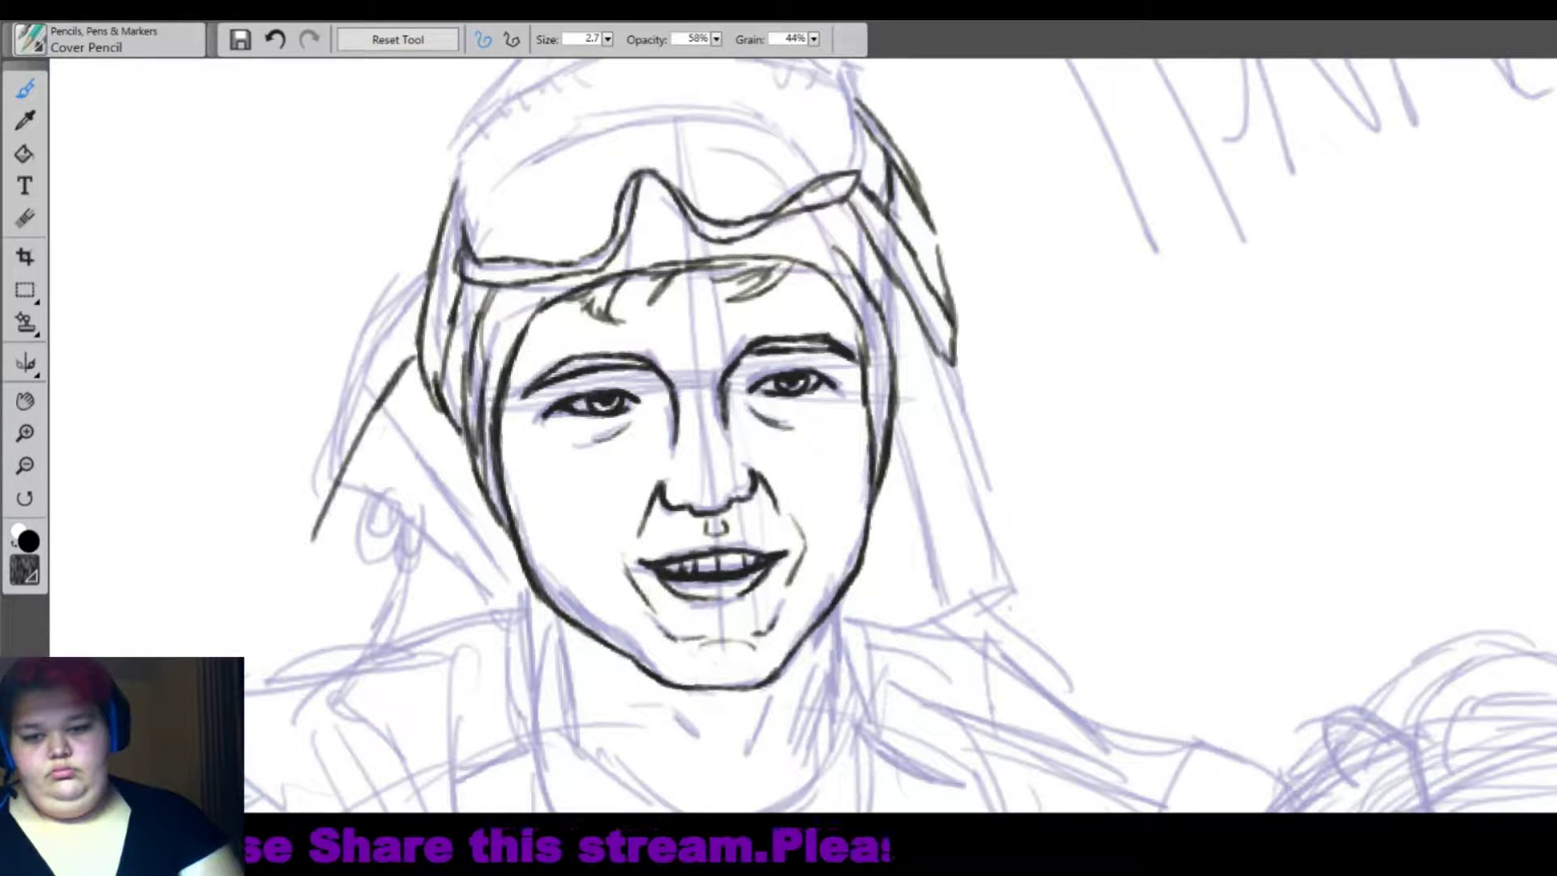
pyautogui.moveTo(429, 396); pyautogui.dragTo(339, 567)
# Ink the goggles' side edges and curved top rim, with short dashes along the rim.
pyautogui.moveTo(472, 128); pyautogui.dragTo(459, 253)
pyautogui.moveTo(466, 136)
pyautogui.mouseDown()
pyautogui.moveTo(454, 251)
pyautogui.moveTo(454, 229)
pyautogui.mouseUp()
pyautogui.scroll(-1, 816, 543)
pyautogui.moveTo(821, 151); pyautogui.dragTo(843, 231)
pyautogui.moveTo(799, 151); pyautogui.dragTo(826, 137)
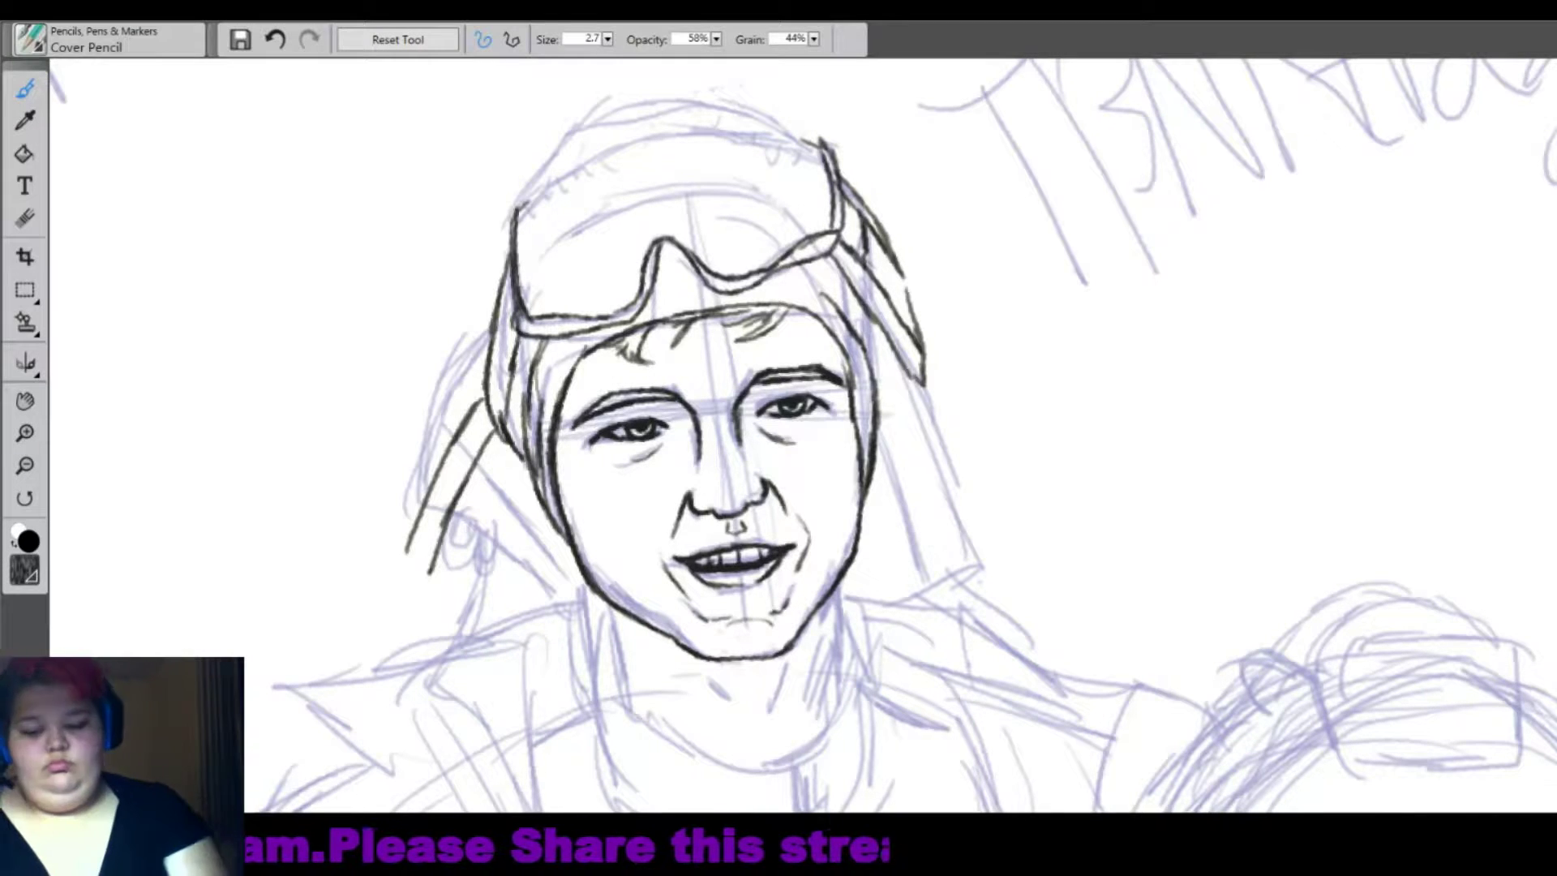
pyautogui.moveTo(516, 212)
pyautogui.mouseDown()
pyautogui.moveTo(609, 141)
pyautogui.moveTo(681, 121)
pyautogui.moveTo(847, 138)
pyautogui.mouseUp()
pyautogui.hotkey('ctrl', 'z')
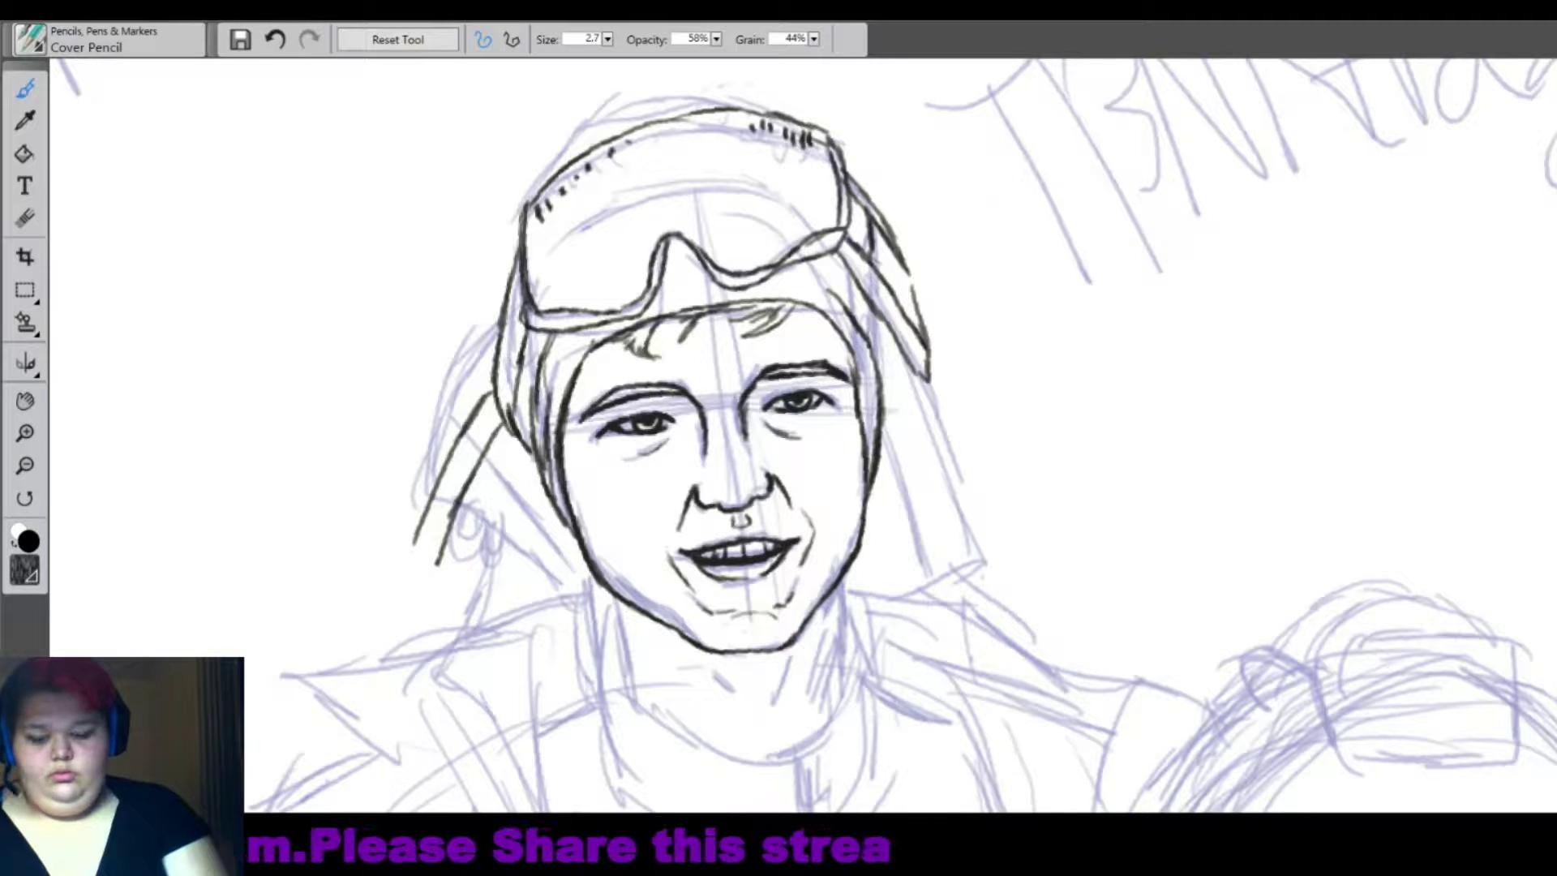
# Ink the hat's crown above the goggles and close its lower side flaps beside the cheeks.
pyautogui.moveTo(517, 217)
pyautogui.mouseDown()
pyautogui.moveTo(570, 148)
pyautogui.moveTo(679, 89)
pyautogui.moveTo(827, 123)
pyautogui.mouseUp()
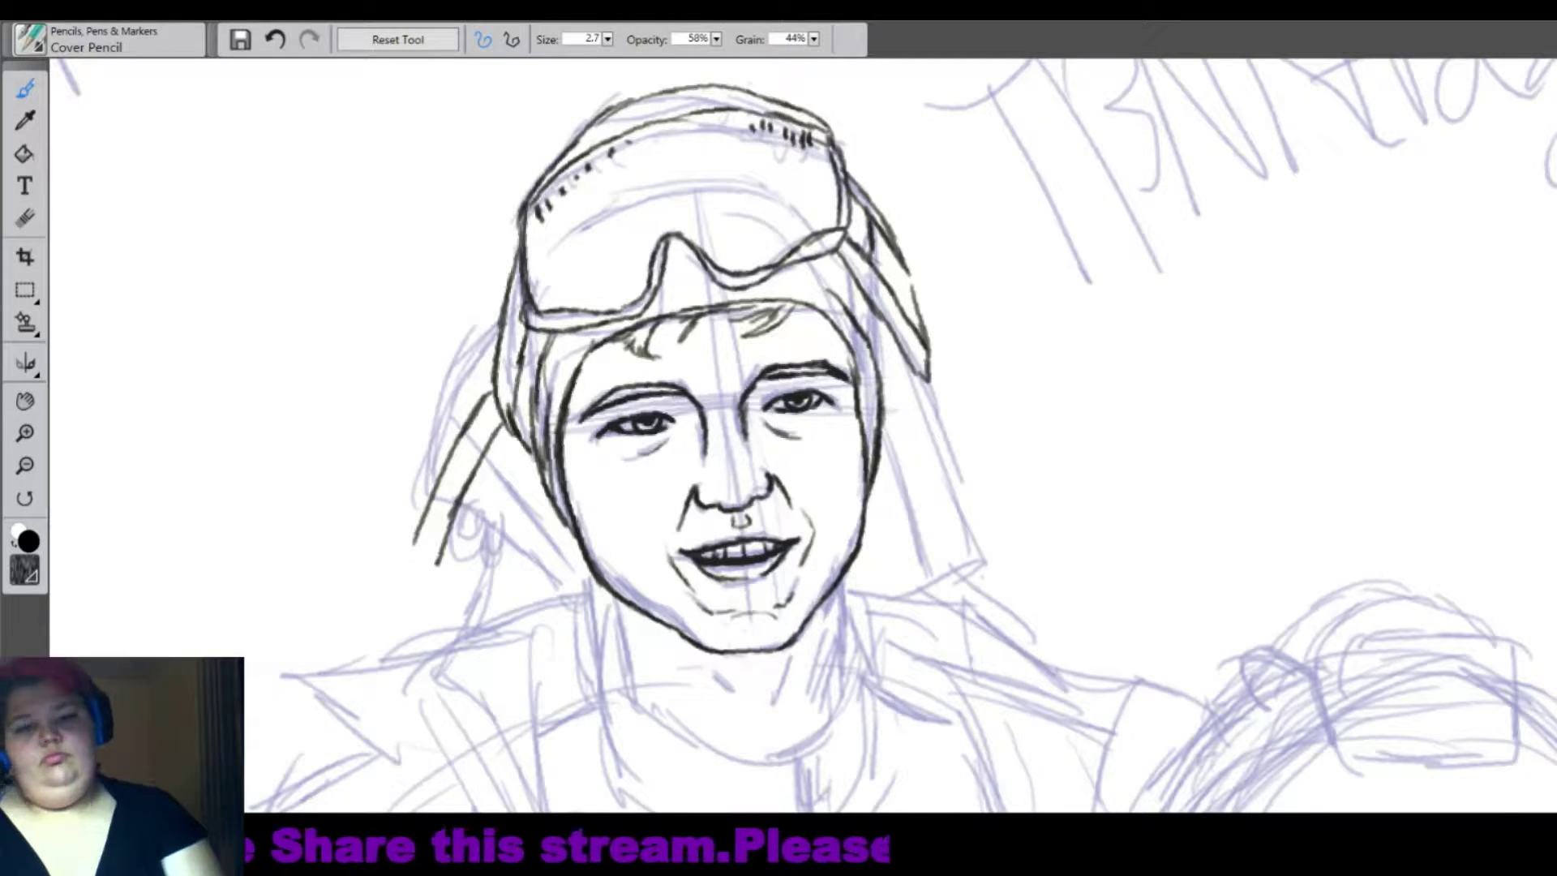
pyautogui.moveTo(929, 384); pyautogui.dragTo(892, 455)
pyautogui.moveTo(910, 346); pyautogui.dragTo(880, 470)
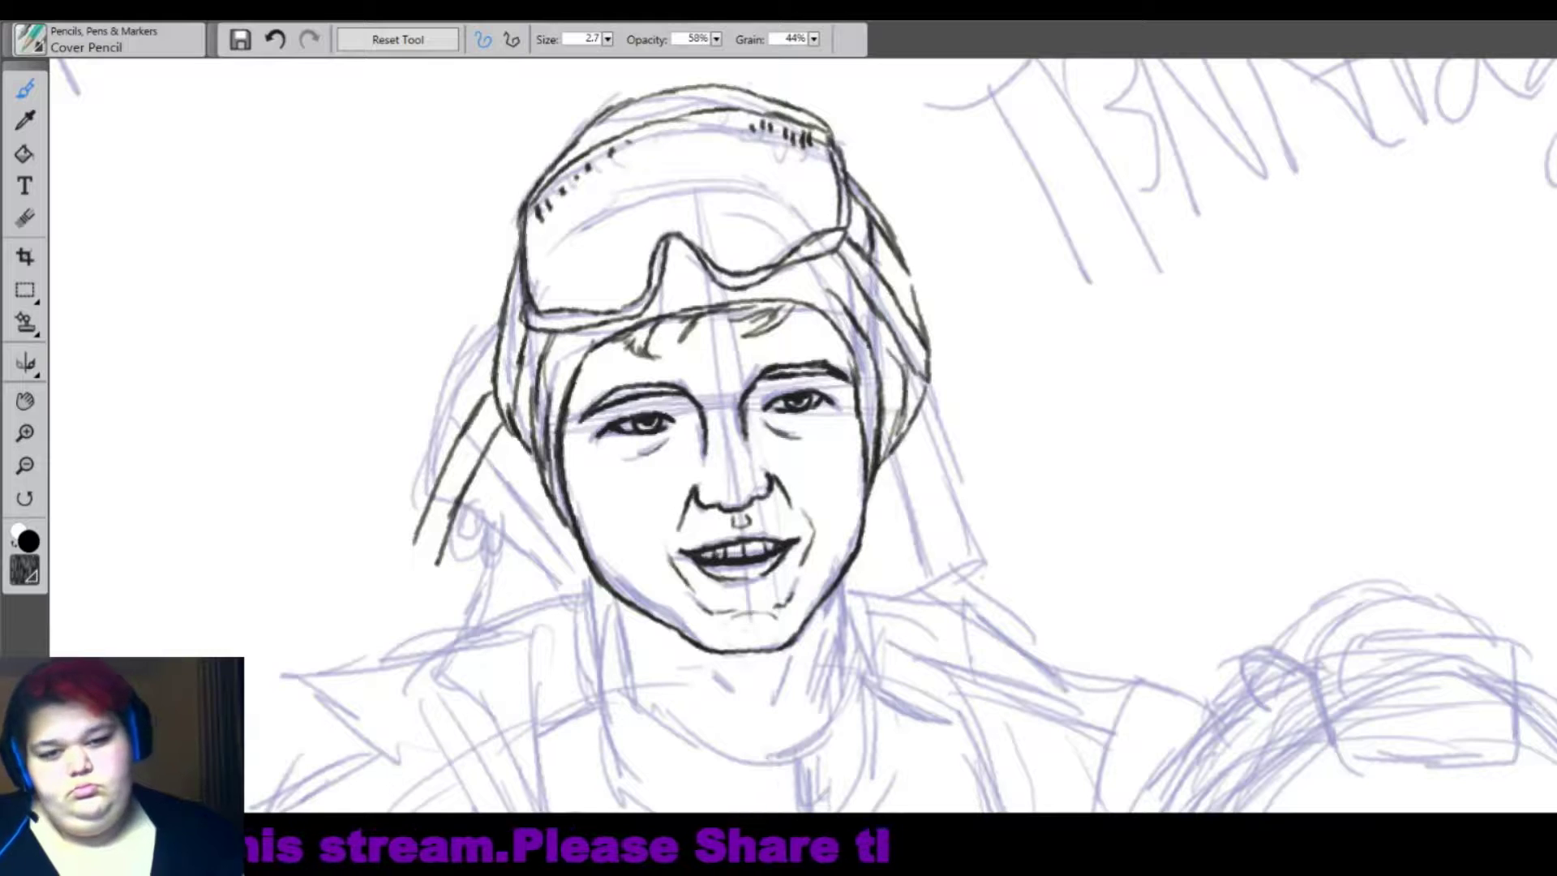
pyautogui.moveTo(921, 294); pyautogui.dragTo(859, 394)
pyautogui.moveTo(528, 430); pyautogui.dragTo(511, 467)
# Ink the loose pointed flaps hanging beside the neck on both sides, with short fold lines and a small tie.
pyautogui.moveTo(920, 415)
pyautogui.mouseDown()
pyautogui.moveTo(940, 458)
pyautogui.moveTo(987, 491)
pyautogui.moveTo(950, 596)
pyautogui.moveTo(847, 580)
pyautogui.moveTo(940, 628)
pyautogui.mouseUp()
pyautogui.moveTo(891, 545); pyautogui.dragTo(941, 485)
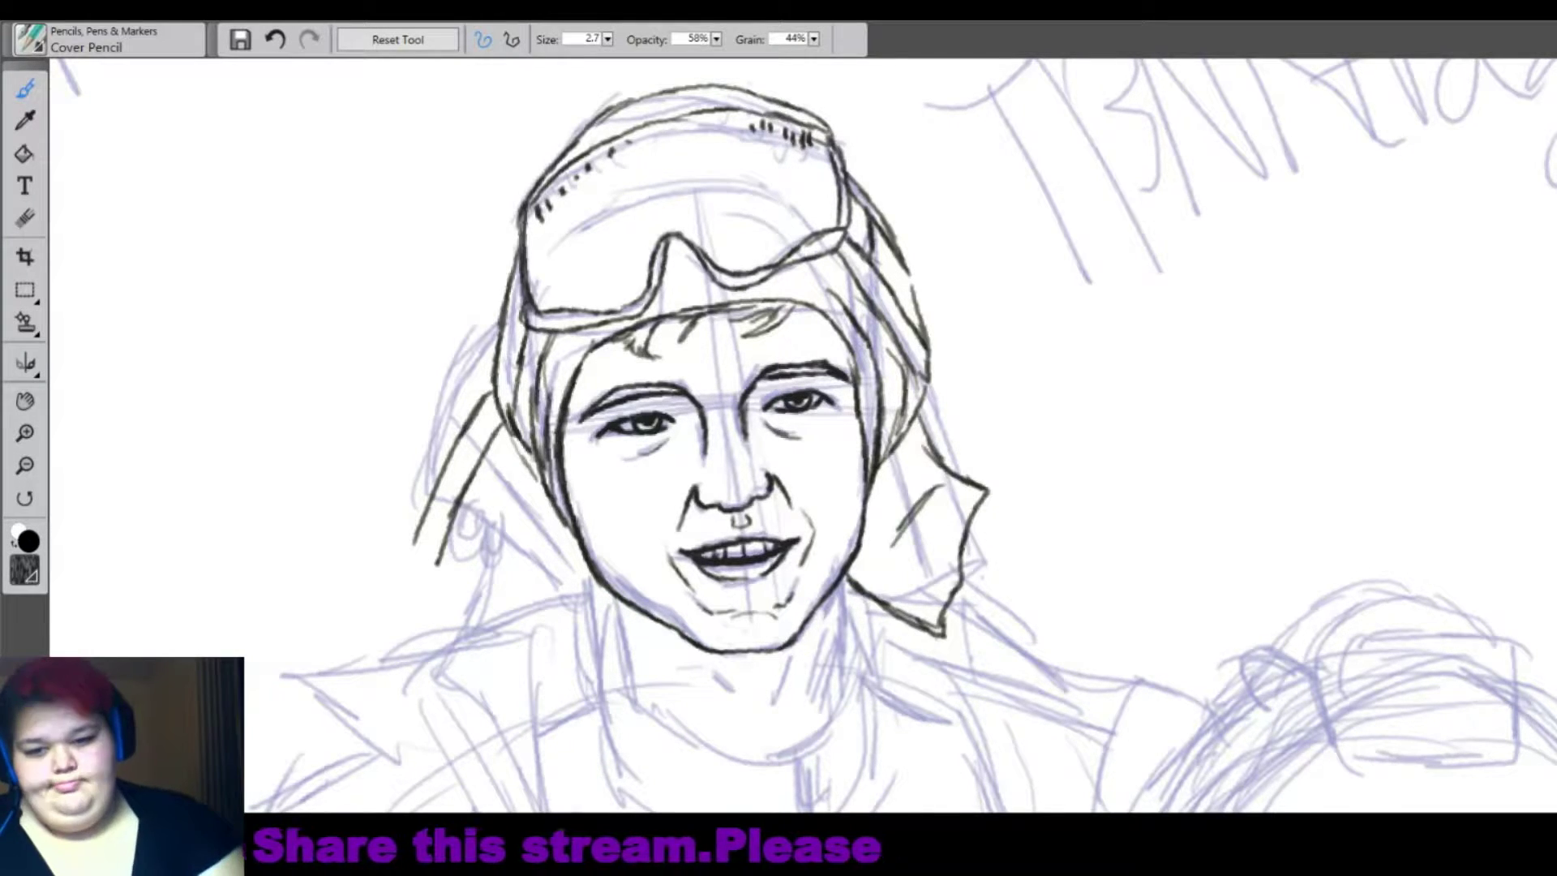
pyautogui.moveTo(486, 421)
pyautogui.mouseDown()
pyautogui.moveTo(402, 523)
pyautogui.moveTo(571, 596)
pyautogui.moveTo(568, 539)
pyautogui.mouseUp()
pyautogui.moveTo(494, 491); pyautogui.dragTo(539, 564)
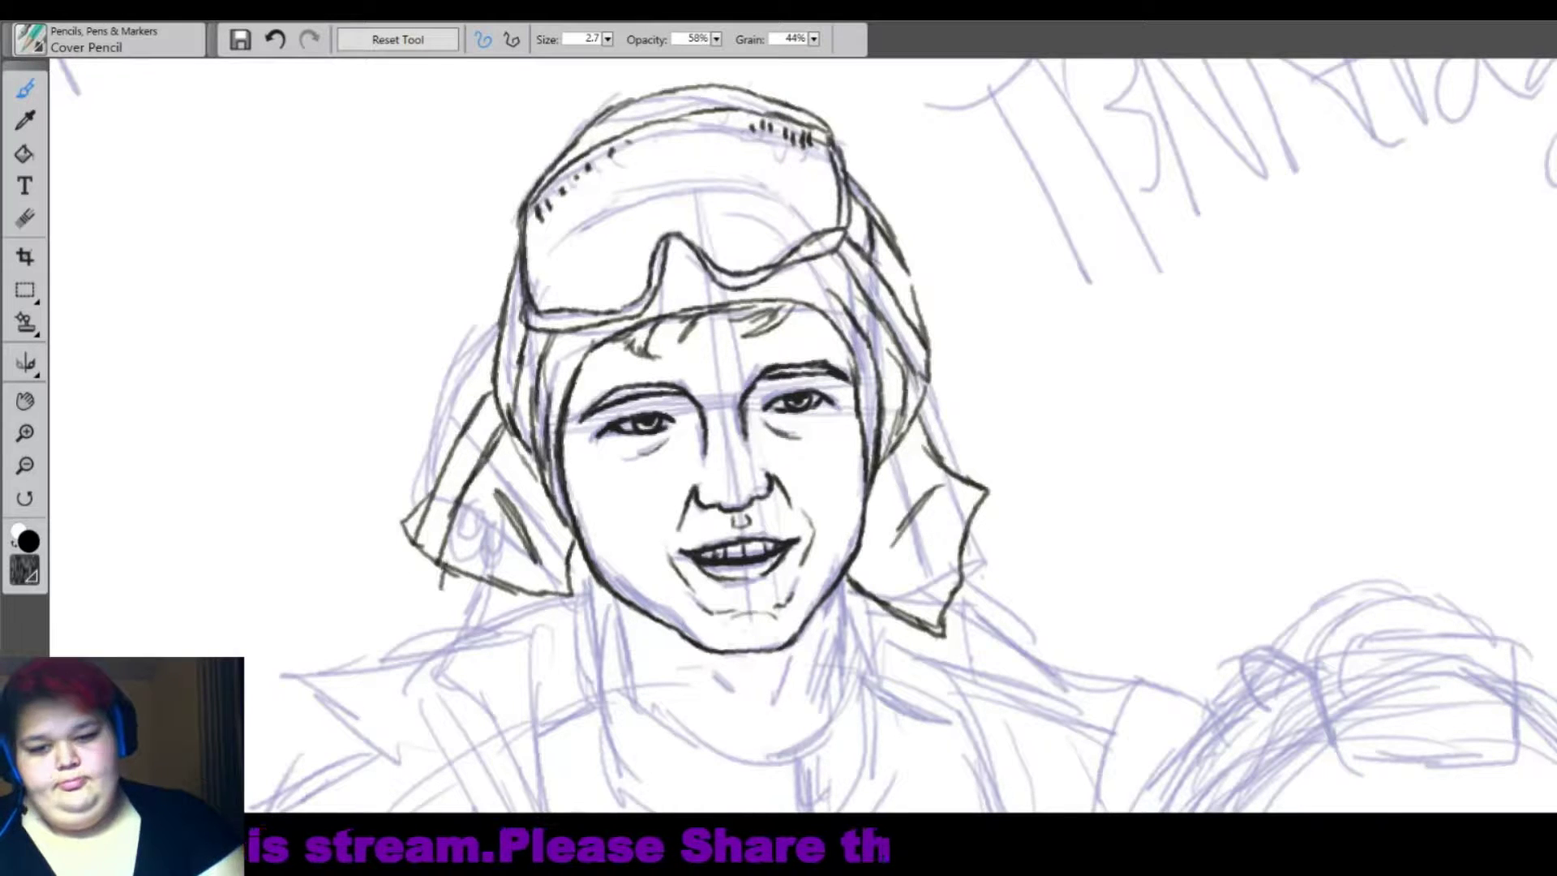
pyautogui.moveTo(454, 535); pyautogui.dragTo(450, 600)
# Draw curved reflection strokes across the middle and upper part of the goggle lens.
pyautogui.moveTo(577, 285)
pyautogui.mouseDown()
pyautogui.moveTo(722, 212)
pyautogui.moveTo(786, 213)
pyautogui.mouseUp()
pyautogui.moveTo(558, 237); pyautogui.dragTo(578, 296)
pyautogui.moveTo(604, 203); pyautogui.dragTo(628, 263)
pyautogui.moveTo(636, 218)
pyautogui.mouseDown()
pyautogui.moveTo(745, 190)
pyautogui.moveTo(806, 198)
pyautogui.moveTo(758, 243)
pyautogui.mouseUp()
pyautogui.moveTo(657, 167); pyautogui.dragTo(762, 138)
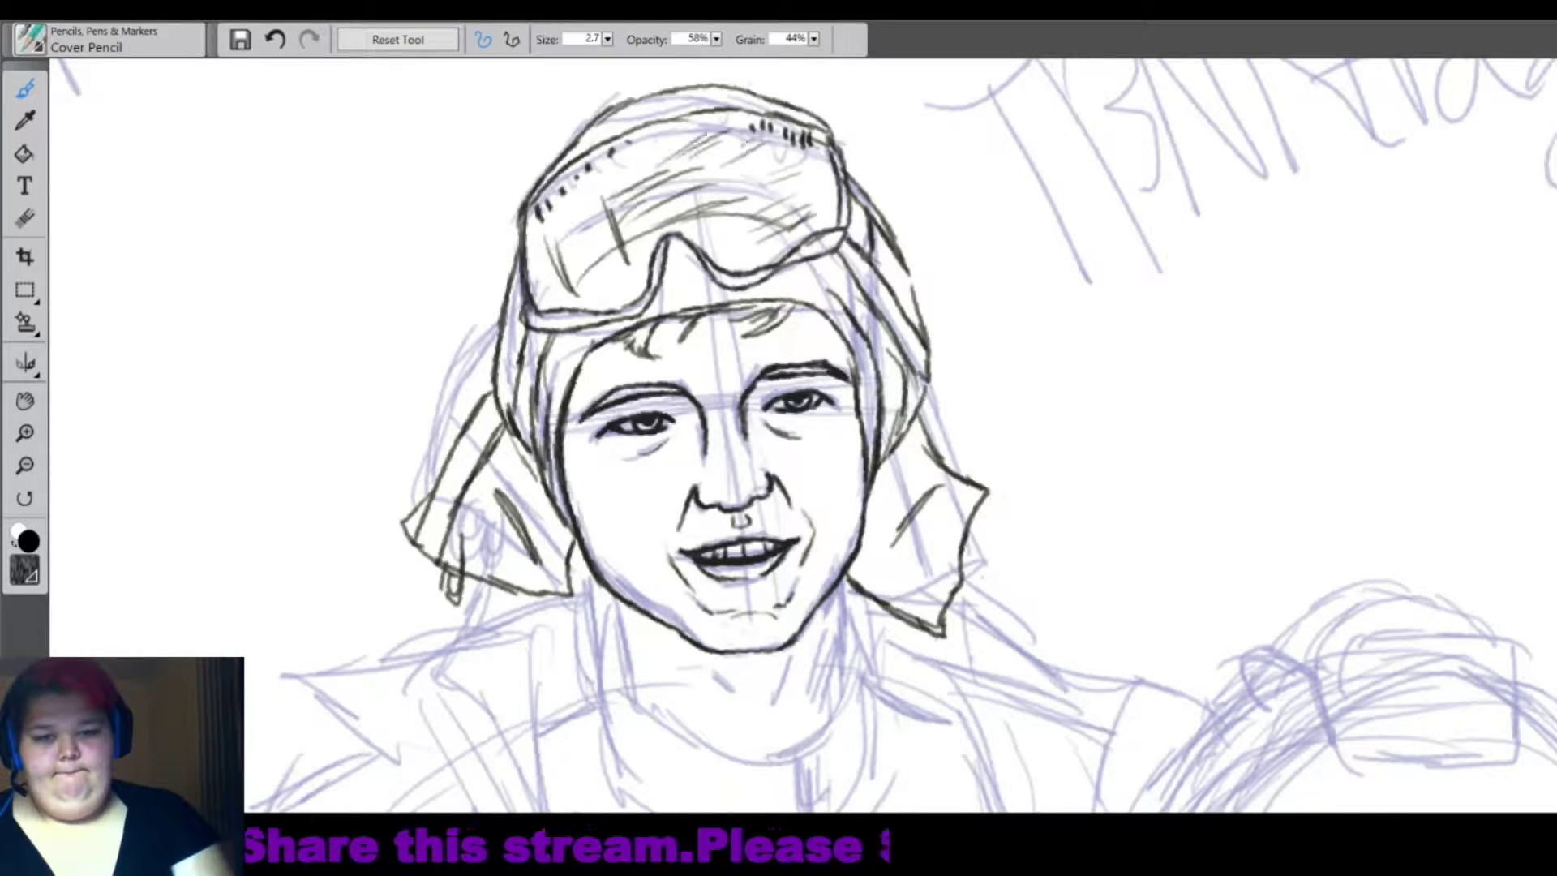
# Hatch light diagonal shading over the rest of the goggle lens and reinforce the left flap's strap line.
pyautogui.moveTo(612, 180); pyautogui.dragTo(689, 134)
pyautogui.moveTo(527, 243); pyautogui.dragTo(551, 223)
pyautogui.moveTo(541, 294); pyautogui.dragTo(620, 257)
pyautogui.moveTo(612, 306); pyautogui.dragTo(655, 266)
pyautogui.moveTo(742, 245); pyautogui.dragTo(777, 224)
pyautogui.moveTo(494, 393); pyautogui.dragTo(437, 494)
# Ink the neck opening below the chin and the right side of the shirt's stand-up collar.
pyautogui.scroll(-5, 778, 438)
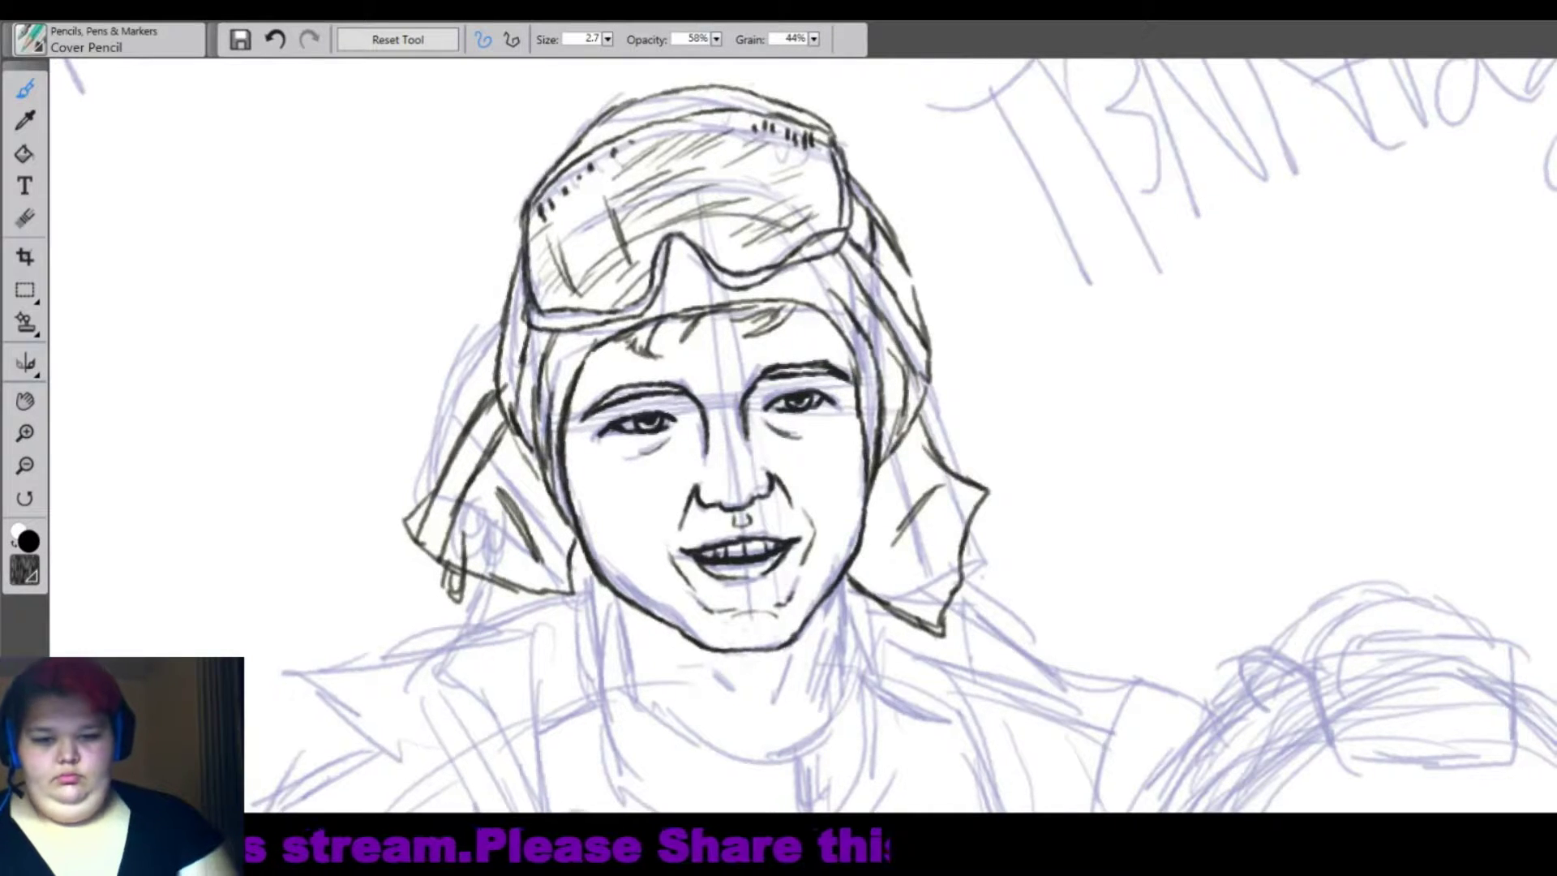
pyautogui.scroll(-2, 778, 438)
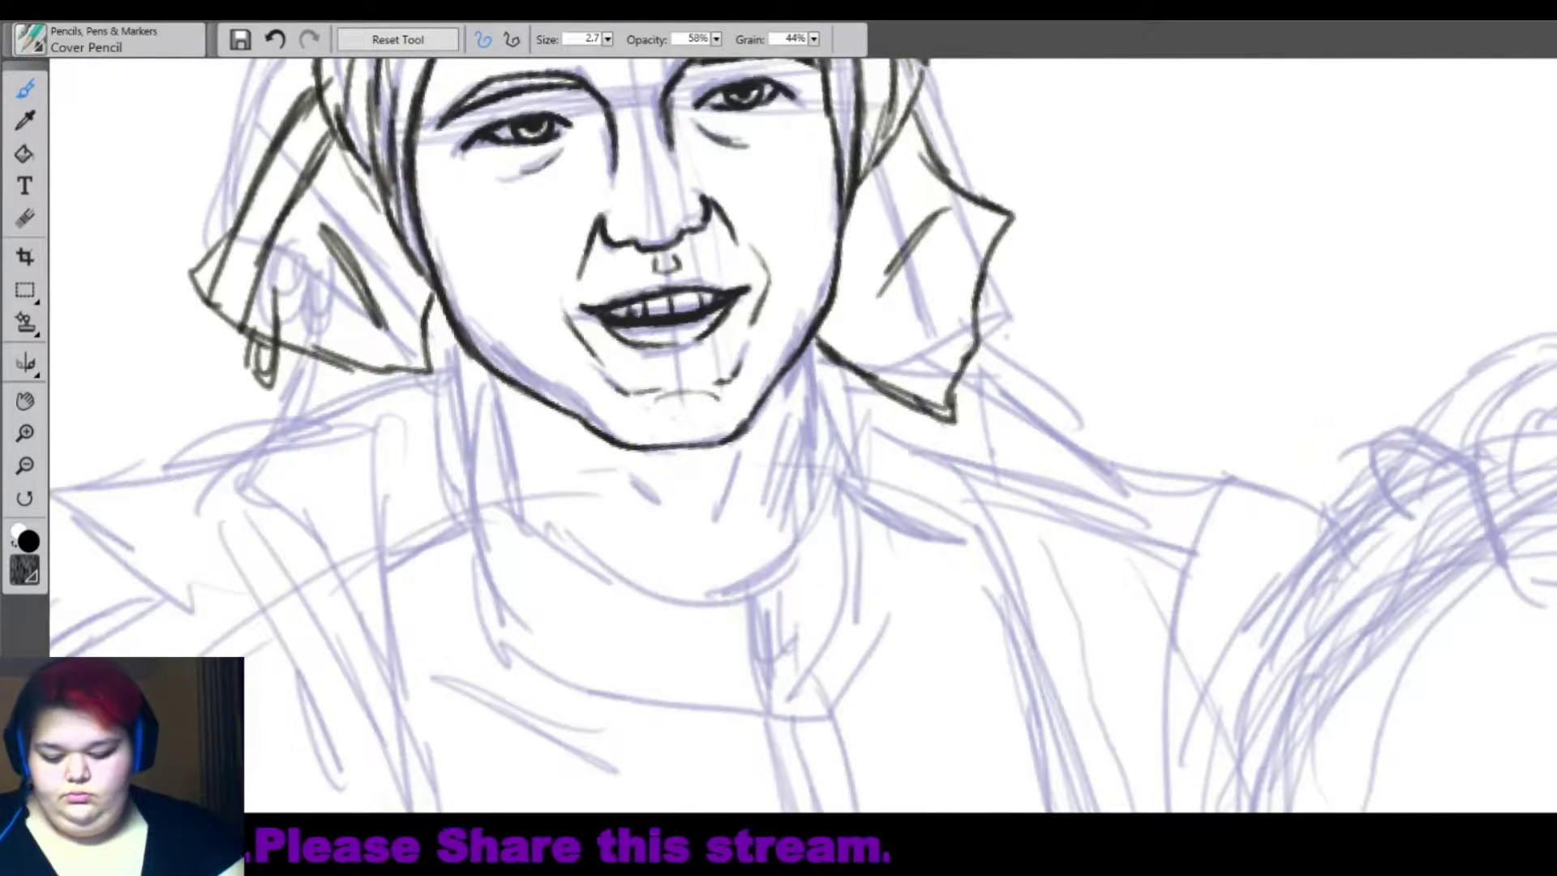
pyautogui.moveTo(487, 373)
pyautogui.mouseDown()
pyautogui.moveTo(498, 446)
pyautogui.moveTo(531, 486)
pyautogui.moveTo(620, 568)
pyautogui.moveTo(734, 598)
pyautogui.moveTo(803, 486)
pyautogui.moveTo(815, 349)
pyautogui.moveTo(791, 454)
pyautogui.moveTo(702, 551)
pyautogui.mouseUp()
pyautogui.moveTo(819, 332); pyautogui.dragTo(843, 599)
pyautogui.moveTo(839, 519); pyautogui.dragTo(798, 669)
pyautogui.moveTo(831, 596); pyautogui.dragTo(758, 701)
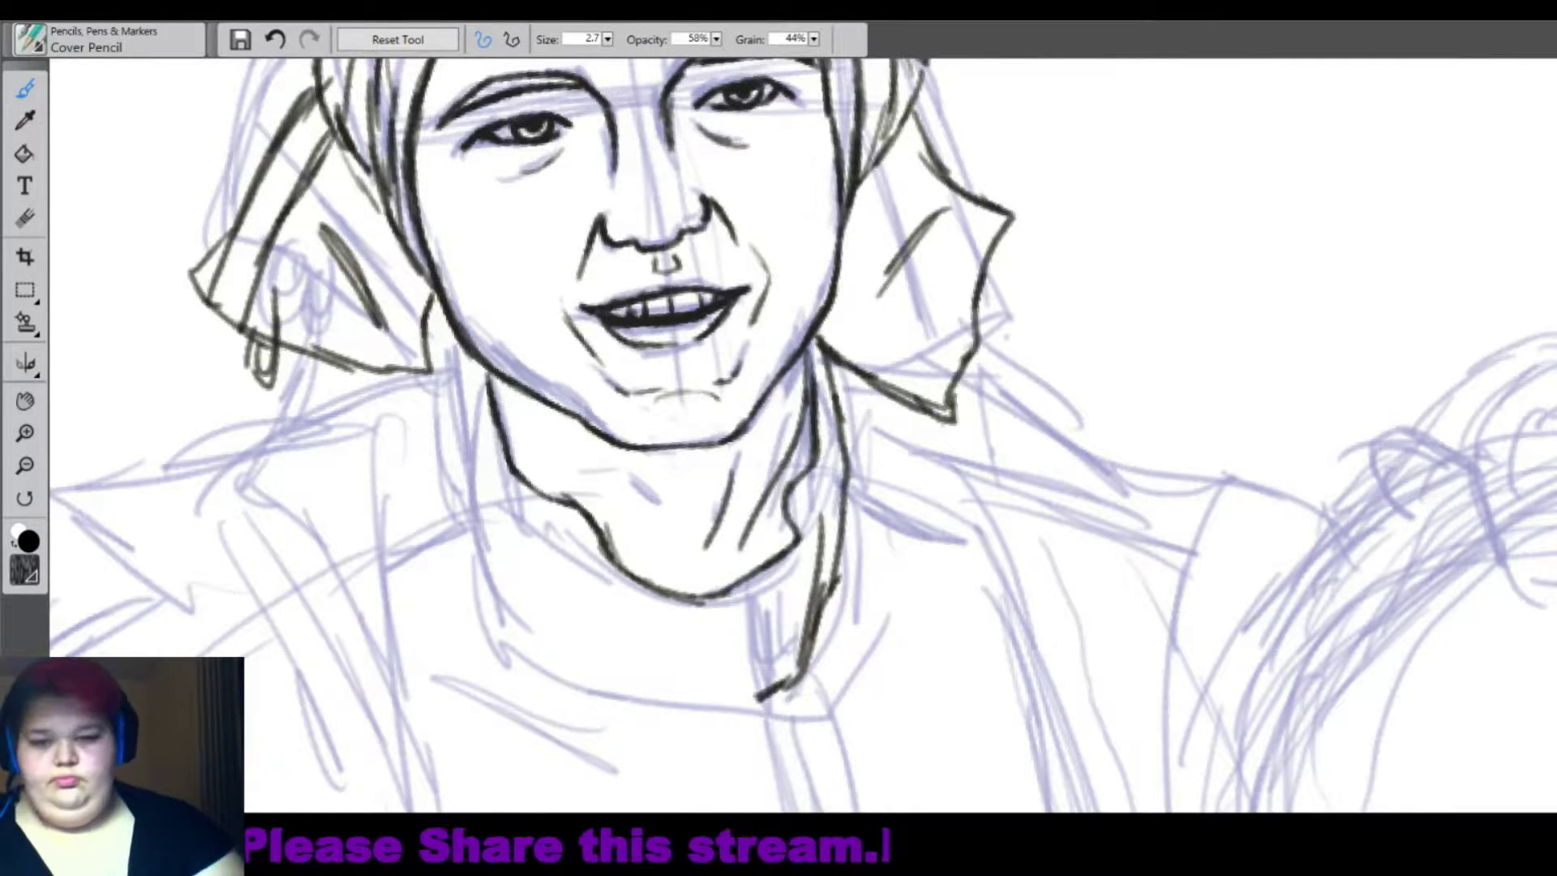
# Ink the shirt collar's left side and lower edge, adding a fold line and the zipper pull.
pyautogui.moveTo(452, 357); pyautogui.dragTo(479, 625)
pyautogui.moveTo(547, 527); pyautogui.dragTo(588, 636)
pyautogui.moveTo(490, 628); pyautogui.dragTo(762, 701)
pyautogui.moveTo(713, 598); pyautogui.dragTo(738, 621)
pyautogui.moveTo(717, 624)
pyautogui.mouseDown()
pyautogui.moveTo(710, 677)
pyautogui.moveTo(731, 673)
pyautogui.moveTo(754, 709)
pyautogui.mouseUp()
# Ink the jacket's right collar flap and the shirt's right shoulder edge below it.
pyautogui.scroll(-1, 1168, 568)
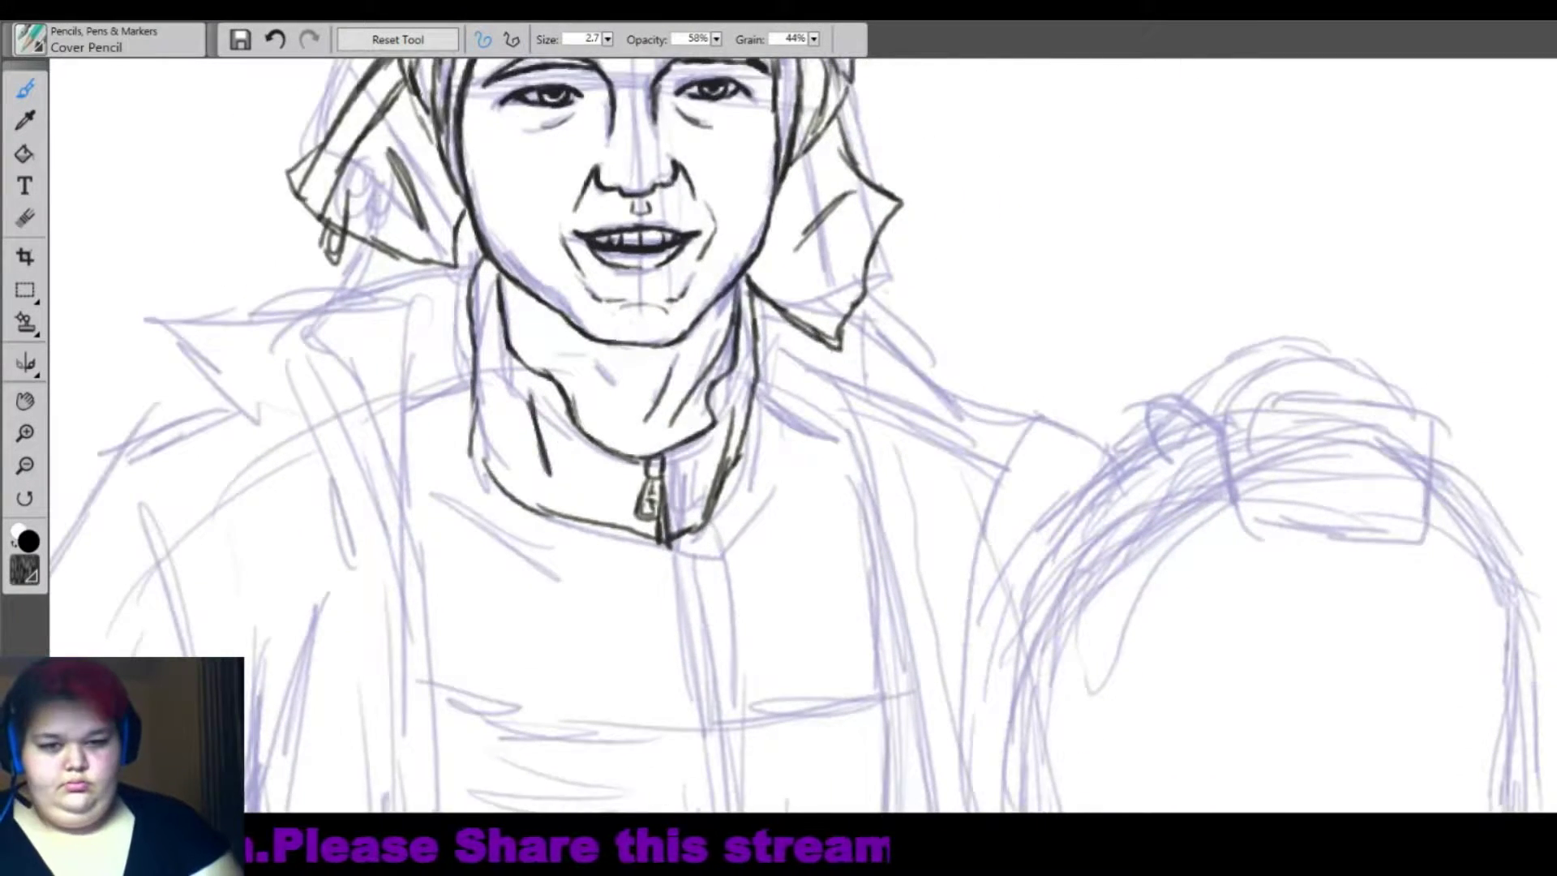
pyautogui.moveTo(838, 340); pyautogui.dragTo(912, 418)
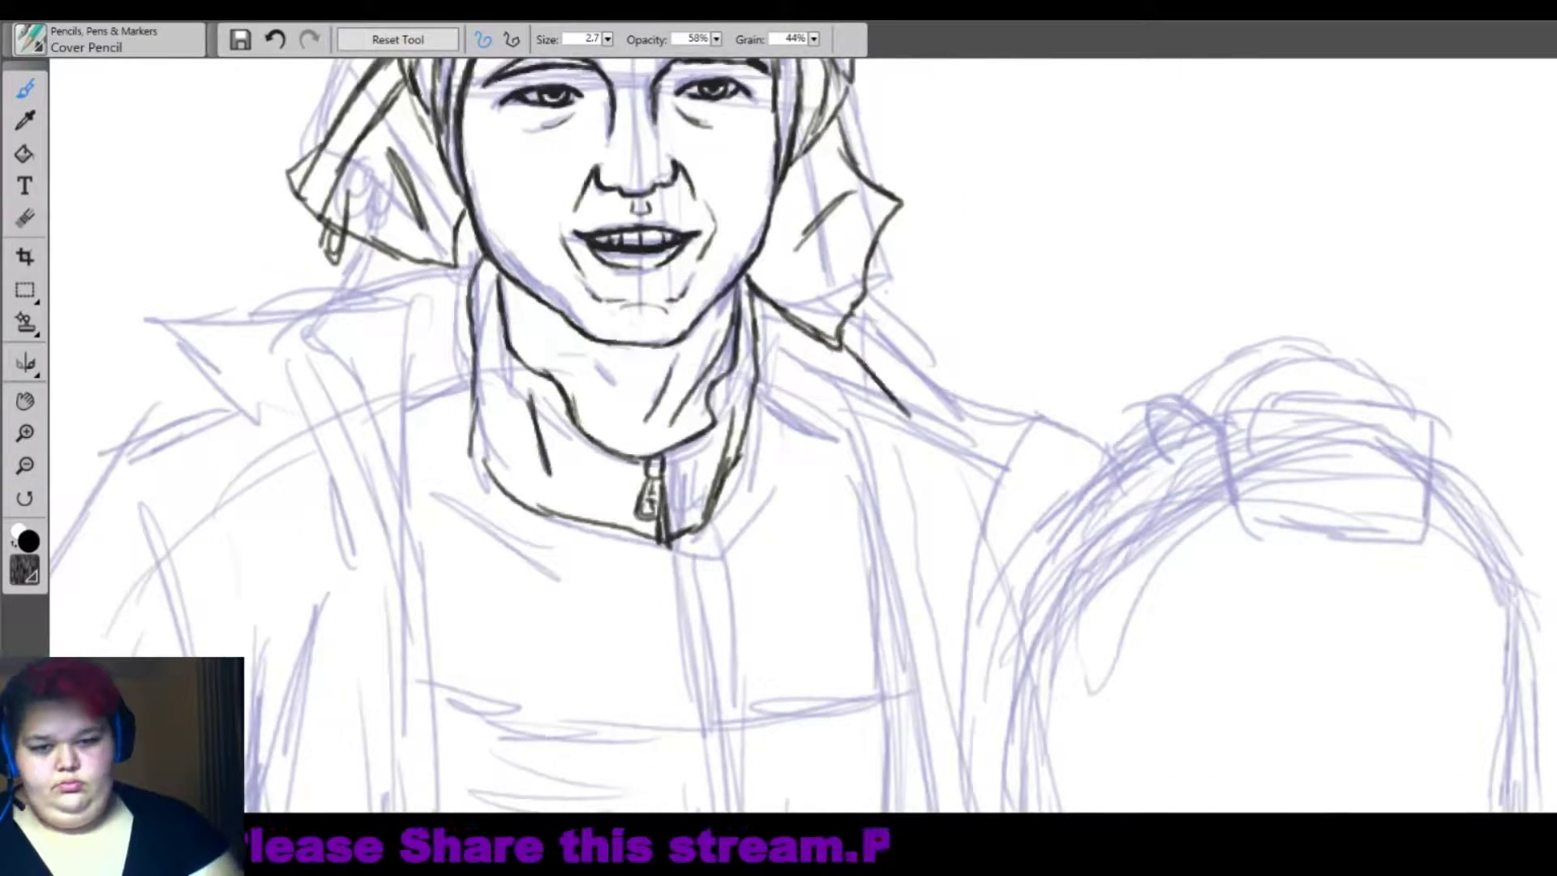
pyautogui.moveTo(856, 315); pyautogui.dragTo(1024, 405)
pyautogui.moveTo(1023, 406); pyautogui.dragTo(1014, 468)
pyautogui.moveTo(755, 397); pyautogui.dragTo(900, 633)
# Ink the jacket's left collar and the long lapel edge running down beside the shirt.
pyautogui.scroll(-1, 778, 437)
pyautogui.scroll(-1, 778, 438)
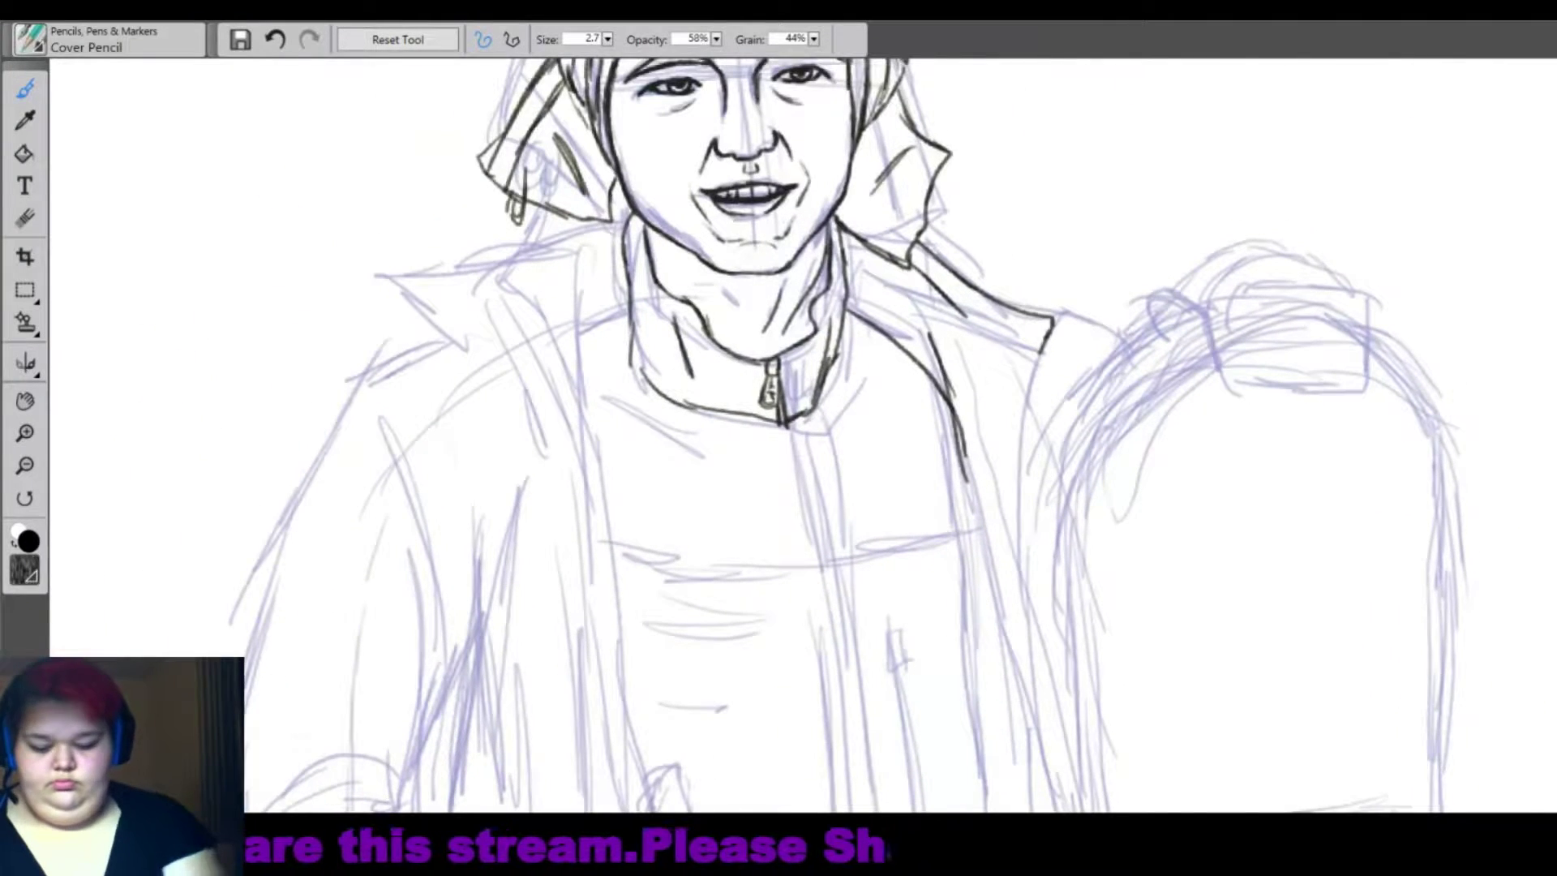
pyautogui.moveTo(568, 237)
pyautogui.mouseDown()
pyautogui.moveTo(460, 276)
pyautogui.moveTo(486, 381)
pyautogui.mouseUp()
pyautogui.moveTo(458, 280); pyautogui.dragTo(608, 628)
pyautogui.moveTo(571, 357)
pyautogui.mouseDown()
pyautogui.moveTo(629, 312)
pyautogui.moveTo(578, 429)
pyautogui.mouseUp()
pyautogui.moveTo(600, 543); pyautogui.dragTo(626, 652)
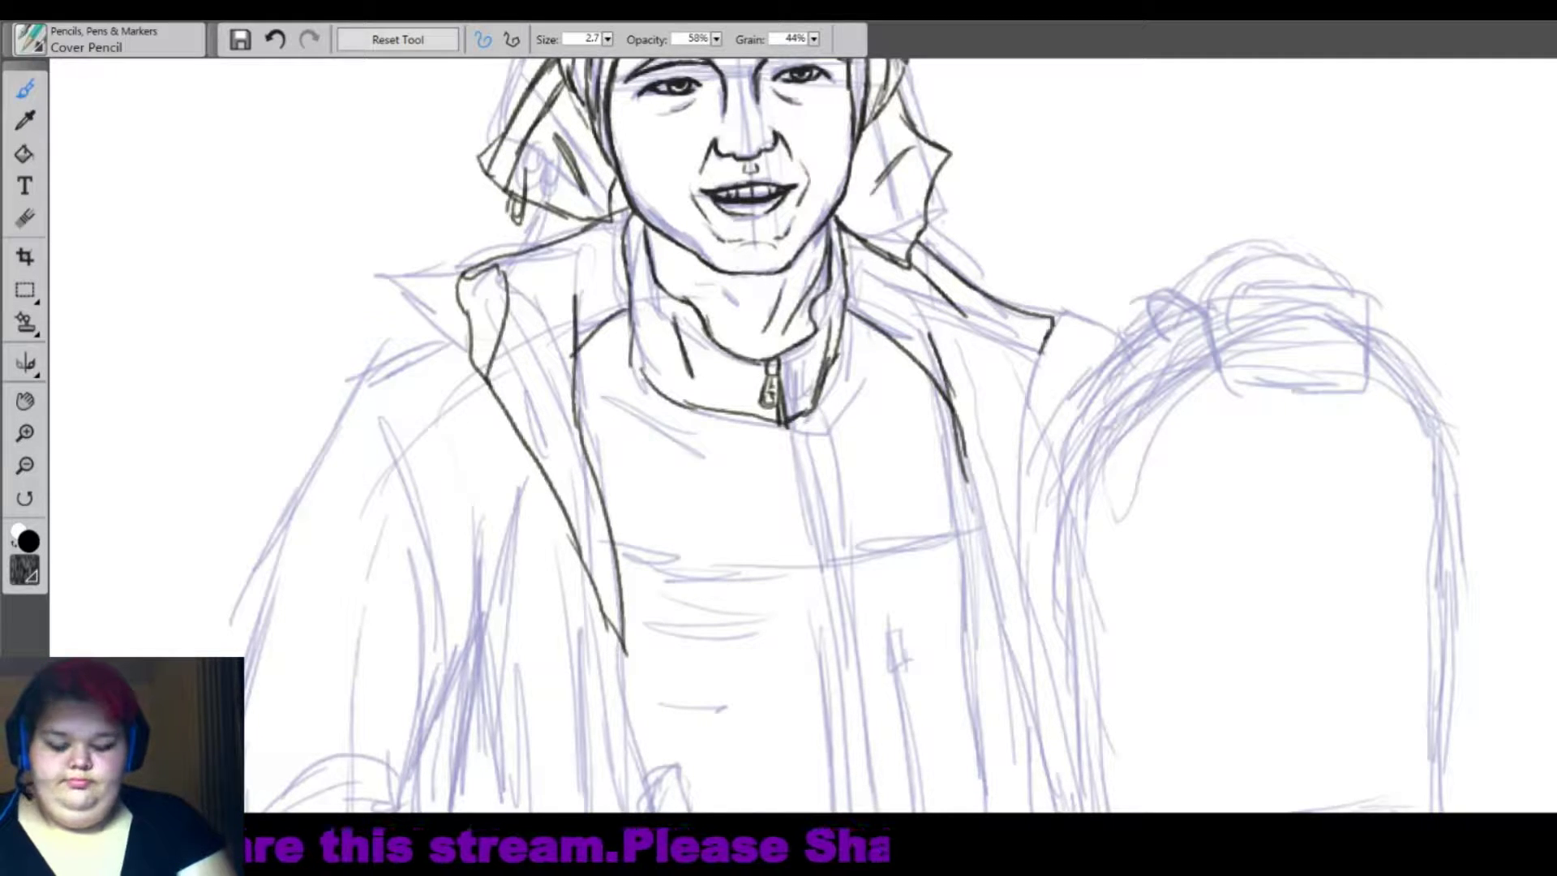
# Ink the jacket's left front panel with its opening edge, shoulder seams, cross seam and vertical folds.
pyautogui.scroll(-1, 778, 437)
pyautogui.moveTo(671, 458); pyautogui.dragTo(679, 580)
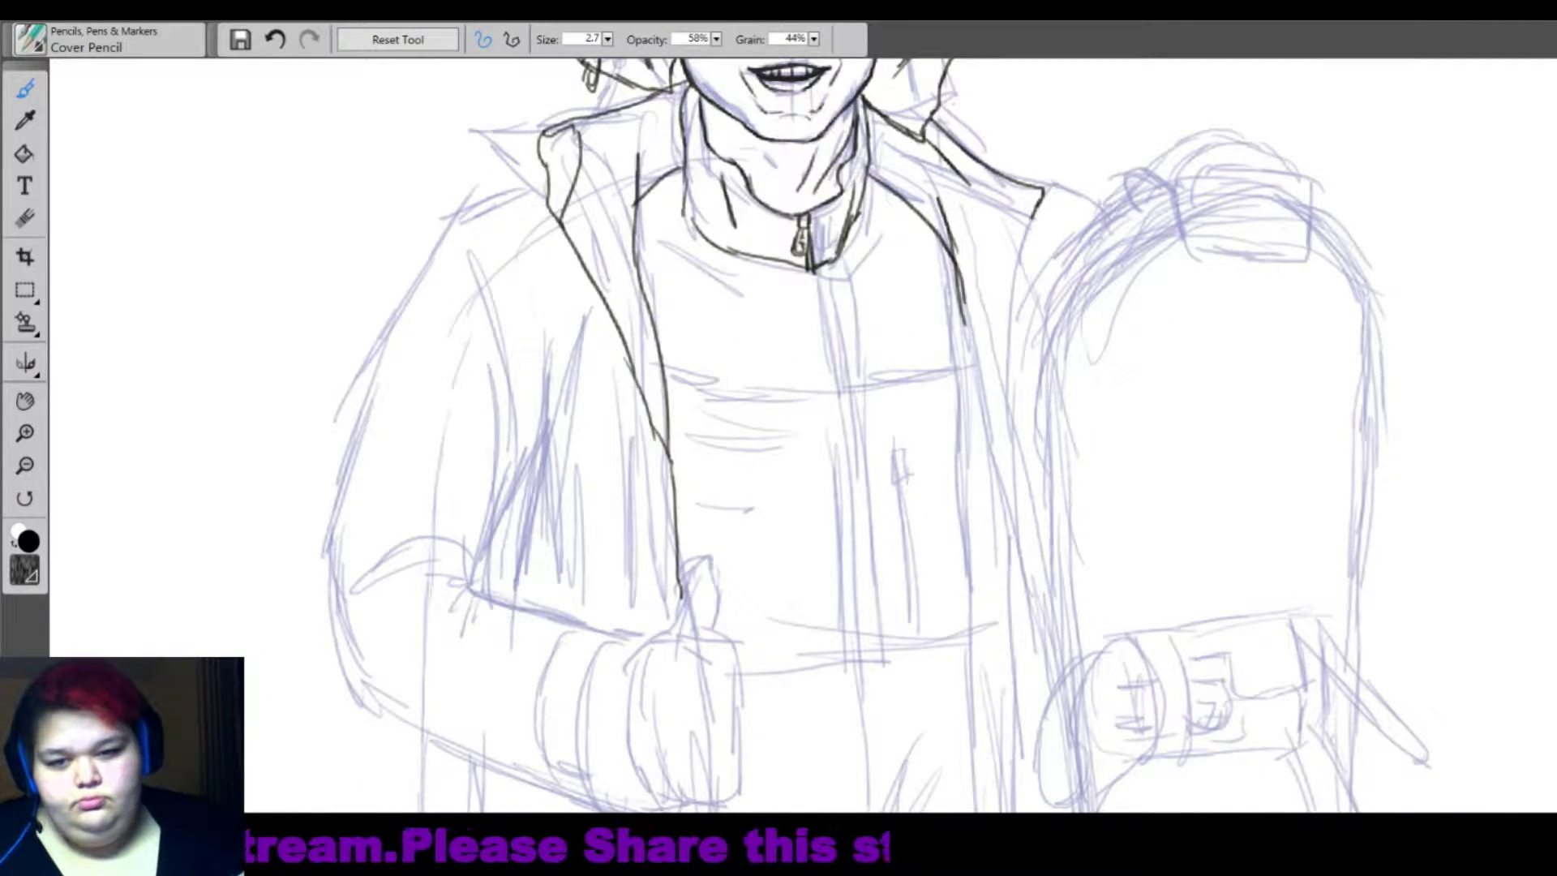
pyautogui.moveTo(651, 434); pyautogui.dragTo(672, 626)
pyautogui.moveTo(582, 266); pyautogui.dragTo(545, 468)
pyautogui.moveTo(566, 378)
pyautogui.mouseDown()
pyautogui.moveTo(638, 384)
pyautogui.moveTo(600, 574)
pyautogui.moveTo(541, 607)
pyautogui.mouseUp()
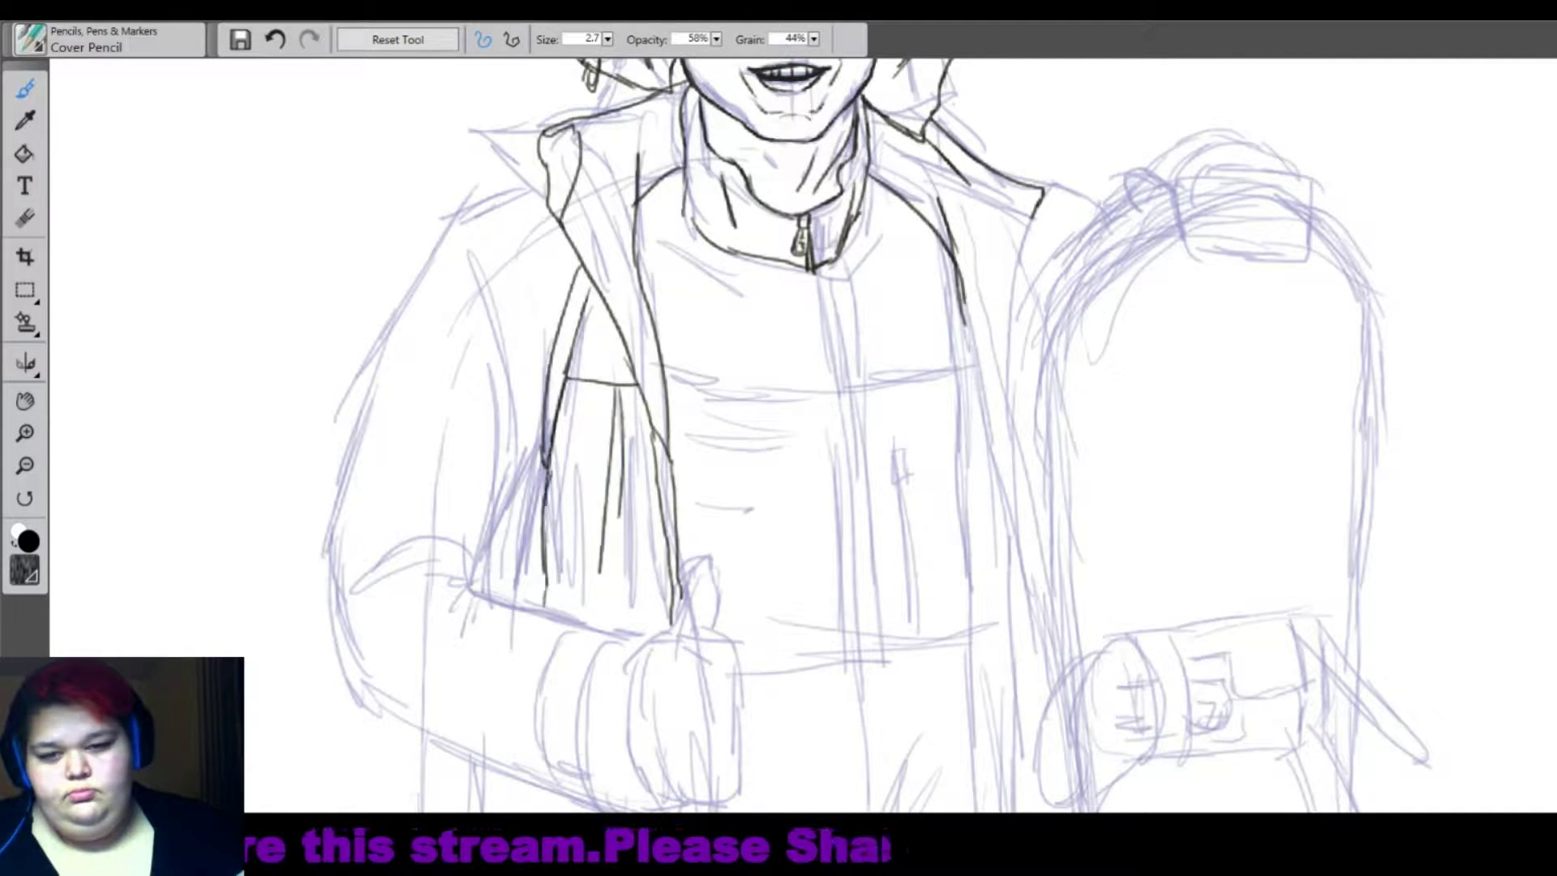
pyautogui.moveTo(543, 482); pyautogui.dragTo(516, 618)
pyautogui.moveTo(548, 185)
pyautogui.mouseDown()
pyautogui.moveTo(486, 216)
pyautogui.moveTo(545, 365)
pyautogui.mouseUp()
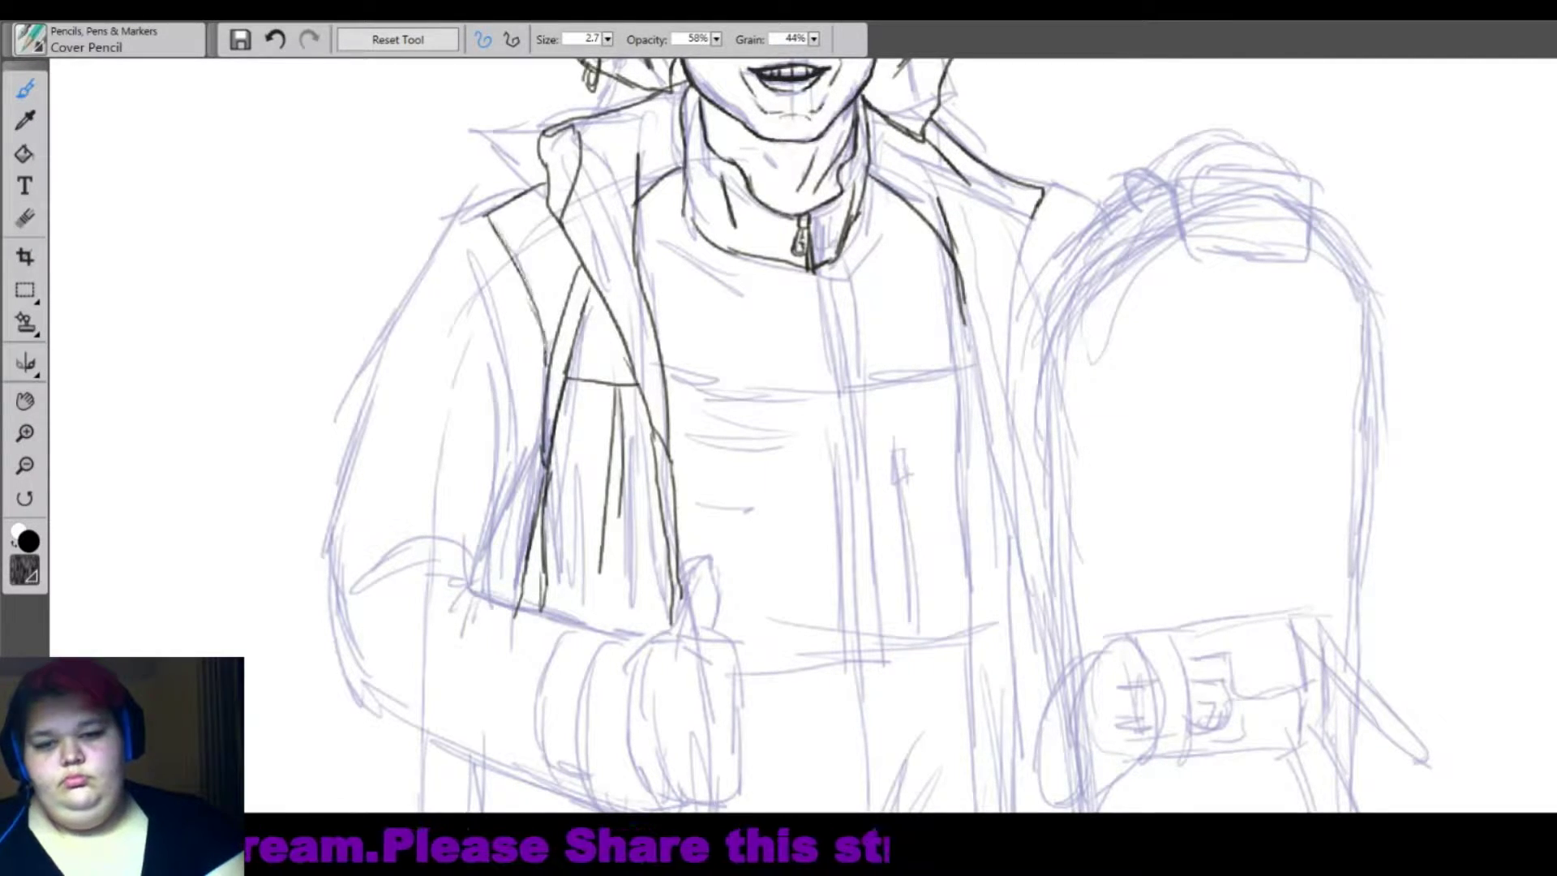
pyautogui.moveTo(517, 262); pyautogui.dragTo(575, 256)
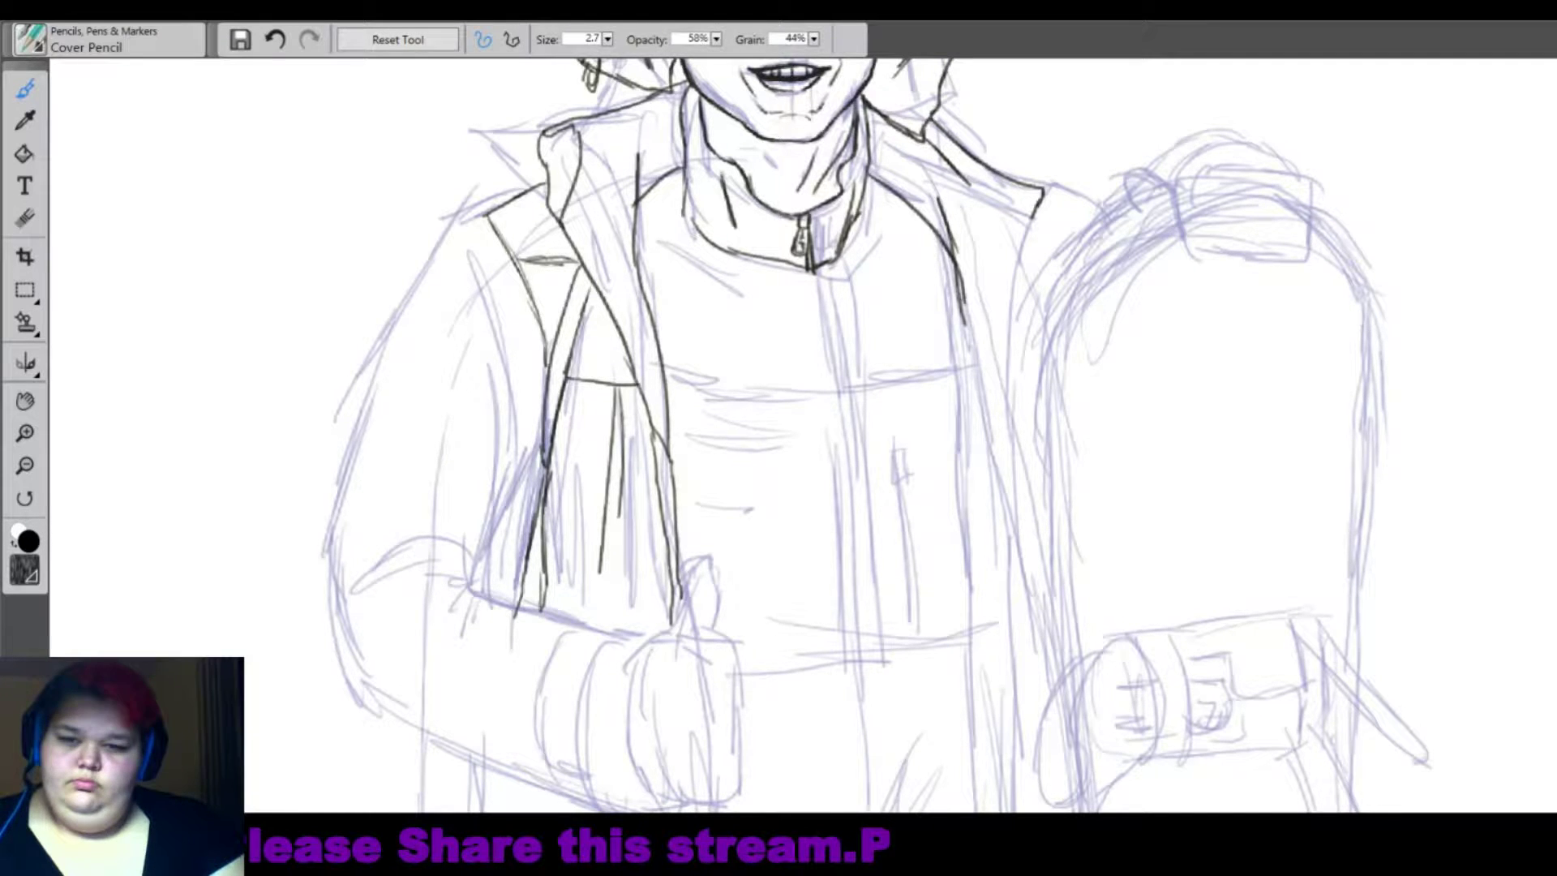
# Ink the left sleeve's shoulder, cross seam and outer edge down to the elbow, with fabric creases.
pyautogui.moveTo(486, 217); pyautogui.dragTo(397, 340)
pyautogui.moveTo(401, 340); pyautogui.dragTo(539, 410)
pyautogui.moveTo(523, 348); pyautogui.dragTo(491, 559)
pyautogui.moveTo(397, 345); pyautogui.dragTo(332, 568)
pyautogui.moveTo(422, 422); pyautogui.dragTo(462, 539)
pyautogui.moveTo(482, 446); pyautogui.dragTo(456, 577)
# Ink the bent elbow with its folds and the forearm's upper edge towards the wrist.
pyautogui.scroll(3, 803, 434)
pyautogui.moveTo(403, 349)
pyautogui.mouseDown()
pyautogui.moveTo(386, 388)
pyautogui.moveTo(425, 539)
pyautogui.moveTo(460, 576)
pyautogui.mouseUp()
pyautogui.moveTo(420, 480); pyautogui.dragTo(625, 355)
pyautogui.moveTo(391, 415); pyautogui.dragTo(585, 331)
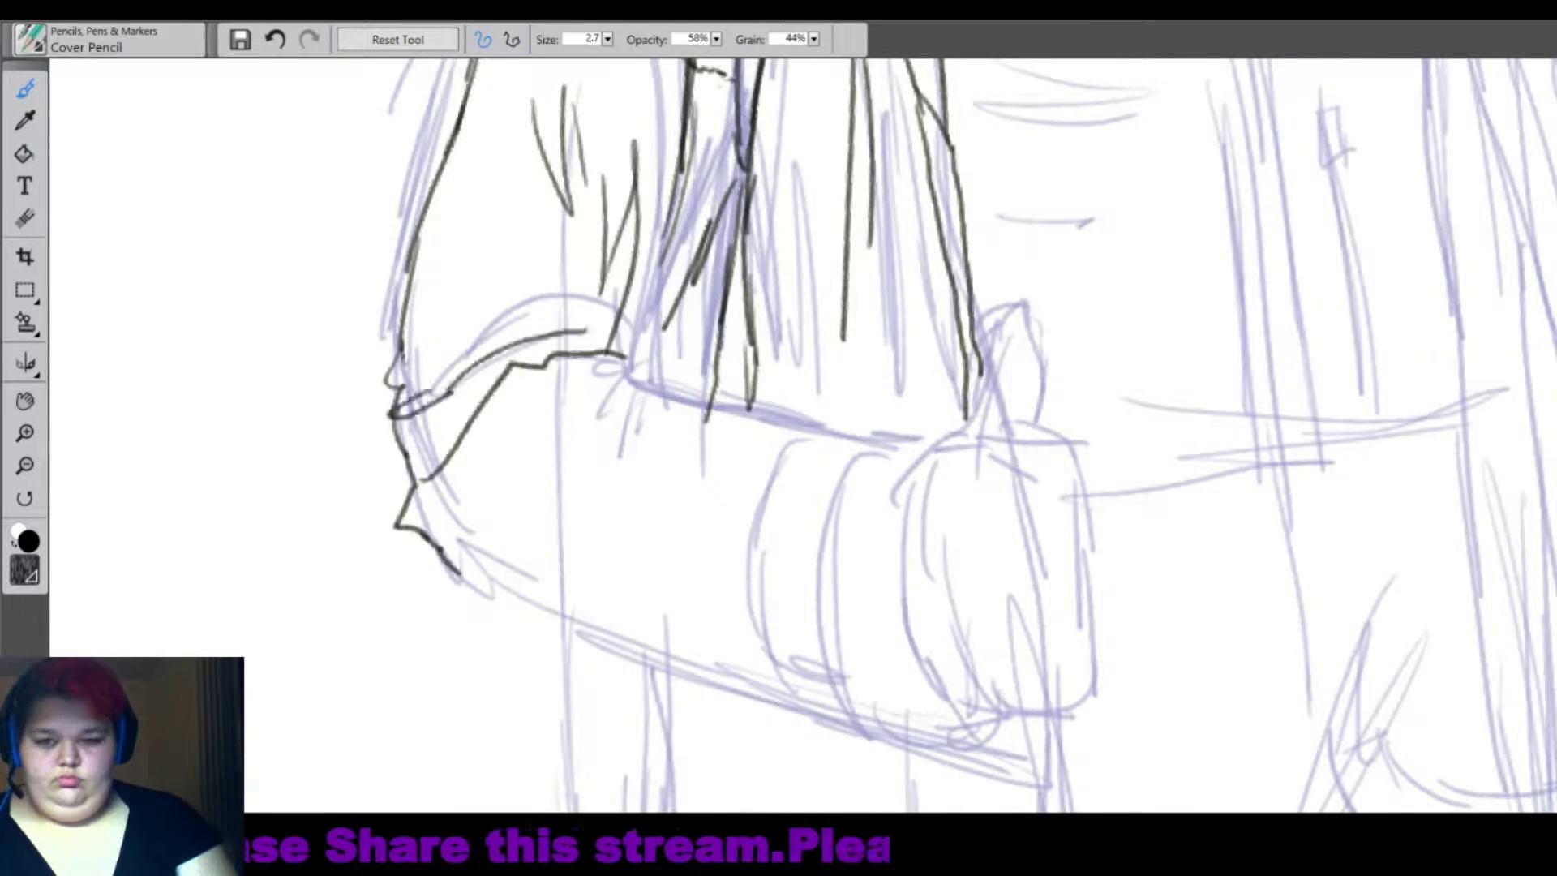
pyautogui.moveTo(464, 331)
pyautogui.mouseDown()
pyautogui.moveTo(644, 333)
pyautogui.moveTo(656, 393)
pyautogui.mouseUp()
pyautogui.moveTo(696, 150); pyautogui.dragTo(653, 333)
pyautogui.moveTo(644, 398)
pyautogui.mouseDown()
pyautogui.moveTo(693, 377)
pyautogui.moveTo(914, 426)
pyautogui.mouseUp()
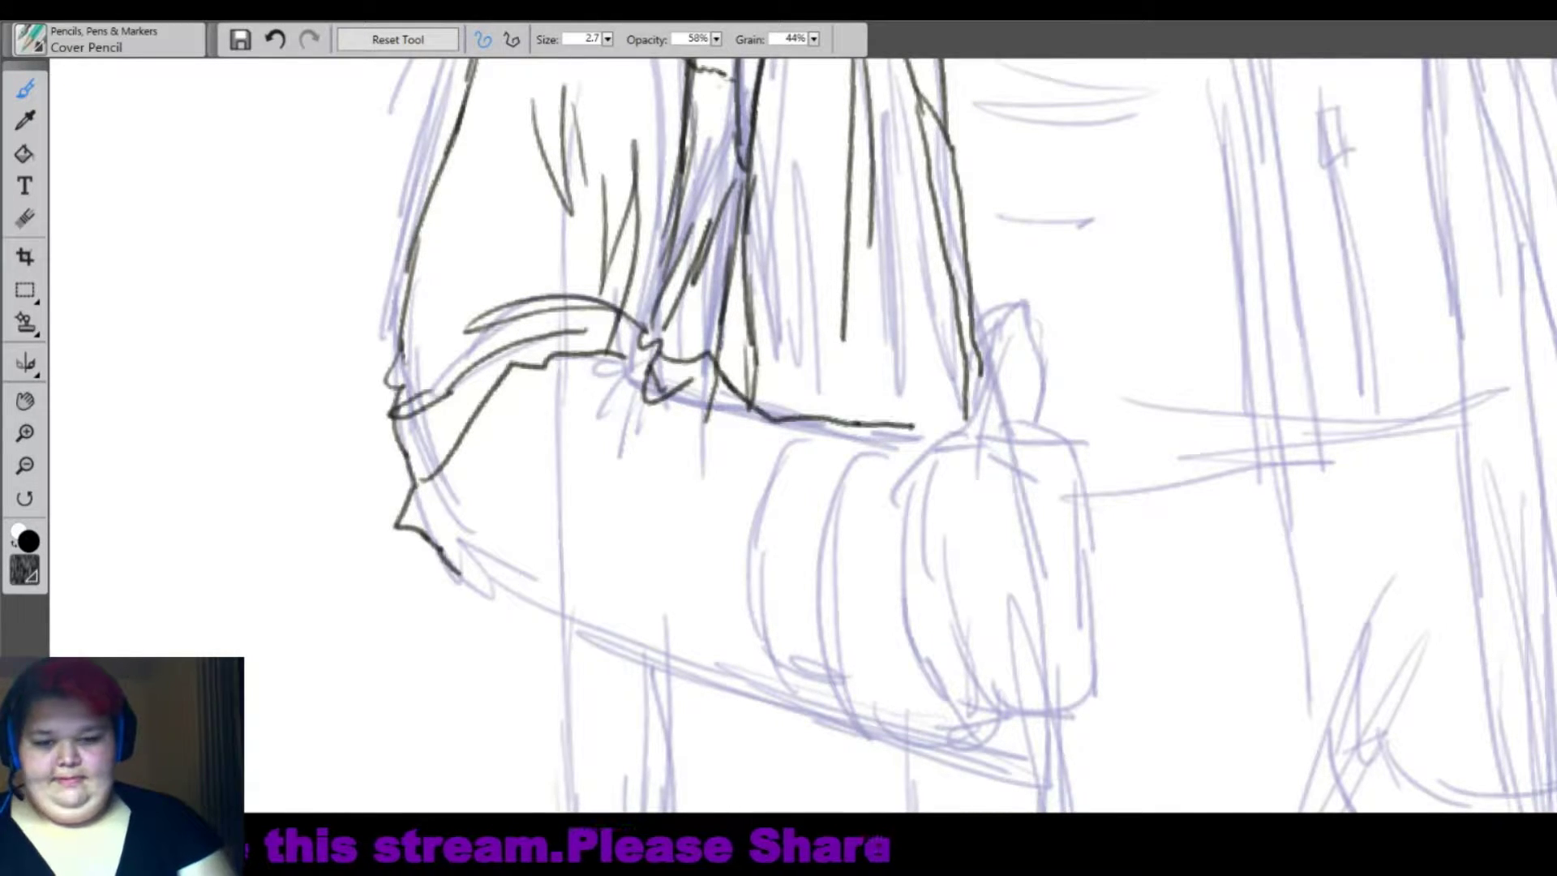
# Ink the forearm's lower edge from the elbow to the wrist and the two curved cuff lines.
pyautogui.moveTo(461, 569); pyautogui.dragTo(680, 638)
pyautogui.hotkey('ctrl', 'z')
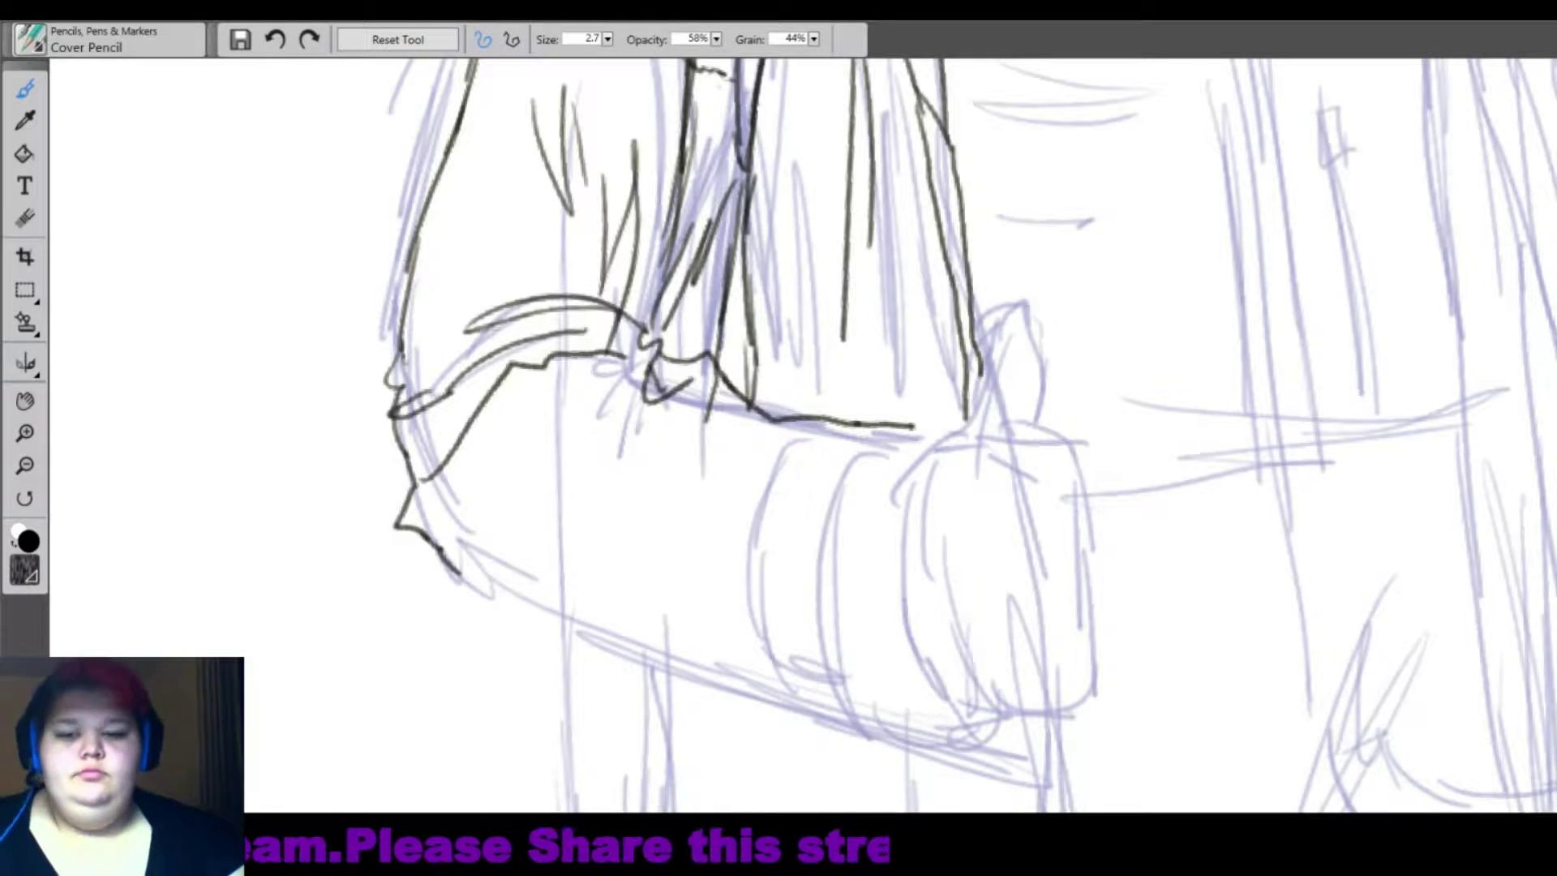
pyautogui.moveTo(460, 569)
pyautogui.mouseDown()
pyautogui.moveTo(865, 734)
pyautogui.moveTo(965, 720)
pyautogui.mouseUp()
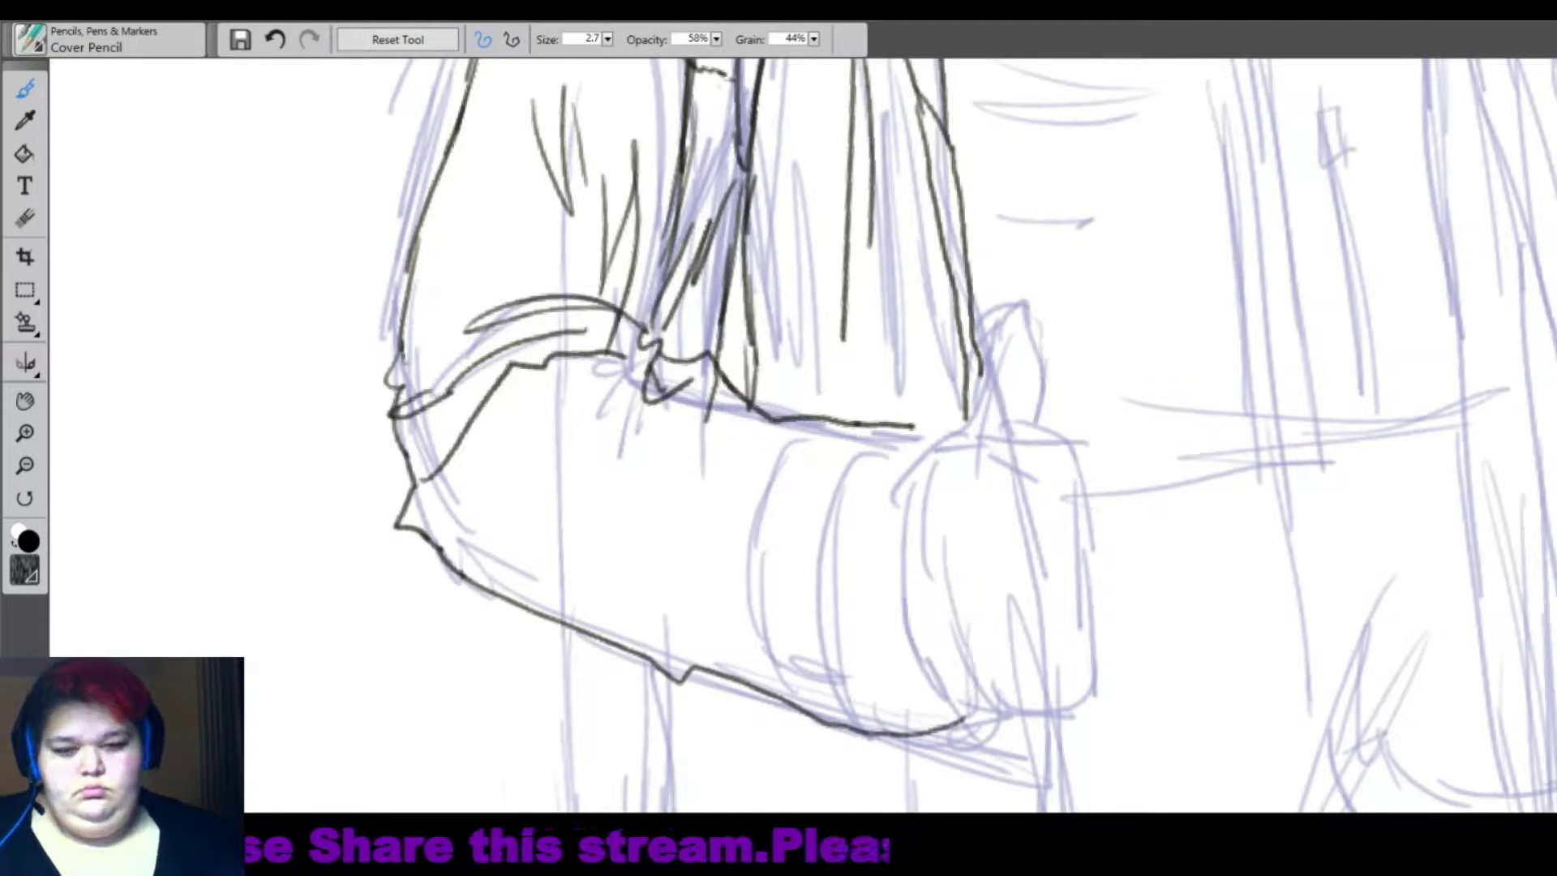
pyautogui.moveTo(947, 437); pyautogui.dragTo(969, 739)
pyautogui.moveTo(861, 424)
pyautogui.mouseDown()
pyautogui.moveTo(947, 438)
pyautogui.moveTo(791, 709)
pyautogui.mouseUp()
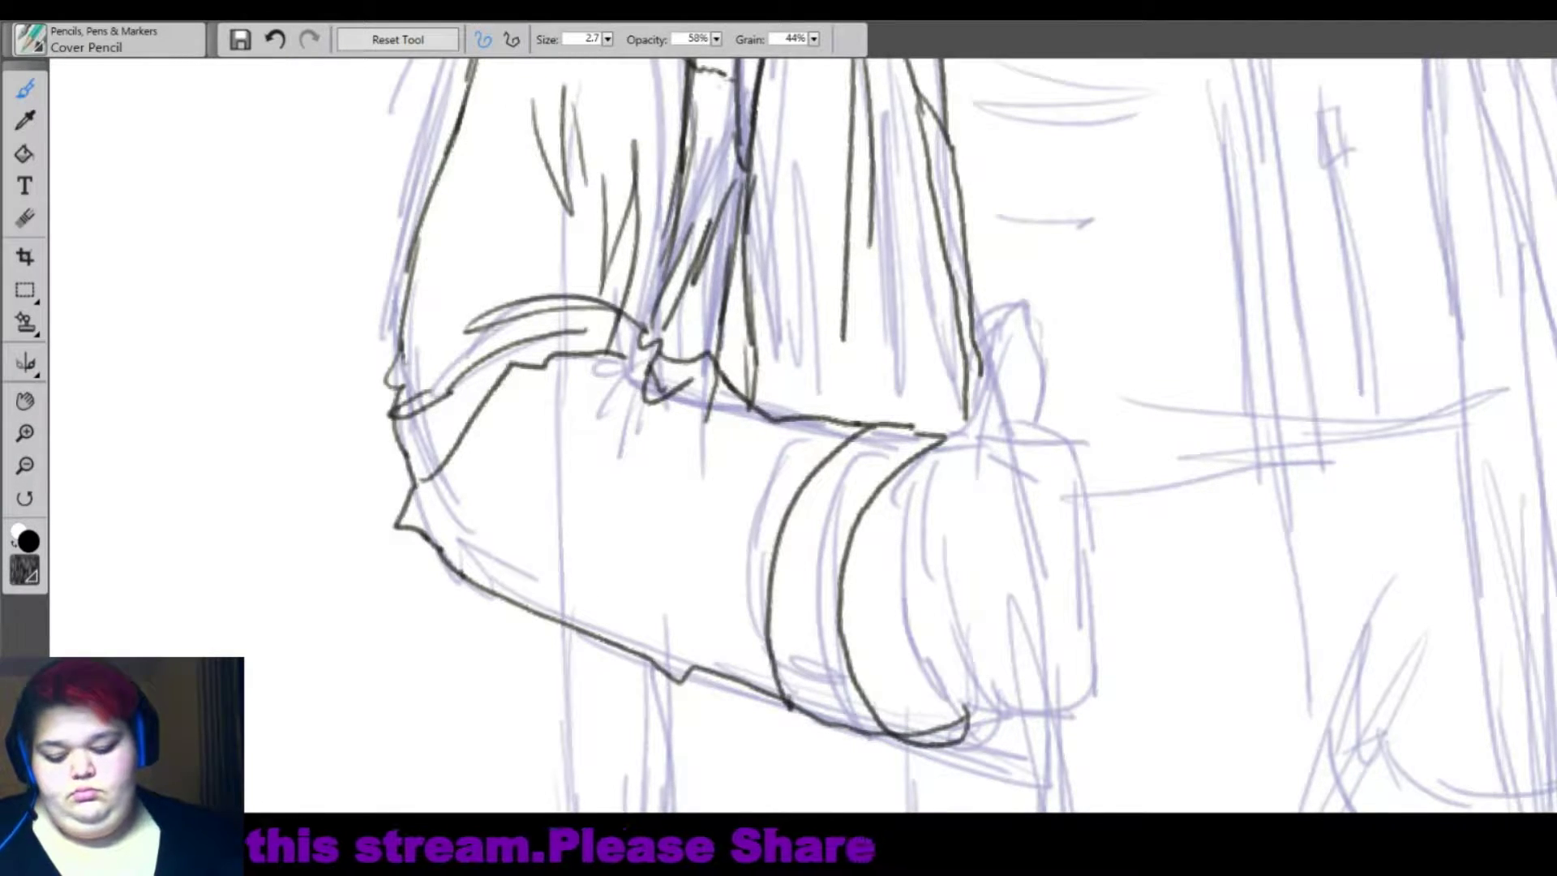
# Add crease lines along the forearm between the elbow and the cuff.
pyautogui.moveTo(691, 438); pyautogui.dragTo(632, 492)
pyautogui.moveTo(644, 438)
pyautogui.mouseDown()
pyautogui.moveTo(688, 427)
pyautogui.moveTo(616, 567)
pyautogui.mouseUp()
pyautogui.moveTo(610, 417); pyautogui.dragTo(532, 492)
pyautogui.moveTo(702, 453); pyautogui.dragTo(729, 628)
# Ink the raised thumb of the hand and the knuckle line at its base.
pyautogui.scroll(-5, 730, 486)
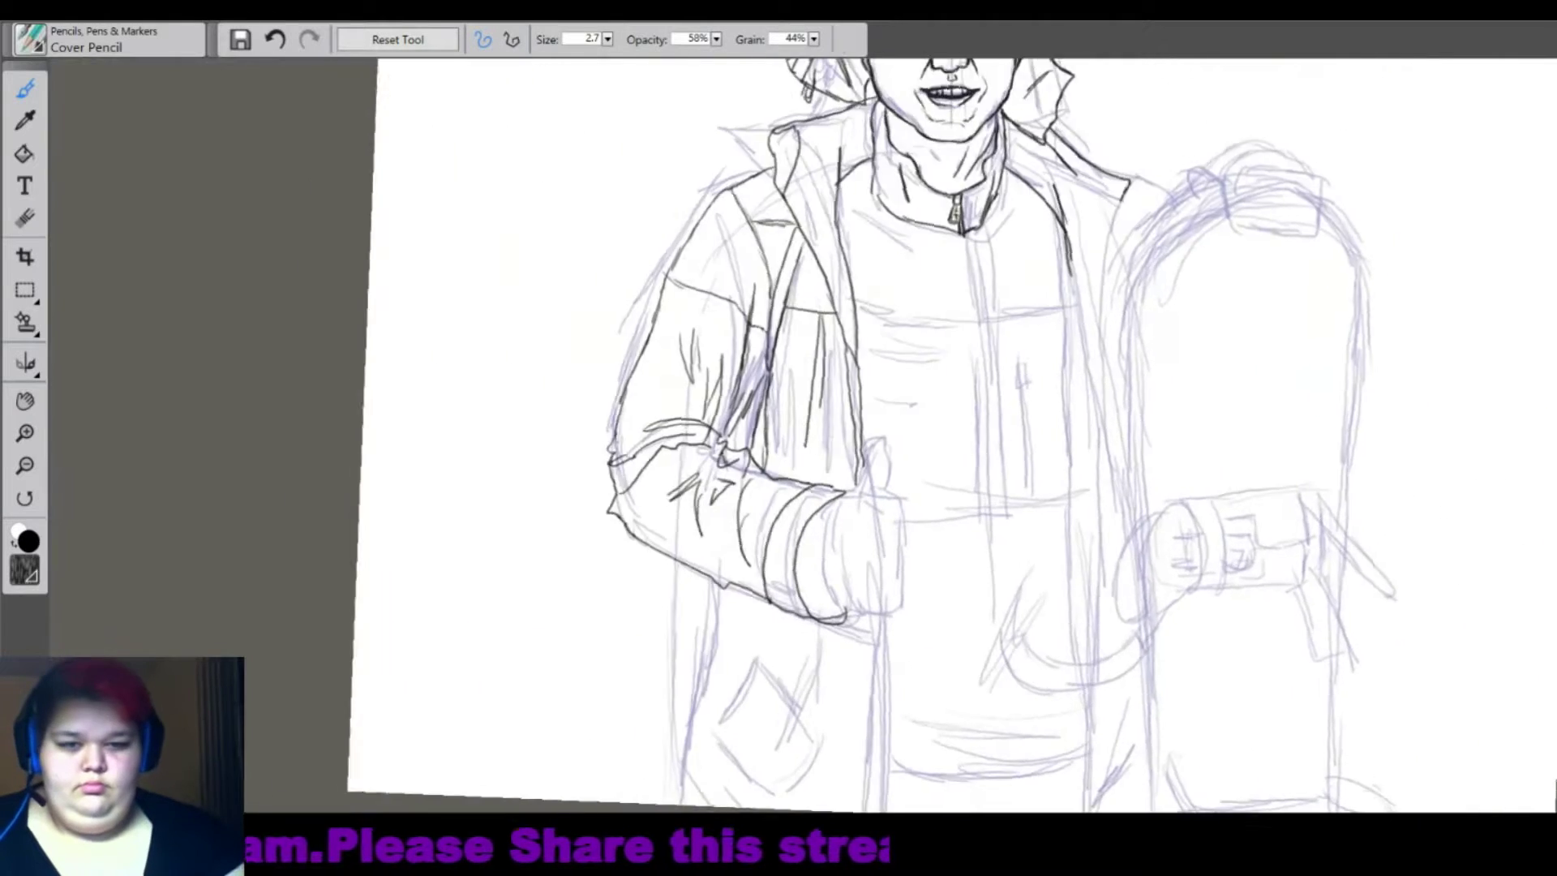
pyautogui.scroll(3, 730, 486)
pyautogui.scroll(2, 730, 486)
pyautogui.moveTo(685, 422)
pyautogui.mouseDown()
pyautogui.moveTo(736, 334)
pyautogui.moveTo(770, 396)
pyautogui.moveTo(730, 420)
pyautogui.mouseUp()
pyautogui.moveTo(717, 423); pyautogui.dragTo(814, 431)
pyautogui.moveTo(770, 388); pyautogui.dragTo(764, 417)
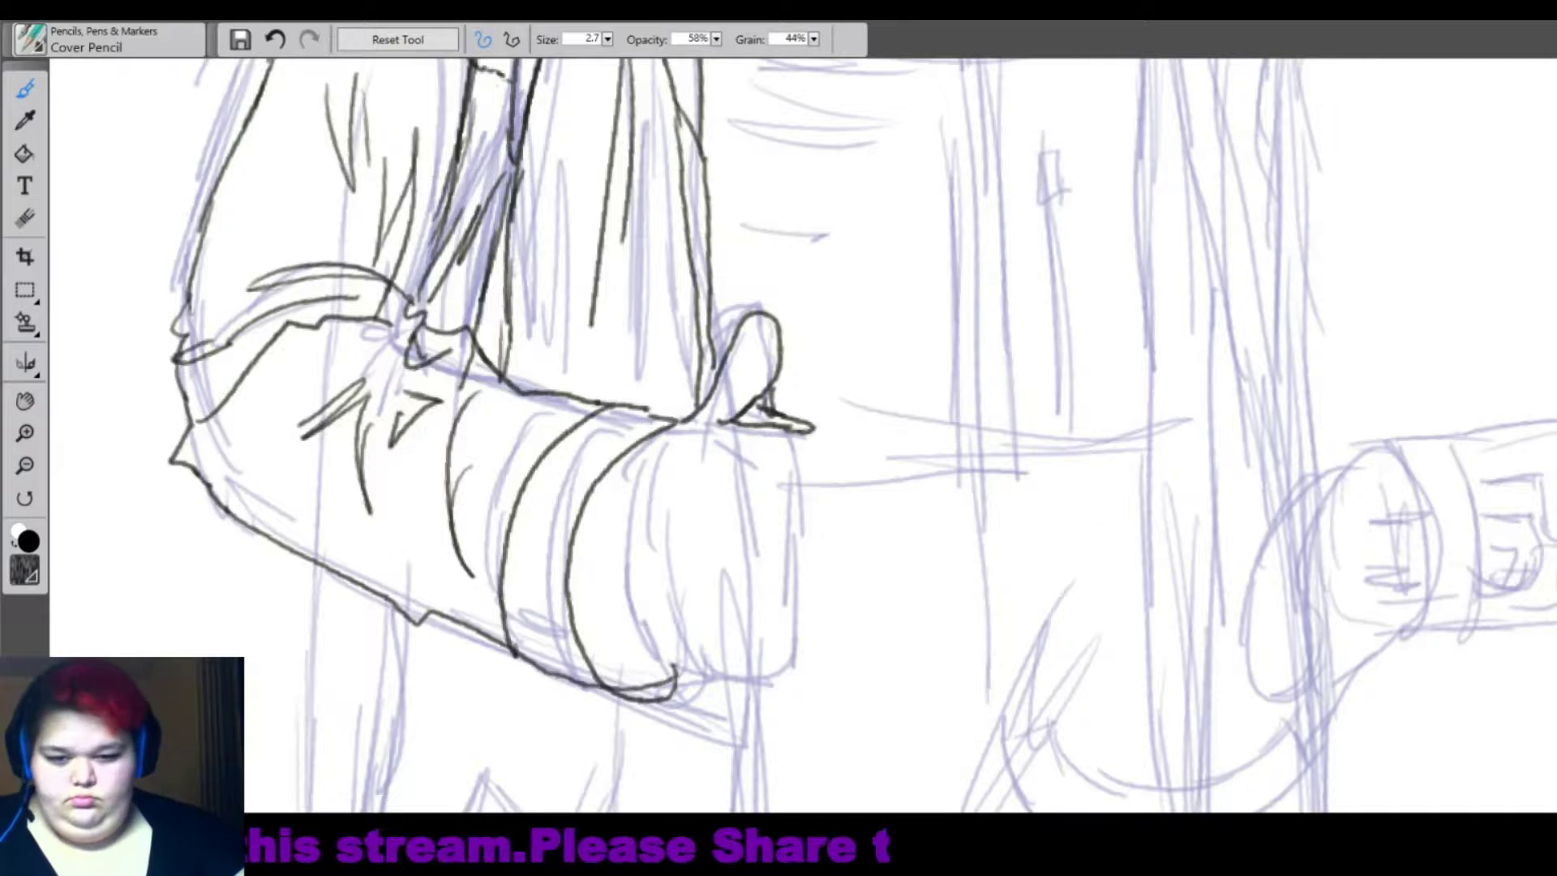
# Ink the thumbs-up fist's outline, its finger creases and the inside of the cuff.
pyautogui.moveTo(610, 614)
pyautogui.mouseDown()
pyautogui.moveTo(770, 676)
pyautogui.moveTo(801, 616)
pyautogui.mouseUp()
pyautogui.moveTo(836, 463); pyautogui.dragTo(798, 649)
pyautogui.moveTo(766, 491); pyautogui.dragTo(699, 511)
pyautogui.moveTo(750, 559); pyautogui.dragTo(697, 580)
pyautogui.moveTo(725, 612); pyautogui.dragTo(693, 644)
pyautogui.moveTo(620, 576); pyautogui.dragTo(567, 629)
# Ink the jacket's lower left part below the forearm, with its outer edge, front opening lines and pocket fold.
pyautogui.scroll(-2, 908, 450)
pyautogui.scroll(-2, 908, 450)
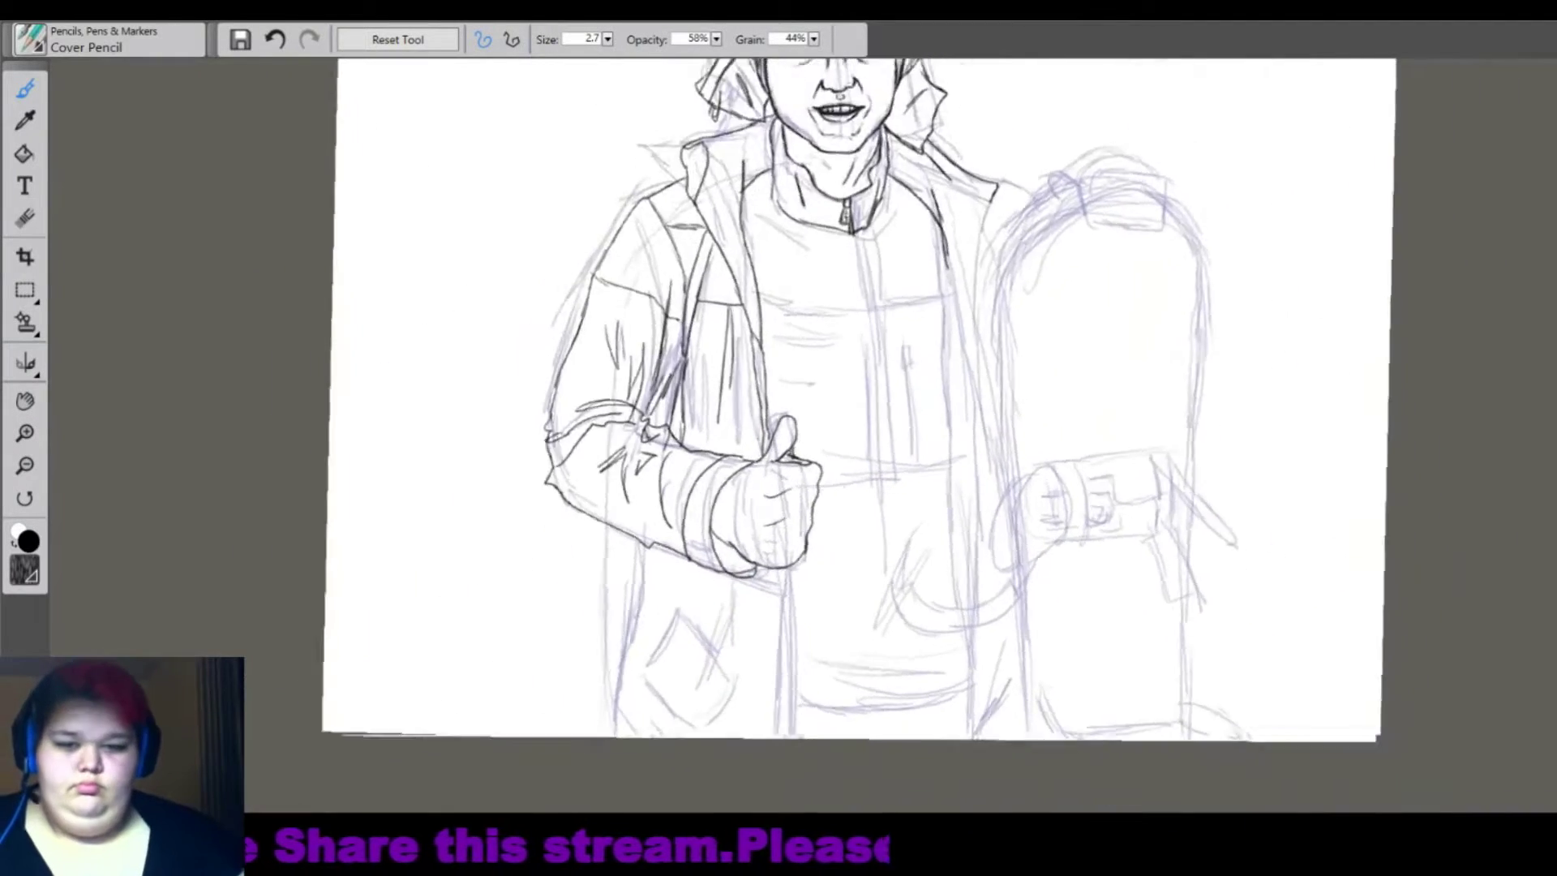
pyautogui.scroll(2, 908, 450)
pyautogui.moveTo(593, 427); pyautogui.dragTo(578, 653)
pyautogui.moveTo(578, 571); pyautogui.dragTo(608, 686)
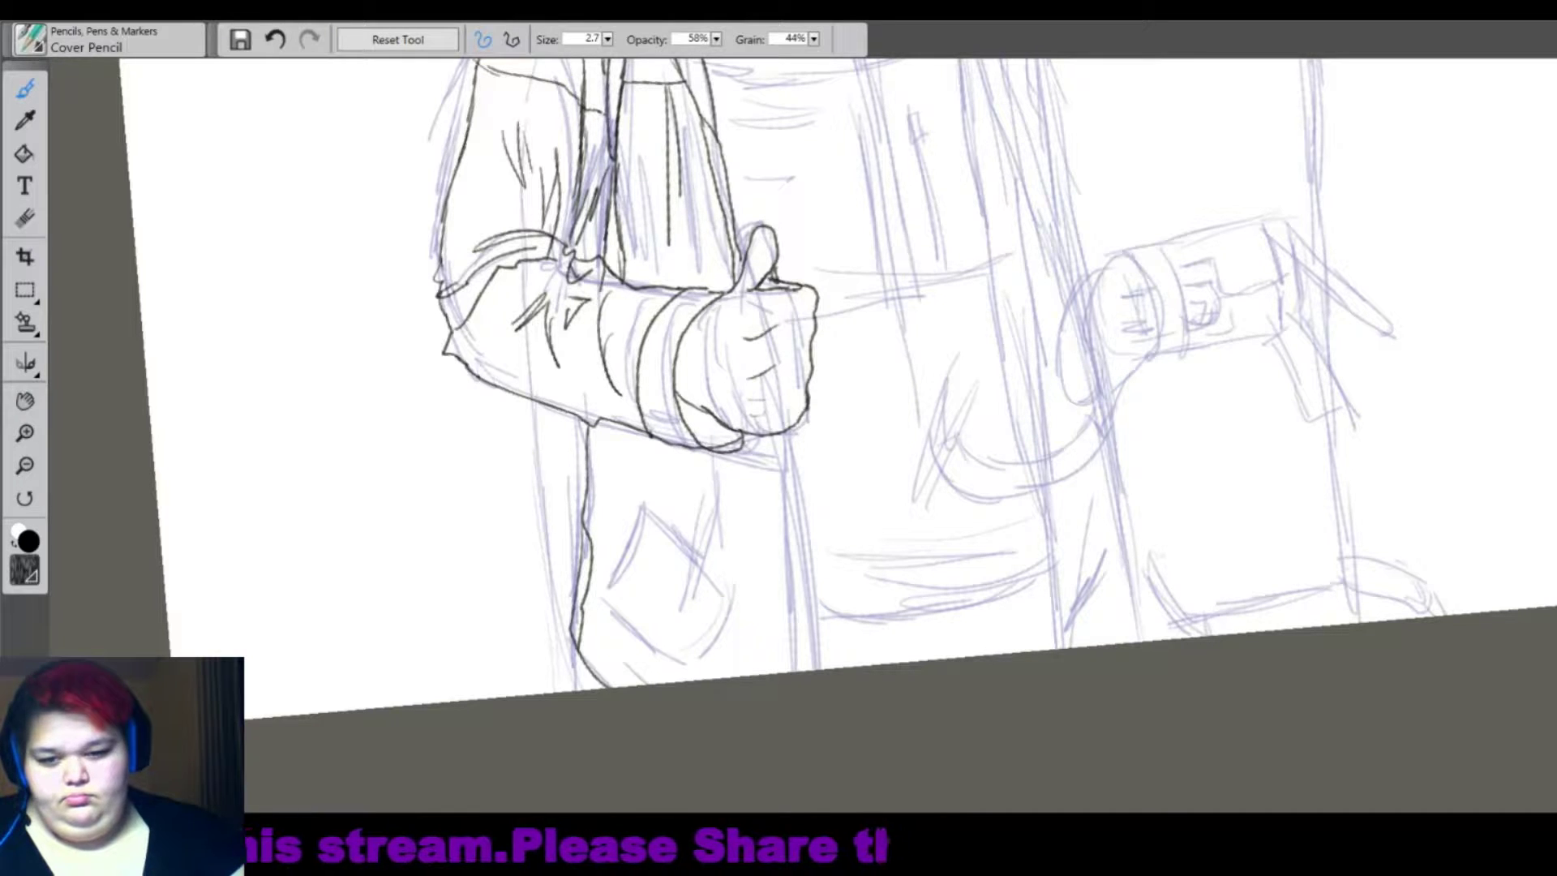
pyautogui.moveTo(578, 613); pyautogui.dragTo(633, 685)
pyautogui.moveTo(782, 435)
pyautogui.mouseDown()
pyautogui.moveTo(775, 672)
pyautogui.moveTo(799, 672)
pyautogui.mouseUp()
pyautogui.moveTo(718, 496); pyautogui.dragTo(654, 660)
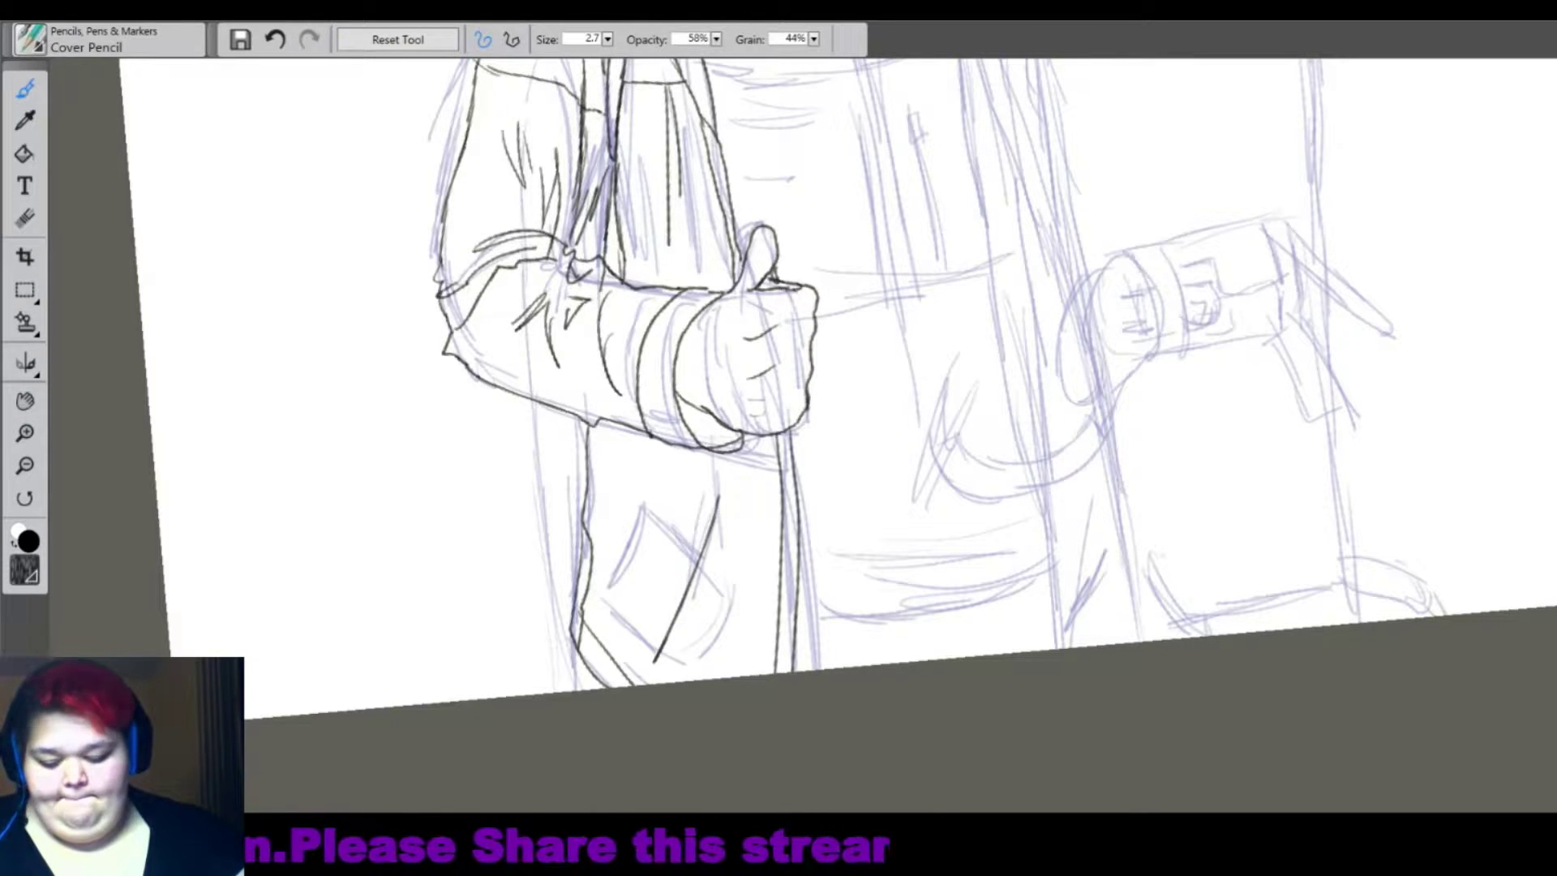
pyautogui.moveTo(757, 527); pyautogui.dragTo(753, 674)
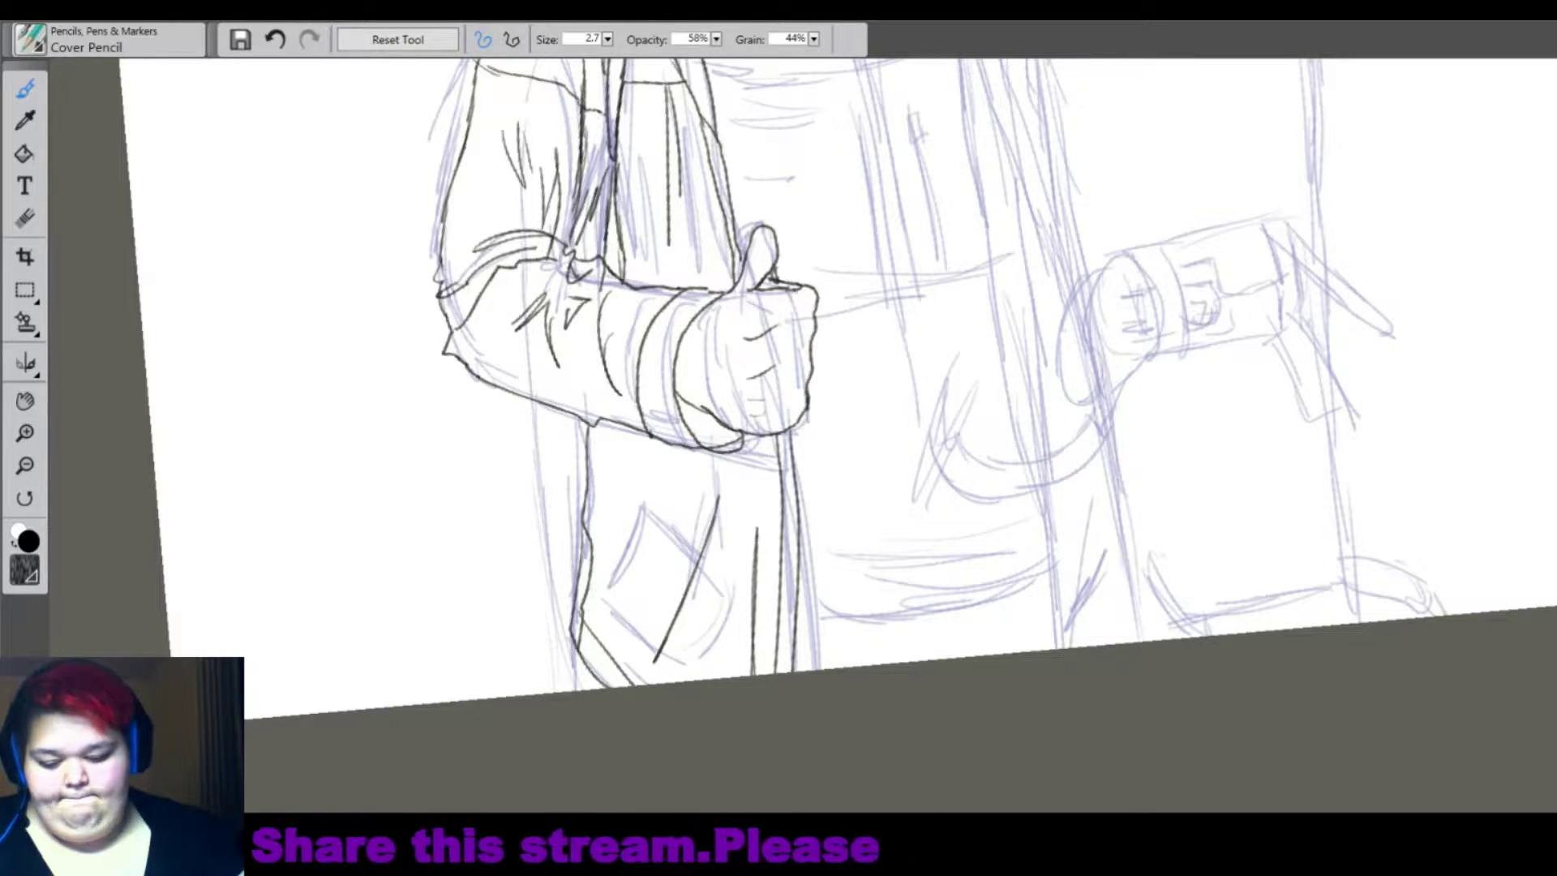
# Ink the shirt's central zipper lines below the collar and the horizontal seam across the chest.
pyautogui.hotkey('ctrl', '0')
pyautogui.scroll(3, 779, 406)
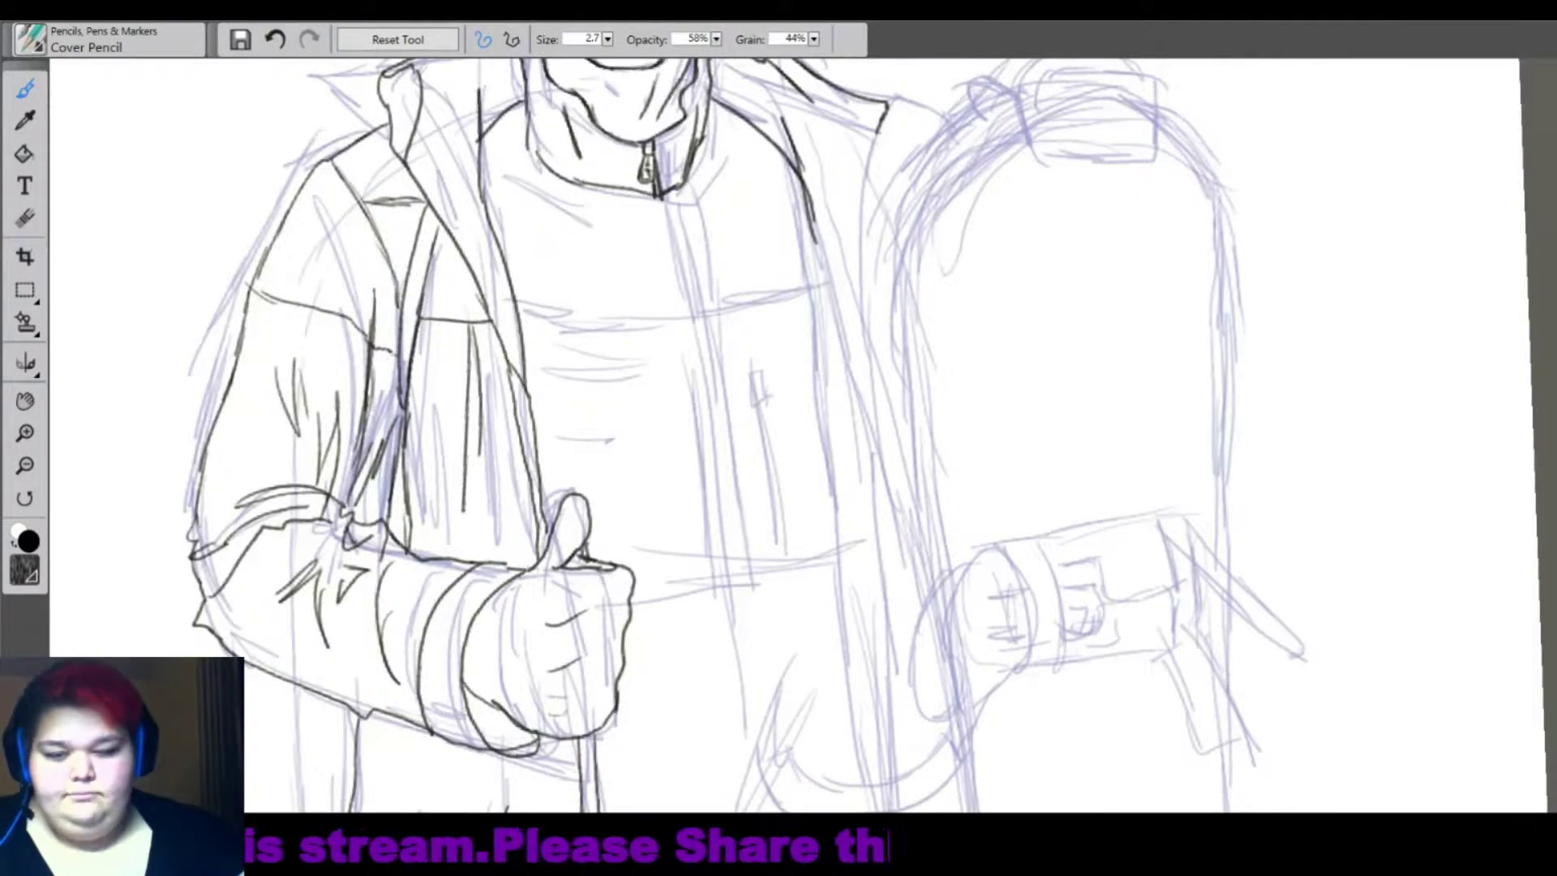
pyautogui.moveTo(654, 198)
pyautogui.mouseDown()
pyautogui.moveTo(721, 585)
pyautogui.moveTo(696, 345)
pyautogui.moveTo(724, 594)
pyautogui.mouseUp()
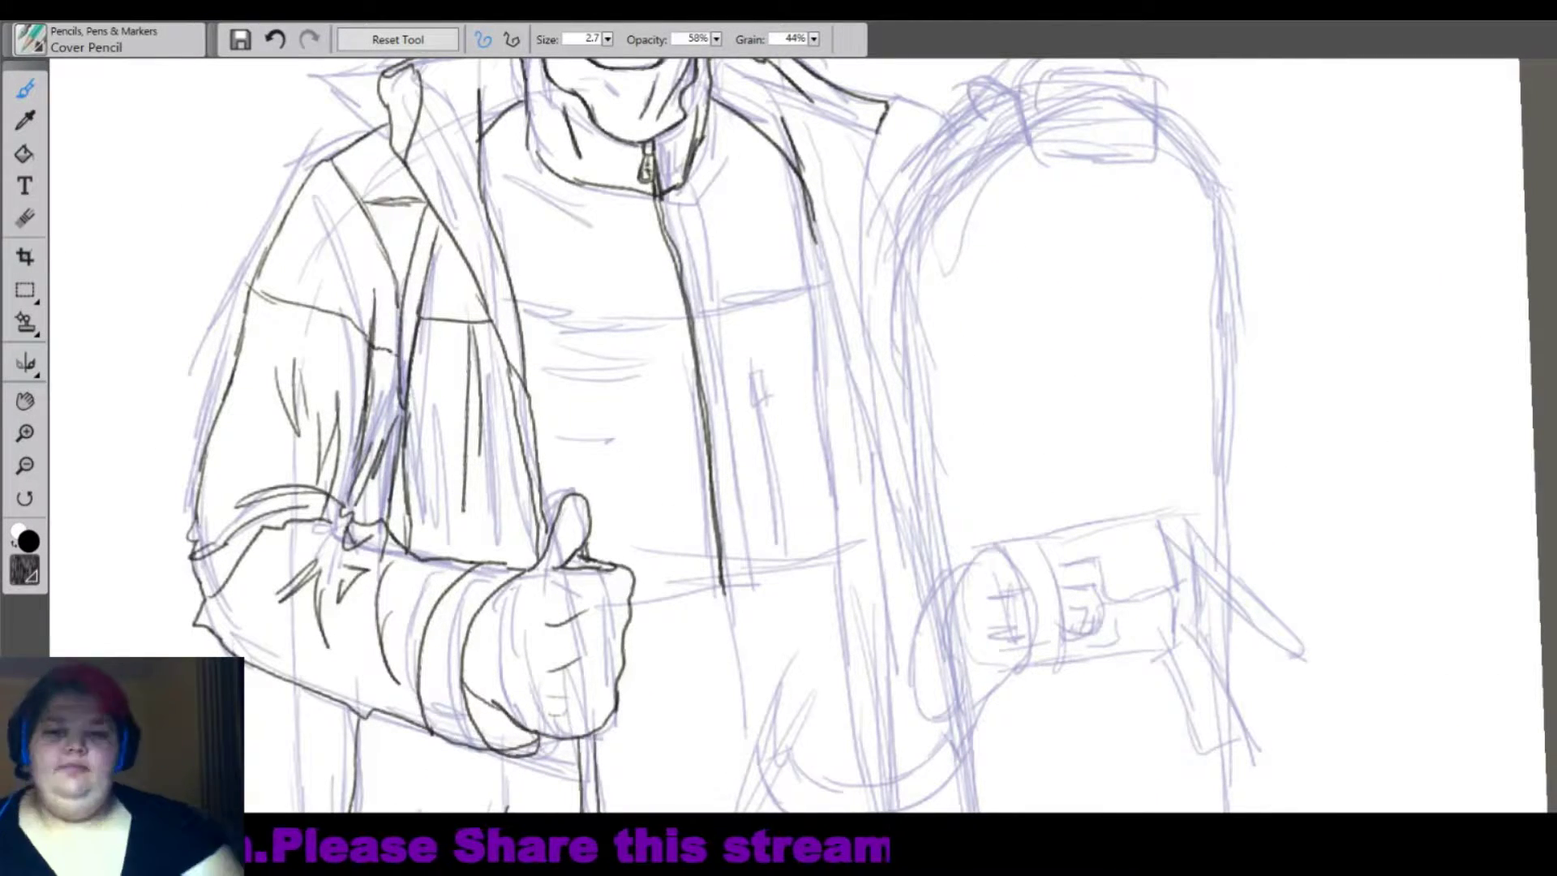
pyautogui.moveTo(536, 168)
pyautogui.mouseDown()
pyautogui.moveTo(612, 208)
pyautogui.moveTo(707, 177)
pyautogui.mouseUp()
pyautogui.moveTo(706, 117); pyautogui.dragTo(702, 180)
pyautogui.moveTo(520, 313)
pyautogui.mouseDown()
pyautogui.moveTo(700, 318)
pyautogui.moveTo(816, 280)
pyautogui.mouseUp()
pyautogui.moveTo(676, 195); pyautogui.dragTo(706, 316)
pyautogui.moveTo(644, 209); pyautogui.dragTo(675, 321)
# Ink the narrow vertical zipped pocket on the right side of the shirt.
pyautogui.moveTo(750, 376); pyautogui.dragTo(782, 542)
pyautogui.moveTo(760, 418); pyautogui.dragTo(788, 543)
pyautogui.moveTo(766, 375); pyautogui.dragTo(798, 545)
pyautogui.moveTo(756, 543); pyautogui.dragTo(801, 545)
pyautogui.moveTo(744, 378)
pyautogui.mouseDown()
pyautogui.moveTo(769, 543)
pyautogui.moveTo(762, 377)
pyautogui.mouseUp()
# Finish inking the shirt zipper's lower edges and the shirt hem beside the fist.
pyautogui.moveTo(721, 585)
pyautogui.mouseDown()
pyautogui.moveTo(827, 564)
pyautogui.moveTo(723, 449)
pyautogui.mouseUp()
pyautogui.moveTo(729, 523); pyautogui.dragTo(719, 431)
pyautogui.moveTo(716, 408); pyautogui.dragTo(699, 324)
pyautogui.moveTo(688, 390)
pyautogui.mouseDown()
pyautogui.moveTo(672, 324)
pyautogui.moveTo(703, 585)
pyautogui.mouseUp()
pyautogui.moveTo(663, 610)
pyautogui.mouseDown()
pyautogui.moveTo(726, 577)
pyautogui.moveTo(612, 615)
pyautogui.mouseUp()
# Ink the open jacket's right edges down to its lower corner and the curved waistline below the shirt.
pyautogui.moveTo(811, 221); pyautogui.dragTo(817, 352)
pyautogui.moveTo(802, 312); pyautogui.dragTo(844, 608)
pyautogui.moveTo(810, 486); pyautogui.dragTo(736, 336)
pyautogui.moveTo(746, 432); pyautogui.dragTo(788, 766)
pyautogui.moveTo(848, 659); pyautogui.dragTo(796, 756)
pyautogui.moveTo(808, 235); pyautogui.dragTo(768, 470)
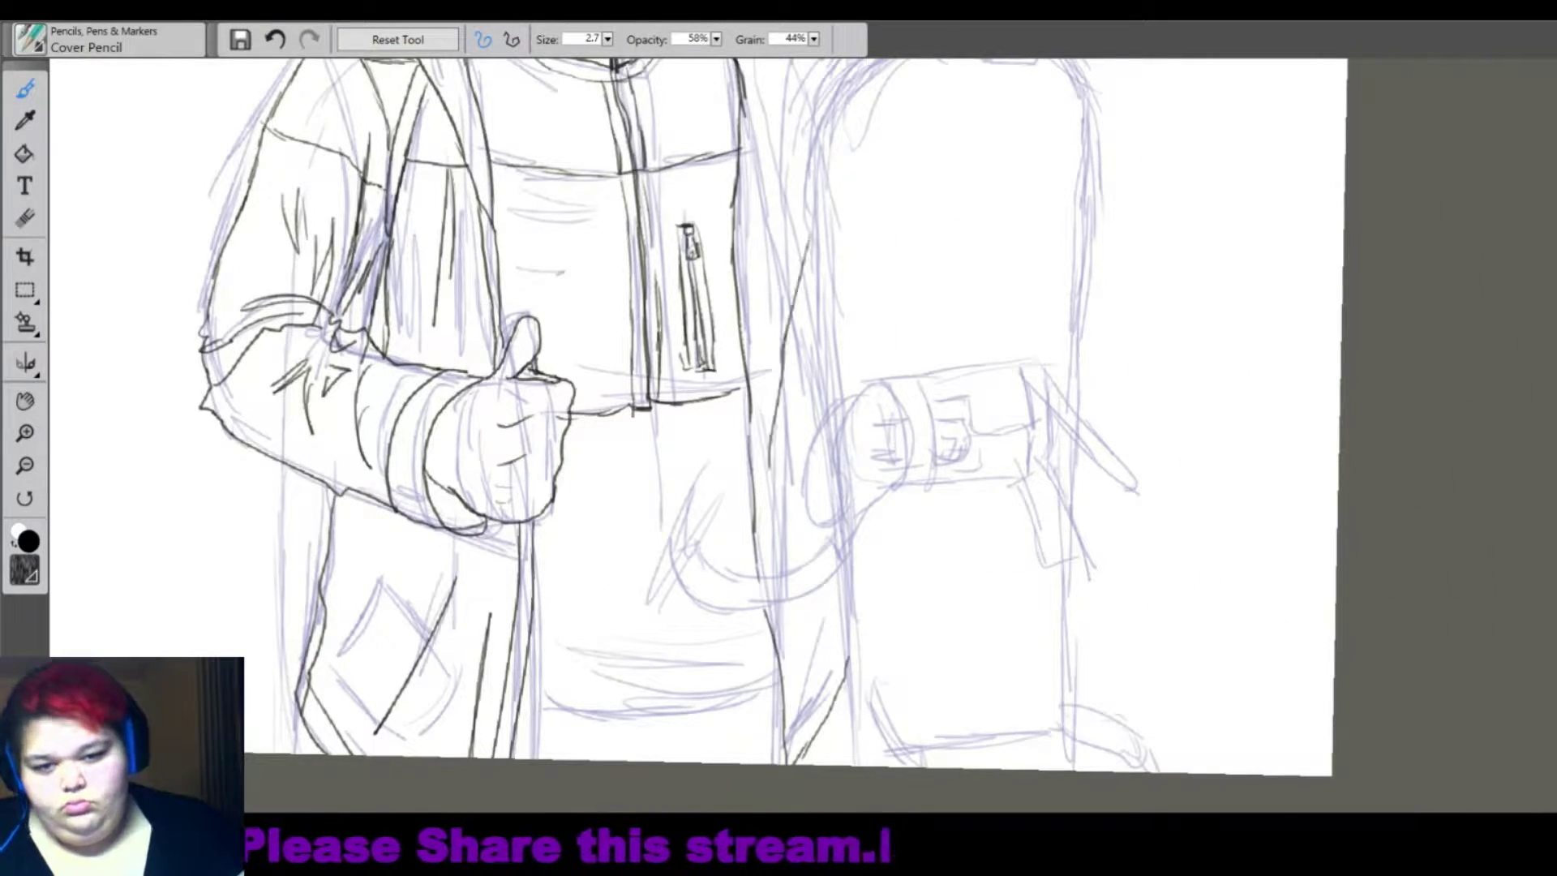
pyautogui.moveTo(827, 614); pyautogui.dragTo(813, 696)
pyautogui.moveTo(523, 693); pyautogui.dragTo(734, 707)
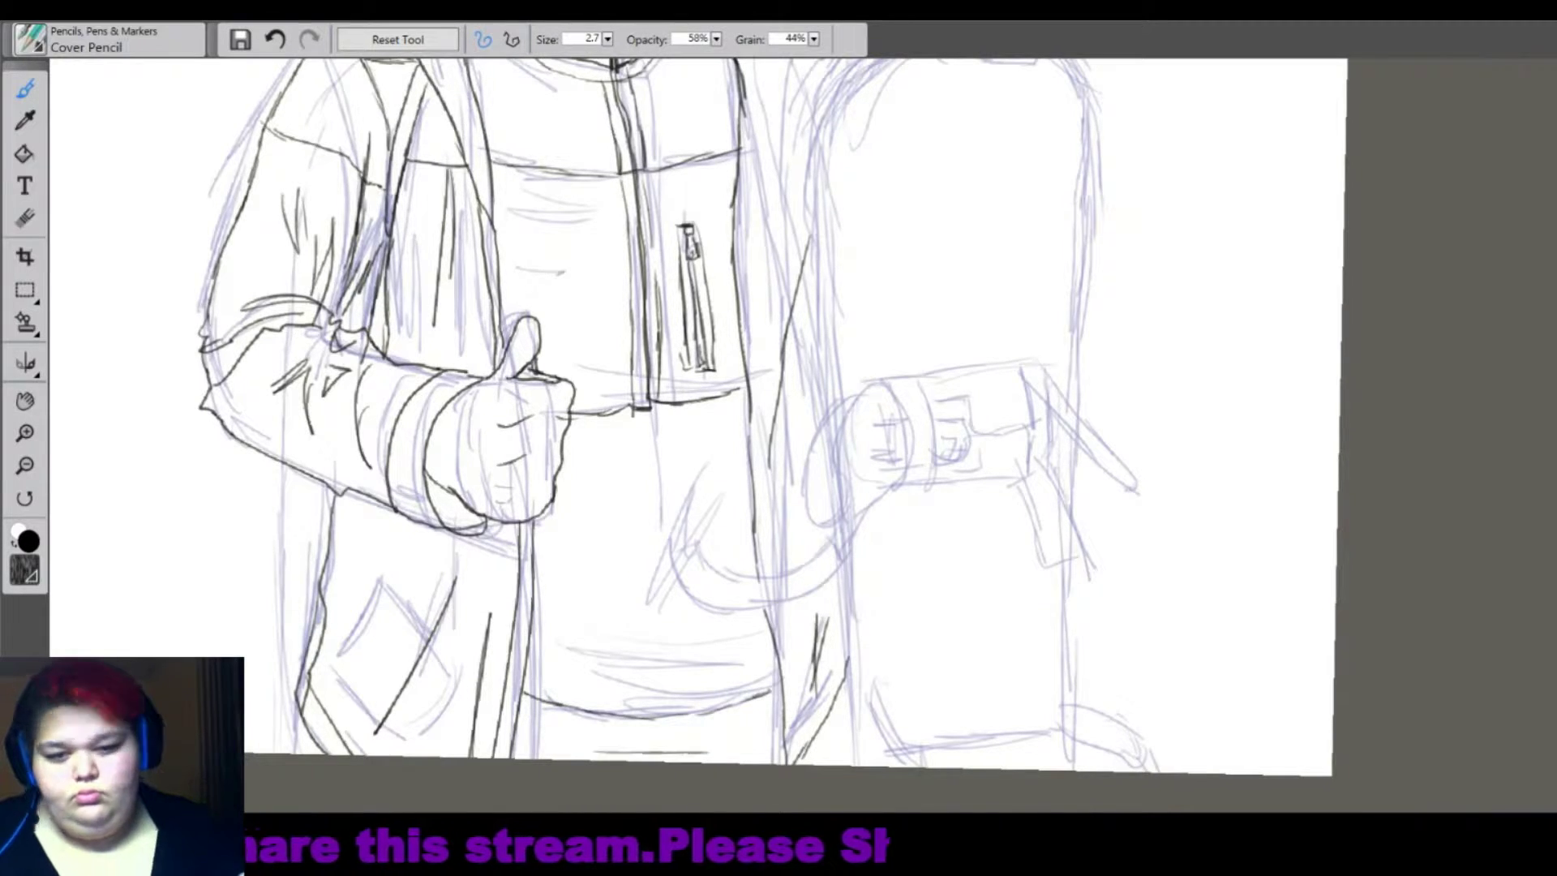
# Ink the hand gripping the top of the snowboard, with its thumb and four fingers.
pyautogui.hotkey('ctrl', '0')
pyautogui.hotkey('ctrl', '+')
pyautogui.hotkey('ctrl', '+')
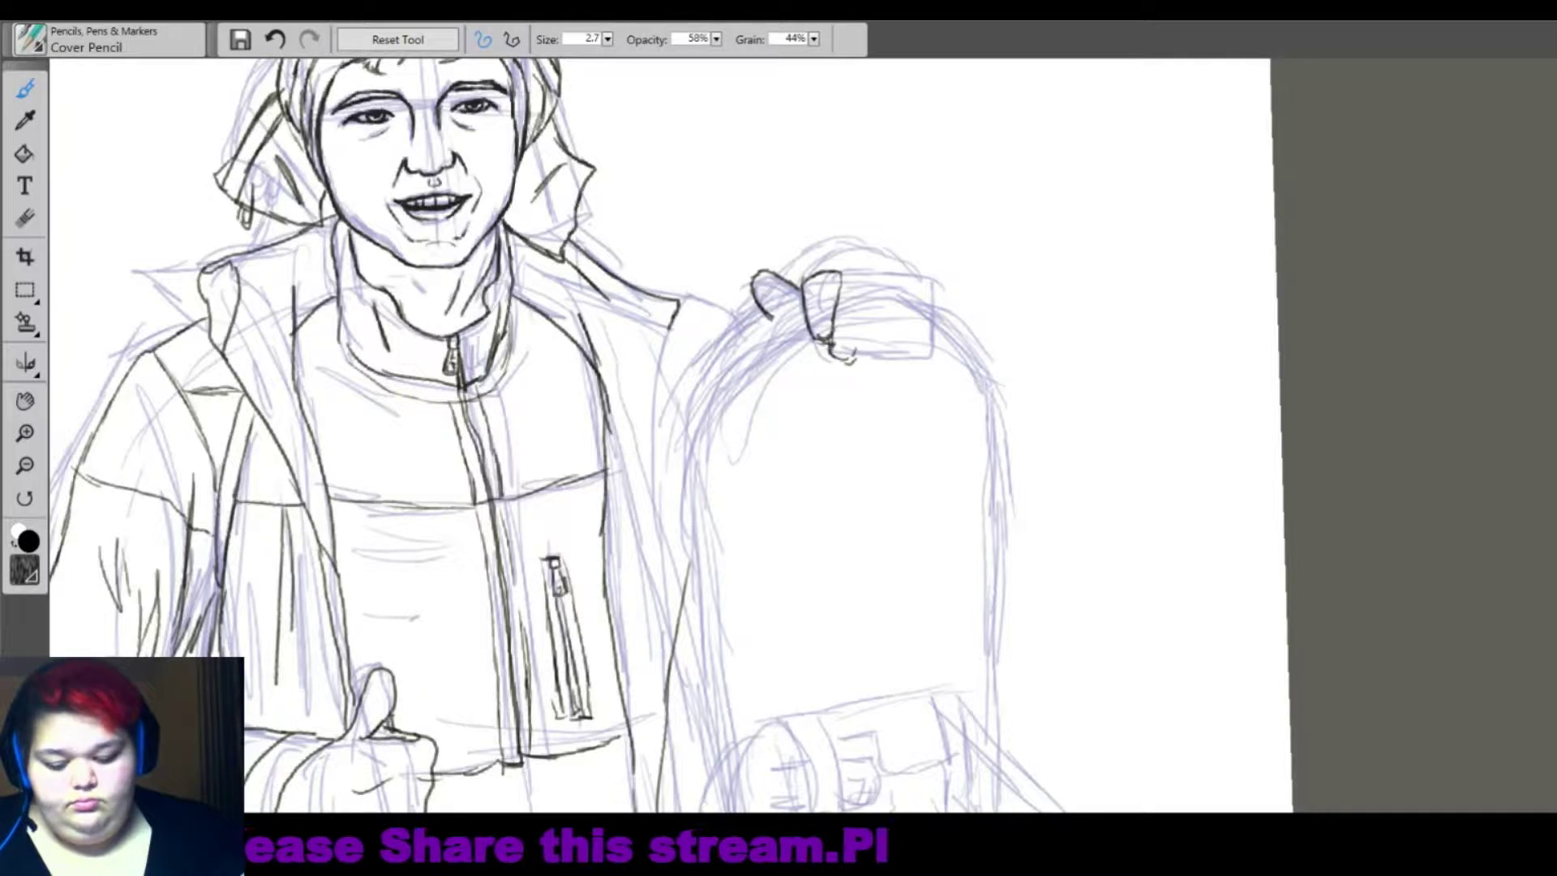
pyautogui.moveTo(869, 274); pyautogui.dragTo(858, 349)
pyautogui.moveTo(848, 336); pyautogui.dragTo(865, 357)
pyautogui.moveTo(864, 272); pyautogui.dragTo(887, 263)
pyautogui.moveTo(887, 262); pyautogui.dragTo(877, 347)
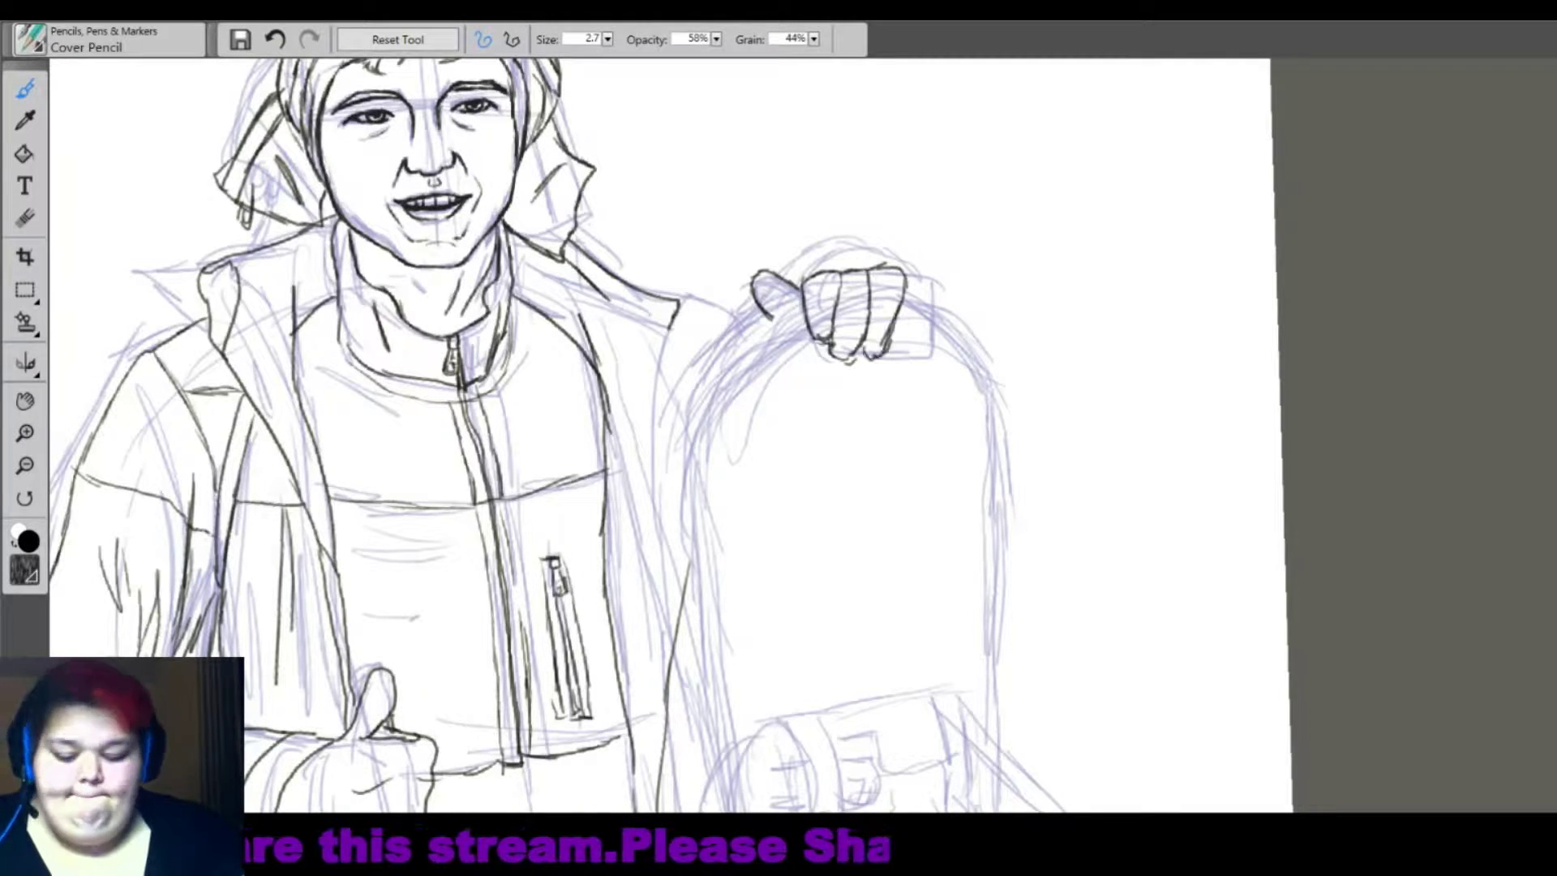
pyautogui.moveTo(923, 280); pyautogui.dragTo(928, 341)
pyautogui.moveTo(905, 305); pyautogui.dragTo(925, 347)
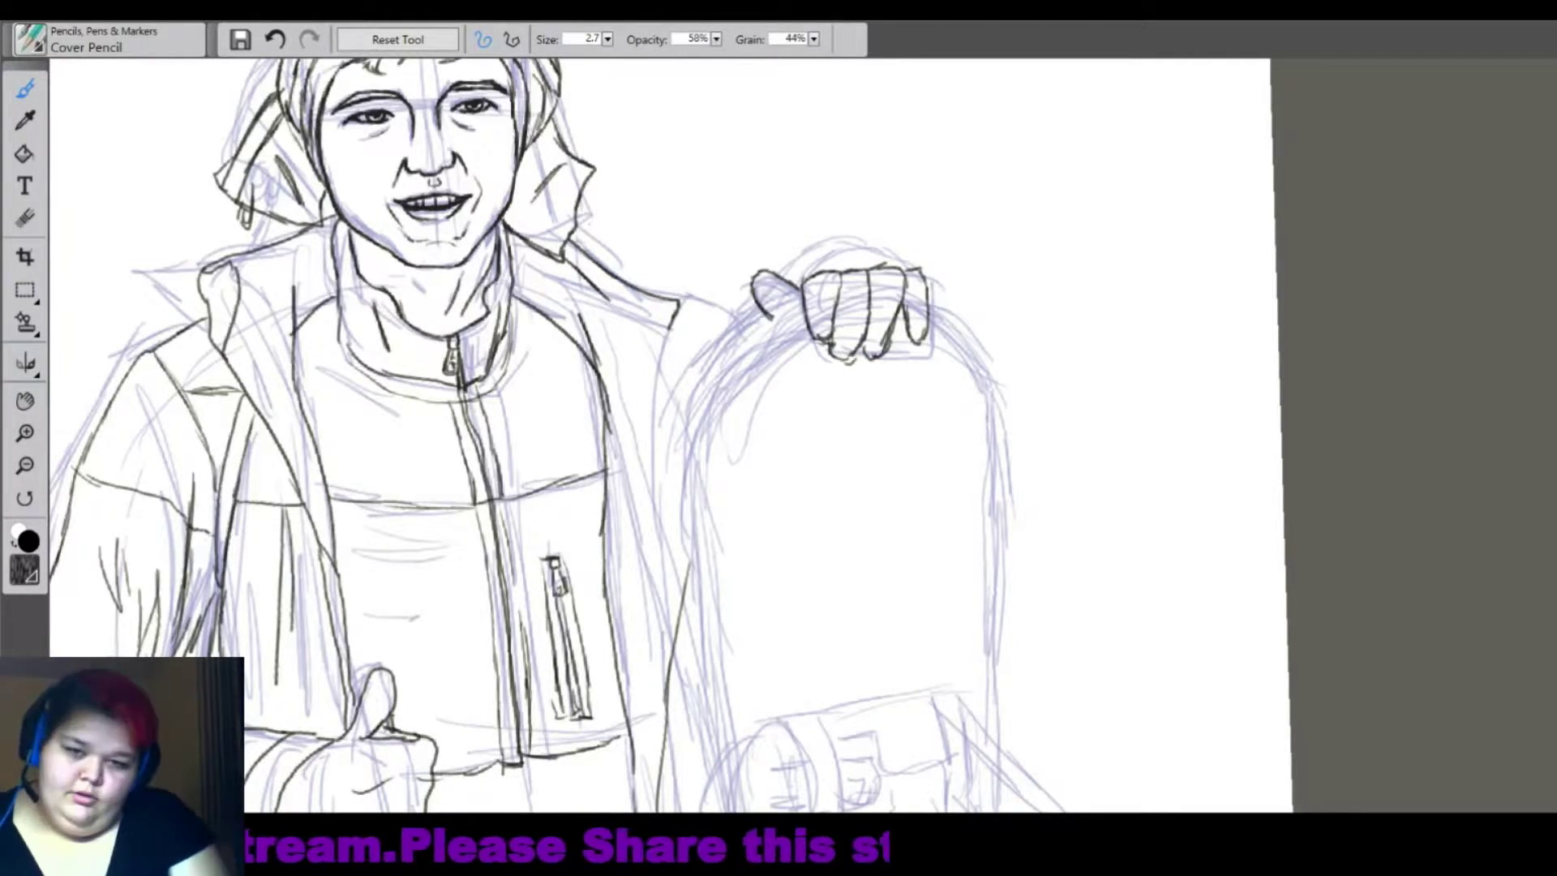
# Ink the snowboard binding's curved left rim and its top strap edge with a row of small holes.
pyautogui.moveTo(801, 307)
pyautogui.mouseDown()
pyautogui.moveTo(694, 394)
pyautogui.moveTo(680, 449)
pyautogui.moveTo(693, 750)
pyautogui.mouseUp()
pyautogui.moveTo(707, 645); pyautogui.dragTo(691, 777)
pyautogui.moveTo(730, 568); pyautogui.dragTo(487, 243)
pyautogui.moveTo(669, 146)
pyautogui.mouseDown()
pyautogui.moveTo(641, 183)
pyautogui.moveTo(696, 301)
pyautogui.mouseUp()
pyautogui.moveTo(638, 156)
pyautogui.mouseDown()
pyautogui.moveTo(591, 203)
pyautogui.moveTo(688, 312)
pyautogui.mouseUp()
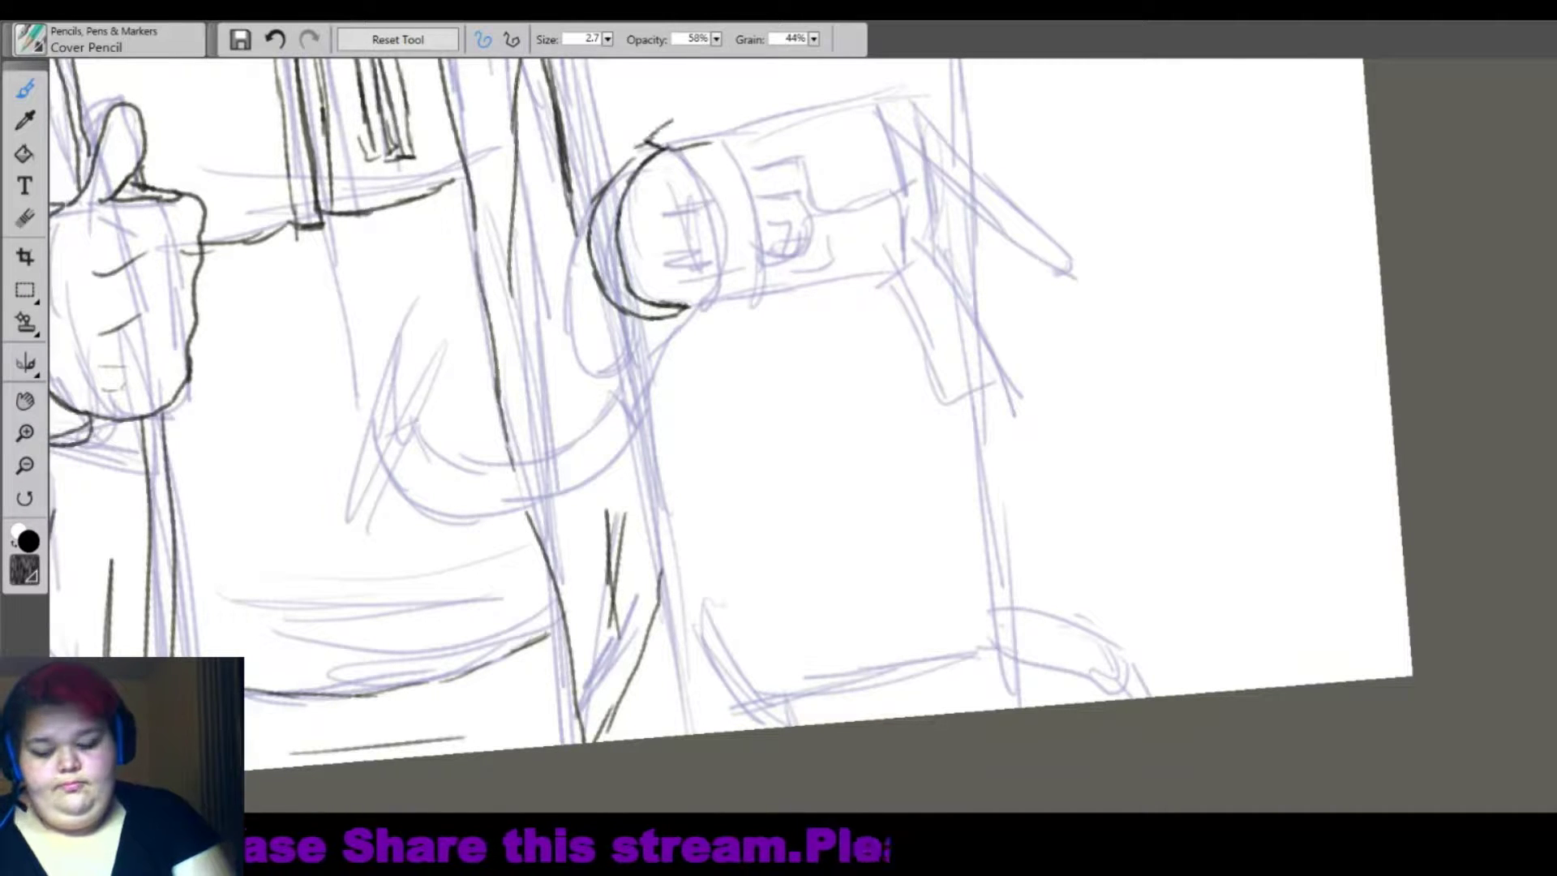
pyautogui.moveTo(671, 129)
pyautogui.mouseDown()
pyautogui.moveTo(911, 88)
pyautogui.moveTo(801, 89)
pyautogui.moveTo(877, 71)
pyautogui.mouseUp()
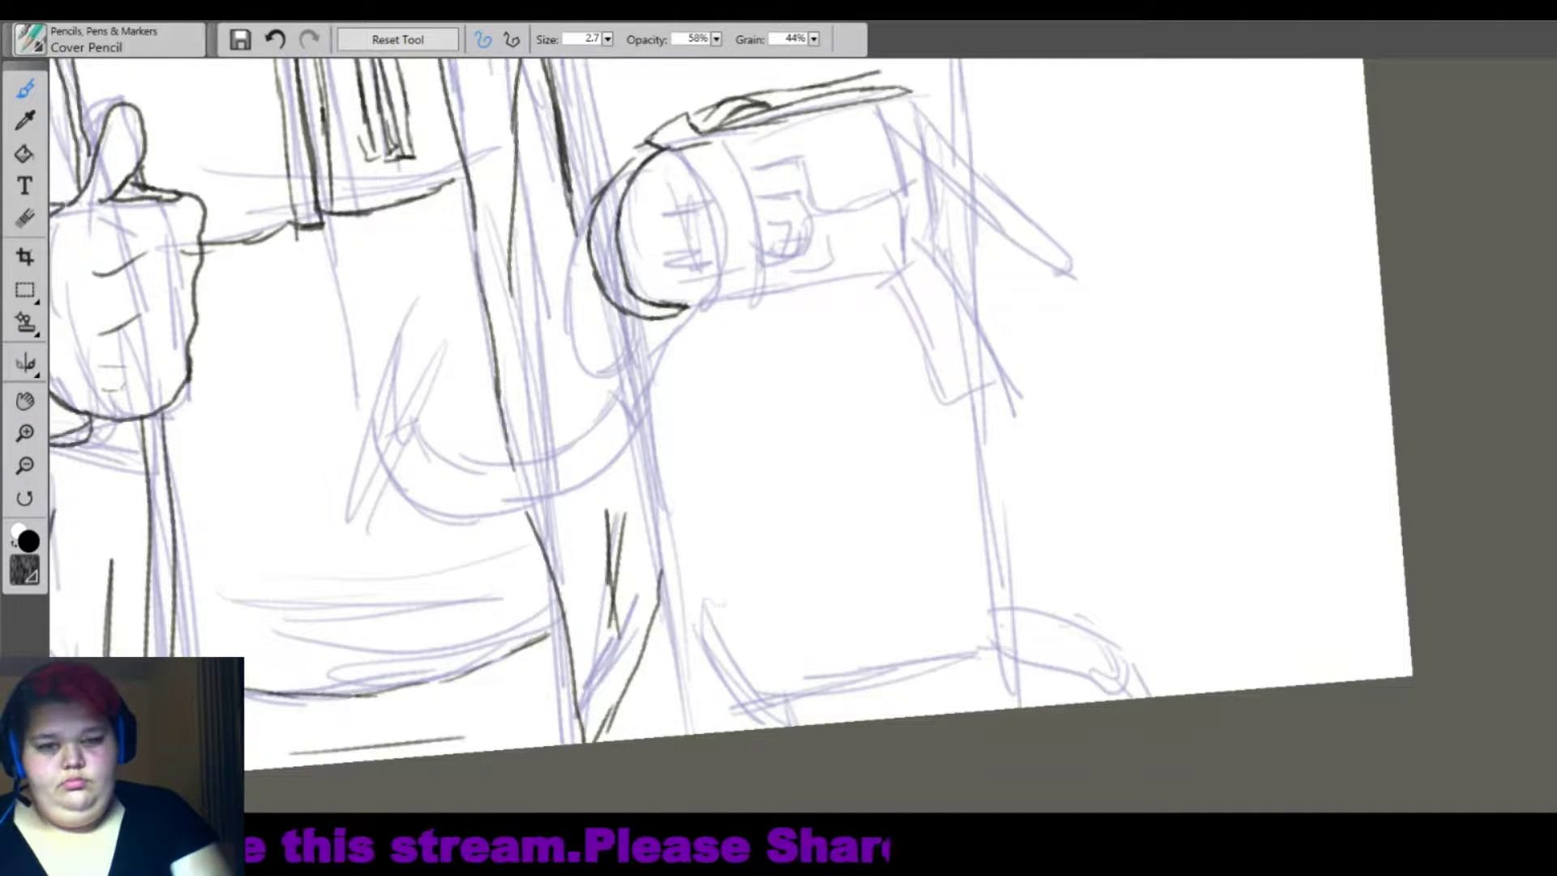
pyautogui.moveTo(795, 98)
pyautogui.mouseDown()
pyautogui.moveTo(865, 84)
pyautogui.moveTo(939, 123)
pyautogui.mouseUp()
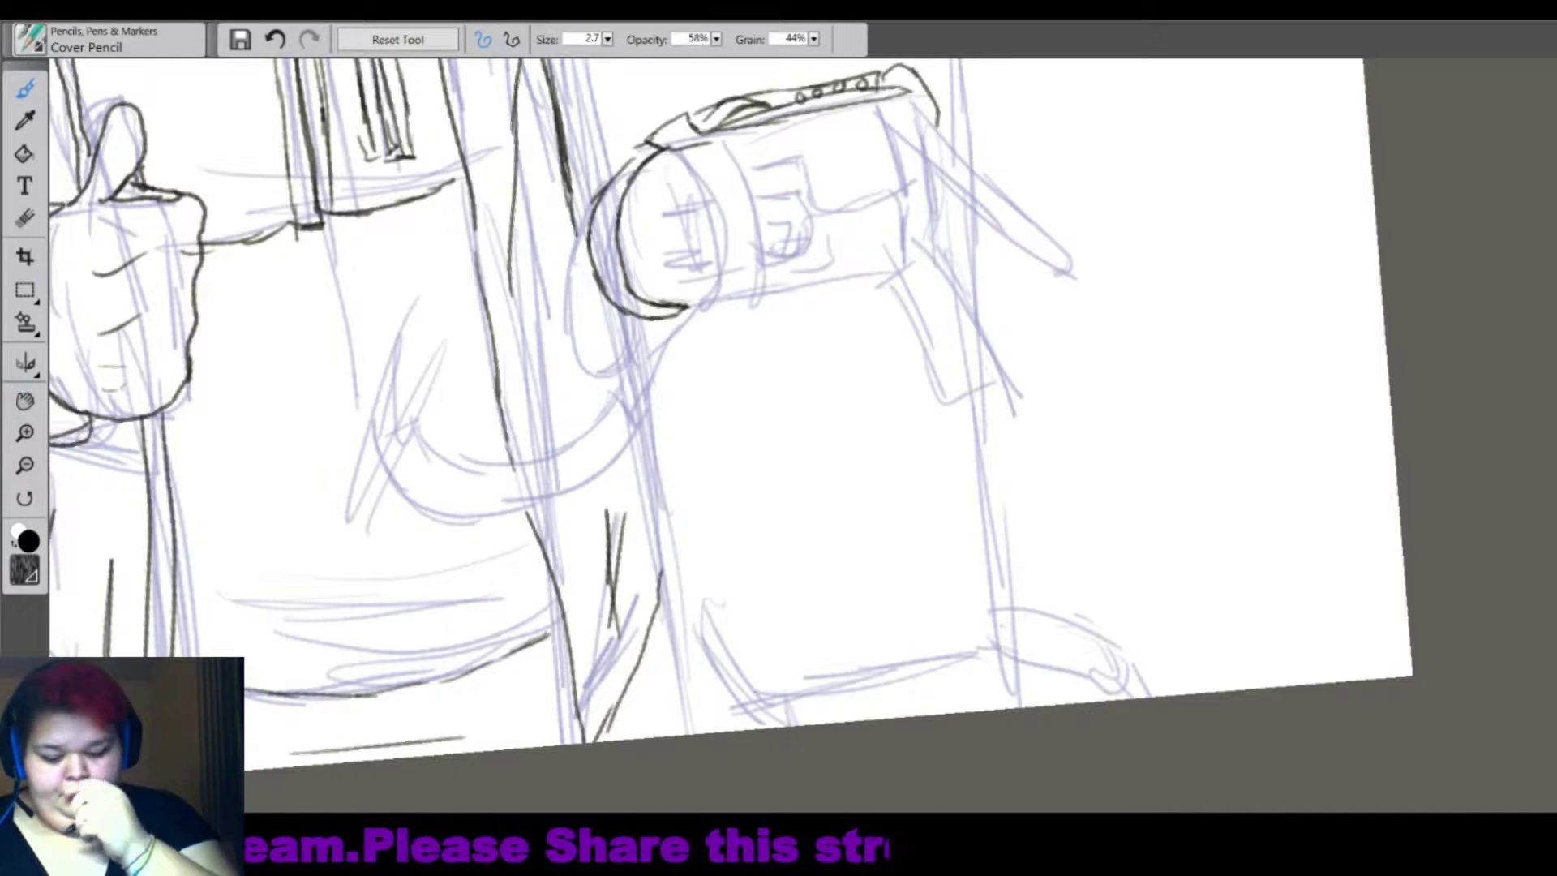
# Ink the binding's long curved strap from its loose end with the fastener up to the binding's lower edge.
pyautogui.moveTo(778, 437)
pyautogui.mouseDown()
pyautogui.moveTo(904, 487)
pyautogui.moveTo(884, 490)
pyautogui.mouseUp()
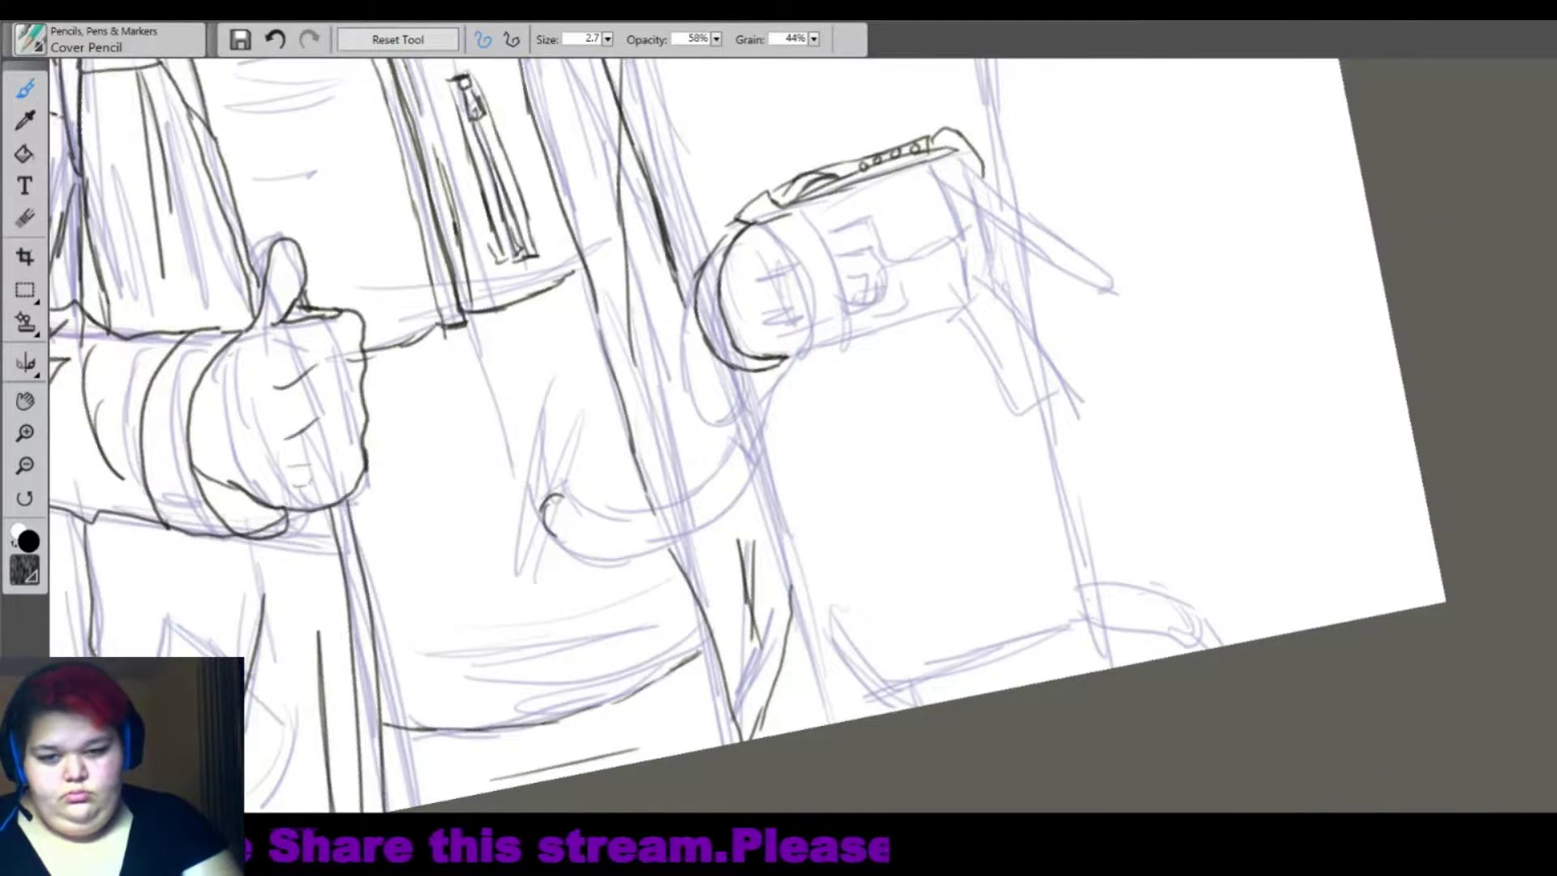
pyautogui.moveTo(551, 501)
pyautogui.mouseDown()
pyautogui.moveTo(742, 470)
pyautogui.moveTo(693, 497)
pyautogui.moveTo(571, 504)
pyautogui.moveTo(559, 535)
pyautogui.moveTo(542, 531)
pyautogui.moveTo(558, 548)
pyautogui.mouseUp()
pyautogui.moveTo(786, 394); pyautogui.dragTo(754, 454)
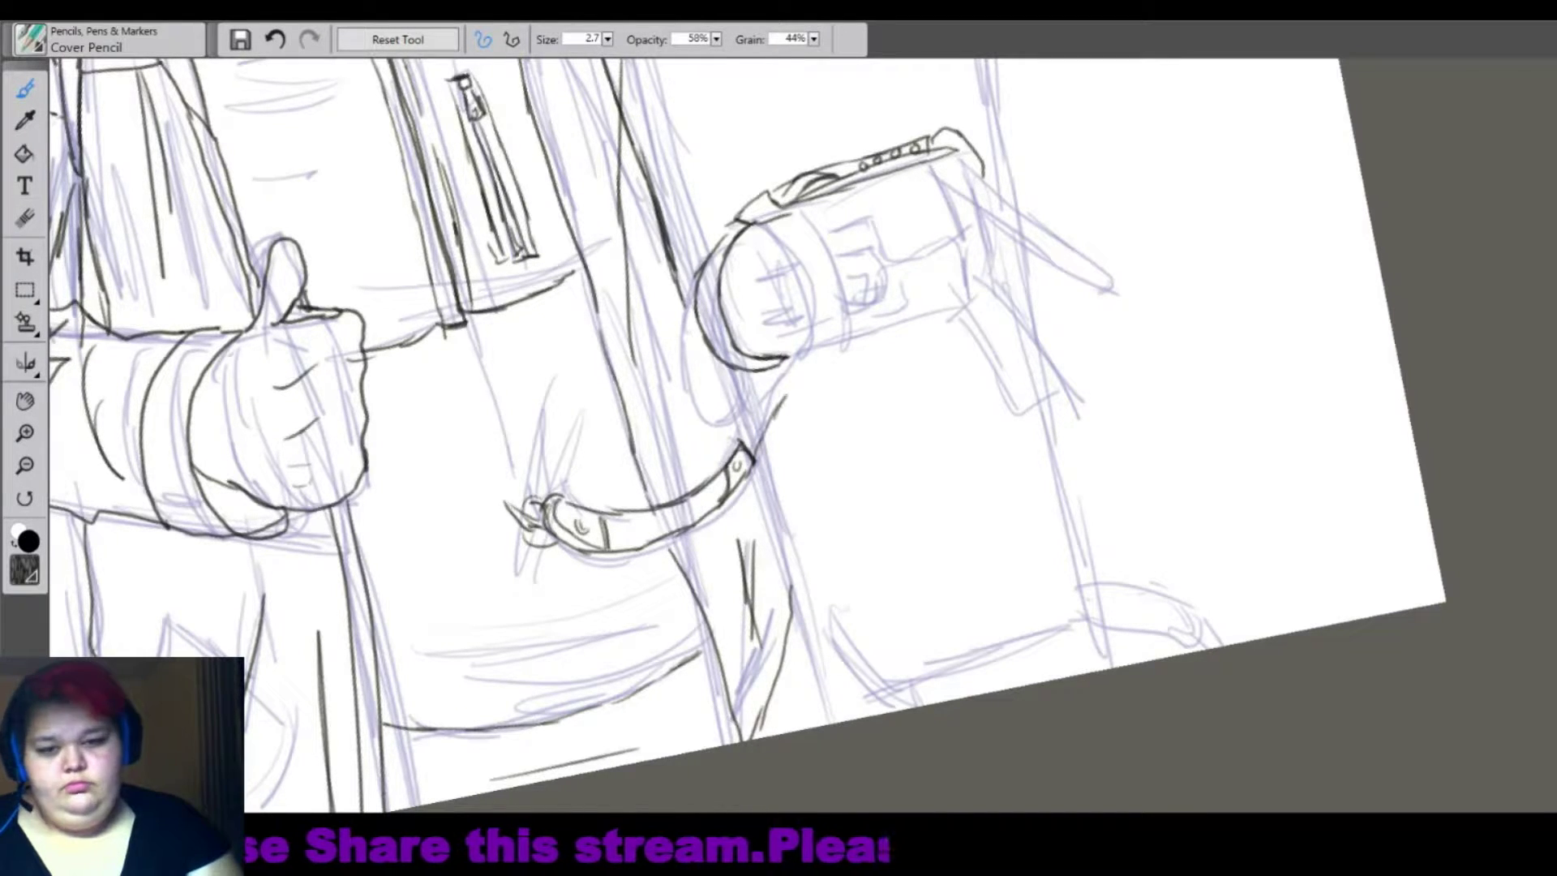
pyautogui.moveTo(813, 354); pyautogui.dragTo(743, 452)
# Ink the binding's curved band and square buckle, plus the straight strap flap extending diagonally from its upper right corner.
pyautogui.moveTo(766, 229); pyautogui.dragTo(798, 359)
pyautogui.moveTo(803, 213)
pyautogui.mouseDown()
pyautogui.moveTo(843, 350)
pyautogui.moveTo(873, 251)
pyautogui.moveTo(851, 306)
pyautogui.mouseUp()
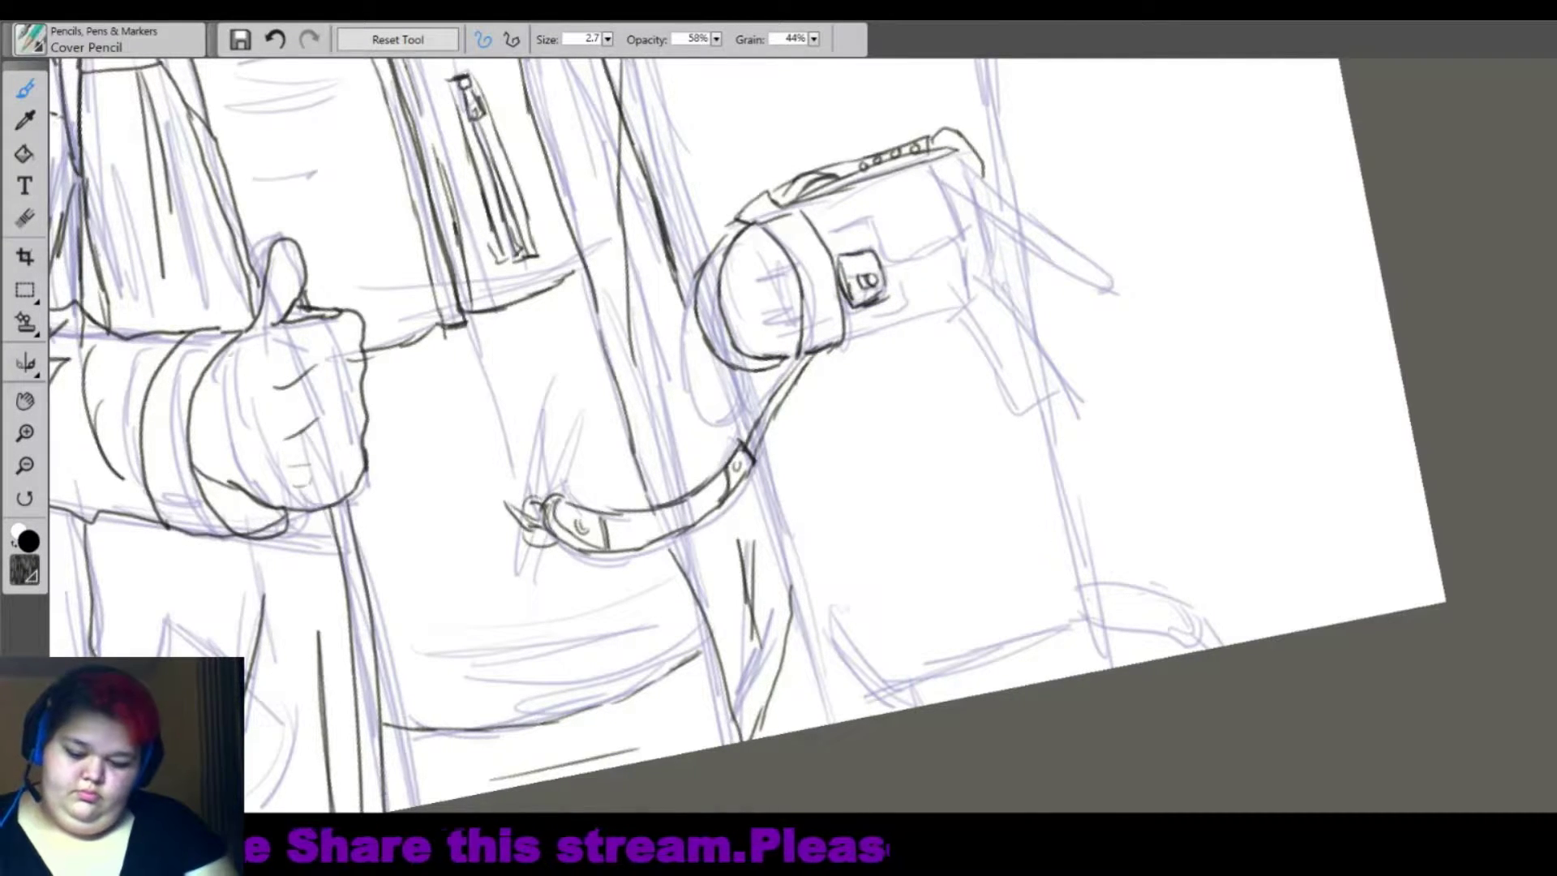
pyautogui.moveTo(874, 258); pyautogui.dragTo(919, 243)
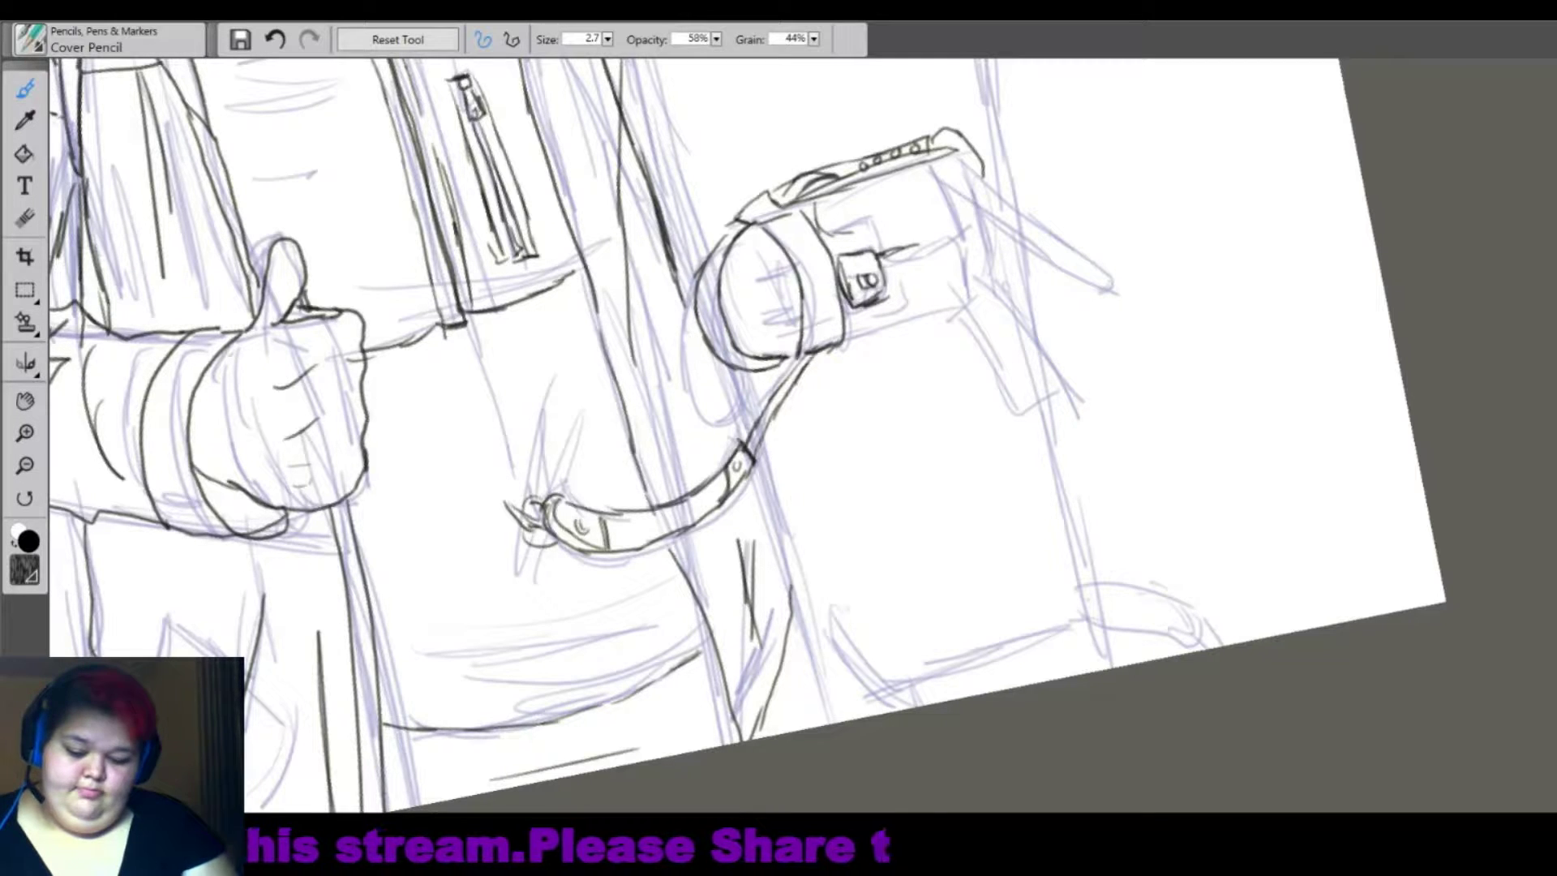
pyautogui.moveTo(930, 172); pyautogui.dragTo(1095, 301)
pyautogui.moveTo(1106, 282); pyautogui.dragTo(961, 161)
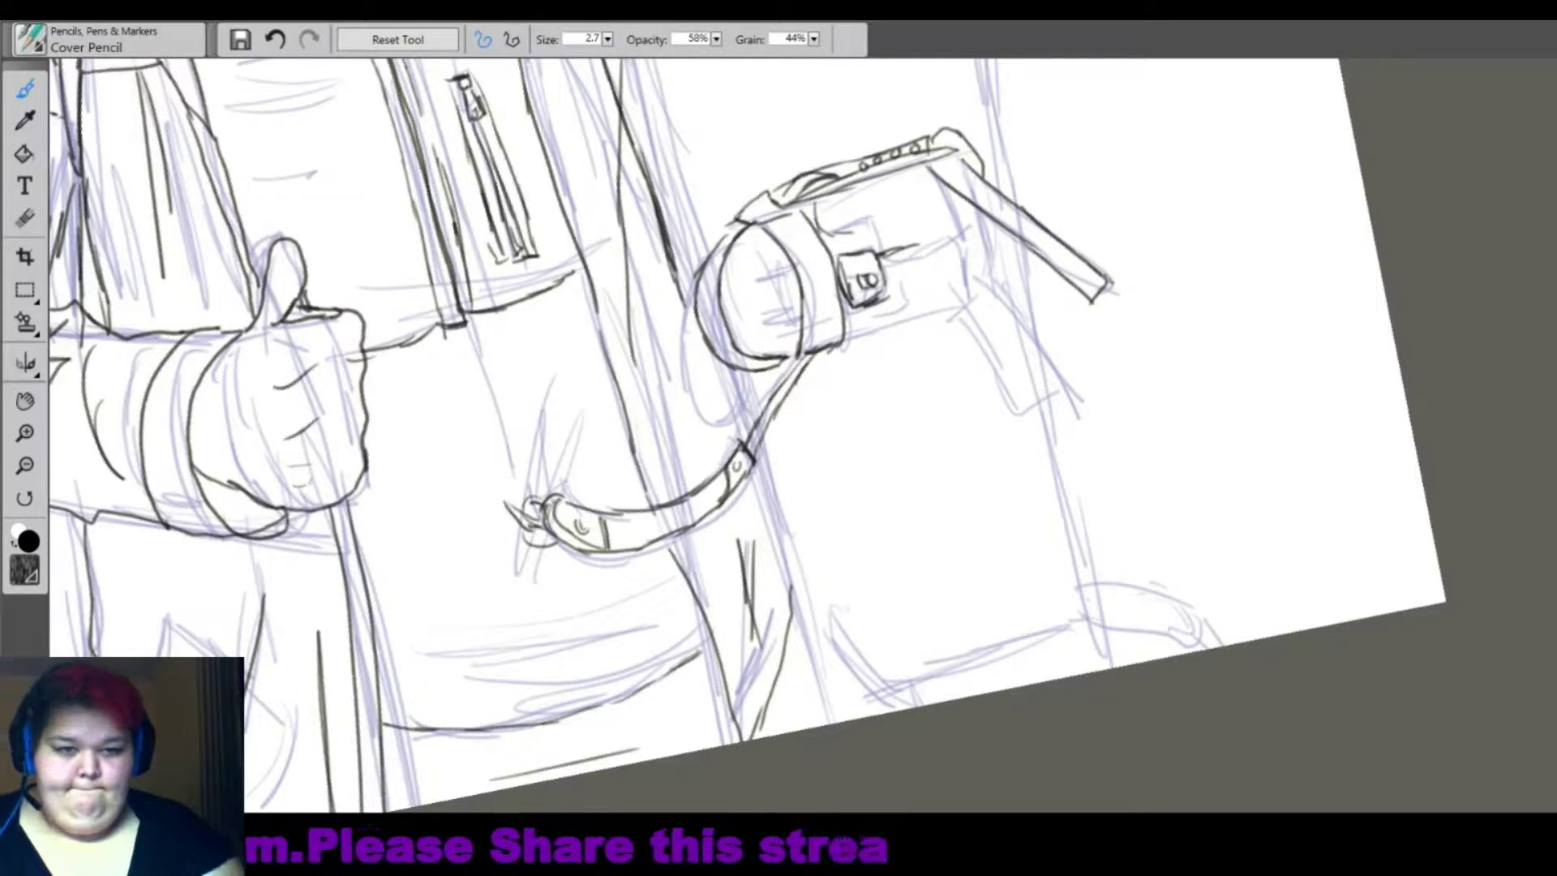
# Ink the short strap below the binding's right corner, with its inner ridge details and rounded tip.
pyautogui.moveTo(965, 295); pyautogui.dragTo(1086, 414)
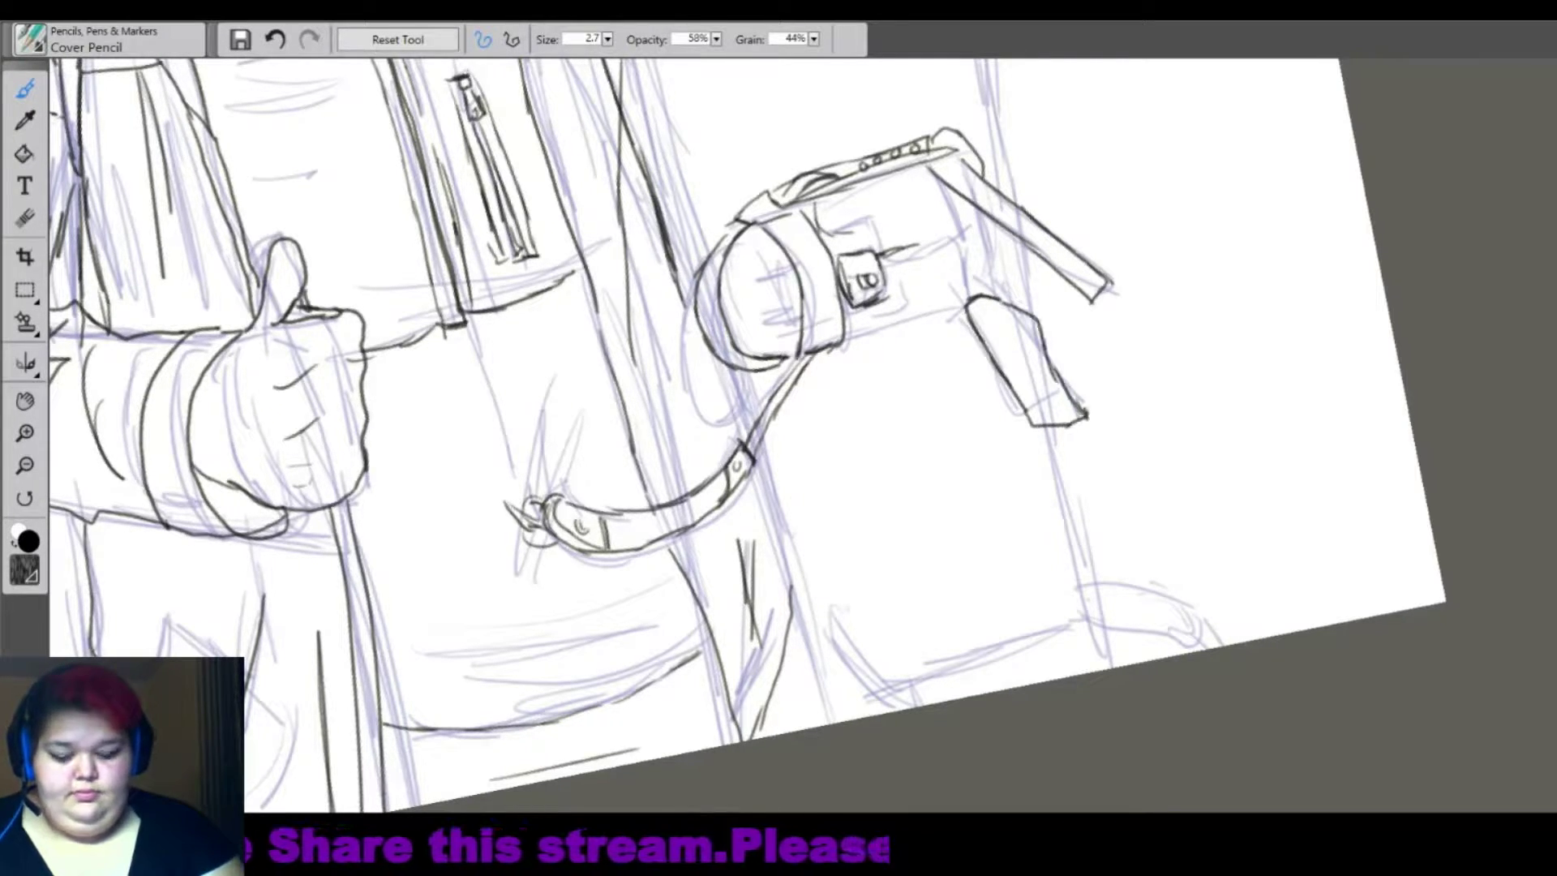
pyautogui.moveTo(981, 305); pyautogui.dragTo(1084, 420)
pyautogui.moveTo(1028, 361); pyautogui.dragTo(1046, 382)
pyautogui.moveTo(994, 316); pyautogui.dragTo(1022, 336)
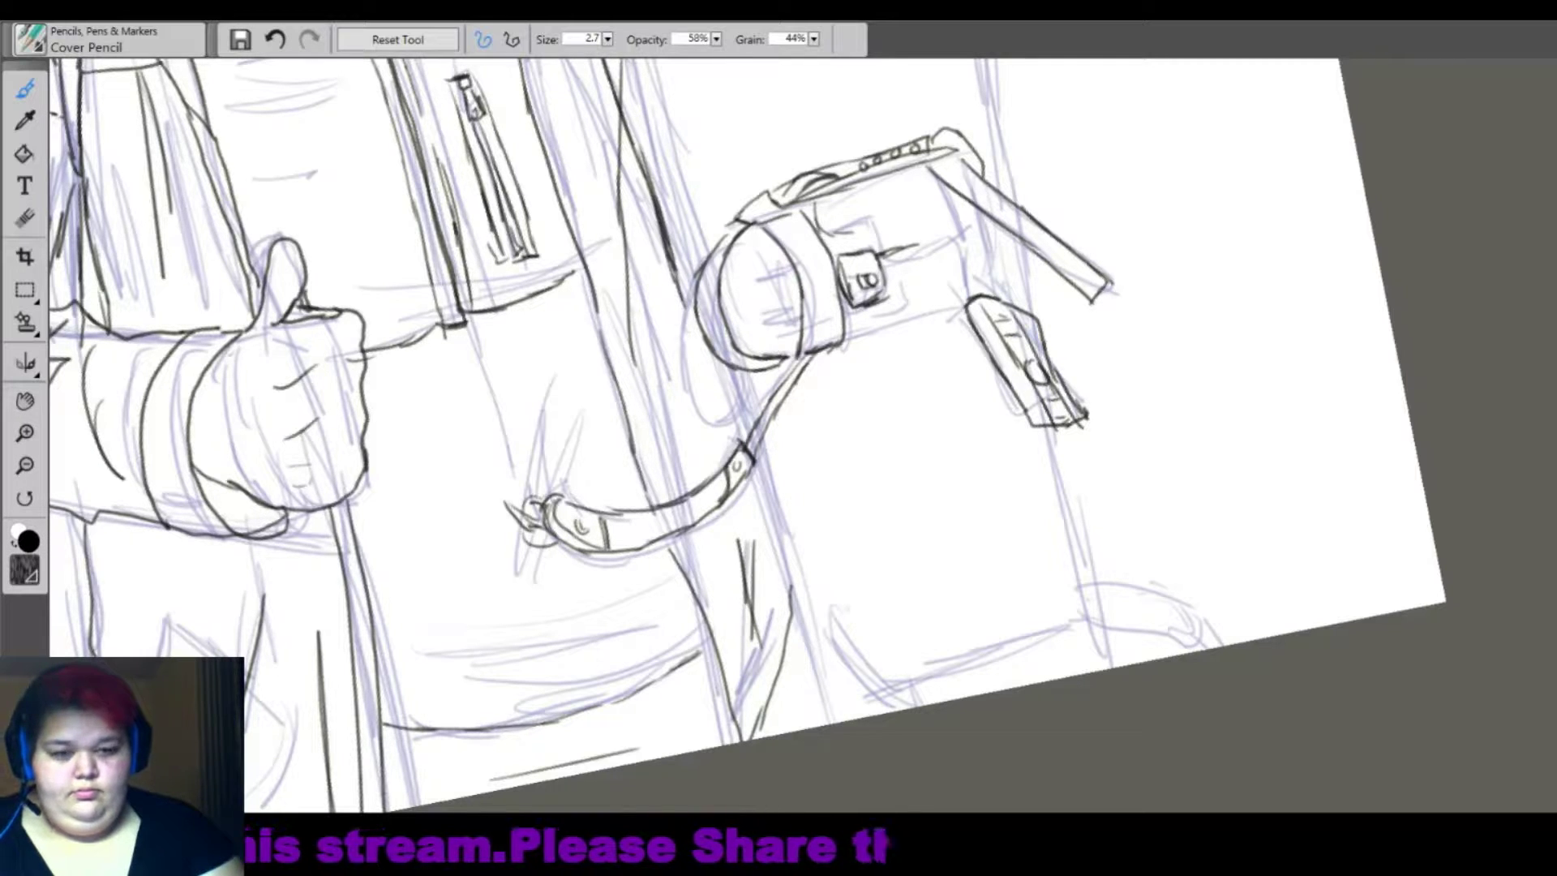
pyautogui.moveTo(1049, 430); pyautogui.dragTo(1069, 455)
pyautogui.moveTo(1068, 456); pyautogui.dragTo(1091, 426)
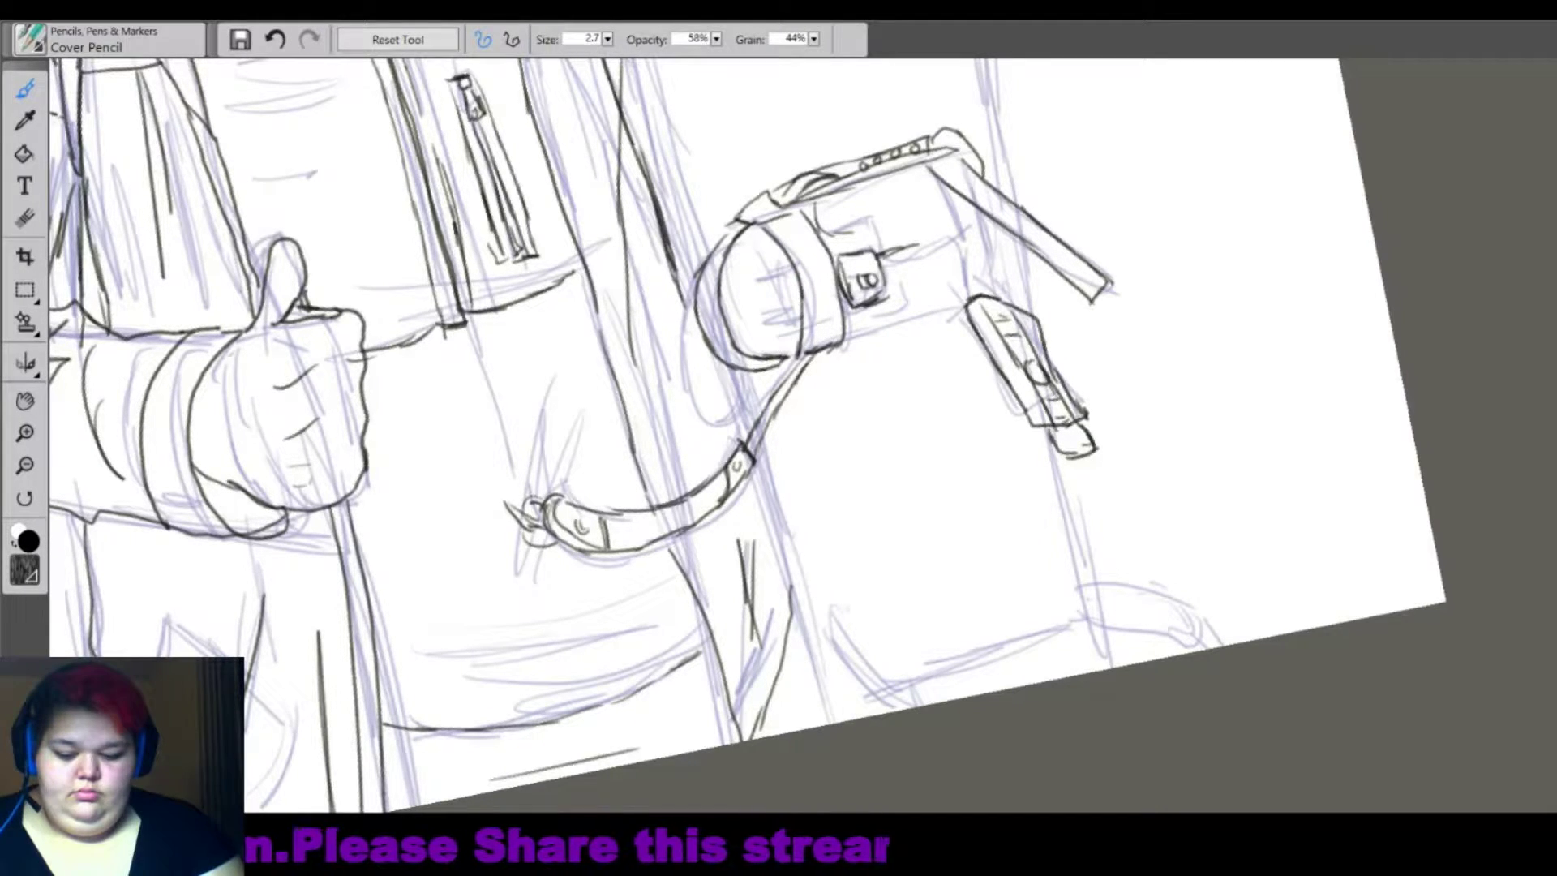
# Ink the strap shapes around the binding's buckle and close the binding's lower and right edges.
pyautogui.moveTo(839, 216); pyautogui.dragTo(912, 251)
pyautogui.moveTo(882, 284); pyautogui.dragTo(902, 328)
pyautogui.moveTo(899, 243); pyautogui.dragTo(928, 279)
pyautogui.moveTo(843, 344); pyautogui.dragTo(888, 336)
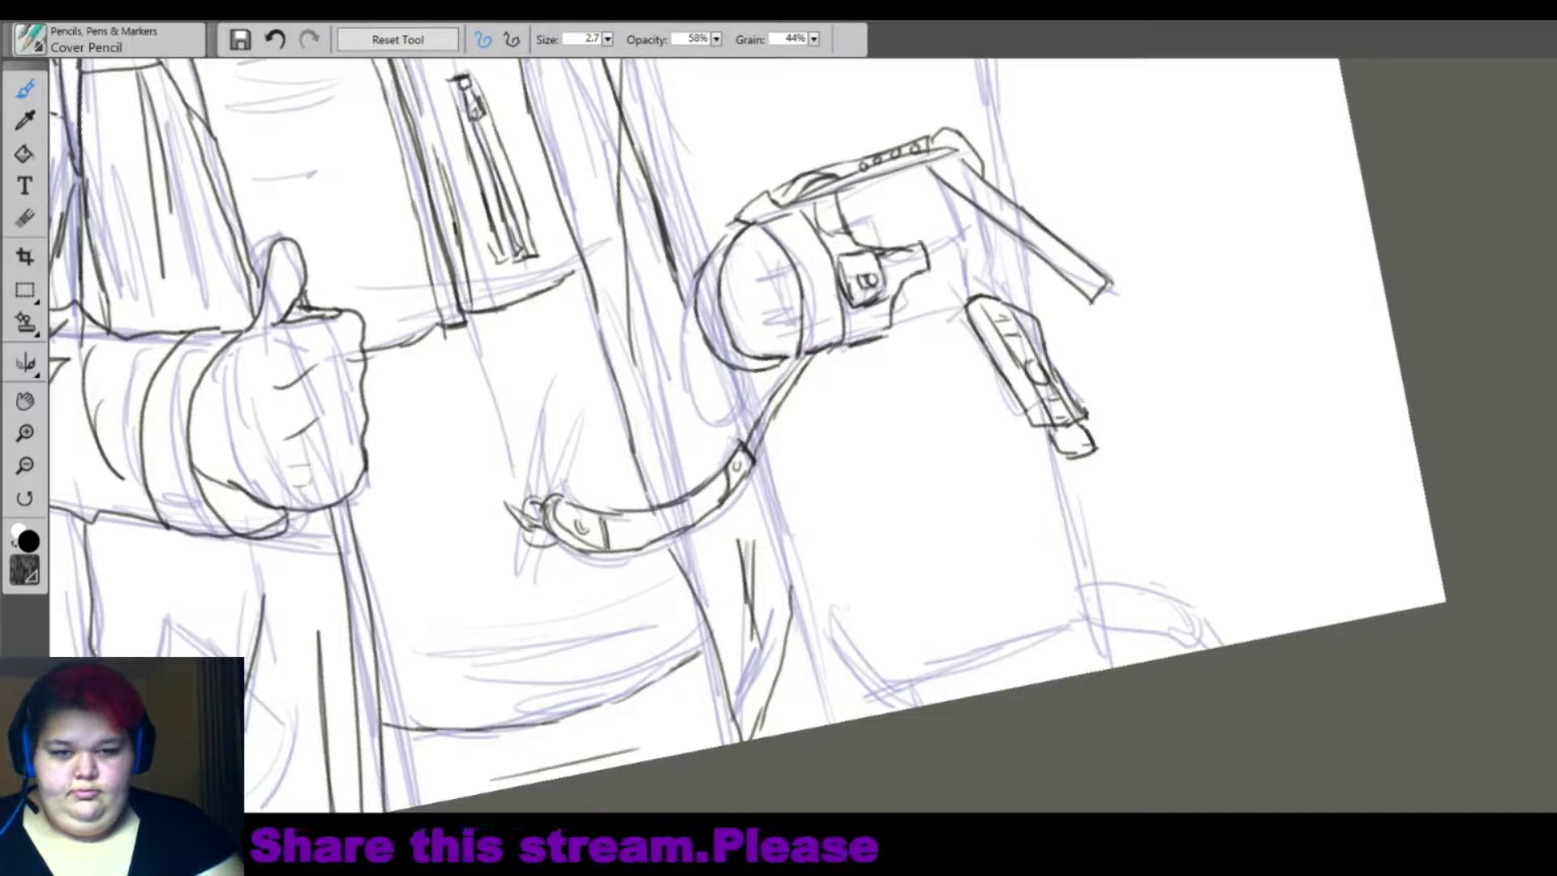
pyautogui.moveTo(987, 228); pyautogui.dragTo(982, 284)
pyautogui.moveTo(981, 297)
pyautogui.mouseDown()
pyautogui.moveTo(889, 324)
pyautogui.moveTo(996, 310)
pyautogui.mouseUp()
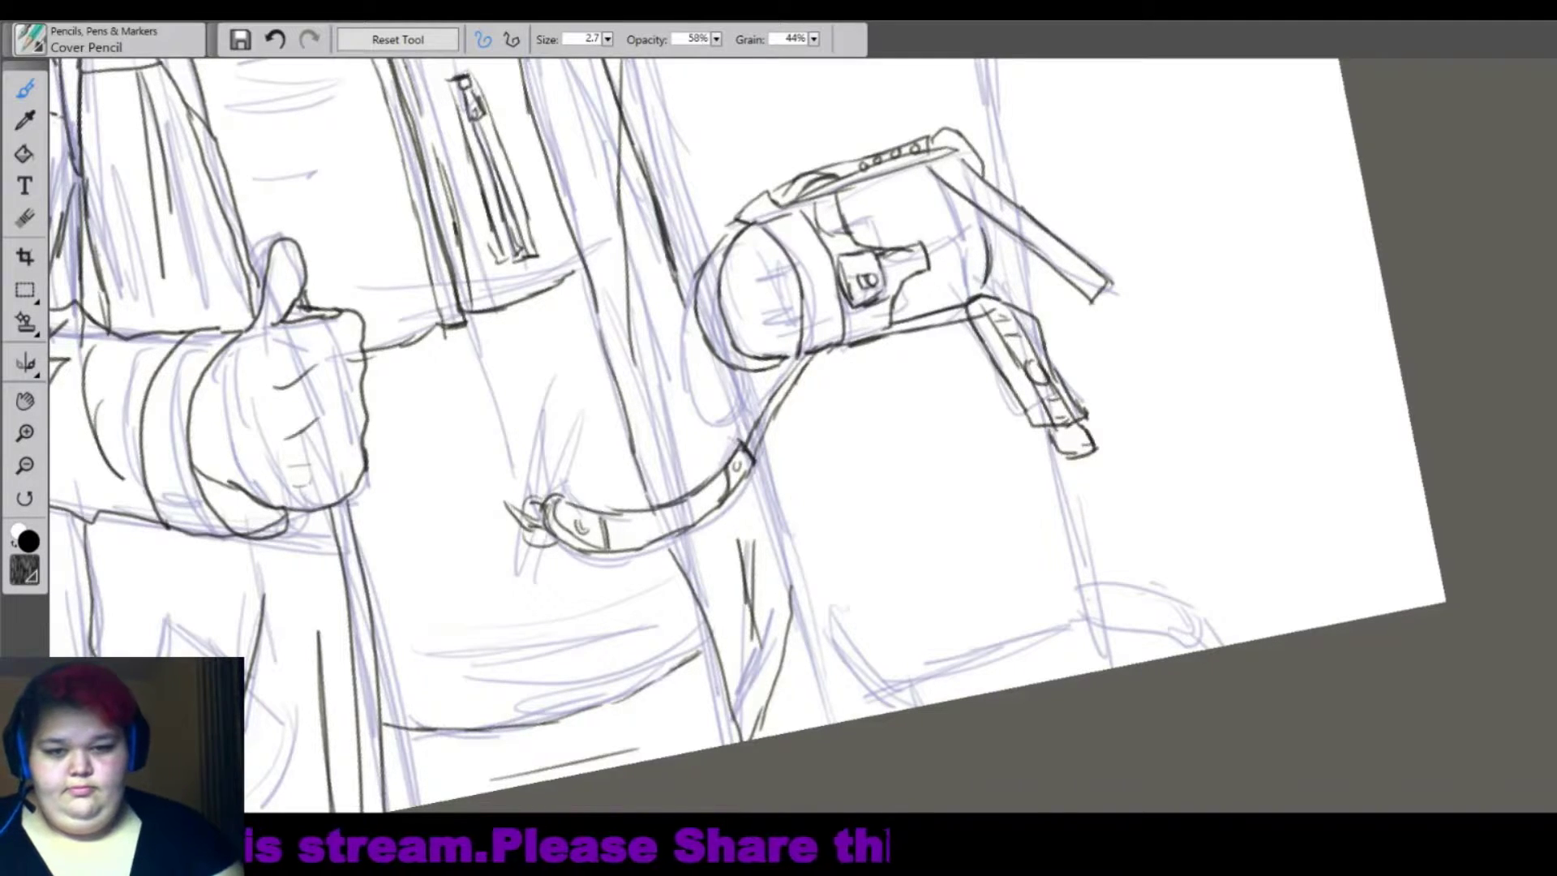
# Ink the snowboard's side edges above and below the binding.
pyautogui.hotkey('ctrl', '-')
pyautogui.moveTo(827, 280)
pyautogui.mouseDown()
pyautogui.moveTo(809, 364)
pyautogui.moveTo(871, 550)
pyautogui.mouseUp()
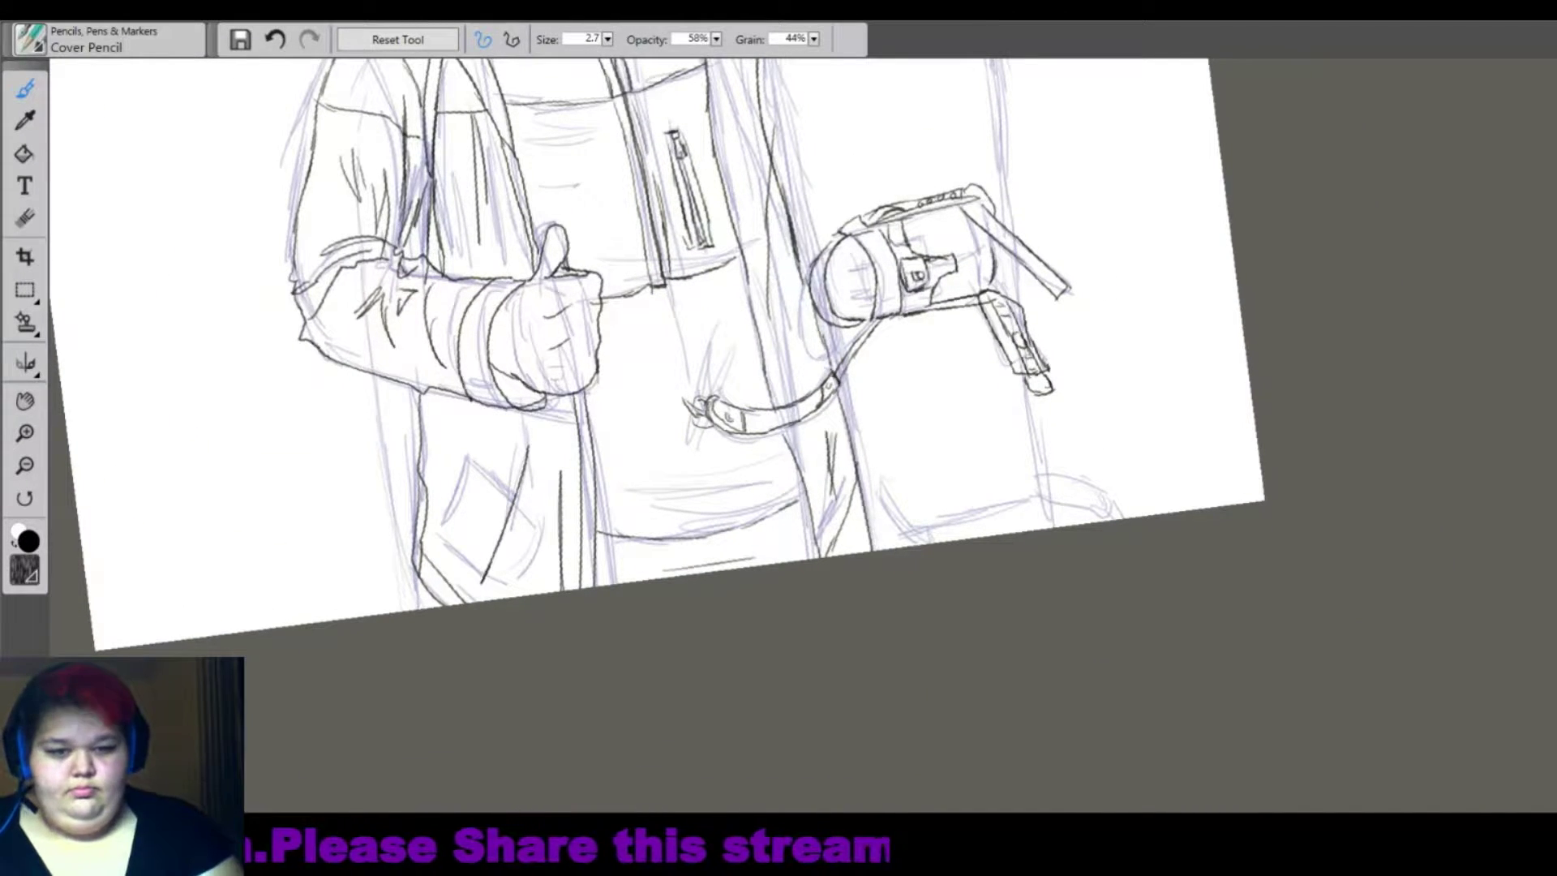
pyautogui.moveTo(1036, 394); pyautogui.dragTo(1062, 525)
pyautogui.hotkey('ctrl', '-')
pyautogui.moveTo(900, 167)
pyautogui.mouseDown()
pyautogui.moveTo(936, 280)
pyautogui.moveTo(940, 377)
pyautogui.mouseUp()
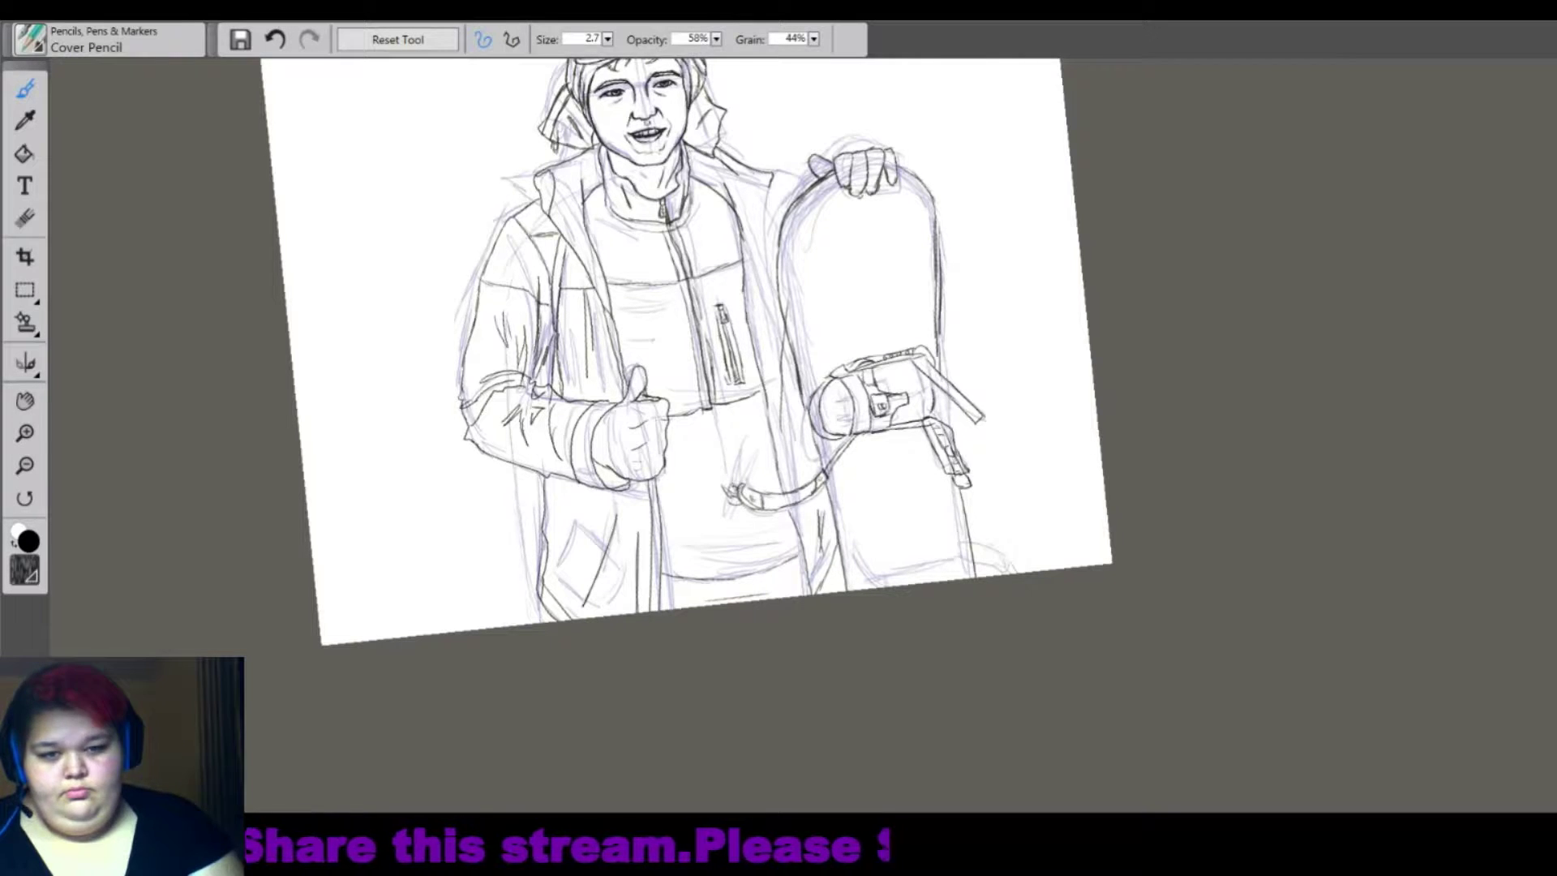
pyautogui.hotkey('ctrl', 'z')
pyautogui.hotkey('ctrl', '+')
pyautogui.scroll(2, 568, 365)
pyautogui.moveTo(873, 209); pyautogui.dragTo(853, 377)
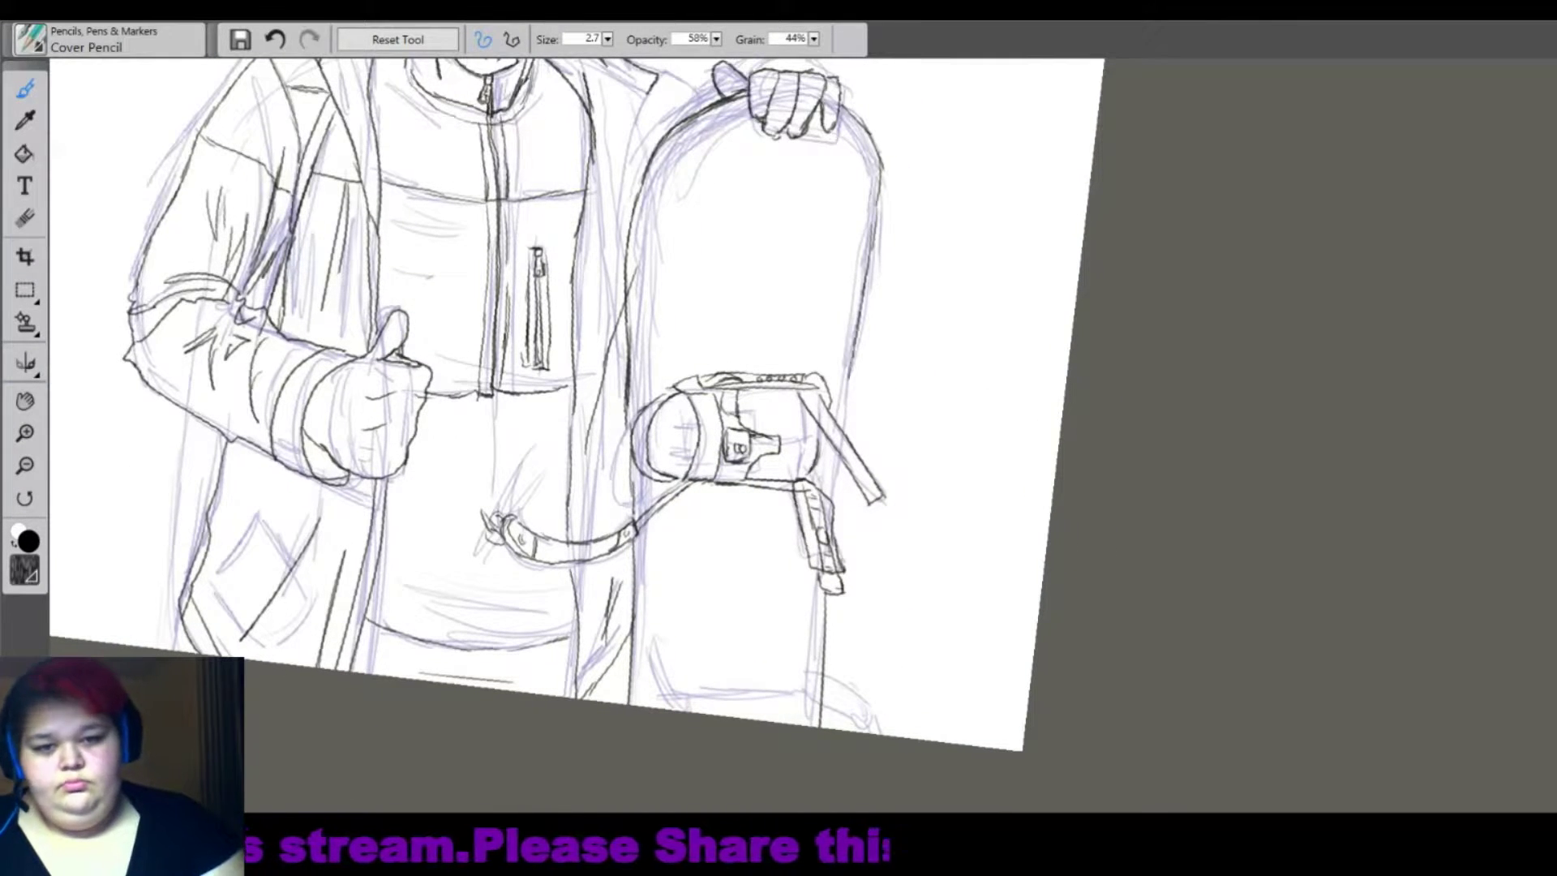
# Hide the blue sketch and title, and ink the missing sleeve edges up to the hand on the snowboard.
pyautogui.hotkey('ctrl', '-')
pyautogui.hotkey('ctrl', '-')
pyautogui.hotkey('ctrl', '-')
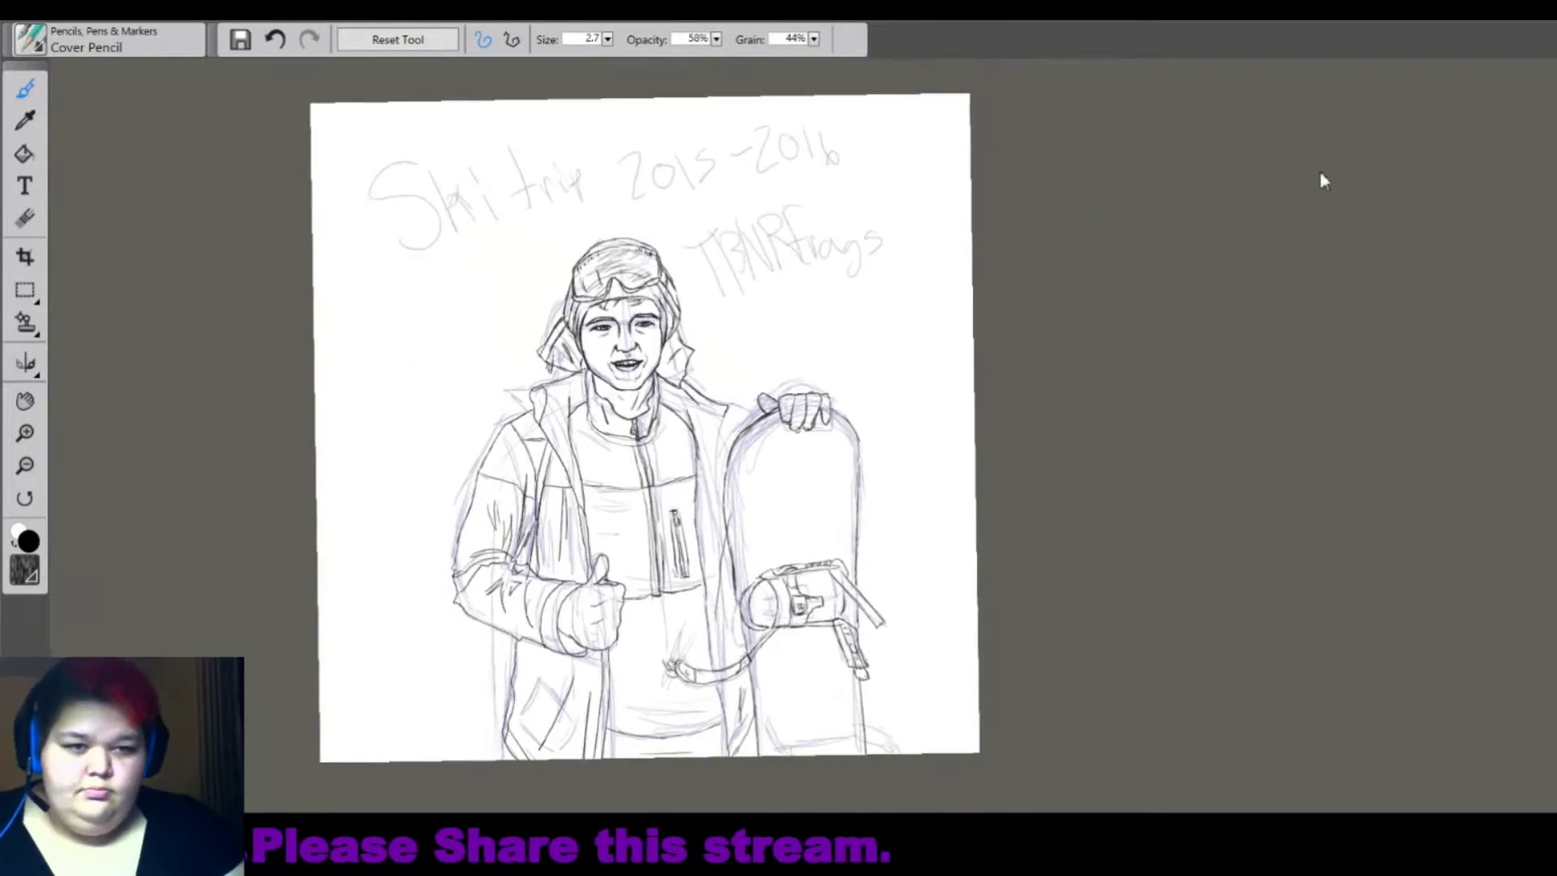
pyautogui.hotkey('ctrl', 't')
pyautogui.hotkey('ctrl', '+')
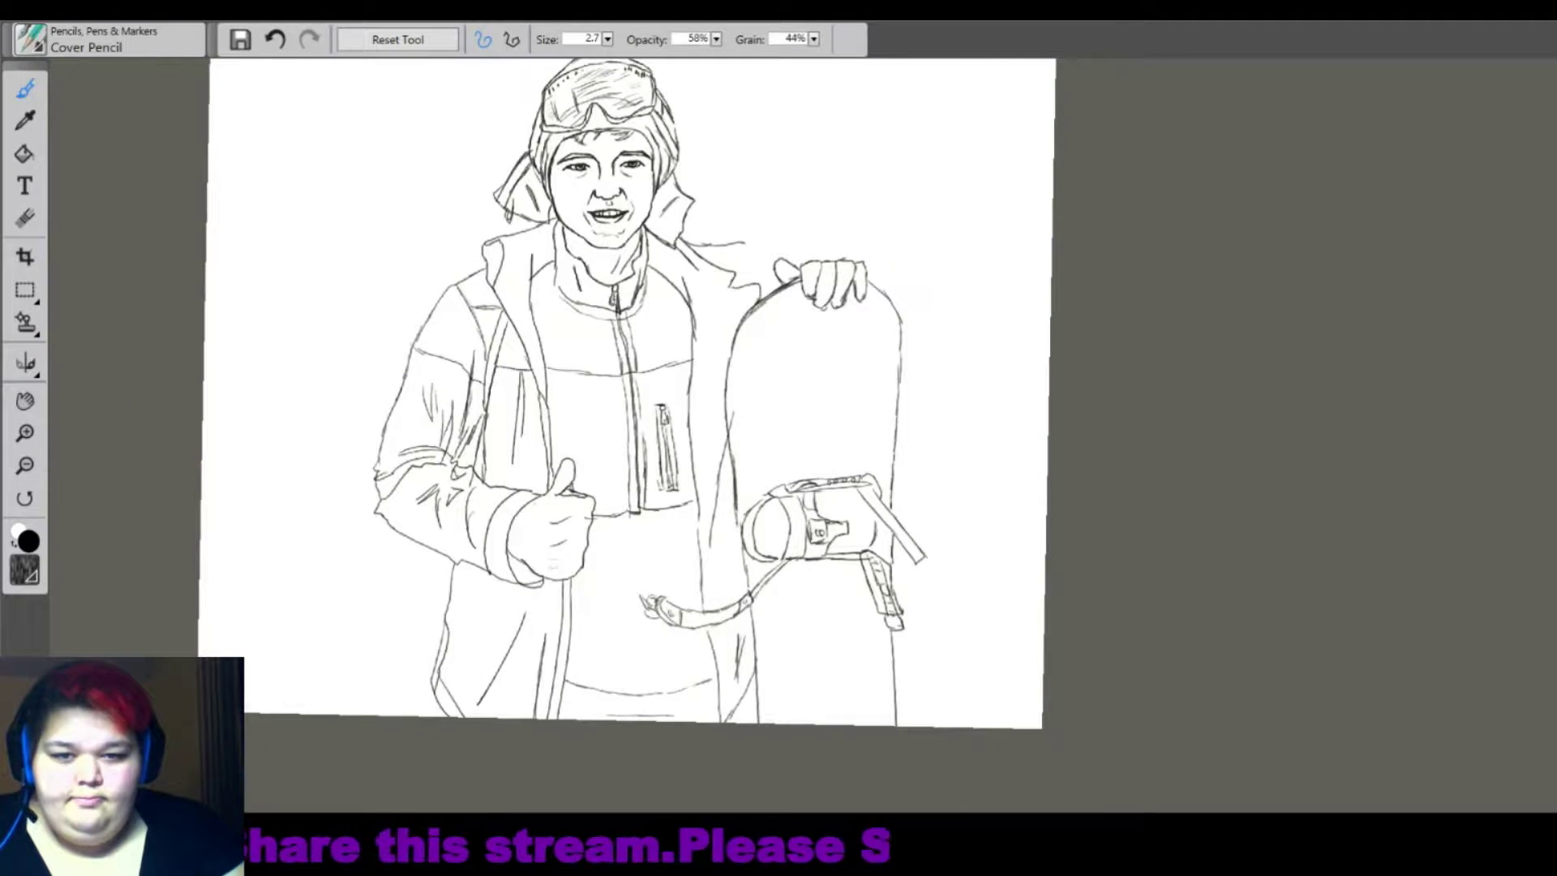
pyautogui.moveTo(770, 258); pyautogui.dragTo(855, 261)
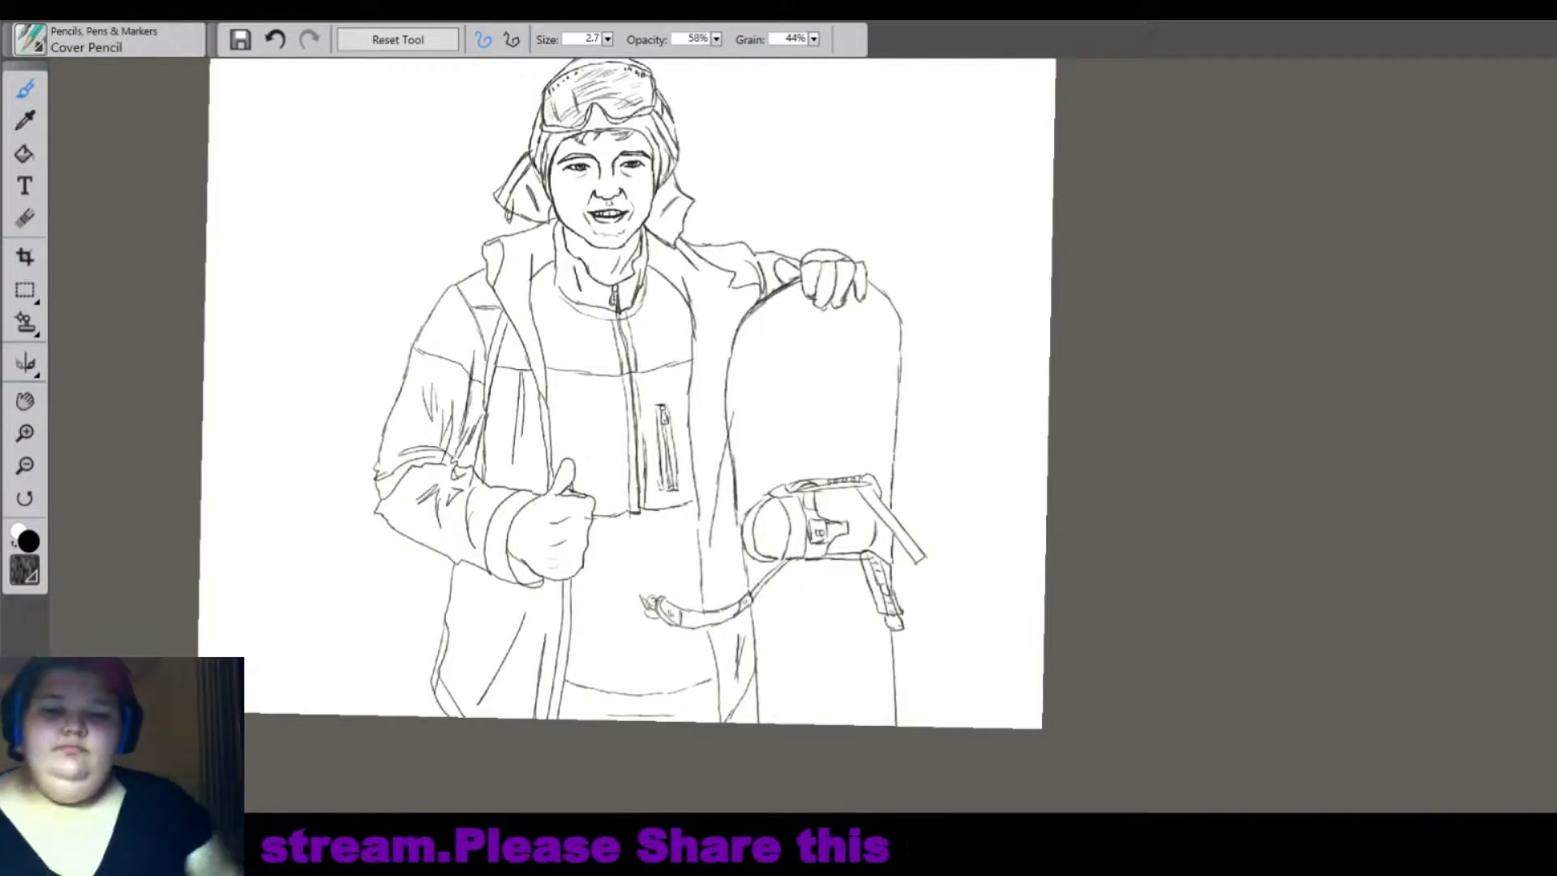
# Erase the messy lines where the snowboard's left edge meets the open jacket.
pyautogui.hotkey('ctrl', '+')
pyautogui.moveTo(771, 464)
pyautogui.mouseDown()
pyautogui.moveTo(777, 530)
pyautogui.moveTo(768, 477)
pyautogui.mouseUp()
pyautogui.moveTo(769, 423); pyautogui.dragTo(769, 457)
# Redraw the snowboard's left edge and the adjoining jacket edge between the hand and the binding with the Cover Pencil.
pyautogui.click(26, 87)
pyautogui.hotkey('ctrl', '+')
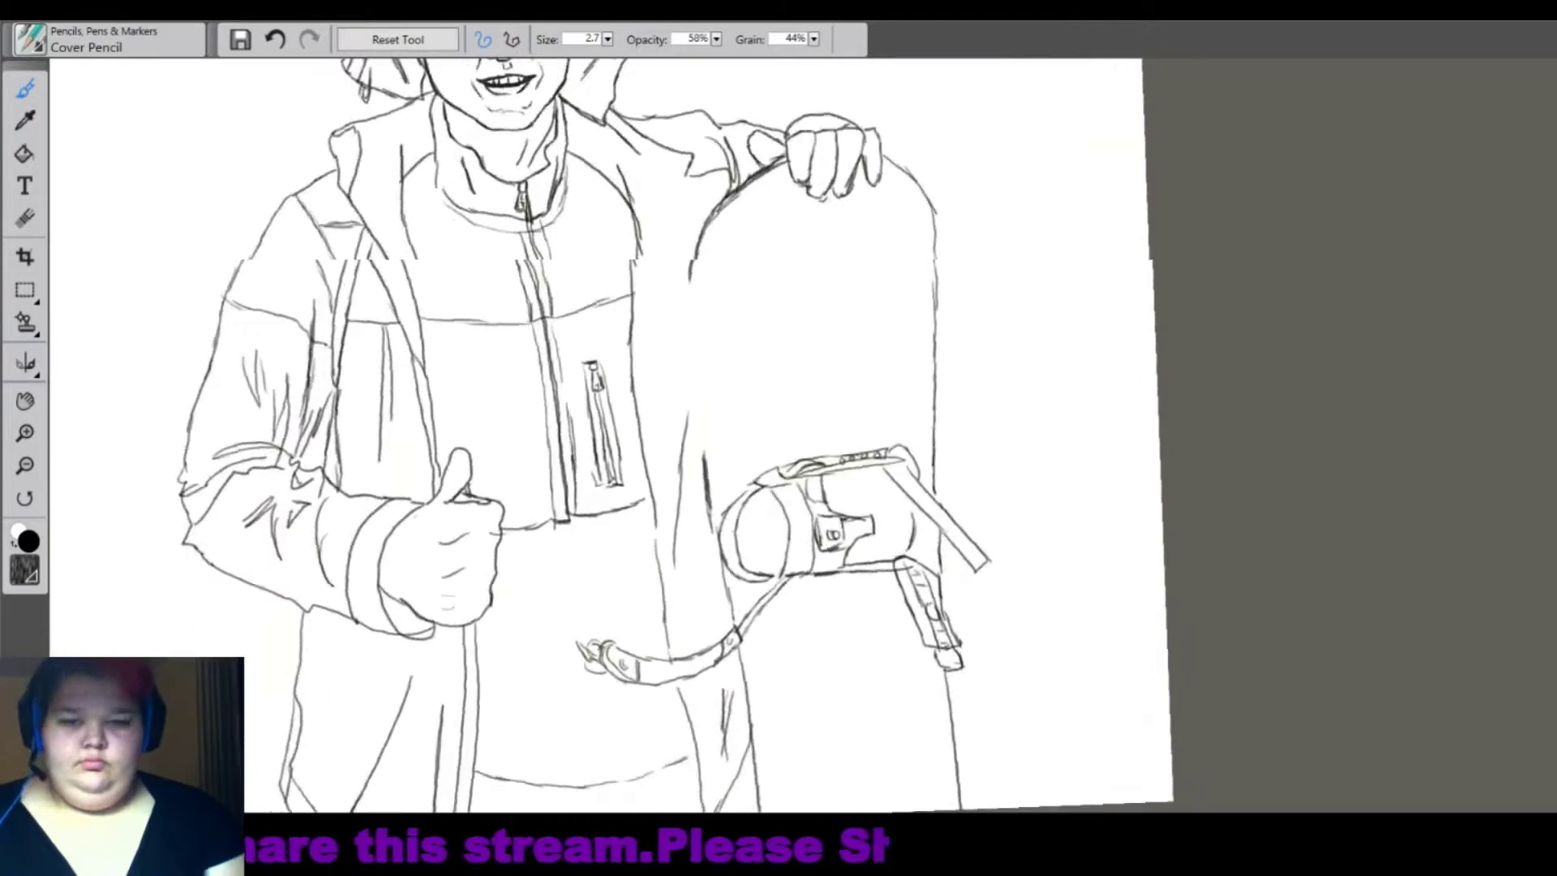
pyautogui.moveTo(694, 274)
pyautogui.mouseDown()
pyautogui.moveTo(712, 463)
pyautogui.moveTo(705, 381)
pyautogui.mouseUp()
pyautogui.moveTo(714, 442); pyautogui.dragTo(725, 543)
pyautogui.moveTo(694, 272); pyautogui.dragTo(700, 423)
pyautogui.moveTo(683, 190); pyautogui.dragTo(694, 309)
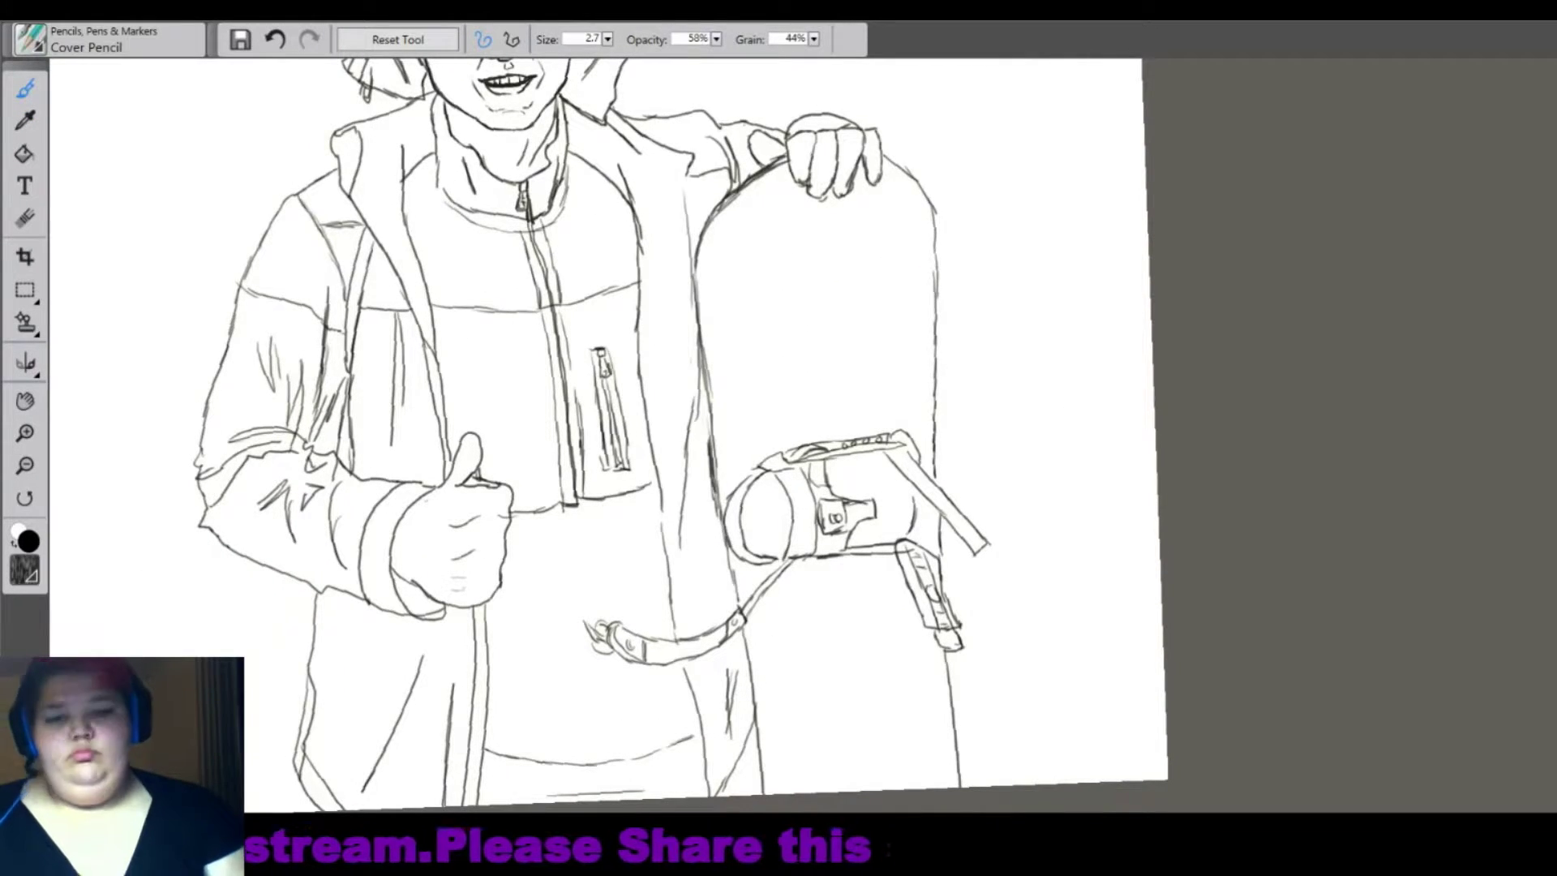
pyautogui.hotkey('ctrl', '-')
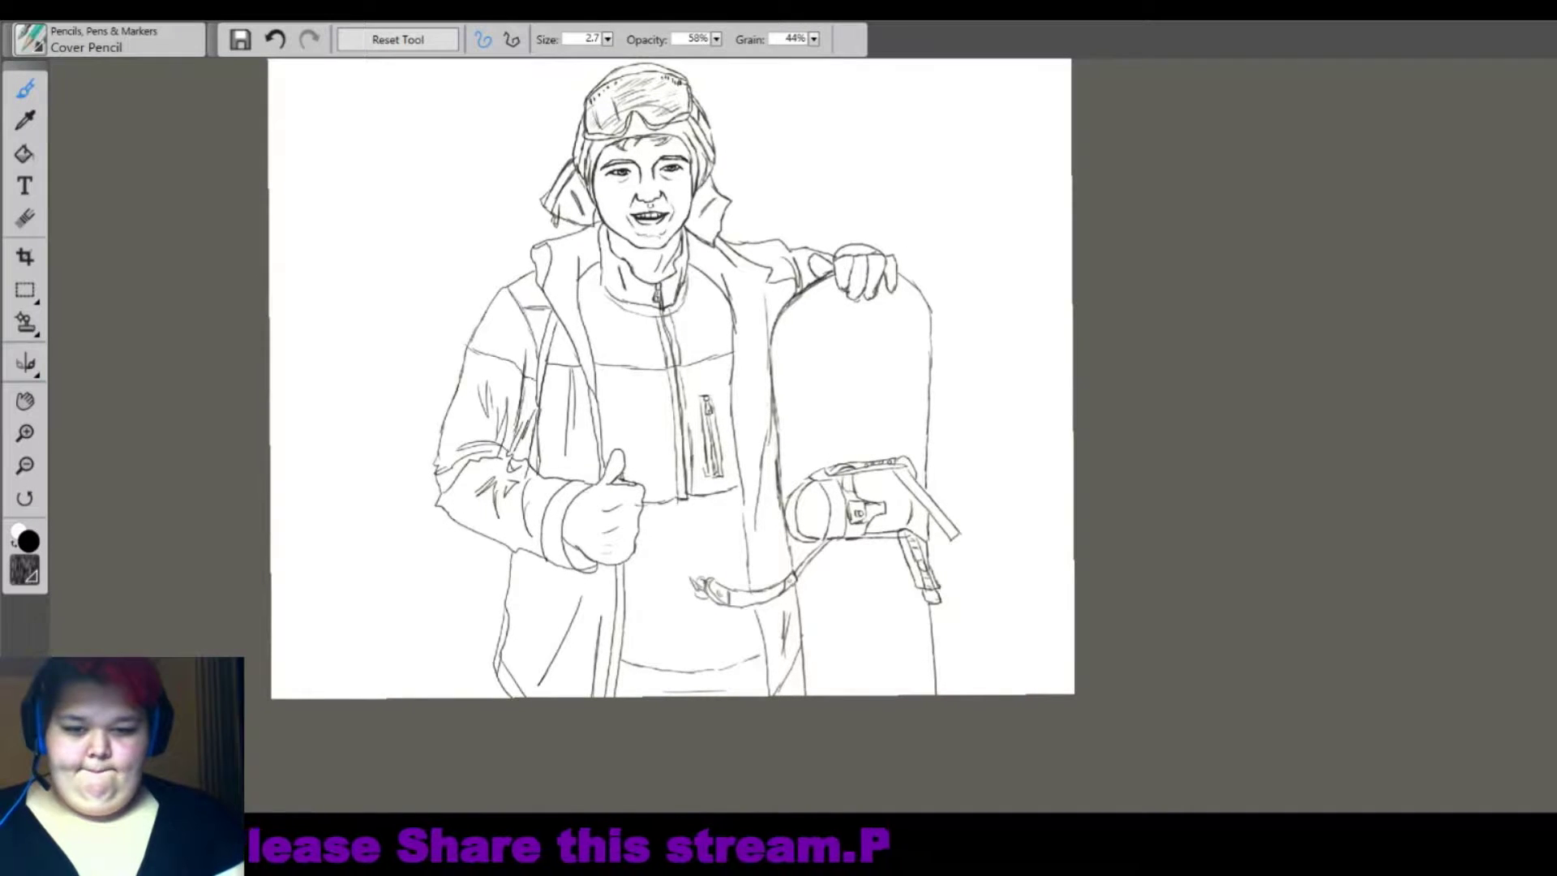
# Ink fold lines below the shirt hem beside the binding strap and touch up the jacket lines.
pyautogui.hotkey('ctrl', '-')
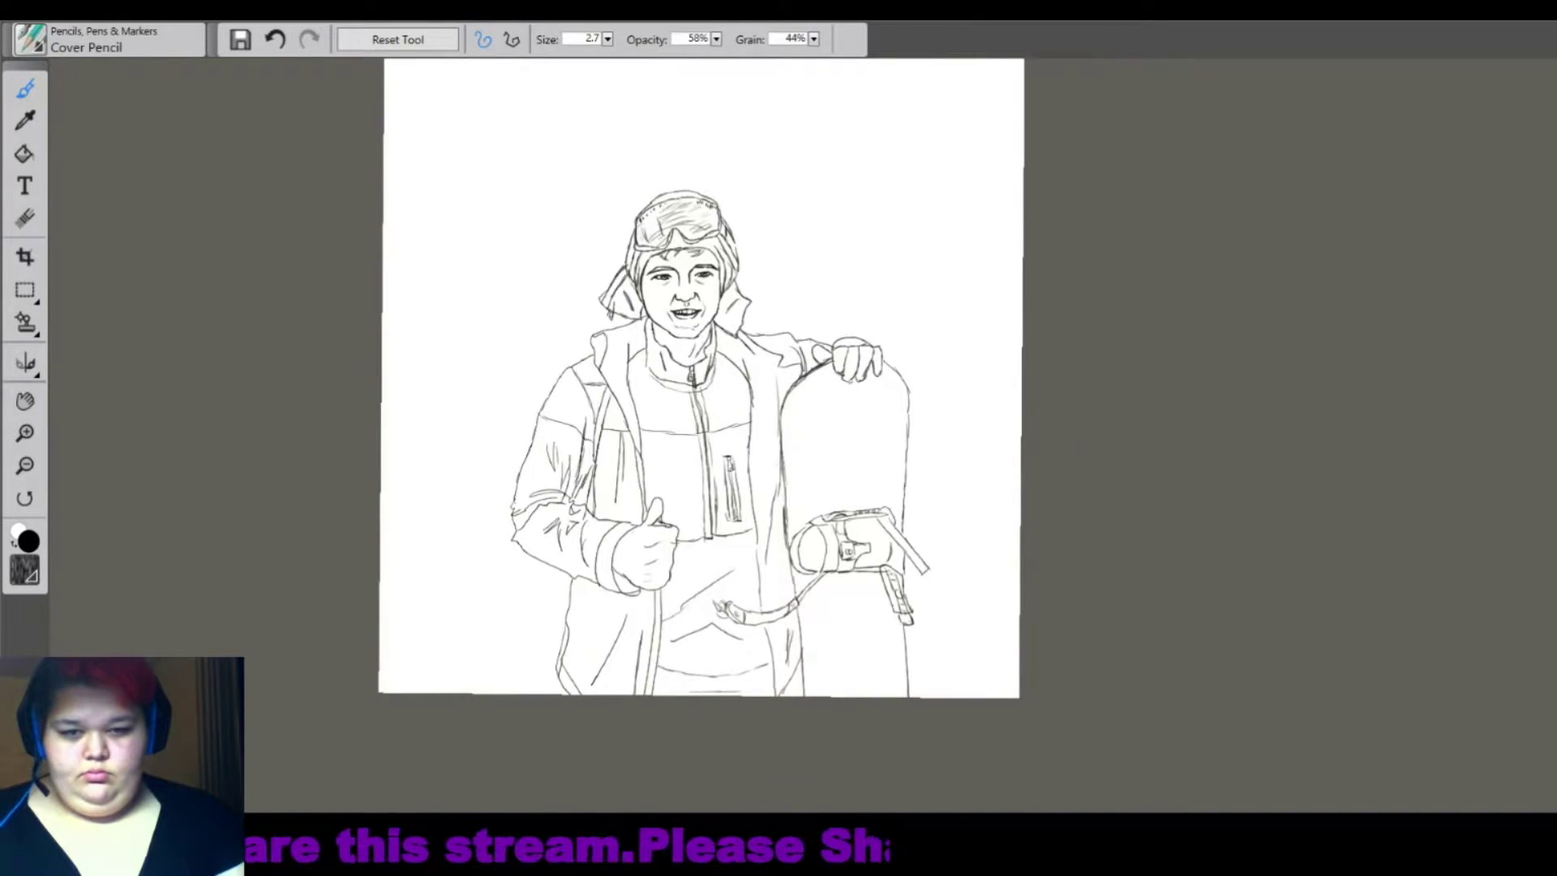
pyautogui.moveTo(630, 384); pyautogui.dragTo(744, 381)
pyautogui.moveTo(601, 588); pyautogui.dragTo(576, 655)
pyautogui.moveTo(640, 588); pyautogui.dragTo(643, 671)
pyautogui.moveTo(631, 464); pyautogui.dragTo(626, 522)
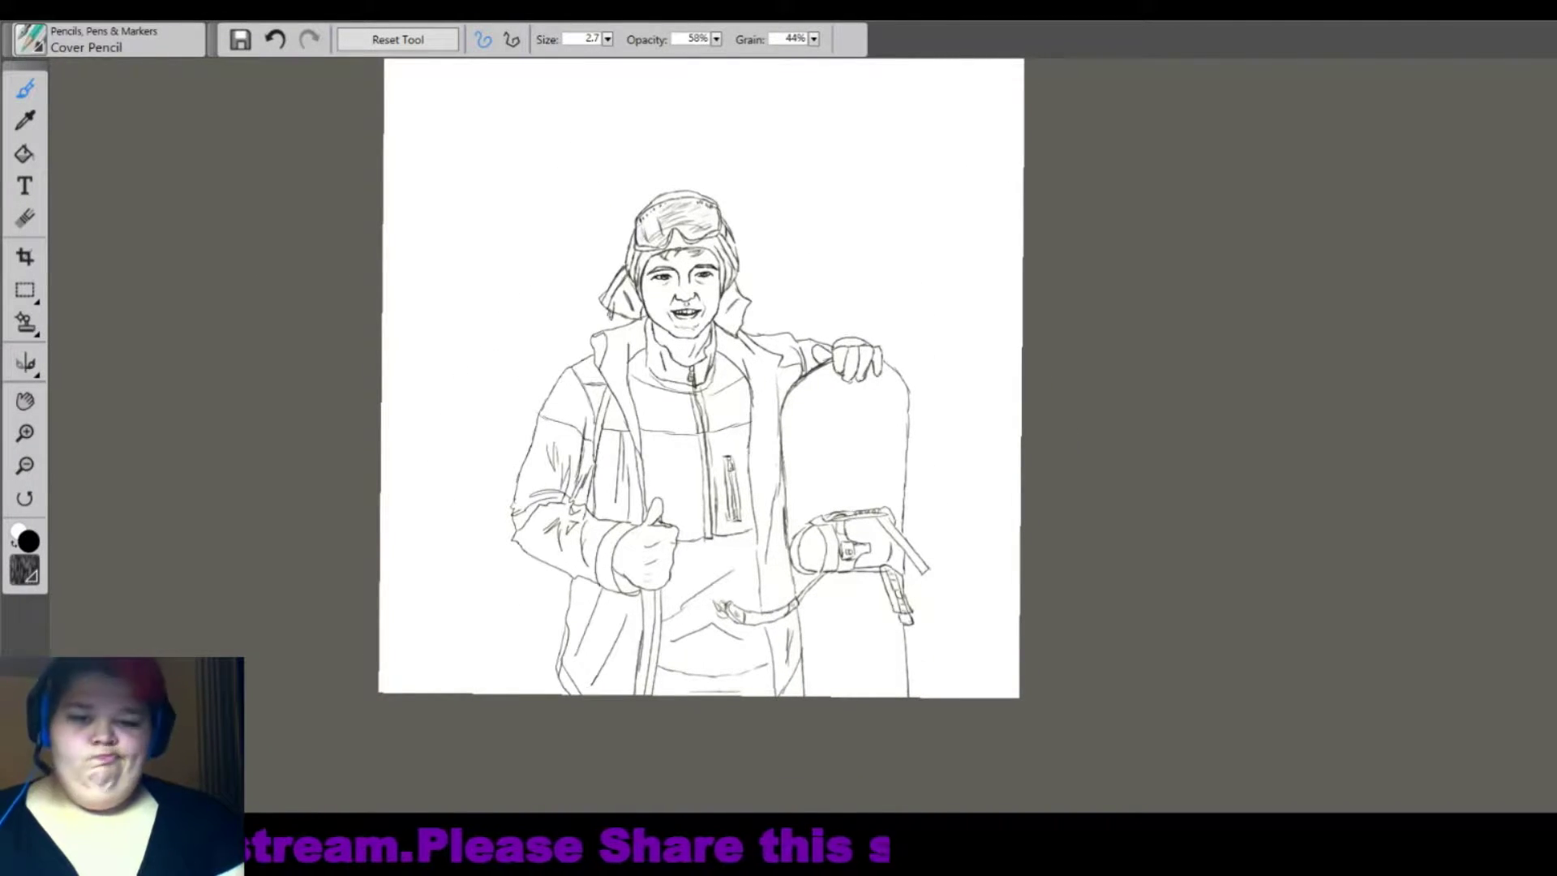
# Ink small round studs and curved edging inside the snowboard's two top corners.
pyautogui.moveTo(811, 244)
pyautogui.mouseDown()
pyautogui.moveTo(778, 292)
pyautogui.moveTo(802, 260)
pyautogui.mouseUp()
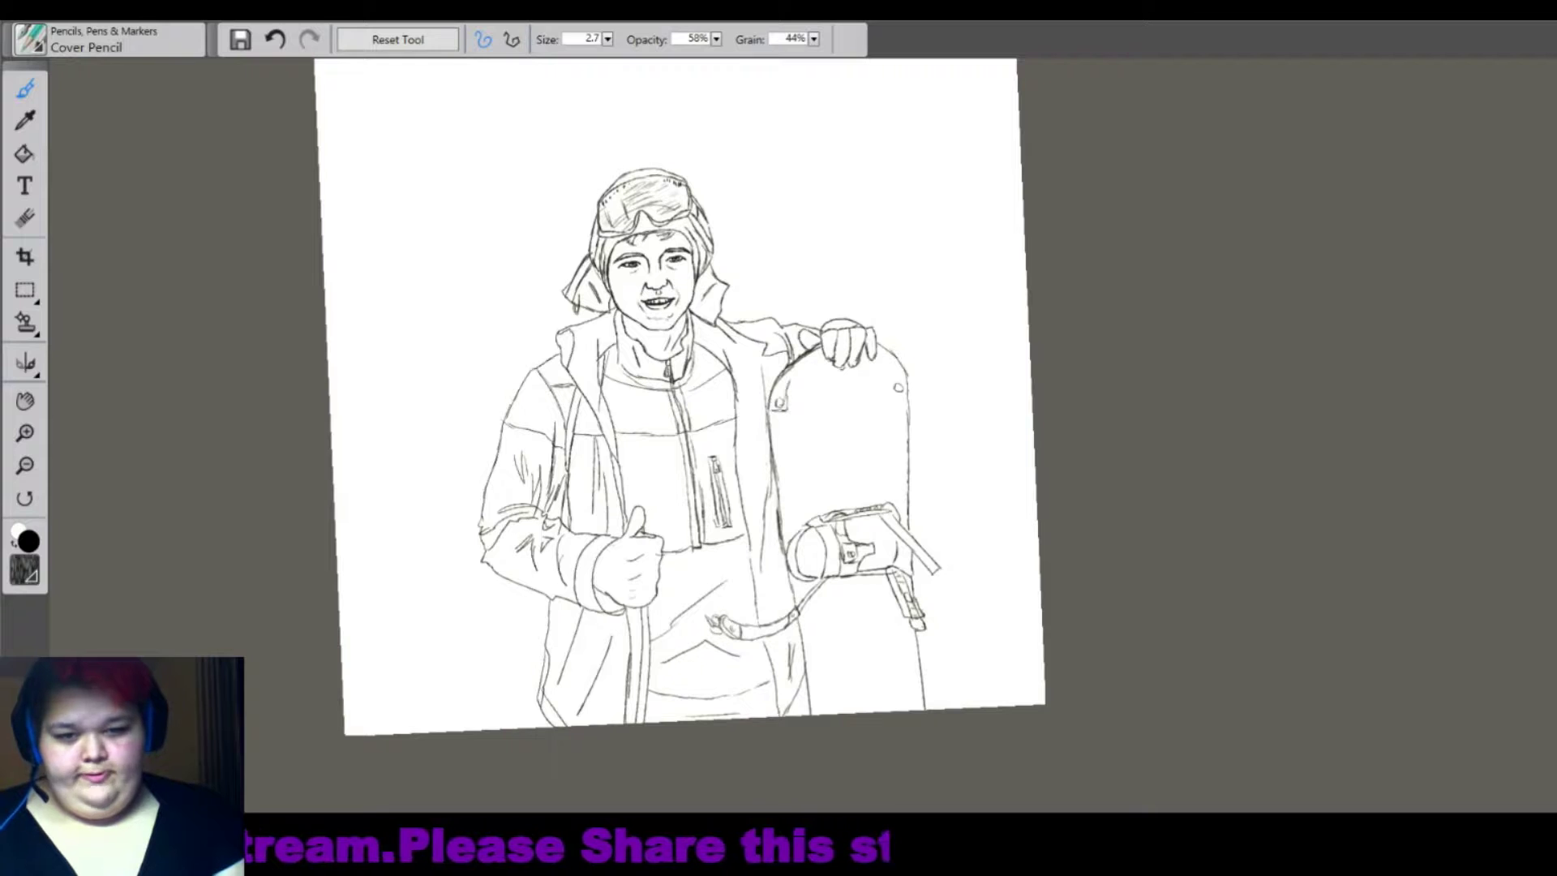
pyautogui.hotkey('ctrl', 'z')
pyautogui.hotkey('ctrl', 'y')
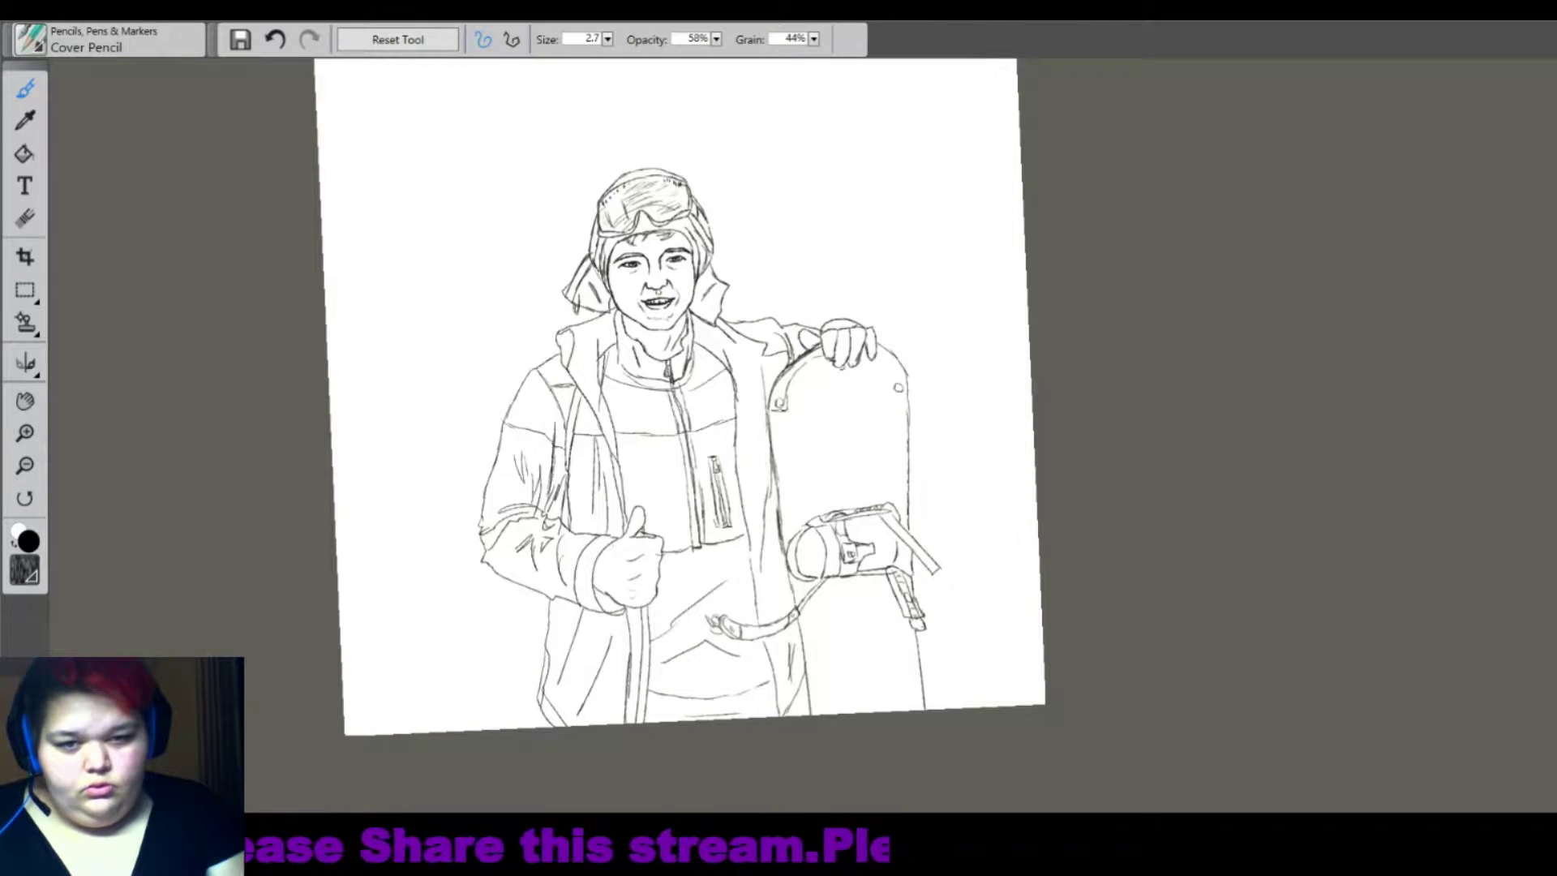
pyautogui.moveTo(882, 357); pyautogui.dragTo(904, 397)
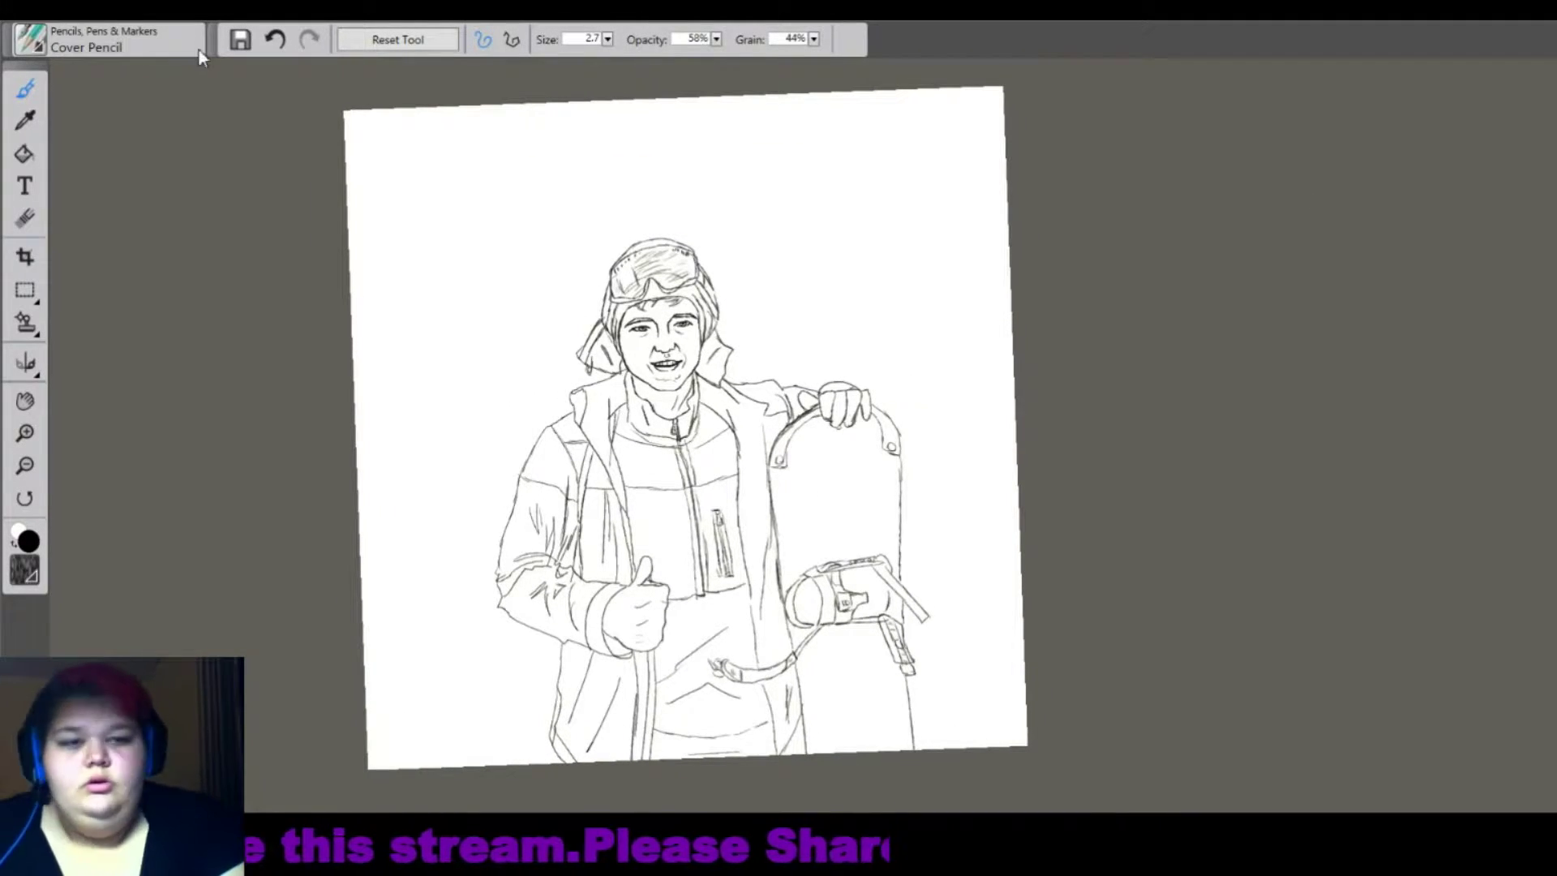
# Set the pencil to straight-line strokes with blue as the drawing colour.
pyautogui.hotkey('ctrl', '0')
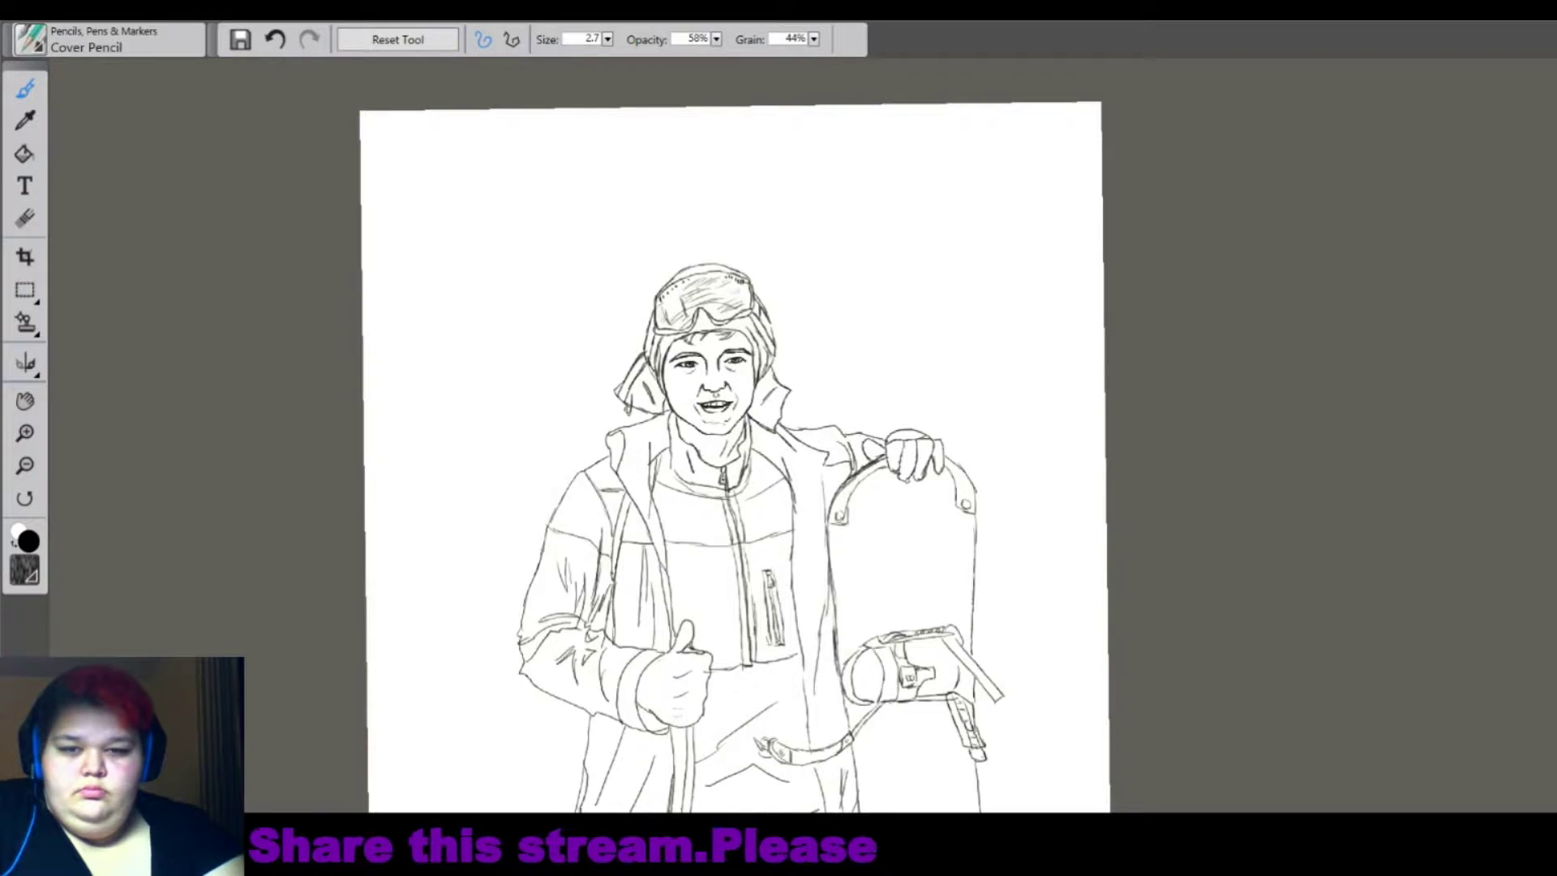
pyautogui.click(511, 39)
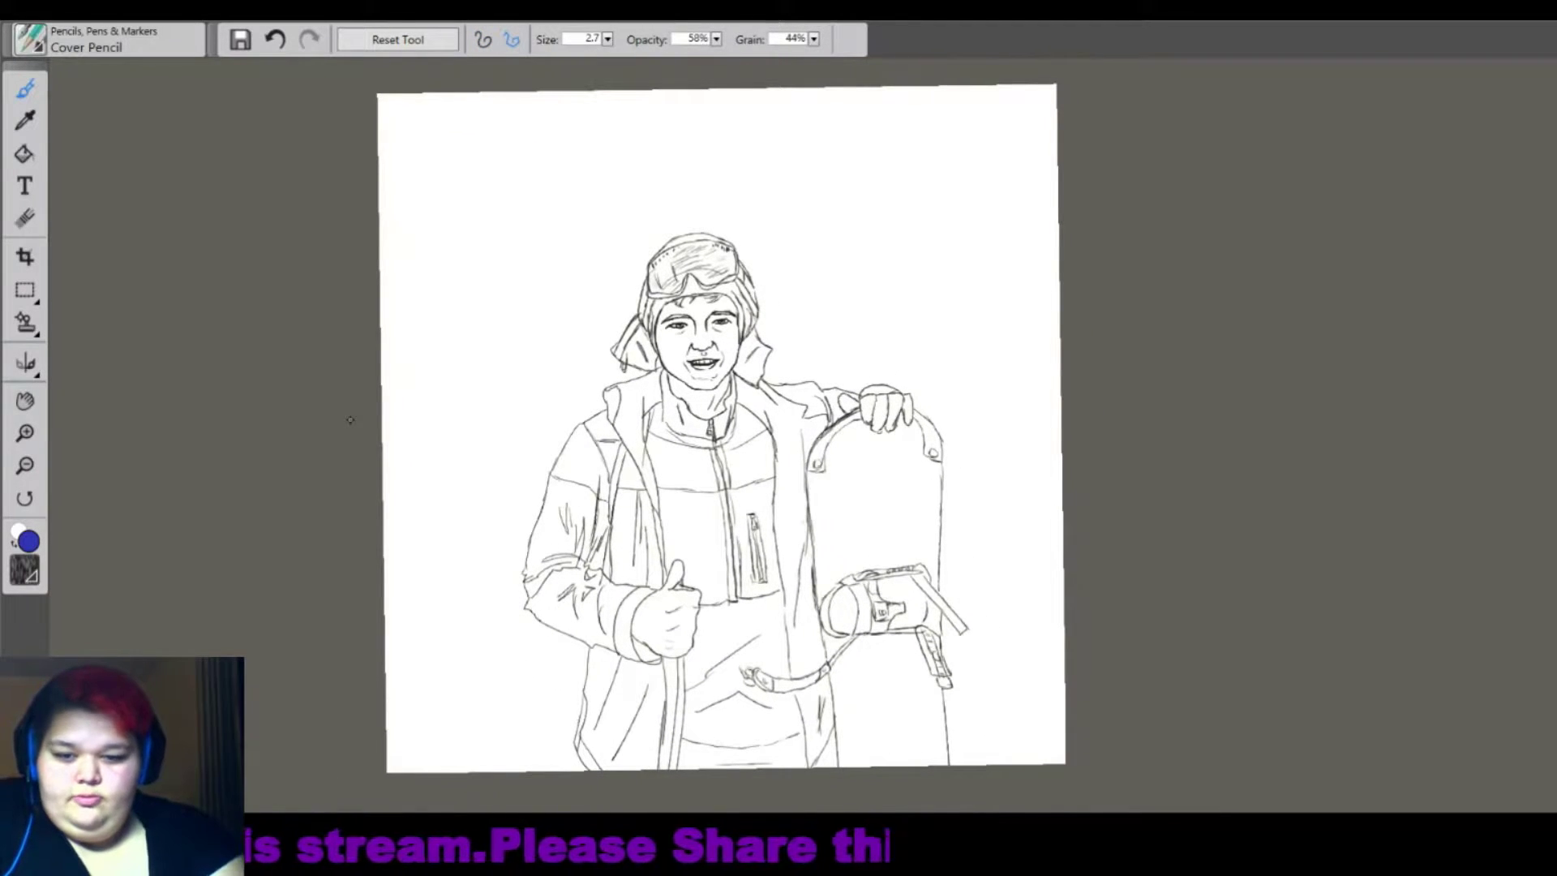
pyautogui.click(382, 467)
pyautogui.click(586, 771)
pyautogui.click(379, 294)
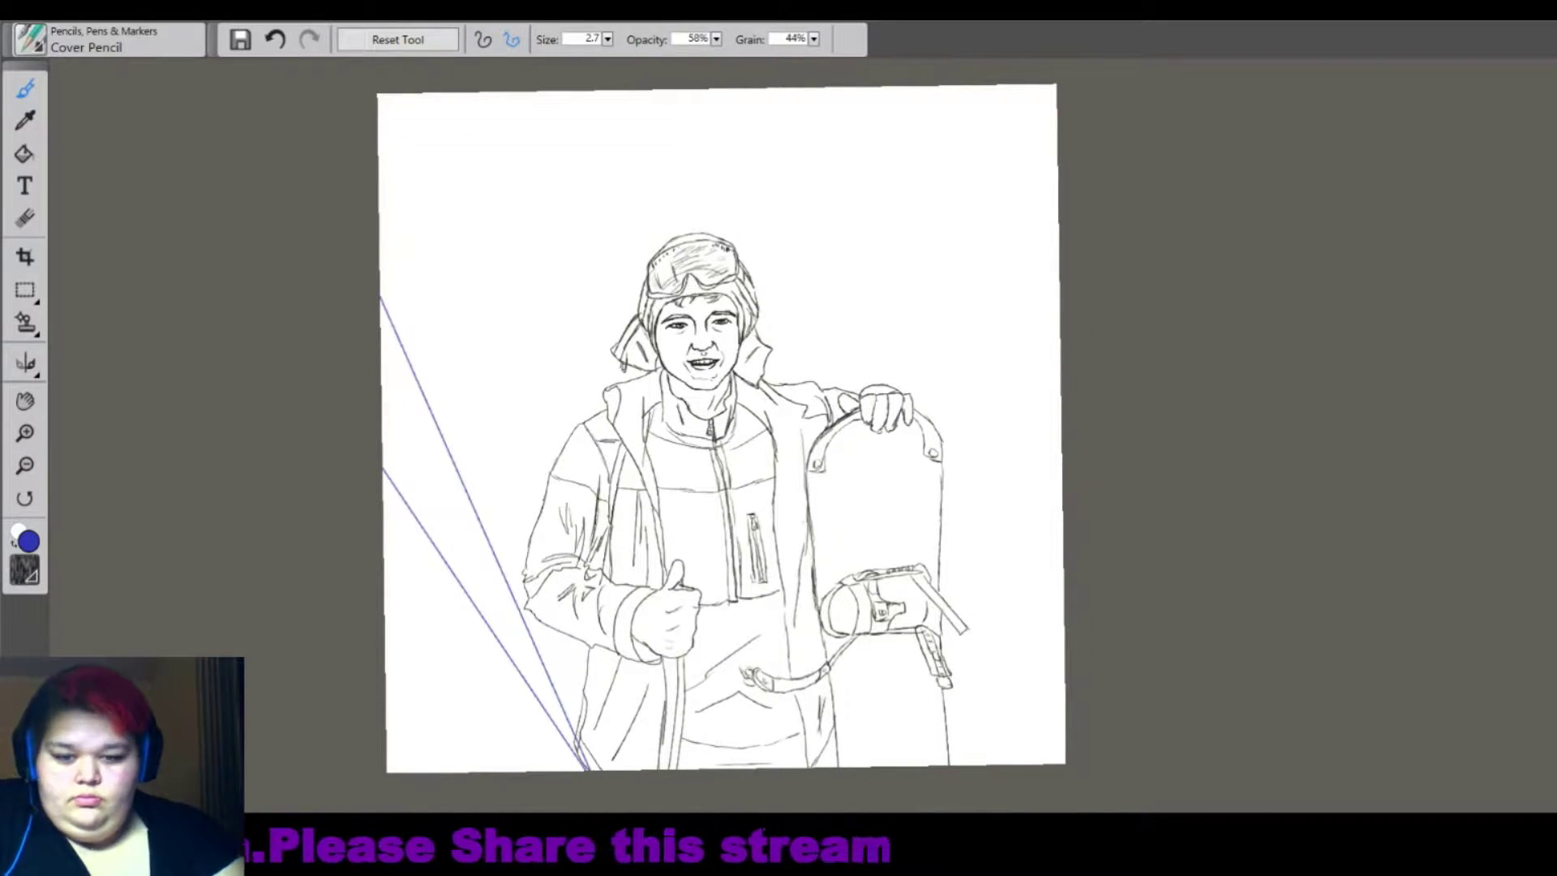
pyautogui.hotkey('ctrl', 'z')
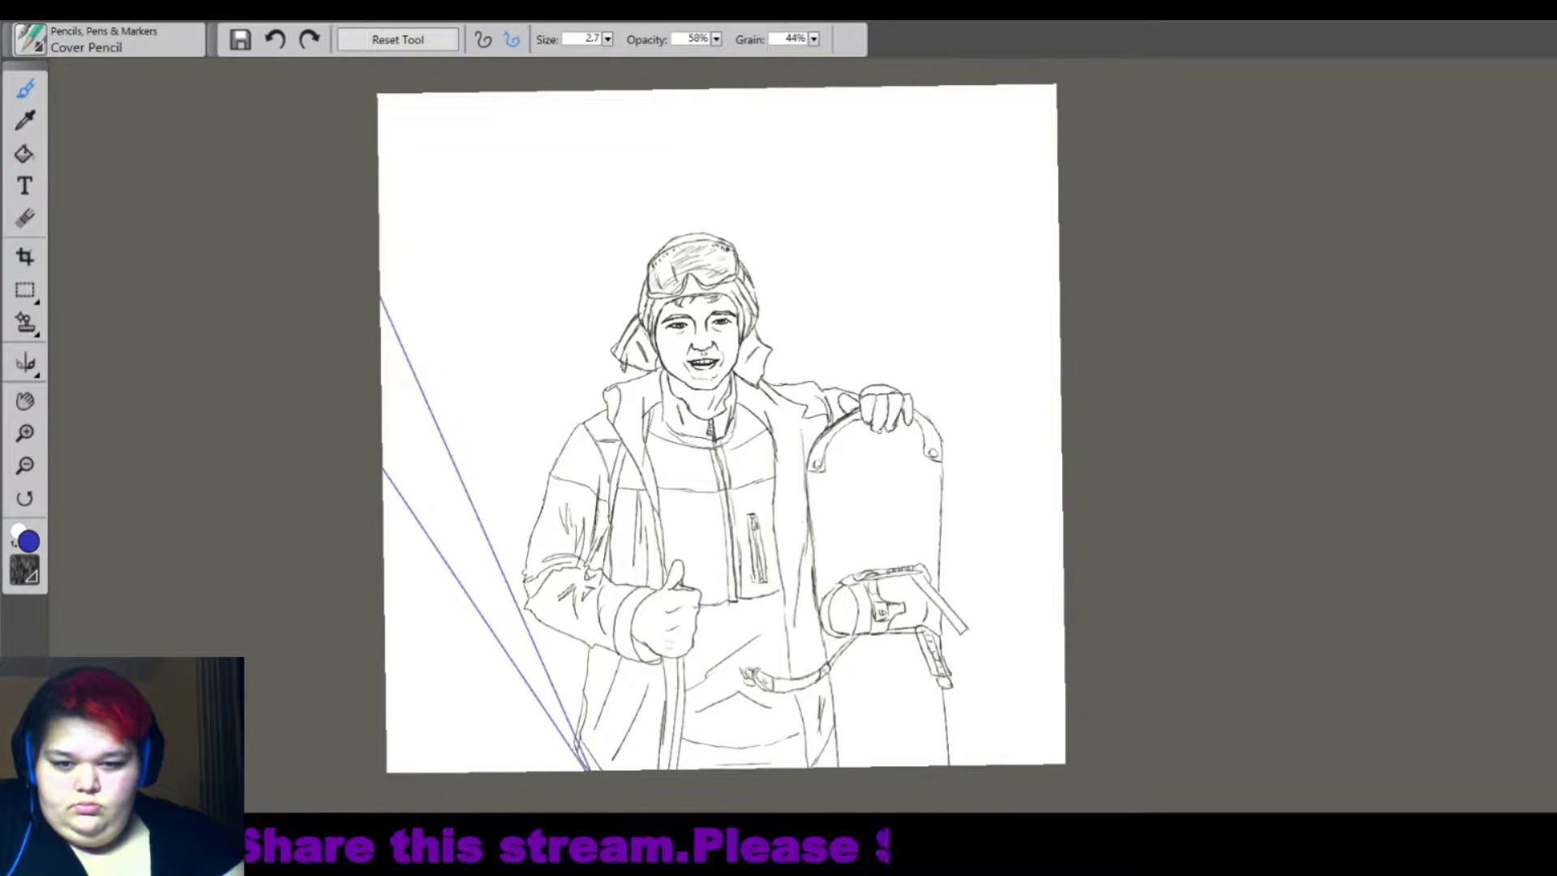
pyautogui.click(715, 767)
pyautogui.click(381, 94)
pyautogui.click(813, 765)
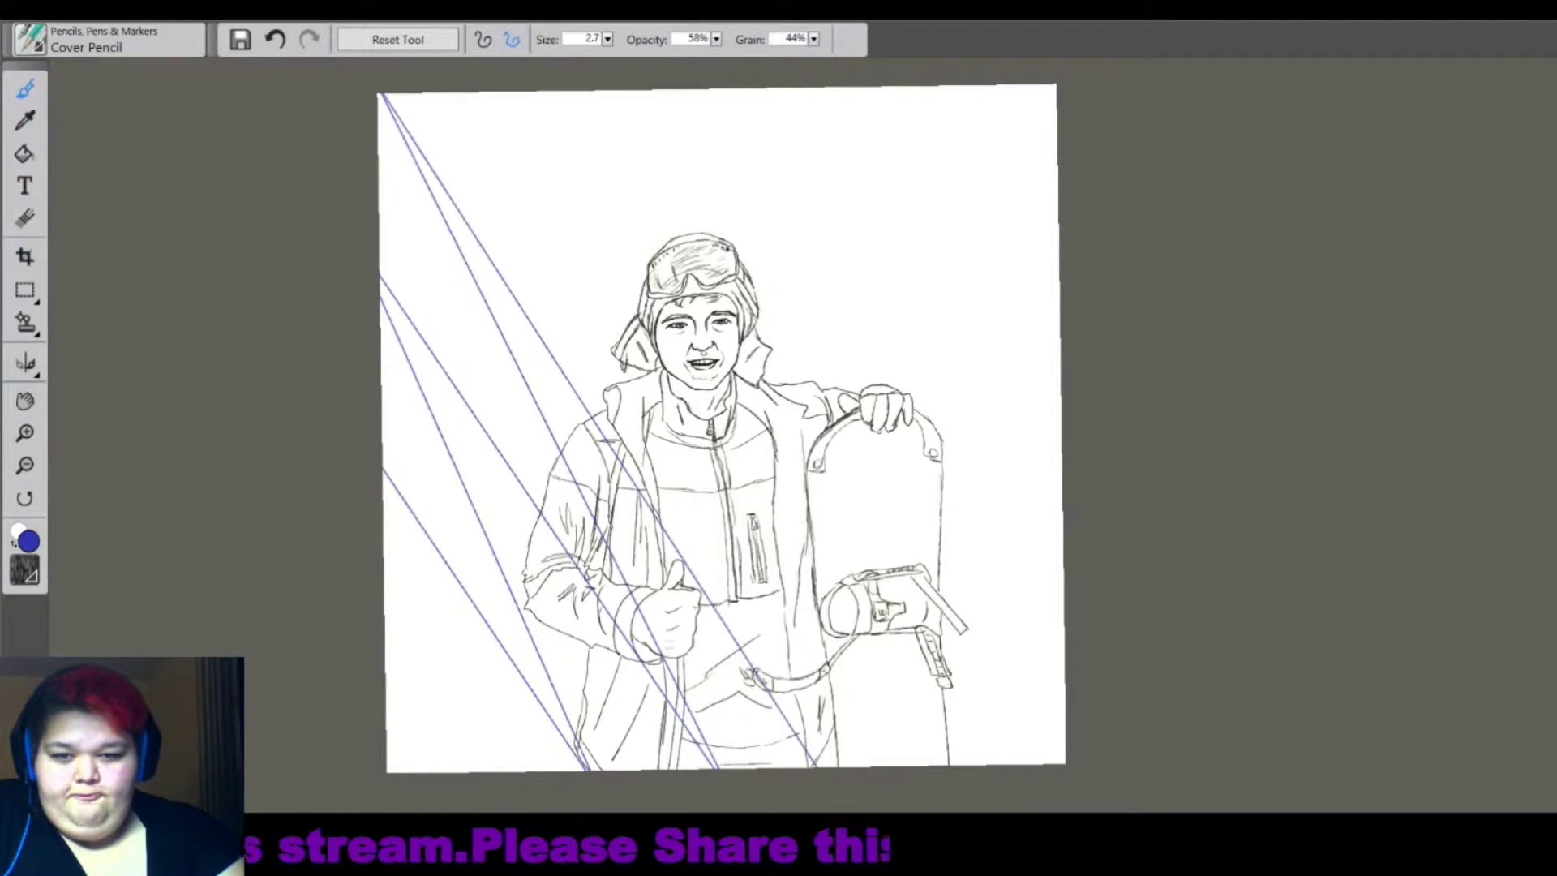
pyautogui.click(510, 92)
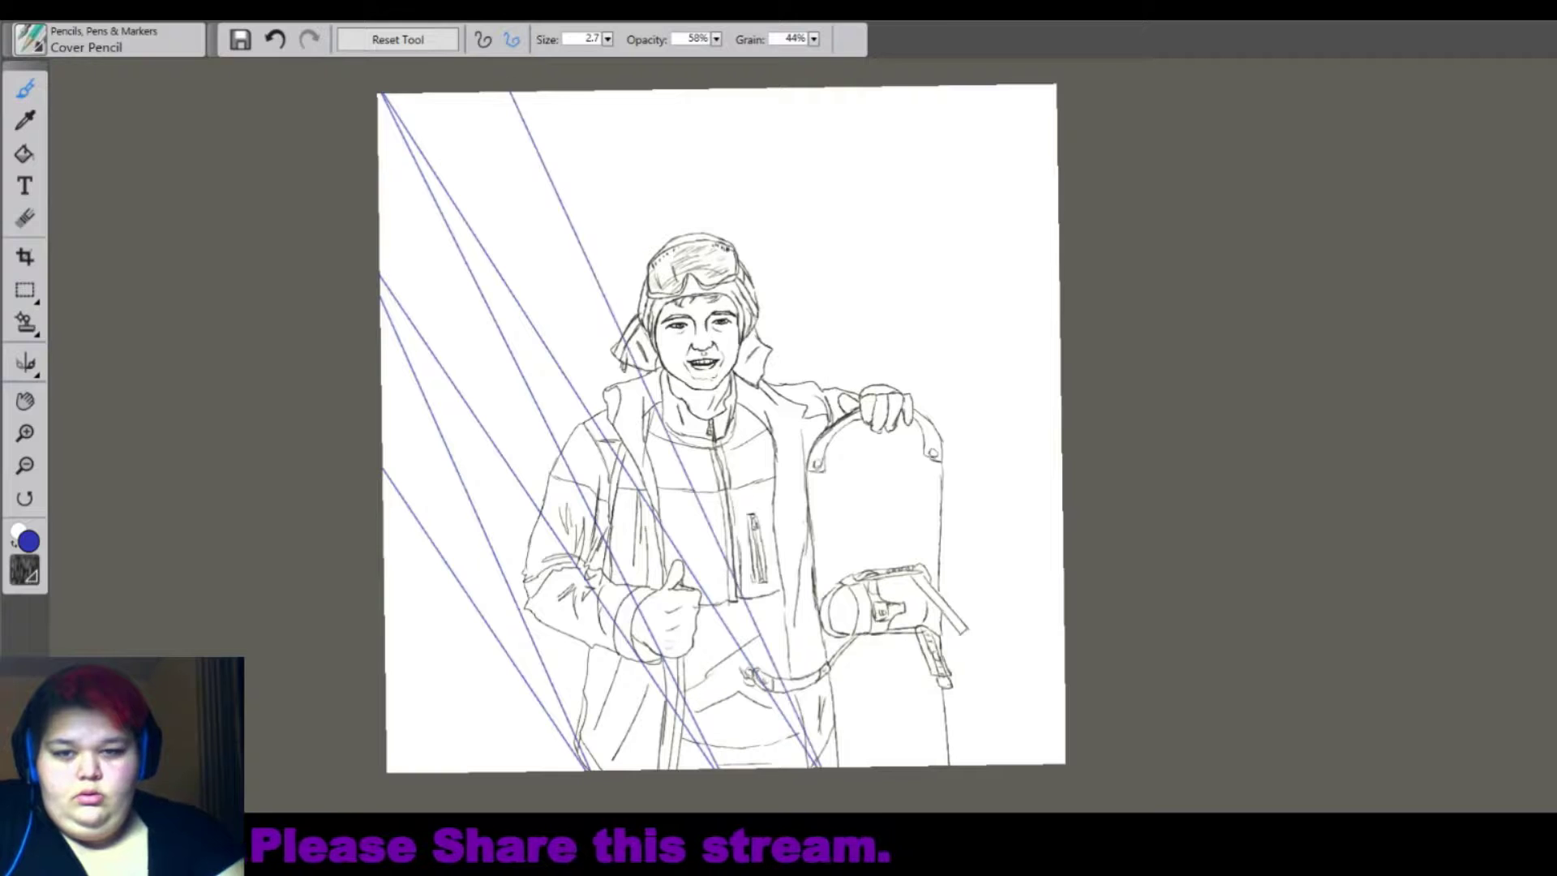
pyautogui.click(912, 766)
pyautogui.click(673, 90)
pyautogui.hotkey('ctrl', 'z')
pyautogui.hotkey('ctrl', 'z')
pyautogui.hotkey('ctrl', 'z')
pyautogui.hotkey('ctrl', 'z')
pyautogui.hotkey('ctrl', 'z')
pyautogui.hotkey('ctrl', 'z')
pyautogui.hotkey('ctrl', 'z')
pyautogui.hotkey('ctrl', 'z')
pyautogui.hotkey('ctrl', 'z')
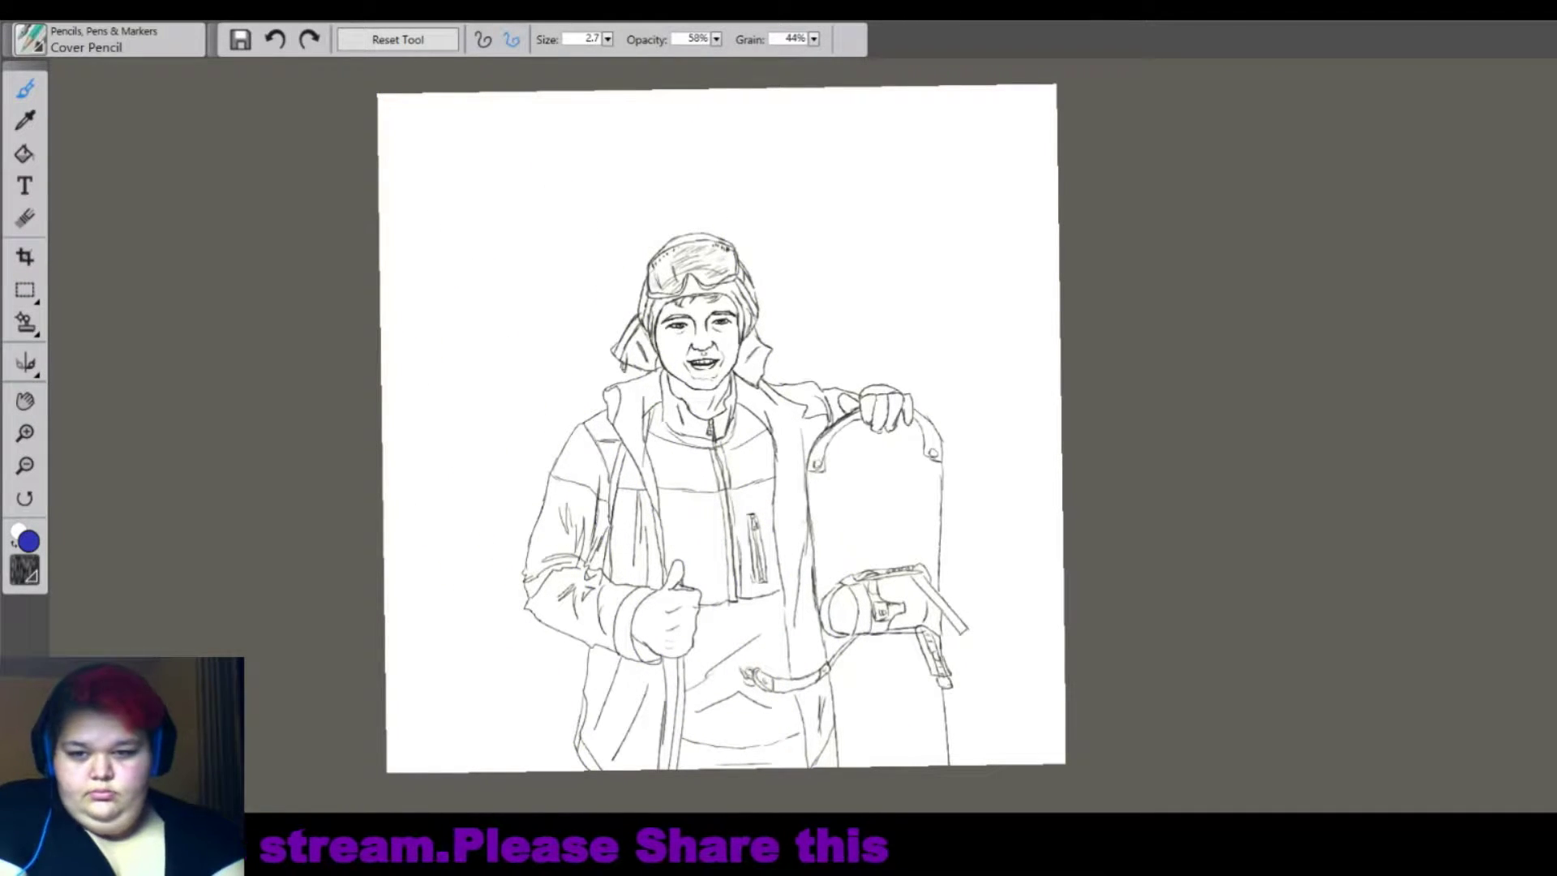
# Draw eight separate blue diagonal guide lines across the whole canvas, sloping from upper left to lower right.
pyautogui.click(579, 771)
pyautogui.click(683, 771)
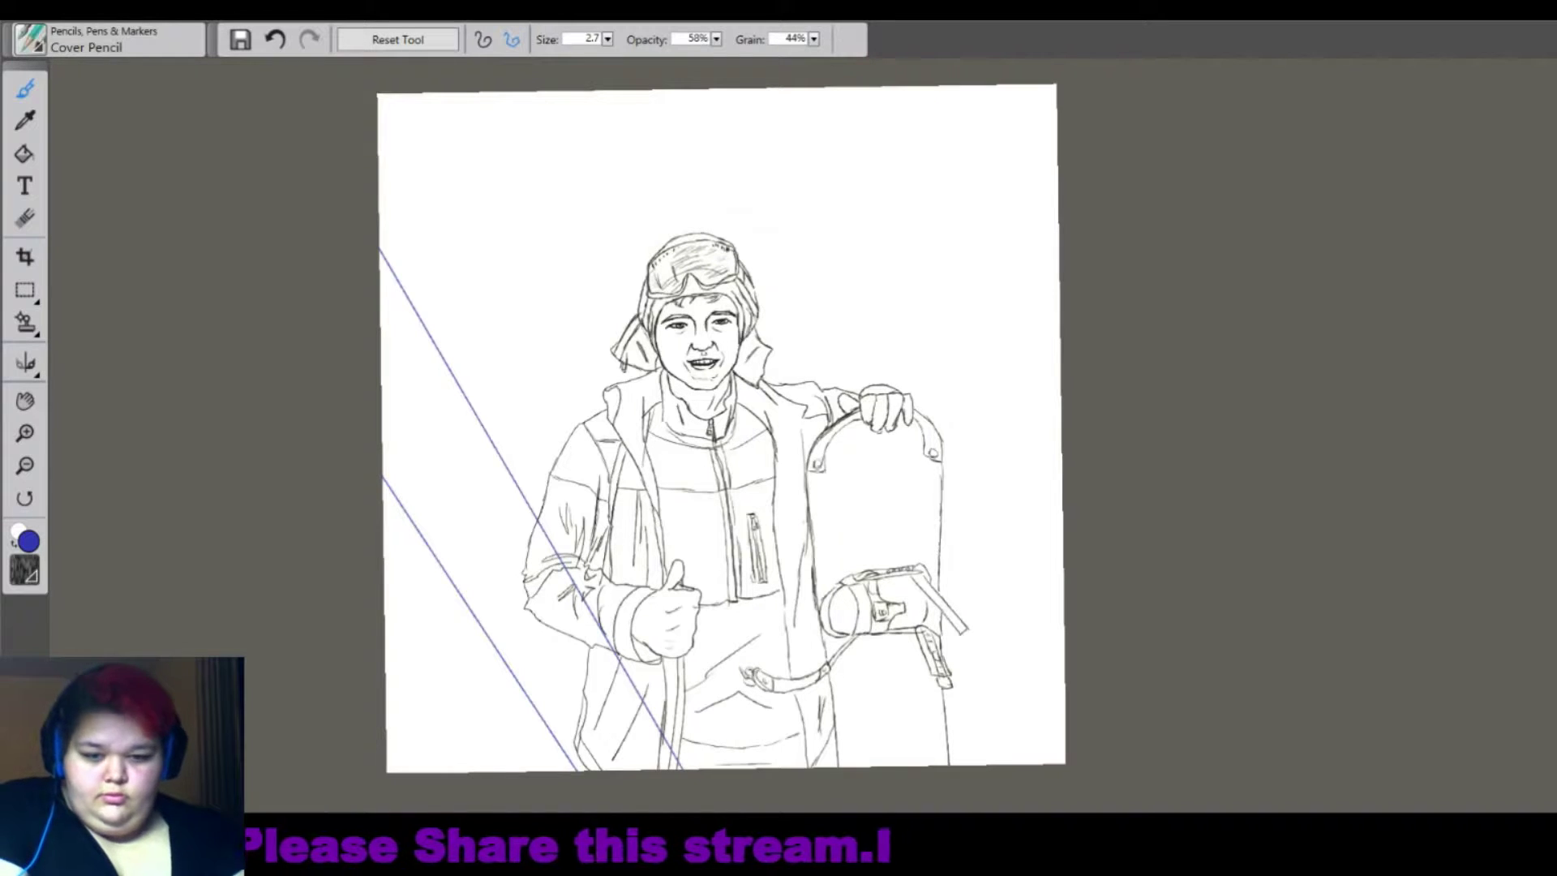
pyautogui.click(811, 766)
pyautogui.click(902, 766)
pyautogui.click(1065, 742)
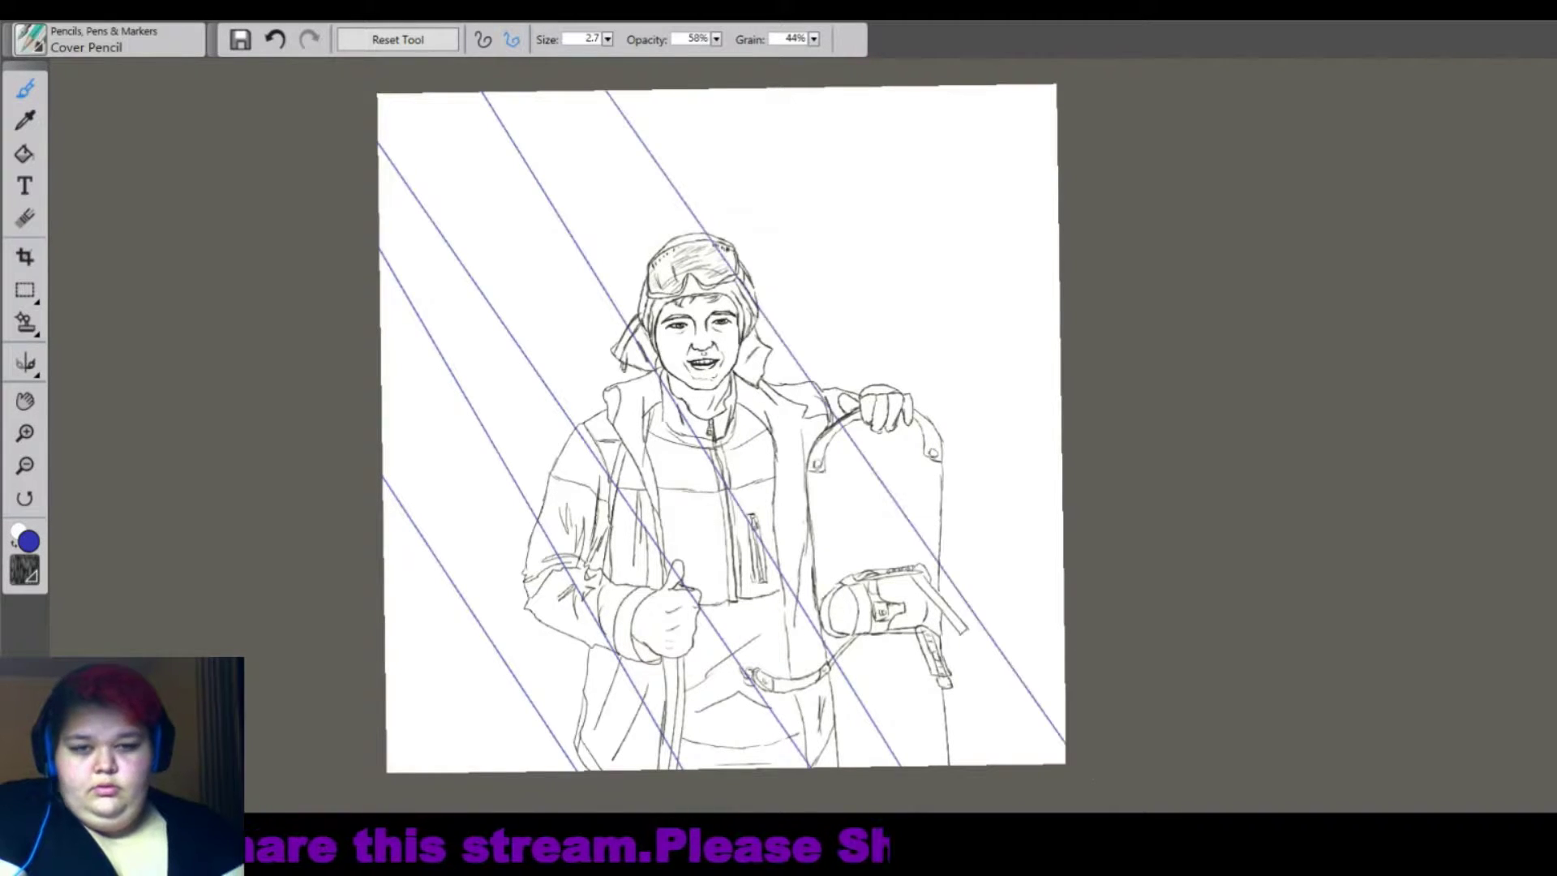
pyautogui.click(1063, 579)
pyautogui.click(1060, 385)
pyautogui.click(1058, 250)
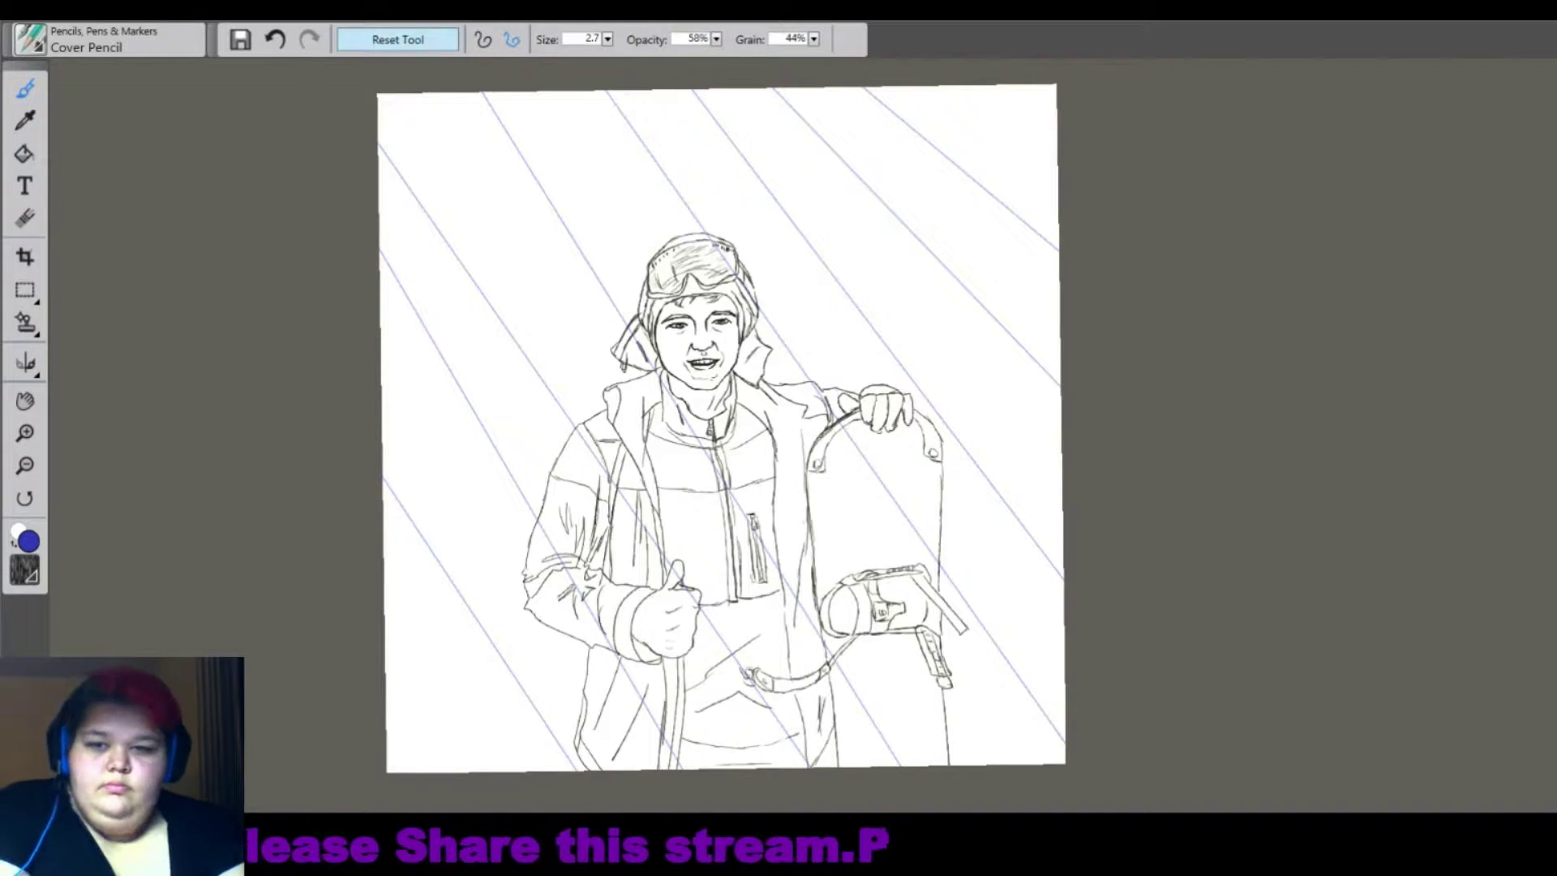
pyautogui.scroll(2, 883, 389)
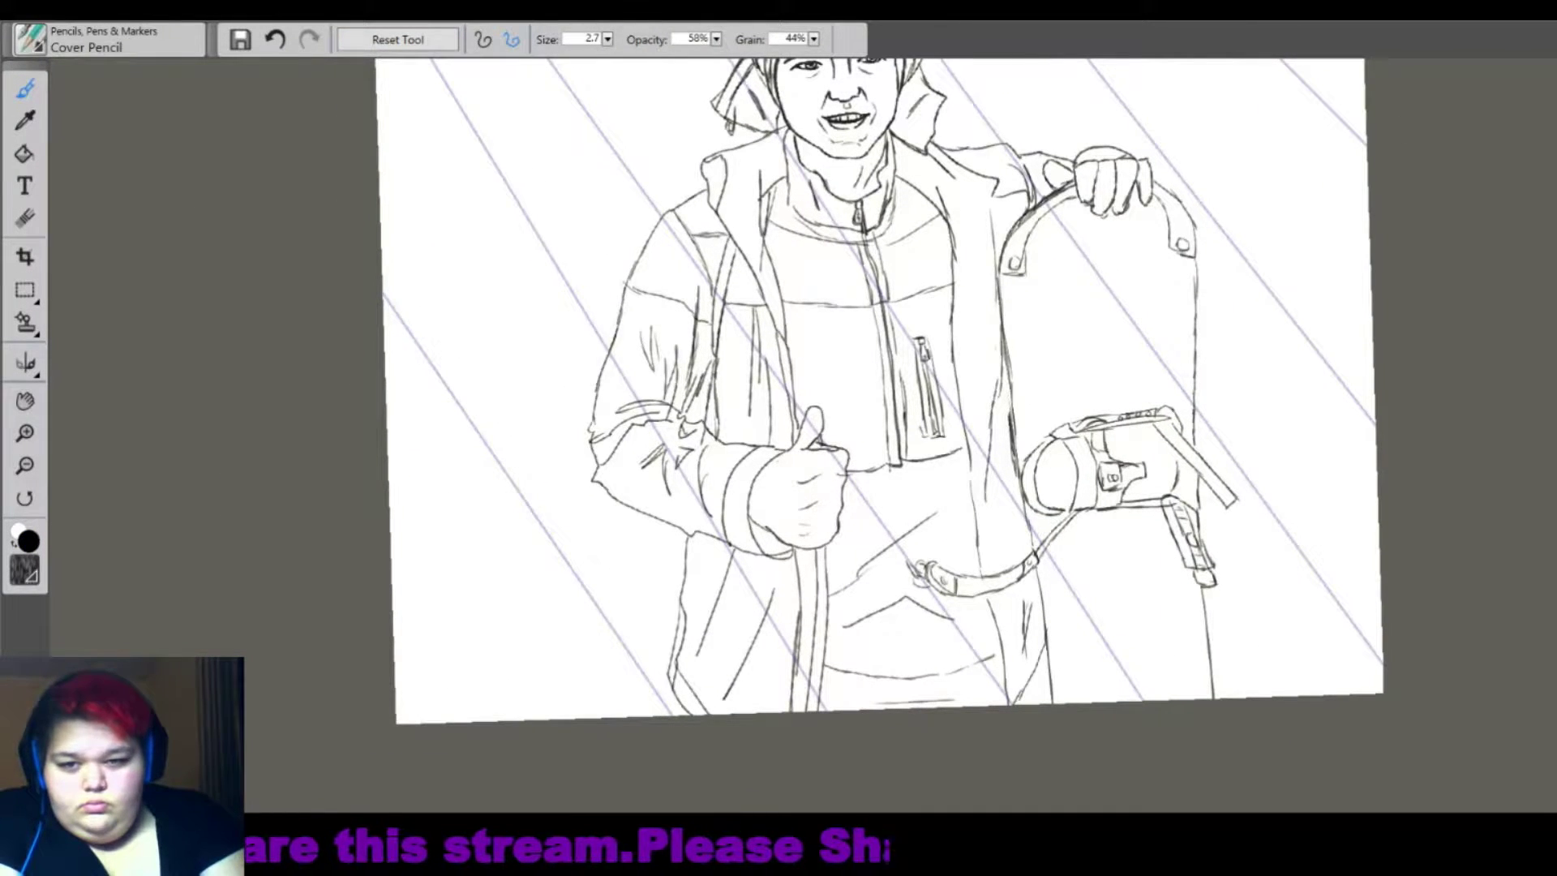
# Sketch freehand outlines of a block T and the rounded letter above it between the guide lines at the canvas's lower left.
pyautogui.hotkey('ctrl', 'z')
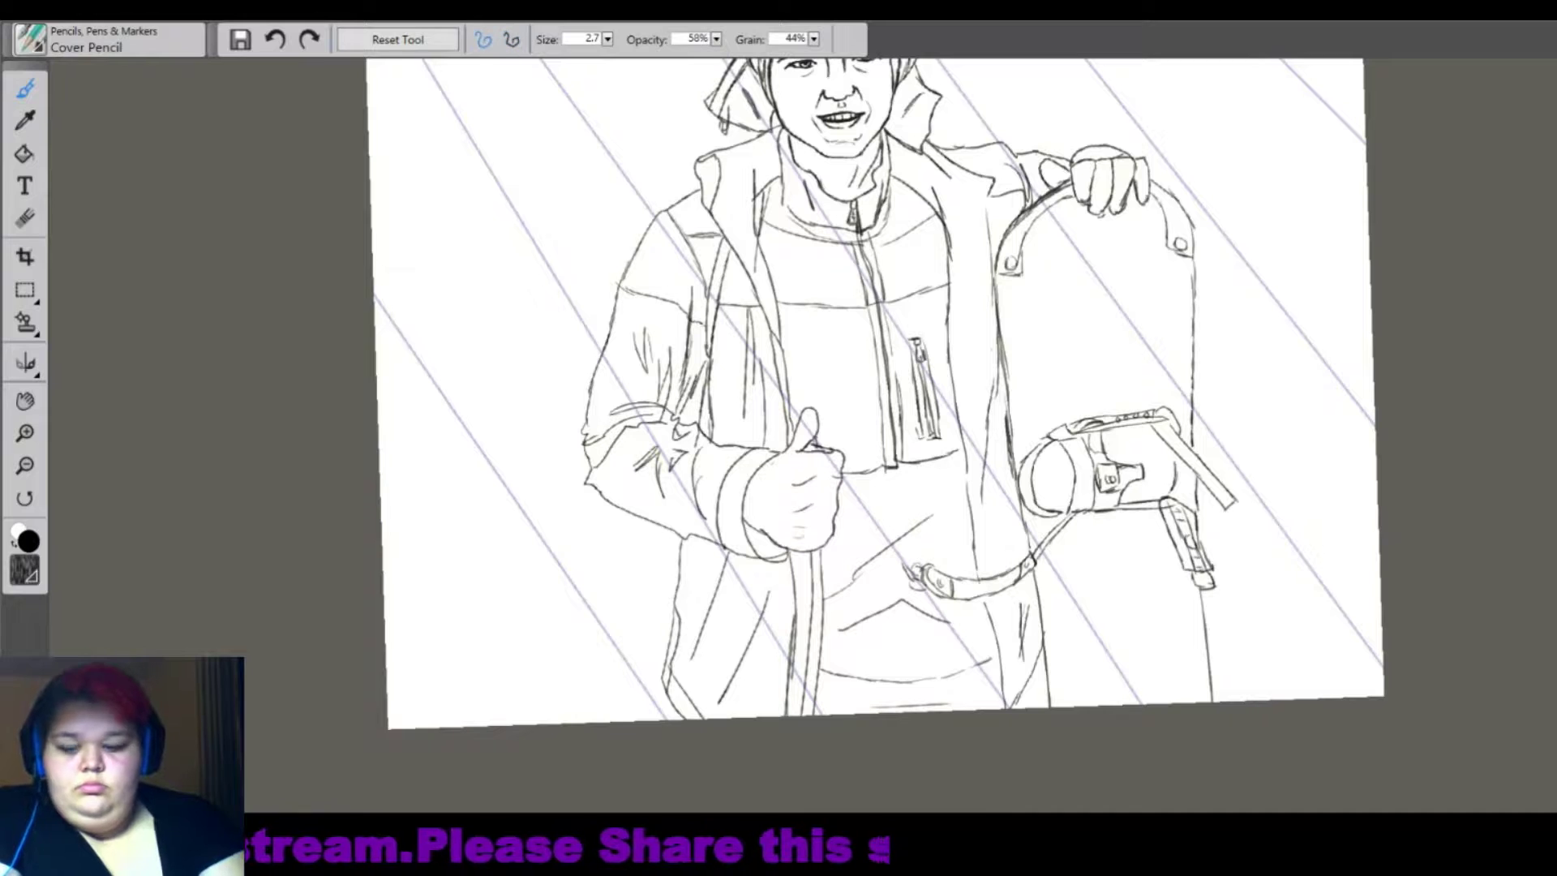
pyautogui.hotkey('ctrl', 'y')
pyautogui.moveTo(484, 381); pyautogui.dragTo(415, 442)
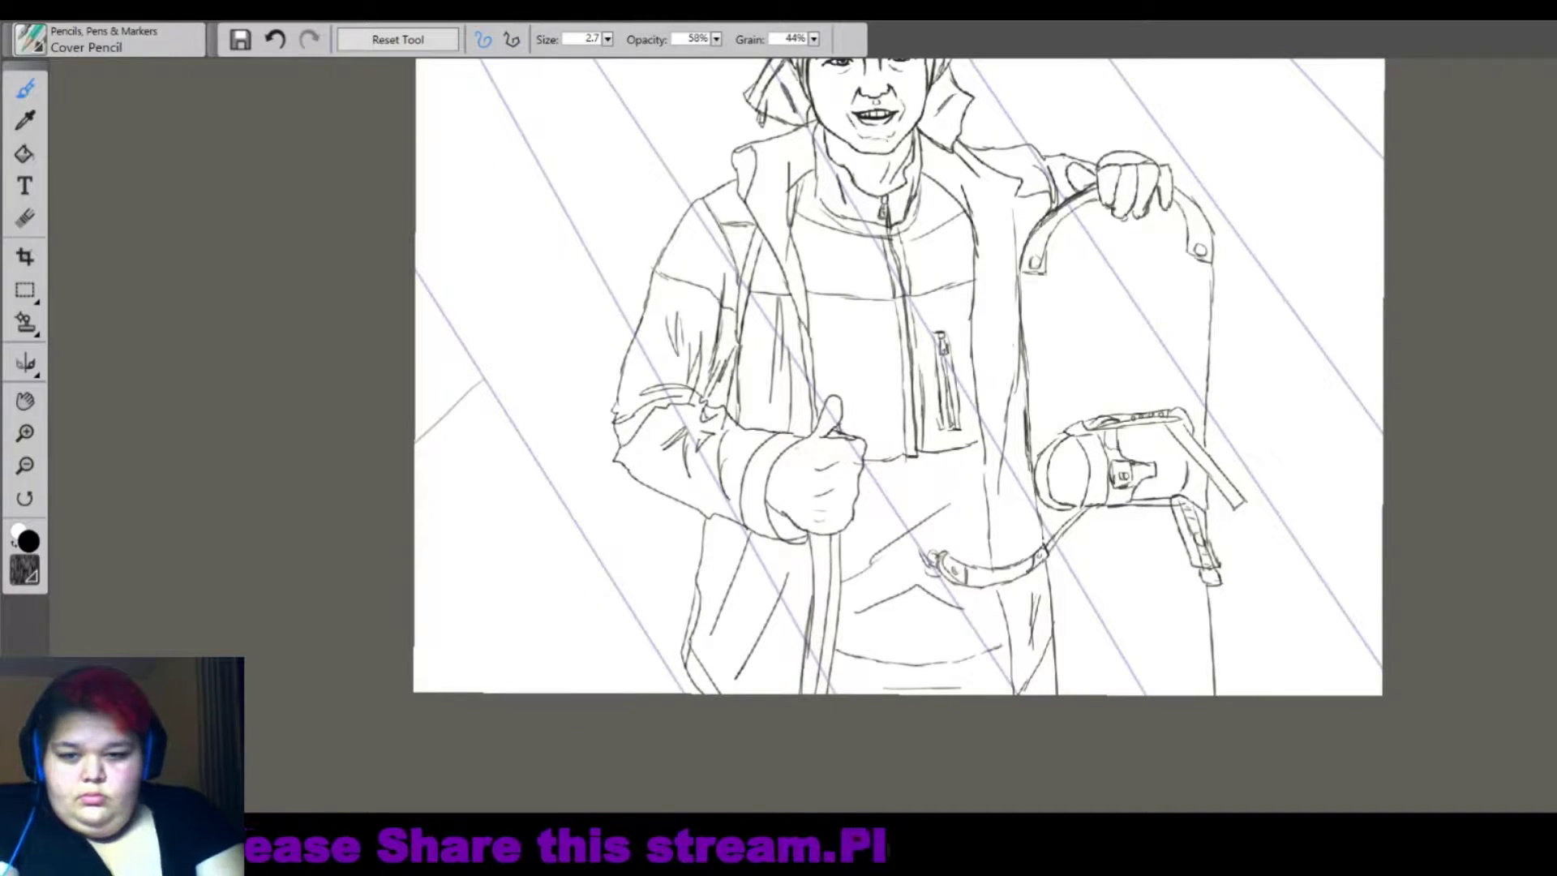
pyautogui.moveTo(523, 446)
pyautogui.mouseDown()
pyautogui.moveTo(415, 535)
pyautogui.moveTo(574, 693)
pyautogui.mouseUp()
pyautogui.moveTo(486, 482); pyautogui.dragTo(623, 693)
pyautogui.moveTo(418, 142)
pyautogui.mouseDown()
pyautogui.moveTo(487, 149)
pyautogui.moveTo(559, 357)
pyautogui.moveTo(603, 373)
pyautogui.mouseUp()
pyautogui.moveTo(417, 235); pyautogui.dragTo(480, 323)
pyautogui.moveTo(616, 551); pyautogui.dragTo(518, 418)
pyautogui.moveTo(518, 410); pyautogui.dragTo(598, 423)
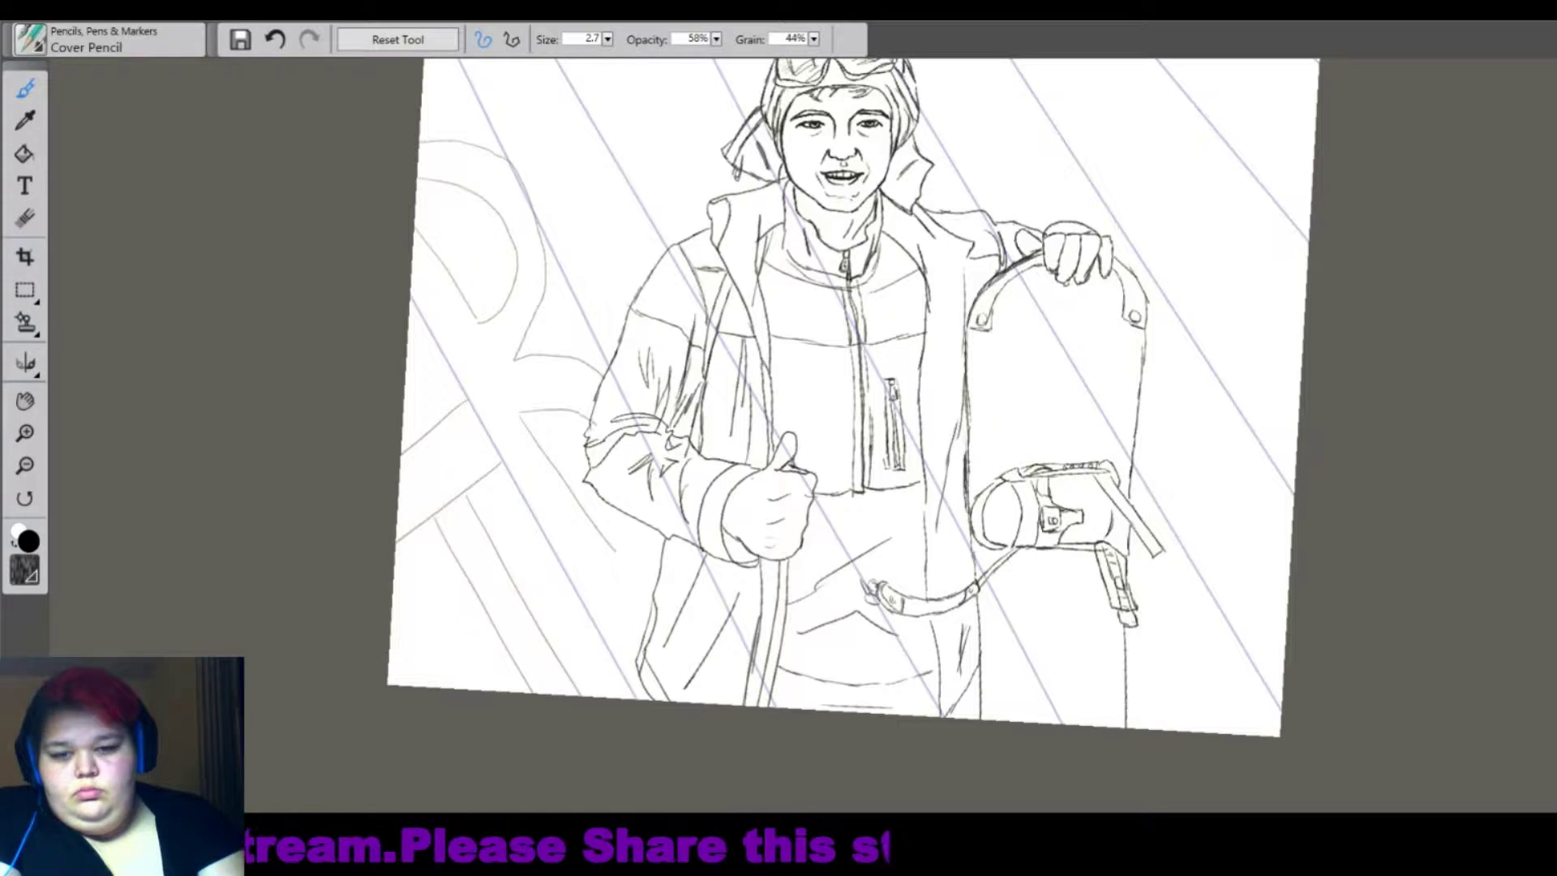
# Finish the rounded letter's leg and sketch a block N in the band above it.
pyautogui.moveTo(603, 535); pyautogui.dragTo(640, 591)
pyautogui.moveTo(640, 516); pyautogui.dragTo(652, 596)
pyautogui.moveTo(368, 180); pyautogui.dragTo(565, 409)
pyautogui.moveTo(413, 165)
pyautogui.mouseDown()
pyautogui.moveTo(565, 406)
pyautogui.moveTo(568, 474)
pyautogui.mouseUp()
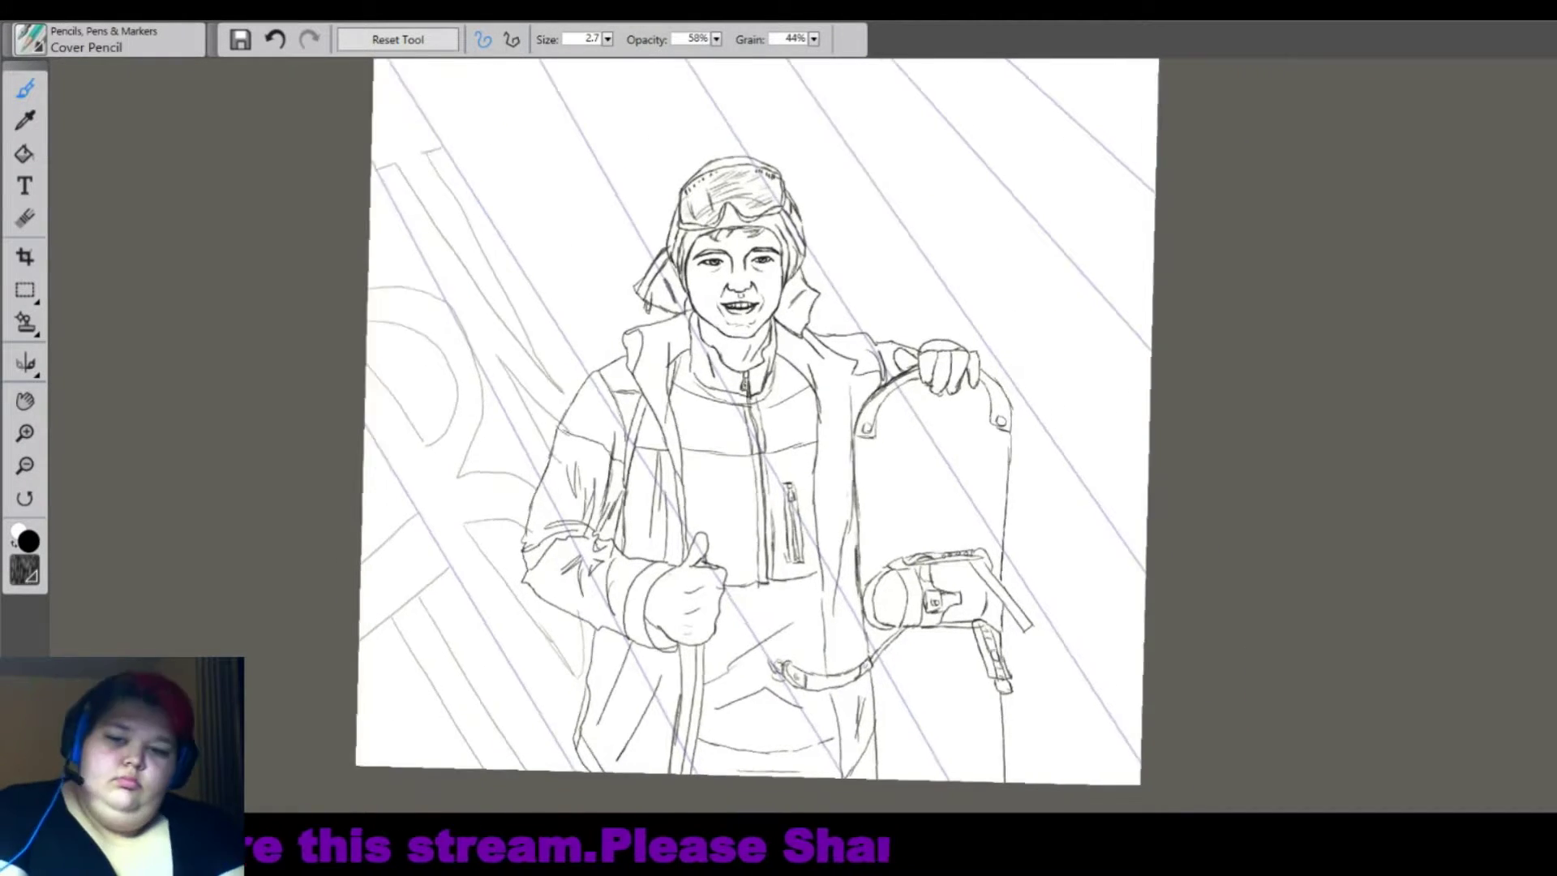
# Sketch outlines of a block R, an E and the start of another R between the guide lines along the canvas's upper left.
pyautogui.moveTo(448, 185)
pyautogui.mouseDown()
pyautogui.moveTo(673, 356)
pyautogui.moveTo(661, 434)
pyautogui.mouseUp()
pyautogui.moveTo(496, 214)
pyautogui.mouseDown()
pyautogui.moveTo(560, 299)
pyautogui.moveTo(559, 284)
pyautogui.mouseUp()
pyautogui.moveTo(564, 166); pyautogui.dragTo(642, 144)
pyautogui.moveTo(681, 182)
pyautogui.mouseDown()
pyautogui.moveTo(624, 212)
pyautogui.moveTo(638, 255)
pyautogui.mouseUp()
pyautogui.moveTo(640, 272)
pyautogui.mouseDown()
pyautogui.moveTo(706, 257)
pyautogui.moveTo(705, 349)
pyautogui.mouseUp()
pyautogui.moveTo(750, 146); pyautogui.dragTo(774, 244)
pyautogui.moveTo(762, 241)
pyautogui.mouseDown()
pyautogui.moveTo(851, 288)
pyautogui.moveTo(863, 312)
pyautogui.mouseUp()
pyautogui.moveTo(777, 275); pyautogui.dragTo(833, 356)
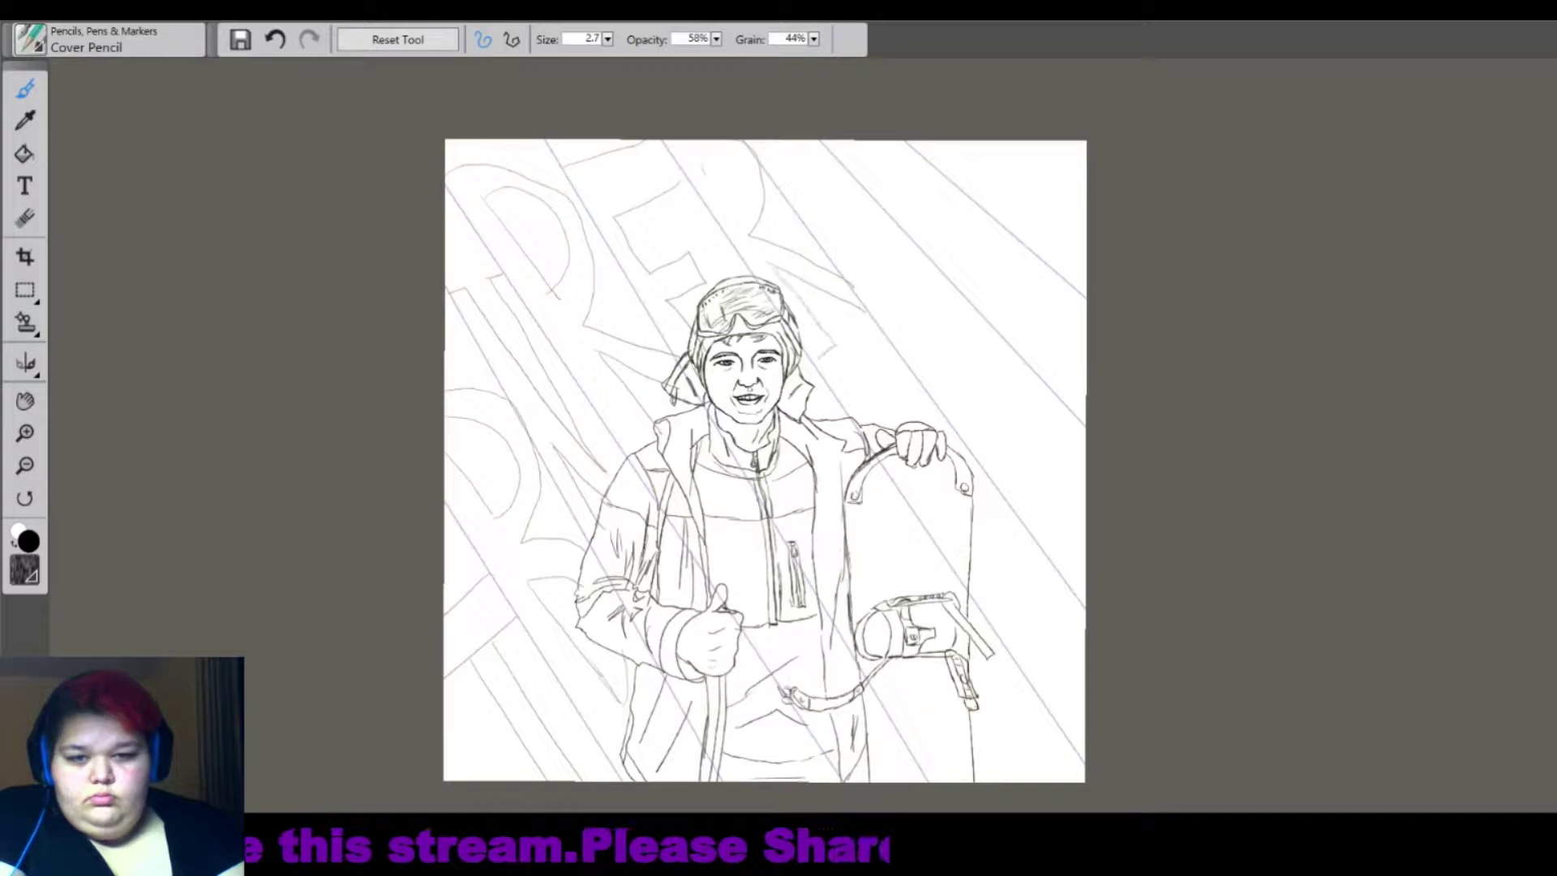
# Complete the second R's bowl, sketch a block A beside it and start the outer curve of a G.
pyautogui.moveTo(704, 162); pyautogui.dragTo(887, 348)
pyautogui.moveTo(855, 209); pyautogui.dragTo(945, 279)
pyautogui.moveTo(851, 247); pyautogui.dragTo(906, 253)
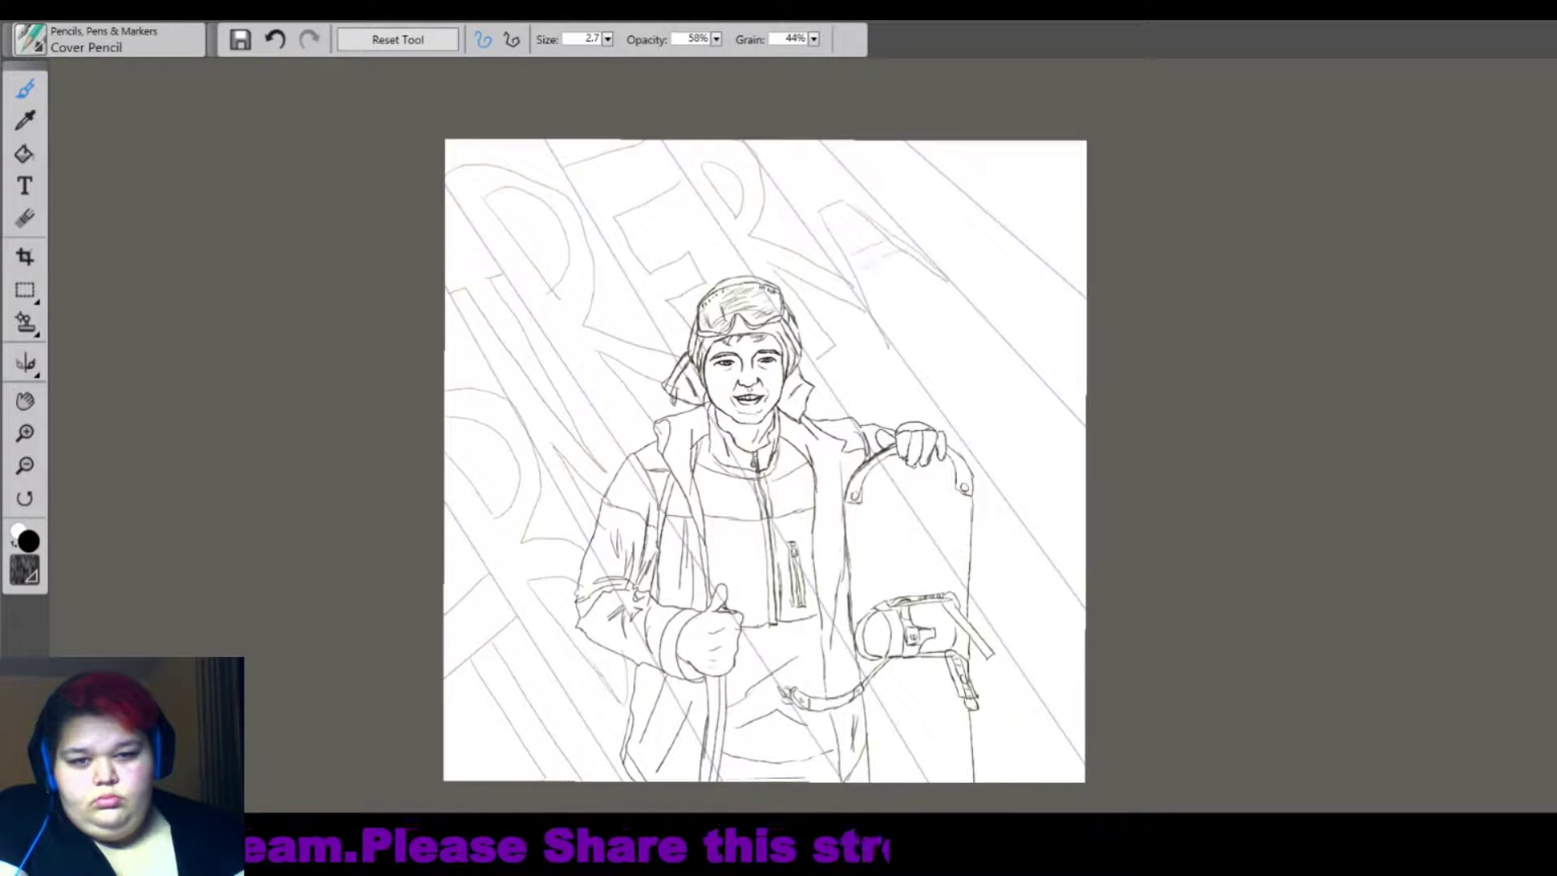
pyautogui.moveTo(835, 212); pyautogui.dragTo(952, 288)
pyautogui.moveTo(866, 259)
pyautogui.mouseDown()
pyautogui.moveTo(896, 336)
pyautogui.moveTo(949, 255)
pyautogui.mouseUp()
pyautogui.moveTo(964, 191); pyautogui.dragTo(932, 268)
pyautogui.moveTo(956, 275); pyautogui.dragTo(1038, 312)
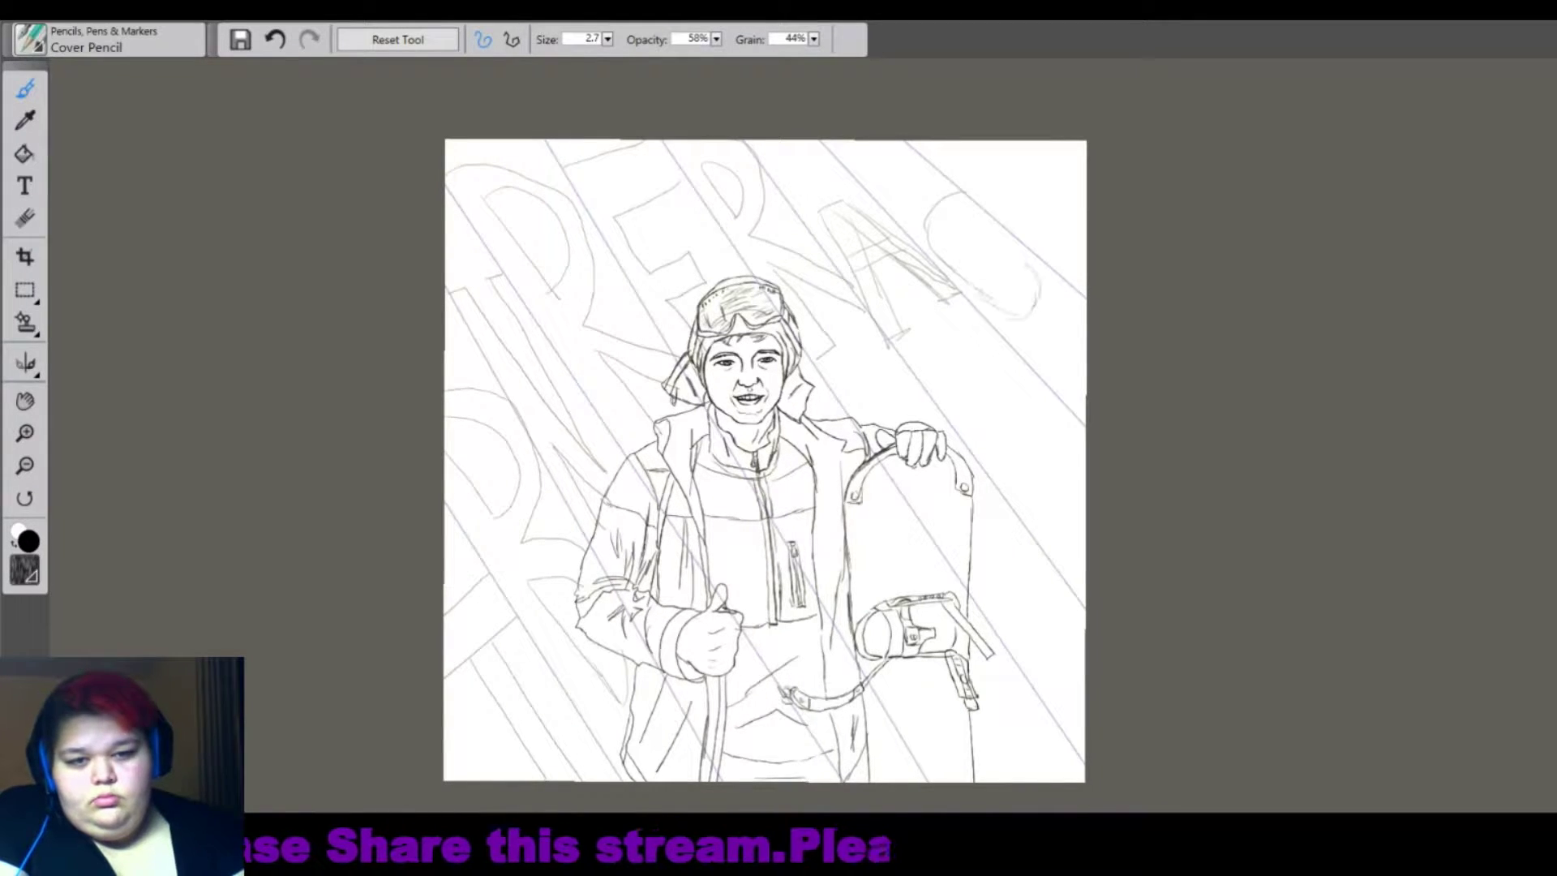
# Finish the block G and sketch a block S in the canvas's upper-right corner.
pyautogui.moveTo(1041, 259); pyautogui.dragTo(977, 316)
pyautogui.moveTo(932, 239); pyautogui.dragTo(969, 296)
pyautogui.moveTo(976, 212); pyautogui.dragTo(945, 251)
pyautogui.moveTo(1021, 255)
pyautogui.mouseDown()
pyautogui.moveTo(973, 301)
pyautogui.moveTo(1030, 255)
pyautogui.mouseUp()
pyautogui.moveTo(1041, 142); pyautogui.dragTo(1001, 206)
pyautogui.moveTo(1084, 199)
pyautogui.mouseDown()
pyautogui.moveTo(1030, 260)
pyautogui.moveTo(1084, 264)
pyautogui.mouseUp()
pyautogui.moveTo(1054, 150)
pyautogui.mouseDown()
pyautogui.moveTo(981, 211)
pyautogui.moveTo(1075, 198)
pyautogui.moveTo(1009, 255)
pyautogui.mouseUp()
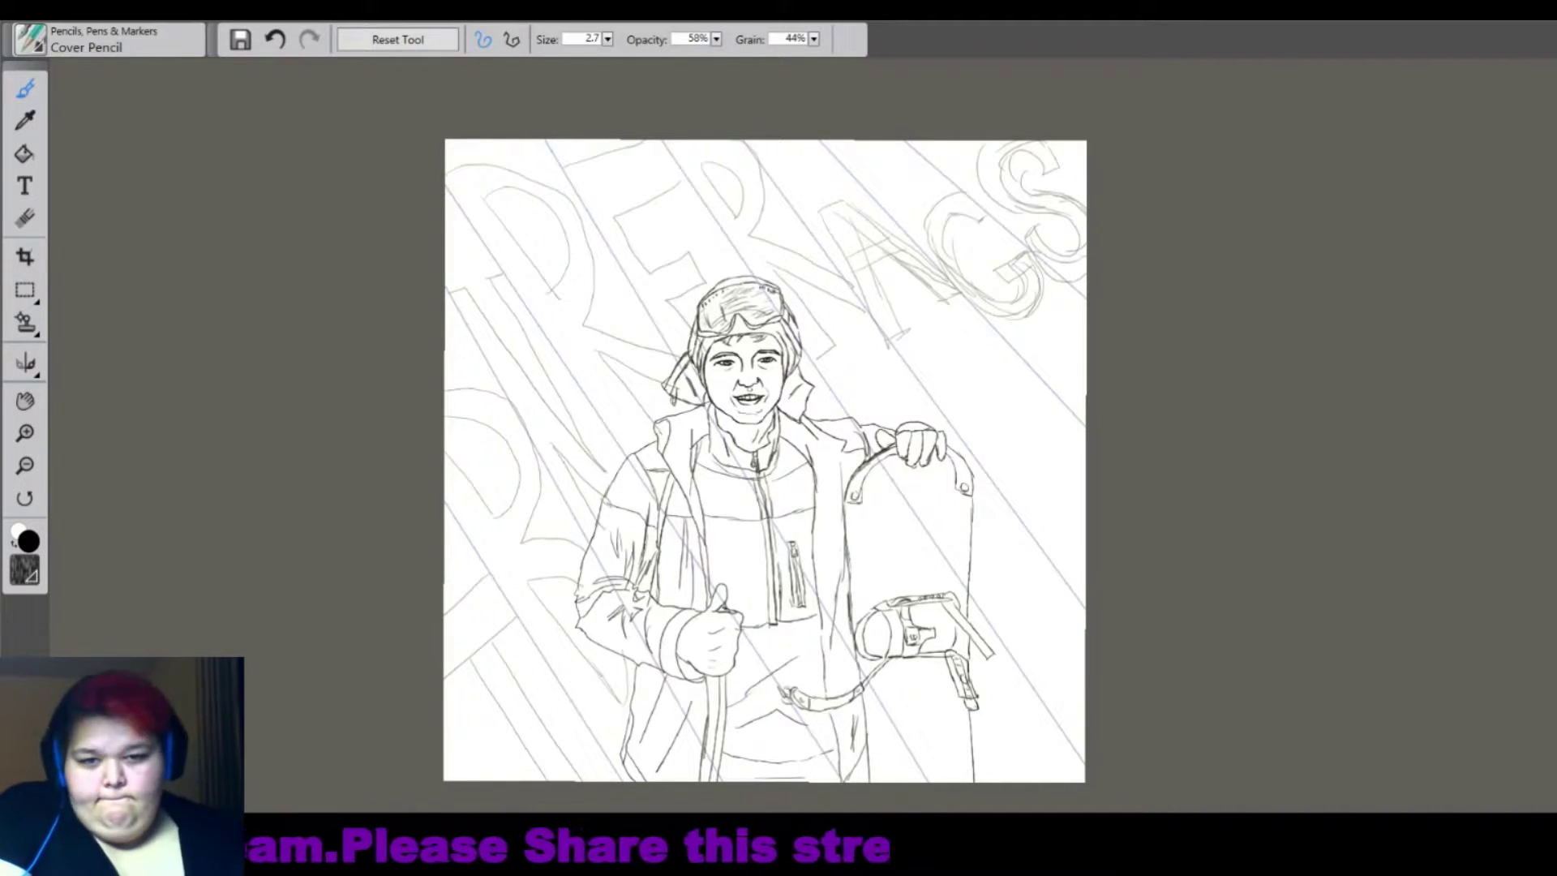
# Erase the R between the E and the A, then redraw it lower with a wider bowl.
pyautogui.press('e')
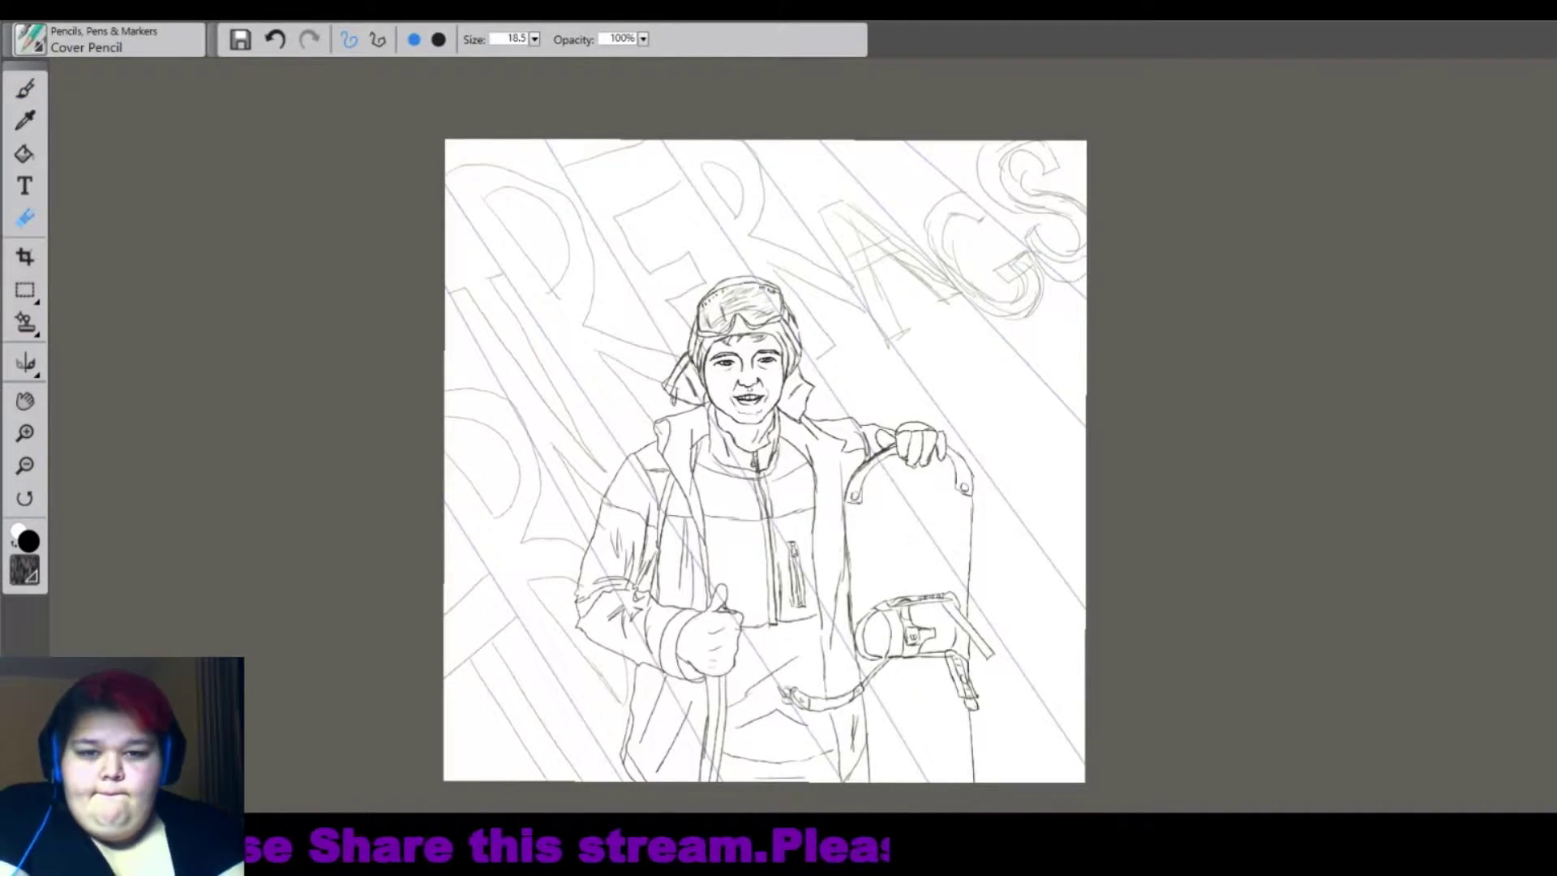
pyautogui.moveTo(734, 166)
pyautogui.mouseDown()
pyautogui.moveTo(718, 215)
pyautogui.moveTo(811, 284)
pyautogui.moveTo(819, 348)
pyautogui.mouseUp()
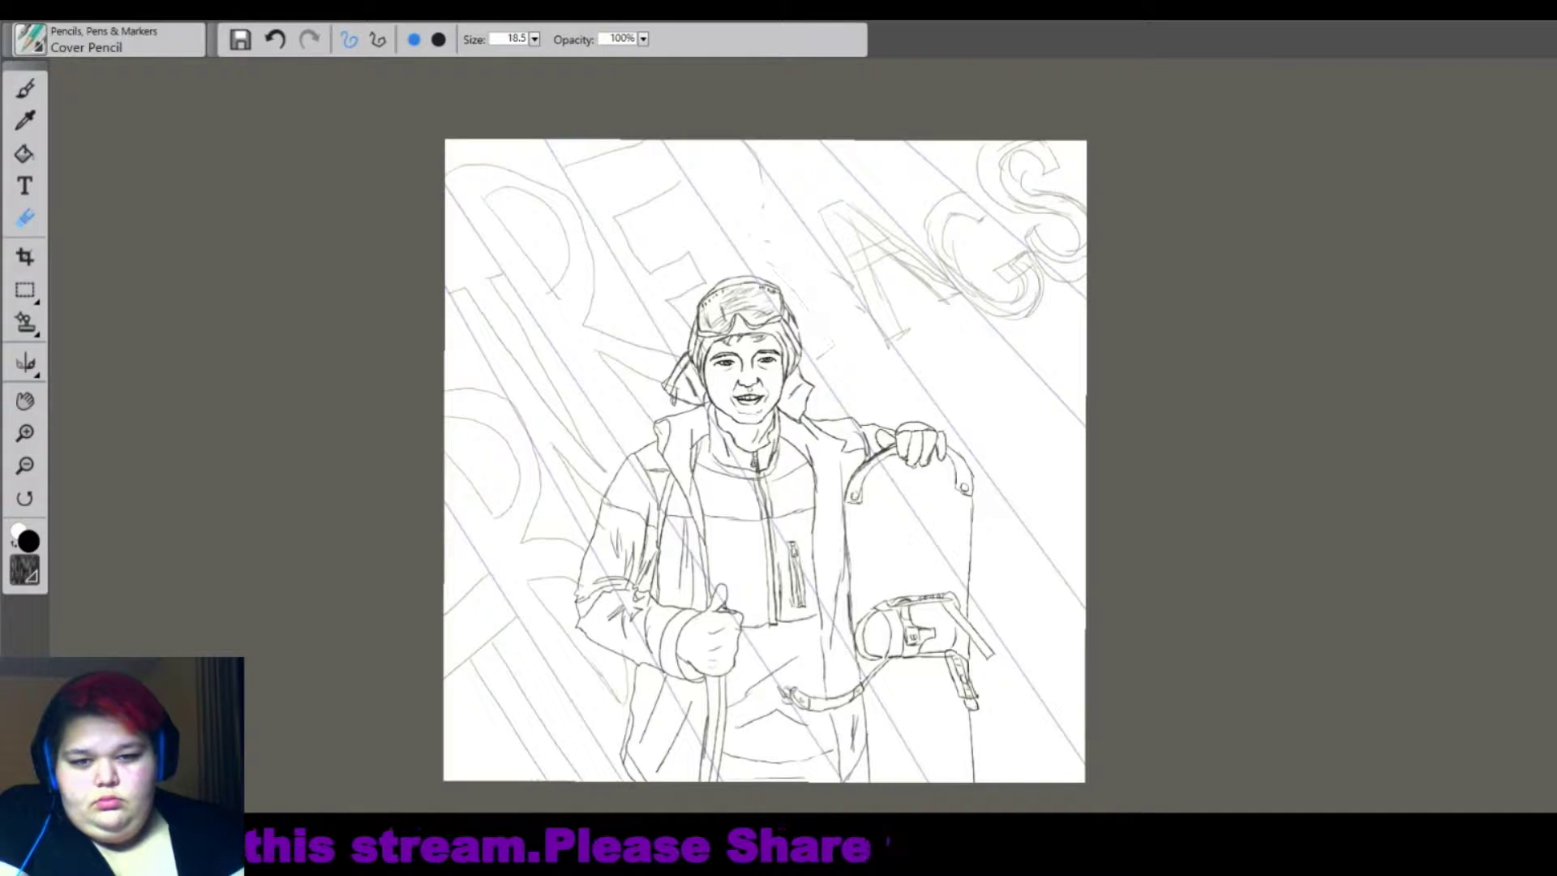
pyautogui.press('b')
pyautogui.moveTo(700, 190)
pyautogui.mouseDown()
pyautogui.moveTo(759, 184)
pyautogui.moveTo(835, 361)
pyautogui.moveTo(891, 288)
pyautogui.mouseUp()
pyautogui.moveTo(810, 324); pyautogui.dragTo(882, 272)
pyautogui.moveTo(740, 261); pyautogui.dragTo(777, 206)
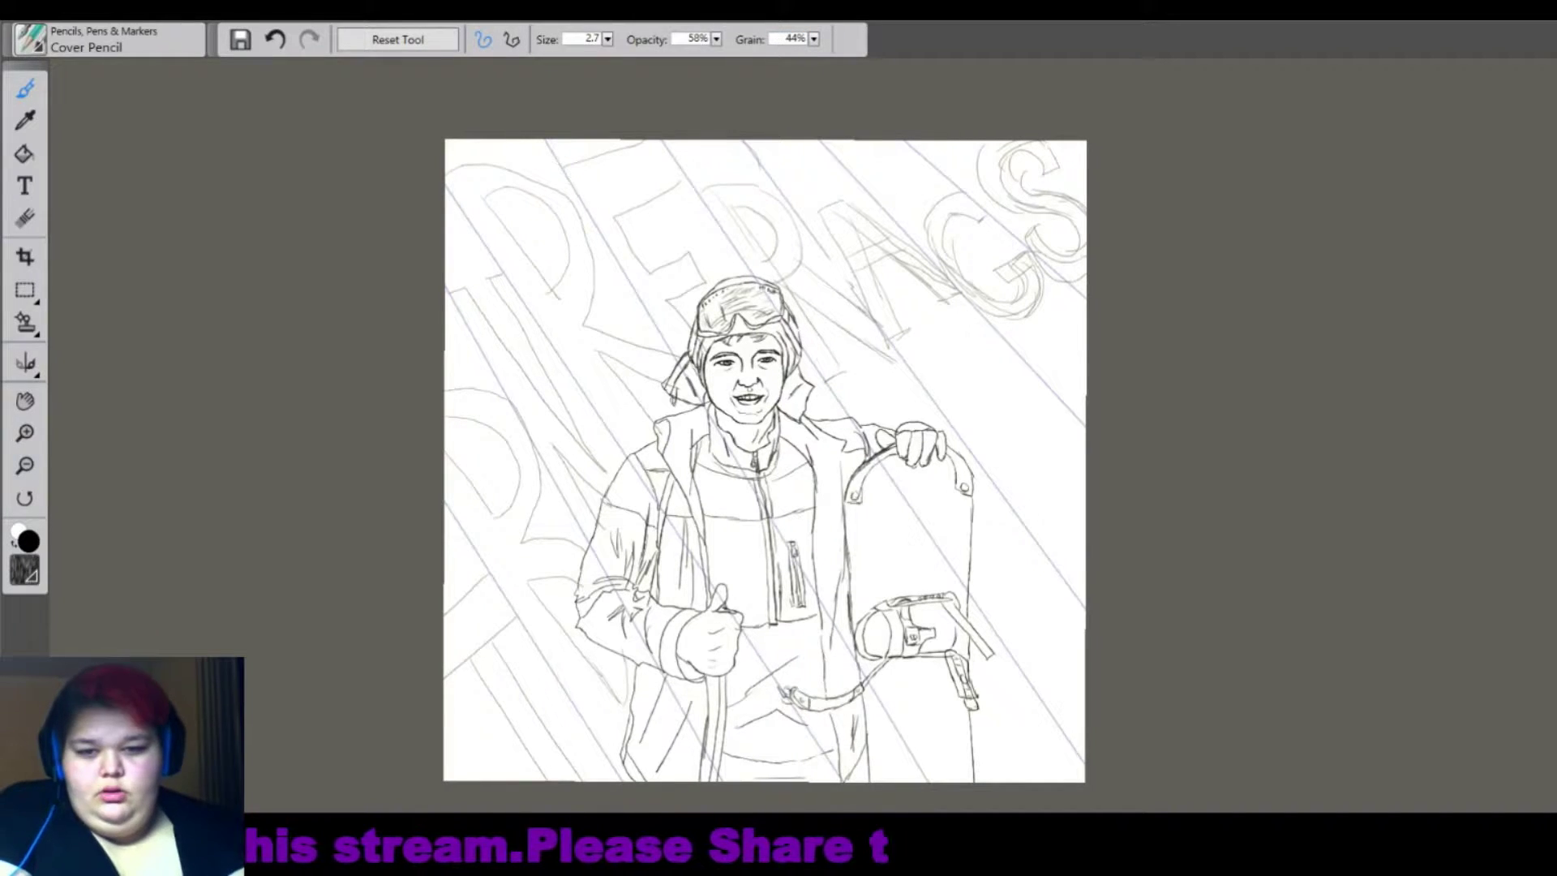
# Erase the inner diagonal strokes of the N and redraw them freehand.
pyautogui.click(24, 217)
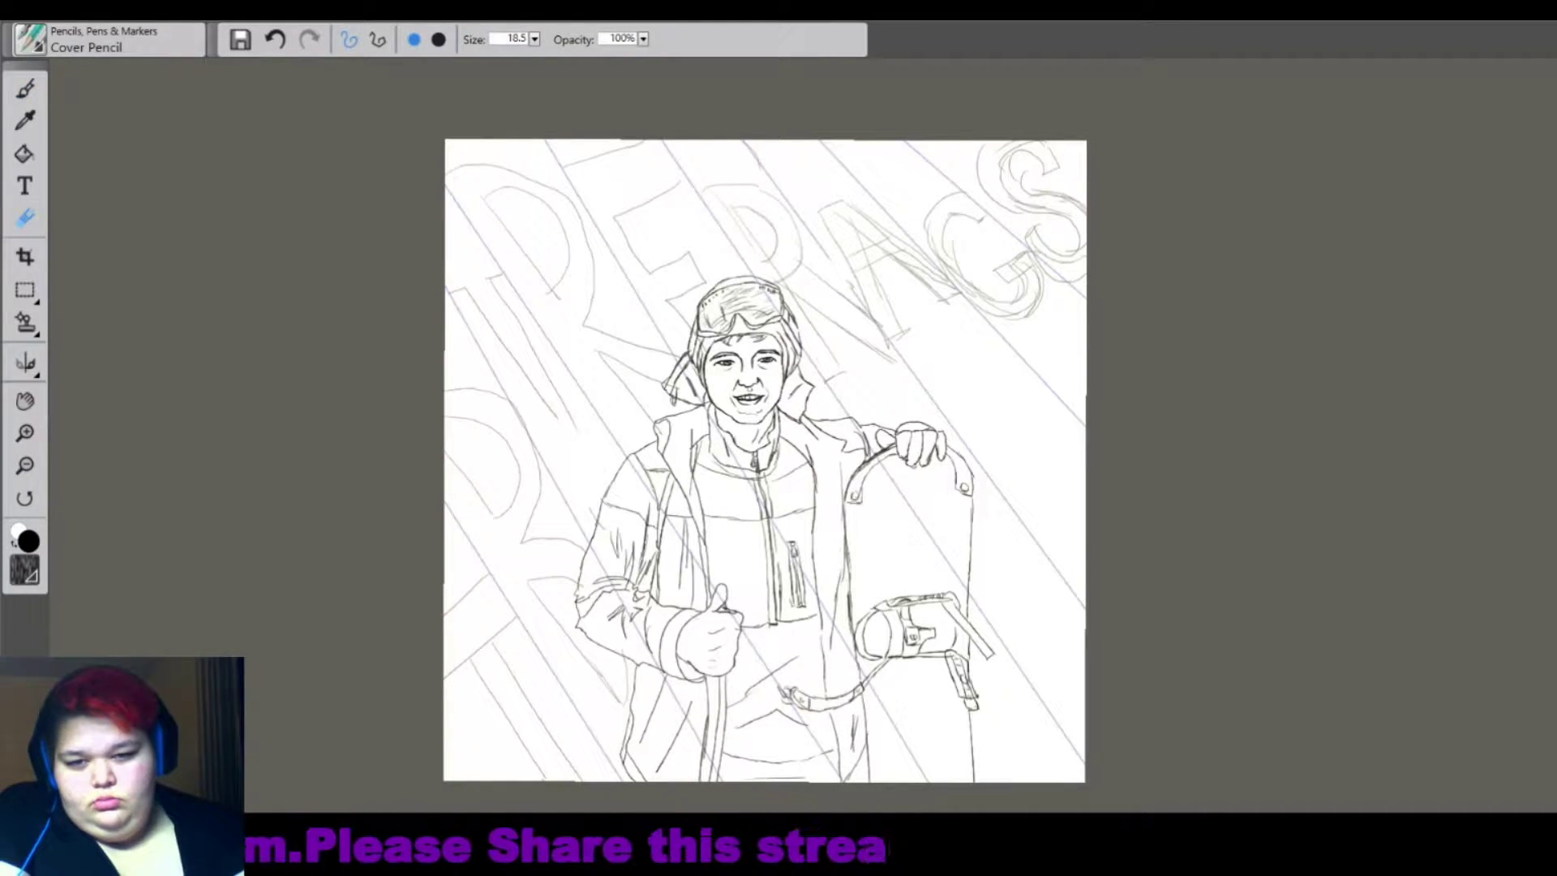
pyautogui.moveTo(496, 290); pyautogui.dragTo(572, 425)
pyautogui.moveTo(515, 361); pyautogui.dragTo(553, 411)
pyautogui.press('b')
pyautogui.moveTo(501, 337)
pyautogui.mouseDown()
pyautogui.moveTo(588, 472)
pyautogui.moveTo(600, 448)
pyautogui.moveTo(621, 457)
pyautogui.mouseUp()
pyautogui.moveTo(495, 294)
pyautogui.mouseDown()
pyautogui.moveTo(566, 402)
pyautogui.moveTo(519, 322)
pyautogui.mouseUp()
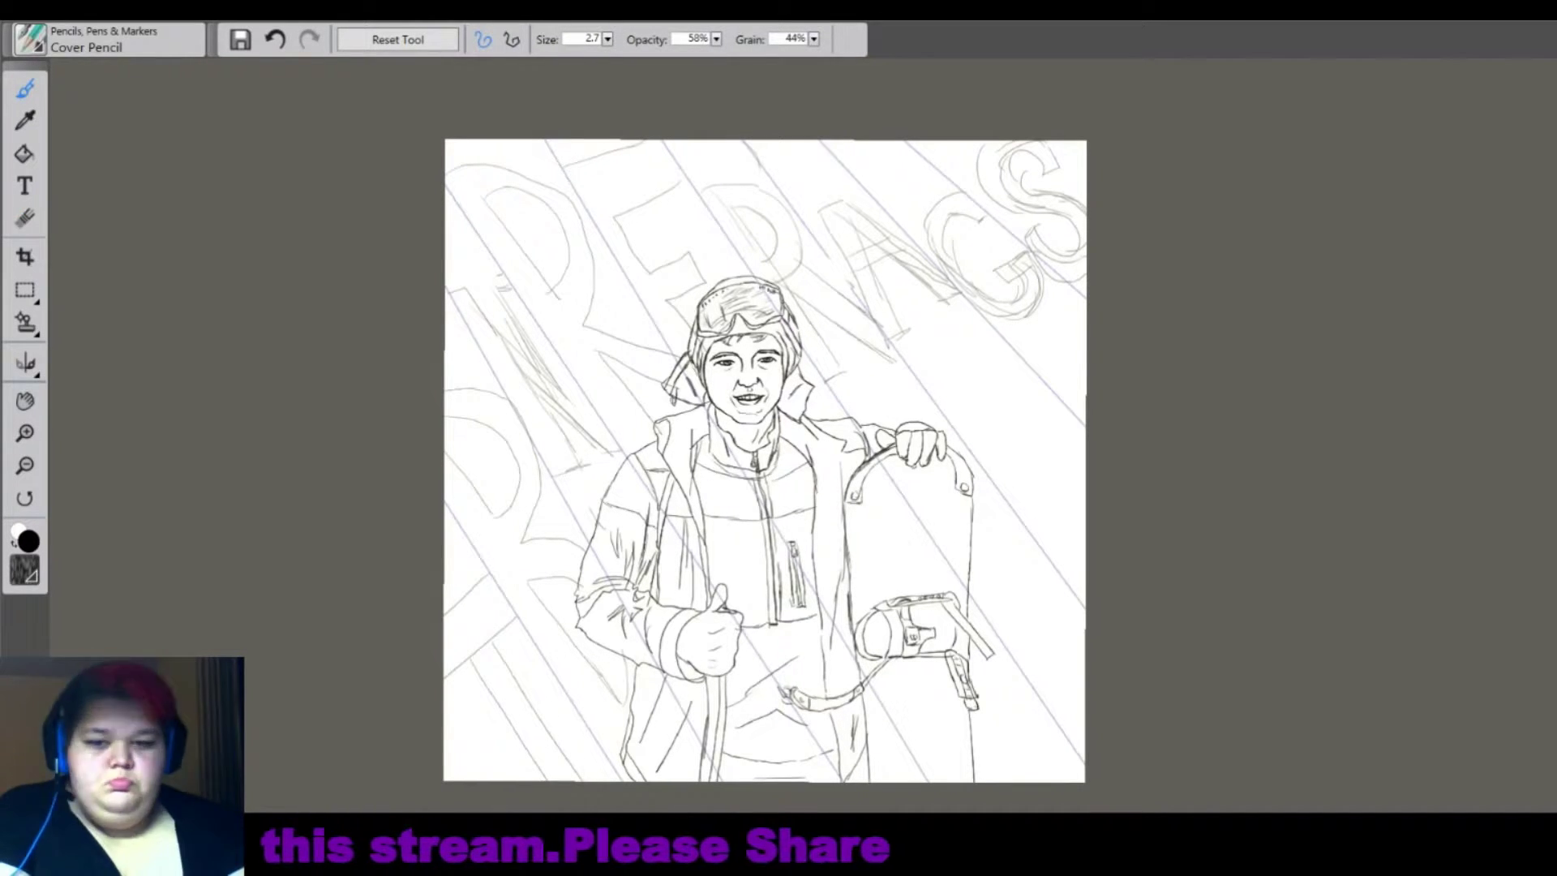
# Erase the rounded letter between the T and the N with a 36.2 eraser, then resketch it as a B with two bowls.
pyautogui.click(24, 217)
pyautogui.moveTo(479, 421)
pyautogui.mouseDown()
pyautogui.moveTo(507, 511)
pyautogui.moveTo(535, 522)
pyautogui.mouseUp()
pyautogui.moveTo(531, 580); pyautogui.dragTo(608, 697)
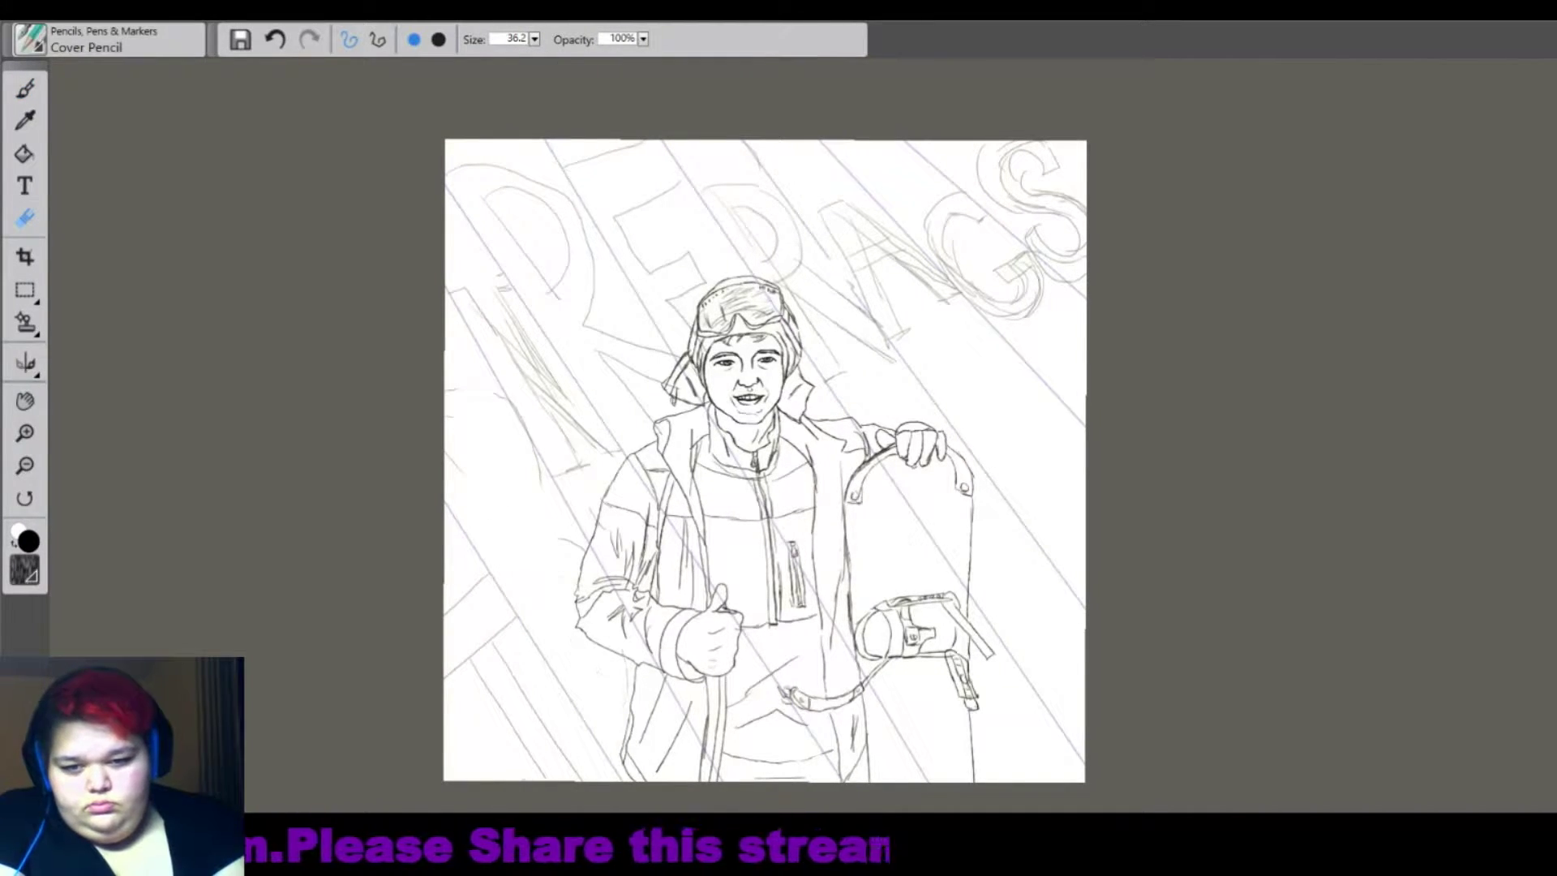
pyautogui.press('b')
pyautogui.moveTo(527, 401)
pyautogui.mouseDown()
pyautogui.moveTo(458, 486)
pyautogui.moveTo(479, 535)
pyautogui.moveTo(596, 600)
pyautogui.mouseUp()
pyautogui.moveTo(576, 636); pyautogui.dragTo(547, 653)
pyautogui.moveTo(536, 503); pyautogui.dragTo(478, 596)
pyautogui.moveTo(495, 535); pyautogui.dragTo(571, 604)
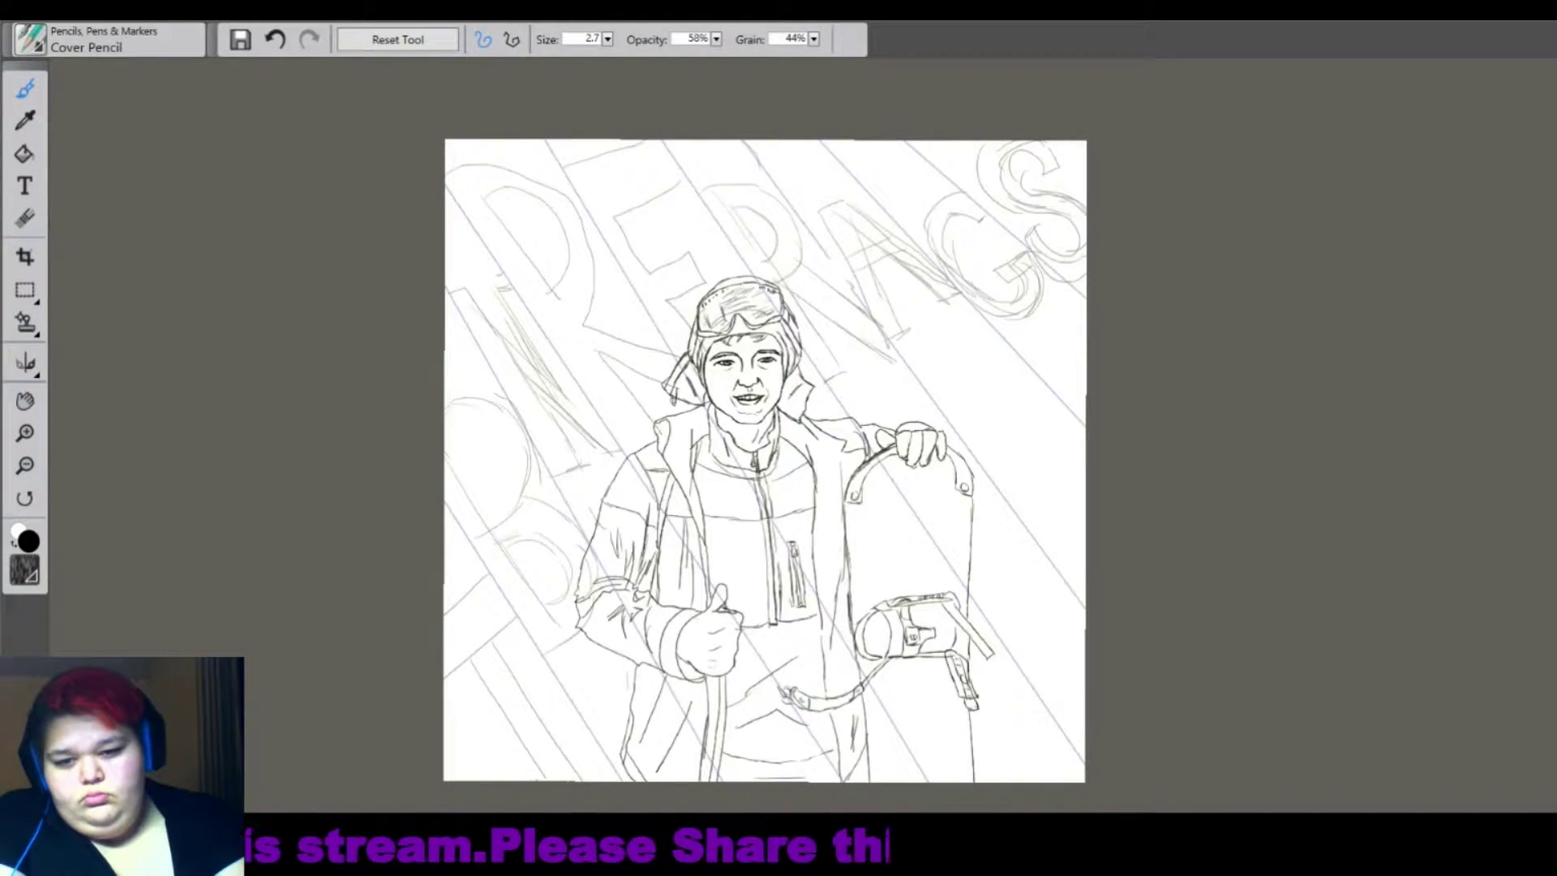
pyautogui.moveTo(507, 427)
pyautogui.mouseDown()
pyautogui.moveTo(458, 509)
pyautogui.moveTo(579, 612)
pyautogui.mouseUp()
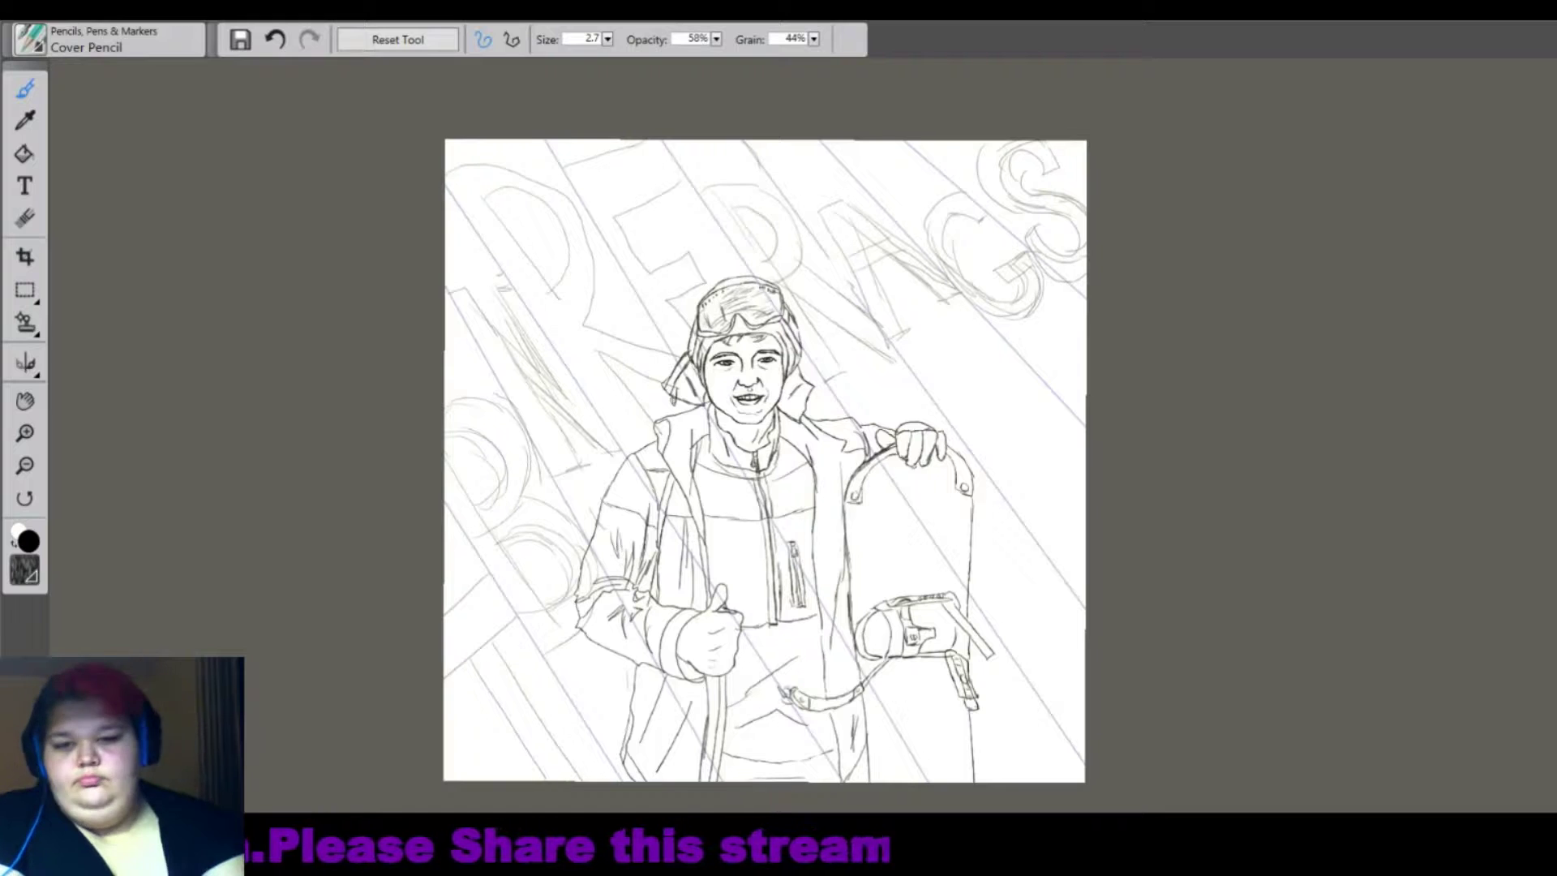
# Erase the R between the N and the E, redraw it lower in its band, and undo the last stroke.
pyautogui.click(24, 218)
pyautogui.moveTo(498, 215); pyautogui.dragTo(559, 300)
pyautogui.moveTo(527, 191)
pyautogui.mouseDown()
pyautogui.moveTo(592, 308)
pyautogui.moveTo(657, 381)
pyautogui.mouseUp()
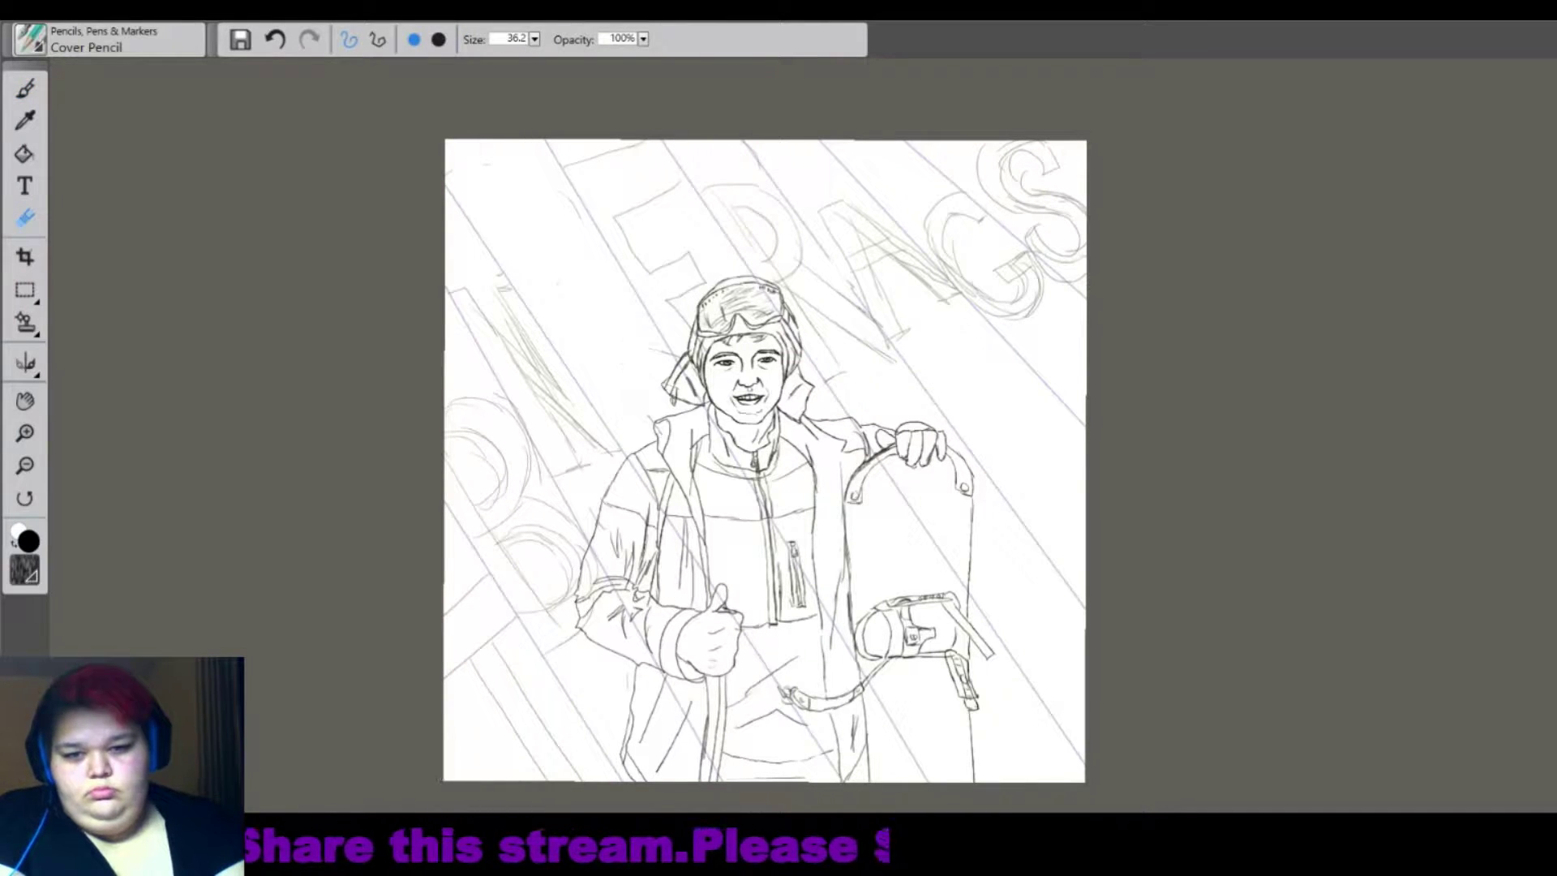
pyautogui.press('b')
pyautogui.moveTo(548, 293); pyautogui.dragTo(633, 434)
pyautogui.moveTo(519, 229)
pyautogui.mouseDown()
pyautogui.moveTo(604, 336)
pyautogui.moveTo(671, 386)
pyautogui.mouseUp()
pyautogui.moveTo(588, 315); pyautogui.dragTo(683, 363)
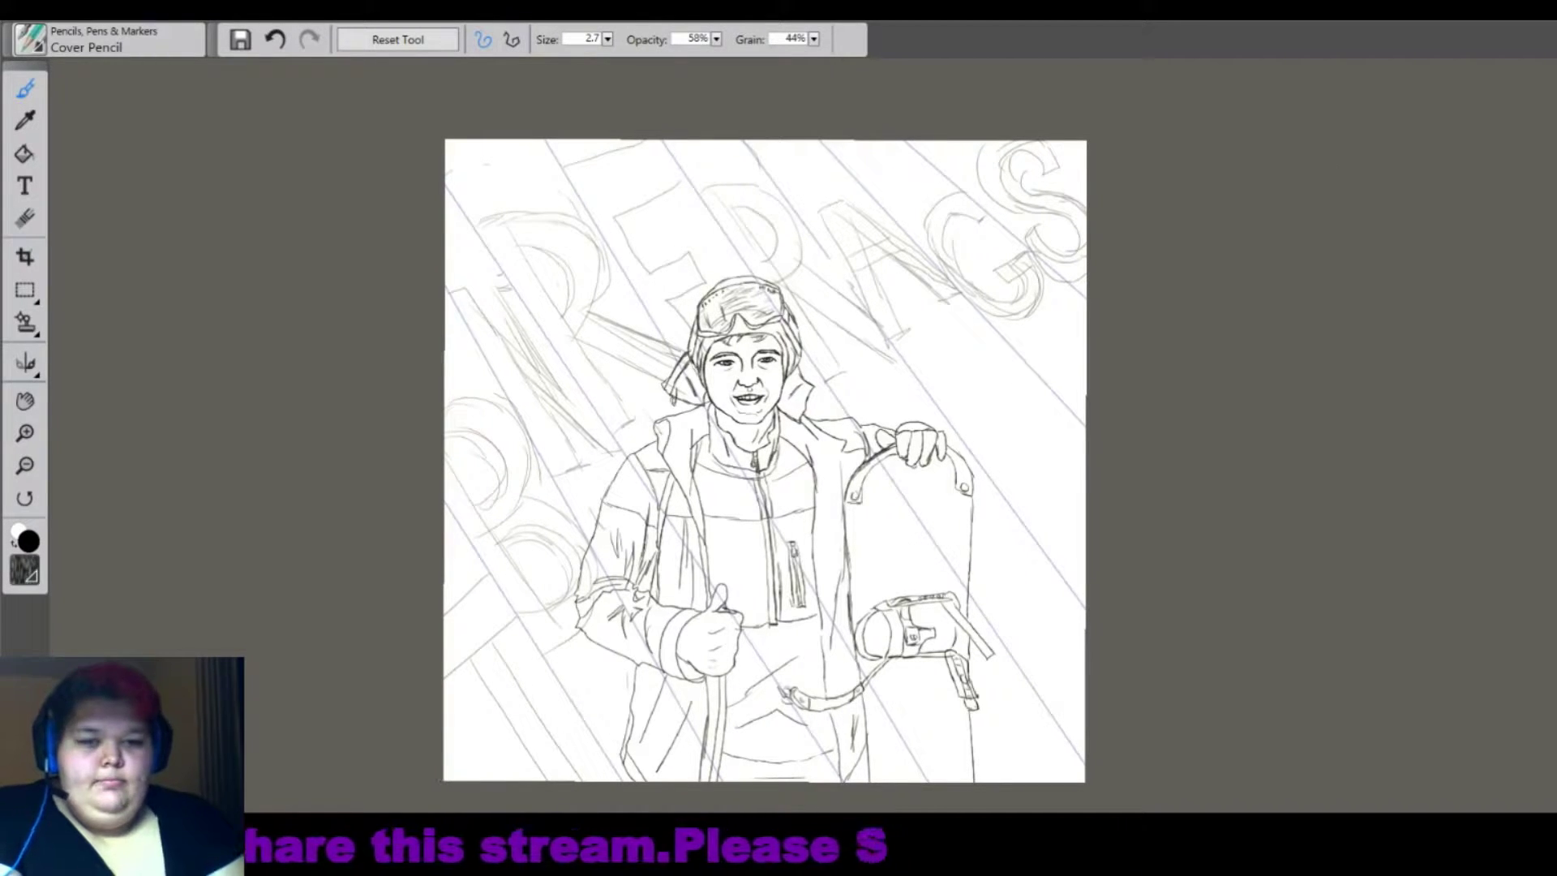
pyautogui.hotkey('ctrl', 'z')
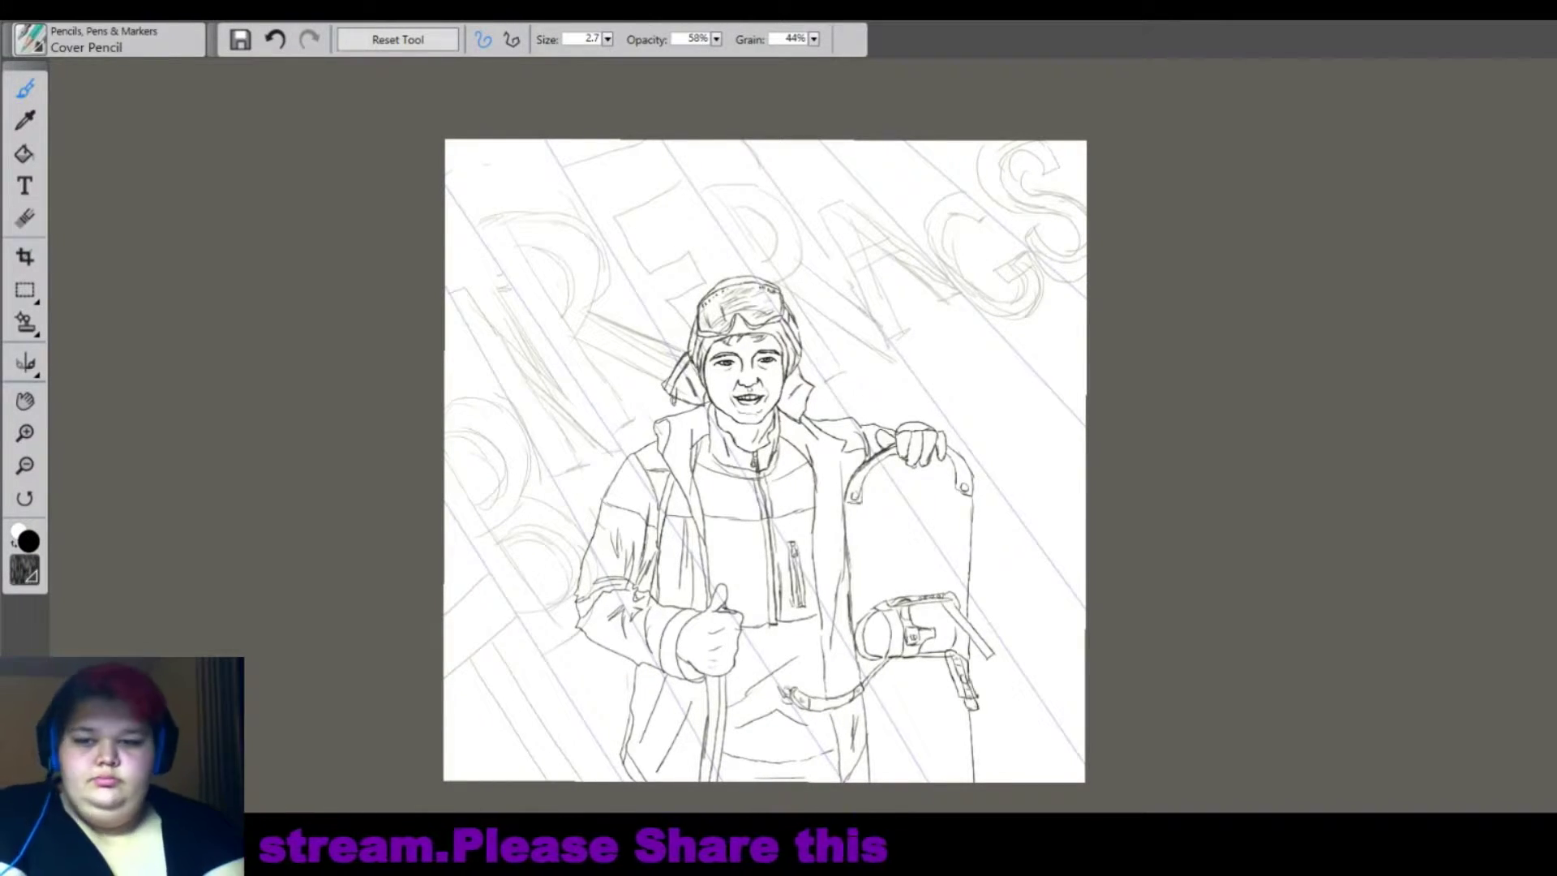
# Ink the complete outline of the T at the lower left with straight black lines.
pyautogui.press('v')
pyautogui.scroll(3, 765, 460)
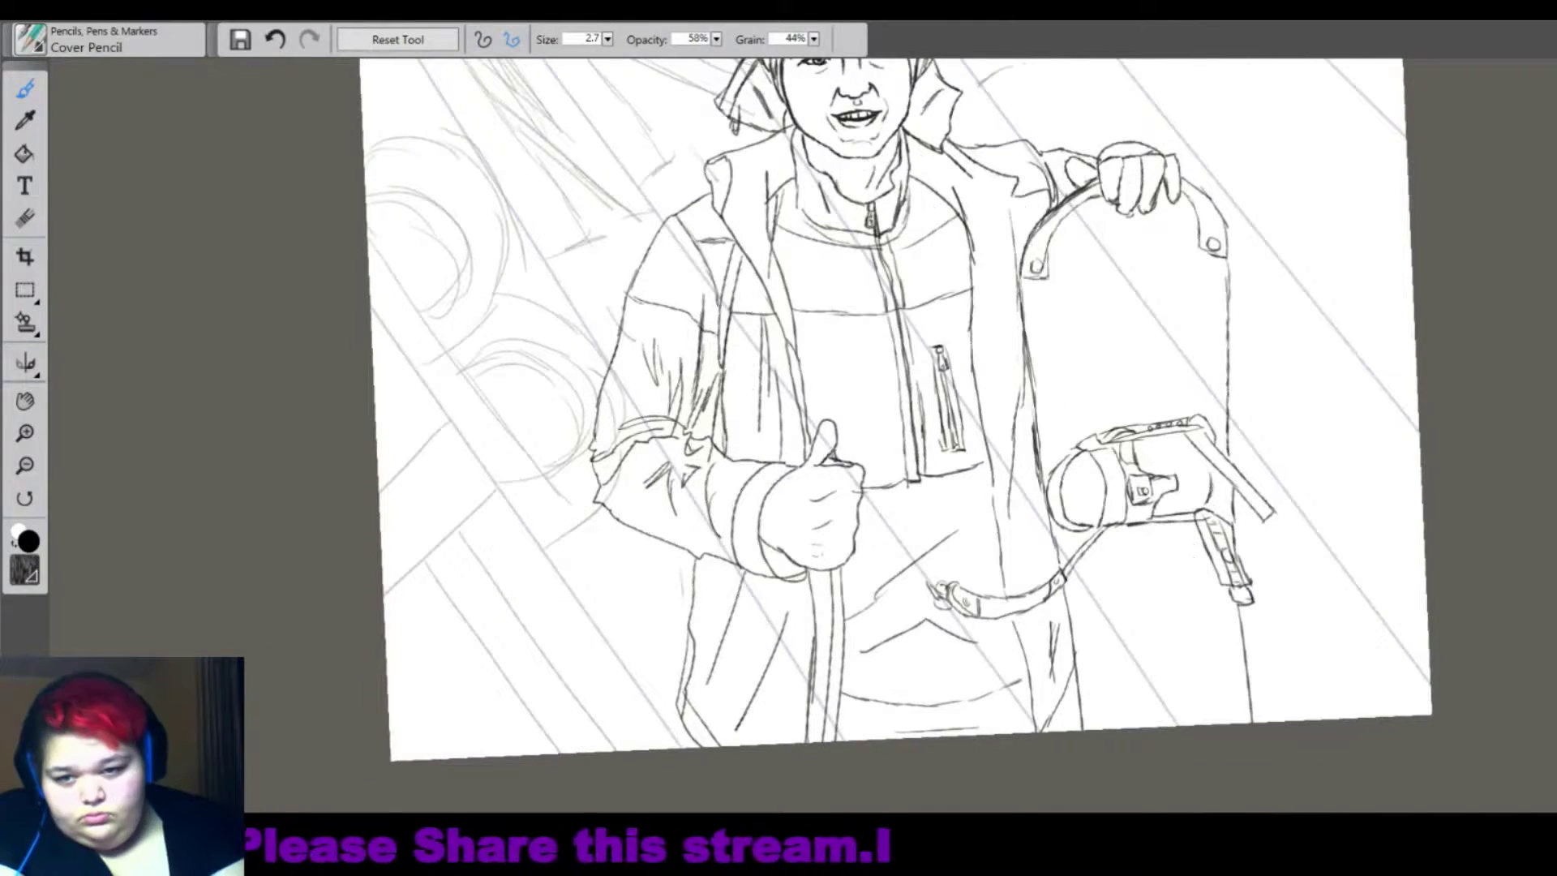
pyautogui.click(378, 494)
pyautogui.click(450, 422)
pyautogui.click(497, 492)
pyautogui.click(458, 529)
pyautogui.click(617, 750)
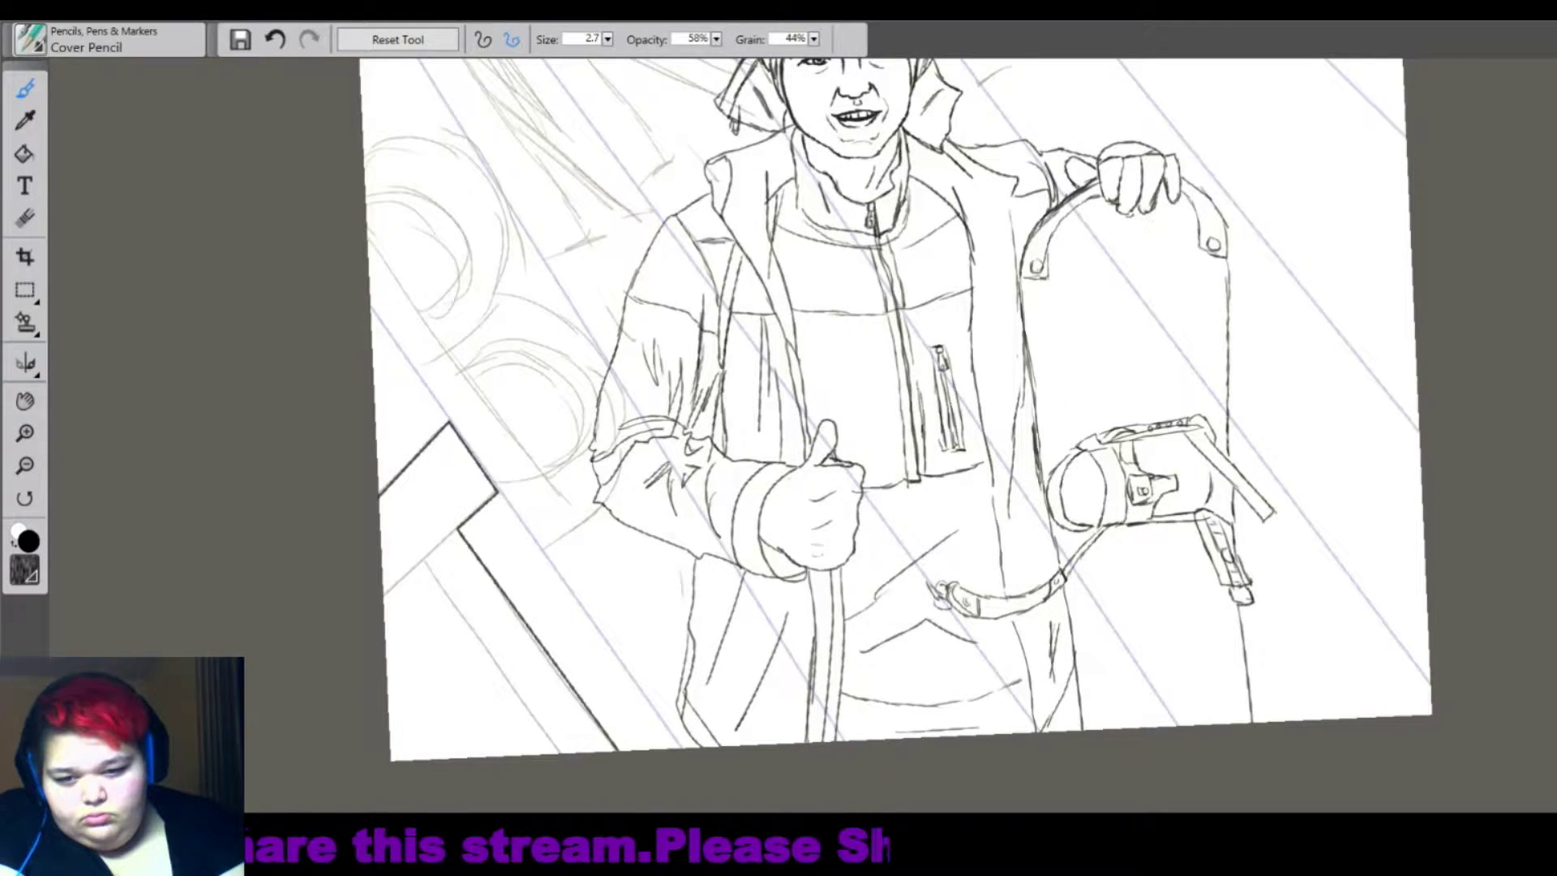
pyautogui.click(560, 752)
pyautogui.click(422, 559)
pyautogui.click(382, 599)
pyautogui.click(378, 495)
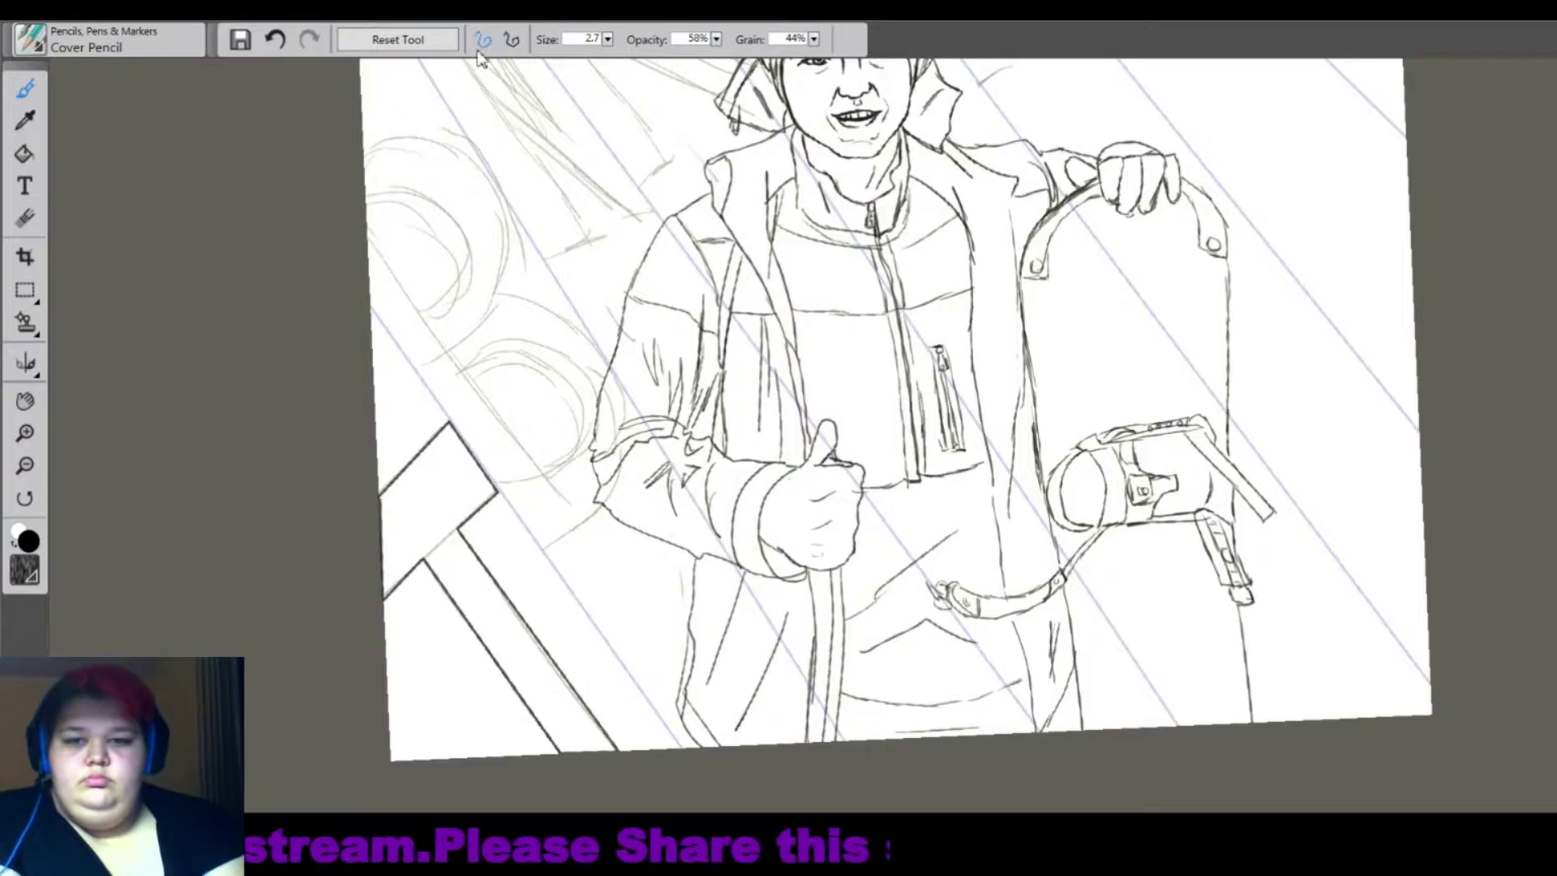
# Ink the B's long stem edge and the inner stem line of its lower bowl with straight strokes.
pyautogui.click(387, 358)
pyautogui.click(564, 585)
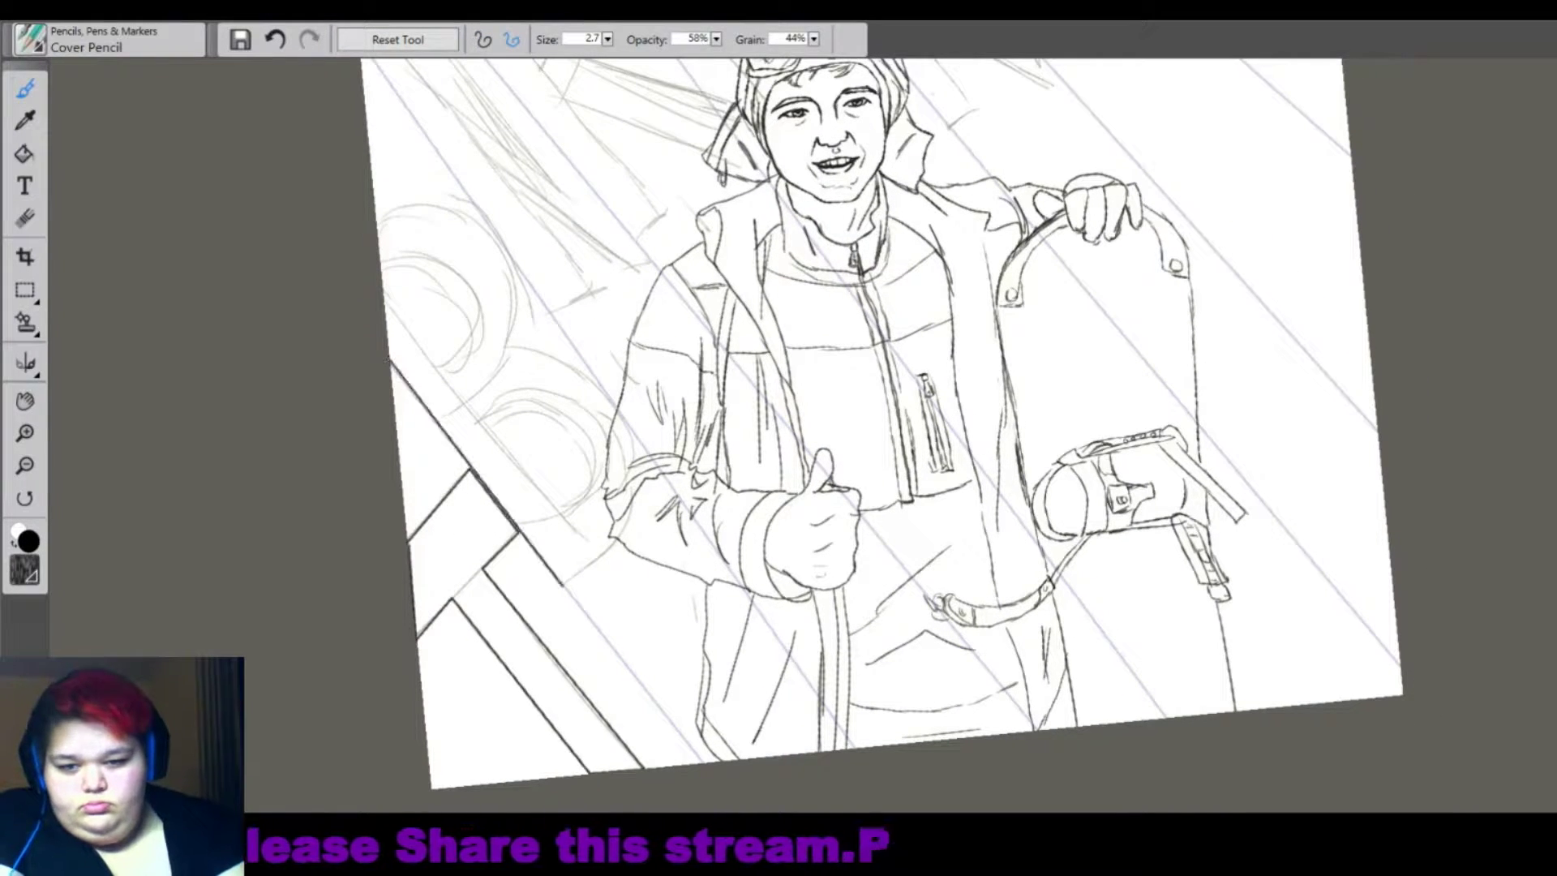
pyautogui.click(480, 418)
pyautogui.click(565, 516)
pyautogui.hotkey('ctrl', 'z')
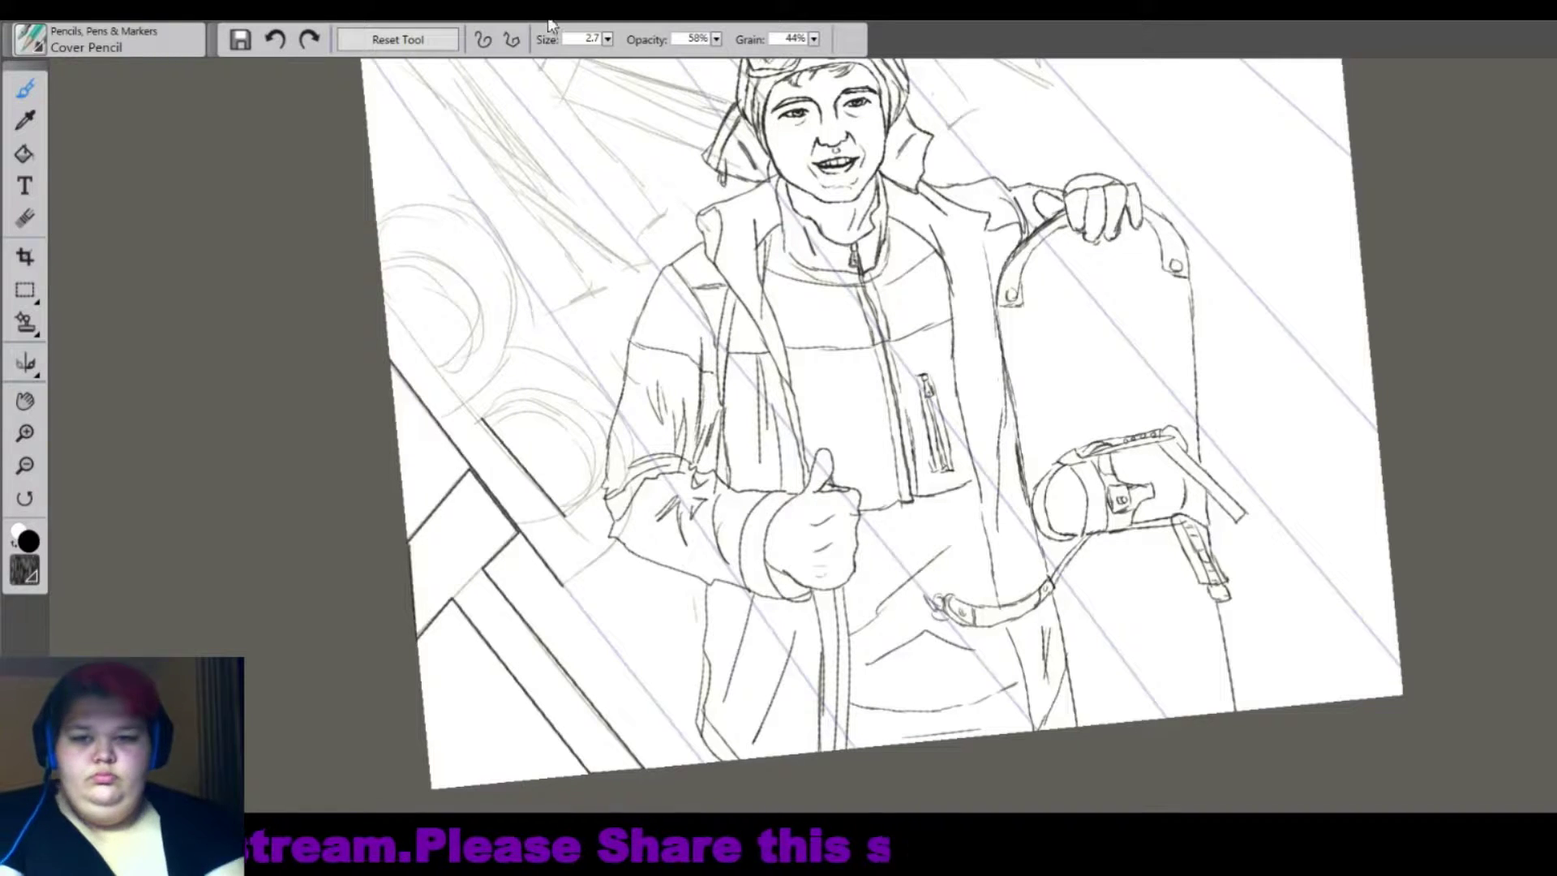
pyautogui.hotkey('ctrl', 'y')
# Ink the B's upper bowl and its counter with angular segments, and undo the stray line above it.
pyautogui.moveTo(383, 293)
pyautogui.mouseDown()
pyautogui.moveTo(445, 373)
pyautogui.moveTo(470, 316)
pyautogui.moveTo(410, 255)
pyautogui.moveTo(383, 274)
pyautogui.moveTo(403, 212)
pyautogui.moveTo(469, 210)
pyautogui.moveTo(519, 328)
pyautogui.moveTo(563, 330)
pyautogui.mouseUp()
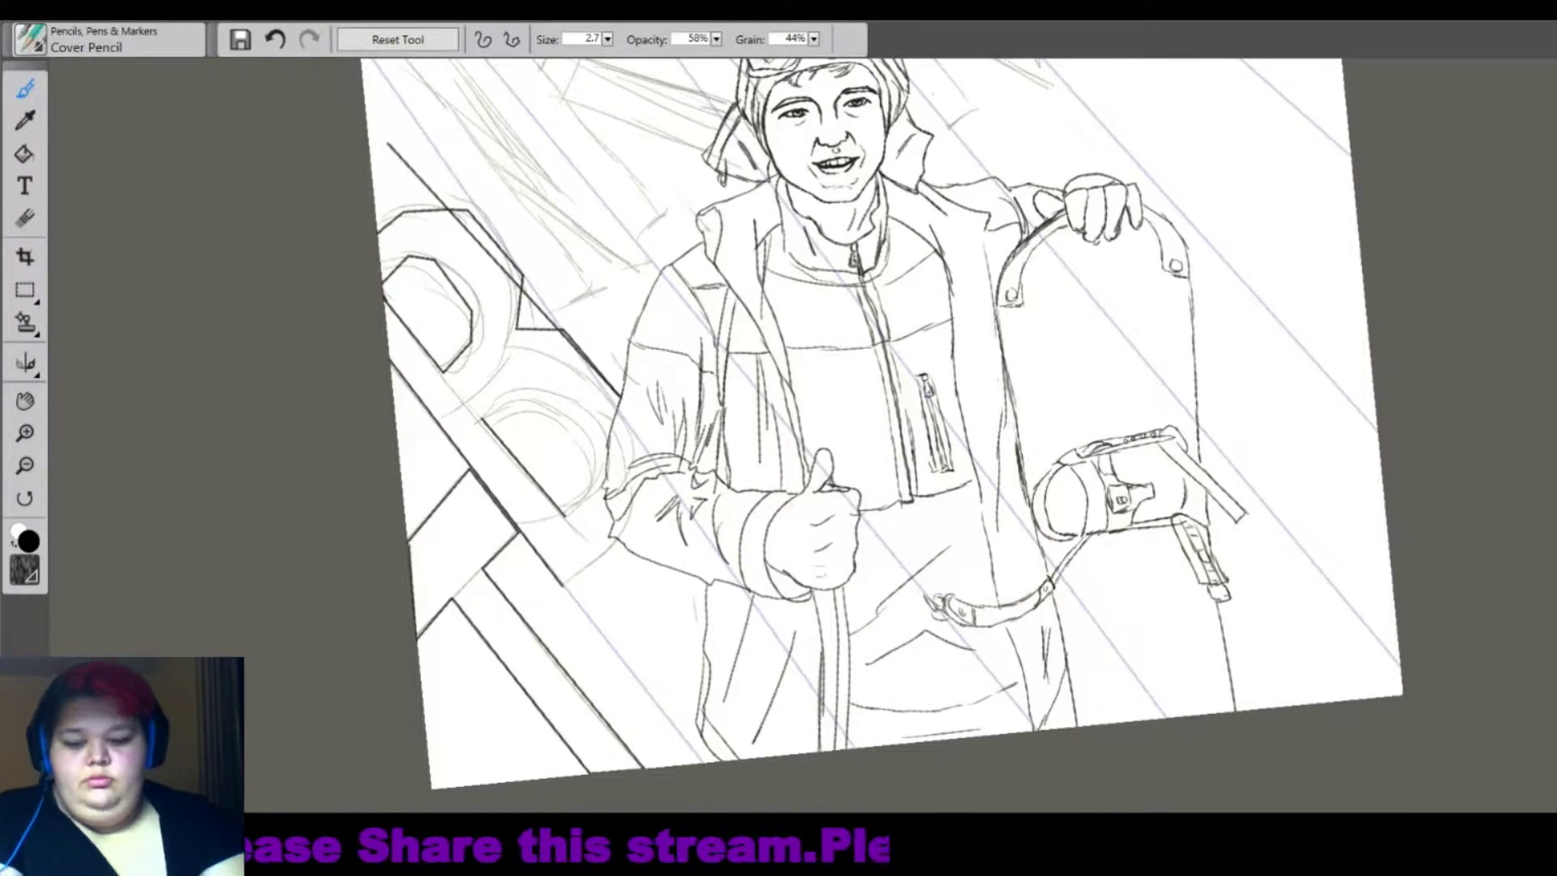
pyautogui.hotkey('ctrl', 'z')
pyautogui.hotkey('ctrl', '-')
pyautogui.click(483, 39)
pyautogui.hotkey('ctrl', '0')
# Ink the counter of the B's lower bowl and its outer closing edge beside the jacket sleeve with straight segments.
pyautogui.press('v')
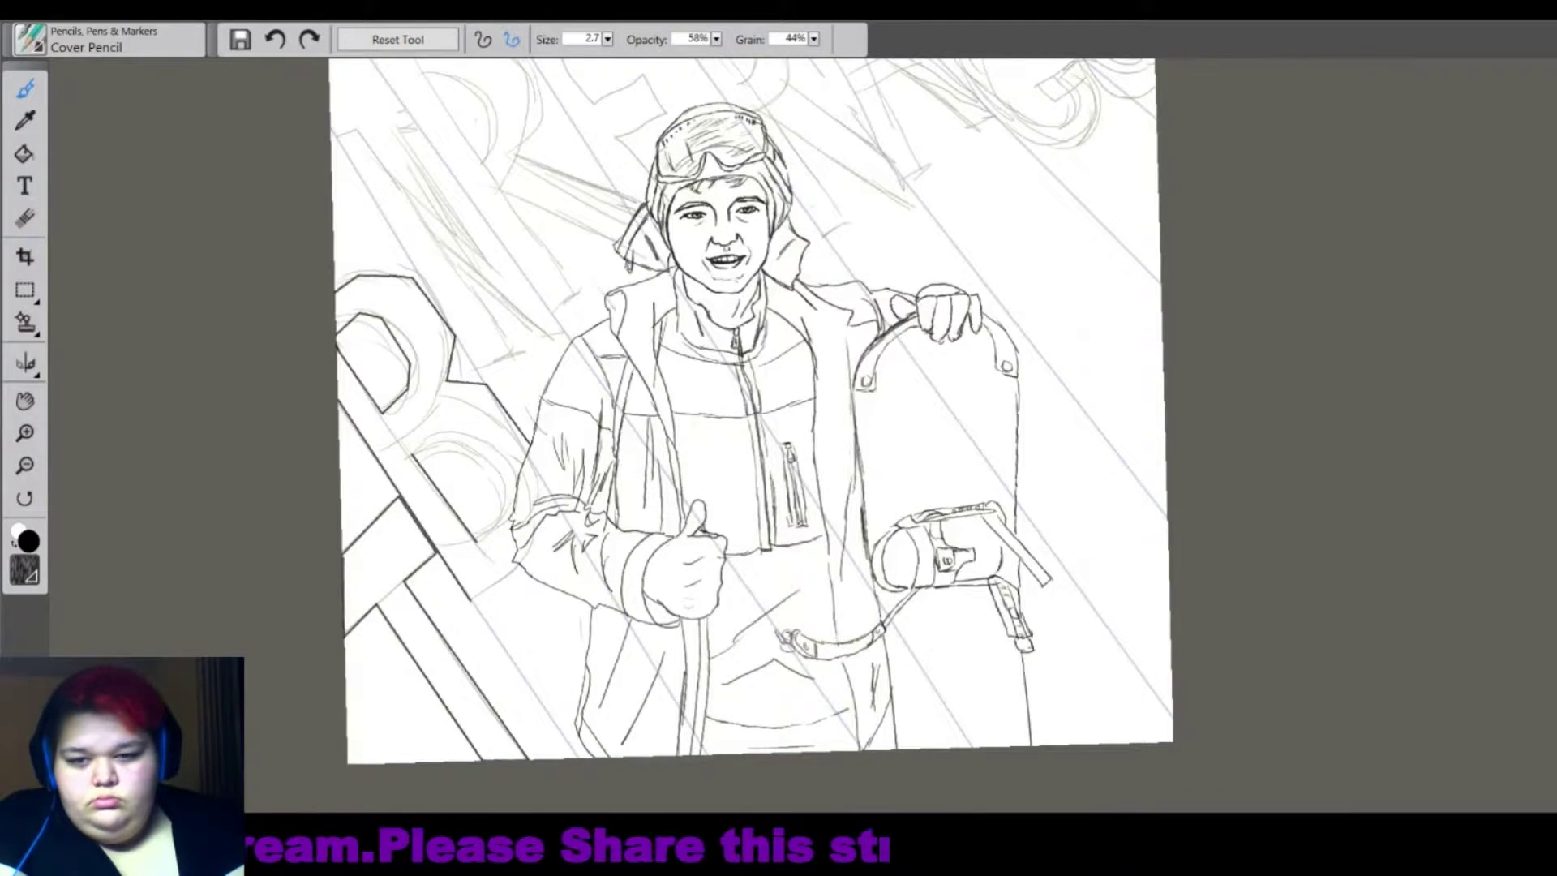
pyautogui.click(411, 456)
pyautogui.click(483, 445)
pyautogui.click(515, 480)
pyautogui.click(528, 507)
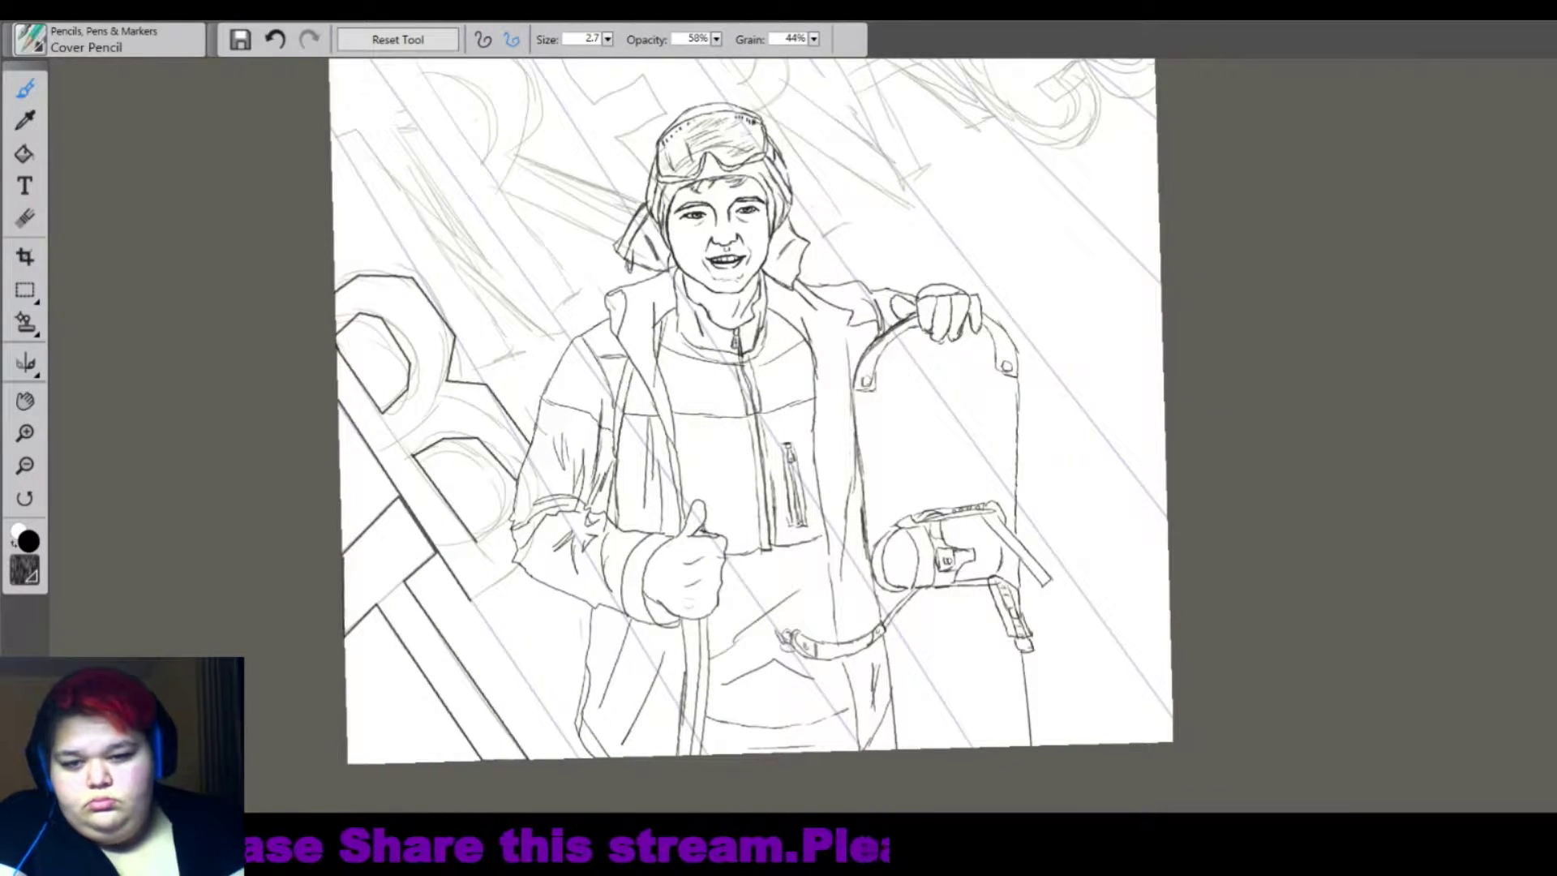
pyautogui.press('v')
pyautogui.press('v')
pyautogui.click(474, 539)
pyautogui.click(510, 519)
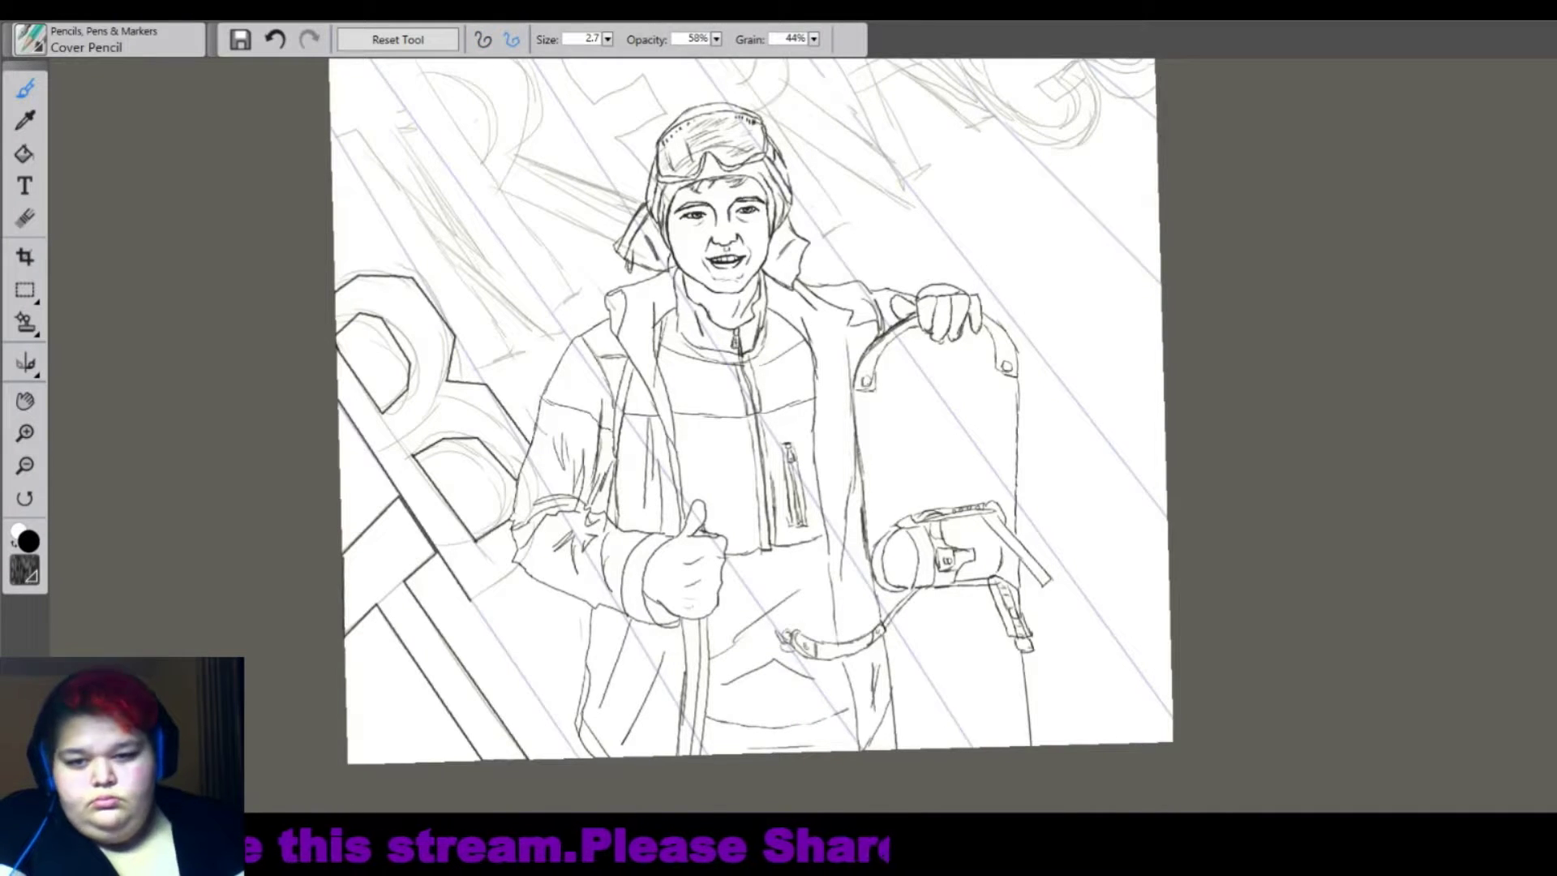
pyautogui.press('v')
pyautogui.press('v')
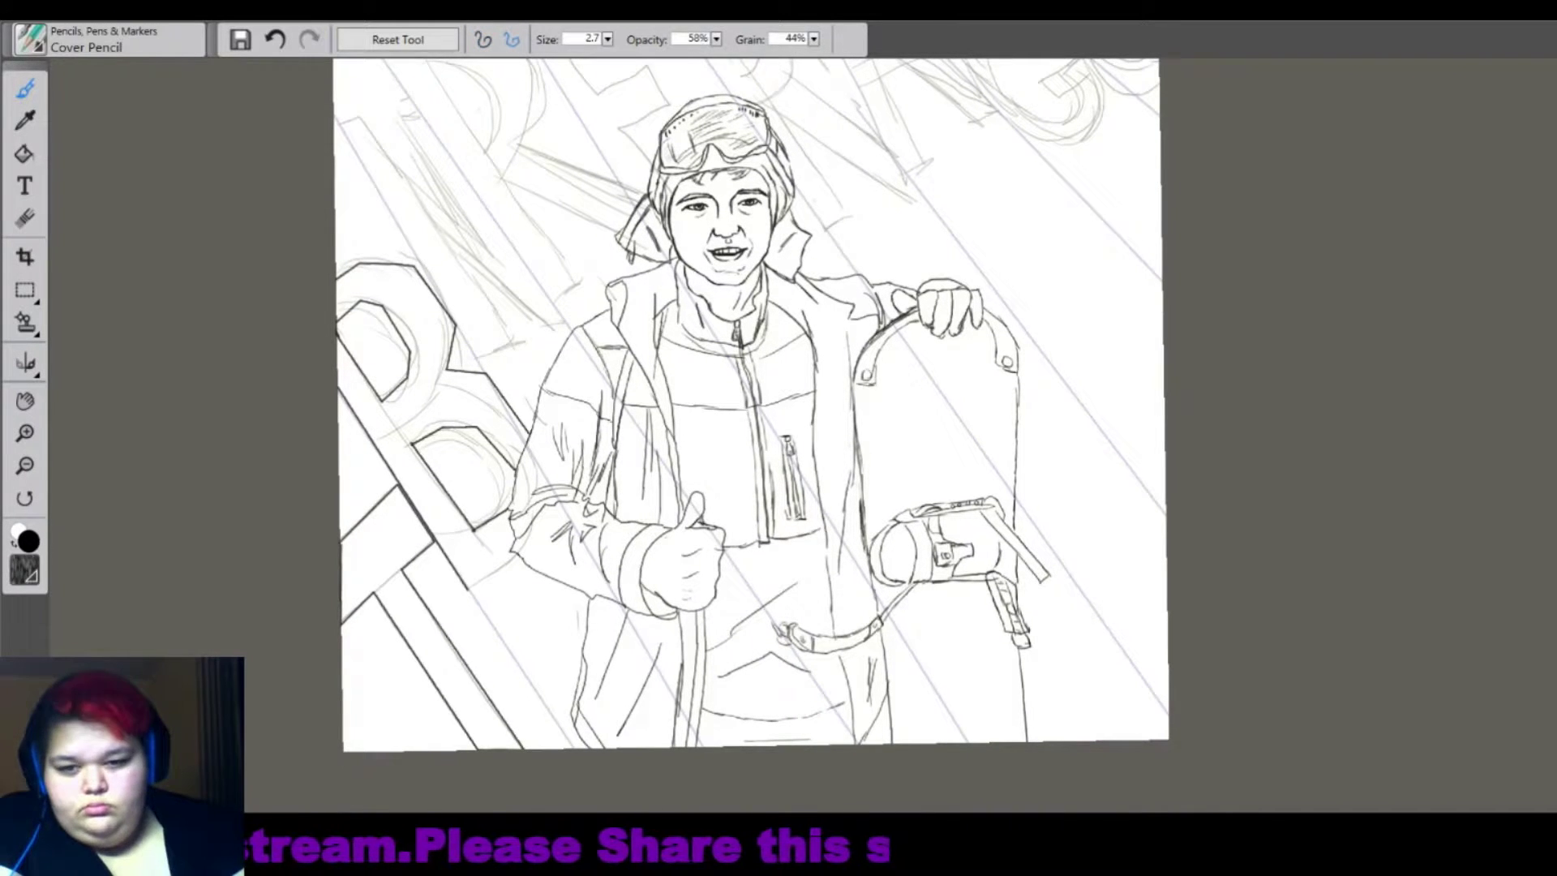
pyautogui.click(515, 554)
pyautogui.press('v')
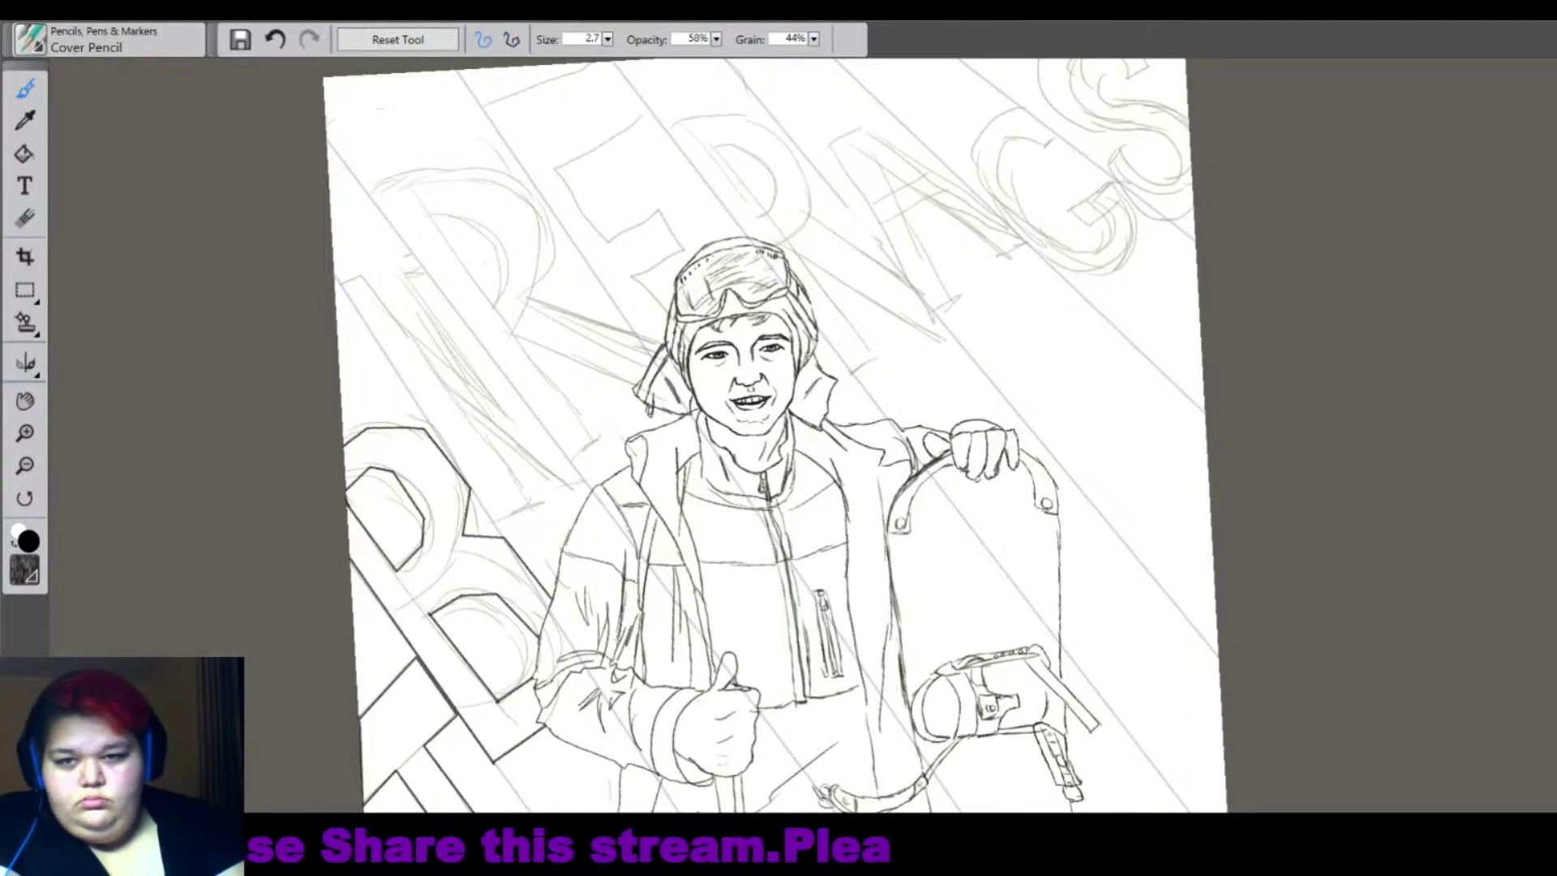
# Ink the outline of the N above the B with straight black lines.
pyautogui.press('v')
pyautogui.click(339, 279)
pyautogui.click(489, 518)
pyautogui.click(527, 505)
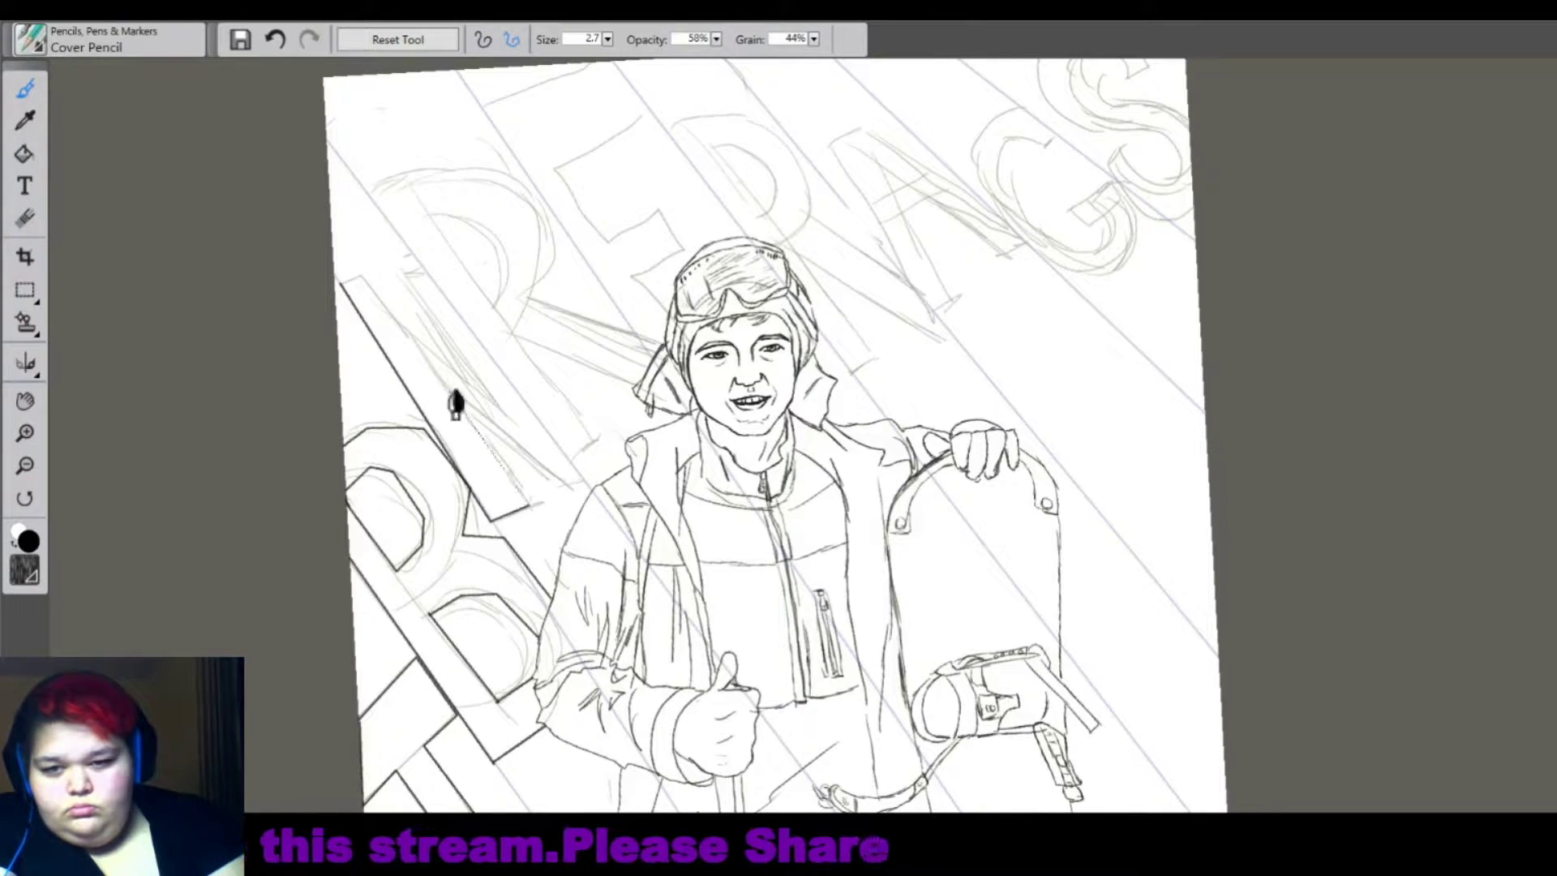
pyautogui.click(450, 391)
pyautogui.click(580, 482)
pyautogui.click(410, 264)
pyautogui.click(503, 410)
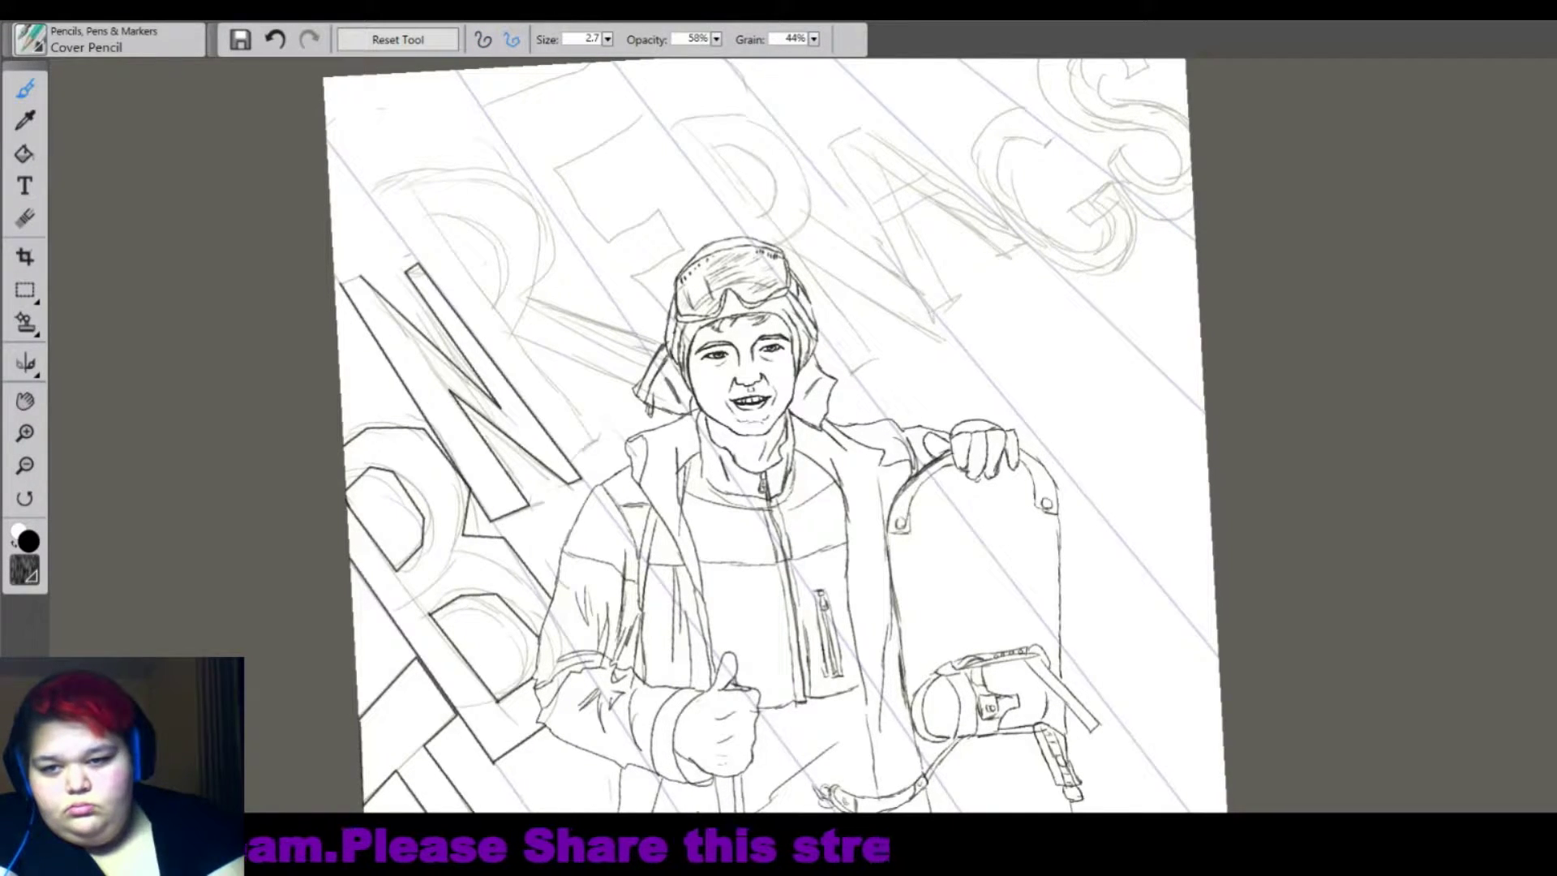
# Ink the outer outline of the R beside the N, including its stem, leg and angular bowl, with straight segments.
pyautogui.scroll(5, 778, 438)
pyautogui.scroll(-2, 779, 437)
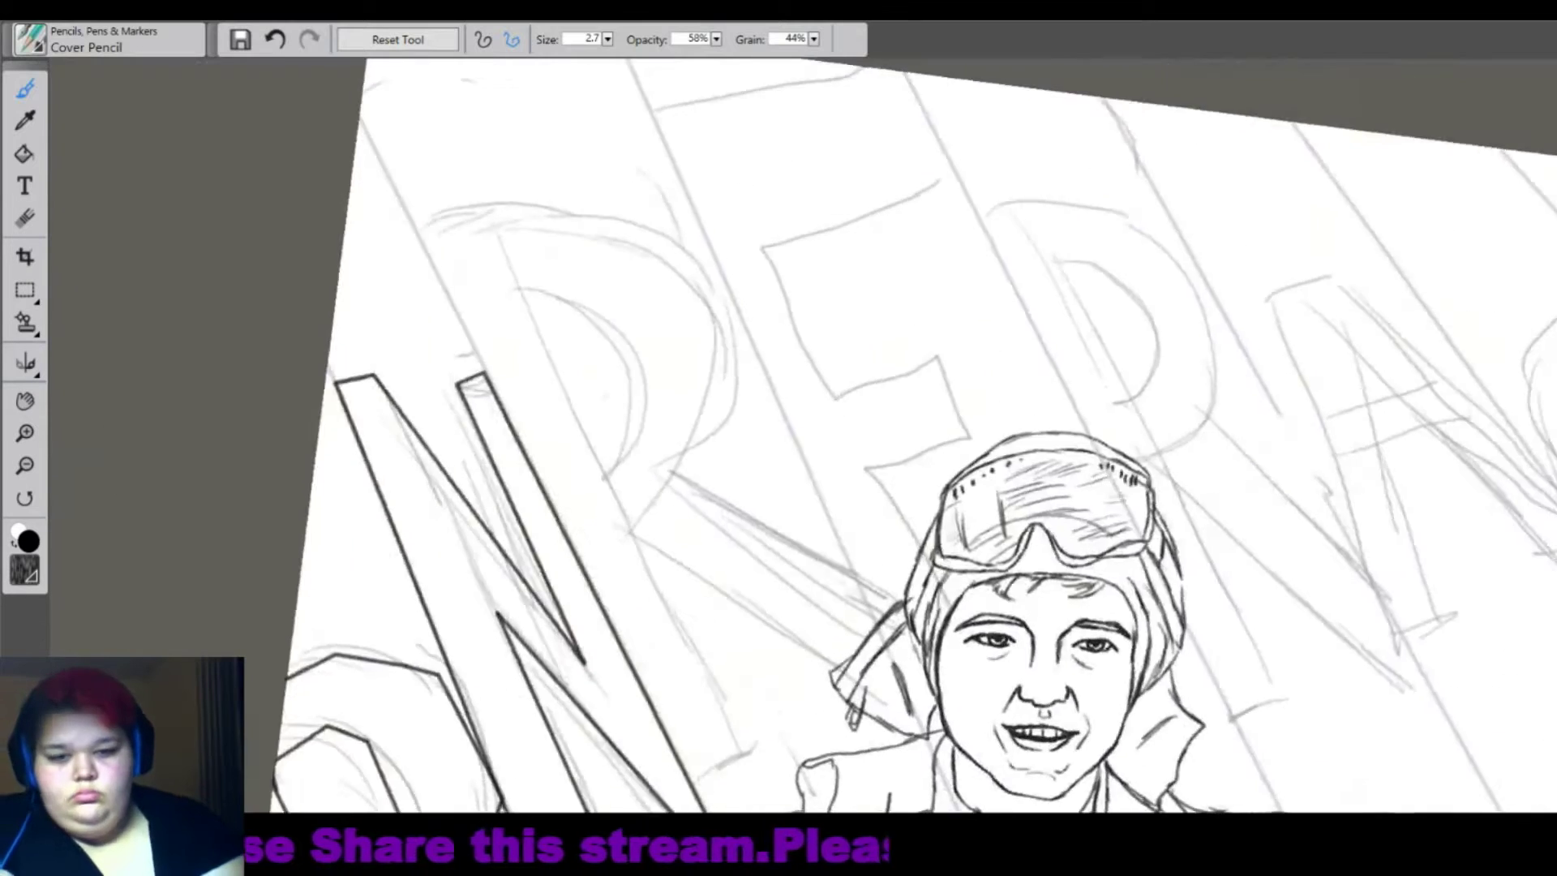
pyautogui.scroll(-3, 778, 438)
pyautogui.scroll(2, 778, 438)
pyautogui.click(671, 691)
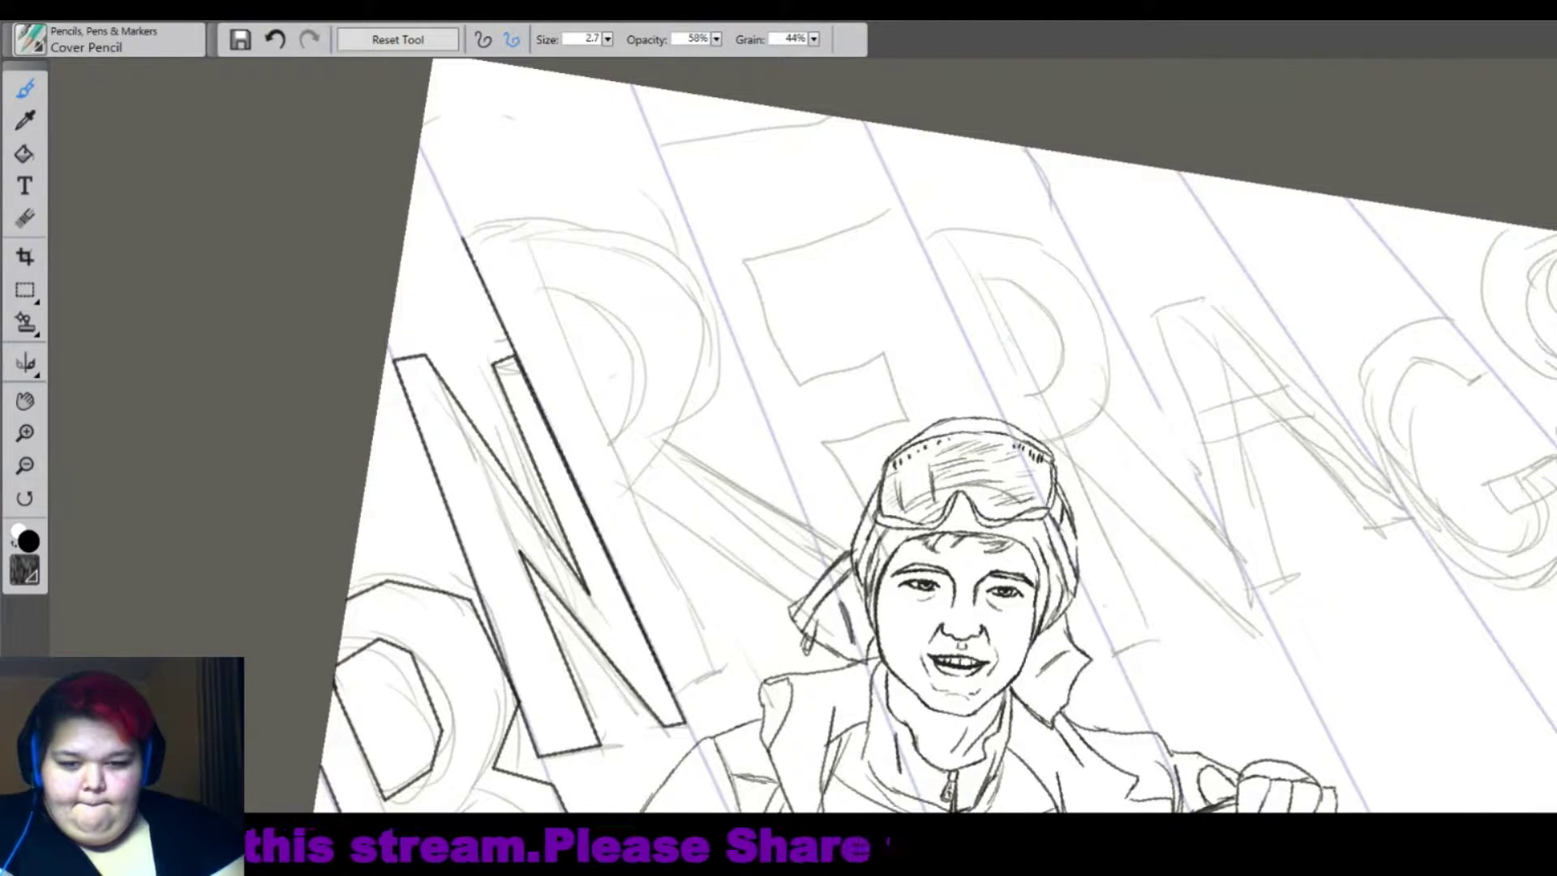
pyautogui.click(720, 671)
pyautogui.click(633, 497)
pyautogui.click(794, 601)
pyautogui.click(848, 548)
pyautogui.click(666, 442)
pyautogui.click(715, 374)
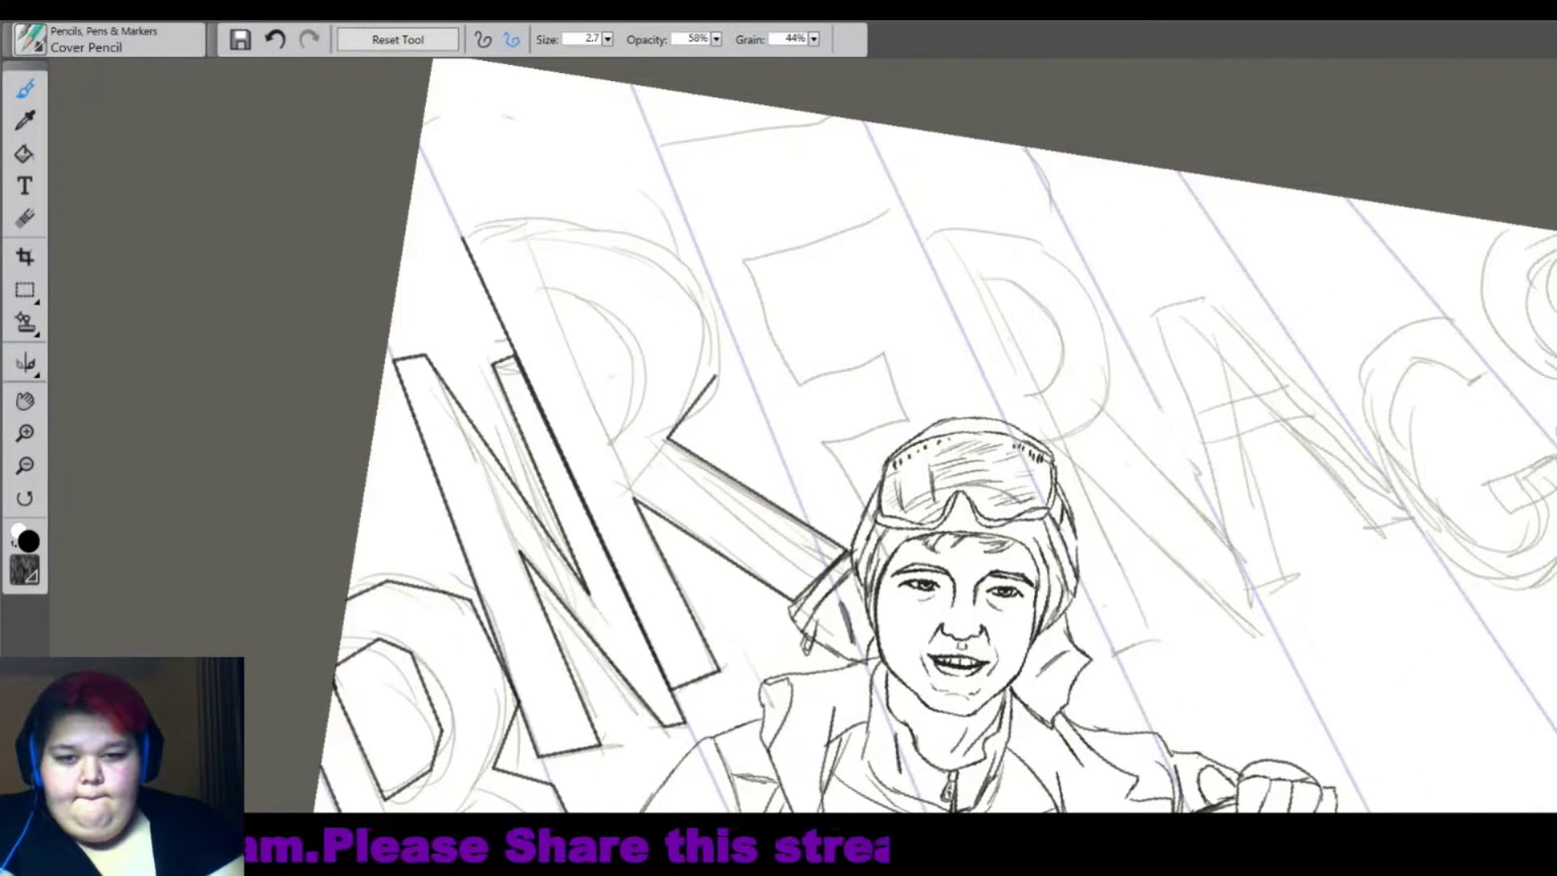
pyautogui.click(687, 261)
pyautogui.click(576, 210)
pyautogui.click(462, 239)
# Ink the counter inside the first R's bowl with straight angular segments.
pyautogui.press('b')
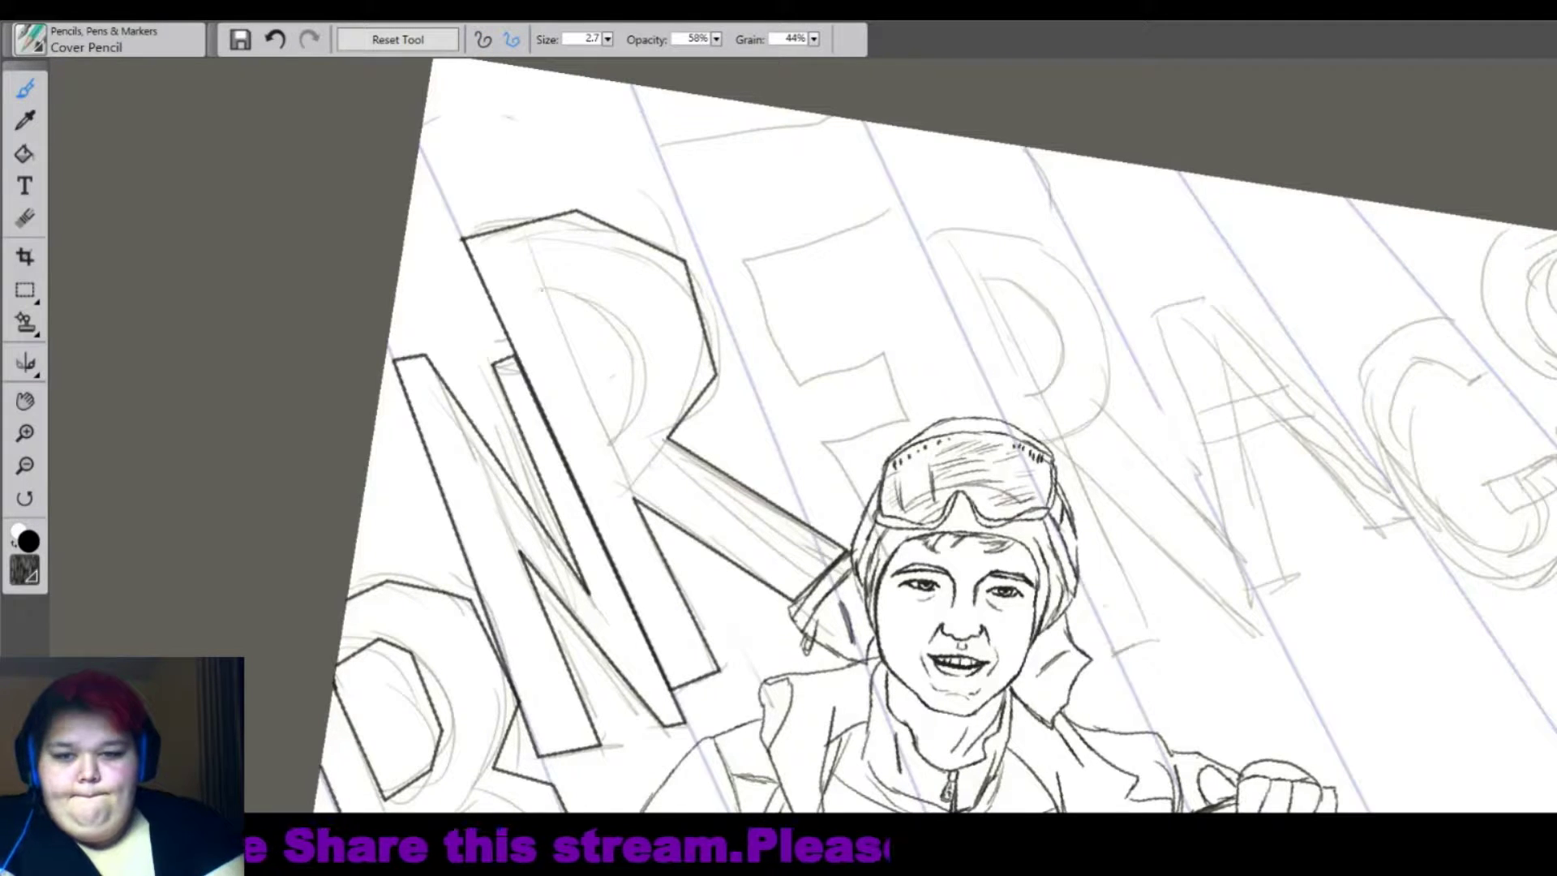
pyautogui.click(538, 289)
pyautogui.click(608, 438)
pyautogui.click(661, 357)
pyautogui.click(628, 293)
pyautogui.click(538, 289)
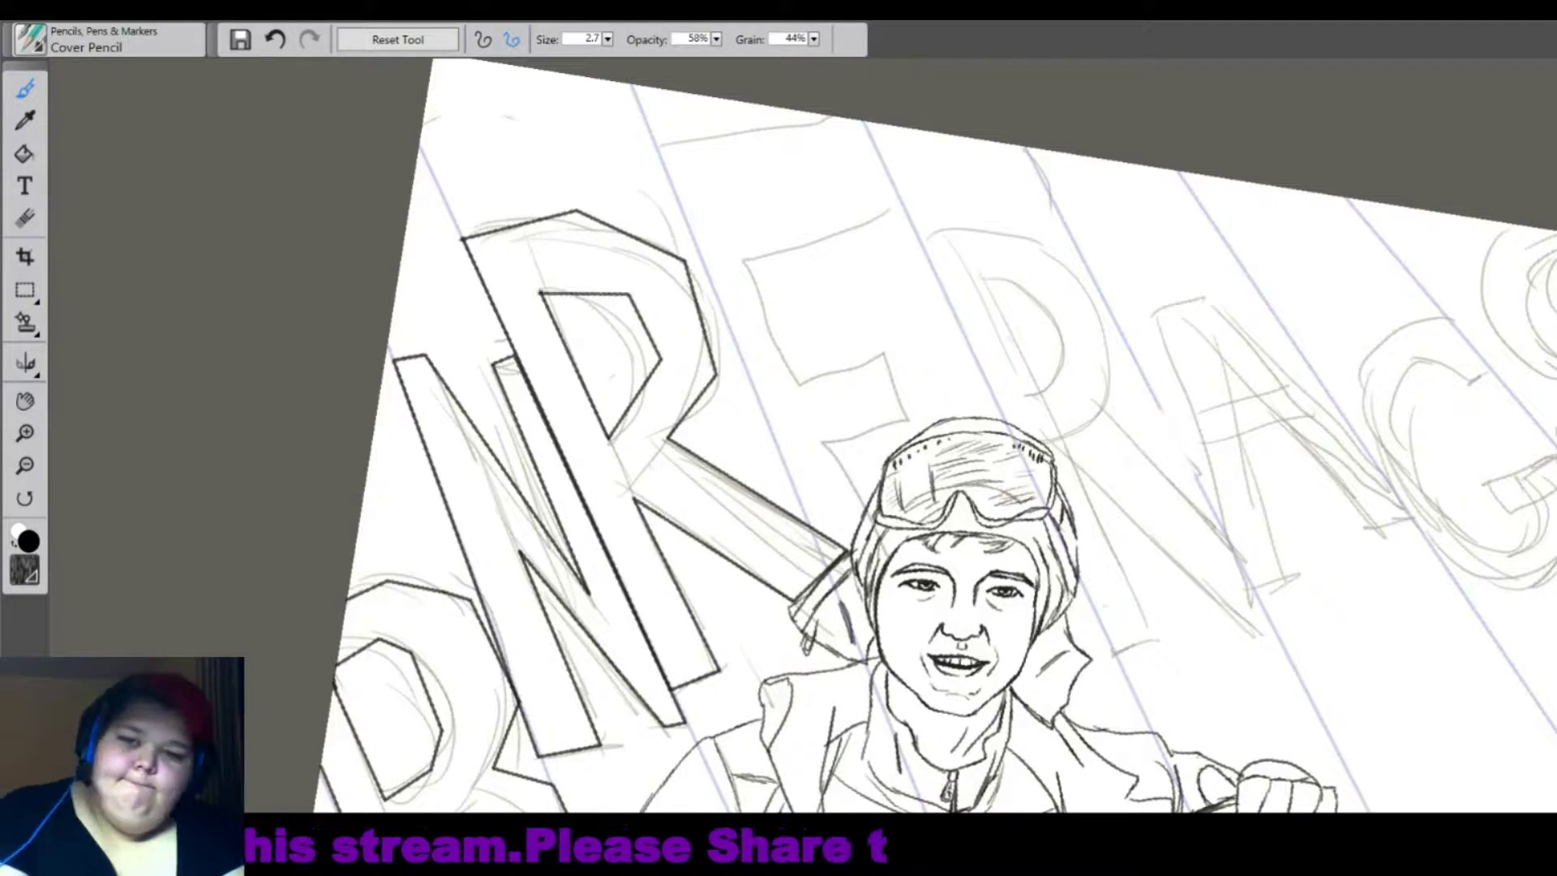
# Ink the outline of the F between the two R's with straight lines, stopping its stem at the snowboarder's hat.
pyautogui.press('b')
pyautogui.press('v')
pyautogui.click(659, 145)
pyautogui.click(809, 521)
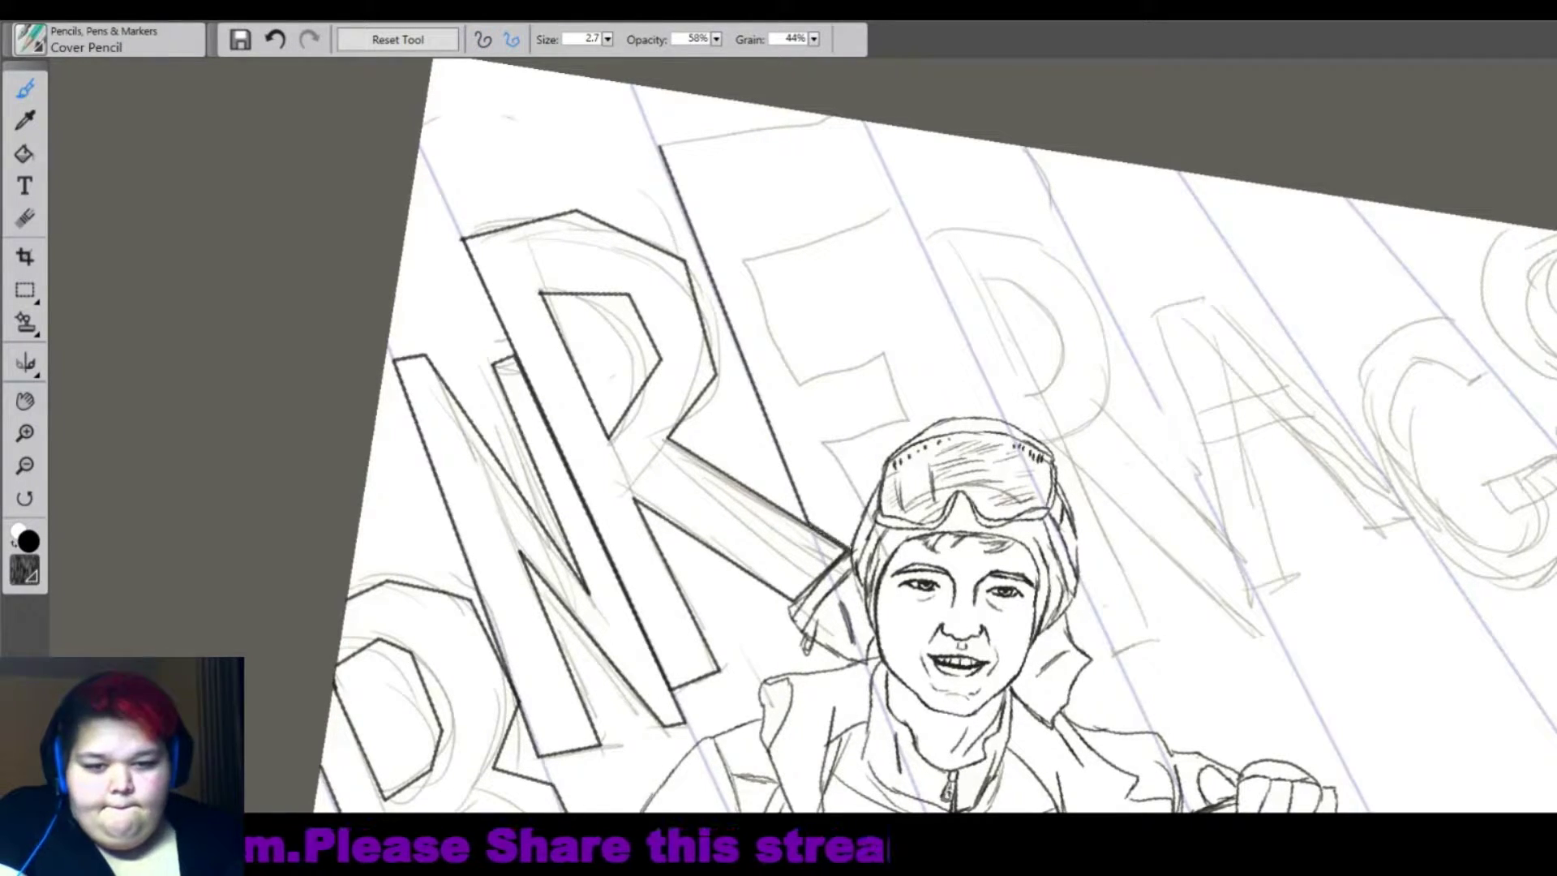
pyautogui.click(861, 507)
pyautogui.click(827, 442)
pyautogui.click(904, 418)
pyautogui.click(883, 357)
pyautogui.click(799, 381)
pyautogui.click(750, 255)
pyautogui.click(904, 209)
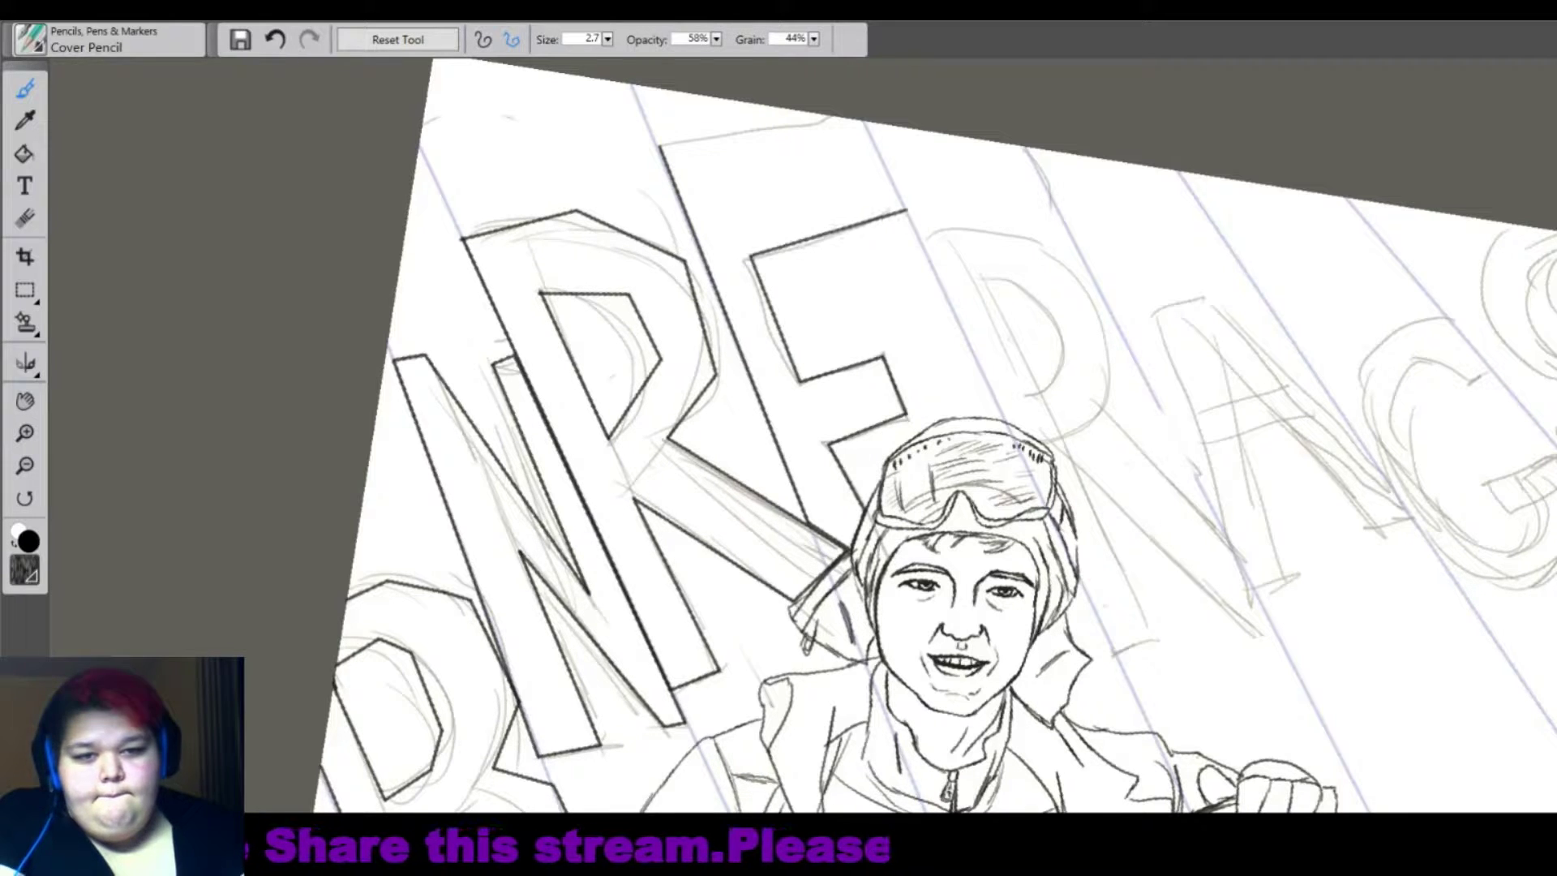
pyautogui.click(865, 120)
pyautogui.click(661, 146)
# Ink the outline and counter of the second R behind the snowboarder's hat with straight segments.
pyautogui.moveTo(913, 229)
pyautogui.mouseDown()
pyautogui.moveTo(615, 210)
pyautogui.moveTo(684, 362)
pyautogui.mouseUp()
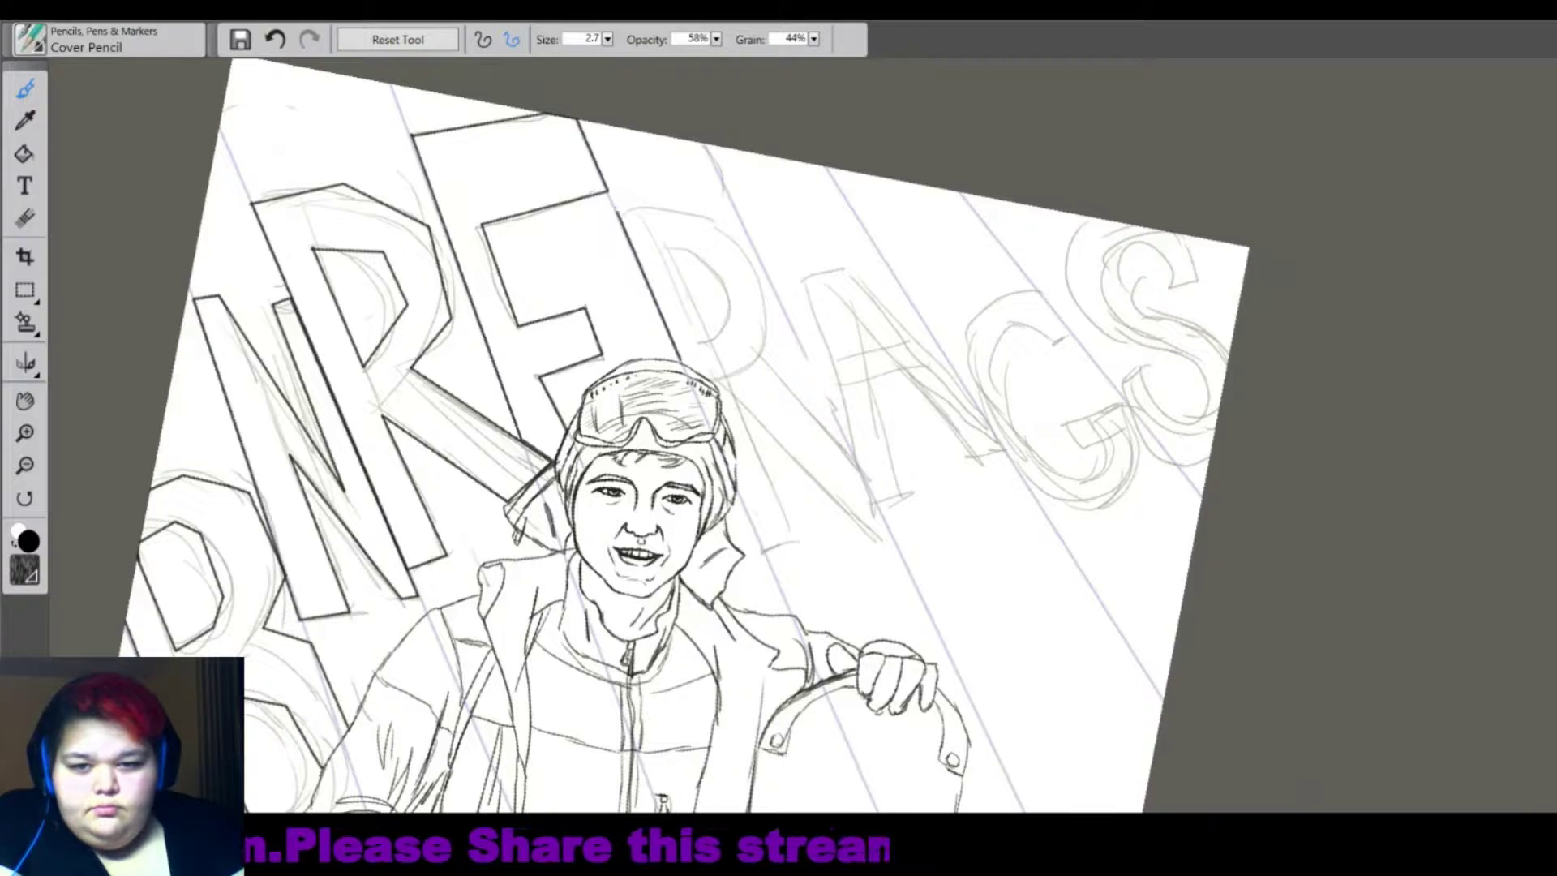
pyautogui.moveTo(629, 244)
pyautogui.mouseDown()
pyautogui.moveTo(618, 213)
pyautogui.moveTo(740, 231)
pyautogui.moveTo(771, 357)
pyautogui.moveTo(858, 469)
pyautogui.moveTo(740, 406)
pyautogui.moveTo(811, 571)
pyautogui.mouseUp()
pyautogui.moveTo(738, 491); pyautogui.dragTo(758, 547)
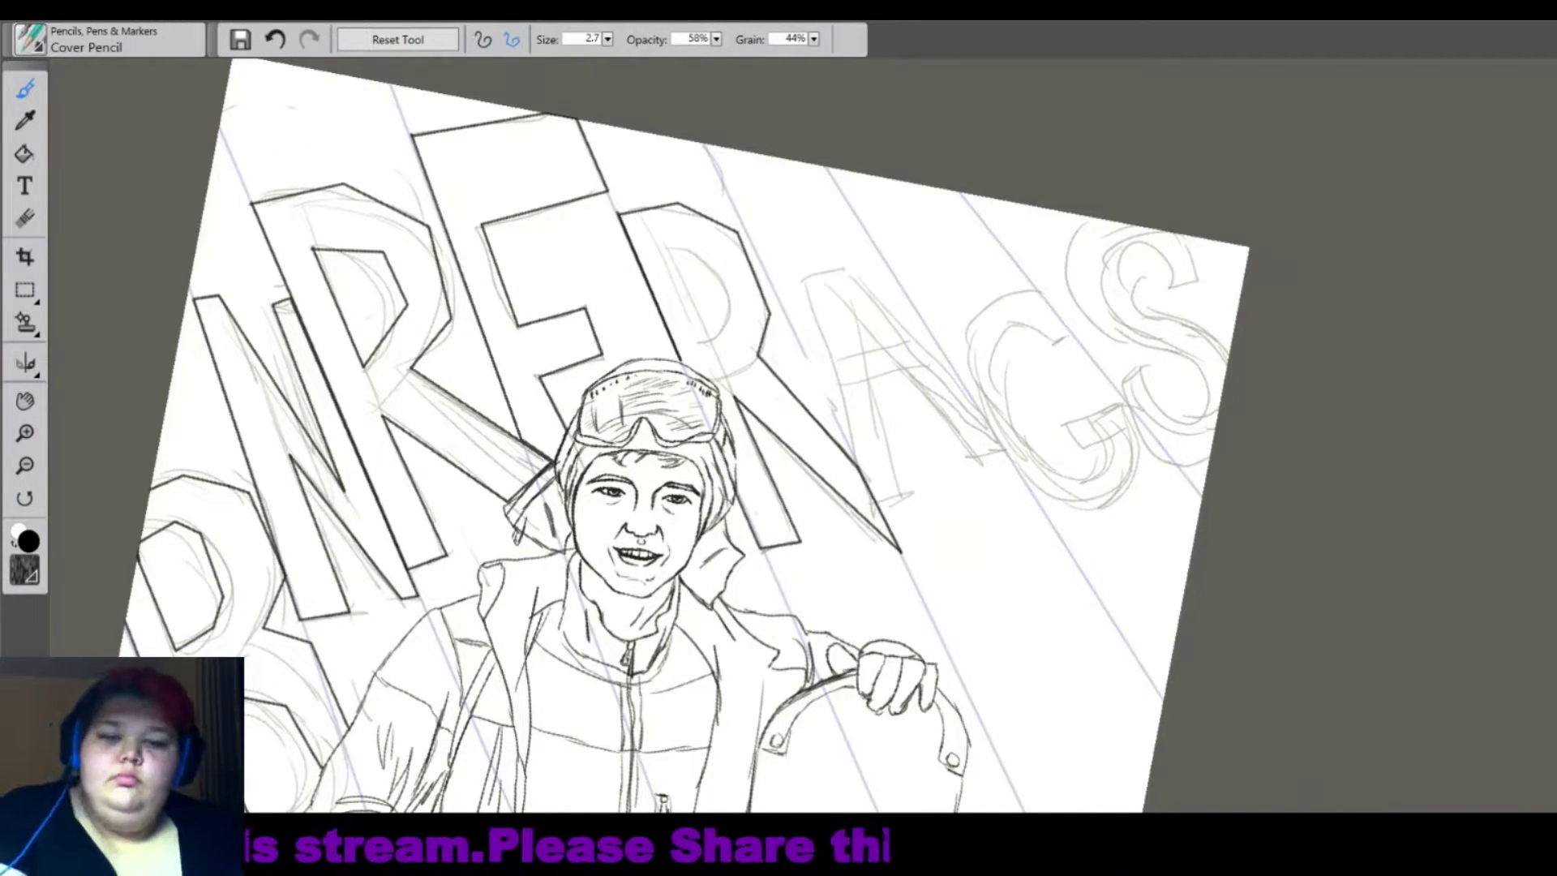
pyautogui.moveTo(664, 243)
pyautogui.mouseDown()
pyautogui.moveTo(705, 343)
pyautogui.moveTo(666, 247)
pyautogui.mouseUp()
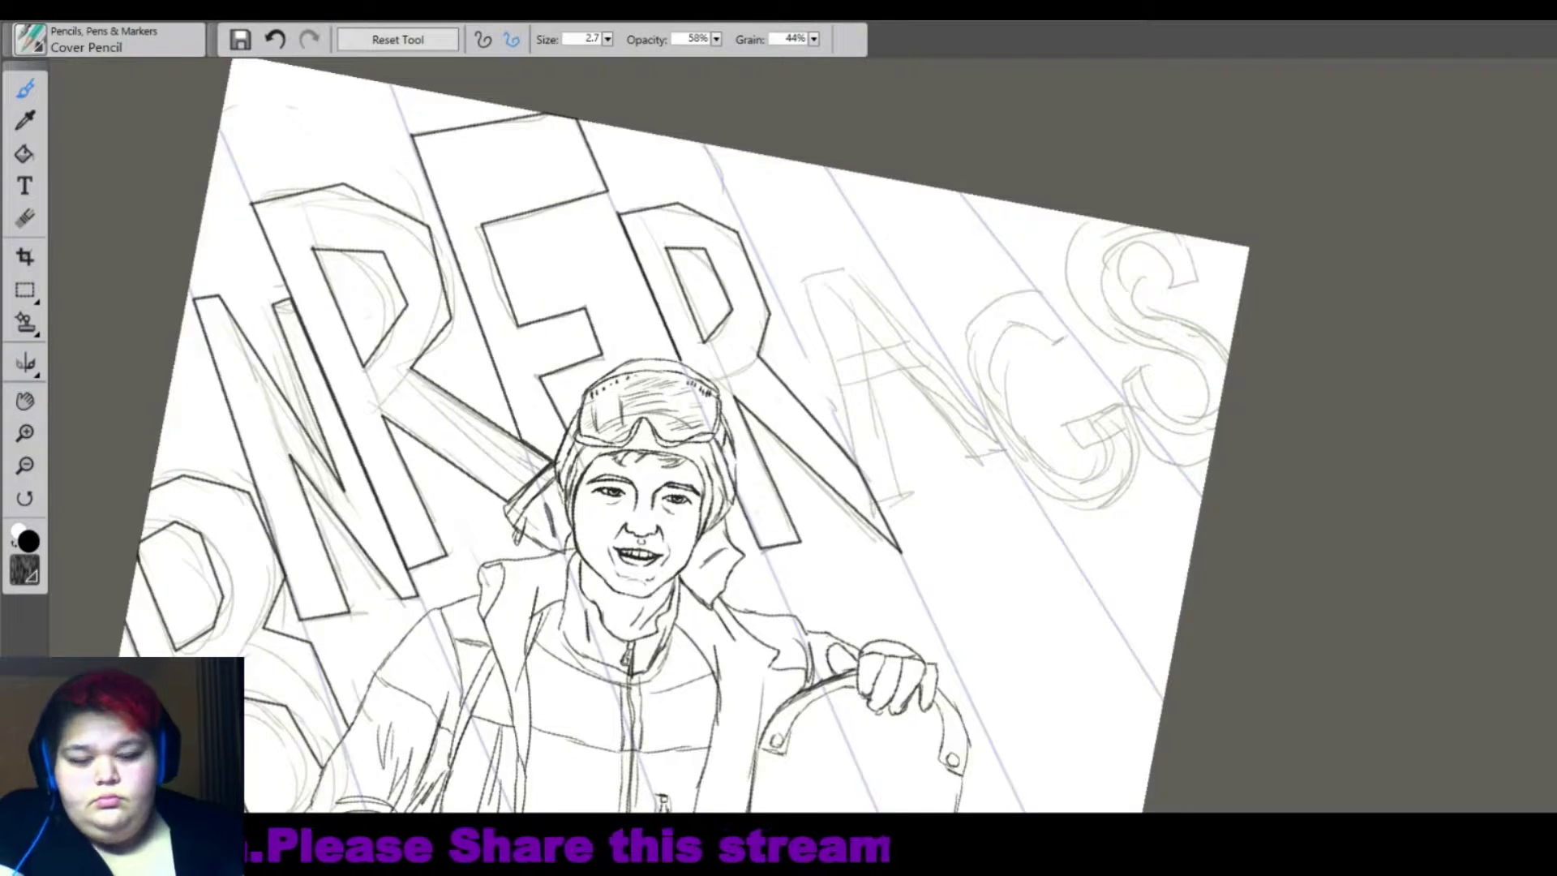
# Ink the outline of the A beside the second R with straight lines over the sketch.
pyautogui.moveTo(848, 262); pyautogui.dragTo(1002, 449)
pyautogui.moveTo(1002, 450)
pyautogui.mouseDown()
pyautogui.moveTo(975, 460)
pyautogui.moveTo(909, 373)
pyautogui.mouseUp()
pyautogui.moveTo(910, 372)
pyautogui.mouseDown()
pyautogui.moveTo(870, 379)
pyautogui.moveTo(906, 495)
pyautogui.mouseUp()
pyautogui.moveTo(906, 496); pyautogui.dragTo(877, 500)
pyautogui.moveTo(801, 280); pyautogui.dragTo(879, 499)
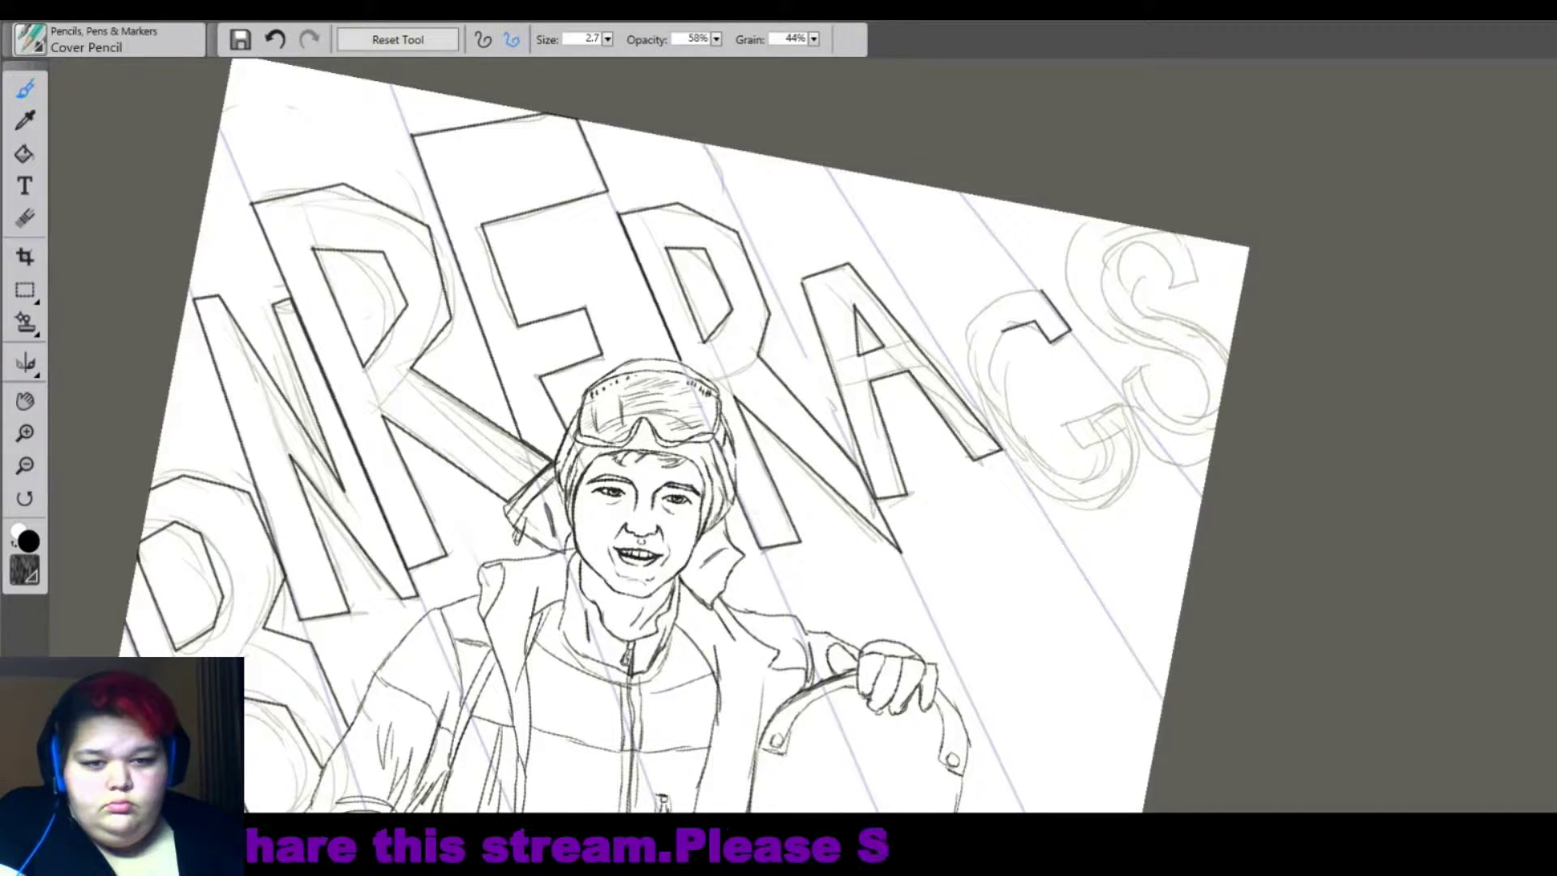
# Ink the outlines of the G and the S at the end of the lettering with angular segments.
pyautogui.moveTo(1002, 331)
pyautogui.mouseDown()
pyautogui.moveTo(1038, 460)
pyautogui.moveTo(1111, 445)
pyautogui.moveTo(1069, 428)
pyautogui.moveTo(1136, 479)
pyautogui.moveTo(1086, 504)
pyautogui.moveTo(1034, 494)
pyautogui.moveTo(965, 326)
pyautogui.mouseUp()
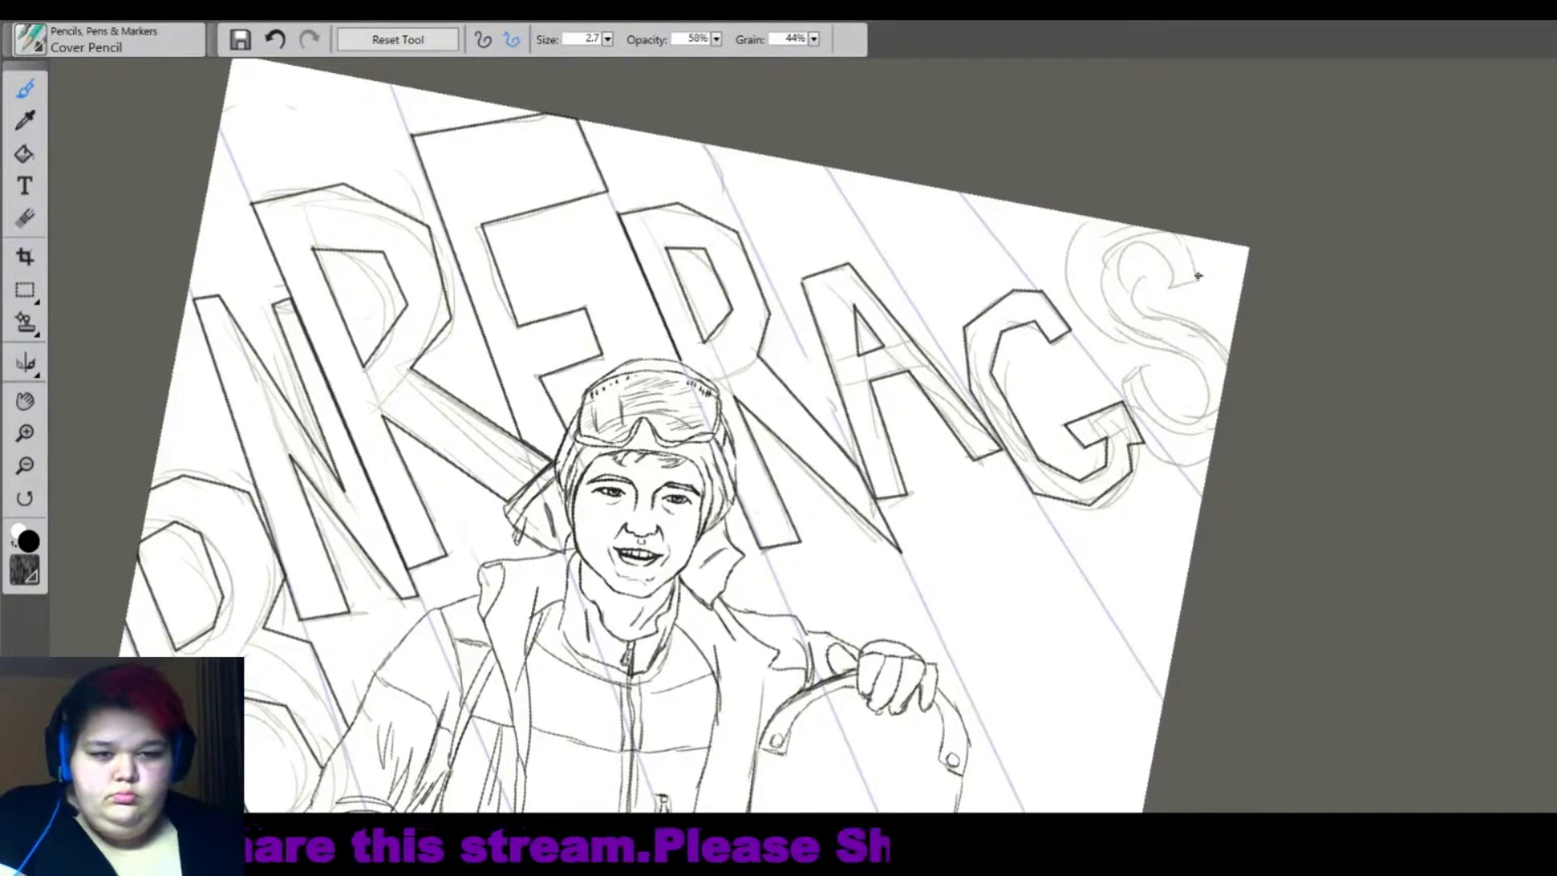
pyautogui.moveTo(1204, 320)
pyautogui.mouseDown()
pyautogui.moveTo(1231, 344)
pyautogui.moveTo(1221, 479)
pyautogui.moveTo(1151, 454)
pyautogui.mouseUp()
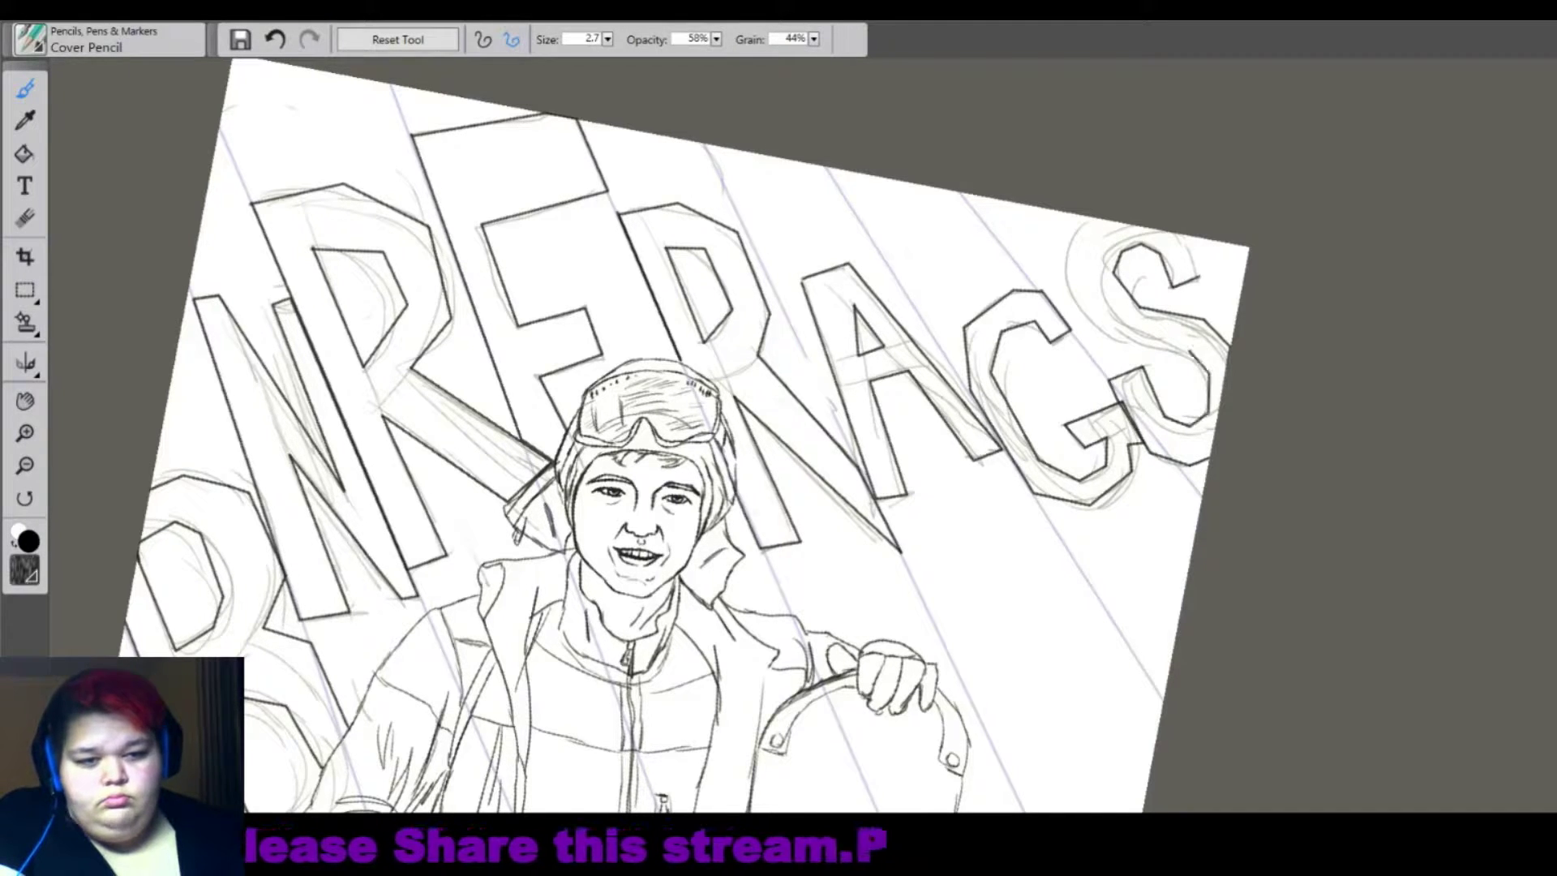
pyautogui.moveTo(1191, 344)
pyautogui.mouseDown()
pyautogui.moveTo(1087, 292)
pyautogui.moveTo(1105, 230)
pyautogui.mouseUp()
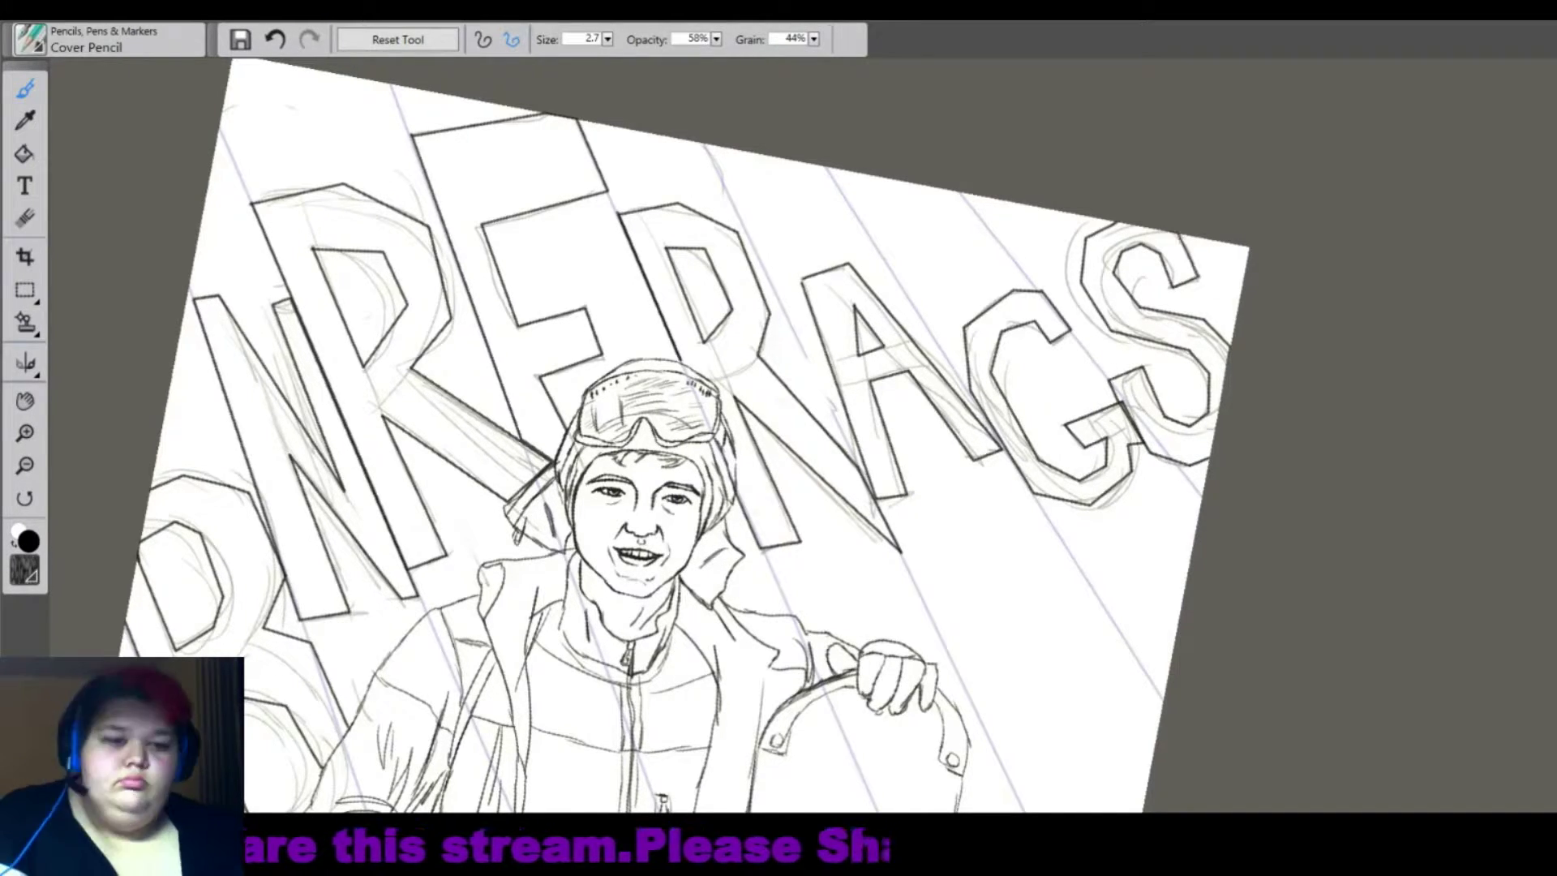
# Fill the T of the lettering with red.
pyautogui.hotkey('ctrl', '0')
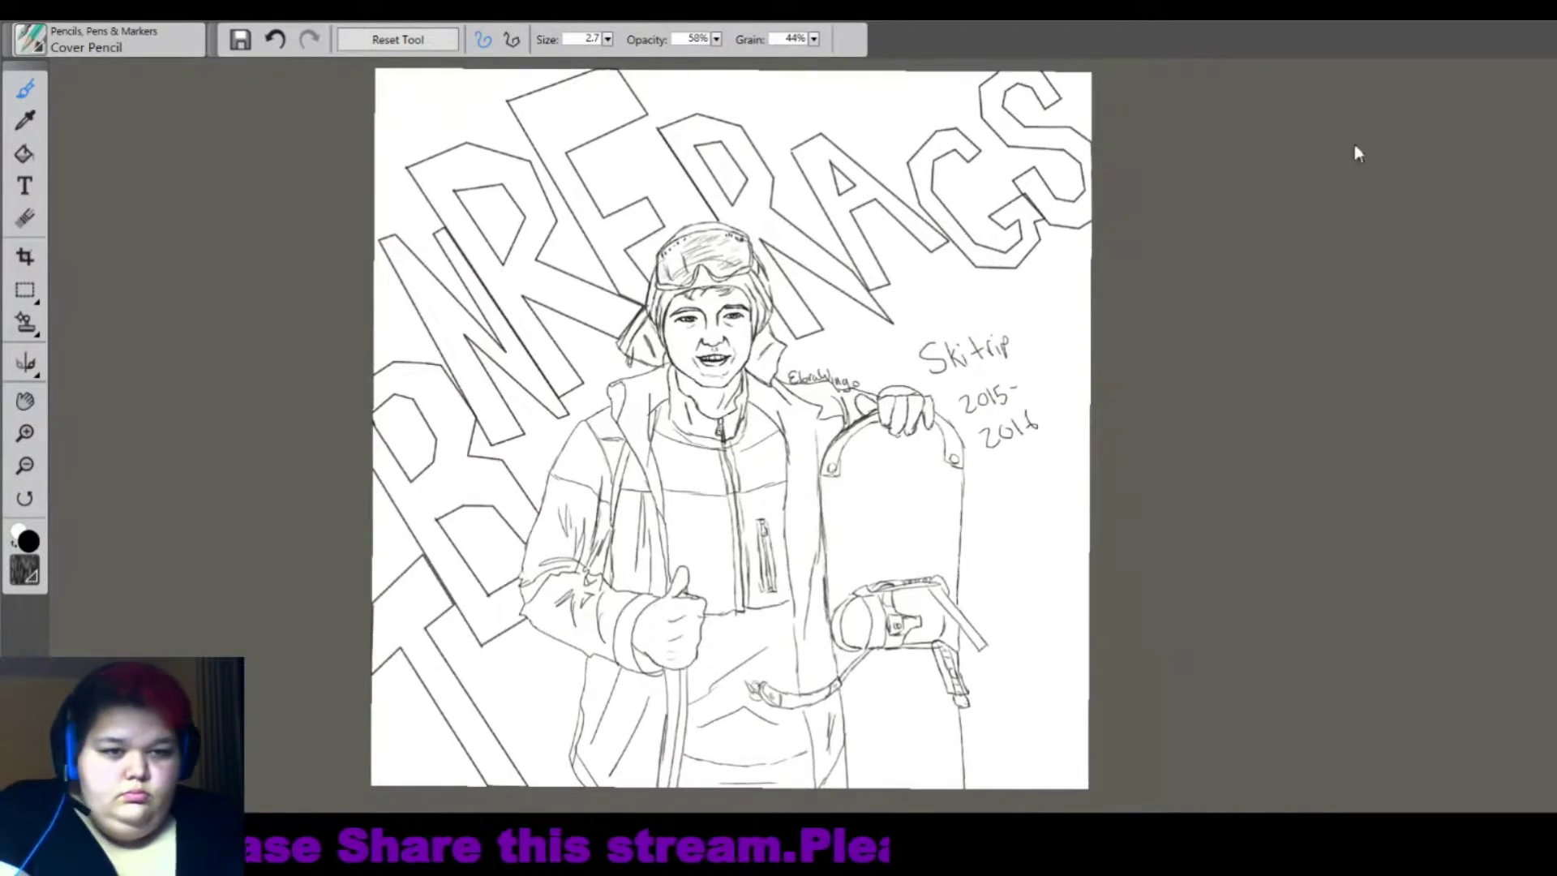
pyautogui.press('k')
pyautogui.click(429, 632)
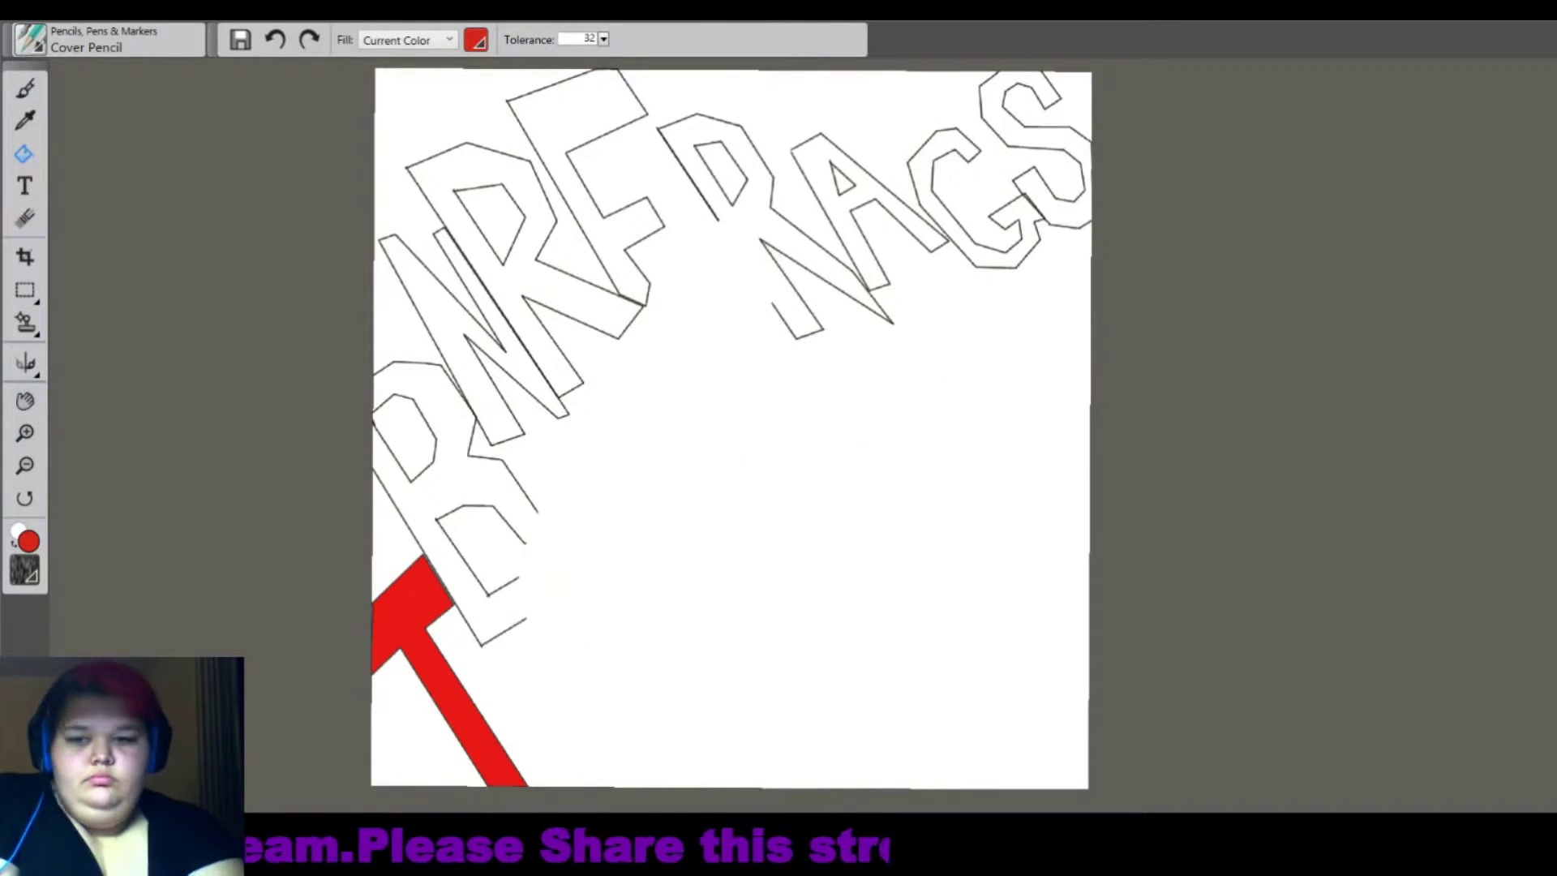
# Close the open outer edge and counter of the B's lower bowl with straight black lines.
pyautogui.press('b')
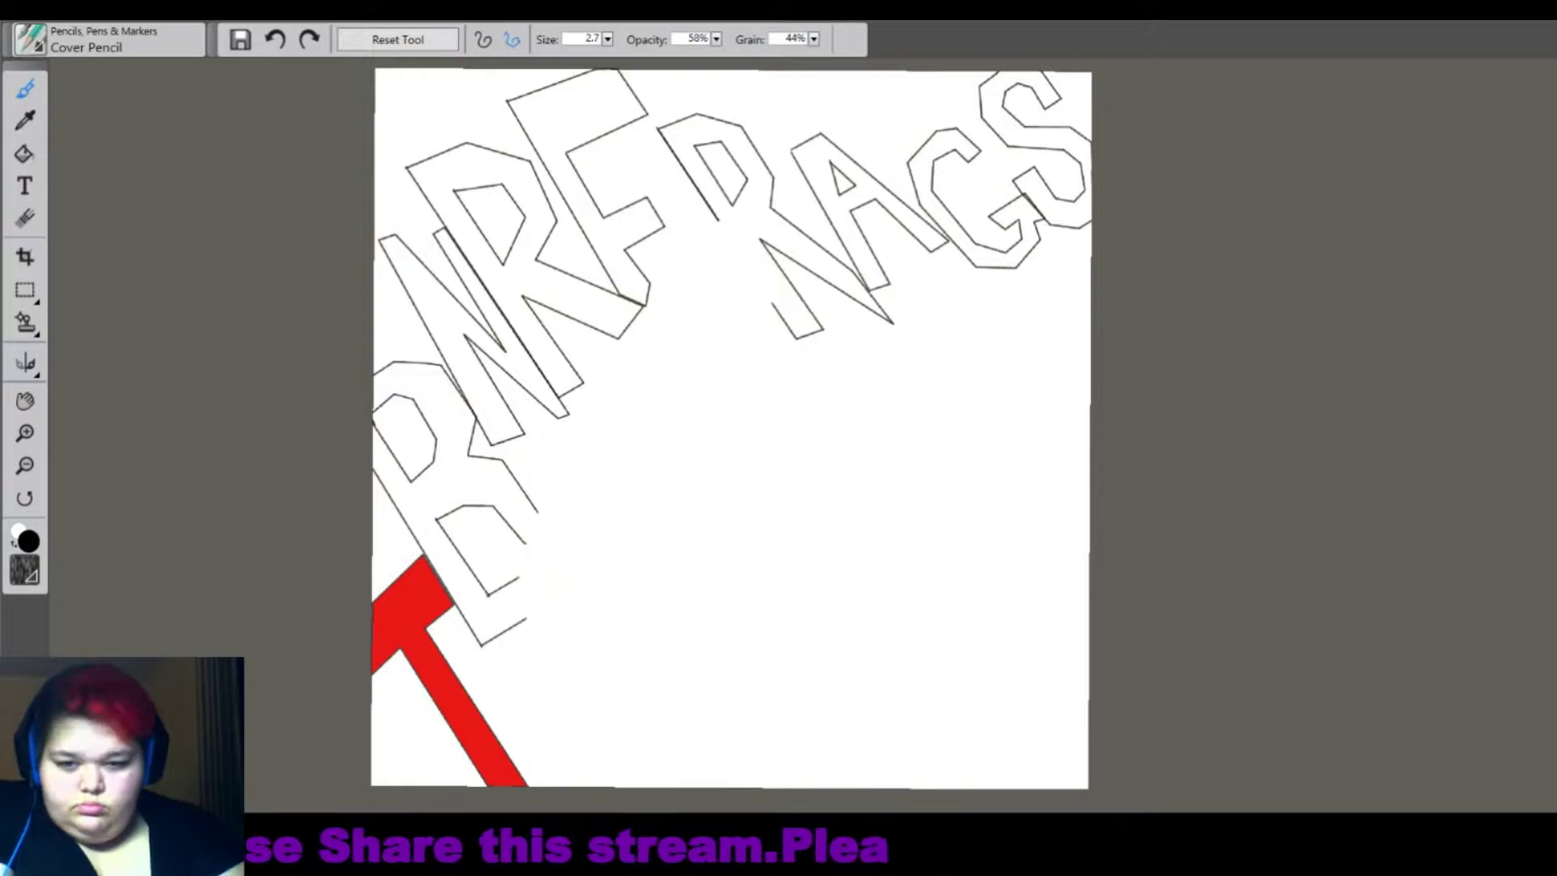
pyautogui.moveTo(534, 511); pyautogui.dragTo(526, 619)
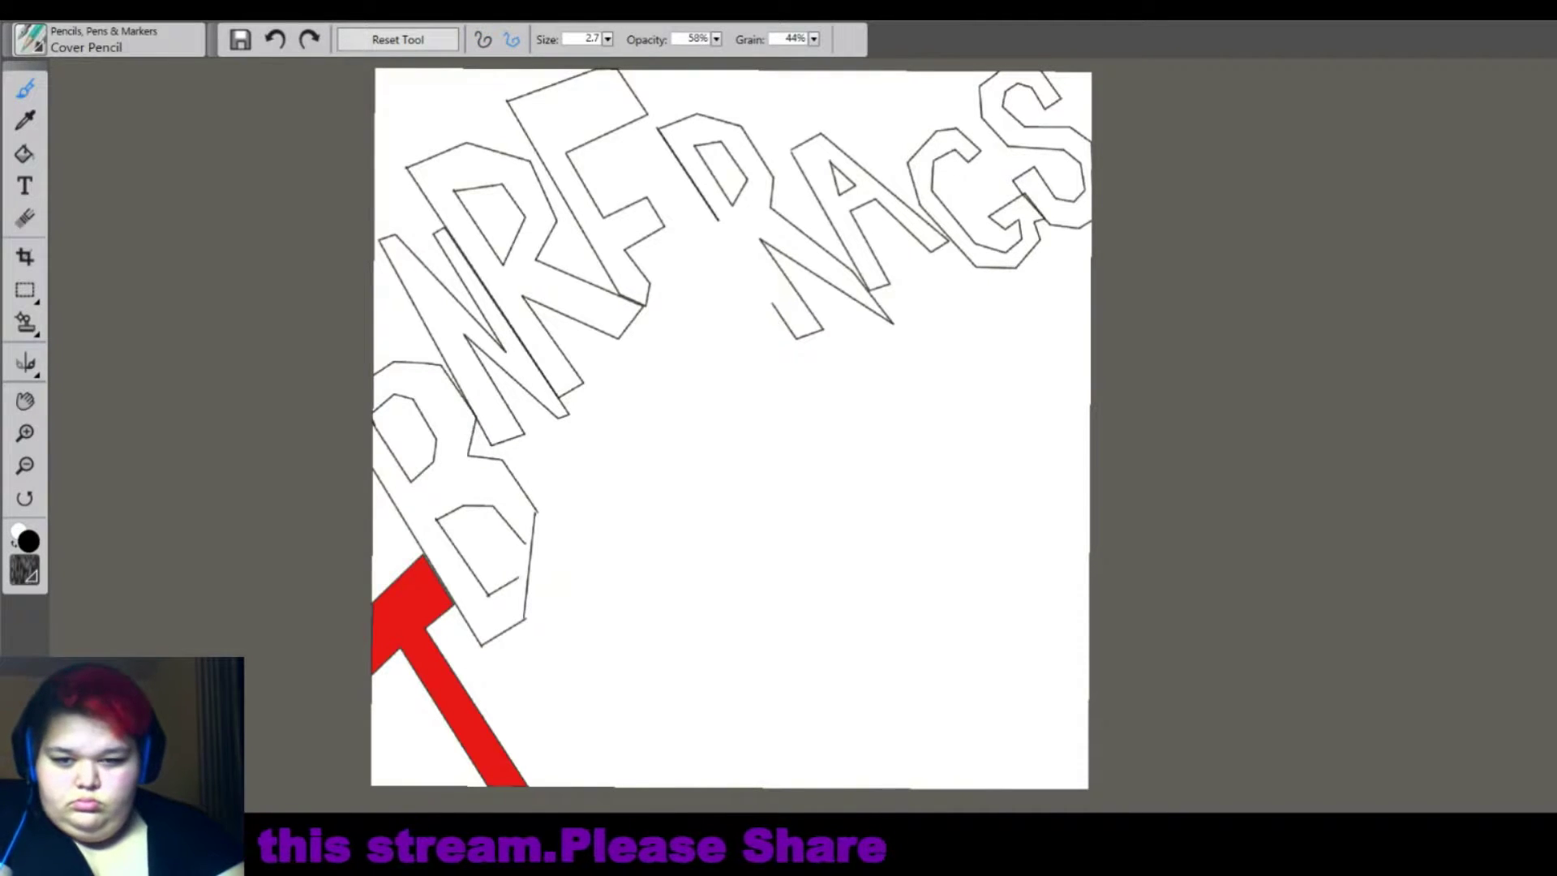
pyautogui.hotkey('ctrl', 'z')
pyautogui.scroll(5, 539, 521)
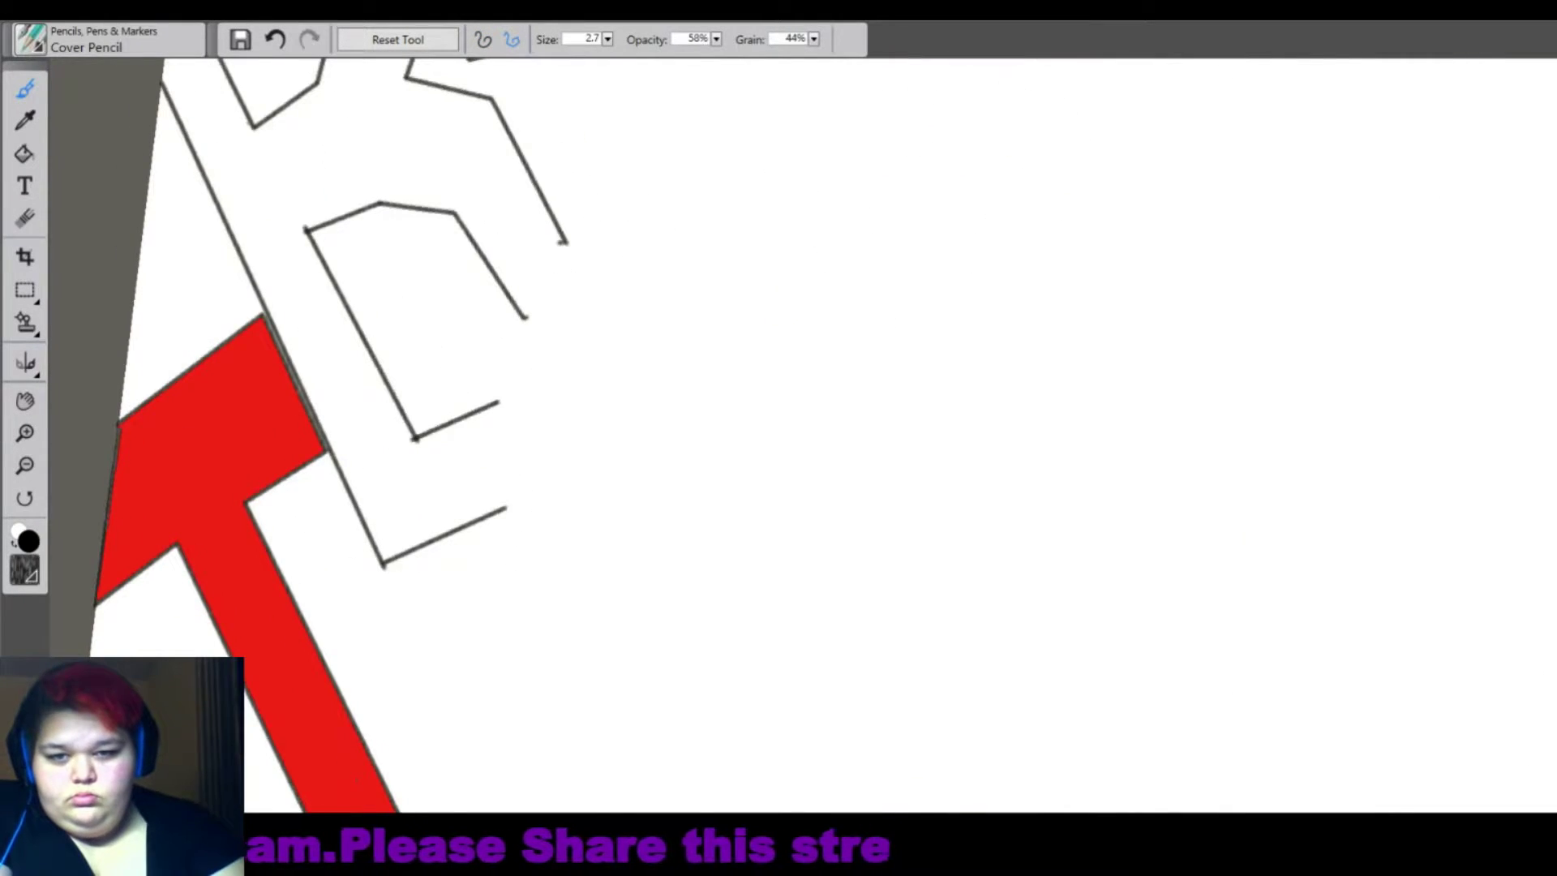
pyautogui.moveTo(565, 242); pyautogui.dragTo(506, 510)
pyautogui.moveTo(498, 402); pyautogui.dragTo(526, 318)
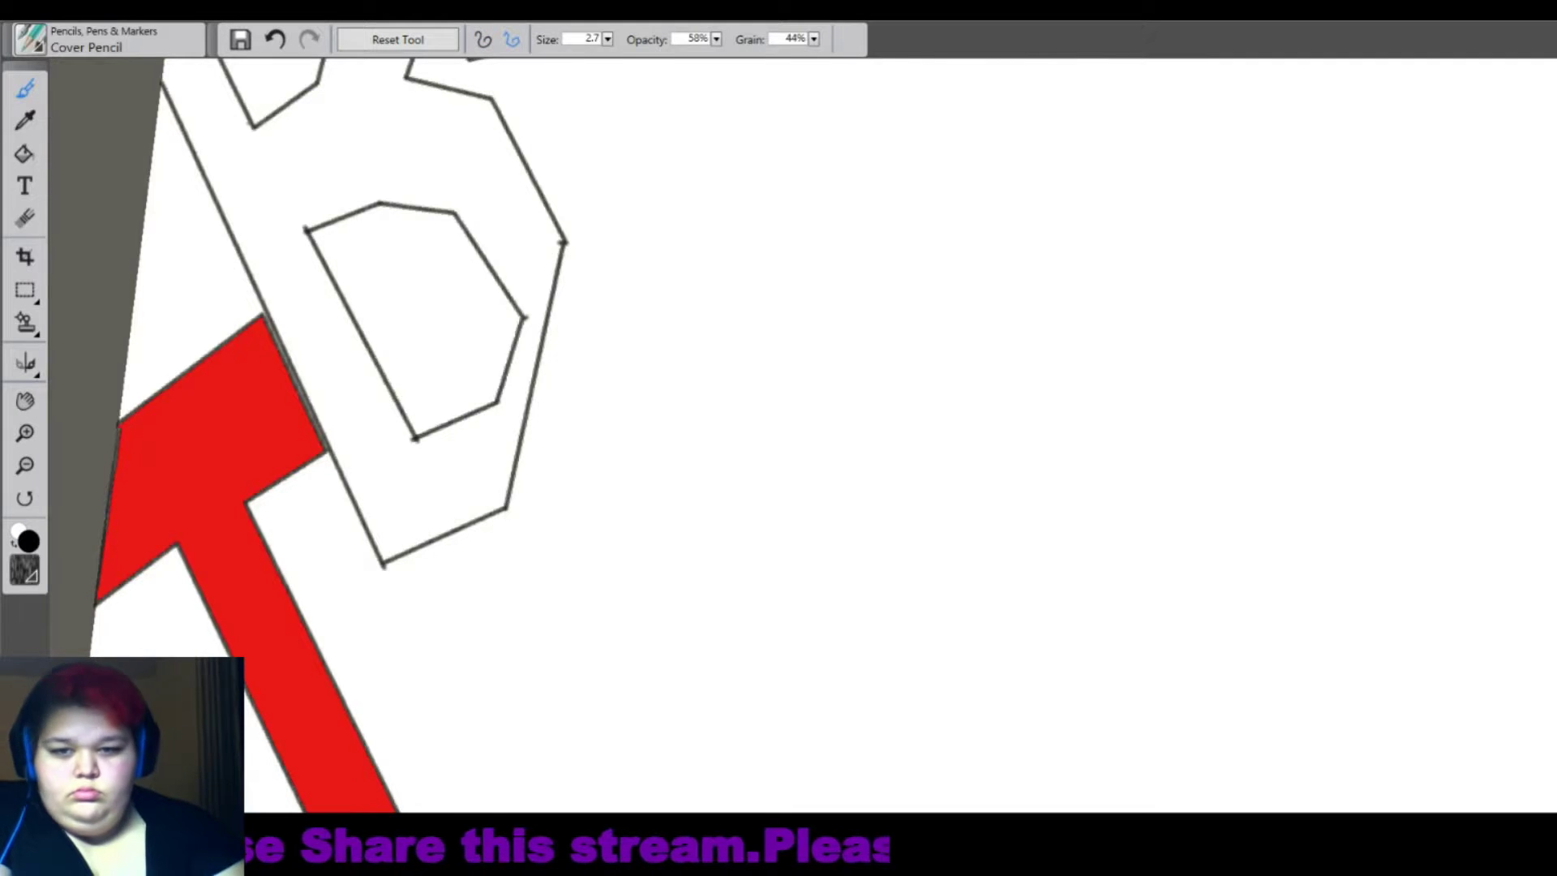
# Join the gap in the second R's long stem edge with a straight black line.
pyautogui.scroll(-5, 519, 365)
pyautogui.moveTo(810, 405); pyautogui.dragTo(486, 365)
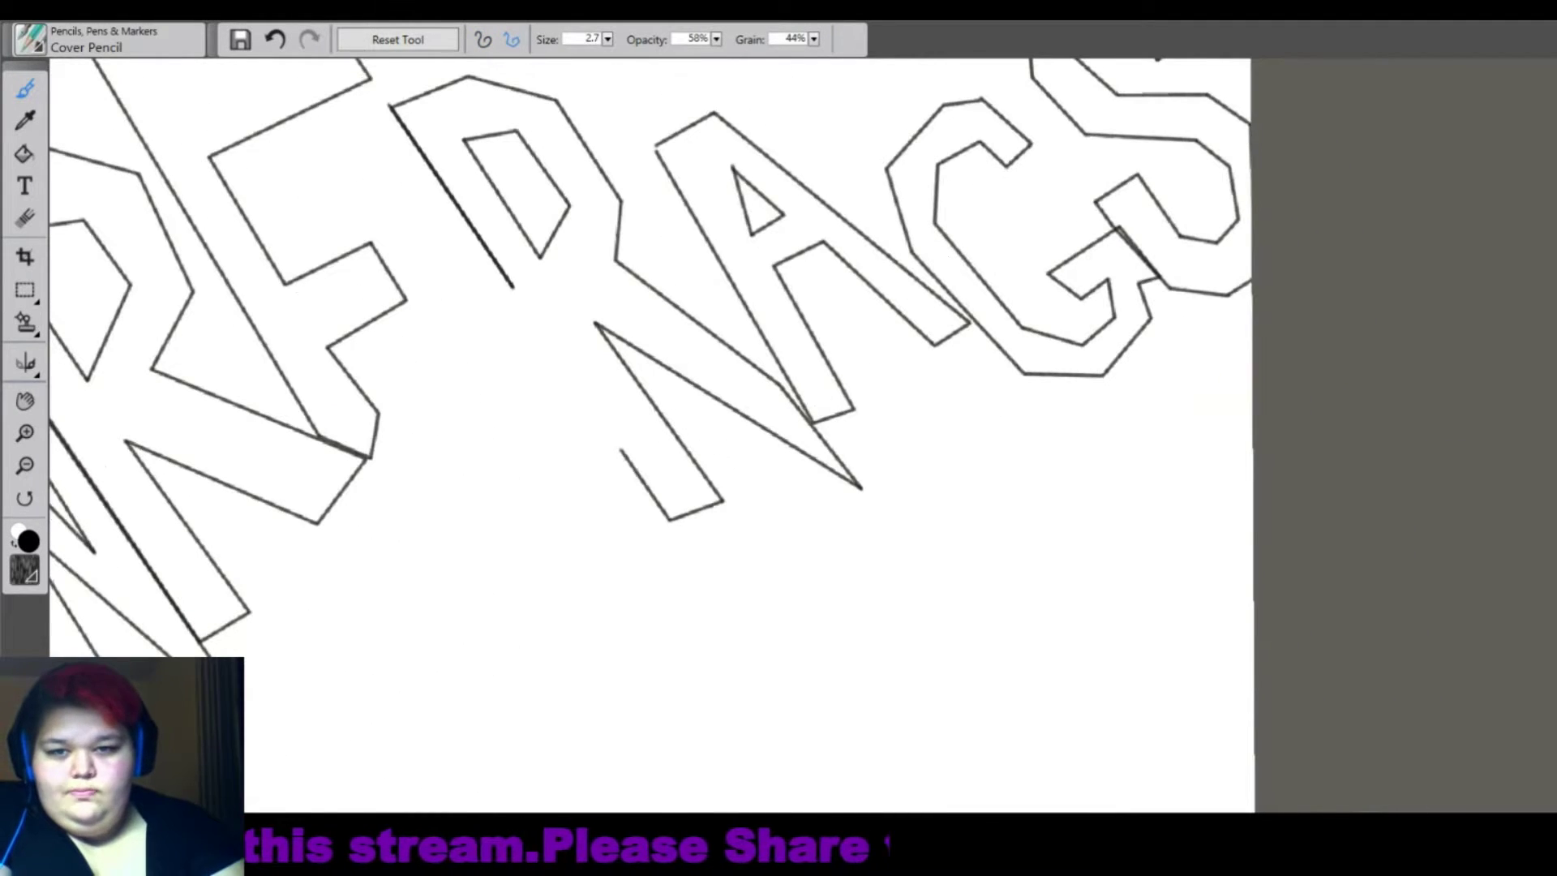
pyautogui.moveTo(510, 284); pyautogui.dragTo(624, 452)
# Close the B's open side with a straight black line along the canvas edge.
pyautogui.scroll(-4, 730, 438)
pyautogui.click(24, 154)
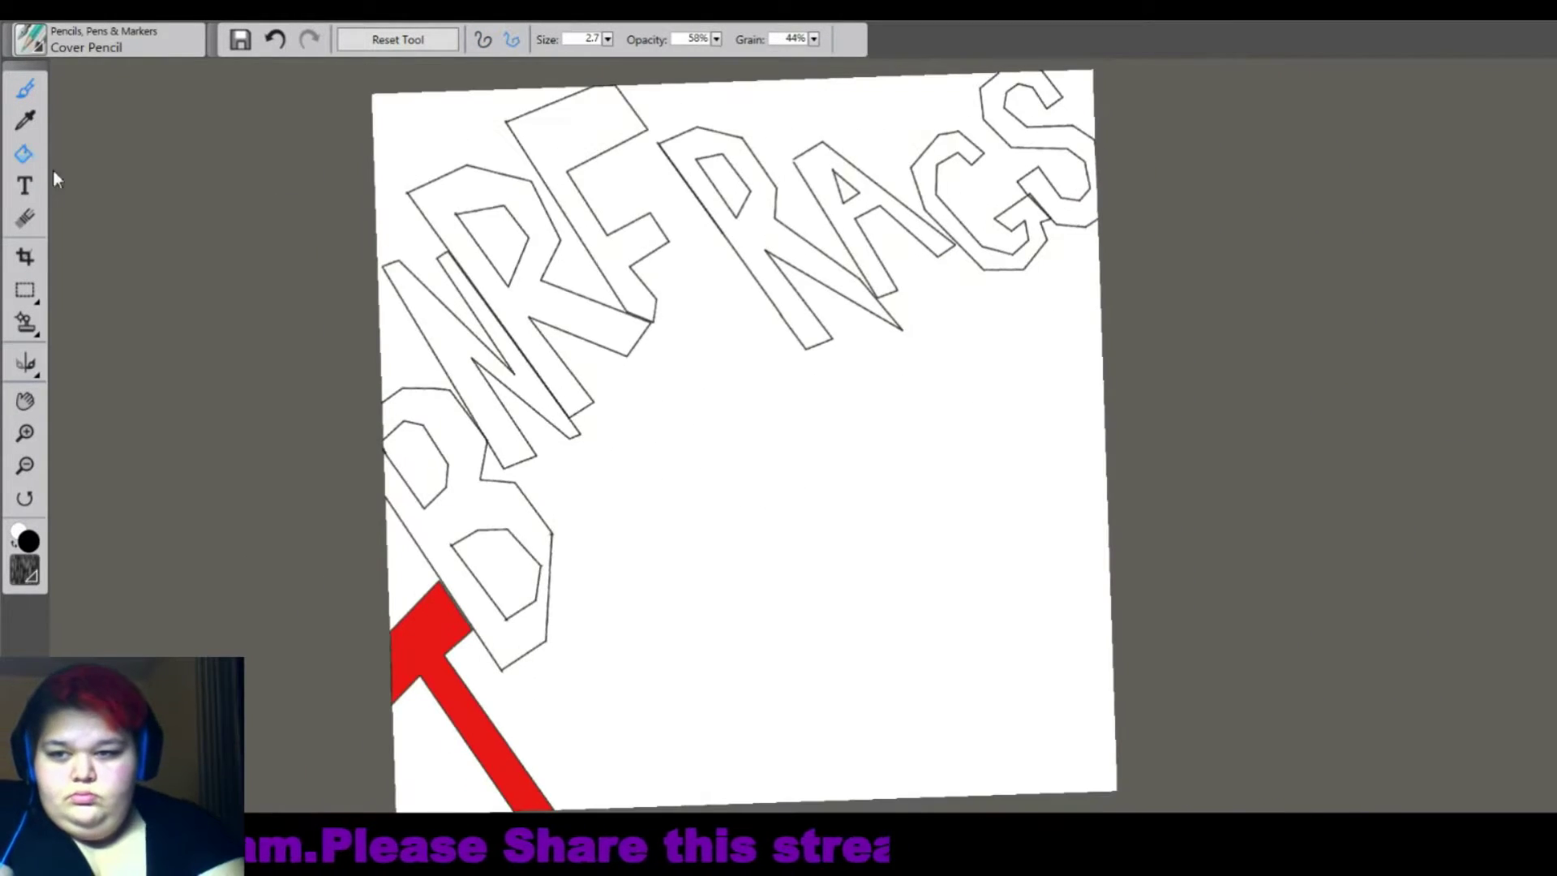
pyautogui.scroll(5, 514, 375)
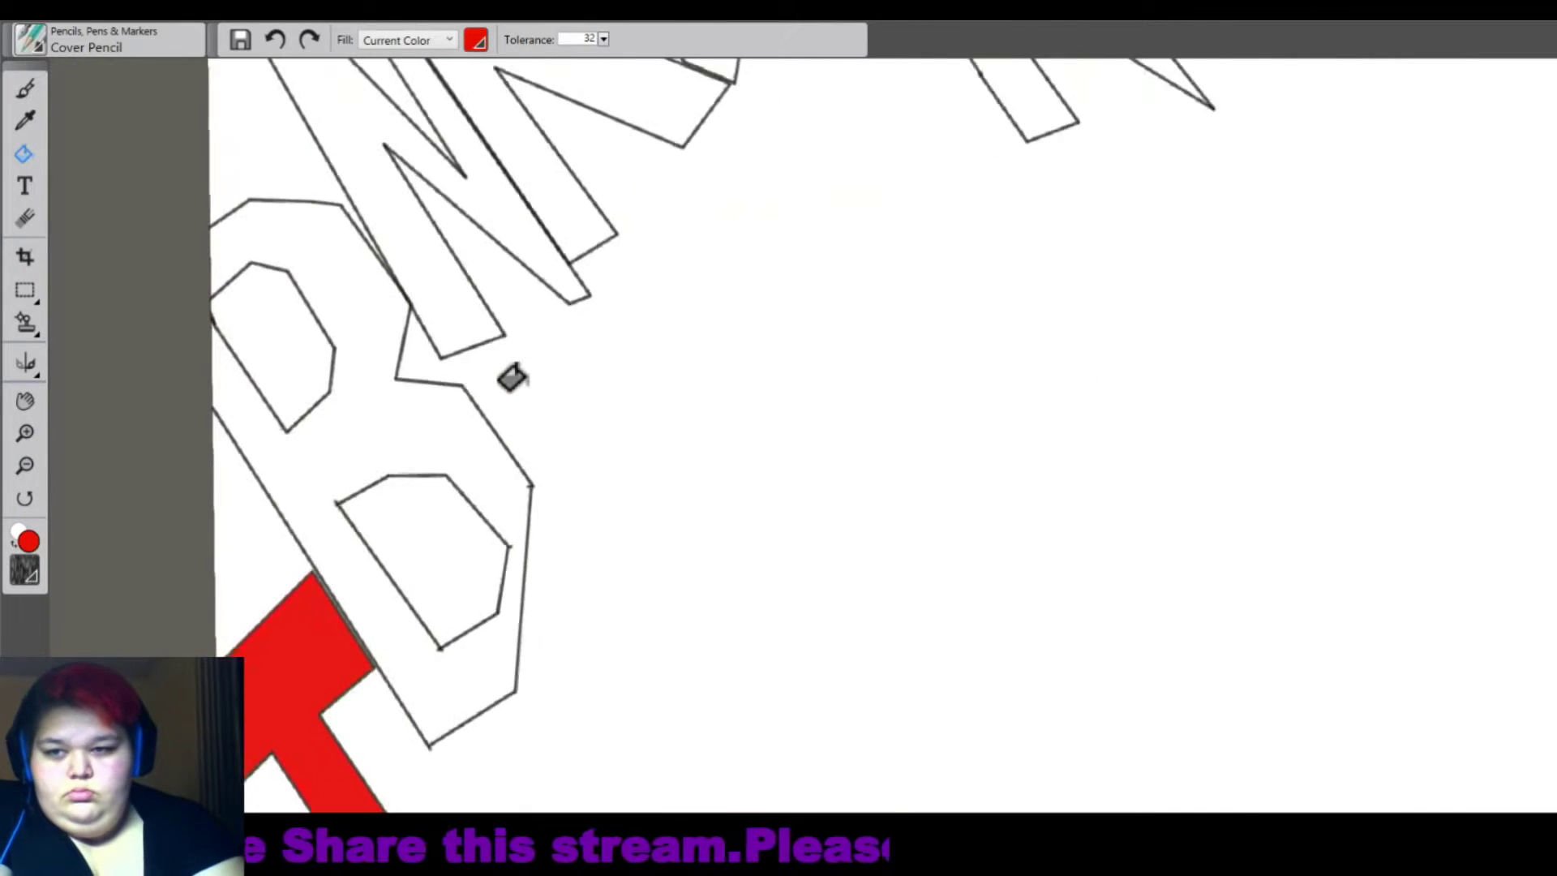
pyautogui.click(33, 91)
pyautogui.moveTo(568, 405); pyautogui.dragTo(917, 405)
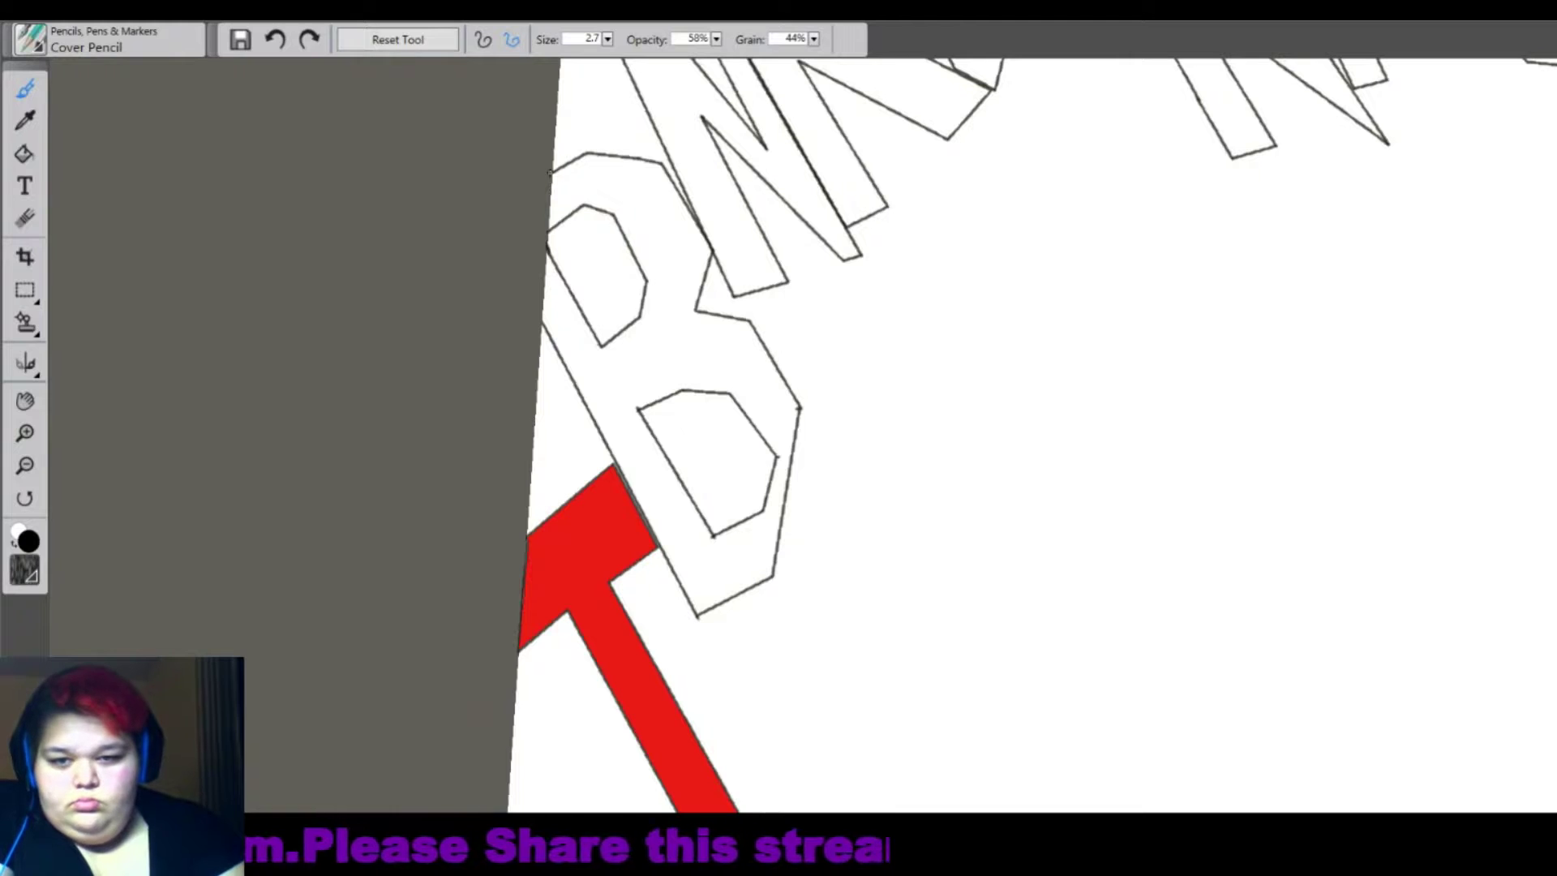
pyautogui.moveTo(550, 171); pyautogui.dragTo(543, 321)
# Fill the B, the N, both R's and the F with red.
pyautogui.click(24, 154)
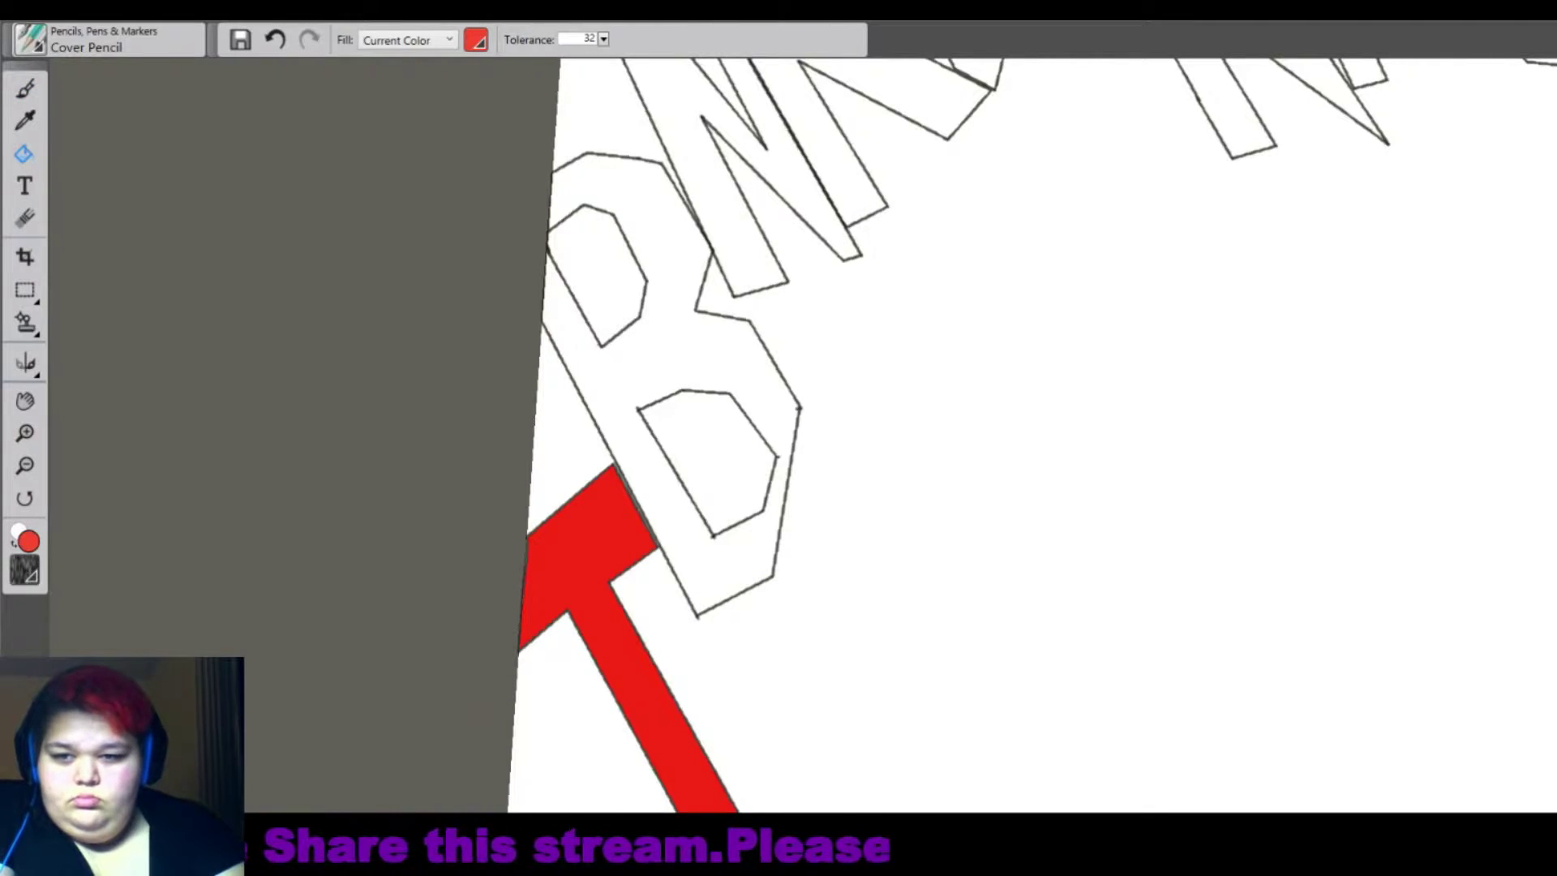
pyautogui.click(636, 211)
pyautogui.click(594, 525)
pyautogui.scroll(-5, 594, 525)
pyautogui.click(695, 254)
pyautogui.click(843, 157)
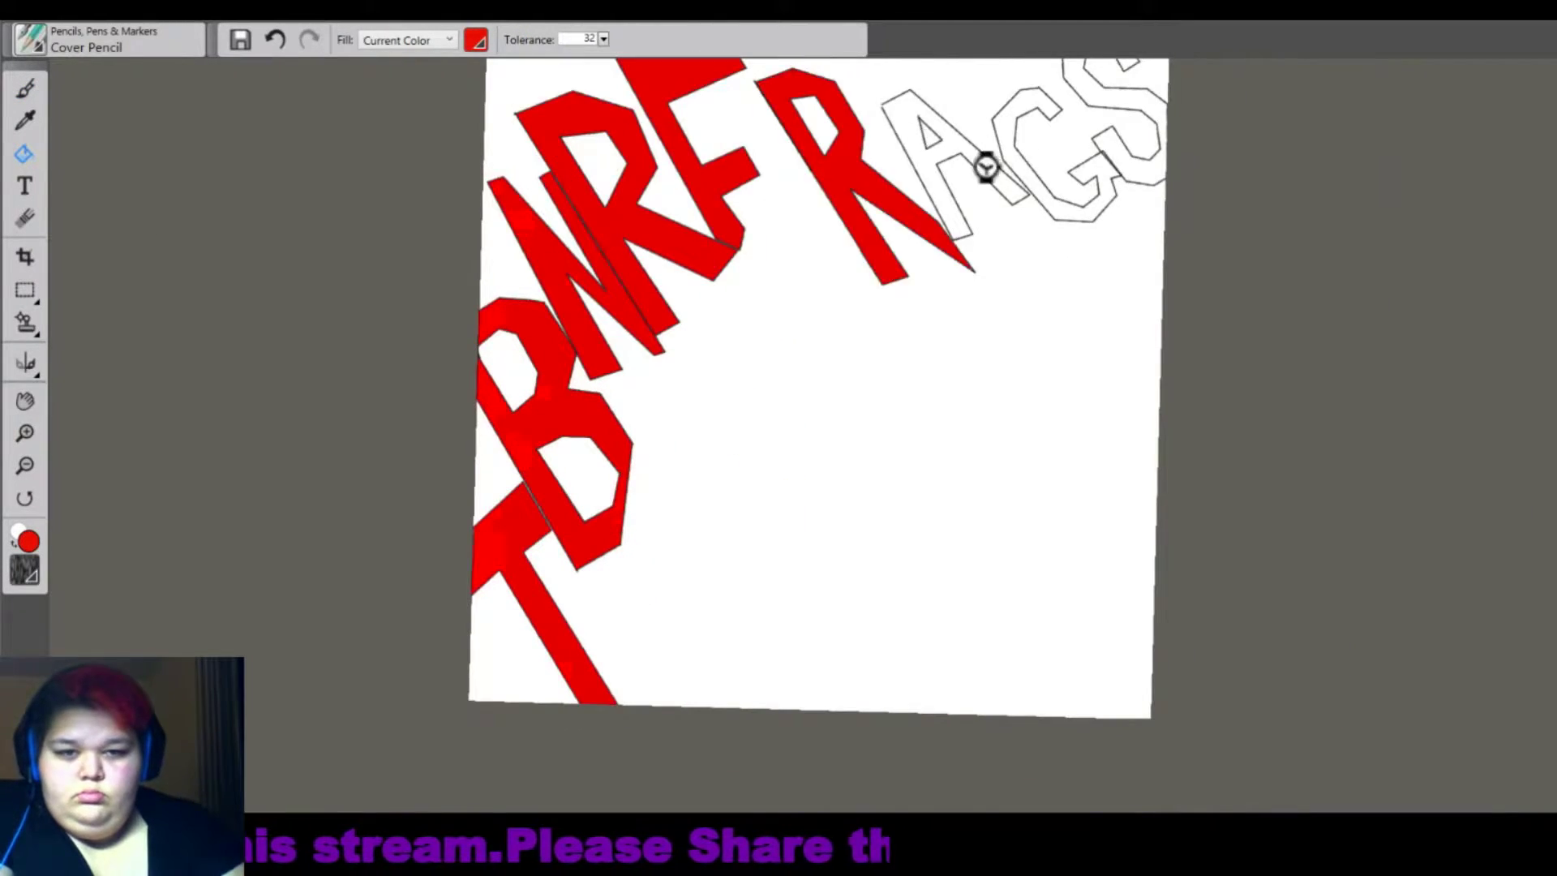
# Fill the G and the S with red.
pyautogui.scroll(-2, 768, 60)
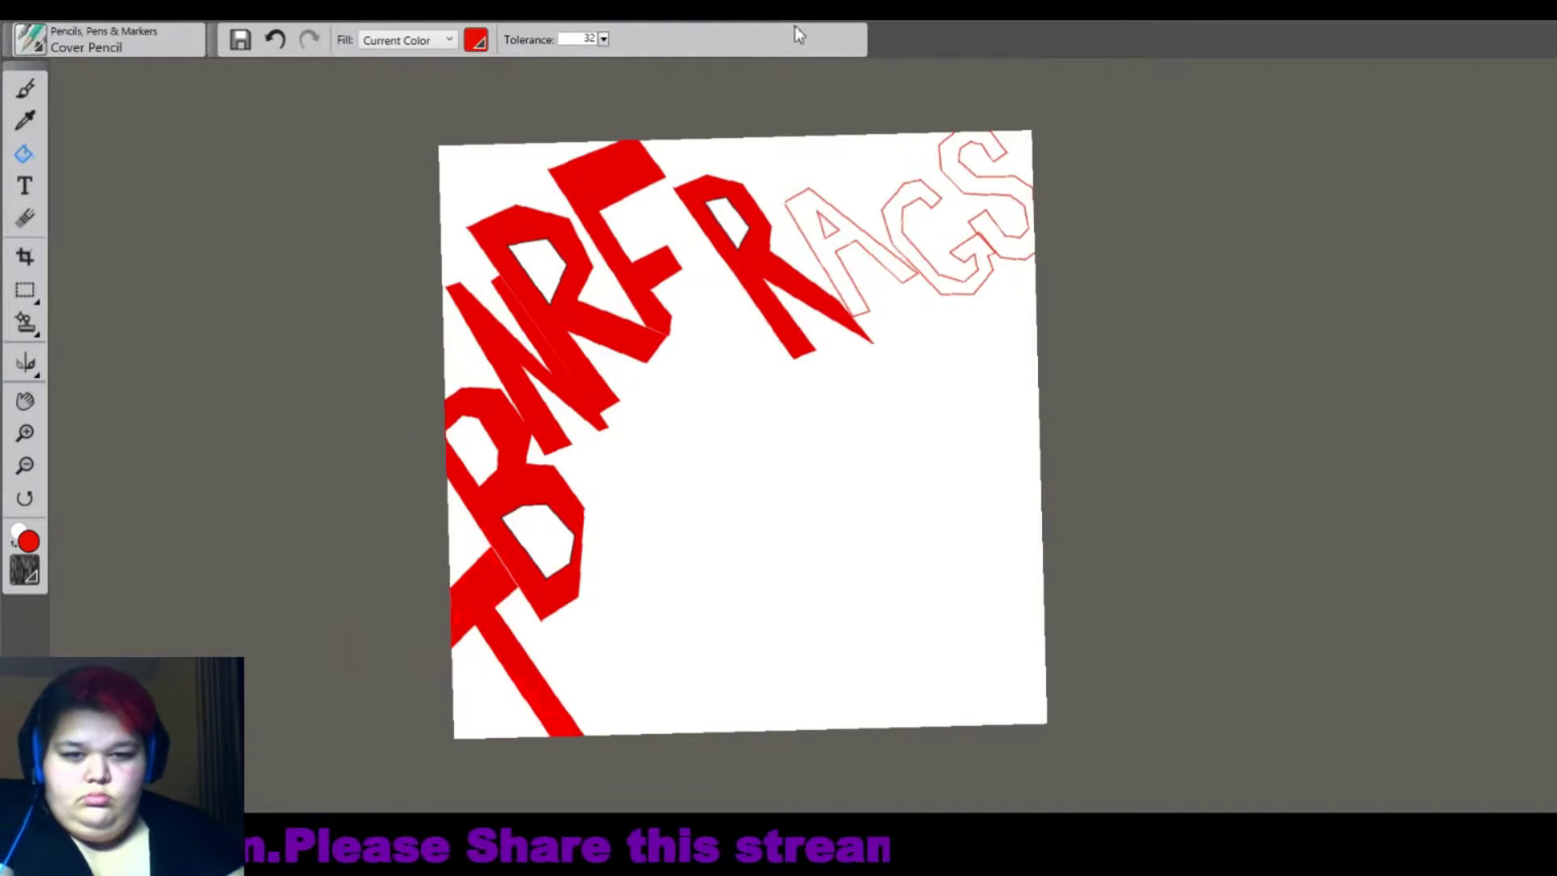
pyautogui.click(901, 204)
pyautogui.click(1002, 258)
# Fill the A between the second R and the G with red.
pyautogui.scroll(5, 823, 231)
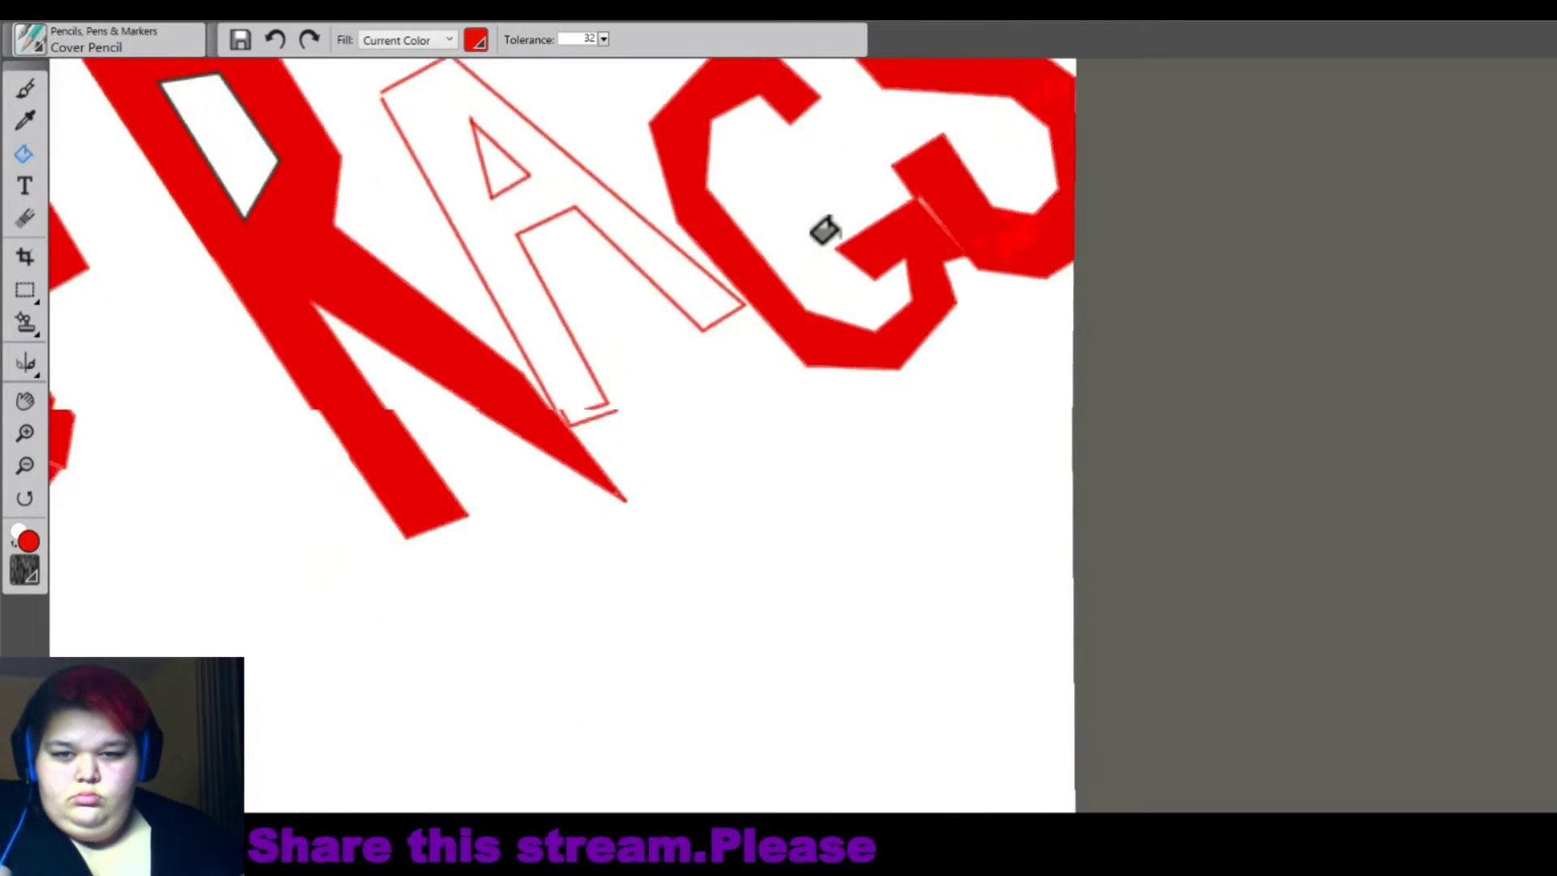
pyautogui.press('b')
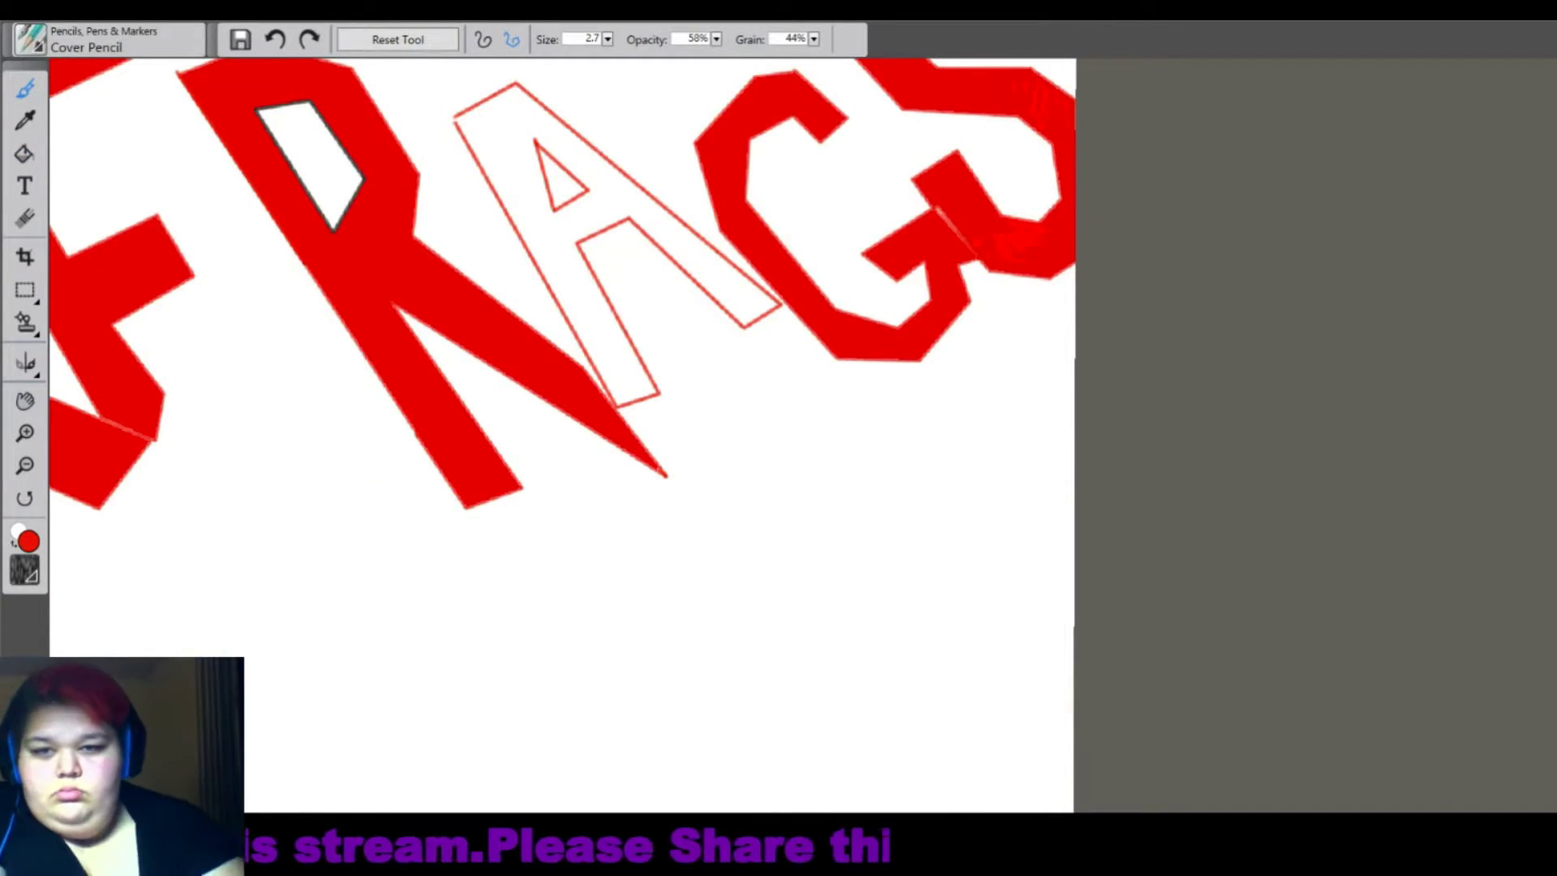
pyautogui.press('k')
pyautogui.click(486, 156)
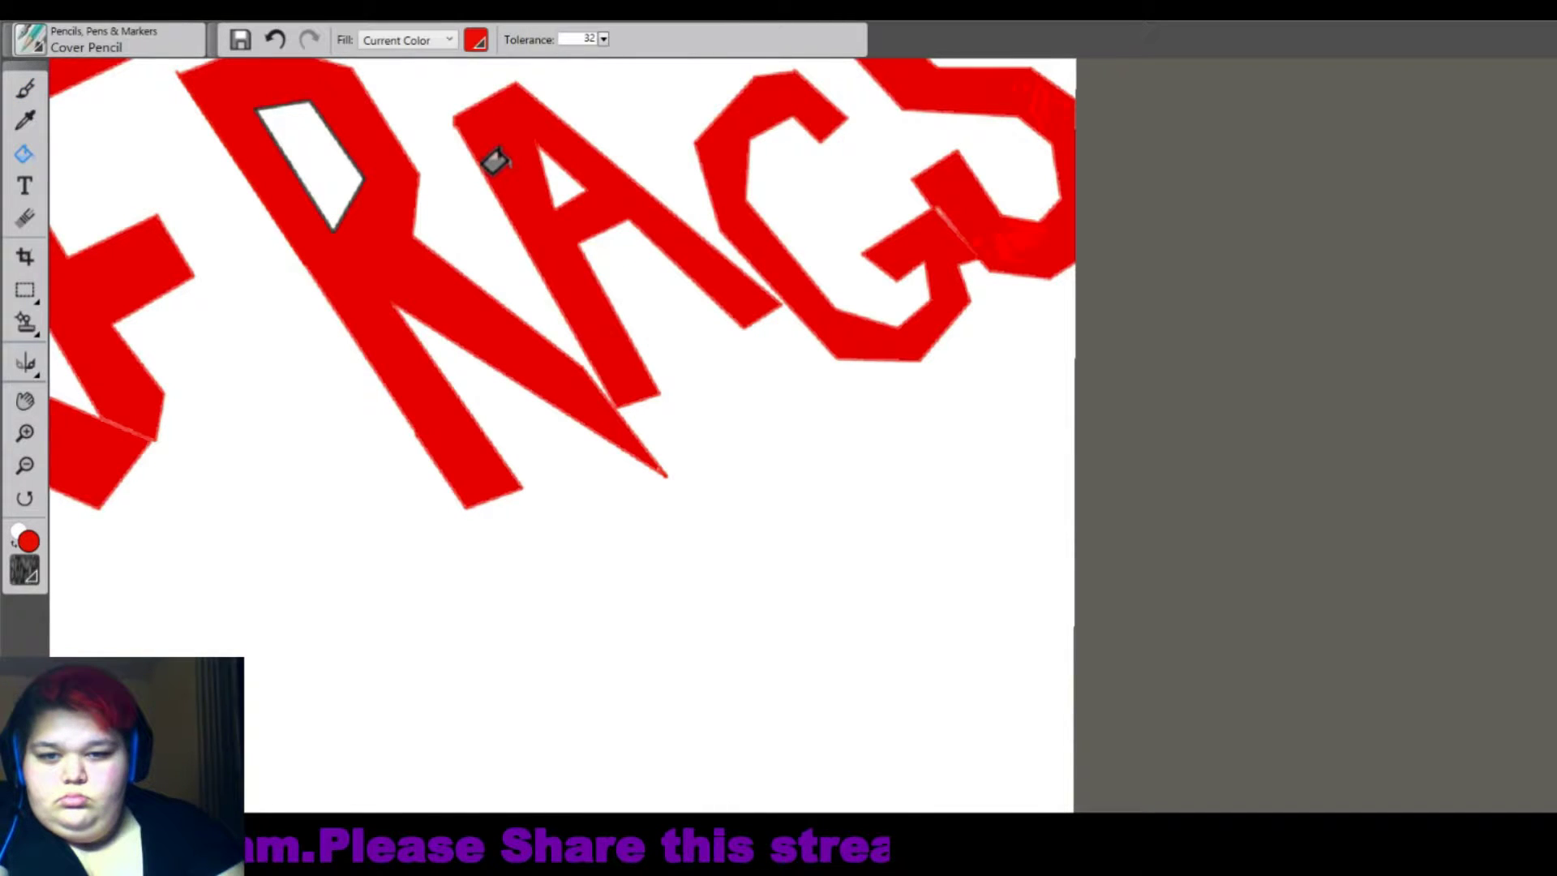
# Erase the second R's red that overlaps the snowboarder's hat and goggles with the eraser at size 36.2.
pyautogui.scroll(-5, 494, 162)
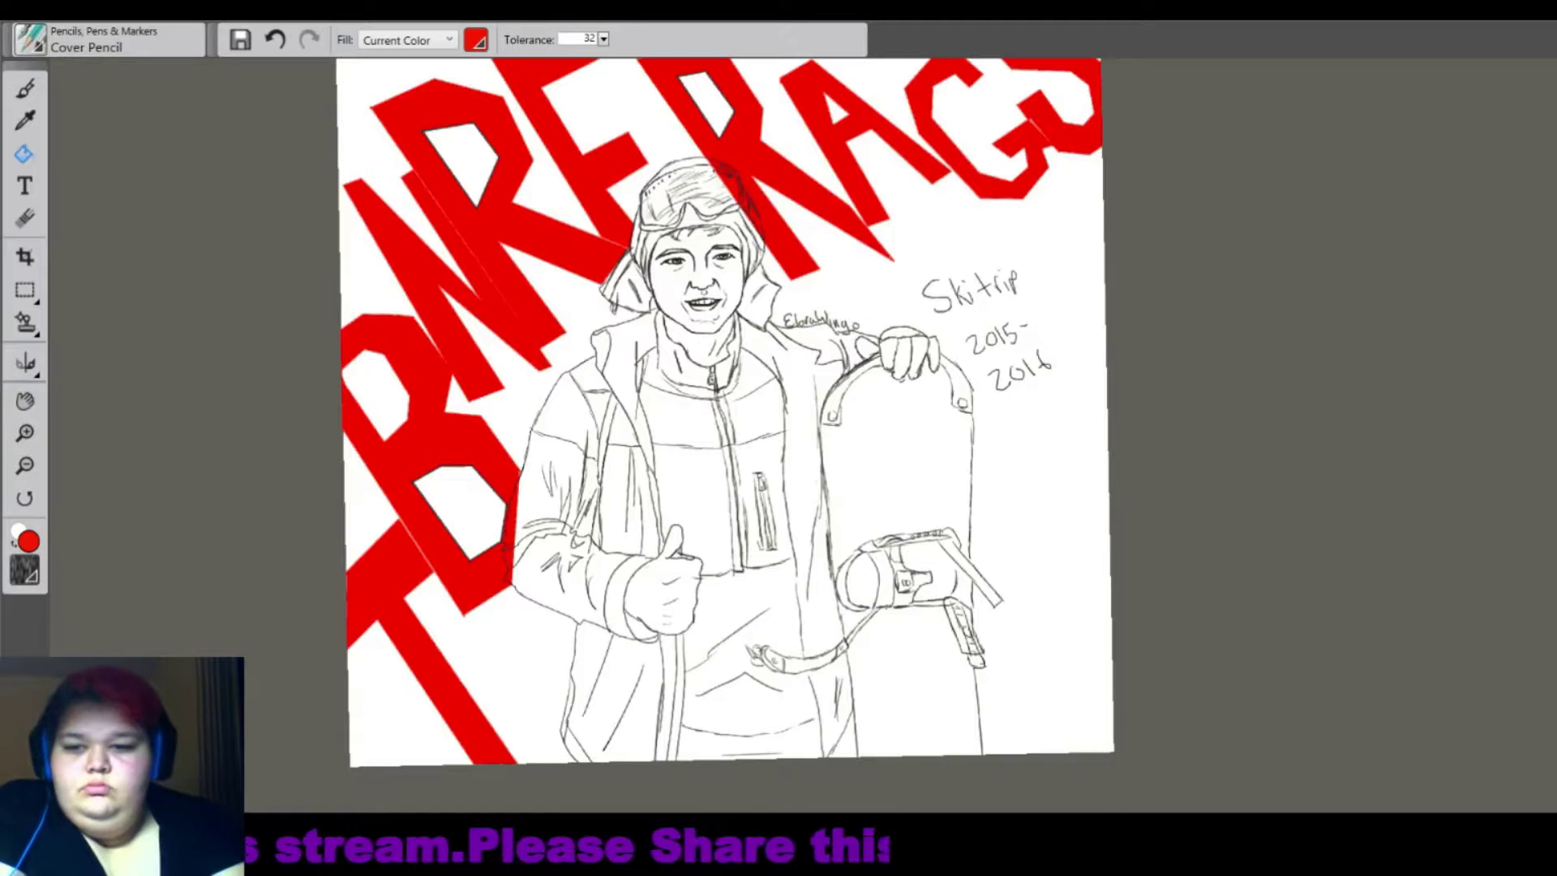
pyautogui.press('n')
pyautogui.scroll(5, 737, 65)
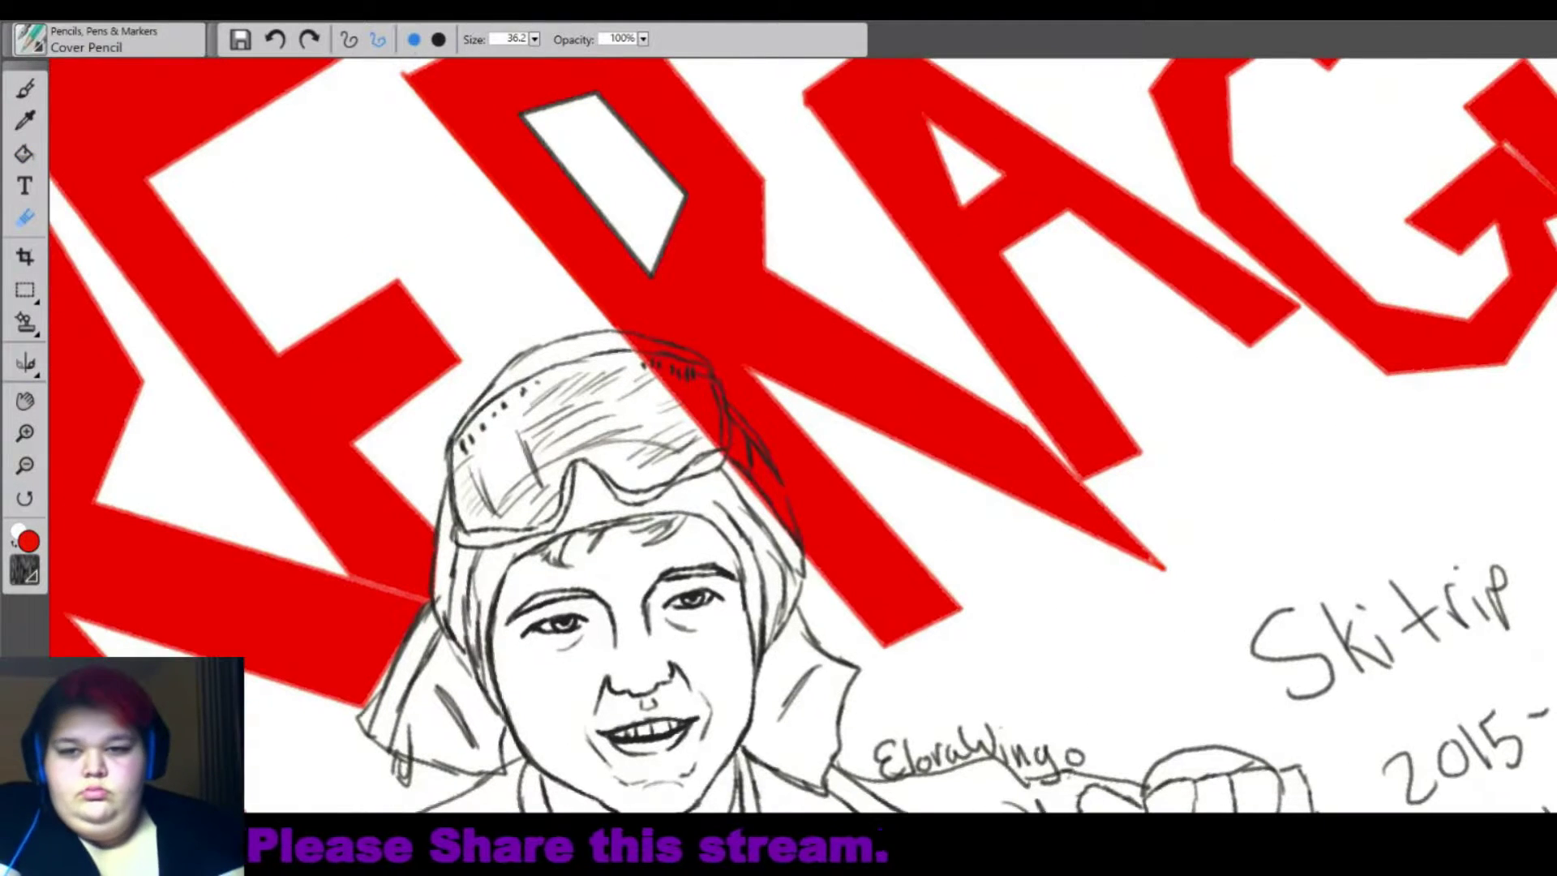
pyautogui.moveTo(685, 410)
pyautogui.mouseDown()
pyautogui.moveTo(652, 365)
pyautogui.moveTo(689, 357)
pyautogui.moveTo(782, 527)
pyautogui.mouseUp()
pyautogui.moveTo(753, 430); pyautogui.dragTo(791, 531)
# Erase the B's red that overlaps the jacket sleeve up to its outline with the eraser at size 6.1.
pyautogui.scroll(-5, 770, 486)
pyautogui.scroll(6, 989, 729)
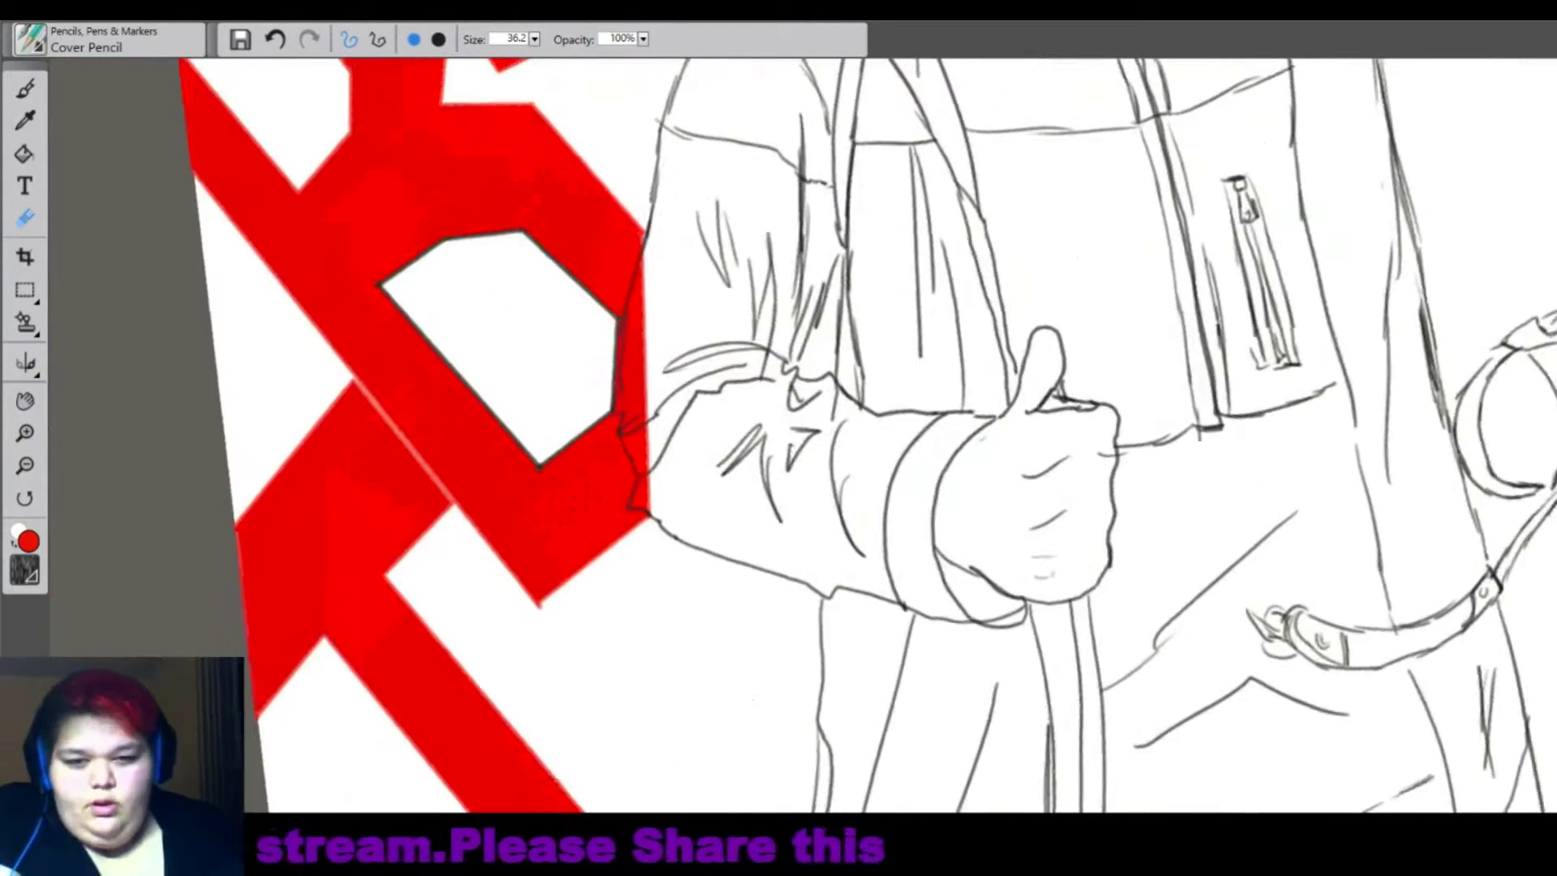
pyautogui.moveTo(634, 263)
pyautogui.mouseDown()
pyautogui.moveTo(637, 519)
pyautogui.moveTo(636, 503)
pyautogui.mouseUp()
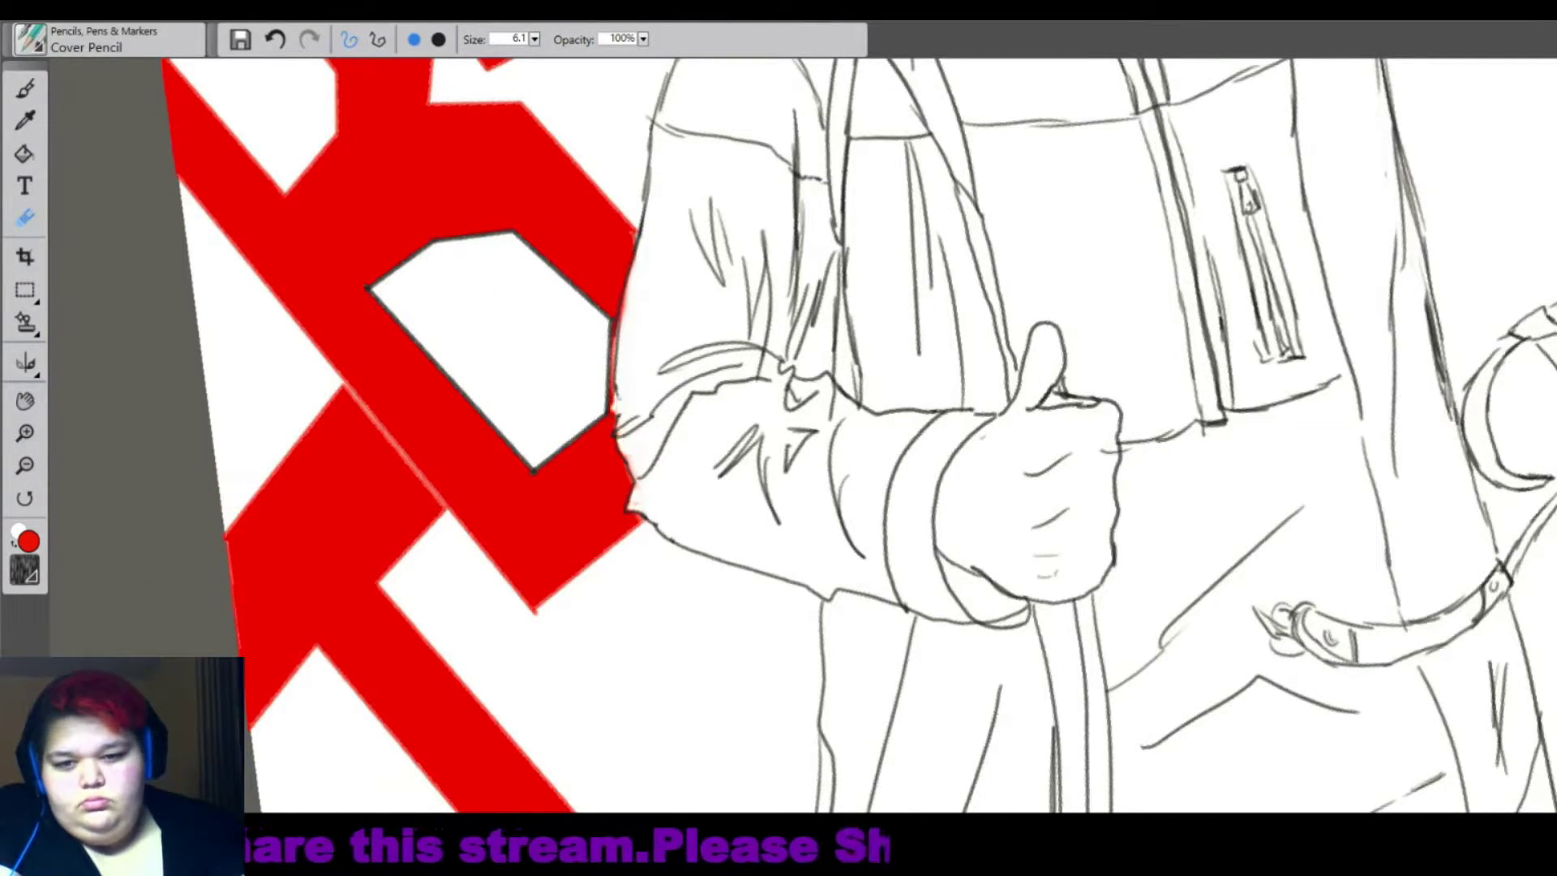
pyautogui.scroll(-5, 778, 438)
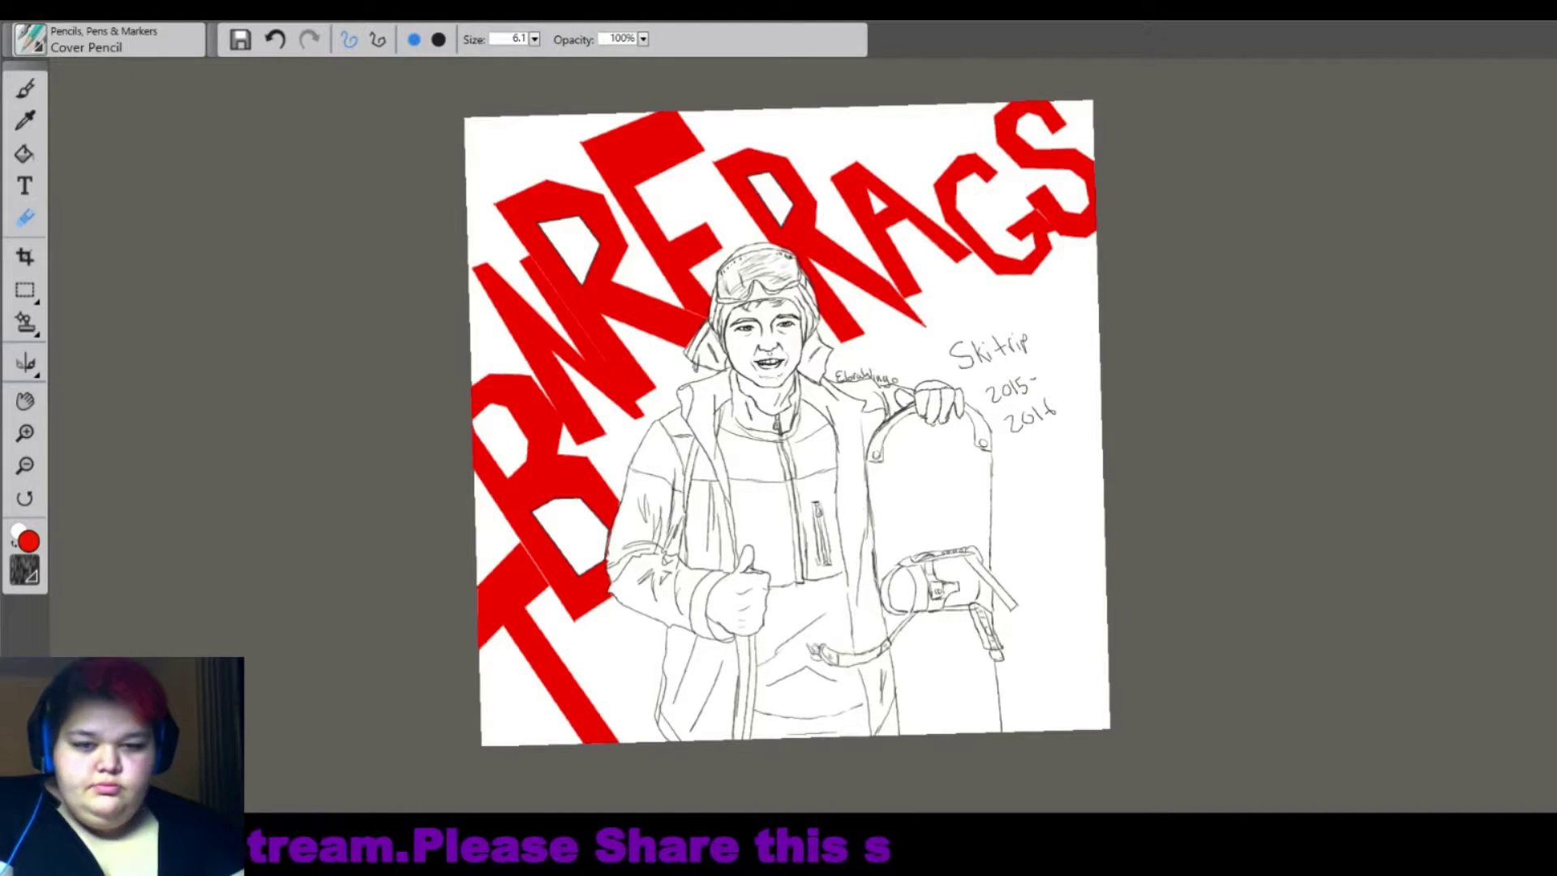
# Try painting the background yellow around the lettering and snowboarder with the Opaque Acrylic brush at size 93.4 and 31% opacity.
pyautogui.scroll(1, 774, 417)
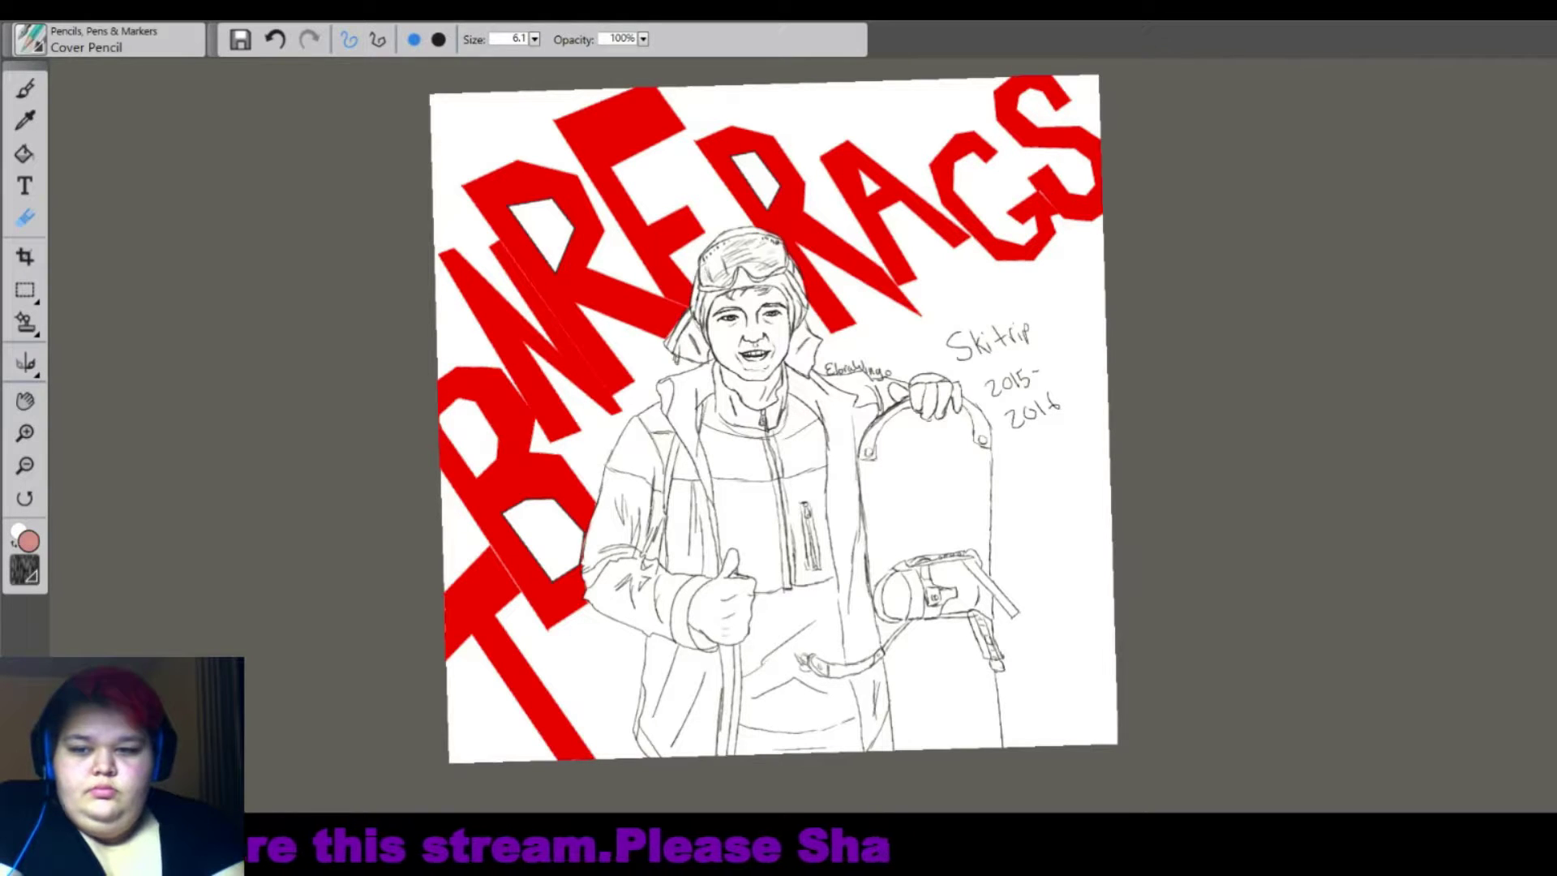
pyautogui.click(24, 90)
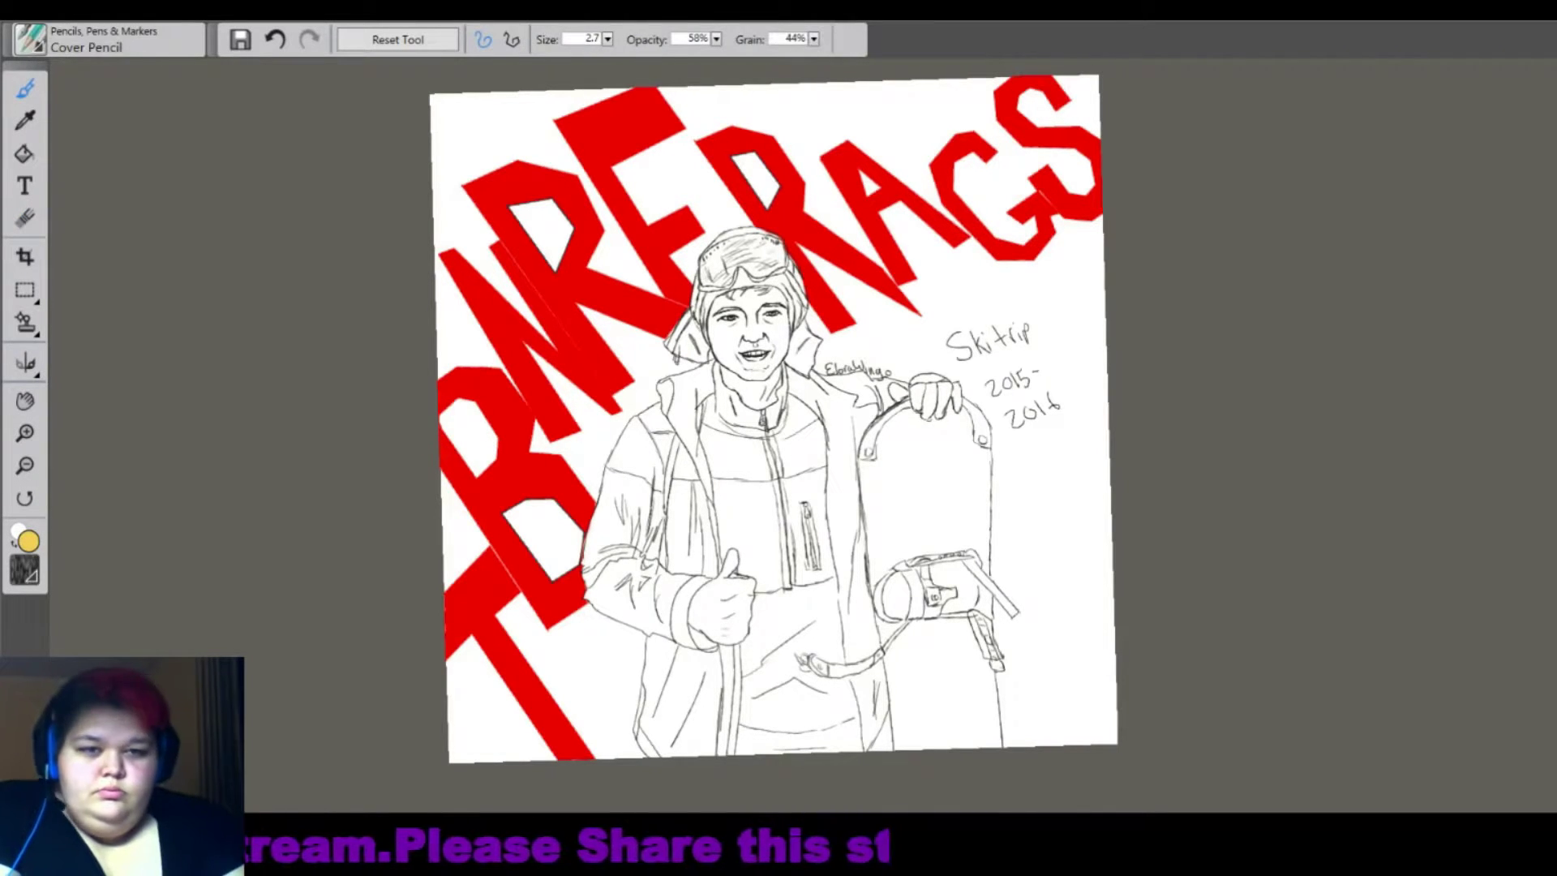
pyautogui.moveTo(559, 138)
pyautogui.mouseDown()
pyautogui.moveTo(458, 203)
pyautogui.moveTo(454, 357)
pyautogui.moveTo(697, 105)
pyautogui.moveTo(1053, 122)
pyautogui.moveTo(641, 235)
pyautogui.moveTo(632, 373)
pyautogui.moveTo(458, 567)
pyautogui.moveTo(527, 535)
pyautogui.moveTo(620, 349)
pyautogui.moveTo(665, 421)
pyautogui.mouseUp()
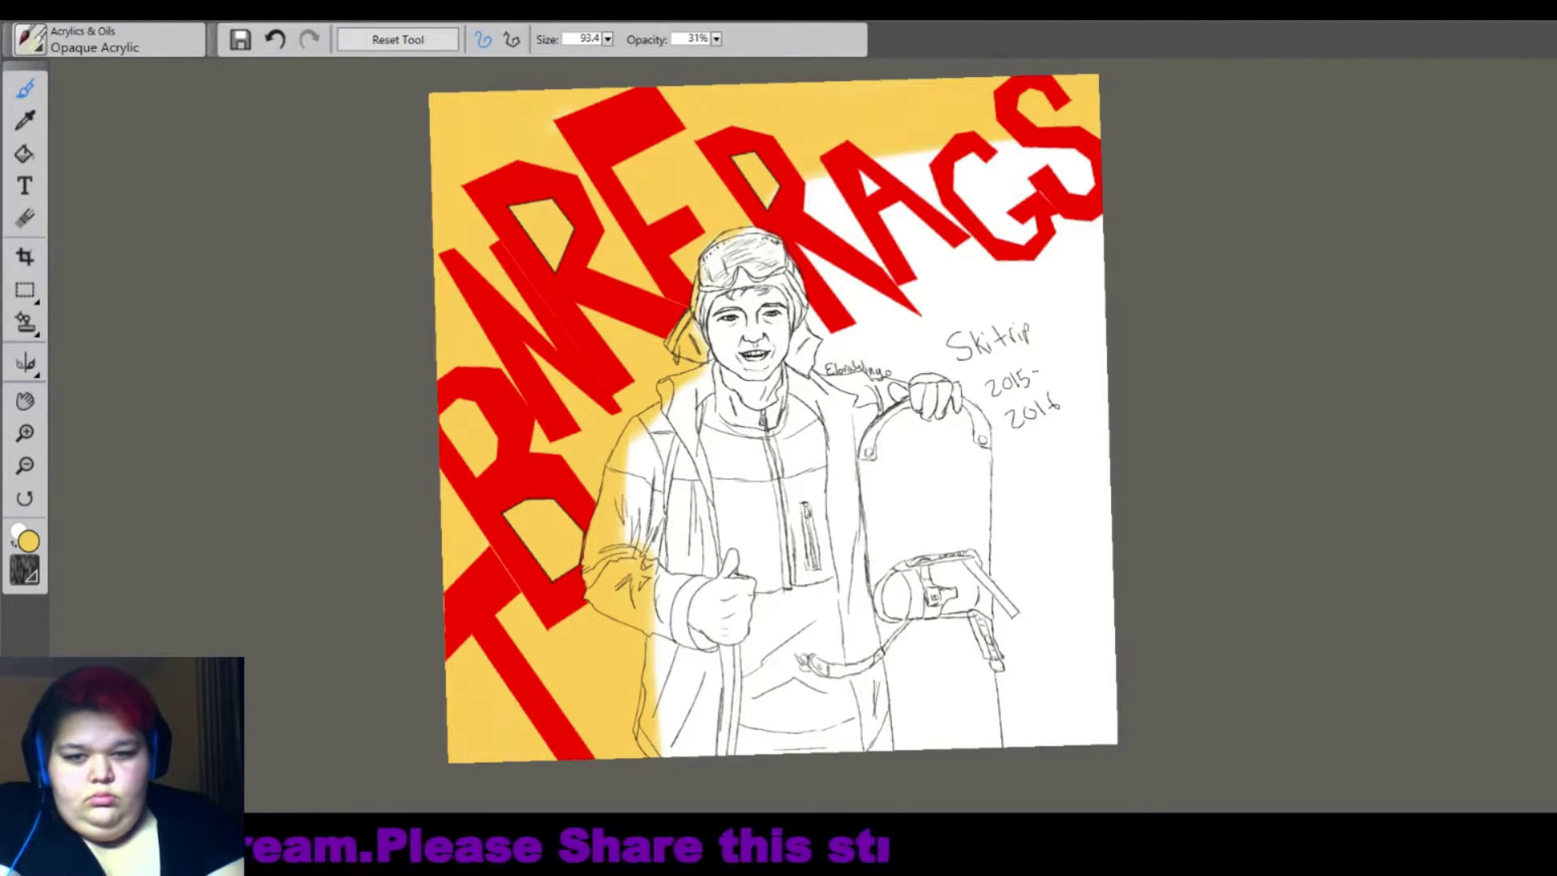
pyautogui.moveTo(1054, 146)
pyautogui.mouseDown()
pyautogui.moveTo(1087, 568)
pyautogui.moveTo(1005, 730)
pyautogui.moveTo(998, 163)
pyautogui.moveTo(924, 170)
pyautogui.moveTo(891, 389)
pyautogui.moveTo(965, 283)
pyautogui.moveTo(746, 243)
pyautogui.mouseUp()
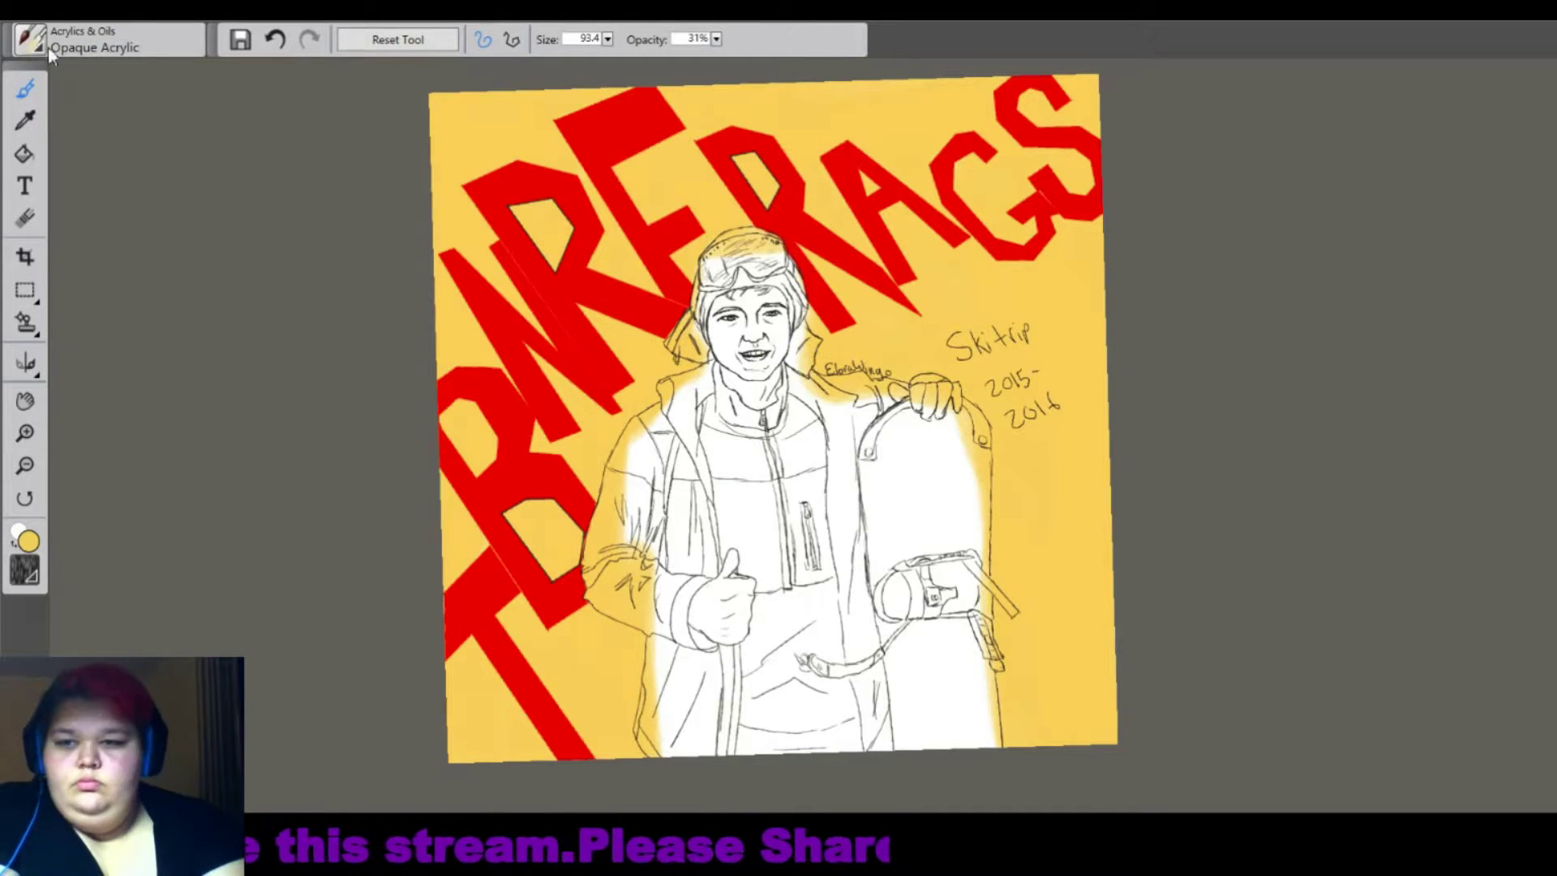
# Airbrush brown and orange shading over the yellow background at size 730.3 and 29% opacity, and clear the painted background.
pyautogui.press('a')
pyautogui.press('a')
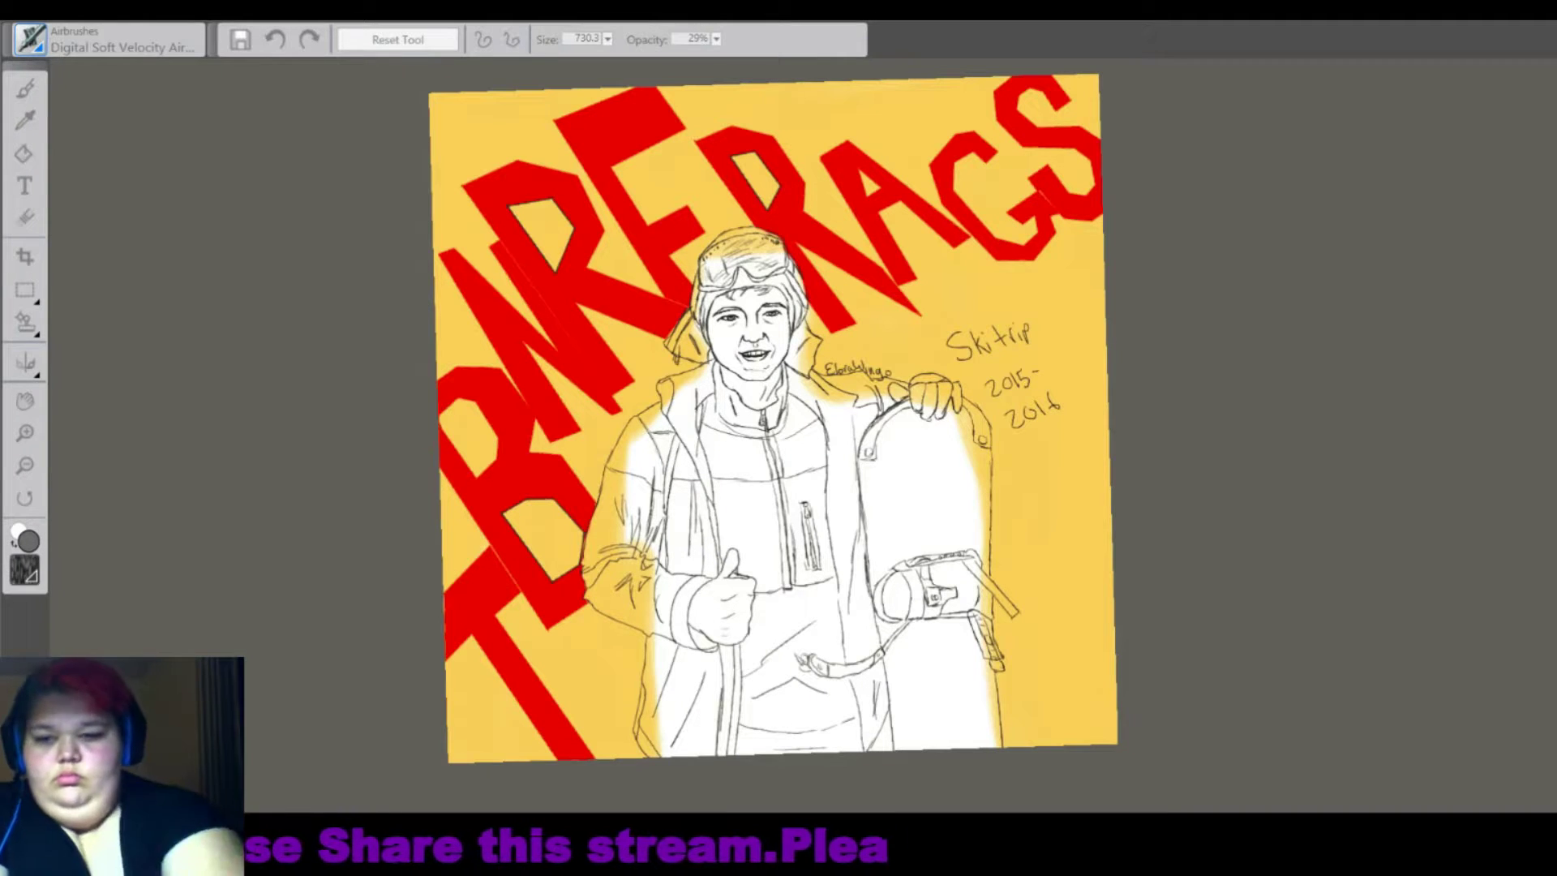
pyautogui.moveTo(462, 340)
pyautogui.mouseDown()
pyautogui.moveTo(632, 105)
pyautogui.moveTo(1087, 81)
pyautogui.mouseUp()
pyautogui.moveTo(503, 714)
pyautogui.mouseDown()
pyautogui.moveTo(730, 268)
pyautogui.moveTo(689, 405)
pyautogui.moveTo(689, 690)
pyautogui.mouseUp()
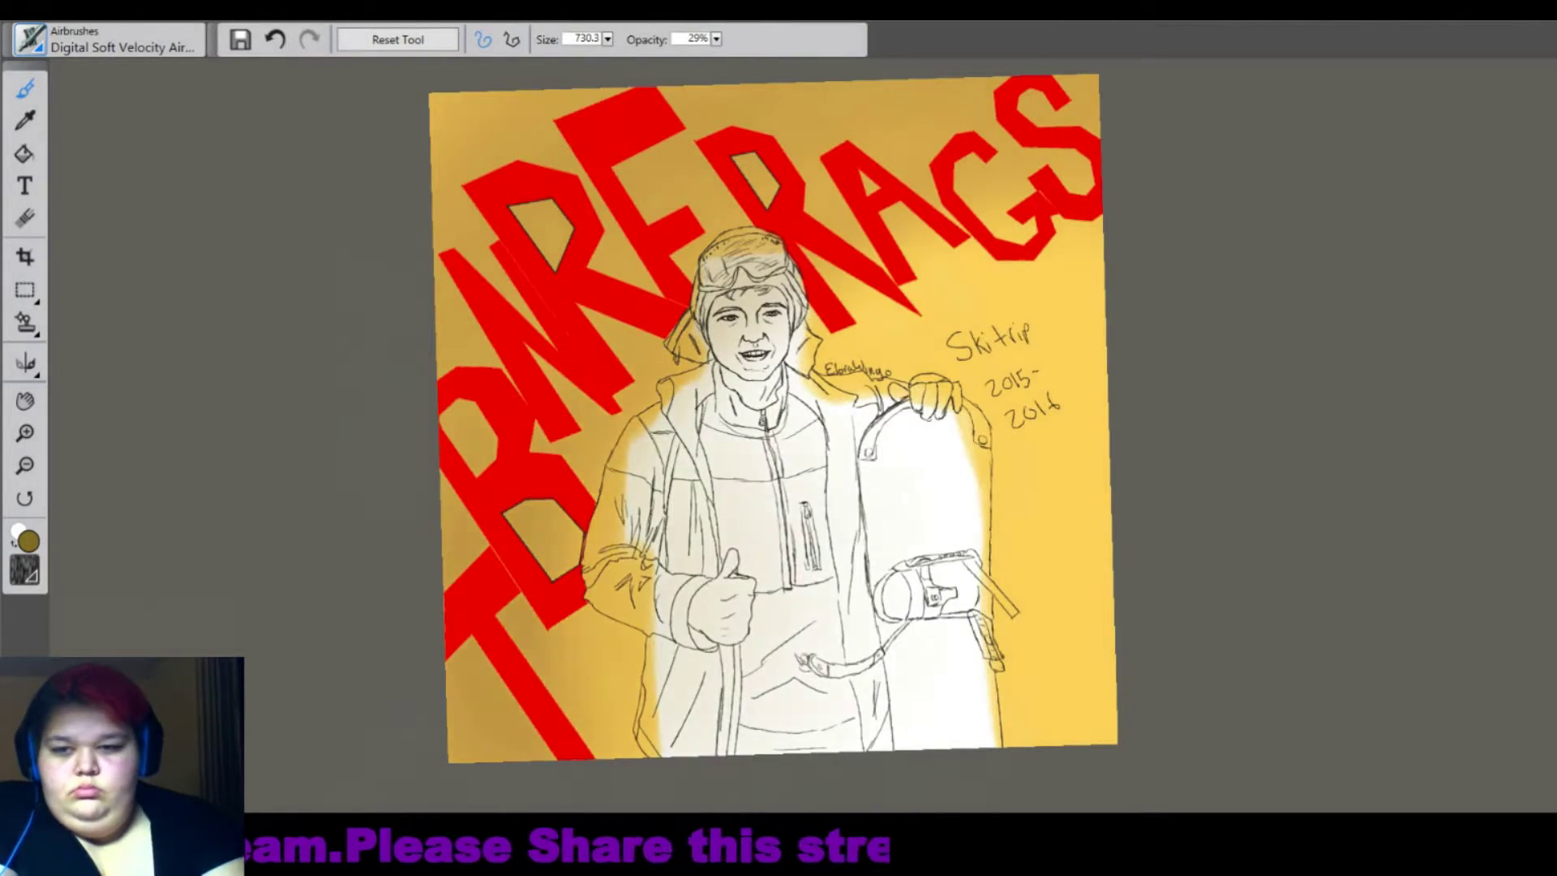
pyautogui.moveTo(462, 170)
pyautogui.mouseDown()
pyautogui.moveTo(503, 105)
pyautogui.moveTo(973, 162)
pyautogui.moveTo(527, 713)
pyautogui.mouseUp()
pyautogui.moveTo(628, 446); pyautogui.dragTo(827, 206)
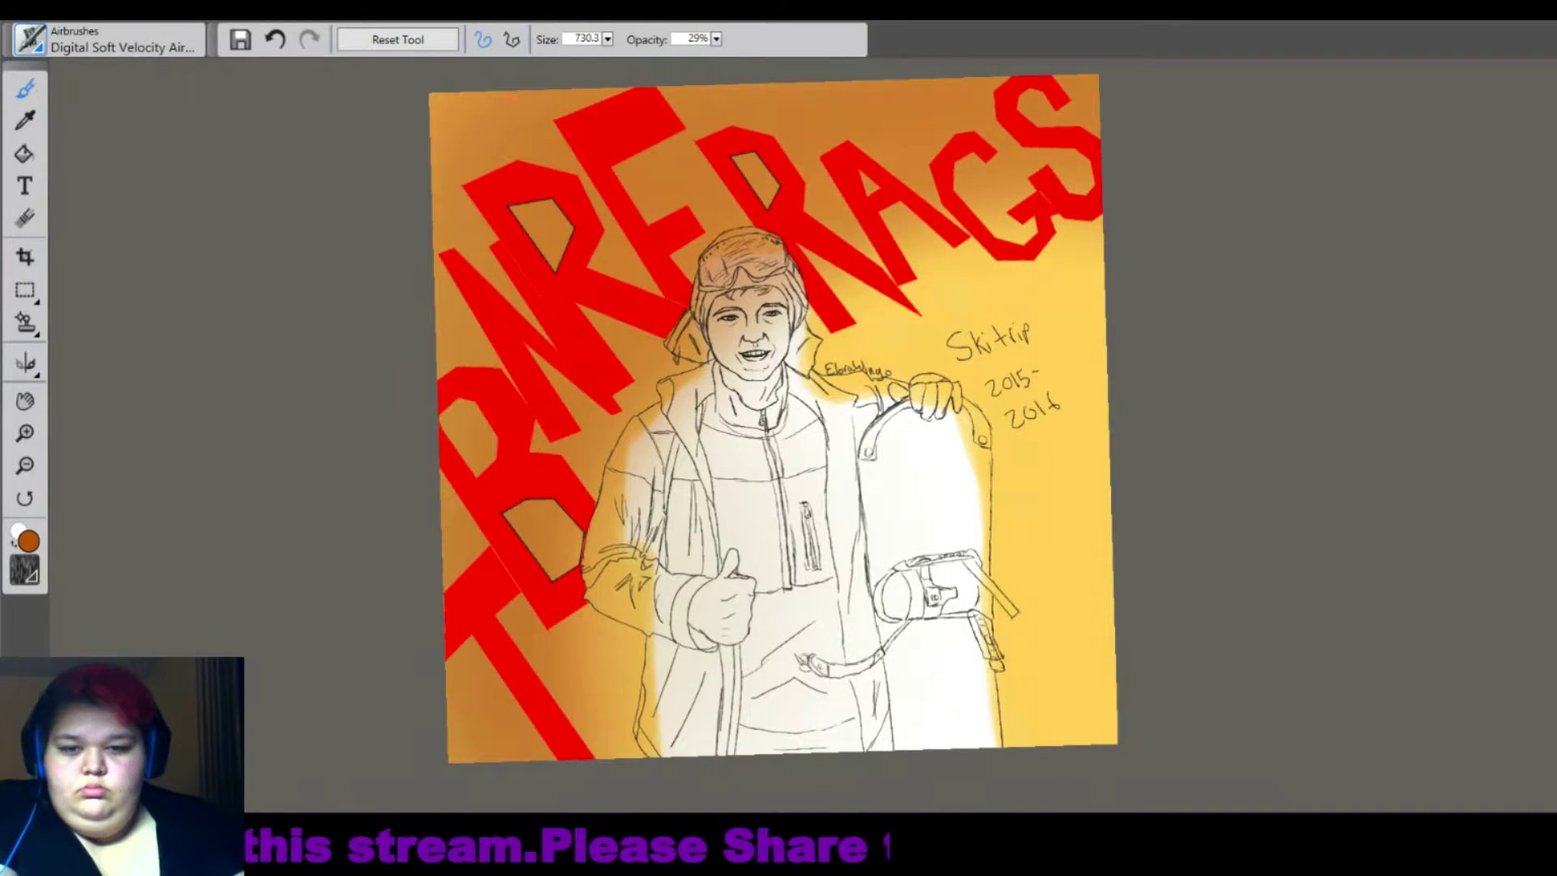
pyautogui.moveTo(462, 227)
pyautogui.mouseDown()
pyautogui.moveTo(527, 121)
pyautogui.moveTo(713, 211)
pyautogui.mouseUp()
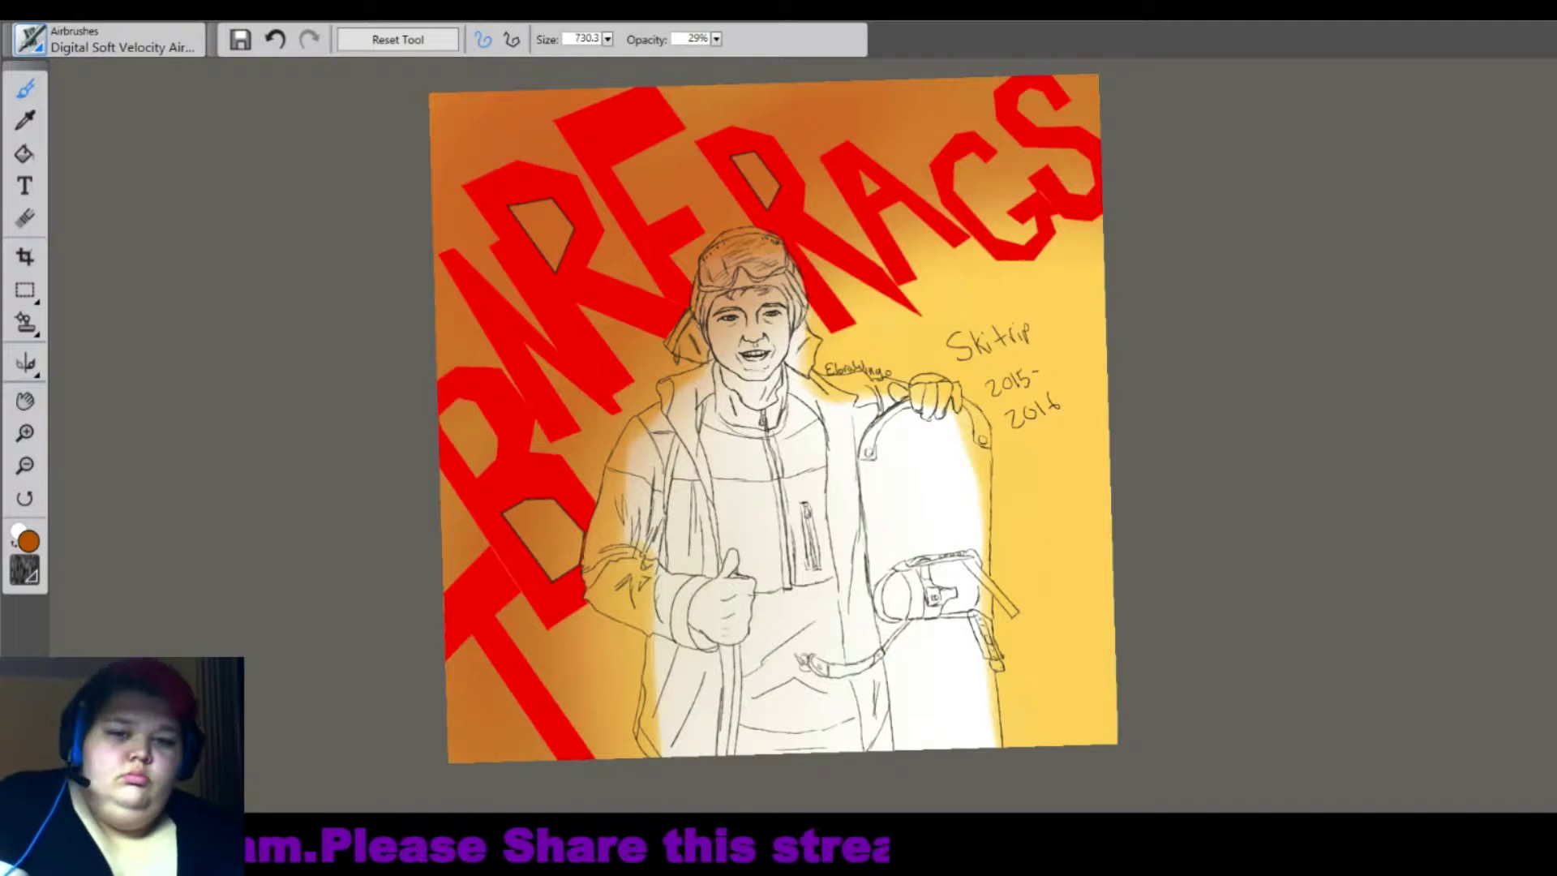
pyautogui.moveTo(1038, 243)
pyautogui.mouseDown()
pyautogui.moveTo(729, 365)
pyautogui.moveTo(640, 429)
pyautogui.mouseUp()
pyautogui.press('n')
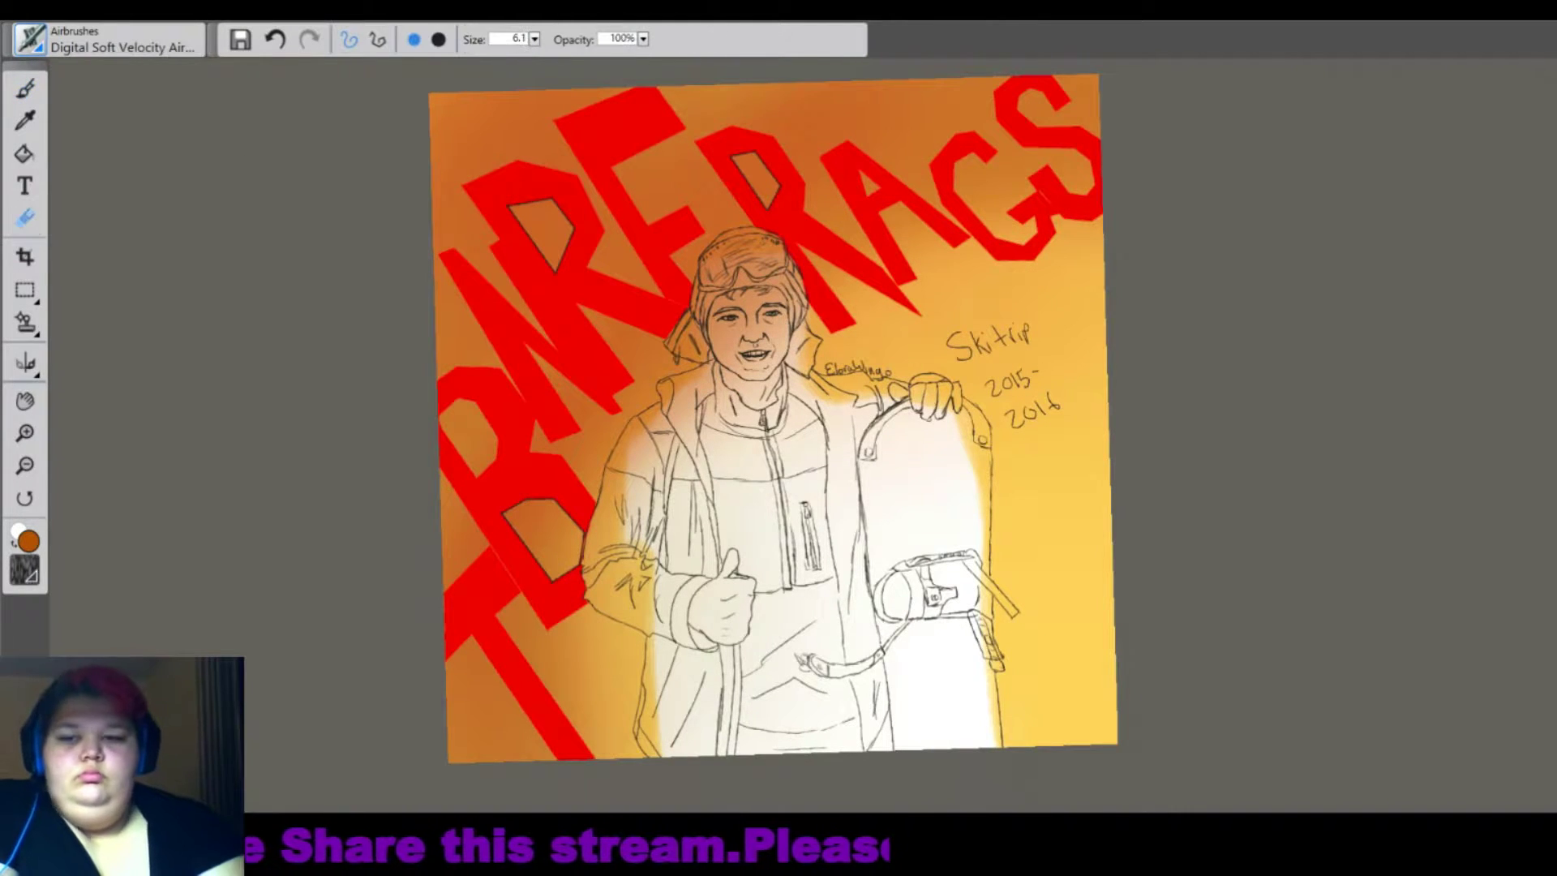
pyautogui.press('Delete')
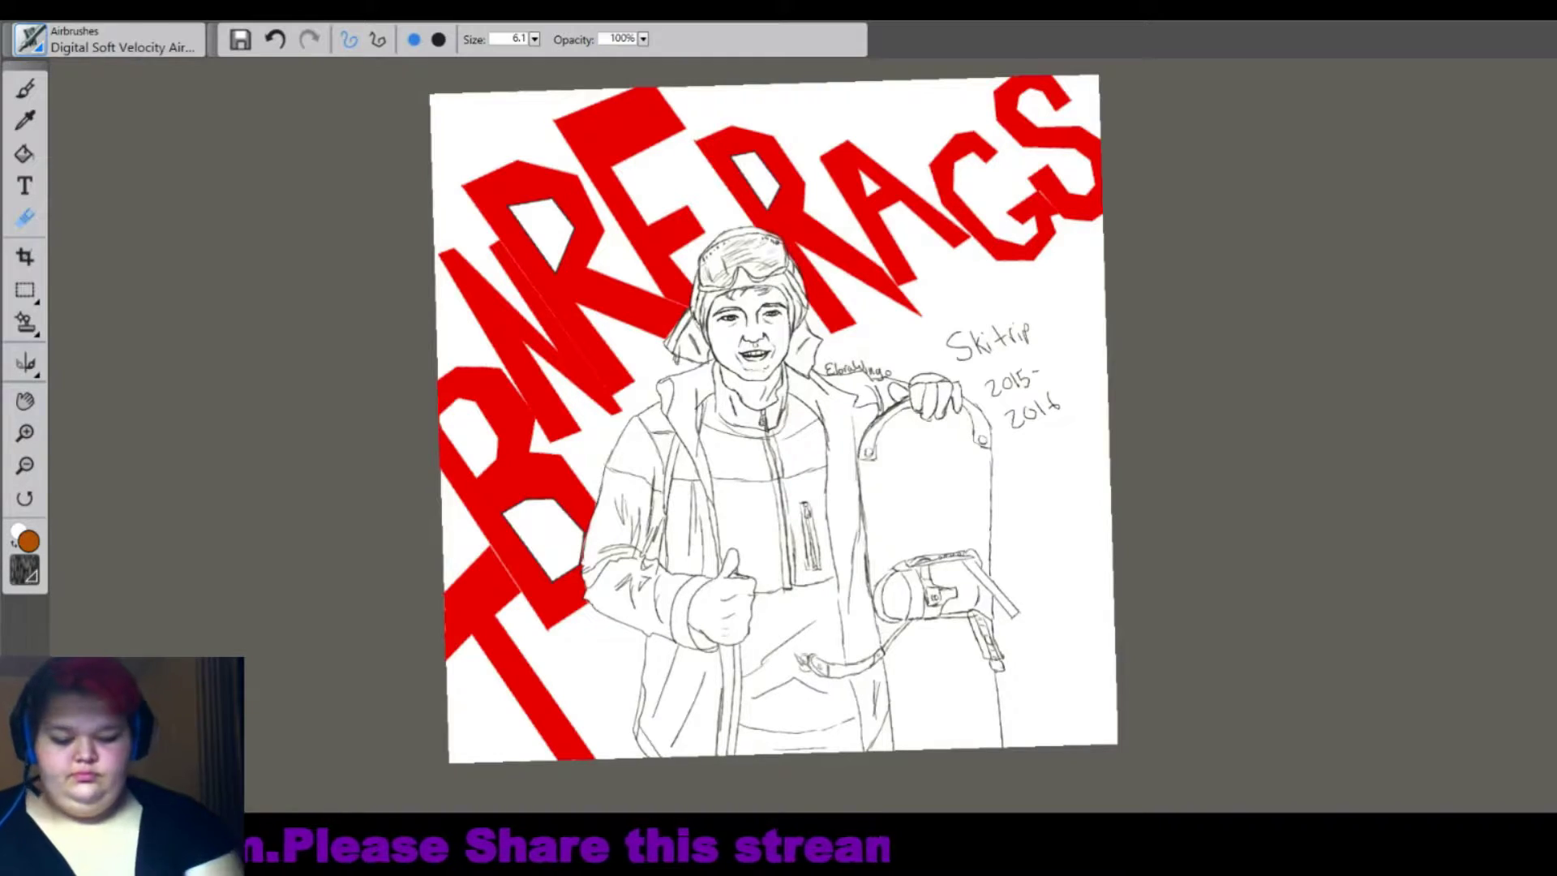
# Try colouring the goggle lens brown with the Sharp Charcoal Pencil and Opaque Acrylic brushes.
pyautogui.scroll(10, 755, 240)
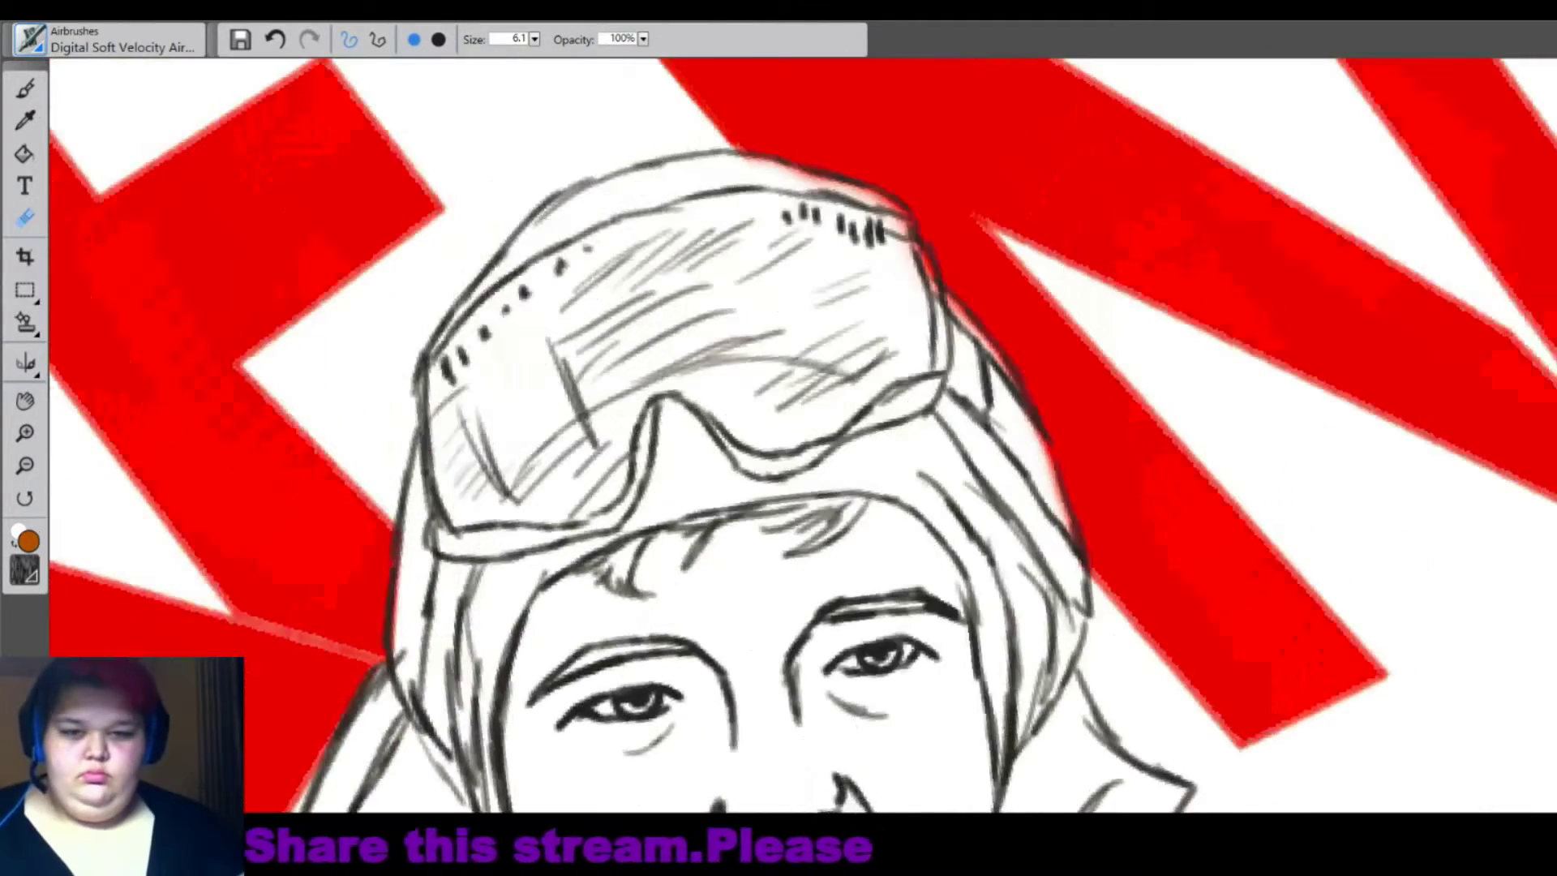
pyautogui.press('n')
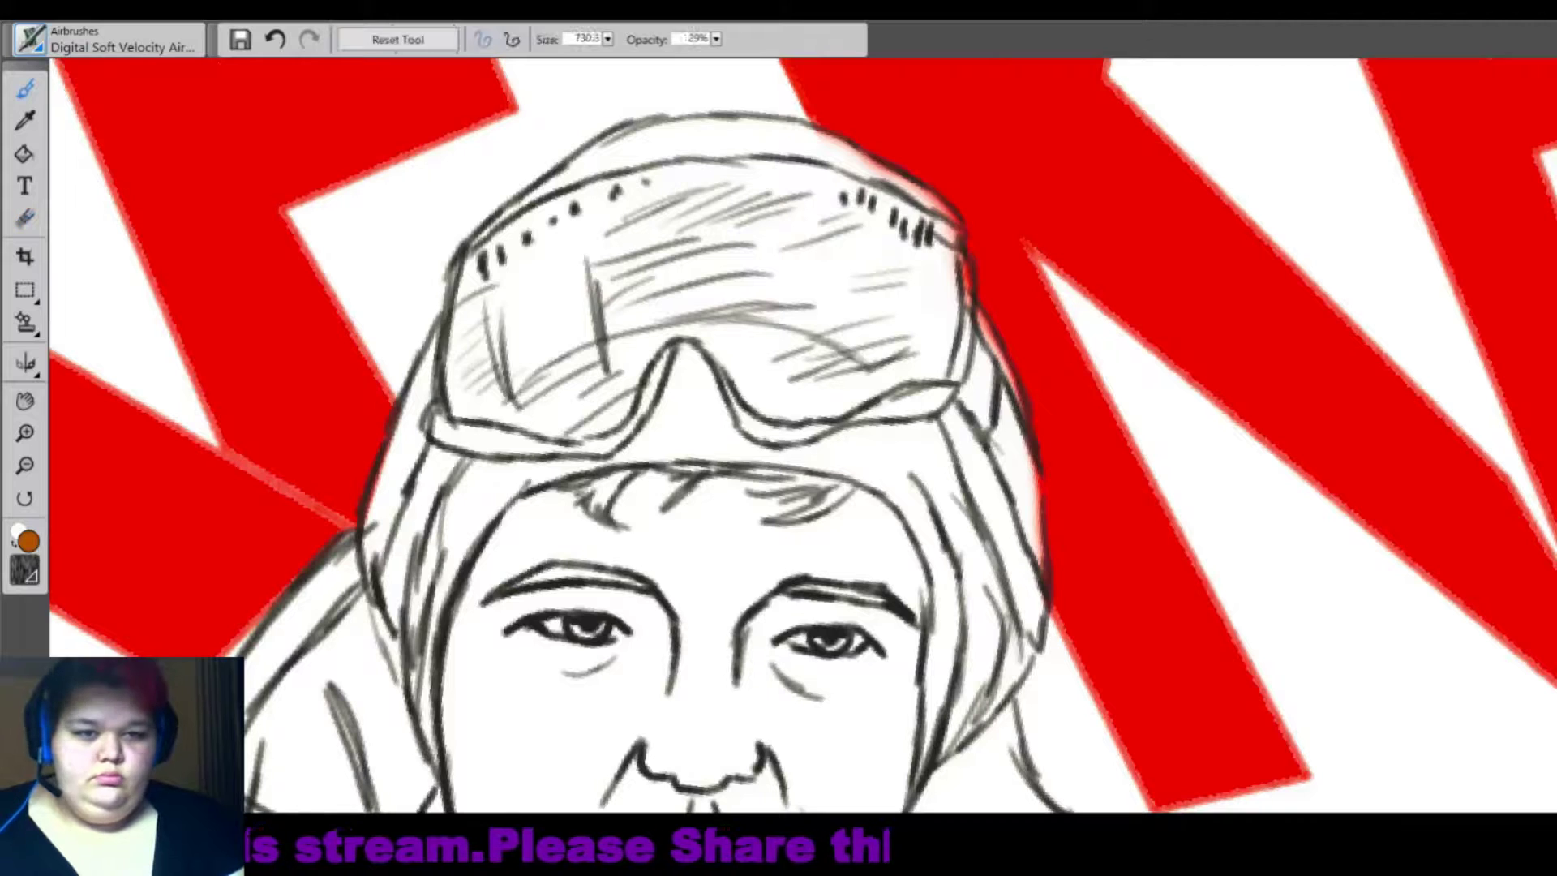
pyautogui.press('n')
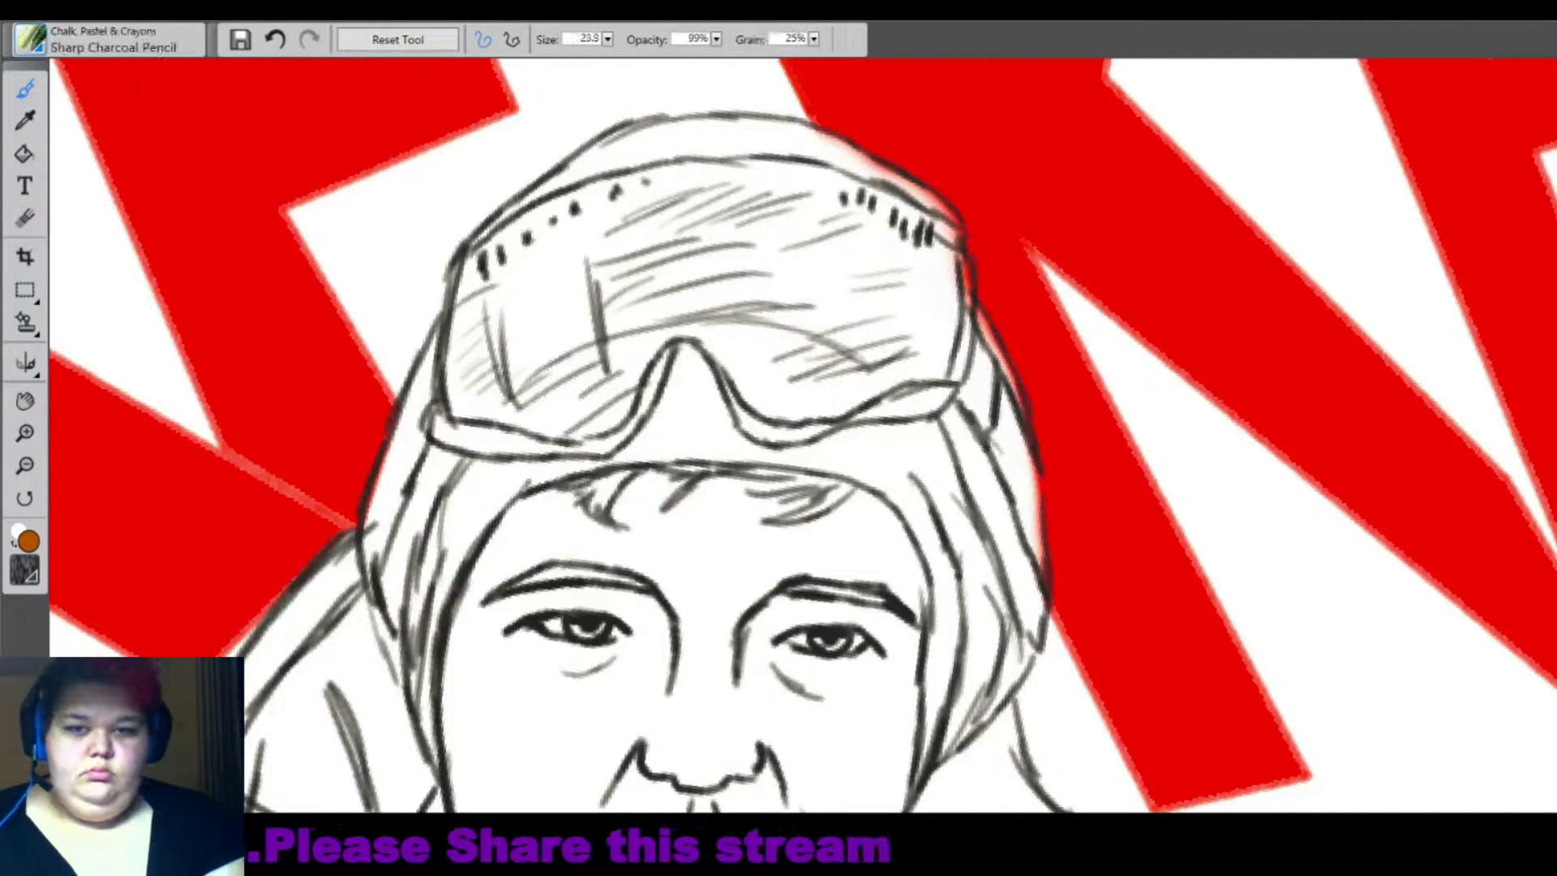
pyautogui.moveTo(598, 280)
pyautogui.mouseDown()
pyautogui.moveTo(585, 206)
pyautogui.moveTo(677, 207)
pyautogui.mouseUp()
pyautogui.moveTo(571, 199); pyautogui.dragTo(730, 174)
pyautogui.press('n')
pyautogui.moveTo(648, 203); pyautogui.dragTo(860, 324)
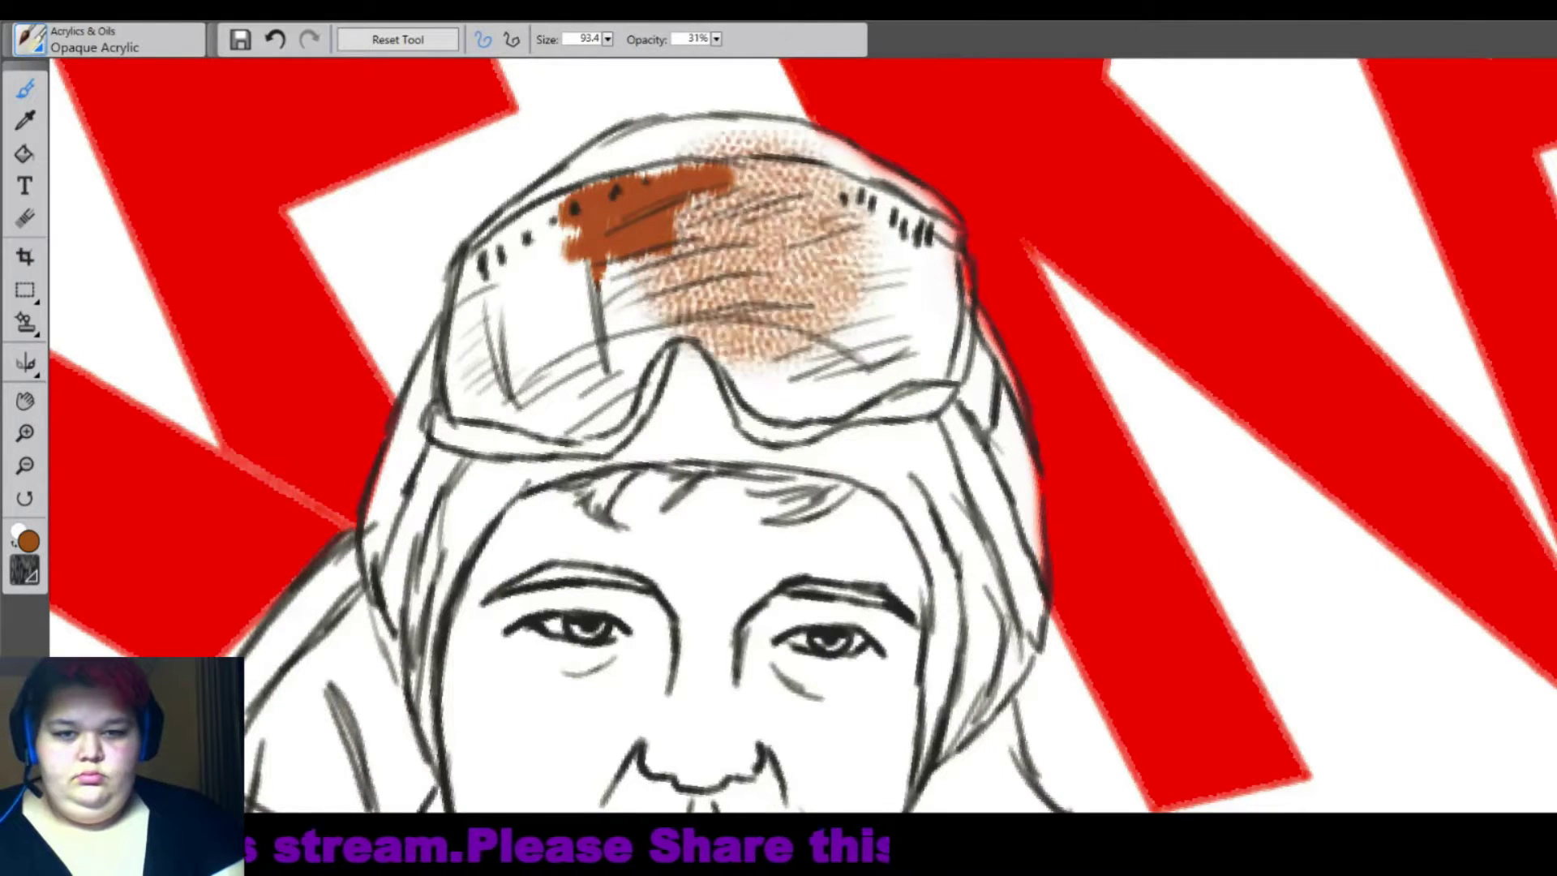
pyautogui.hotkey('ctrl', 'z')
# Fill the goggle lens with brown using the Cover Pencil at size 35.2 and blend a bright orange band across its middle.
pyautogui.press('n')
pyautogui.moveTo(576, 207)
pyautogui.mouseDown()
pyautogui.moveTo(770, 191)
pyautogui.moveTo(916, 227)
pyautogui.moveTo(965, 341)
pyautogui.moveTo(730, 405)
pyautogui.moveTo(713, 243)
pyautogui.moveTo(454, 405)
pyautogui.moveTo(527, 203)
pyautogui.moveTo(486, 267)
pyautogui.mouseUp()
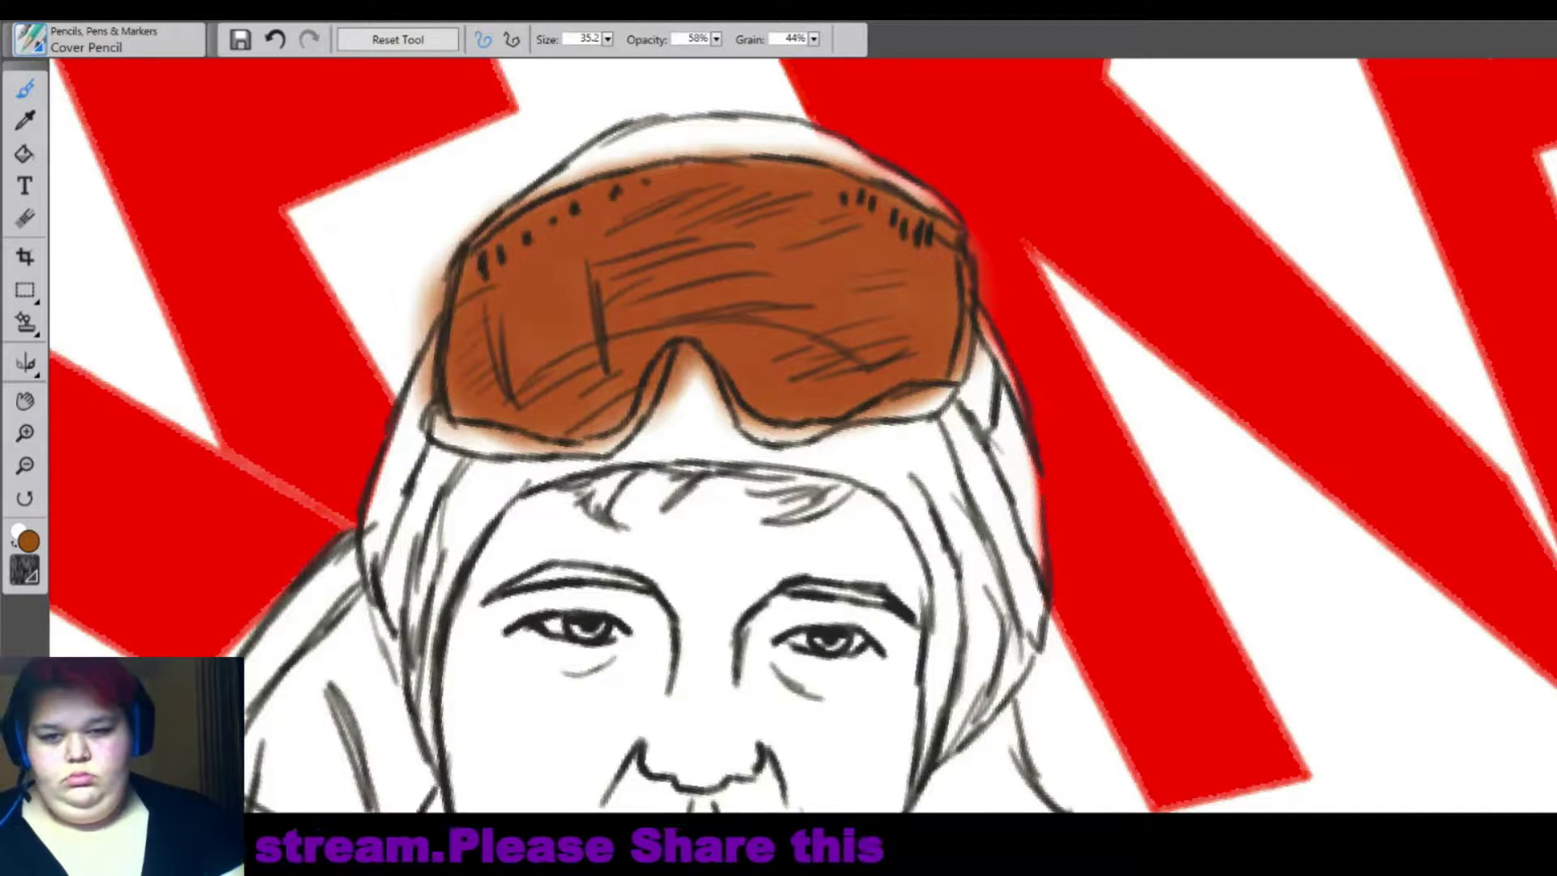
pyautogui.moveTo(576, 324)
pyautogui.mouseDown()
pyautogui.moveTo(908, 260)
pyautogui.moveTo(551, 284)
pyautogui.moveTo(949, 243)
pyautogui.mouseUp()
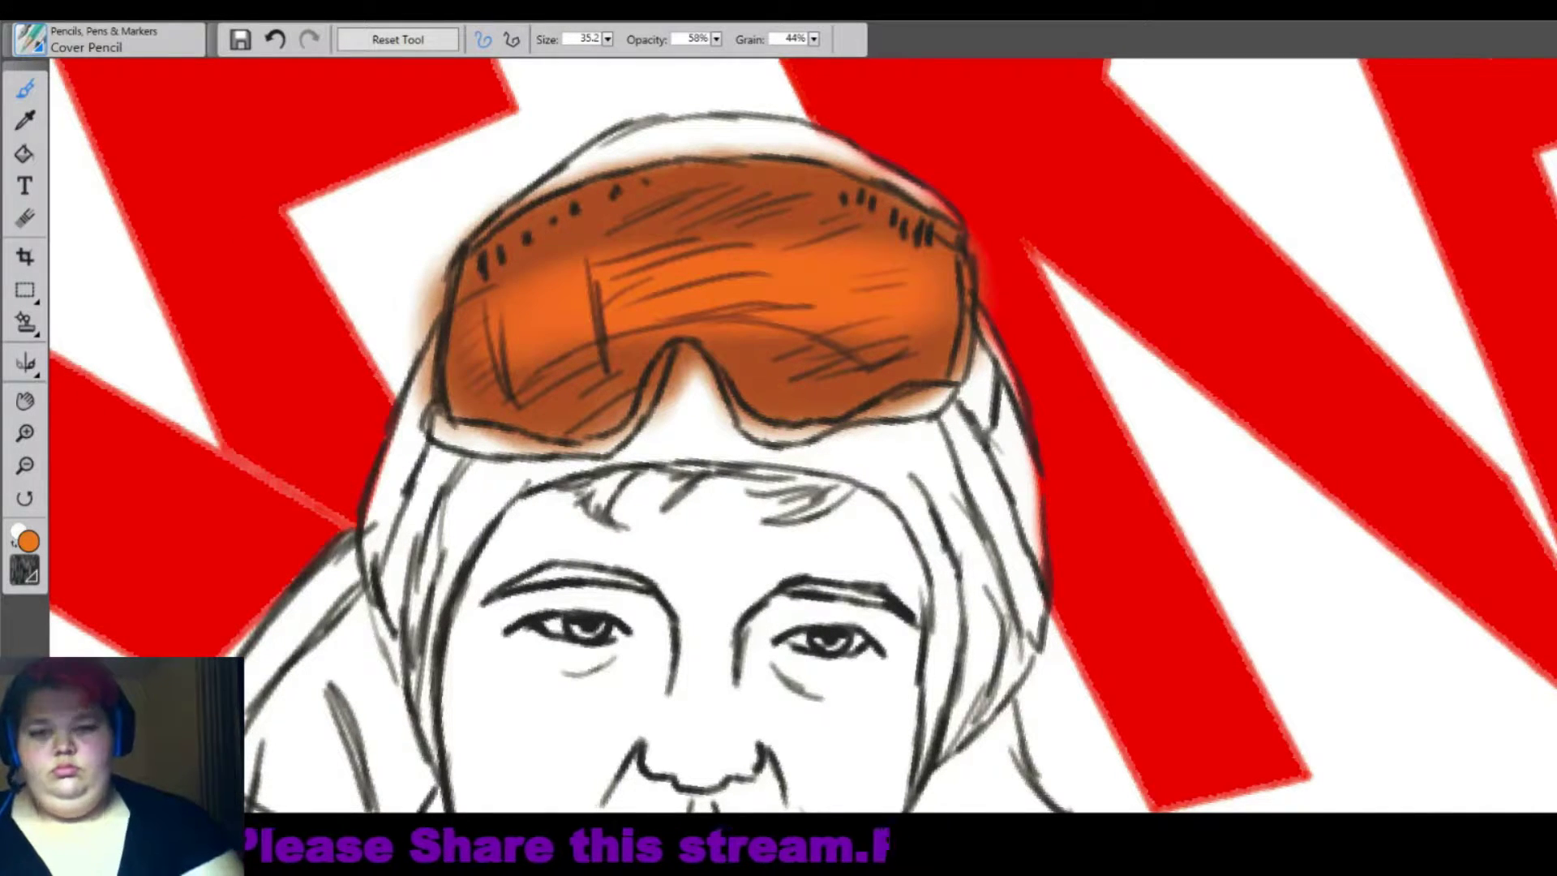
# Shade the upper part of the goggle lens dark brown and paint light orange reflections near both ends.
pyautogui.keyDown('alt'); pyautogui.click(690, 186); pyautogui.keyUp('alt')
pyautogui.moveTo(551, 211); pyautogui.dragTo(859, 162)
pyautogui.moveTo(527, 243); pyautogui.dragTo(892, 227)
pyautogui.keyDown('alt'); pyautogui.click(518, 324); pyautogui.keyUp('alt')
pyautogui.moveTo(503, 268)
pyautogui.mouseDown()
pyautogui.moveTo(567, 405)
pyautogui.moveTo(932, 244)
pyautogui.mouseUp()
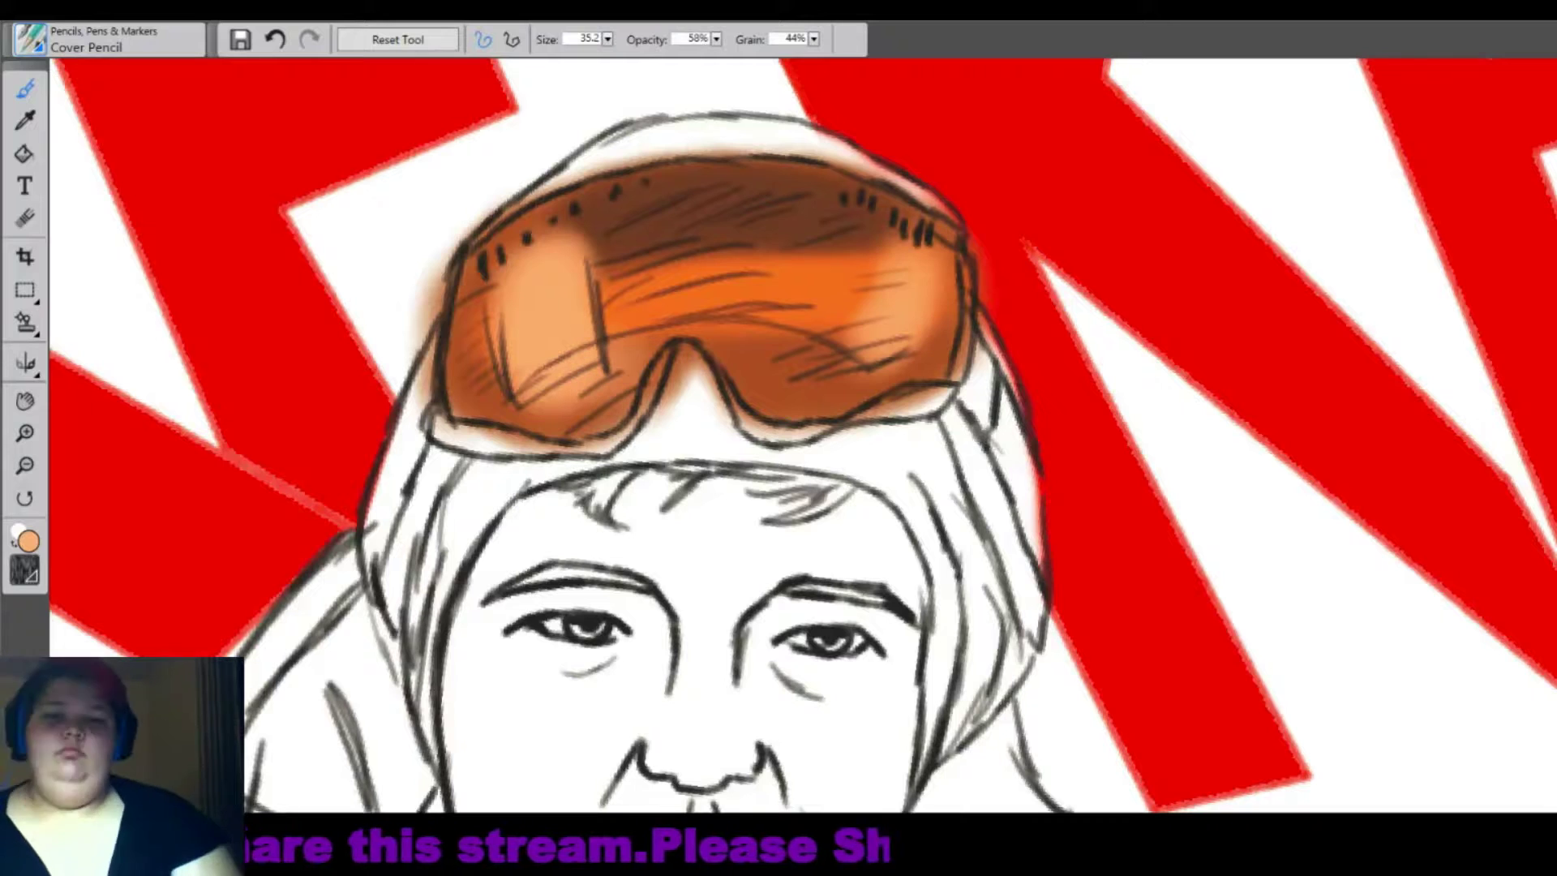
# Erase the brown that spills past the goggle lens outline with the eraser at size 6.1.
pyautogui.press('n')
pyautogui.moveTo(543, 190)
pyautogui.mouseDown()
pyautogui.moveTo(426, 349)
pyautogui.moveTo(559, 445)
pyautogui.moveTo(641, 438)
pyautogui.moveTo(660, 397)
pyautogui.moveTo(762, 434)
pyautogui.mouseUp()
pyautogui.moveTo(665, 405); pyautogui.dragTo(714, 365)
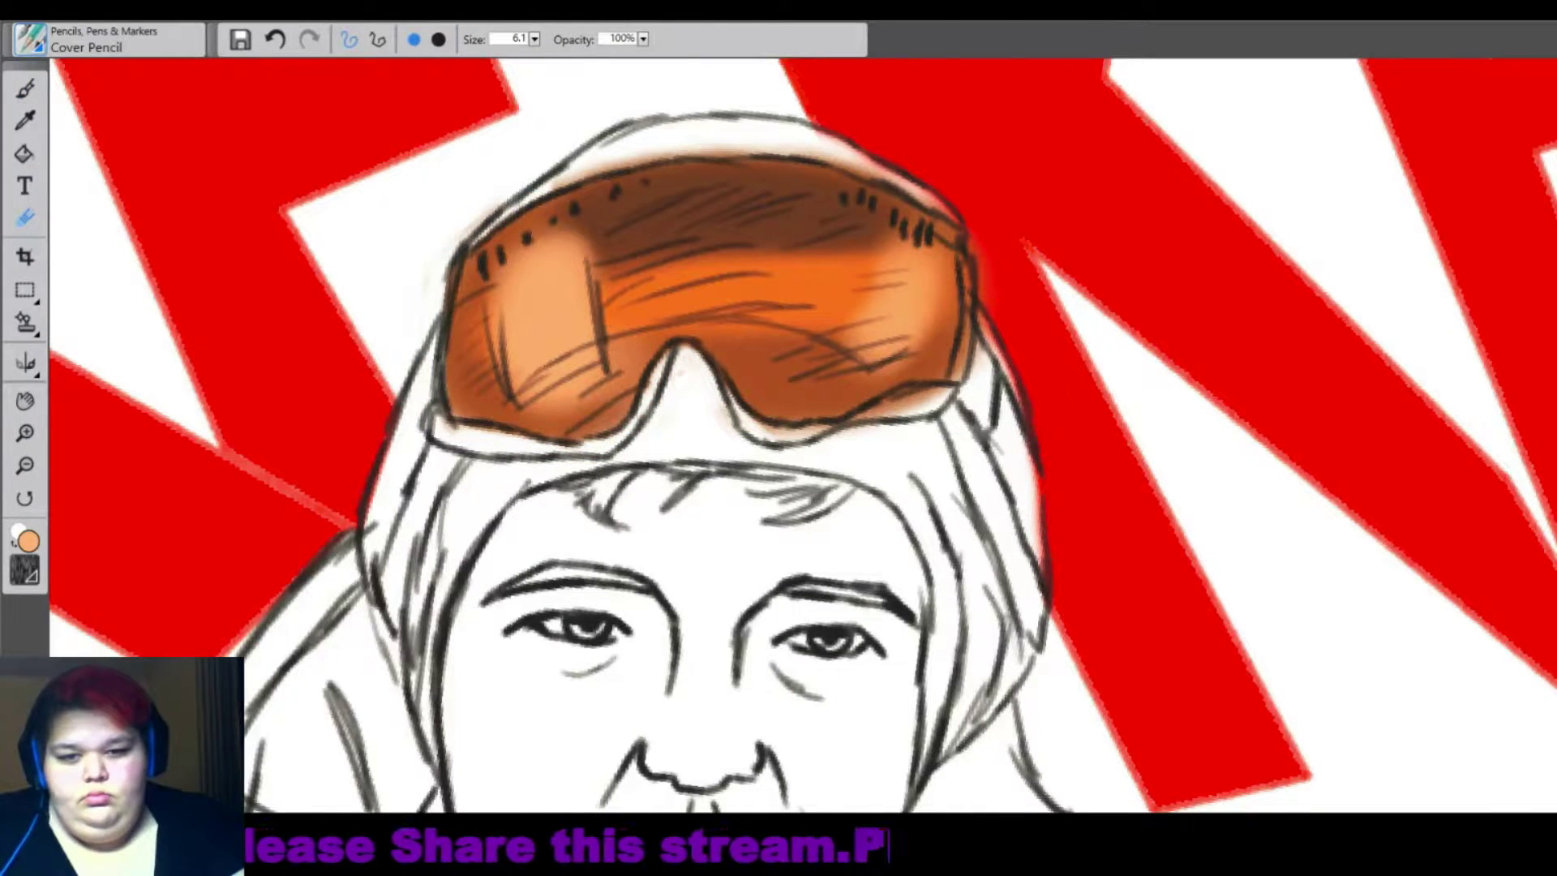
pyautogui.moveTo(782, 438)
pyautogui.mouseDown()
pyautogui.moveTo(932, 393)
pyautogui.moveTo(969, 284)
pyautogui.moveTo(952, 223)
pyautogui.mouseUp()
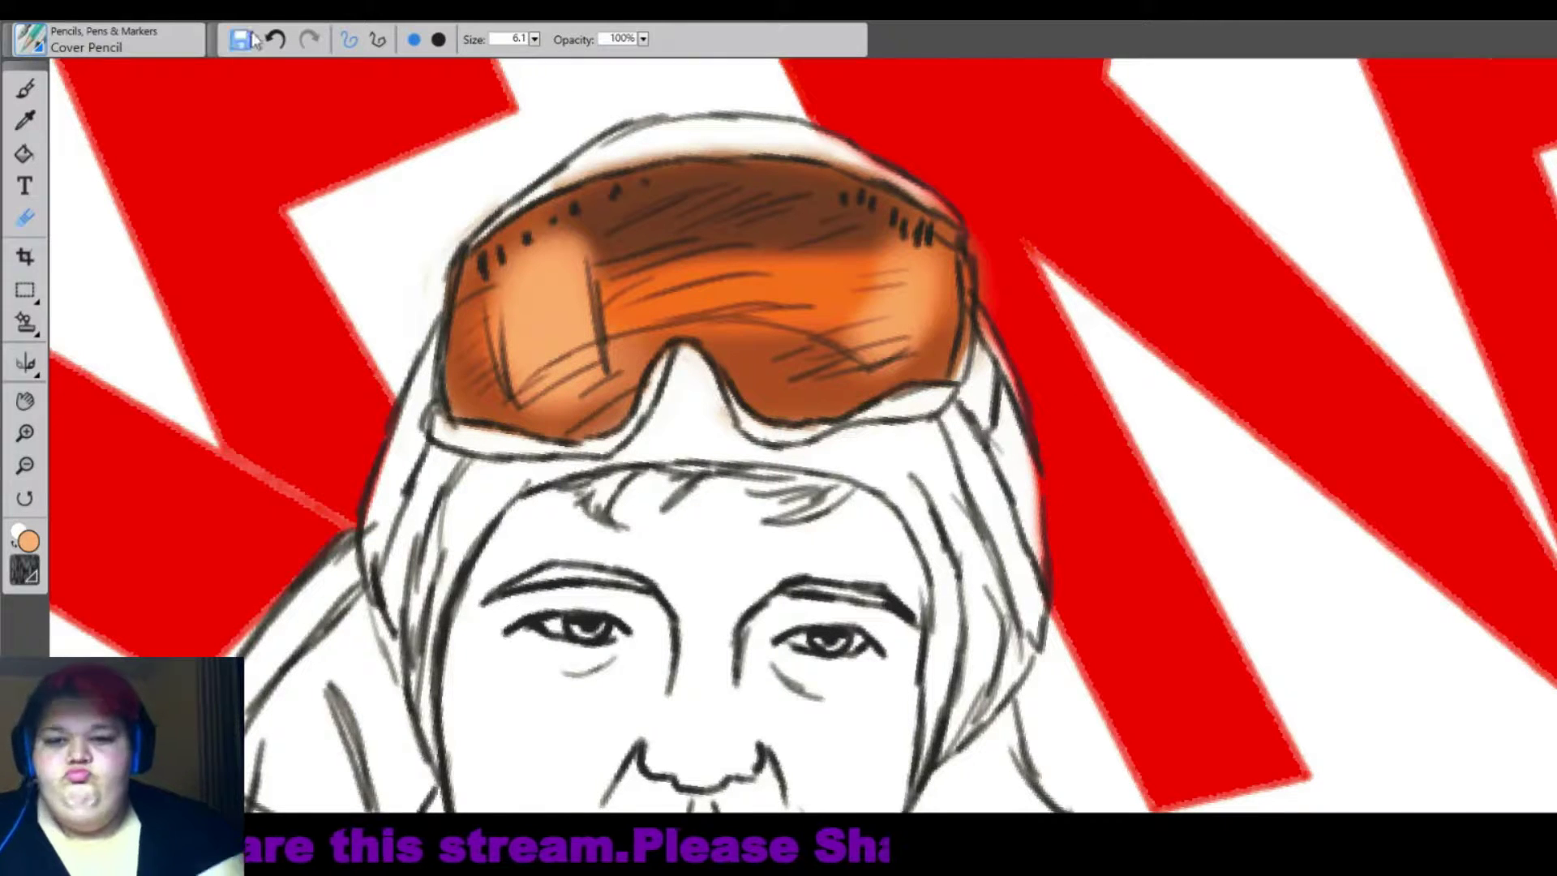
# Fill the crown of the hat above the goggles with grey using the Cover Pencil at size 13.3.
pyautogui.press('b')
pyautogui.moveTo(657, 128); pyautogui.dragTo(819, 144)
pyautogui.press(']')
pyautogui.press(']')
pyautogui.press(']')
pyautogui.moveTo(710, 120)
pyautogui.mouseDown()
pyautogui.moveTo(815, 136)
pyautogui.moveTo(973, 229)
pyautogui.mouseUp()
pyautogui.moveTo(674, 131)
pyautogui.mouseDown()
pyautogui.moveTo(522, 179)
pyautogui.moveTo(438, 243)
pyautogui.mouseUp()
pyautogui.moveTo(511, 180); pyautogui.dragTo(810, 121)
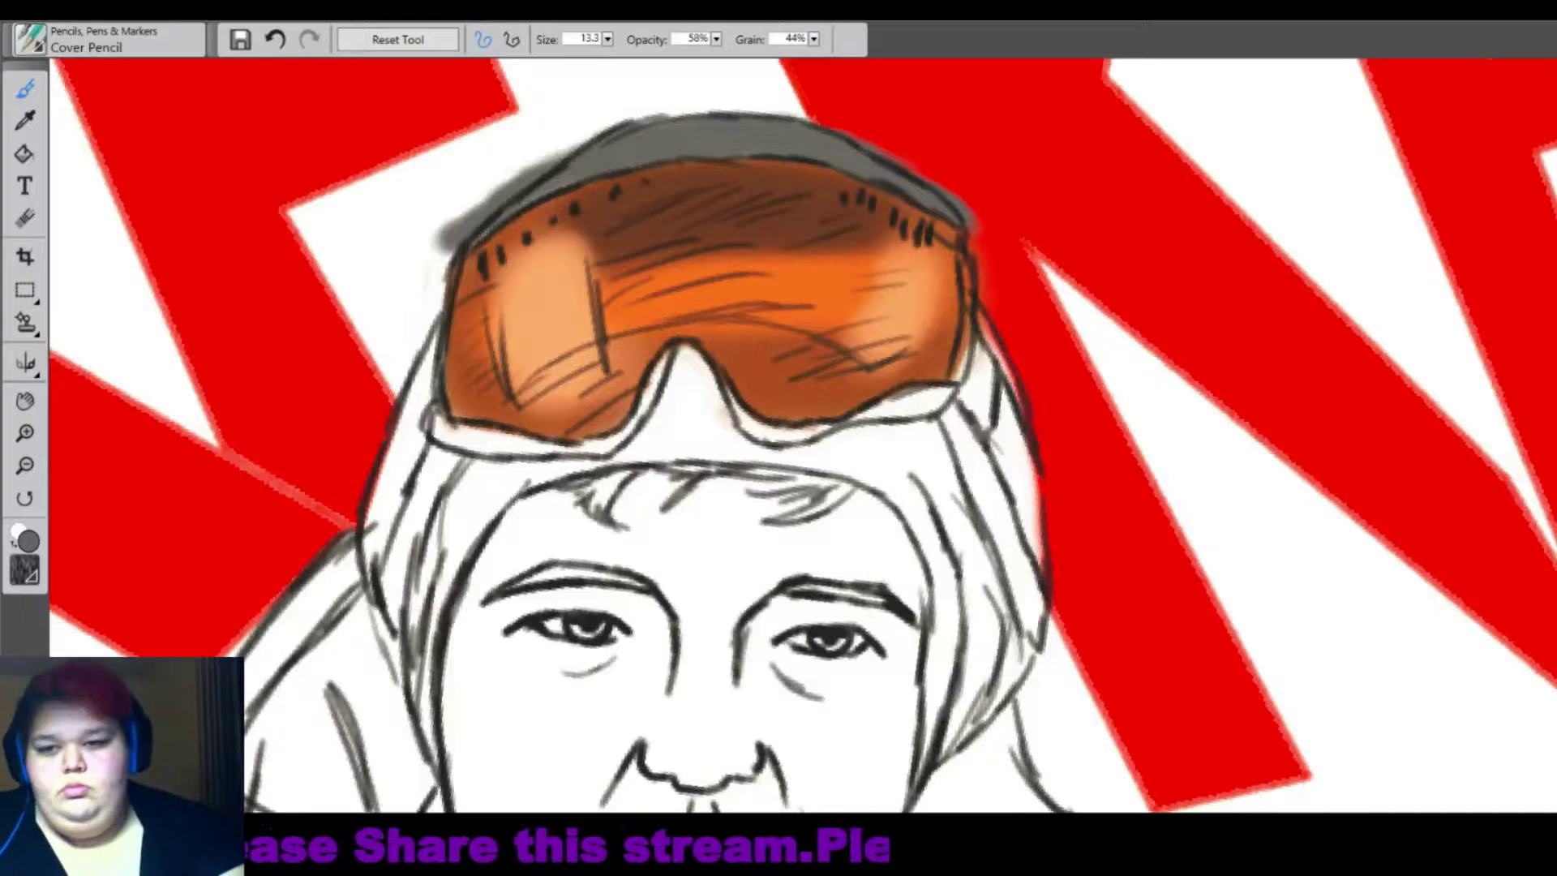
pyautogui.moveTo(701, 141)
pyautogui.mouseDown()
pyautogui.moveTo(932, 207)
pyautogui.moveTo(640, 150)
pyautogui.moveTo(779, 134)
pyautogui.moveTo(948, 203)
pyautogui.mouseUp()
# Erase the stray grey paint outside the hat's outline.
pyautogui.press('n')
pyautogui.moveTo(450, 247)
pyautogui.mouseDown()
pyautogui.moveTo(458, 219)
pyautogui.moveTo(584, 138)
pyautogui.mouseUp()
pyautogui.moveTo(779, 567)
pyautogui.mouseDown()
pyautogui.moveTo(742, 470)
pyautogui.moveTo(685, 414)
pyautogui.mouseUp()
# Paint the goggle frame around the lens dark grey.
pyautogui.press('b')
pyautogui.moveTo(871, 81)
pyautogui.mouseDown()
pyautogui.moveTo(876, 203)
pyautogui.moveTo(900, 243)
pyautogui.moveTo(891, 162)
pyautogui.mouseUp()
pyautogui.moveTo(360, 300)
pyautogui.mouseDown()
pyautogui.moveTo(333, 211)
pyautogui.moveTo(389, 320)
pyautogui.moveTo(527, 293)
pyautogui.moveTo(577, 199)
pyautogui.moveTo(698, 275)
pyautogui.moveTo(867, 202)
pyautogui.moveTo(924, 268)
pyautogui.moveTo(968, 373)
pyautogui.mouseUp()
# Paint the goggle straps and outer hat sides on both sides of the head dark grey and black at size 14.4.
pyautogui.press('[')
pyautogui.press('[')
pyautogui.press('[')
pyautogui.press('[')
pyautogui.press(']')
pyautogui.press(']')
pyautogui.press(']')
pyautogui.press(']')
pyautogui.moveTo(944, 235); pyautogui.dragTo(972, 397)
pyautogui.moveTo(357, 321)
pyautogui.mouseDown()
pyautogui.moveTo(320, 486)
pyautogui.moveTo(377, 332)
pyautogui.moveTo(324, 519)
pyautogui.mouseUp()
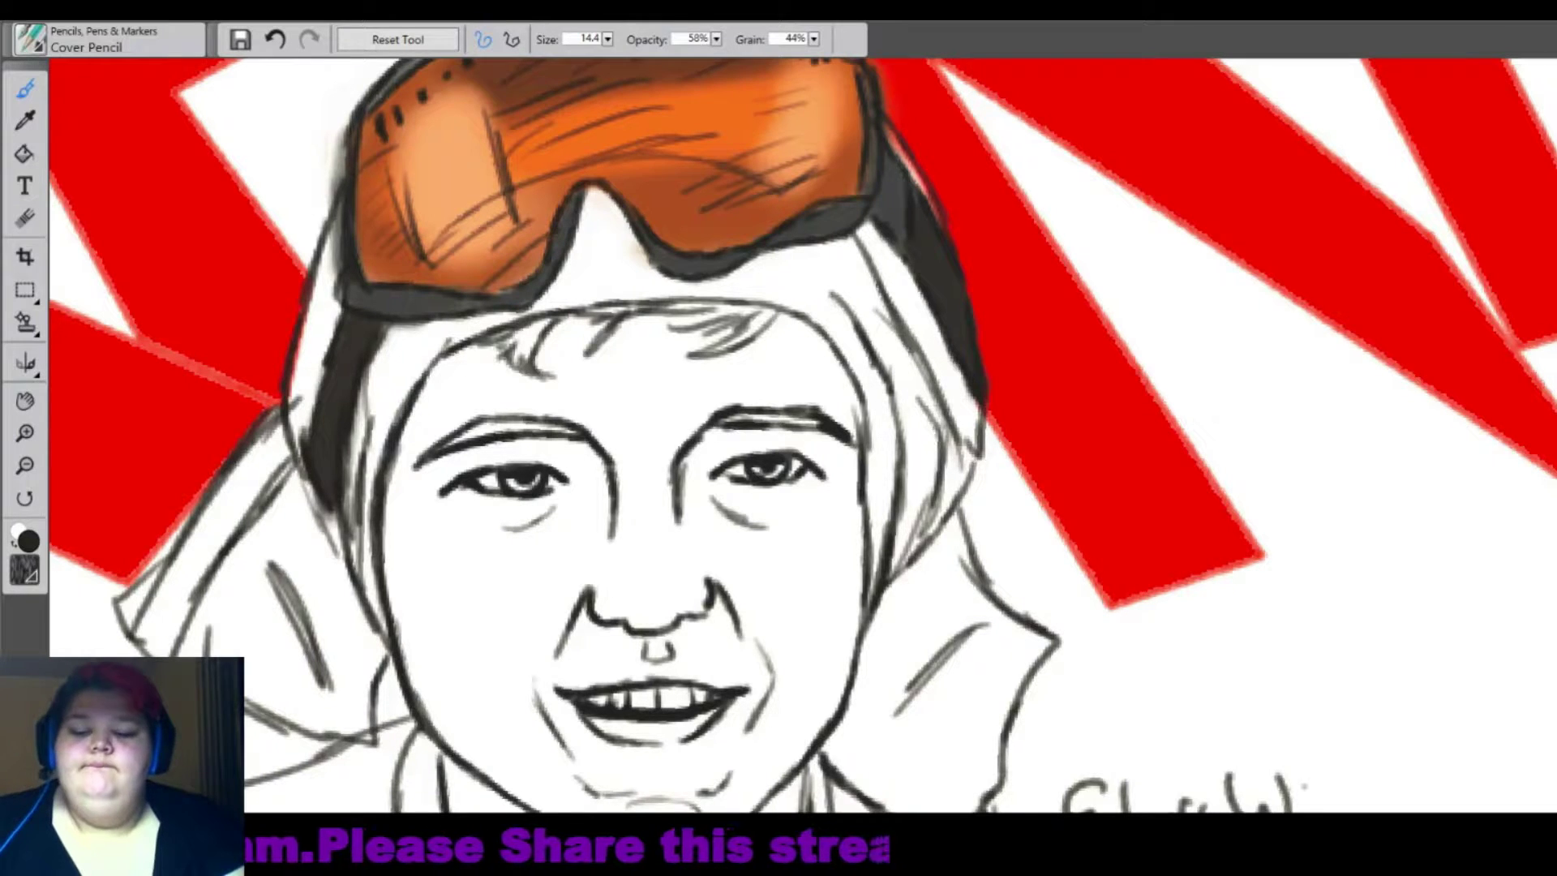
pyautogui.moveTo(349, 361)
pyautogui.mouseDown()
pyautogui.moveTo(324, 511)
pyautogui.moveTo(332, 397)
pyautogui.moveTo(300, 414)
pyautogui.moveTo(316, 292)
pyautogui.mouseUp()
pyautogui.moveTo(336, 227); pyautogui.dragTo(312, 341)
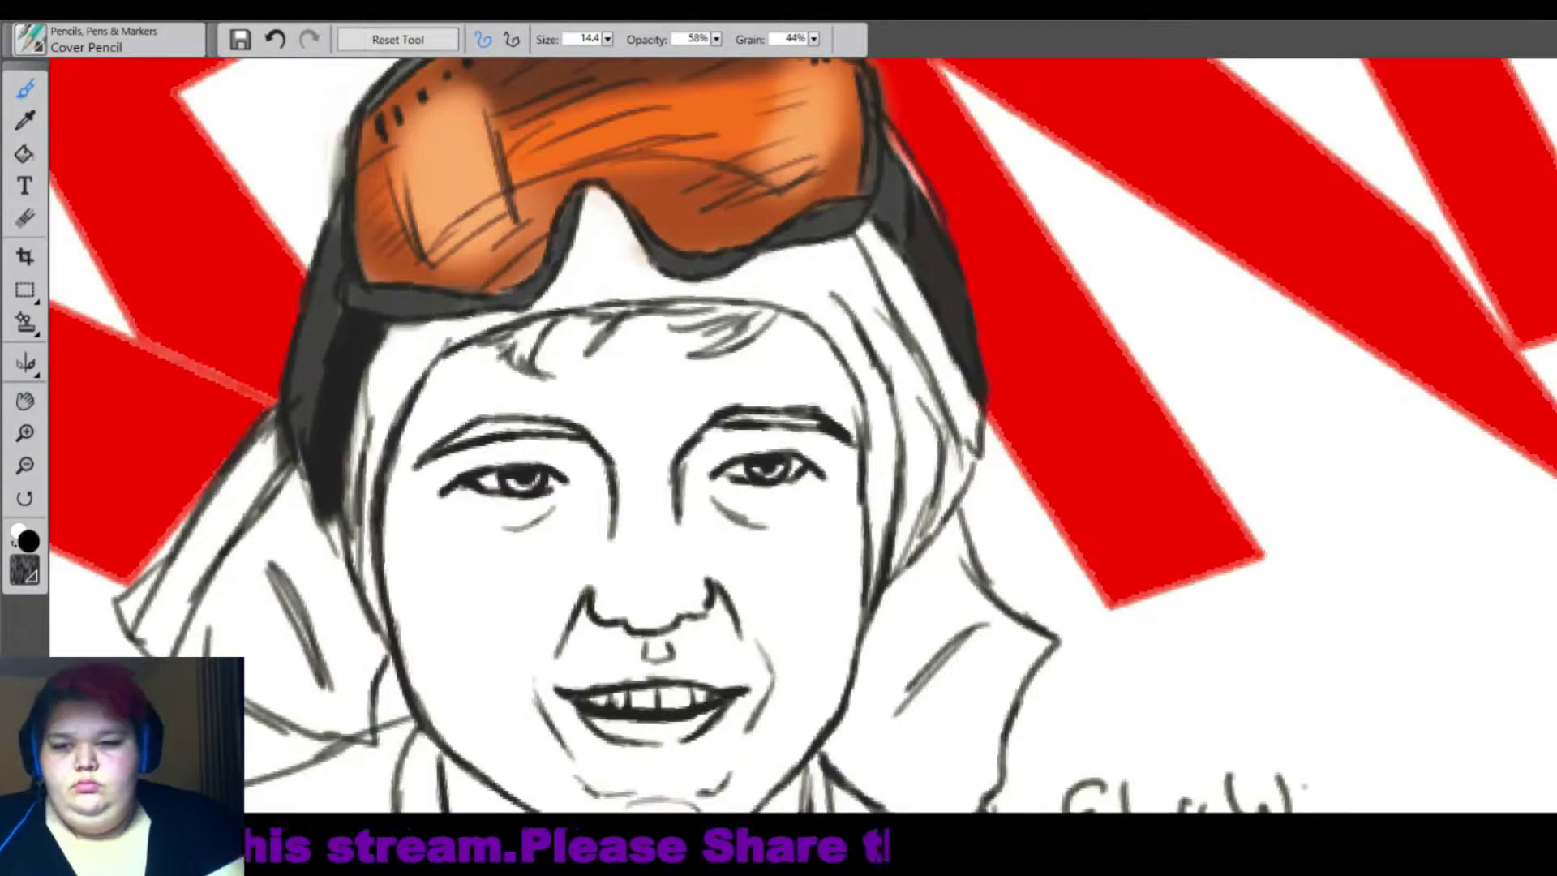
# Outline and fill the ear flap on the left of the face with black.
pyautogui.moveTo(279, 418)
pyautogui.mouseDown()
pyautogui.moveTo(223, 539)
pyautogui.moveTo(271, 405)
pyautogui.moveTo(162, 620)
pyautogui.moveTo(170, 653)
pyautogui.mouseUp()
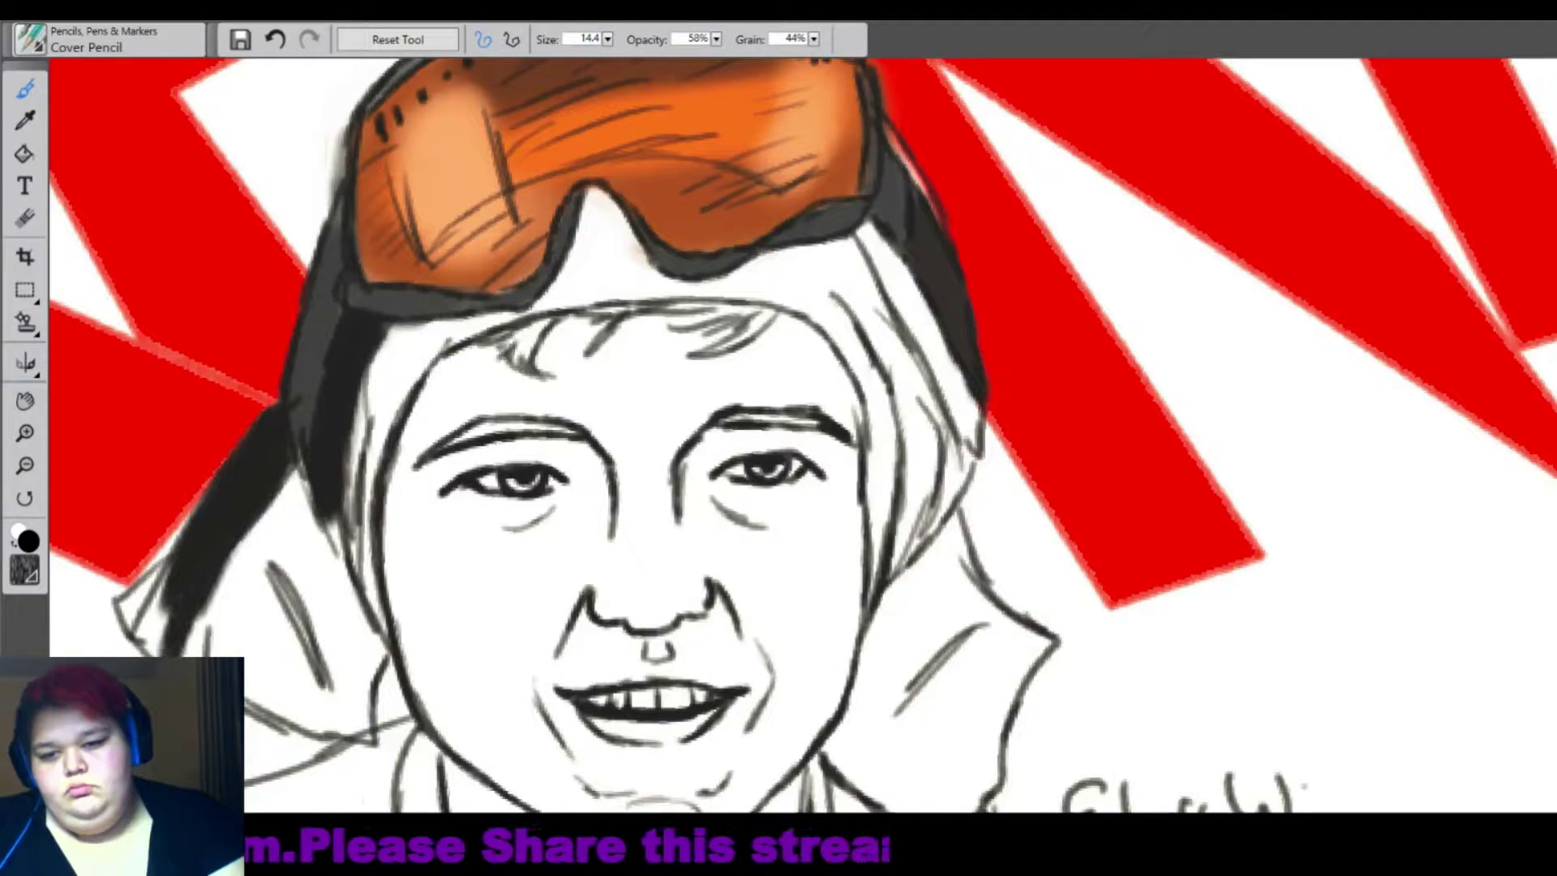
pyautogui.moveTo(166, 571); pyautogui.dragTo(113, 640)
pyautogui.moveTo(174, 543)
pyautogui.mouseDown()
pyautogui.moveTo(195, 653)
pyautogui.moveTo(389, 742)
pyautogui.moveTo(316, 523)
pyautogui.mouseUp()
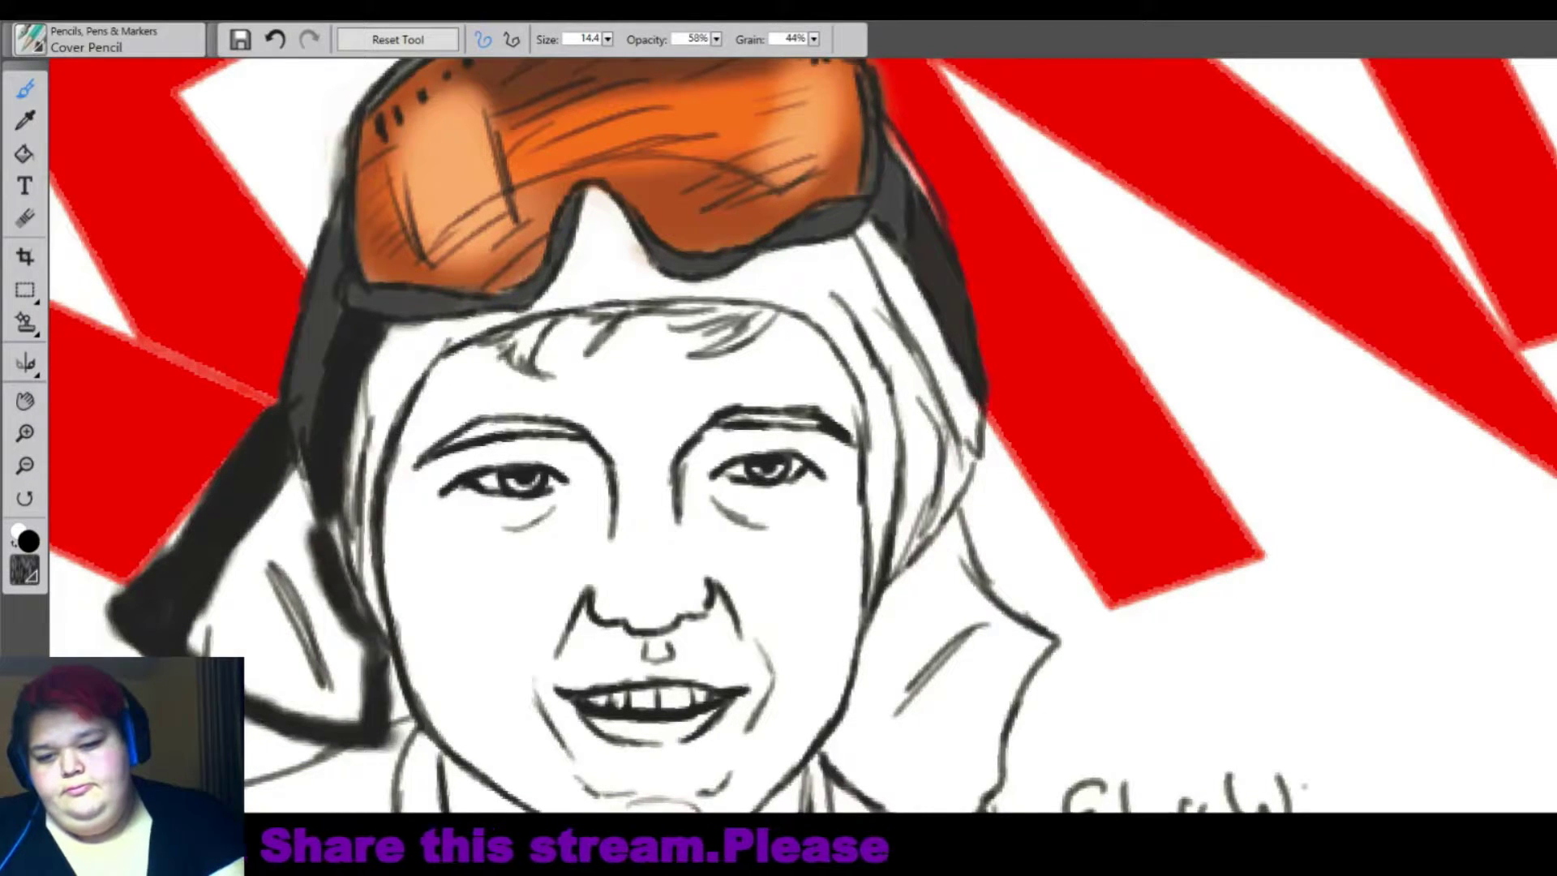
pyautogui.moveTo(381, 641)
pyautogui.mouseDown()
pyautogui.moveTo(296, 462)
pyautogui.moveTo(356, 721)
pyautogui.mouseUp()
pyautogui.moveTo(203, 641)
pyautogui.mouseDown()
pyautogui.moveTo(340, 713)
pyautogui.moveTo(243, 559)
pyautogui.moveTo(276, 568)
pyautogui.moveTo(385, 673)
pyautogui.mouseUp()
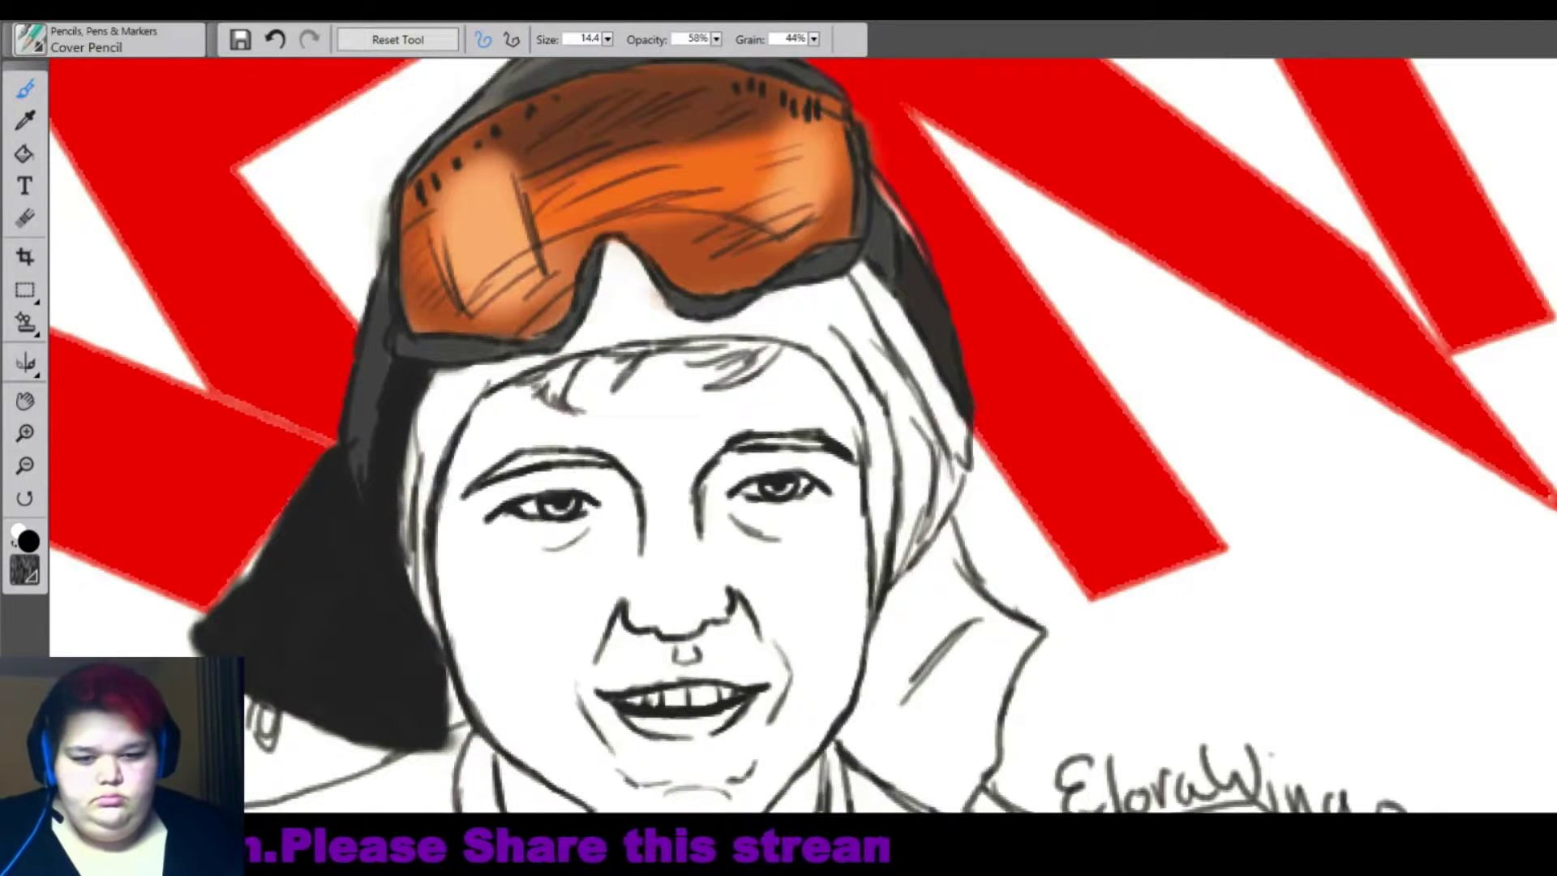
# Fill the ear flap on the right of the face with black and add soft dark grey highlights to both flaps.
pyautogui.moveTo(891, 628)
pyautogui.mouseDown()
pyautogui.moveTo(950, 523)
pyautogui.moveTo(1011, 612)
pyautogui.moveTo(978, 771)
pyautogui.moveTo(948, 806)
pyautogui.mouseUp()
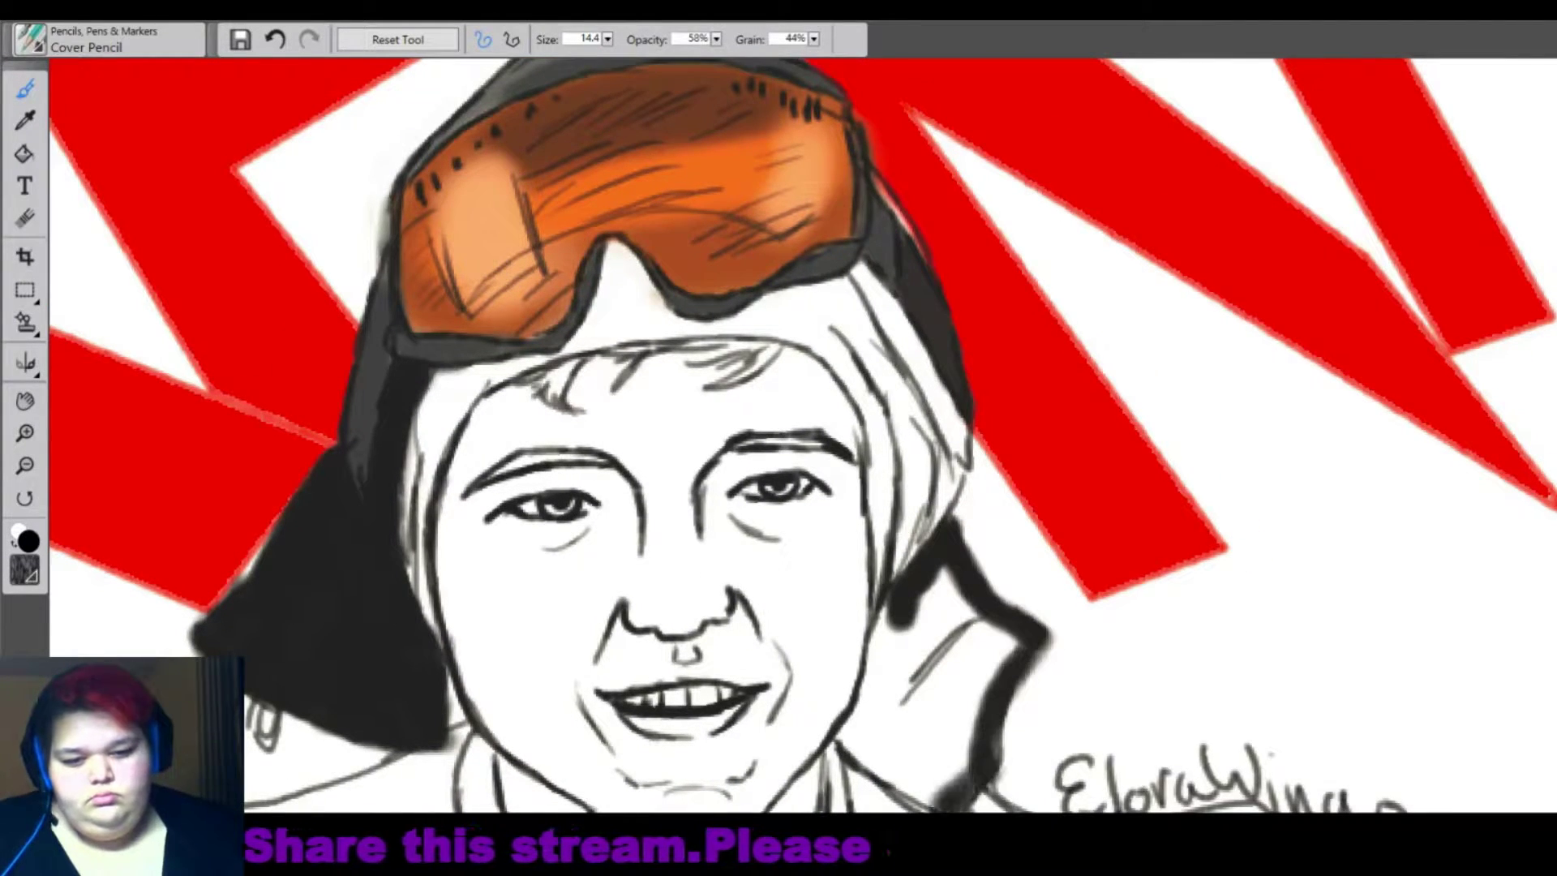
pyautogui.moveTo(973, 730); pyautogui.dragTo(916, 807)
pyautogui.scroll(-2, 1100, 265)
pyautogui.moveTo(819, 742); pyautogui.dragTo(908, 811)
pyautogui.moveTo(956, 746)
pyautogui.mouseDown()
pyautogui.moveTo(884, 656)
pyautogui.moveTo(900, 567)
pyautogui.moveTo(957, 698)
pyautogui.moveTo(997, 567)
pyautogui.moveTo(944, 689)
pyautogui.mouseUp()
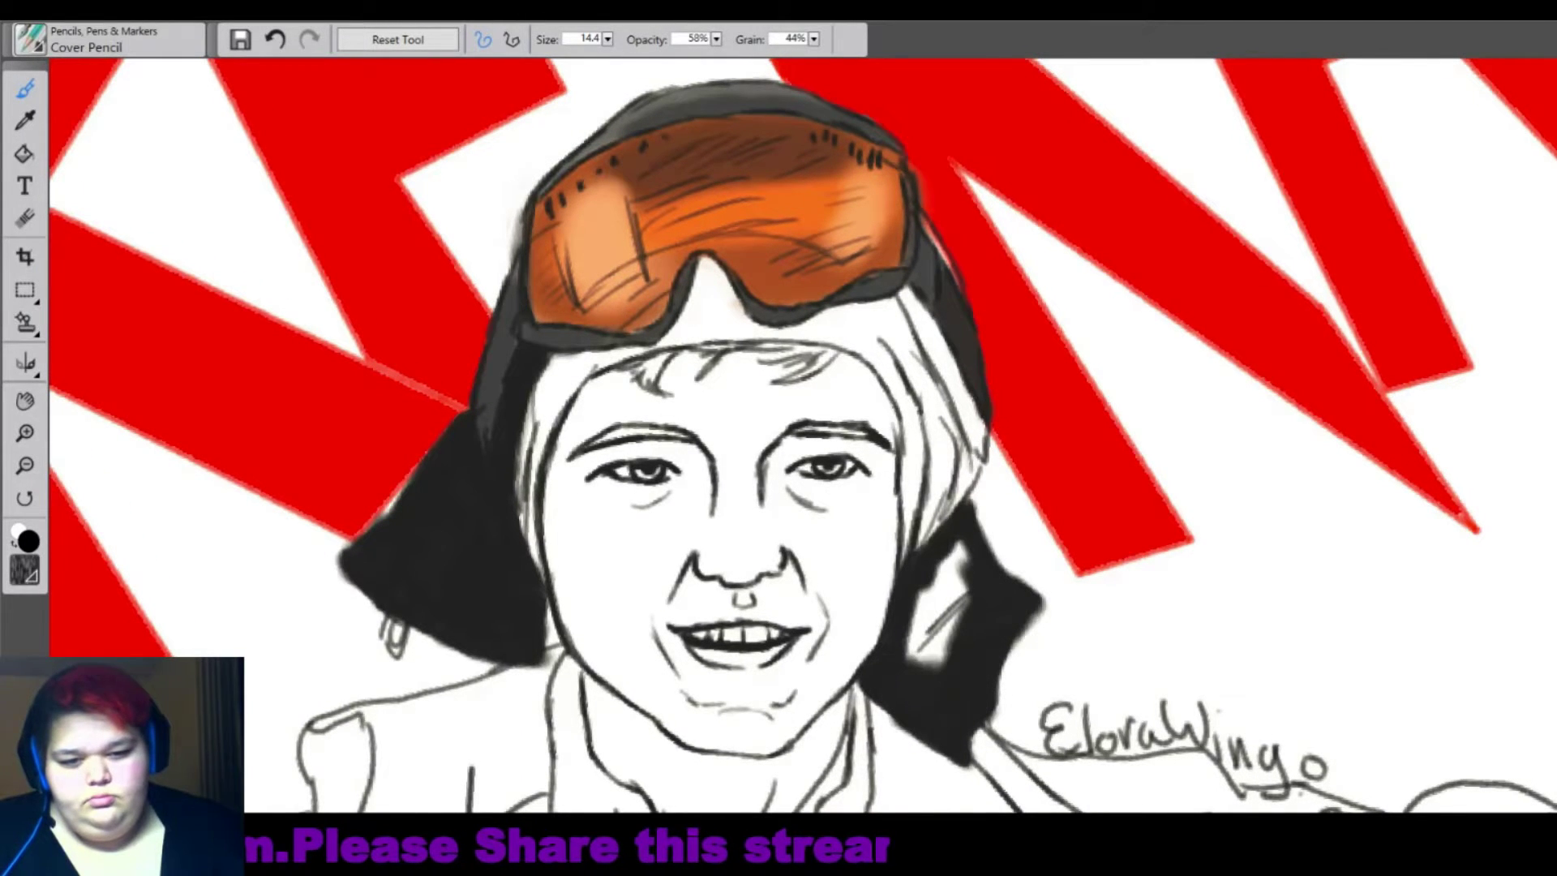
pyautogui.moveTo(917, 543); pyautogui.dragTo(965, 673)
pyautogui.moveTo(454, 510); pyautogui.dragTo(447, 592)
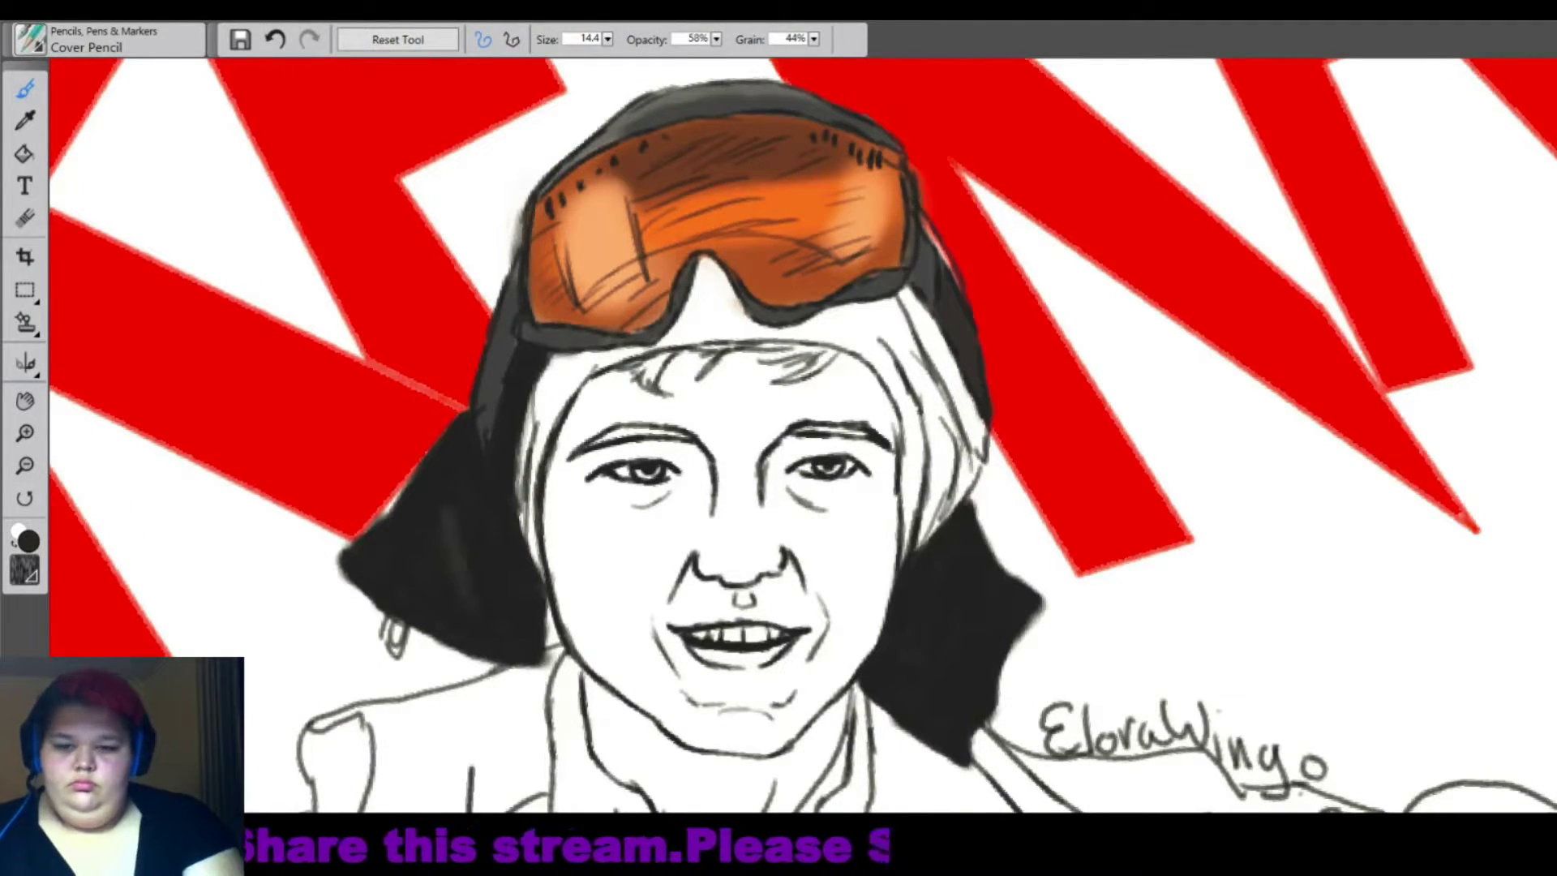
pyautogui.moveTo(940, 610); pyautogui.dragTo(965, 657)
# Fill the hat's inner band around the forehead and both sides of the face with very dark grey.
pyautogui.moveTo(571, 377)
pyautogui.mouseDown()
pyautogui.moveTo(535, 460)
pyautogui.moveTo(523, 576)
pyautogui.mouseUp()
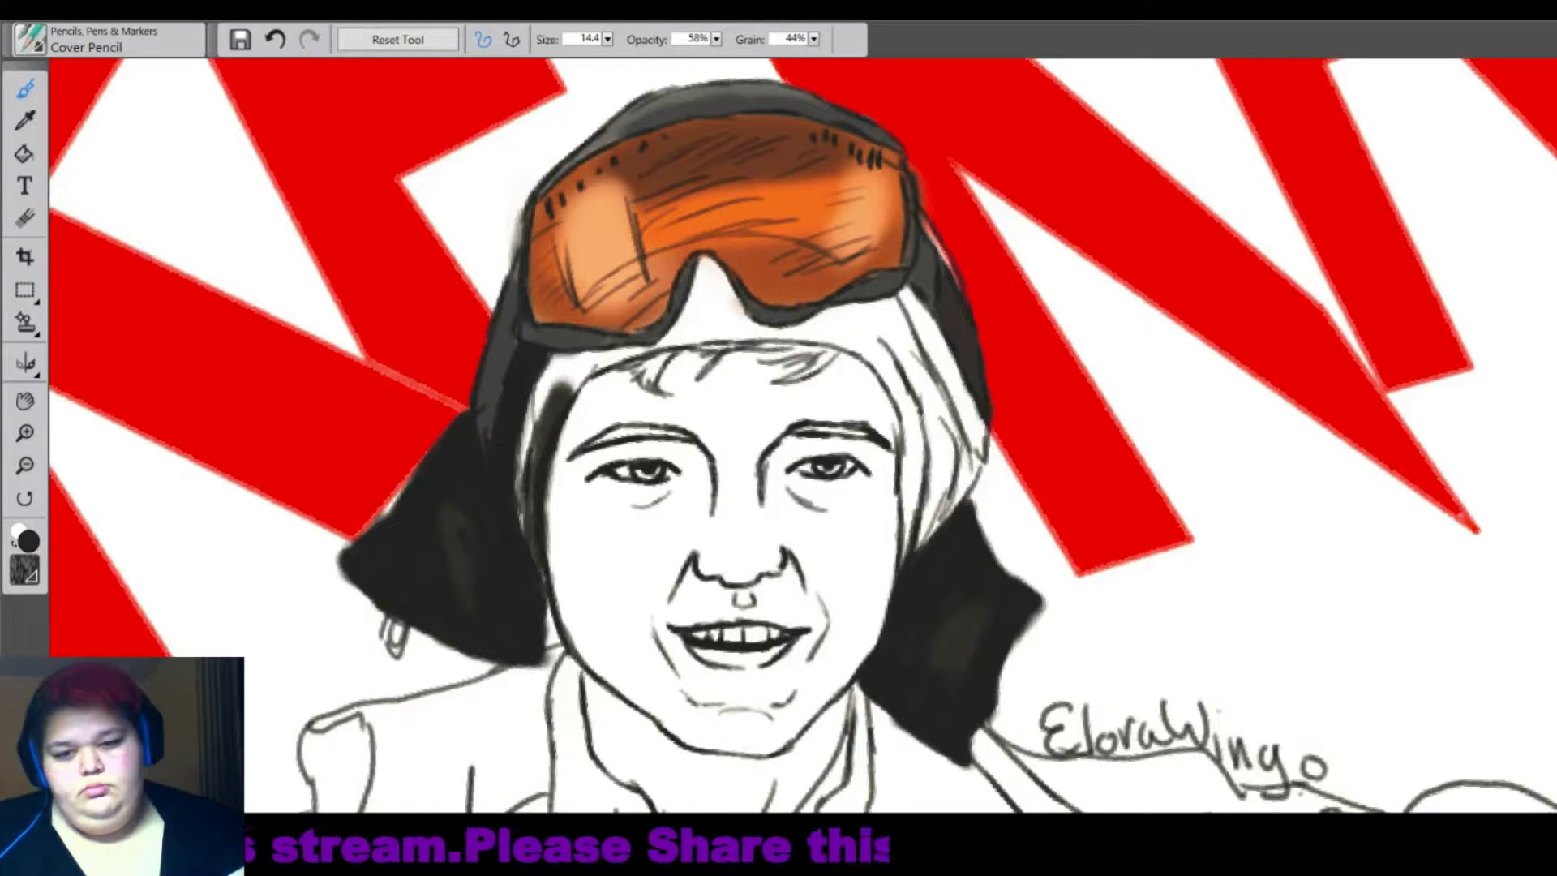
pyautogui.moveTo(545, 401)
pyautogui.mouseDown()
pyautogui.moveTo(695, 328)
pyautogui.moveTo(705, 267)
pyautogui.moveTo(742, 349)
pyautogui.moveTo(778, 324)
pyautogui.moveTo(883, 325)
pyautogui.moveTo(924, 413)
pyautogui.moveTo(896, 564)
pyautogui.moveTo(941, 373)
pyautogui.mouseUp()
pyautogui.moveTo(948, 429)
pyautogui.mouseDown()
pyautogui.moveTo(860, 304)
pyautogui.moveTo(912, 300)
pyautogui.mouseUp()
pyautogui.moveTo(811, 316); pyautogui.dragTo(908, 304)
pyautogui.moveTo(879, 325)
pyautogui.mouseDown()
pyautogui.moveTo(867, 348)
pyautogui.moveTo(903, 446)
pyautogui.mouseUp()
pyautogui.moveTo(965, 421); pyautogui.dragTo(929, 535)
pyautogui.moveTo(527, 535)
pyautogui.mouseDown()
pyautogui.moveTo(556, 364)
pyautogui.moveTo(588, 355)
pyautogui.mouseUp()
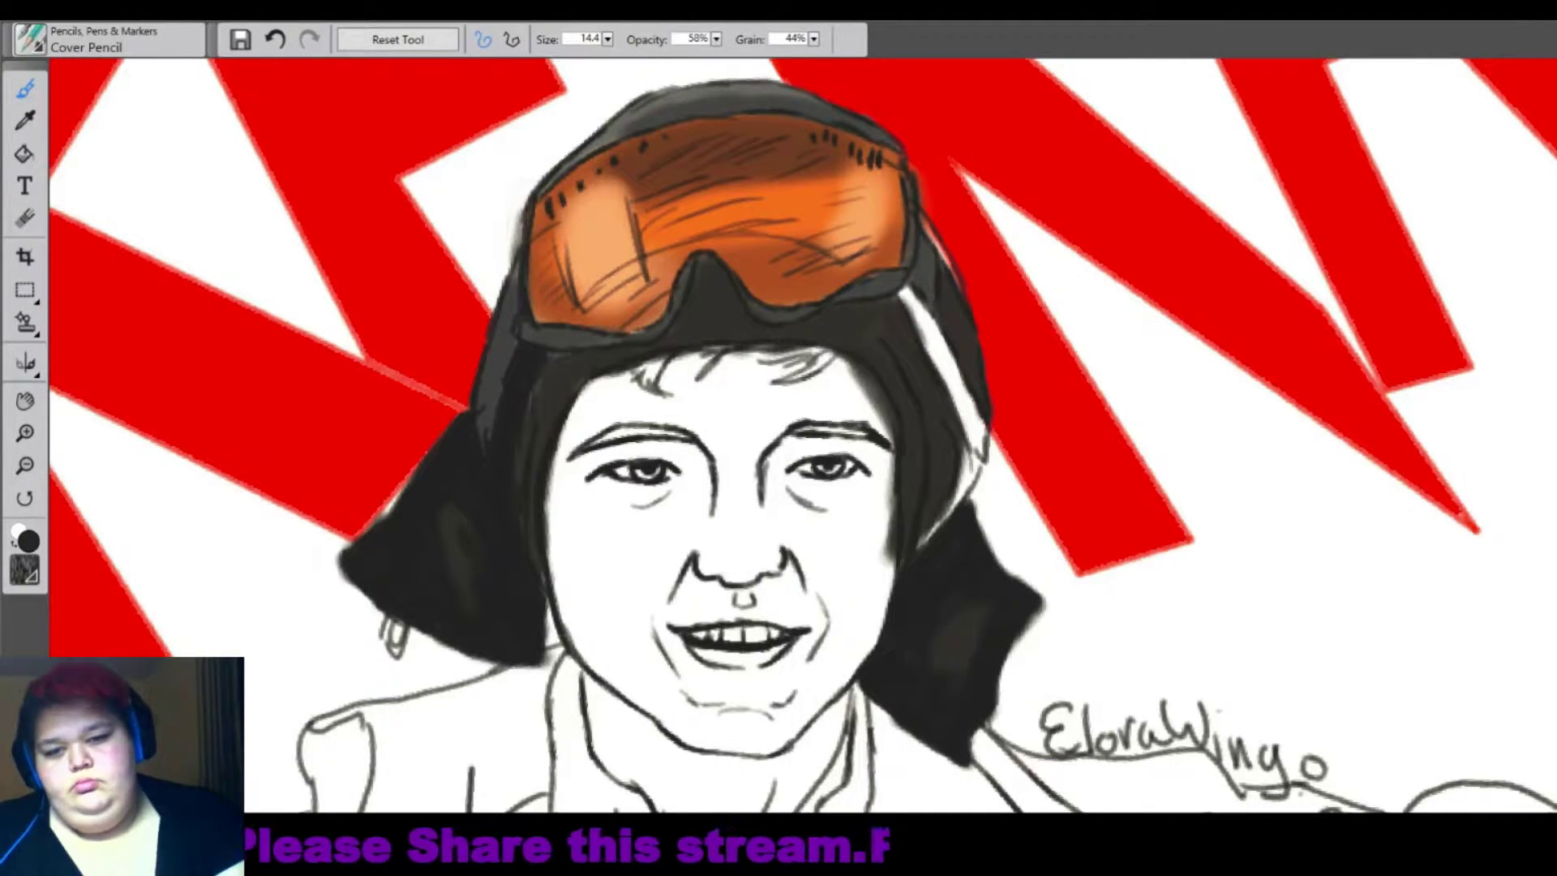
# Deepen the hat's shadows with black below the goggles and beside the face, and erase the overflow onto the face at size 6.1.
pyautogui.moveTo(709, 260); pyautogui.dragTo(706, 308)
pyautogui.moveTo(891, 320)
pyautogui.mouseDown()
pyautogui.moveTo(932, 438)
pyautogui.moveTo(940, 535)
pyautogui.mouseUp()
pyautogui.moveTo(847, 292); pyautogui.dragTo(880, 307)
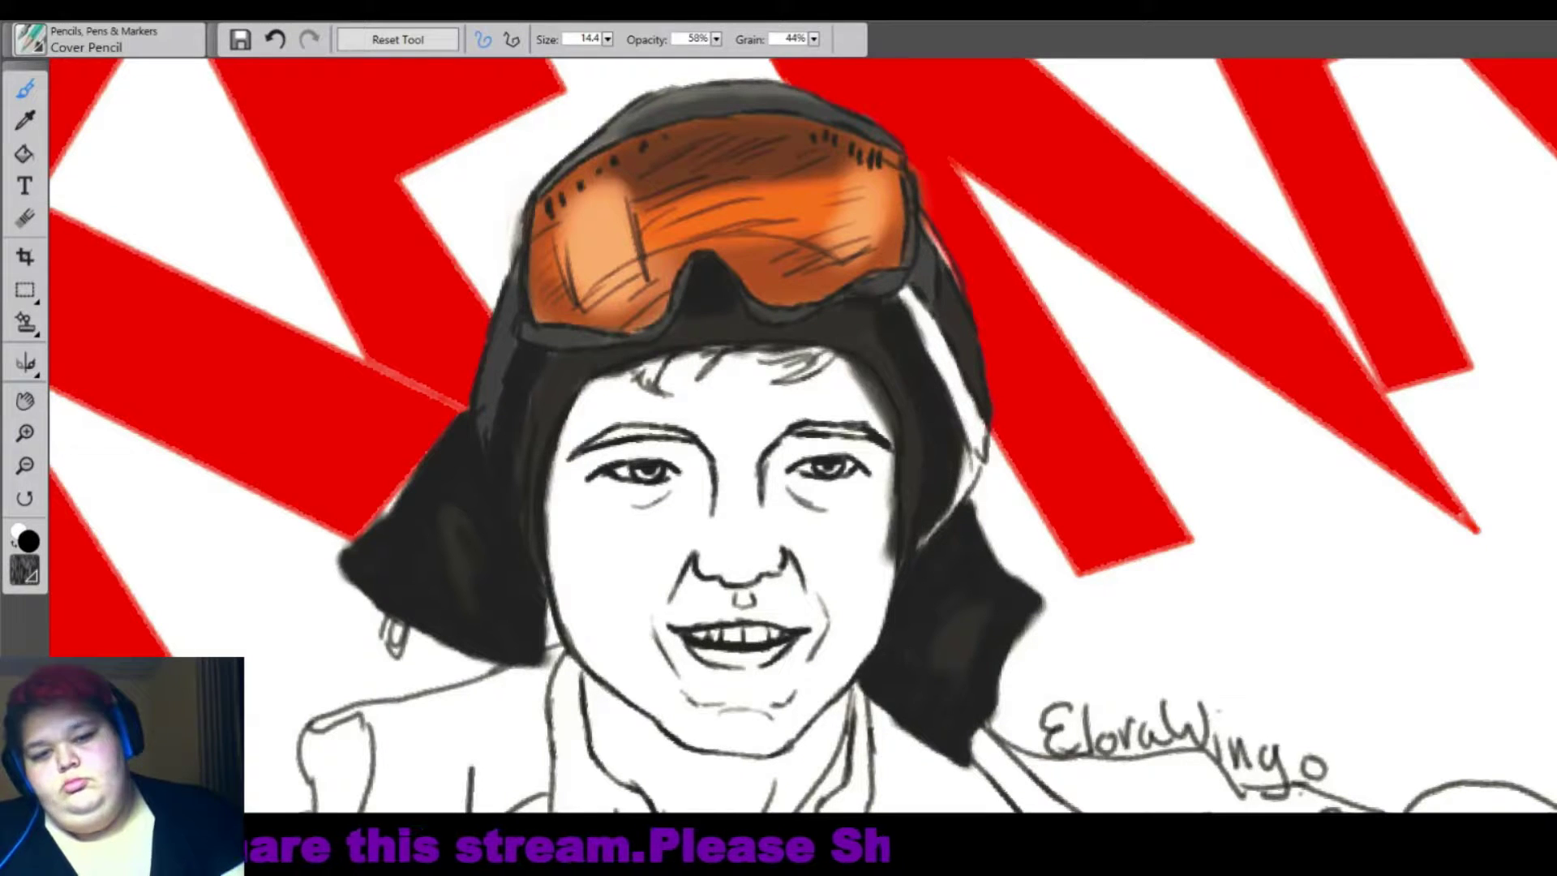
pyautogui.moveTo(535, 381); pyautogui.dragTo(551, 575)
pyautogui.press('n')
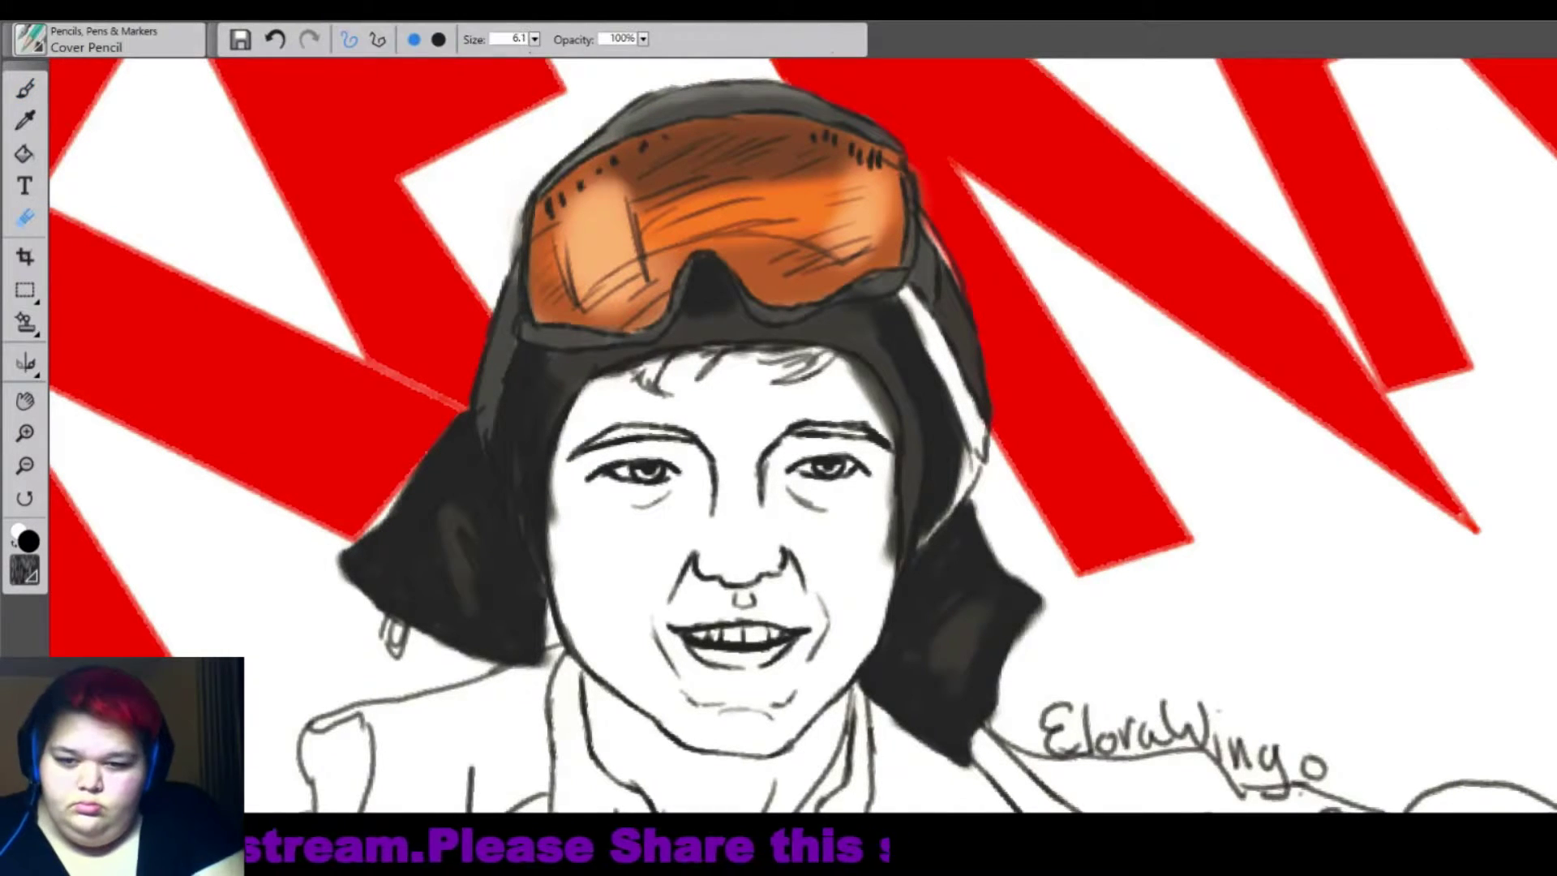
pyautogui.moveTo(890, 576)
pyautogui.mouseDown()
pyautogui.moveTo(887, 455)
pyautogui.moveTo(860, 373)
pyautogui.moveTo(835, 357)
pyautogui.moveTo(729, 344)
pyautogui.moveTo(587, 386)
pyautogui.mouseUp()
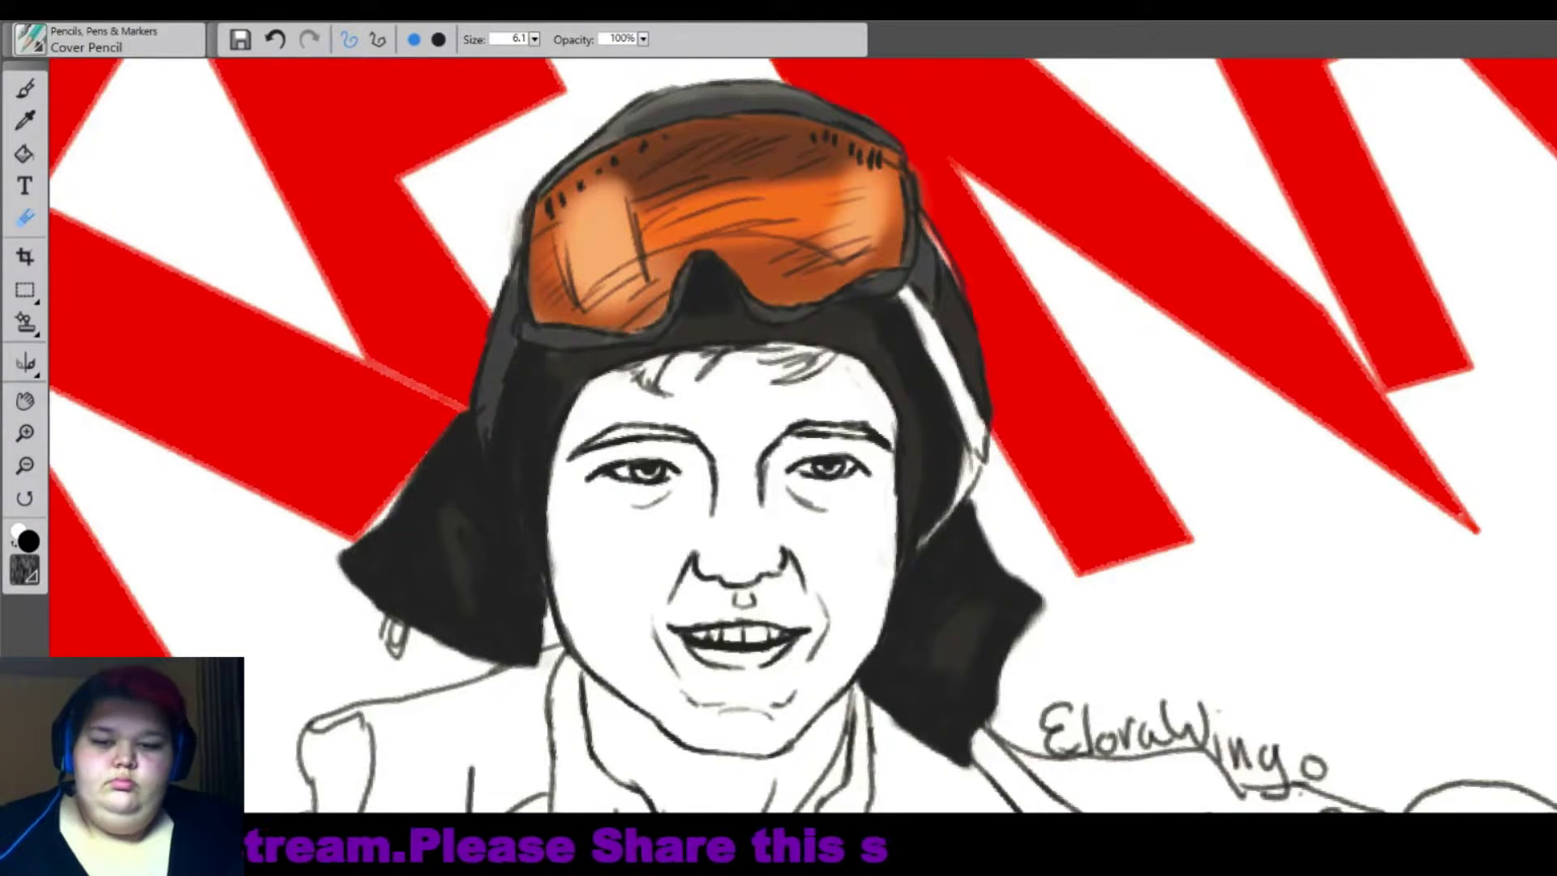
# Colour the strands of hair below the hat's brim dark reddish brown with the Cover Pencil at size 4.6.
pyautogui.scroll(-3, 802, 434)
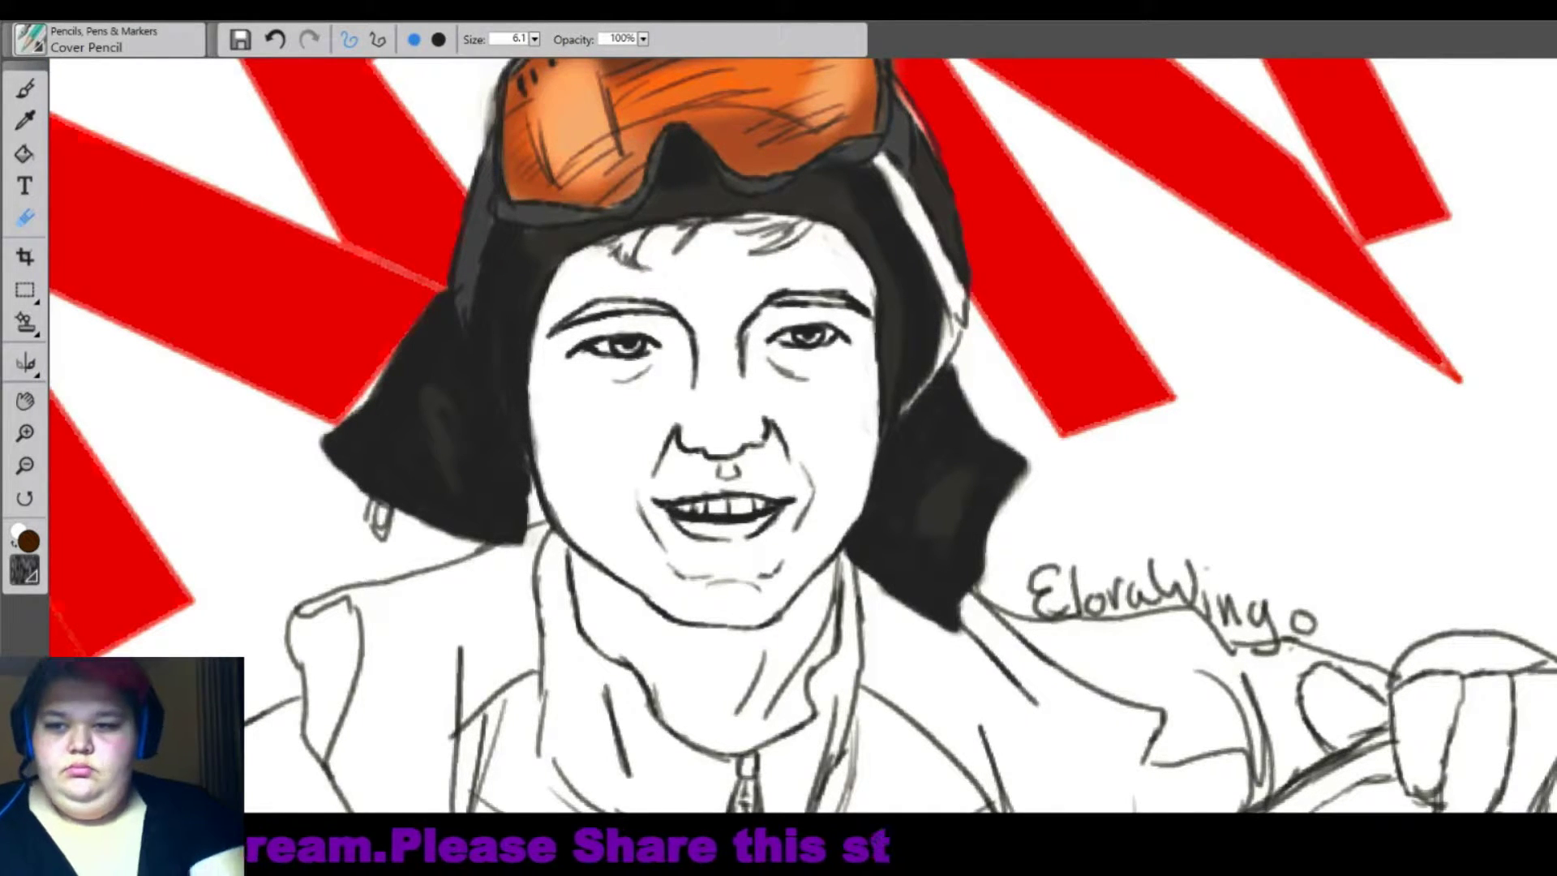
pyautogui.press('b')
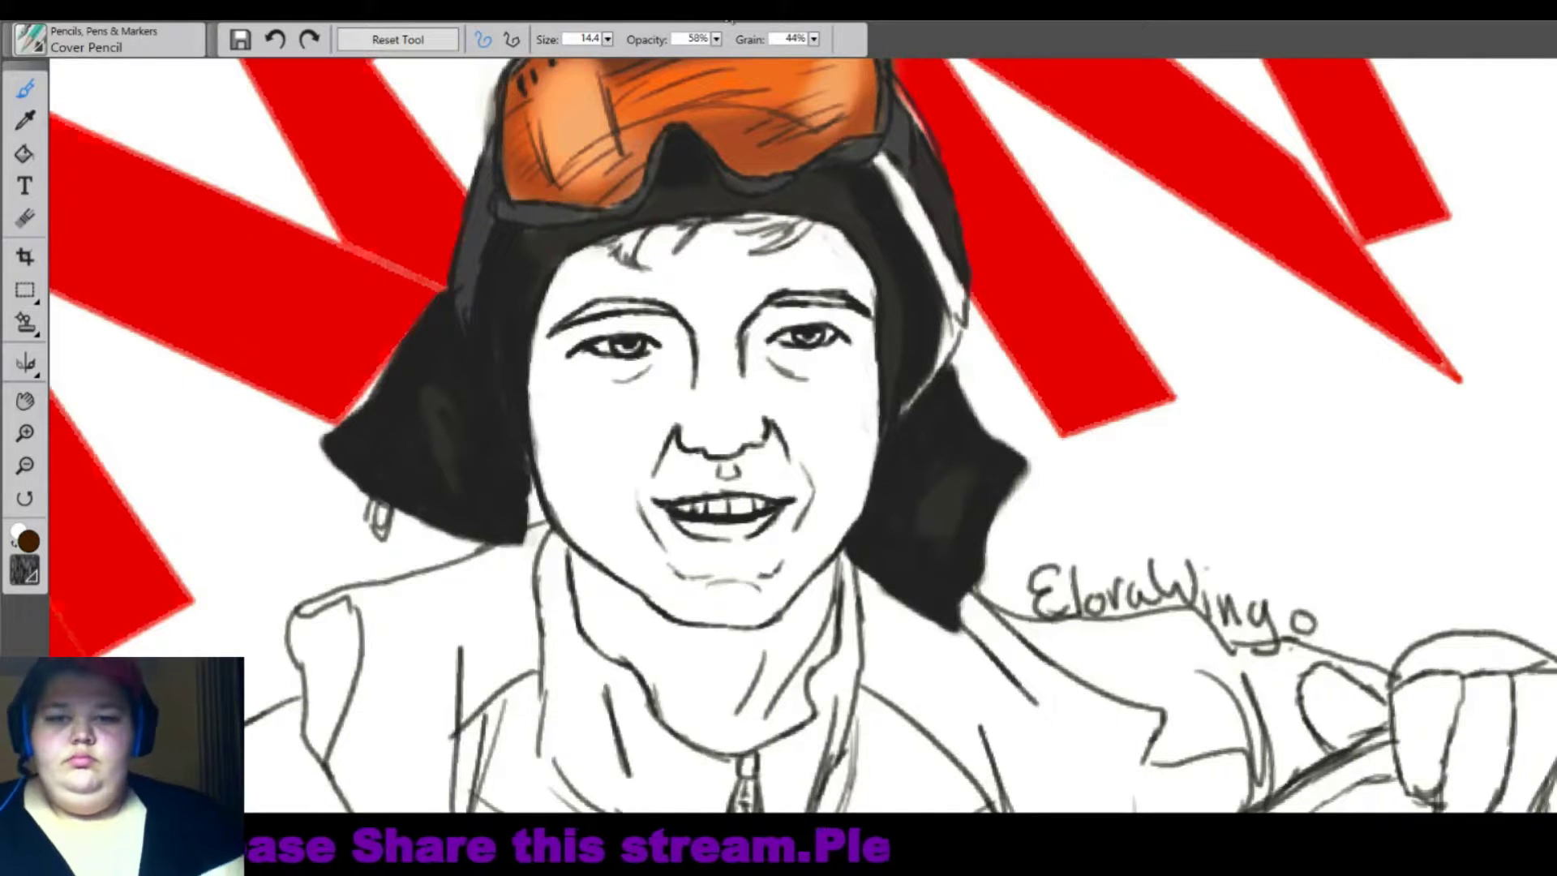
pyautogui.scroll(3, 729, 287)
pyautogui.moveTo(888, 136)
pyautogui.mouseDown()
pyautogui.moveTo(847, 182)
pyautogui.moveTo(774, 206)
pyautogui.moveTo(827, 182)
pyautogui.moveTo(766, 202)
pyautogui.moveTo(791, 166)
pyautogui.moveTo(779, 149)
pyautogui.mouseUp()
pyautogui.moveTo(766, 134); pyautogui.dragTo(702, 162)
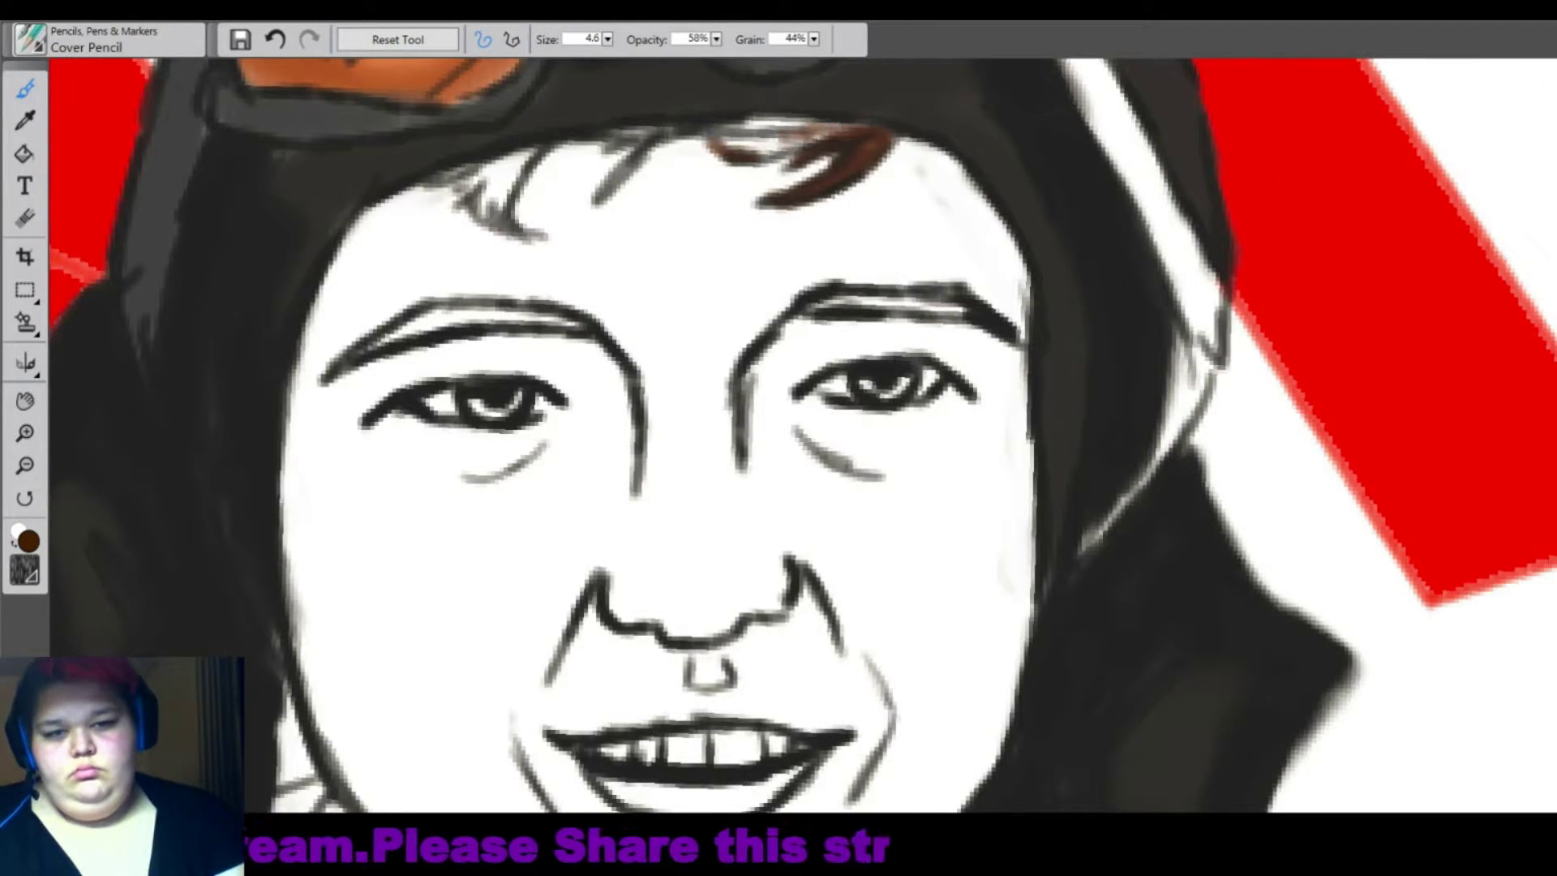
pyautogui.moveTo(832, 125); pyautogui.dragTo(716, 166)
pyautogui.moveTo(847, 118); pyautogui.dragTo(710, 137)
pyautogui.moveTo(709, 125)
pyautogui.mouseDown()
pyautogui.moveTo(629, 162)
pyautogui.moveTo(592, 203)
pyautogui.mouseUp()
pyautogui.moveTo(669, 125); pyautogui.dragTo(494, 194)
pyautogui.moveTo(523, 155)
pyautogui.mouseDown()
pyautogui.moveTo(509, 212)
pyautogui.moveTo(549, 243)
pyautogui.mouseUp()
pyautogui.moveTo(514, 158)
pyautogui.mouseDown()
pyautogui.moveTo(474, 237)
pyautogui.moveTo(458, 188)
pyautogui.mouseUp()
pyautogui.moveTo(553, 146)
pyautogui.mouseDown()
pyautogui.moveTo(436, 188)
pyautogui.moveTo(498, 155)
pyautogui.mouseUp()
# Fill both eyebrows and both irises with the same dark reddish brown.
pyautogui.moveTo(356, 352)
pyautogui.mouseDown()
pyautogui.moveTo(454, 312)
pyautogui.moveTo(584, 324)
pyautogui.mouseUp()
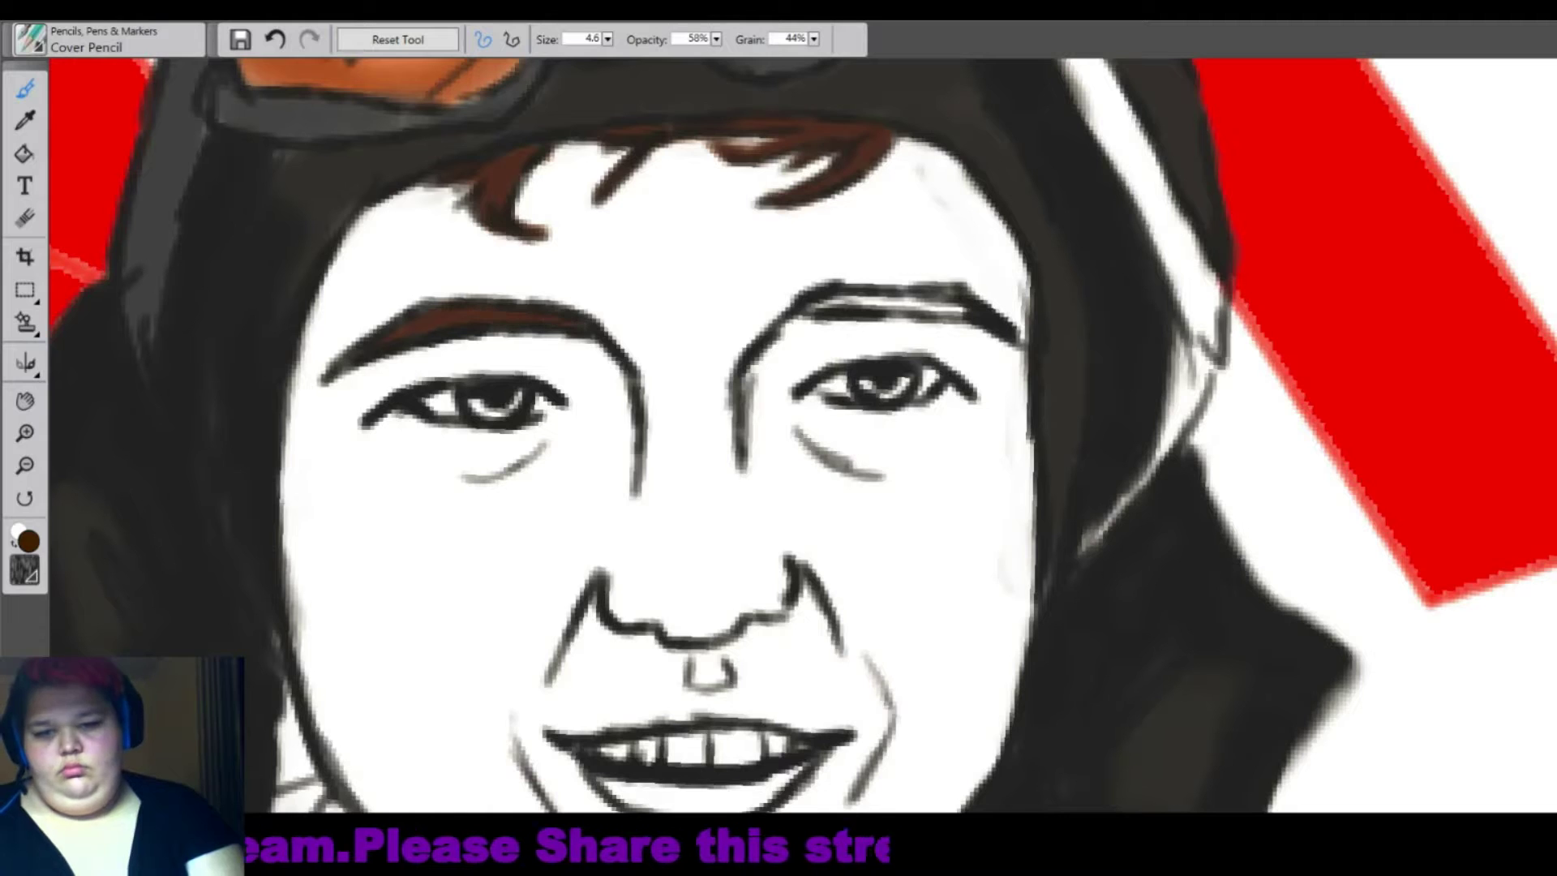
pyautogui.moveTo(871, 296)
pyautogui.mouseDown()
pyautogui.moveTo(802, 312)
pyautogui.moveTo(969, 321)
pyautogui.moveTo(956, 292)
pyautogui.mouseUp()
pyautogui.moveTo(863, 389); pyautogui.dragTo(920, 381)
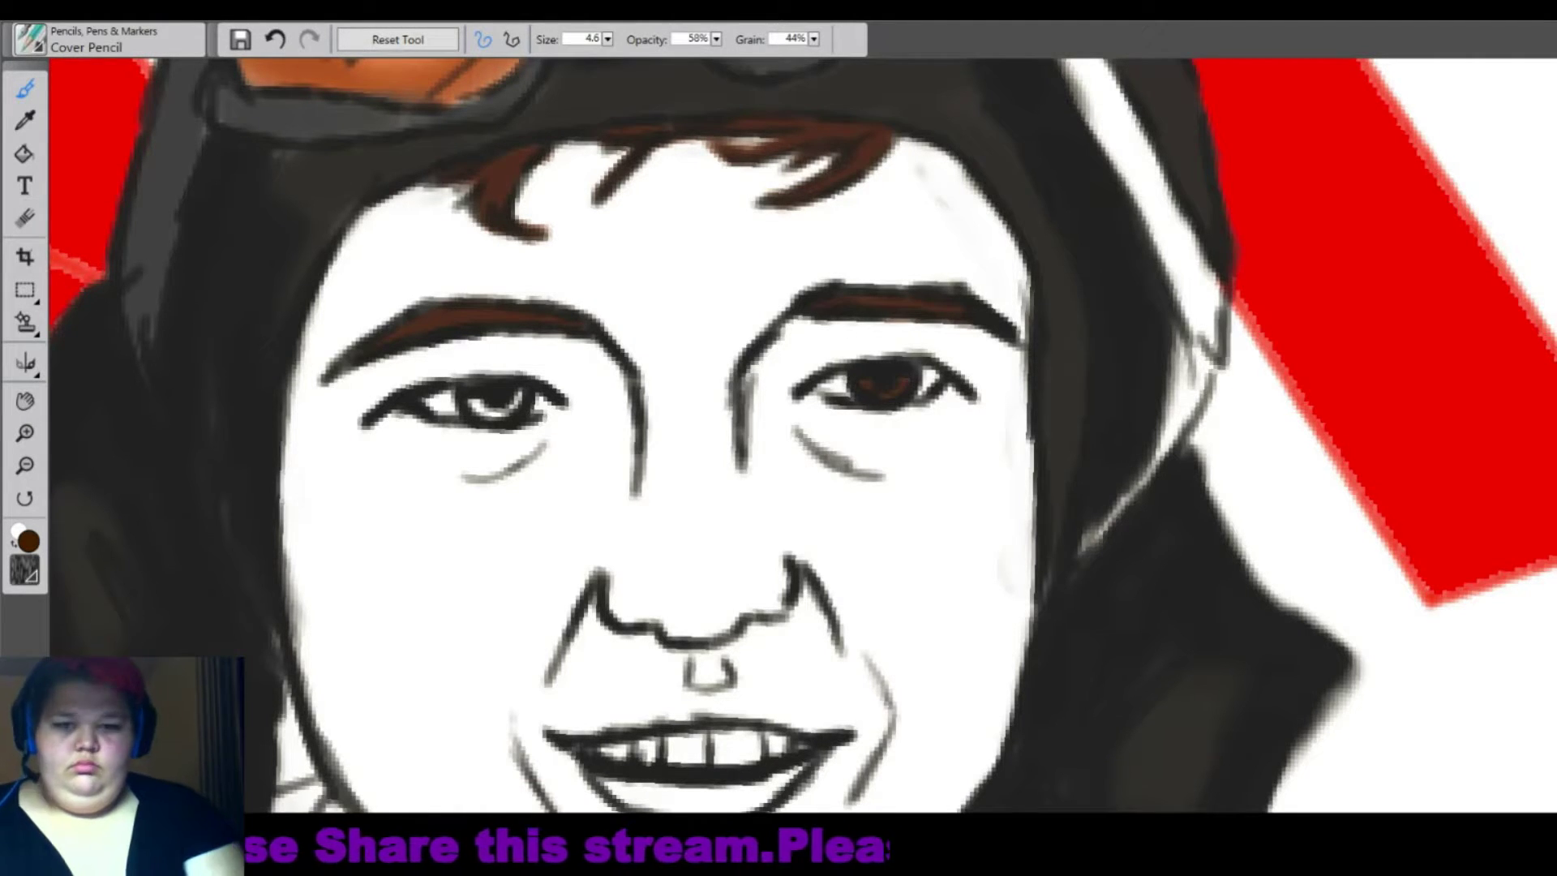
pyautogui.moveTo(471, 405); pyautogui.dragTo(523, 397)
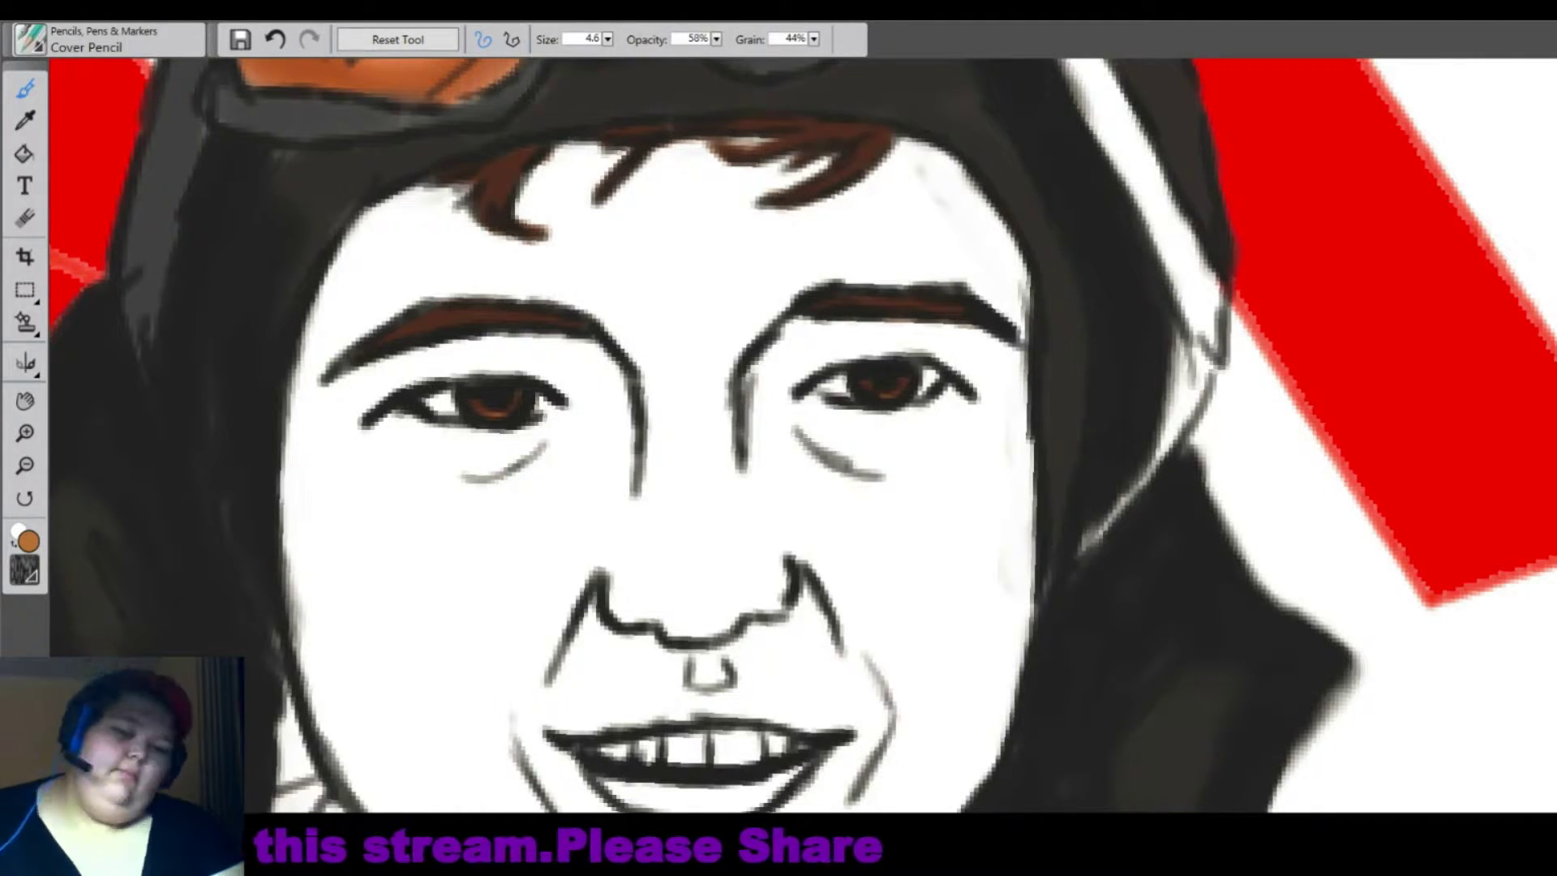
# Colour the upper and lower lips a soft peach pink.
pyautogui.moveTo(730, 486)
pyautogui.mouseDown()
pyautogui.moveTo(738, 389)
pyautogui.moveTo(657, 324)
pyautogui.mouseUp()
pyautogui.moveTo(490, 569)
pyautogui.mouseDown()
pyautogui.moveTo(622, 551)
pyautogui.moveTo(745, 563)
pyautogui.mouseUp()
pyautogui.moveTo(519, 632)
pyautogui.mouseDown()
pyautogui.moveTo(689, 653)
pyautogui.moveTo(730, 625)
pyautogui.mouseUp()
pyautogui.hotkey('ctrl', '-')
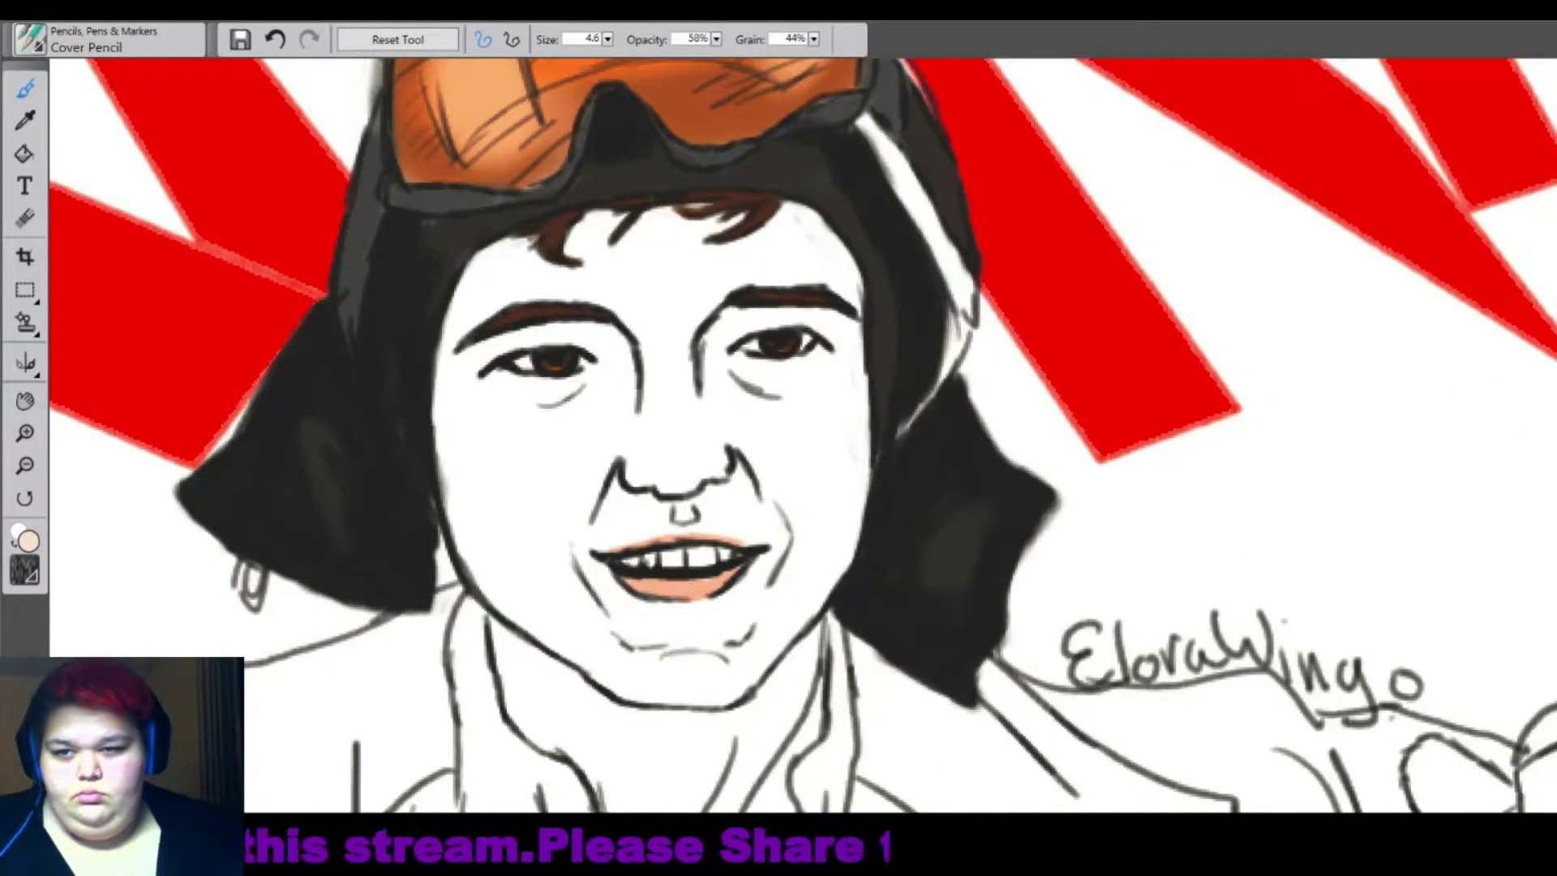
pyautogui.press('k')
pyautogui.click(522, 486)
pyautogui.hotkey('ctrl', 'z')
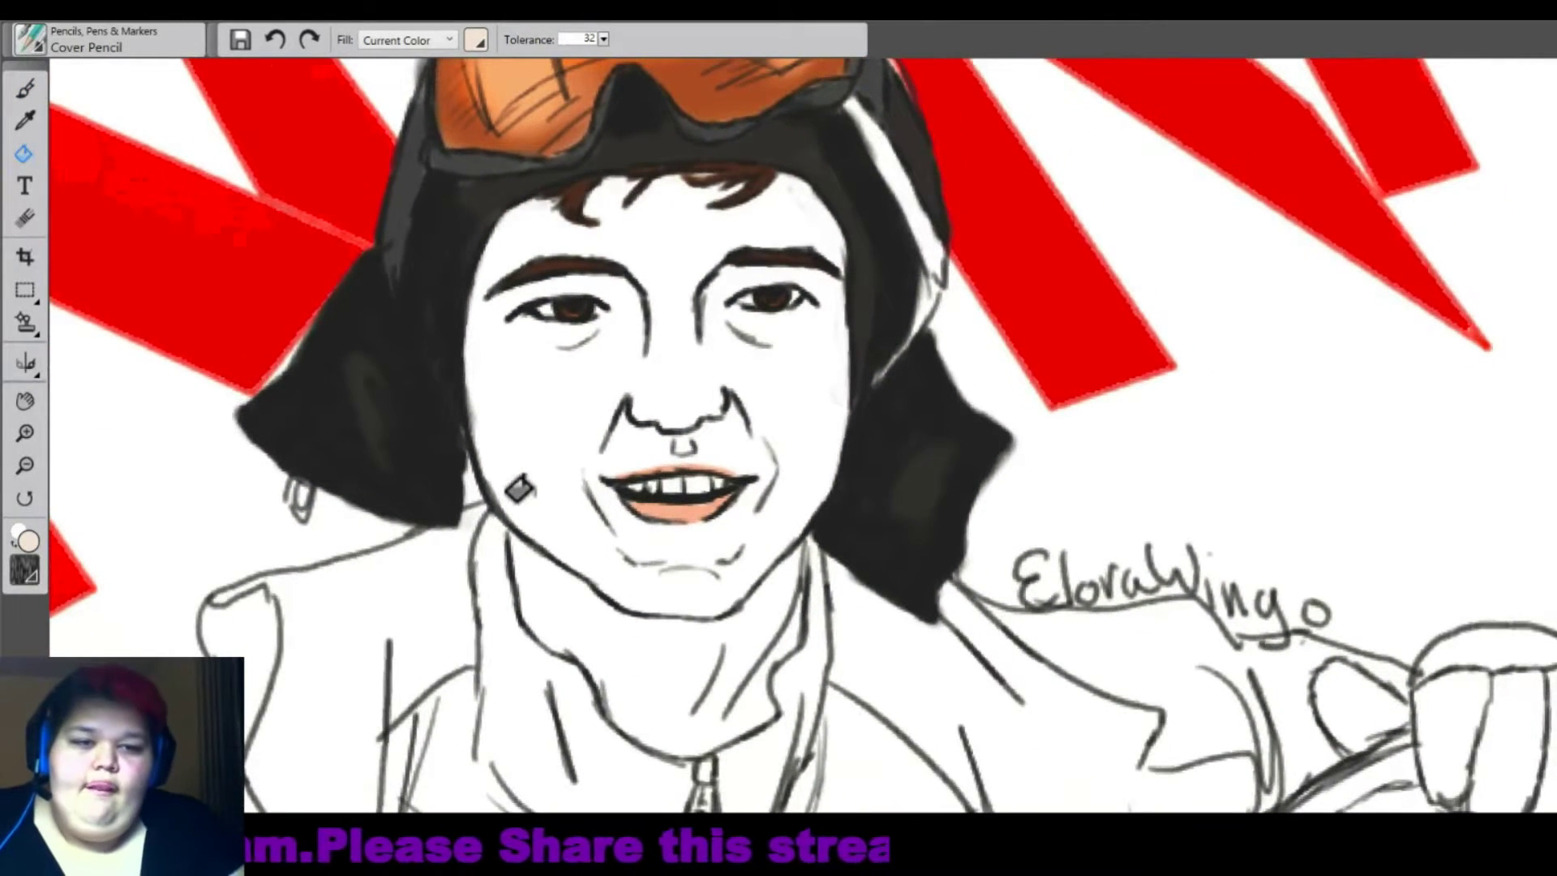
pyautogui.click(815, 408)
pyautogui.hotkey('ctrl', 'z')
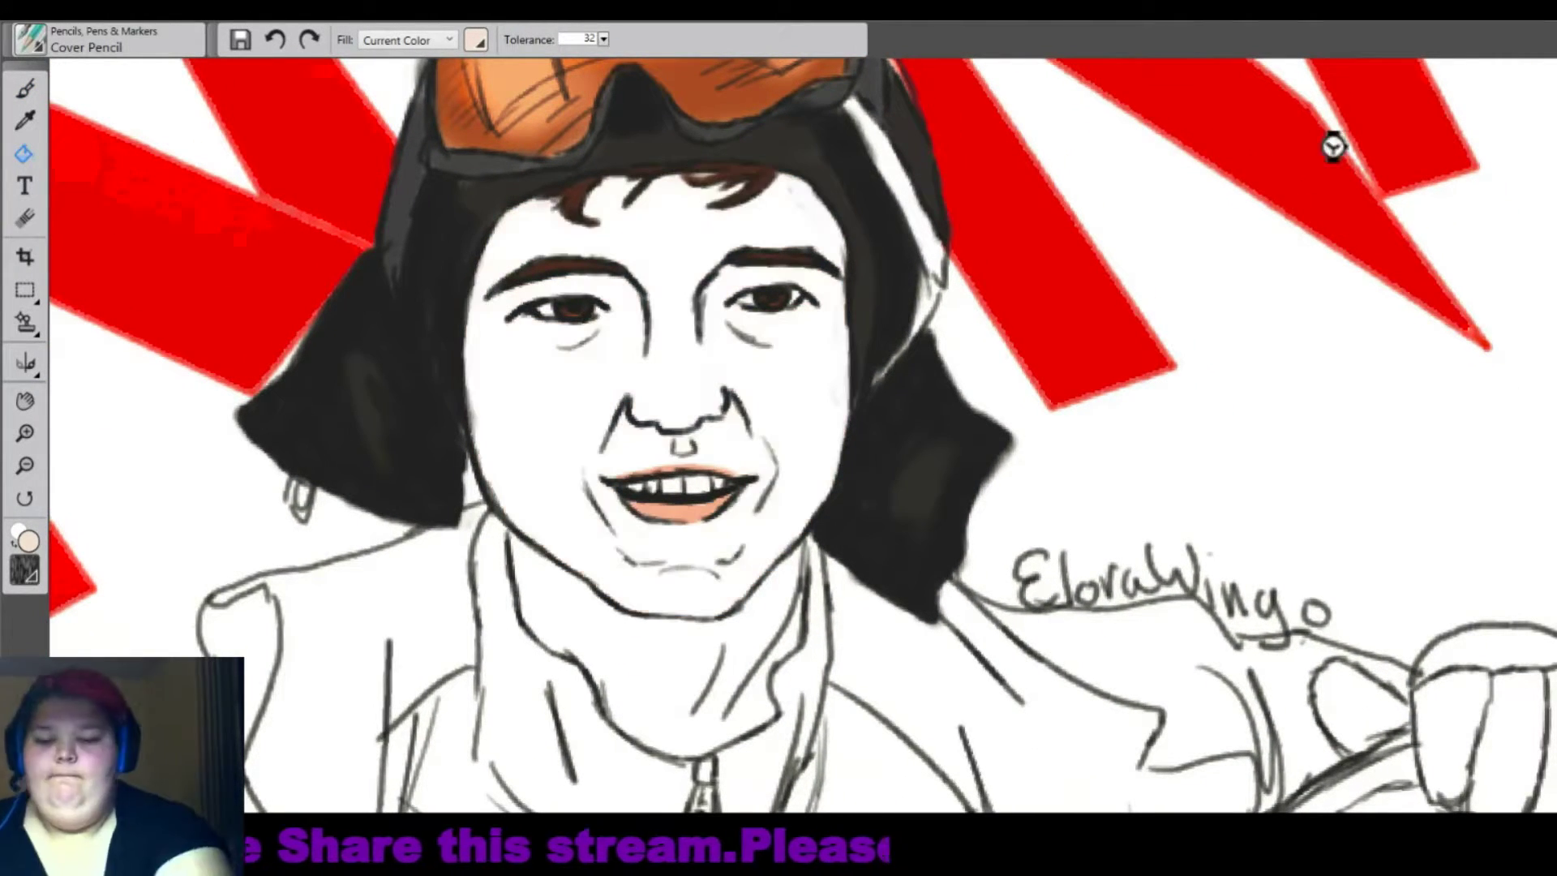
# Paint a pale cream skin base over the face and neck with the Cover Pencil at size 33.3.
pyautogui.click(33, 93)
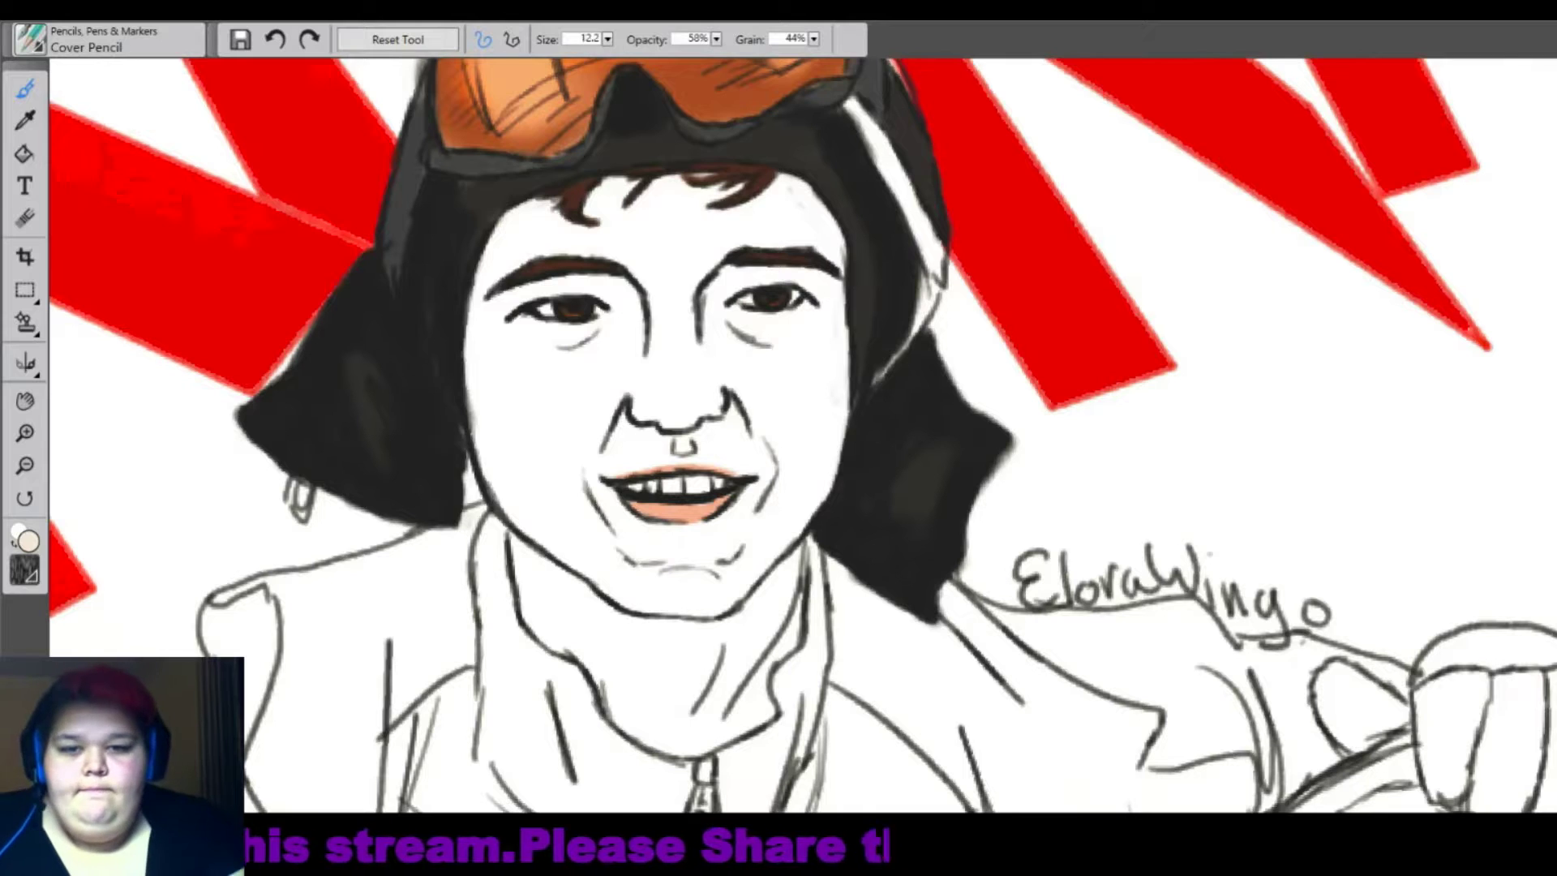
pyautogui.moveTo(600, 389)
pyautogui.mouseDown()
pyautogui.moveTo(560, 357)
pyautogui.moveTo(608, 324)
pyautogui.moveTo(673, 381)
pyautogui.moveTo(714, 296)
pyautogui.moveTo(818, 324)
pyautogui.moveTo(843, 446)
pyautogui.mouseUp()
pyautogui.hotkey('ctrl', 'z')
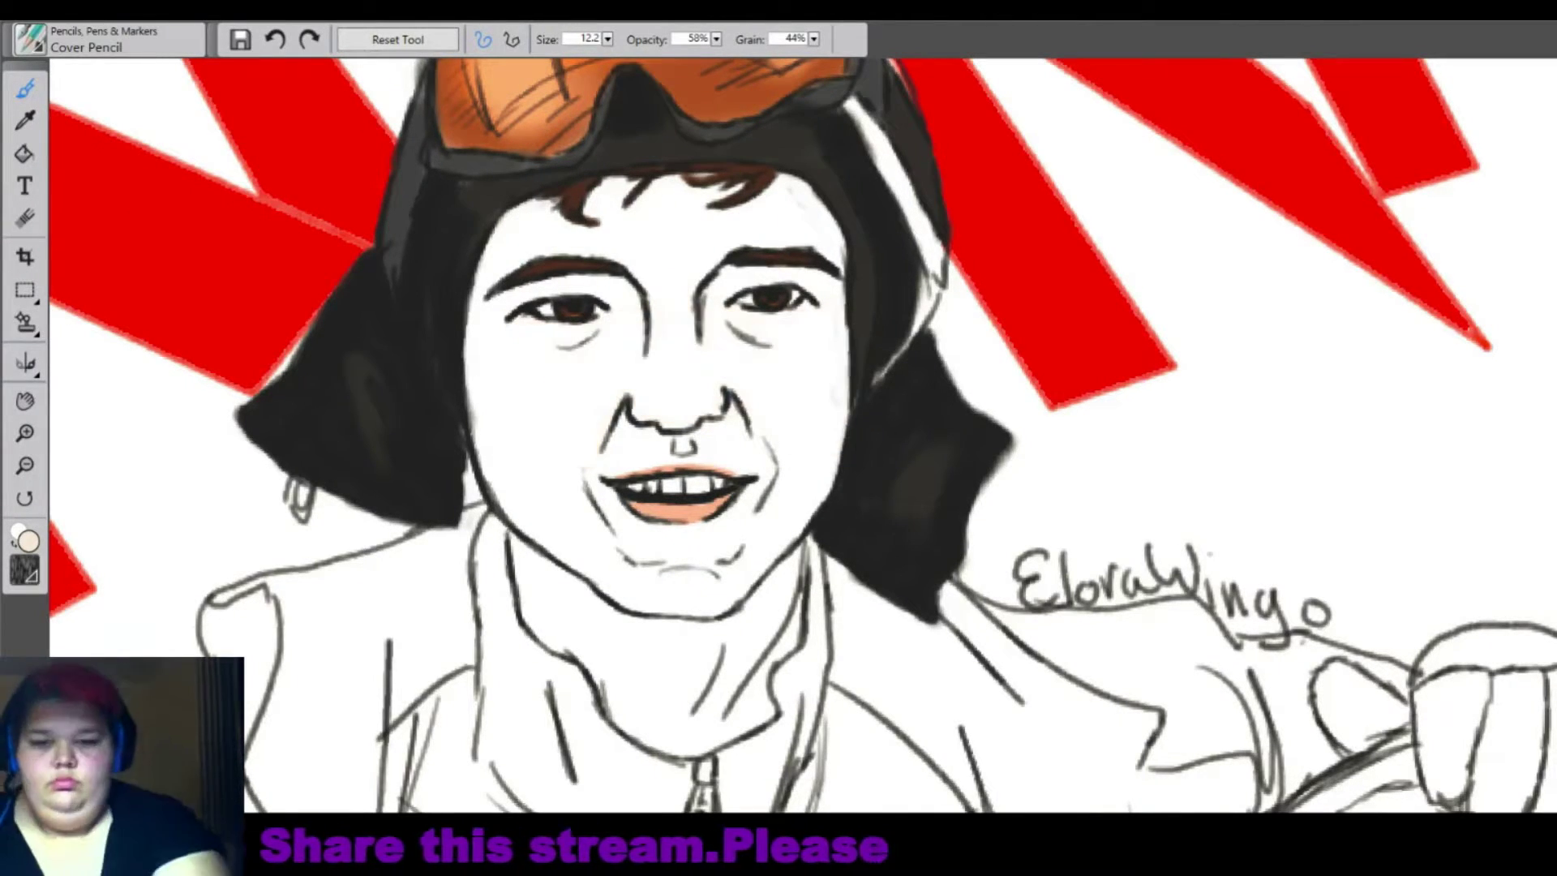
pyautogui.click(1374, 221)
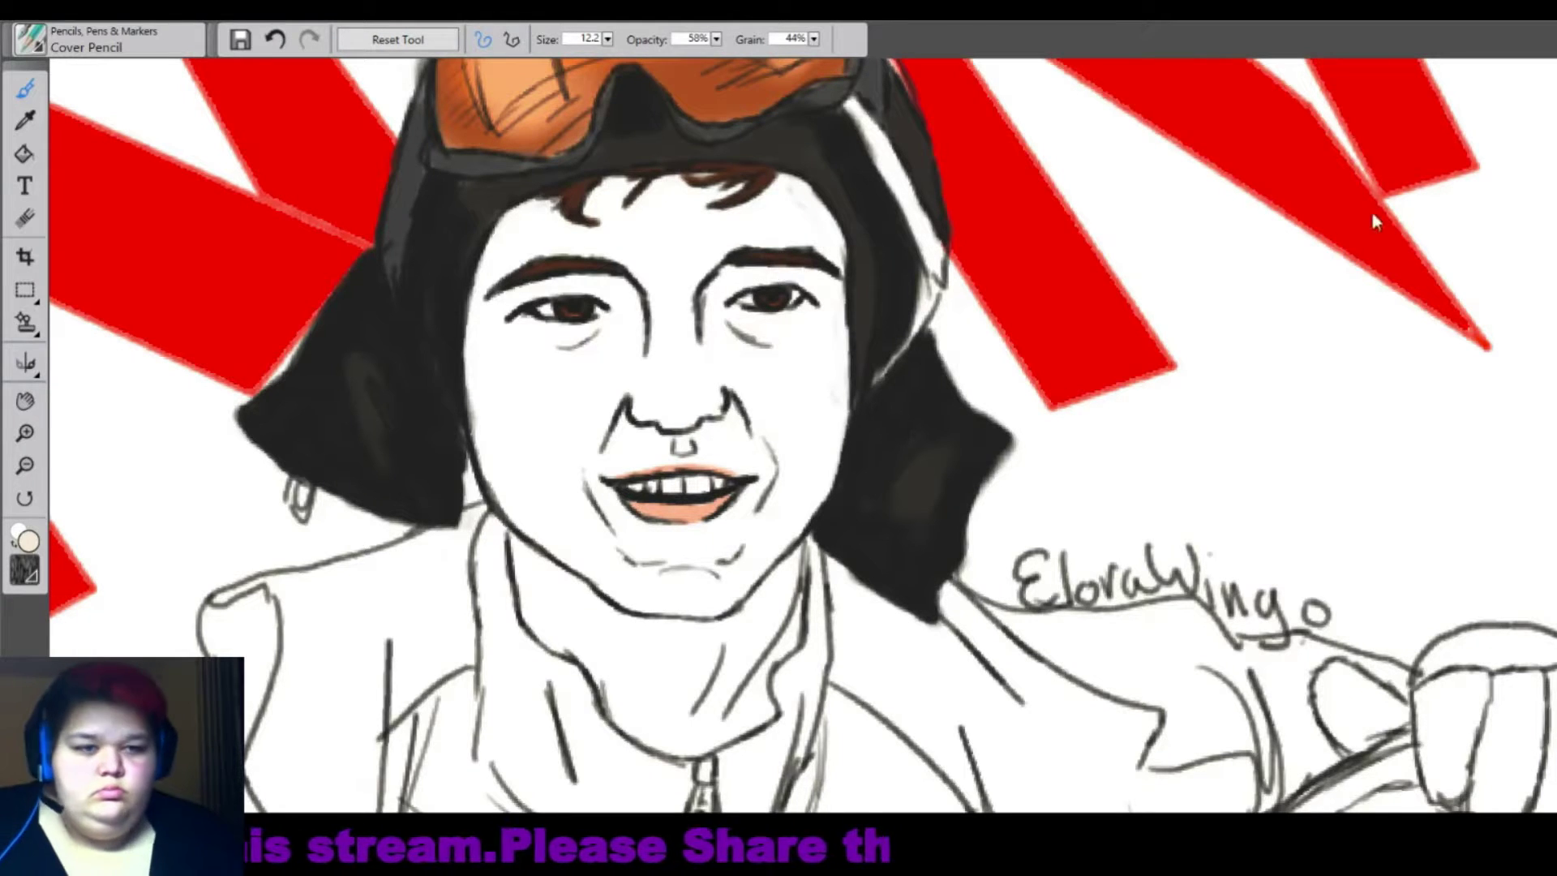
pyautogui.moveTo(616, 284); pyautogui.dragTo(567, 454)
pyautogui.press(']')
pyautogui.moveTo(576, 236)
pyautogui.mouseDown()
pyautogui.moveTo(539, 365)
pyautogui.moveTo(827, 203)
pyautogui.moveTo(486, 551)
pyautogui.moveTo(729, 729)
pyautogui.mouseUp()
pyautogui.moveTo(689, 324); pyautogui.dragTo(616, 567)
pyautogui.moveTo(746, 308); pyautogui.dragTo(819, 543)
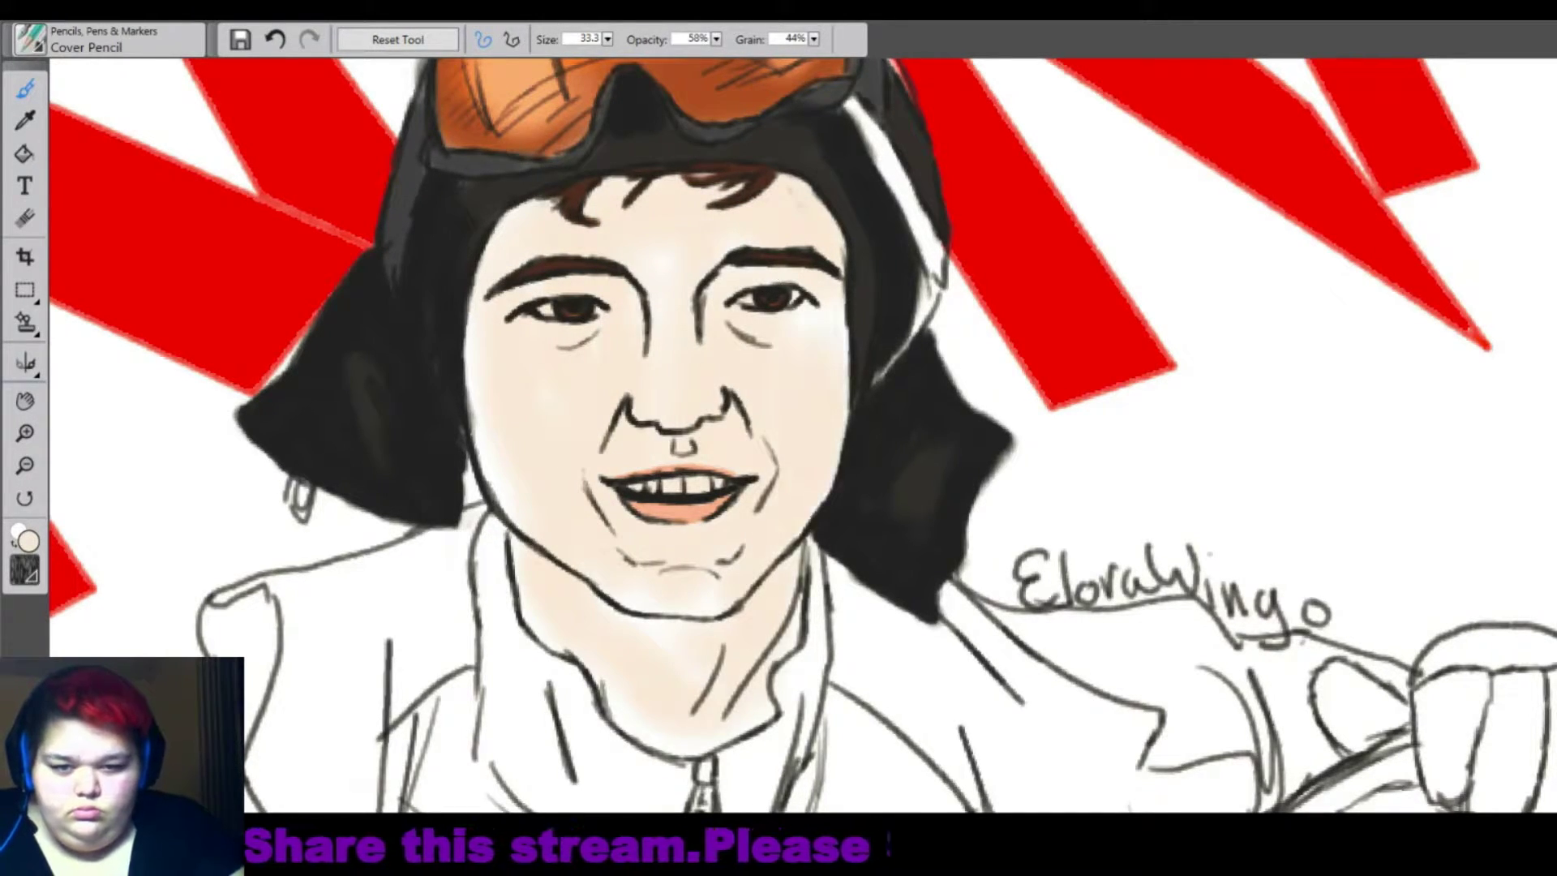
pyautogui.moveTo(560, 665); pyautogui.dragTo(786, 698)
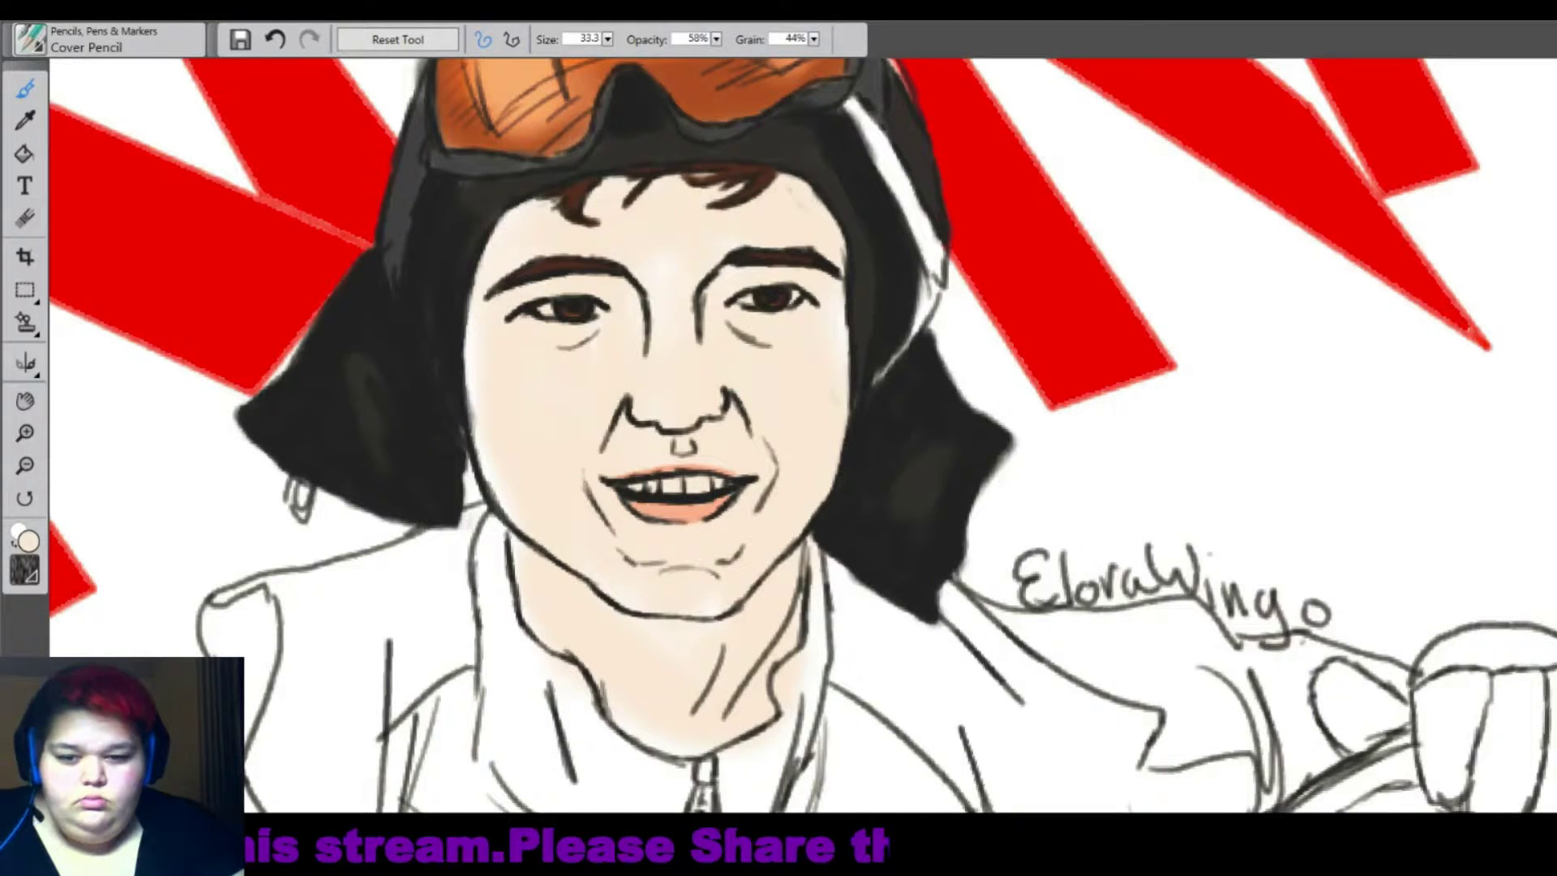
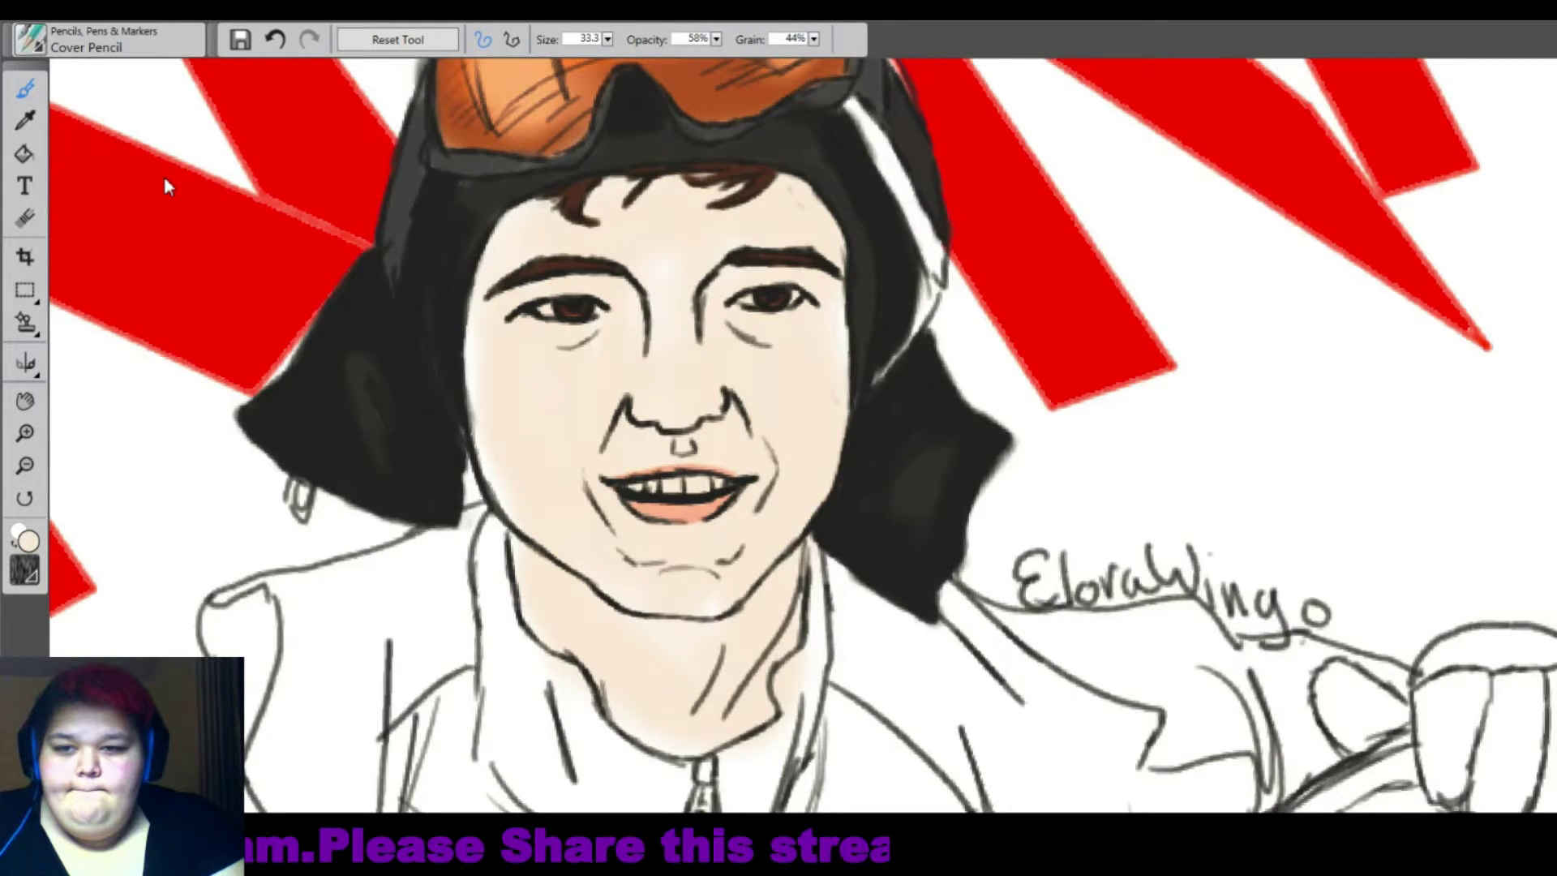
# Recolour the face and neck in warm tan and erase the skin colour from the teeth at size 3.5.
pyautogui.hotkey('ctrl', 'z')
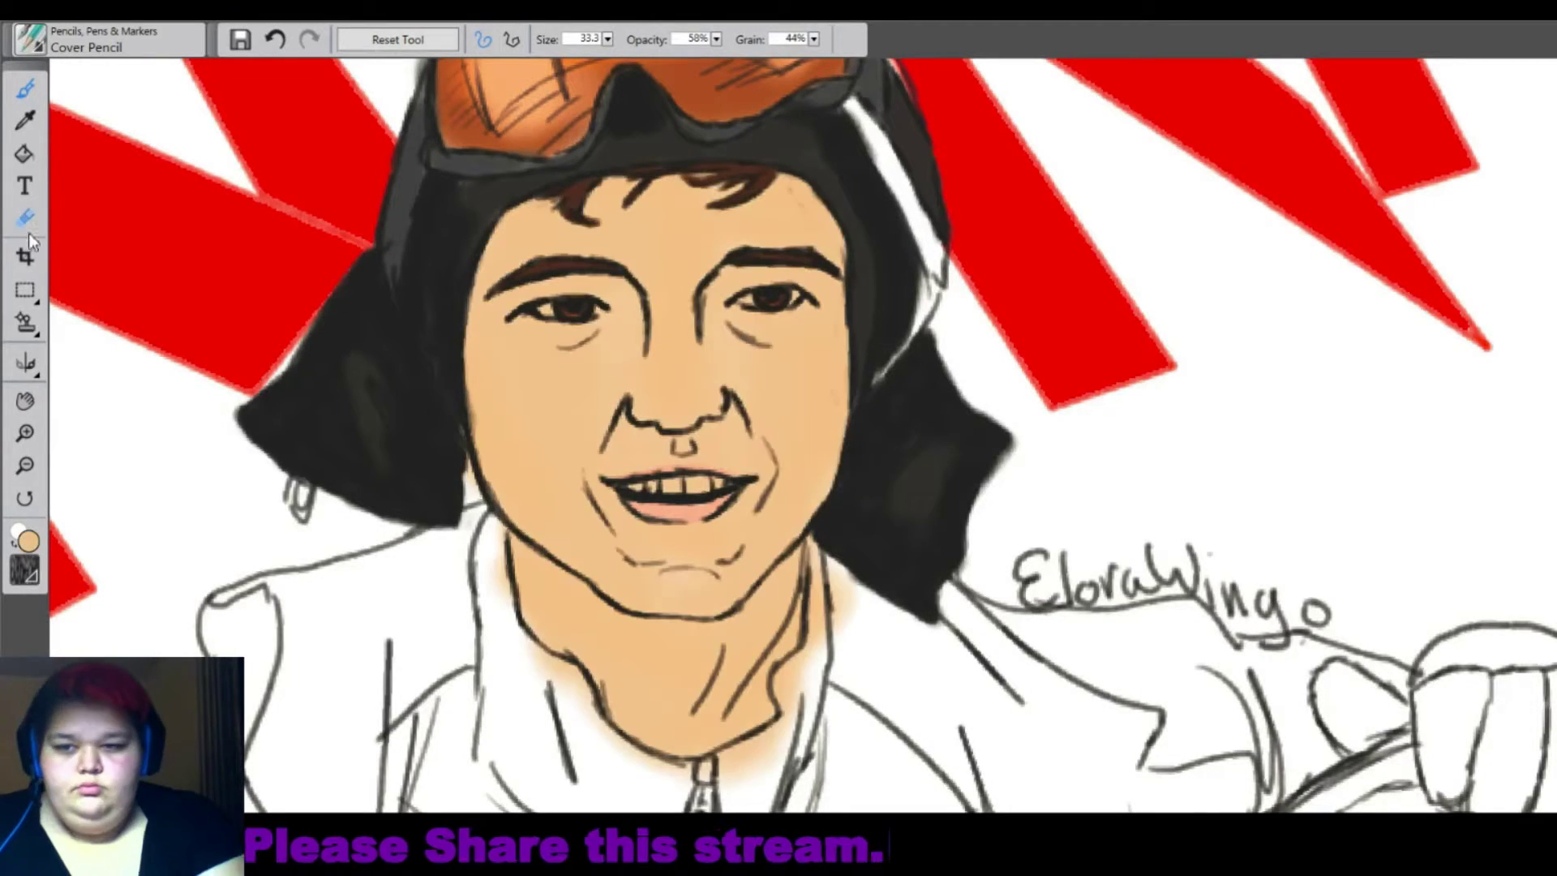
pyautogui.click(24, 217)
pyautogui.hotkey('ctrl', 'z')
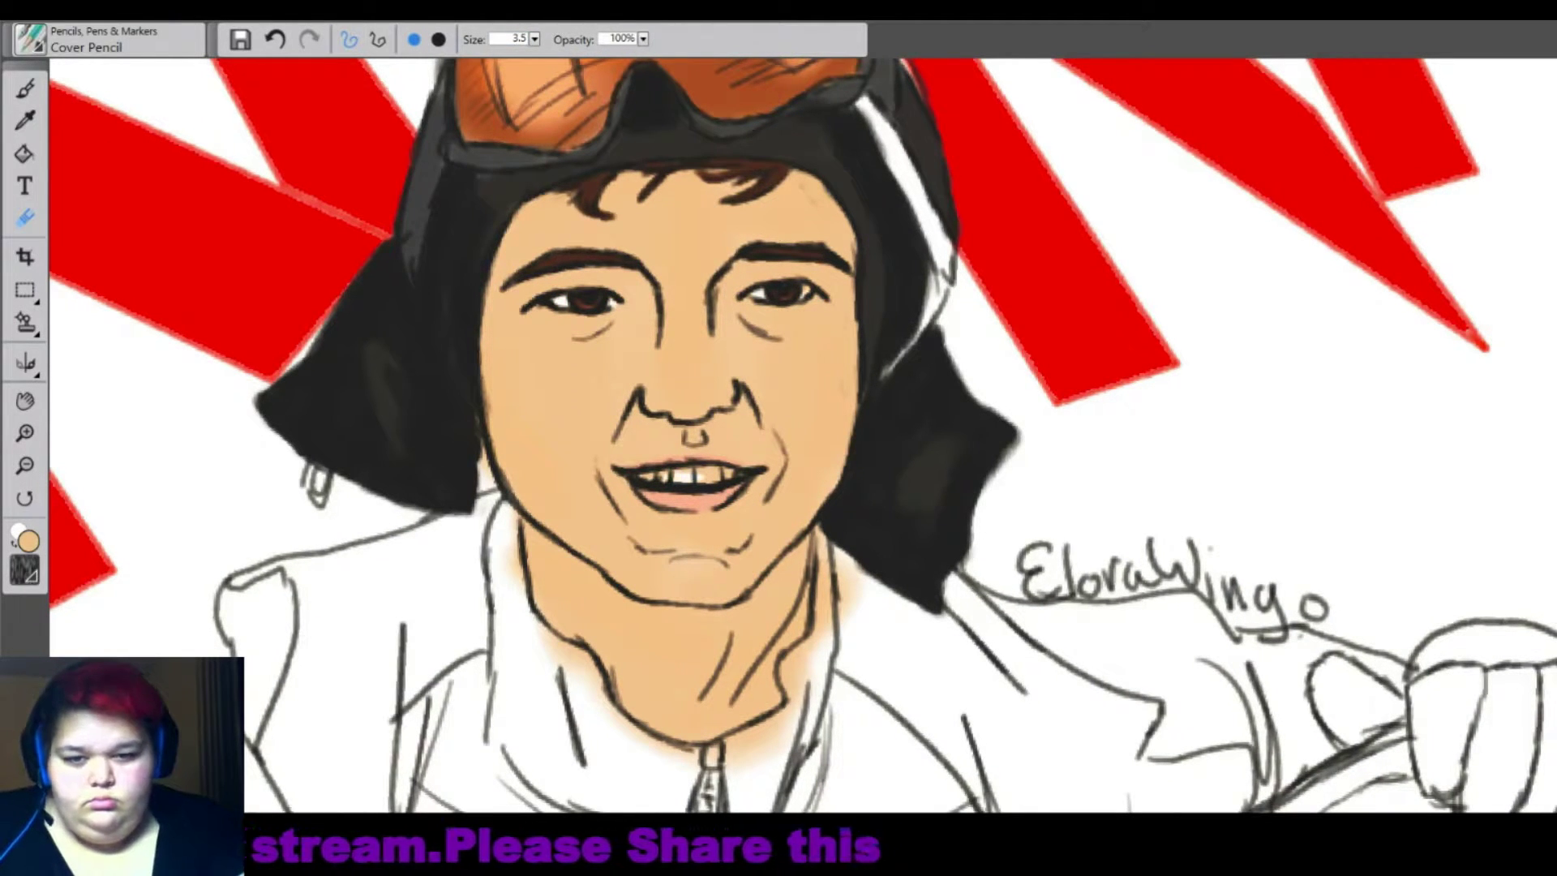
pyautogui.scroll(-1, 480, 322)
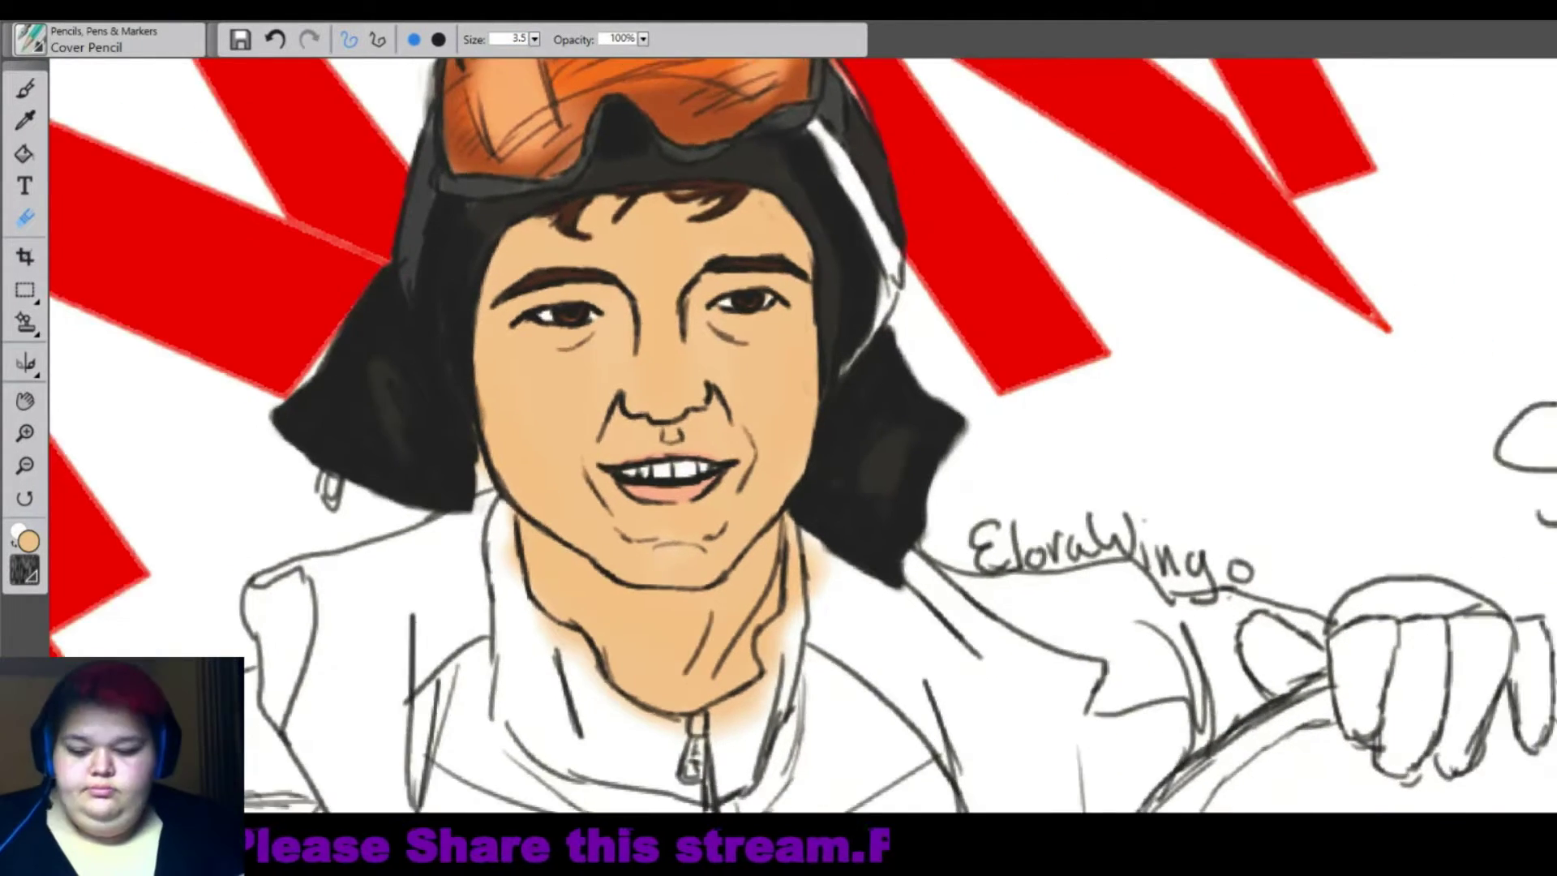
# Shade the right side of the neck and the forehead below the hair with a darker golden brown.
pyautogui.press('b')
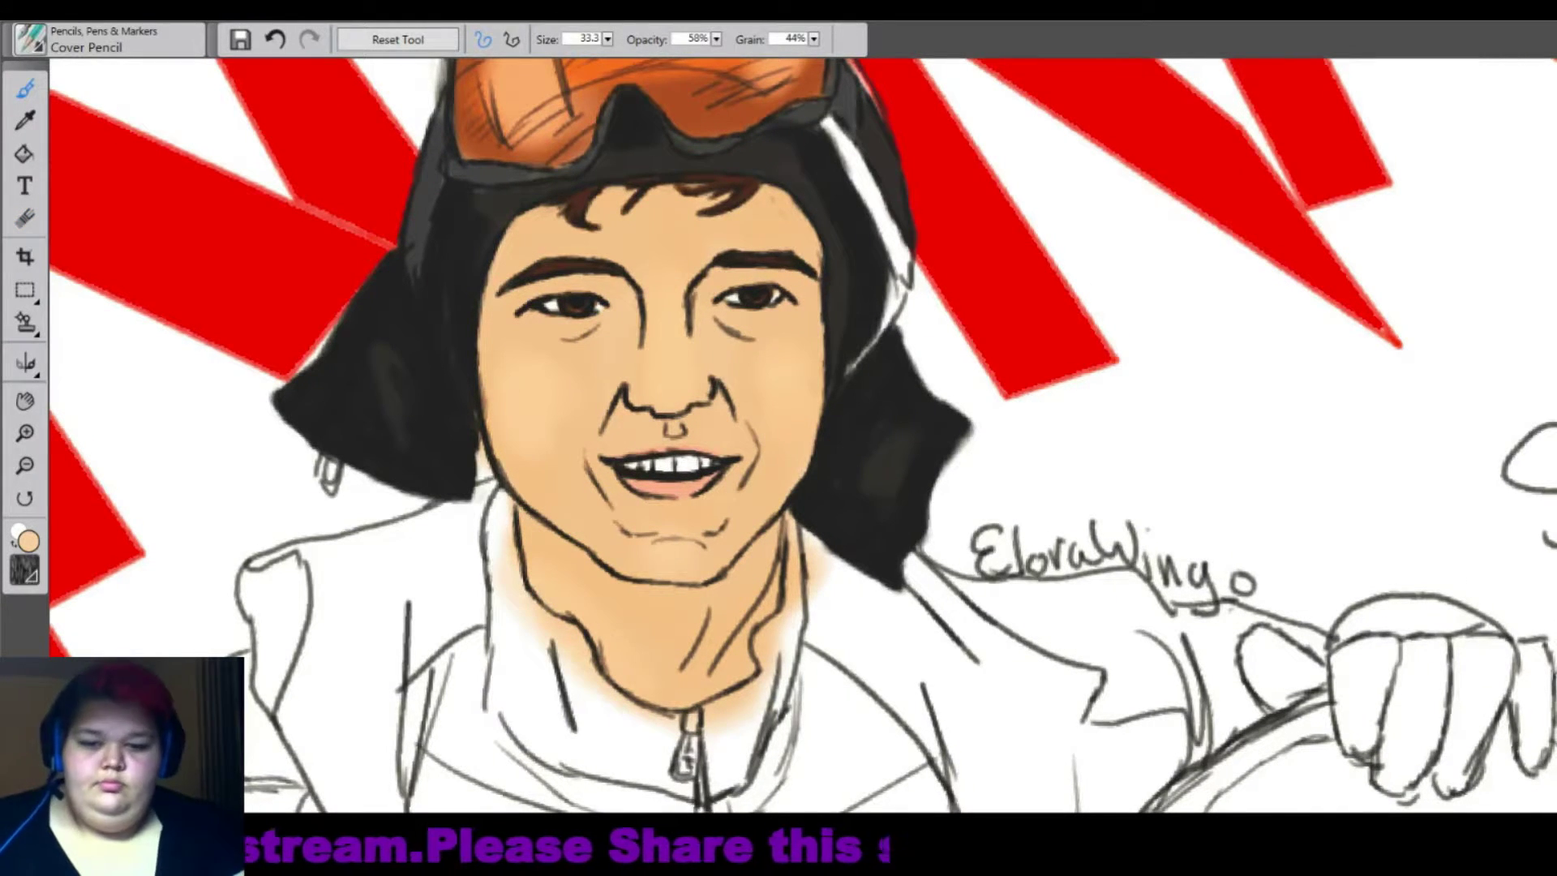
pyautogui.moveTo(790, 568); pyautogui.dragTo(758, 640)
pyautogui.moveTo(782, 535); pyautogui.dragTo(689, 690)
pyautogui.moveTo(640, 203); pyautogui.dragTo(697, 207)
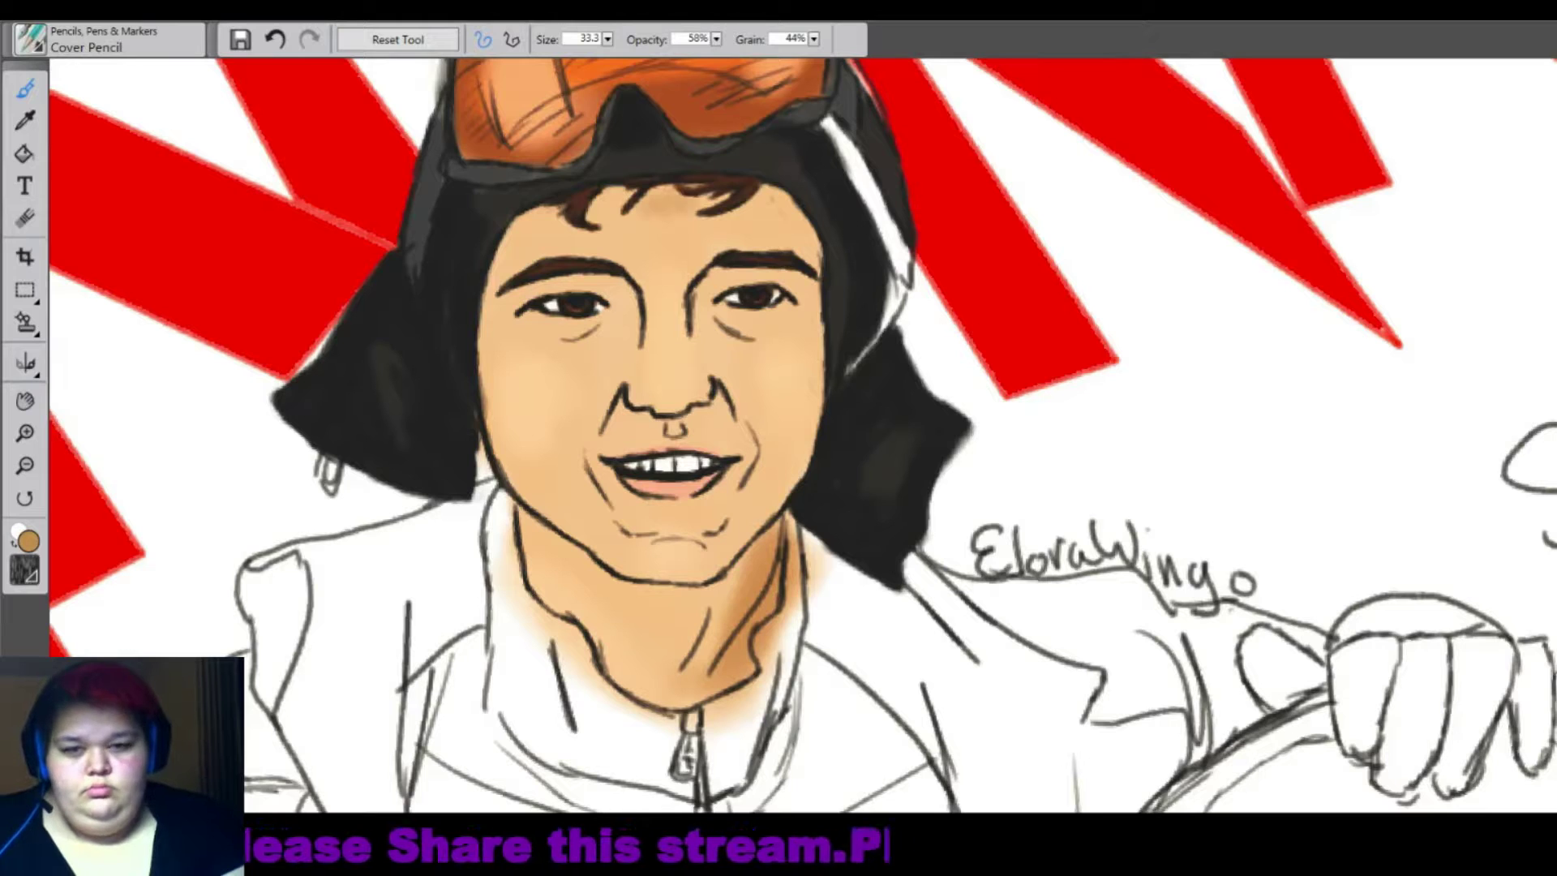
pyautogui.moveTo(592, 194); pyautogui.dragTo(803, 214)
pyautogui.moveTo(640, 206); pyautogui.dragTo(750, 251)
# Add golden brown shadows along both cheeks and temples, around the eyes, under the nose and on the chin.
pyautogui.moveTo(823, 328); pyautogui.dragTo(782, 475)
pyautogui.moveTo(487, 345); pyautogui.dragTo(527, 483)
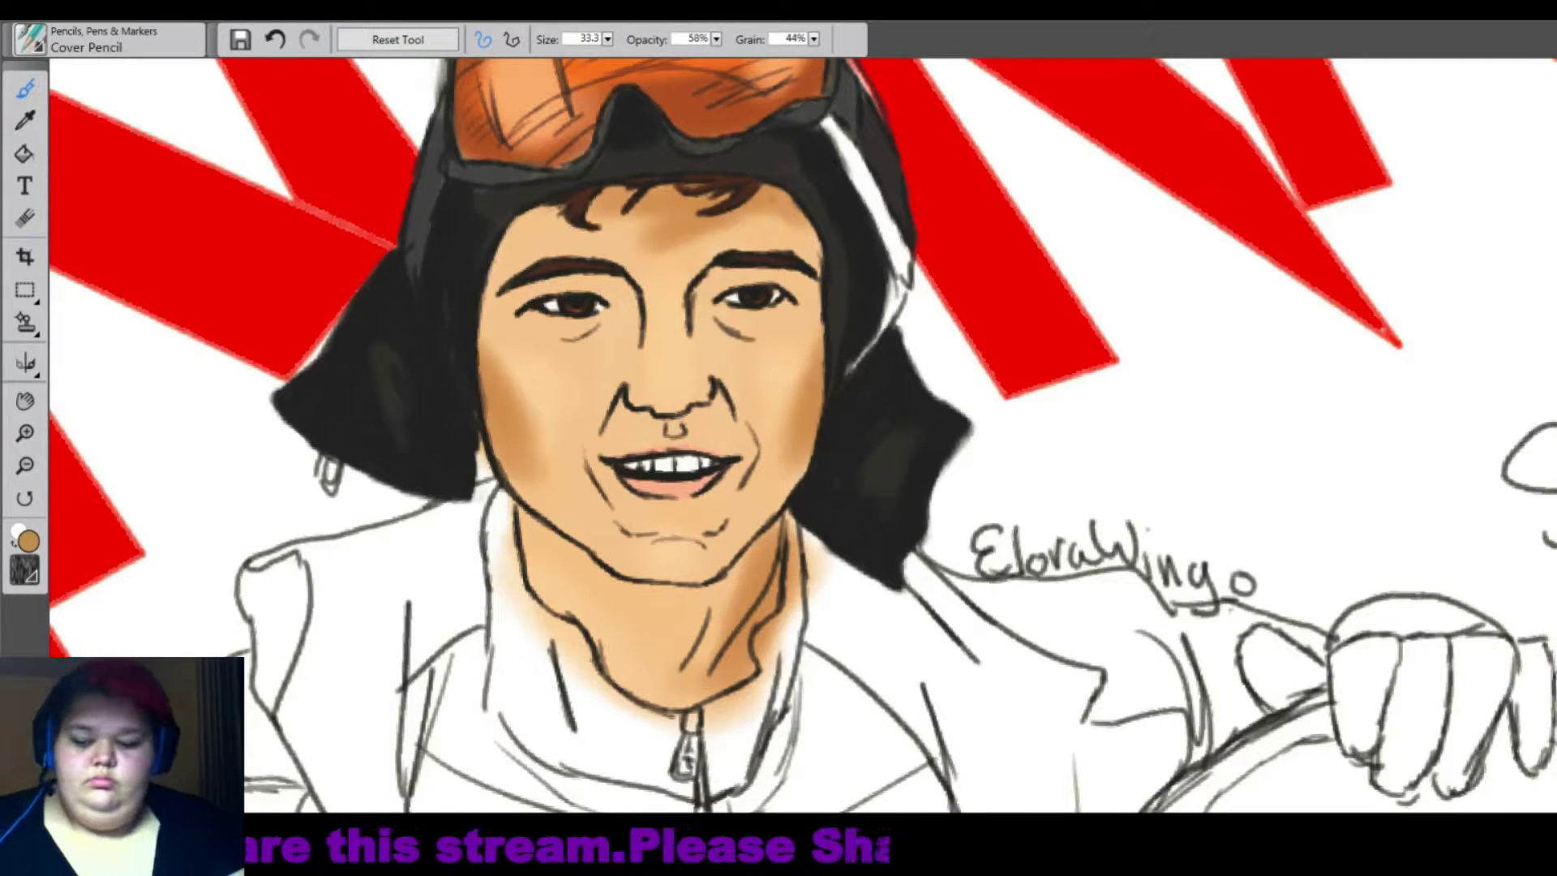
pyautogui.moveTo(559, 211)
pyautogui.mouseDown()
pyautogui.moveTo(486, 304)
pyautogui.moveTo(502, 369)
pyautogui.mouseUp()
pyautogui.moveTo(815, 215); pyautogui.dragTo(802, 279)
pyautogui.moveTo(697, 259); pyautogui.dragTo(774, 324)
pyautogui.moveTo(641, 260); pyautogui.dragTo(617, 361)
pyautogui.moveTo(632, 405)
pyautogui.mouseDown()
pyautogui.moveTo(725, 421)
pyautogui.moveTo(673, 438)
pyautogui.mouseUp()
pyautogui.moveTo(620, 486)
pyautogui.mouseDown()
pyautogui.moveTo(709, 527)
pyautogui.moveTo(754, 604)
pyautogui.mouseUp()
pyautogui.moveTo(600, 559); pyautogui.dragTo(701, 596)
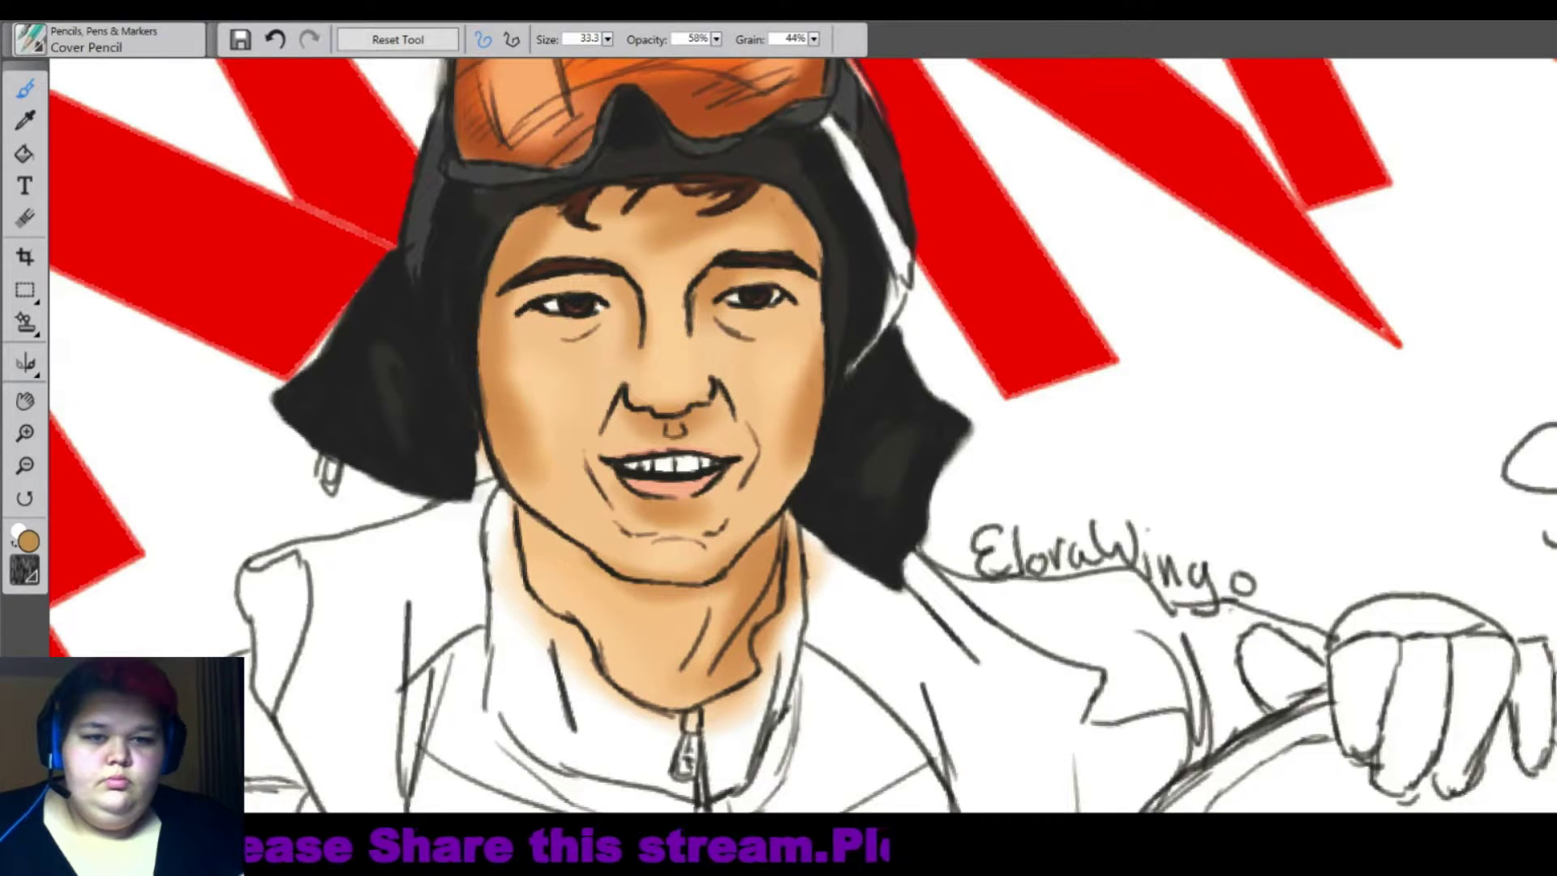
# Blend the skin shading on the face with the Pointed Stump at size 19.1, 55% opacity and 32% grain.
pyautogui.press('b')
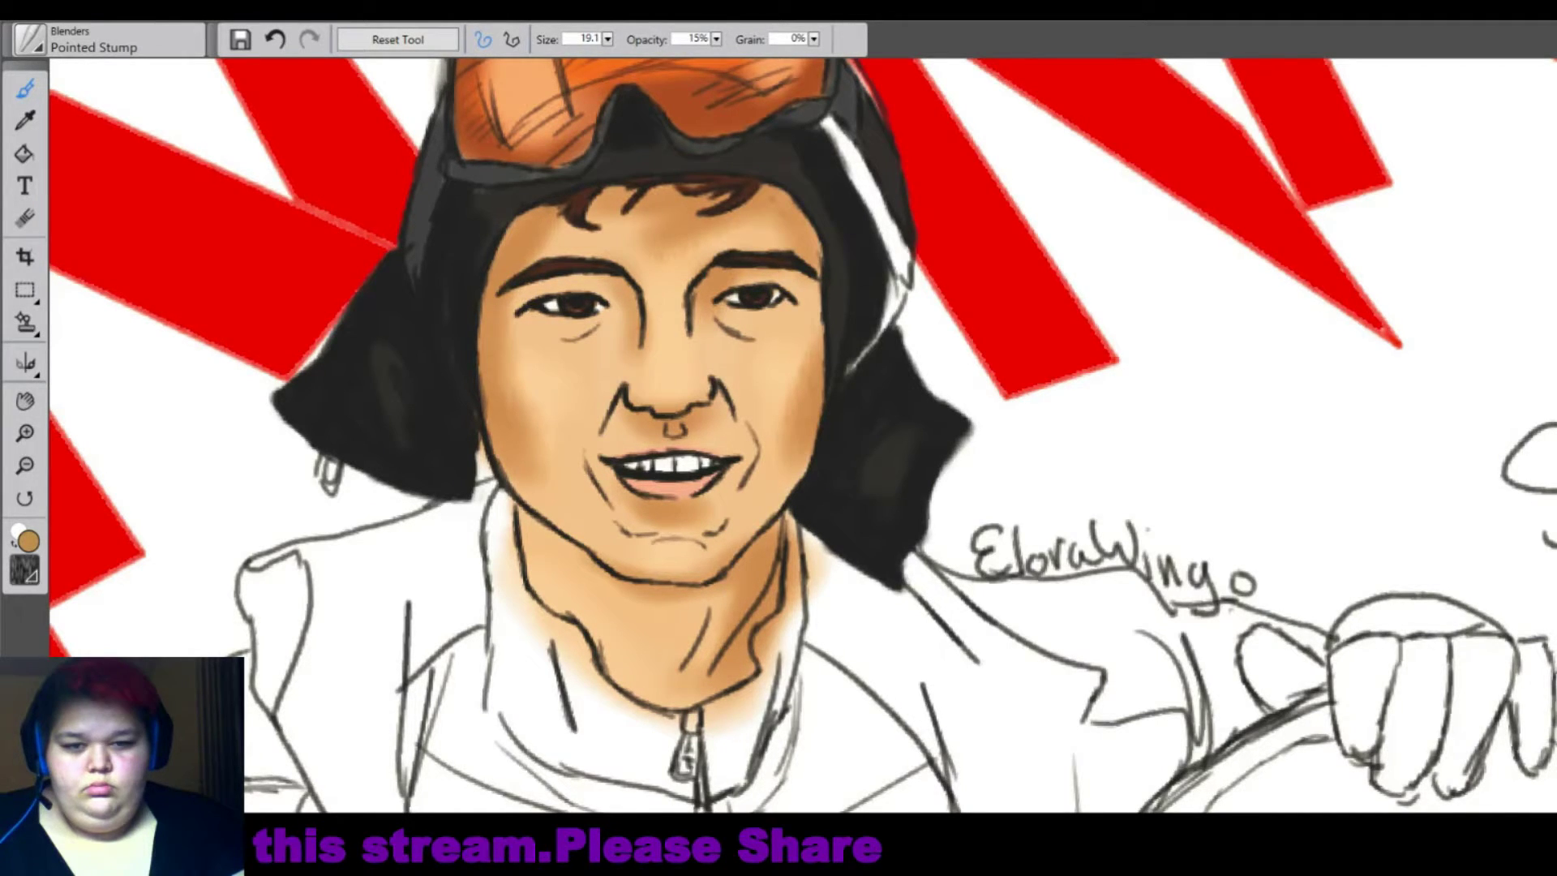
pyautogui.moveTo(629, 243); pyautogui.dragTo(728, 257)
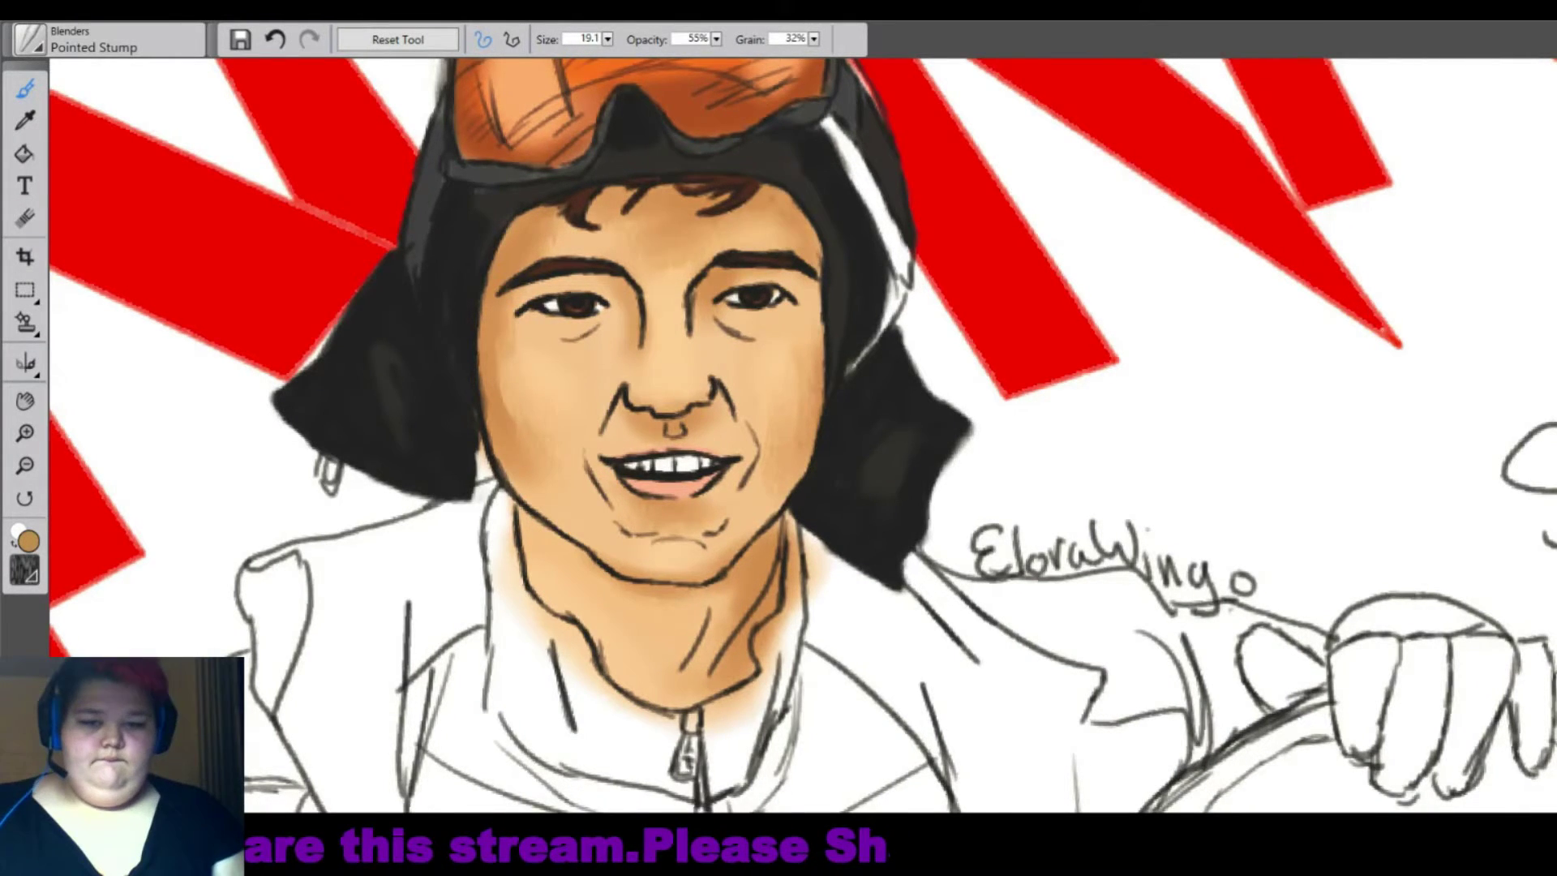
# Fill the outer jacket's collar and open front beside the snowboard with near-black using the Cover Pencil at size 33.3.
pyautogui.hotkey('ctrl', '-')
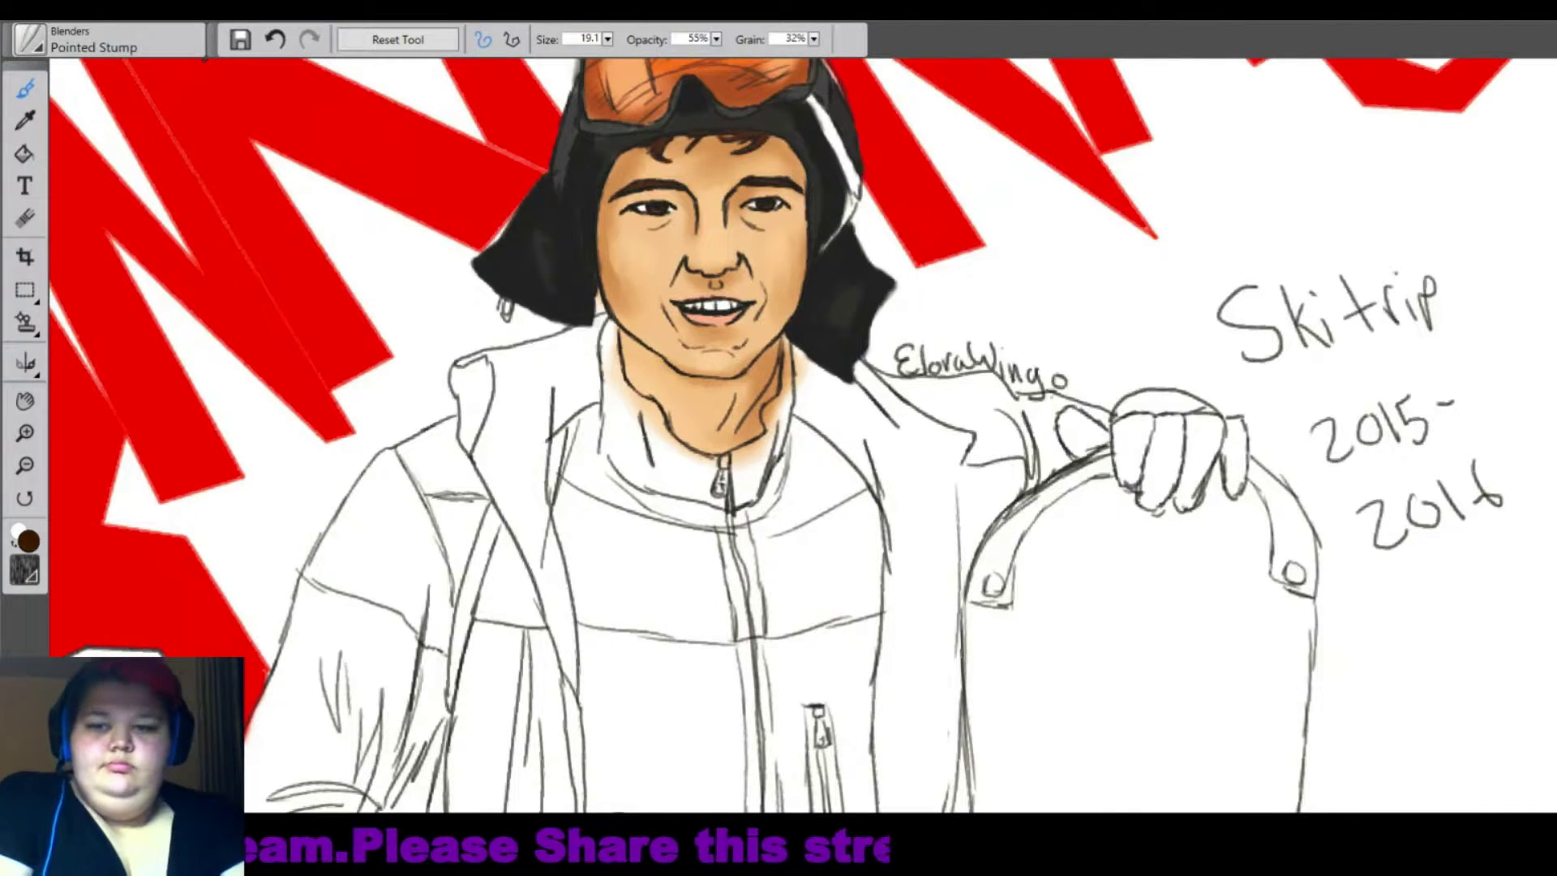
pyautogui.moveTo(819, 373); pyautogui.dragTo(898, 450)
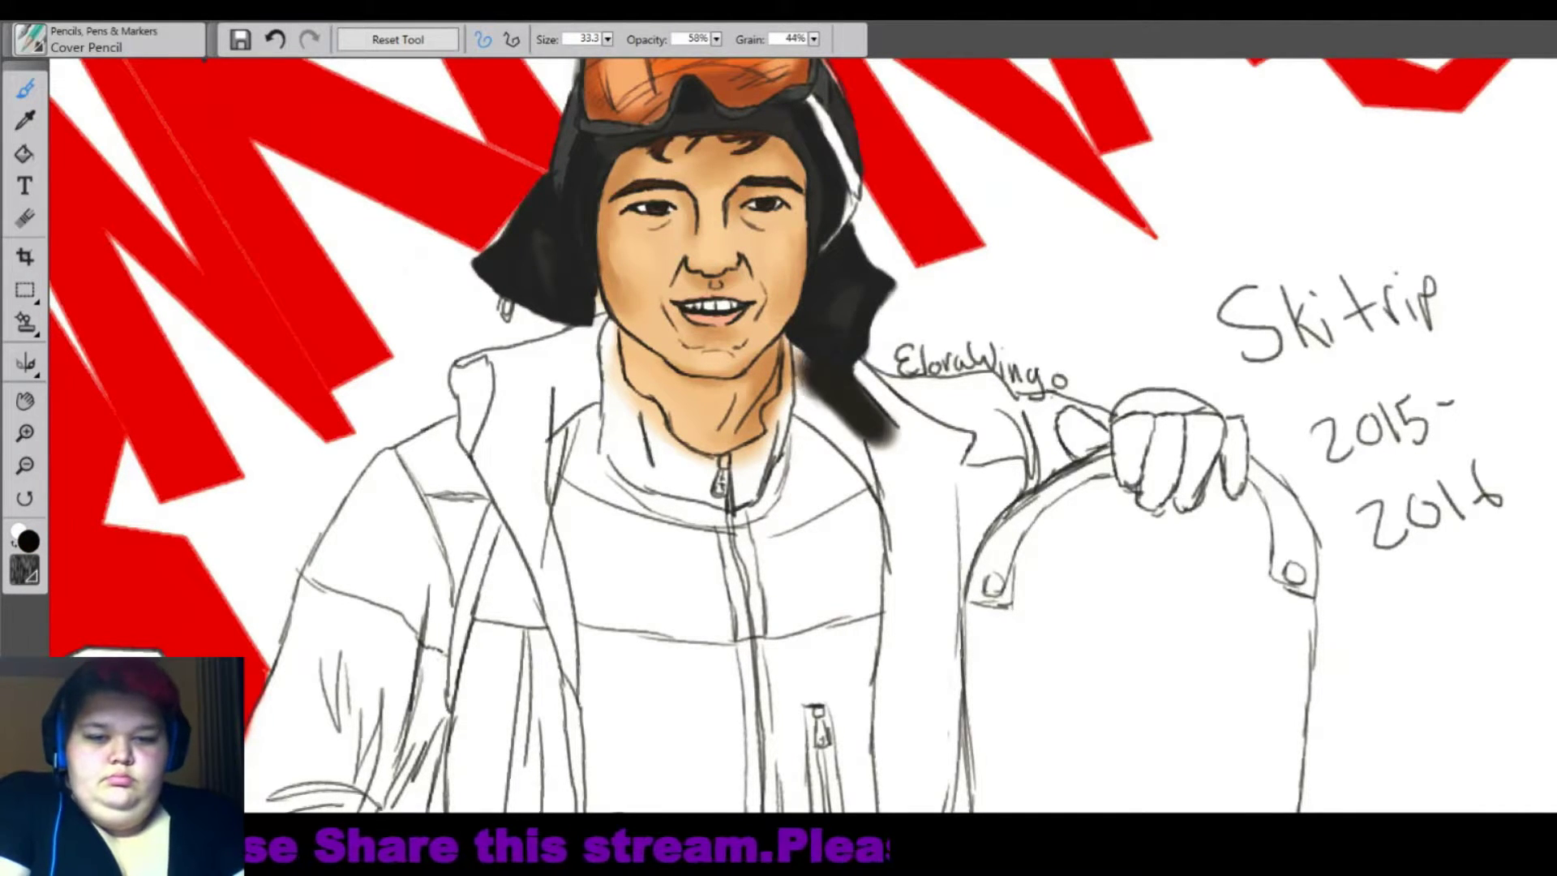
pyautogui.moveTo(790, 340)
pyautogui.mouseDown()
pyautogui.moveTo(847, 442)
pyautogui.moveTo(932, 527)
pyautogui.mouseUp()
pyautogui.moveTo(859, 365); pyautogui.dragTo(944, 486)
pyautogui.moveTo(916, 397); pyautogui.dragTo(981, 511)
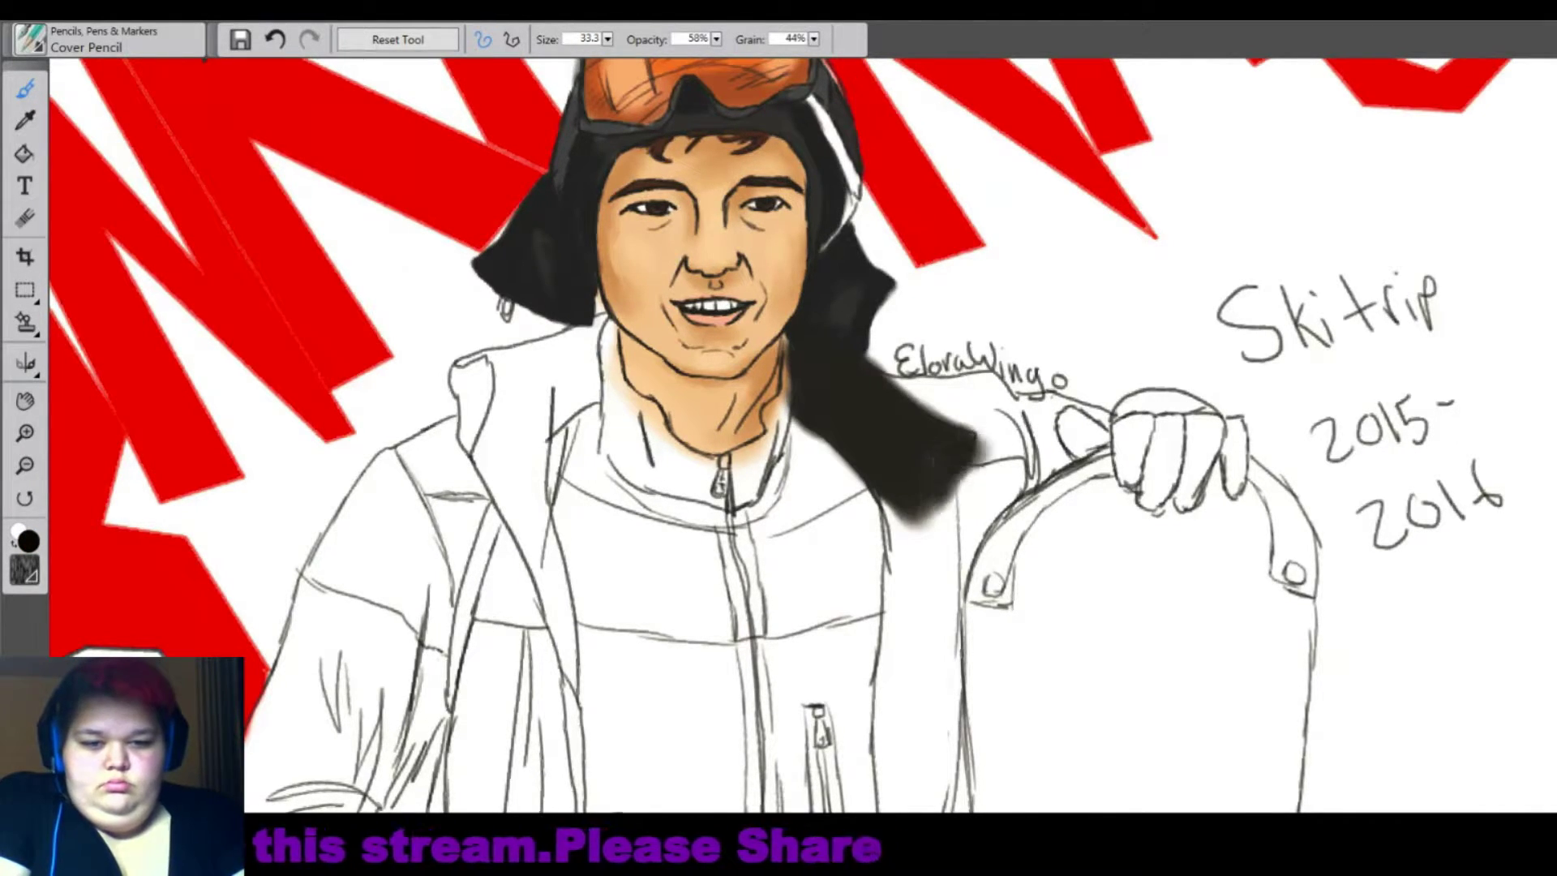
pyautogui.moveTo(867, 478); pyautogui.dragTo(883, 539)
pyautogui.hotkey('ctrl', '-')
pyautogui.moveTo(900, 323)
pyautogui.mouseDown()
pyautogui.moveTo(837, 389)
pyautogui.moveTo(803, 527)
pyautogui.mouseUp()
pyautogui.moveTo(835, 381); pyautogui.dragTo(818, 681)
pyautogui.moveTo(835, 552); pyautogui.dragTo(818, 770)
pyautogui.moveTo(859, 479); pyautogui.dragTo(839, 729)
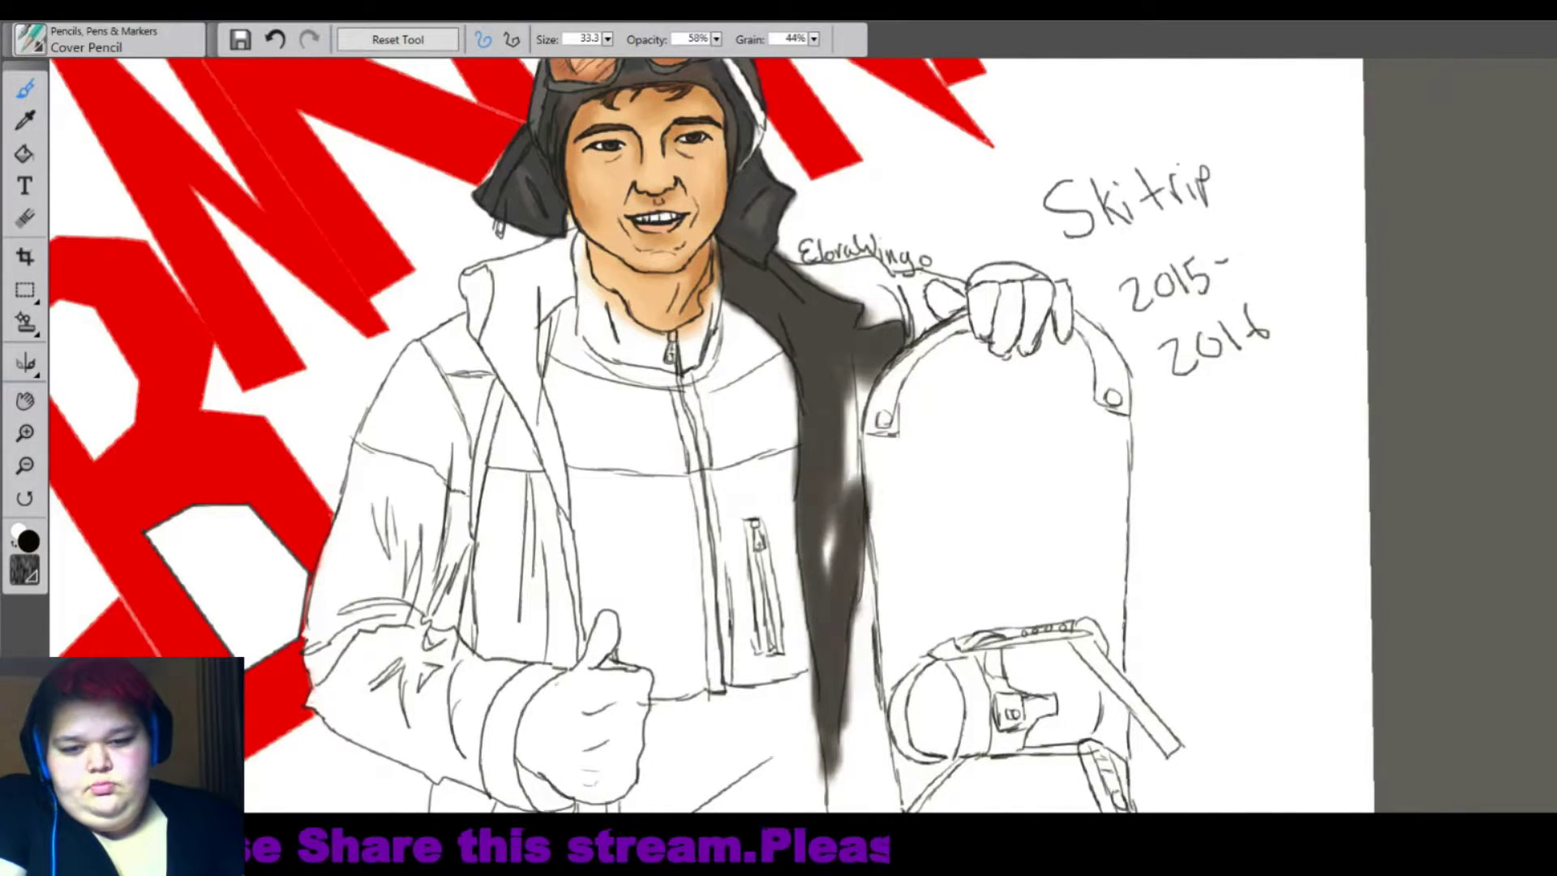
pyautogui.moveTo(871, 365); pyautogui.dragTo(830, 575)
# Fill the outer jacket's collar and lapel on the thumbs-up arm's side with the same near-black.
pyautogui.moveTo(559, 269); pyautogui.dragTo(567, 296)
pyautogui.moveTo(572, 231)
pyautogui.mouseDown()
pyautogui.moveTo(551, 305)
pyautogui.moveTo(462, 340)
pyautogui.moveTo(567, 518)
pyautogui.mouseUp()
pyautogui.moveTo(535, 276)
pyautogui.mouseDown()
pyautogui.moveTo(543, 446)
pyautogui.moveTo(511, 438)
pyautogui.moveTo(572, 527)
pyautogui.mouseUp()
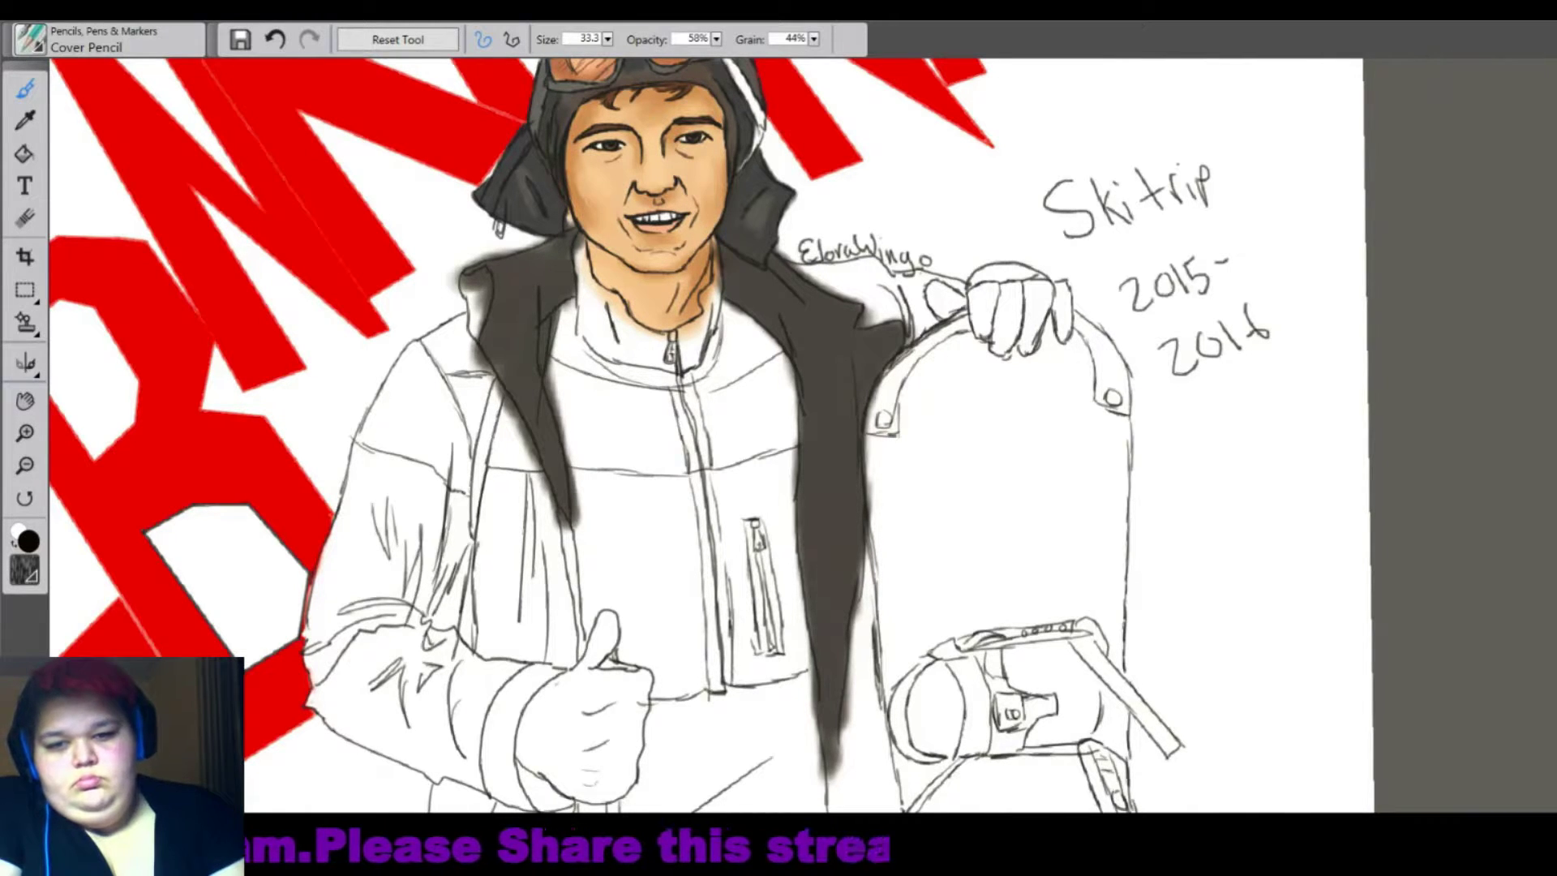
# Erase the dark overflow around the collar tip and lapel on the thumbs-up arm's side at size 5.6.
pyautogui.press('b')
pyautogui.moveTo(497, 365); pyautogui.dragTo(478, 397)
pyautogui.press(']')
pyautogui.scroll(3, 219, 139)
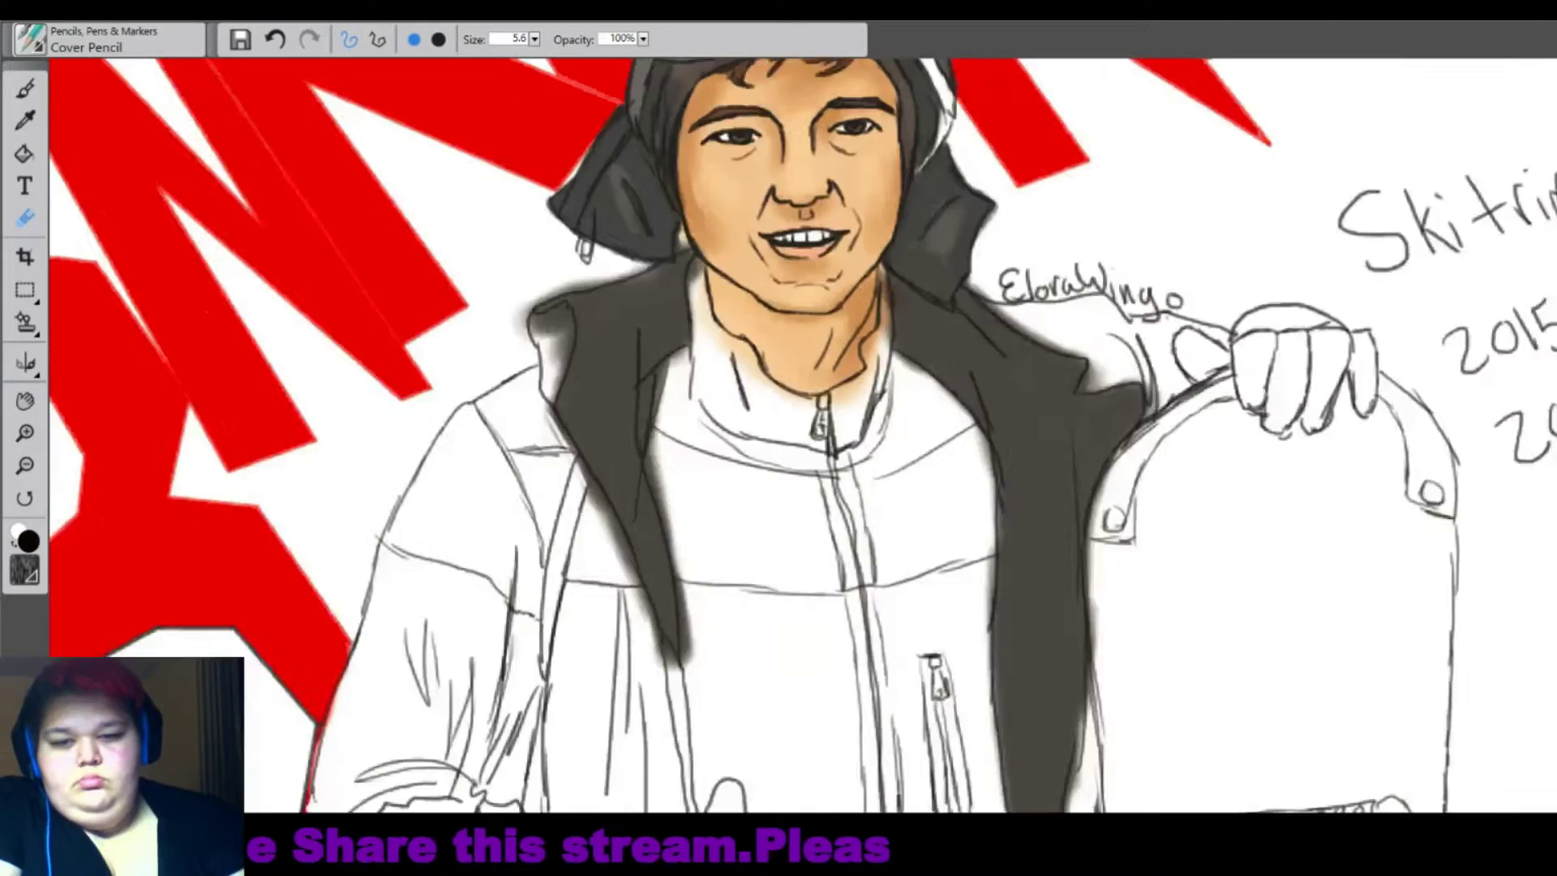
pyautogui.moveTo(784, 300); pyautogui.dragTo(778, 402)
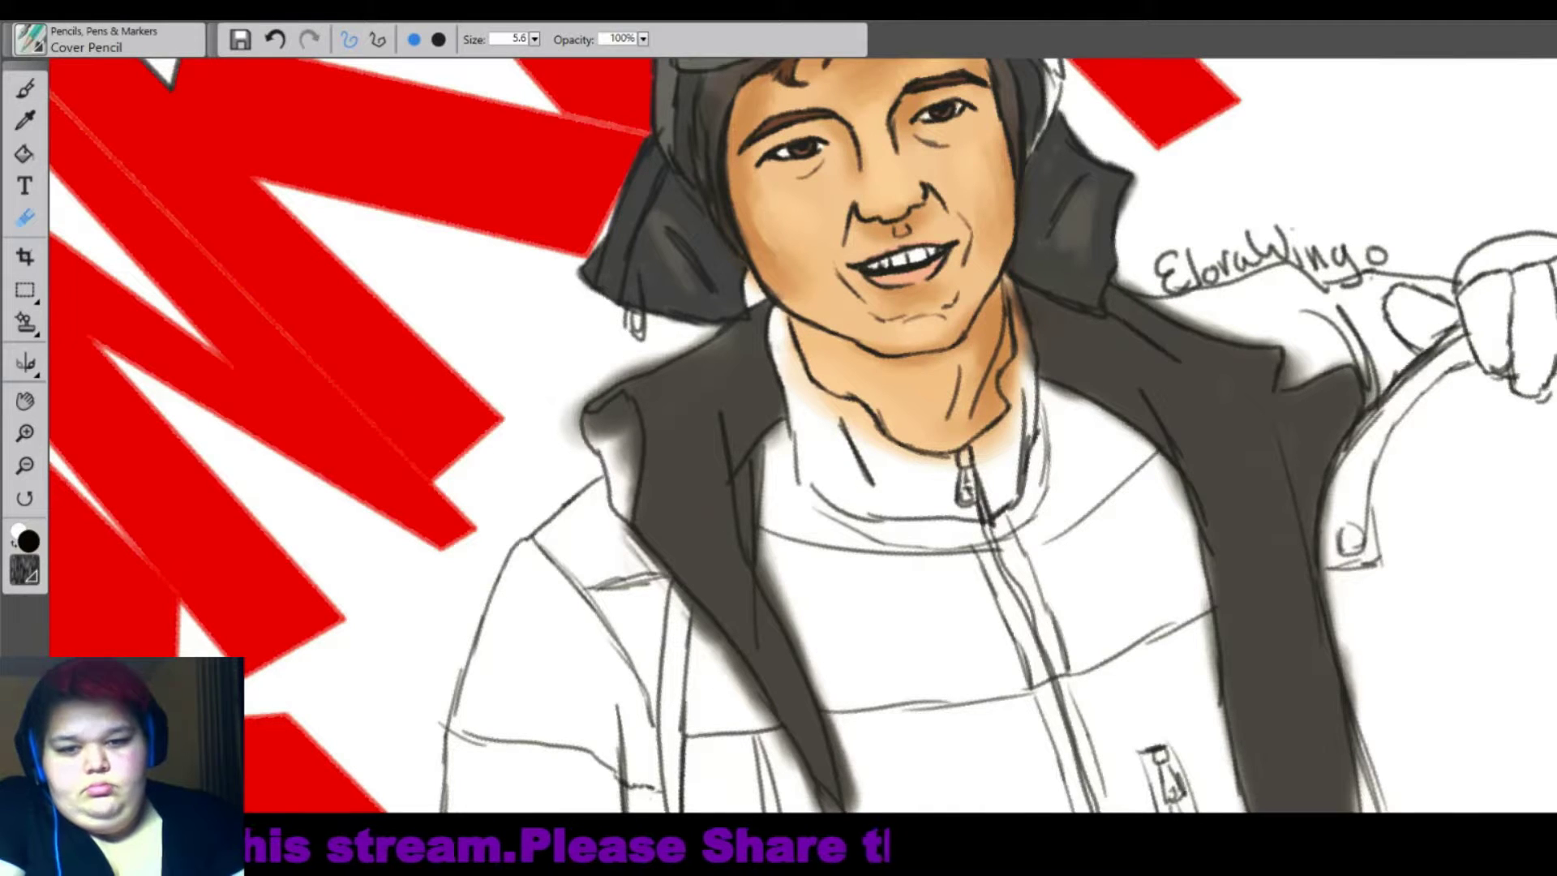
pyautogui.moveTo(571, 434)
pyautogui.mouseDown()
pyautogui.moveTo(596, 389)
pyautogui.moveTo(705, 329)
pyautogui.mouseUp()
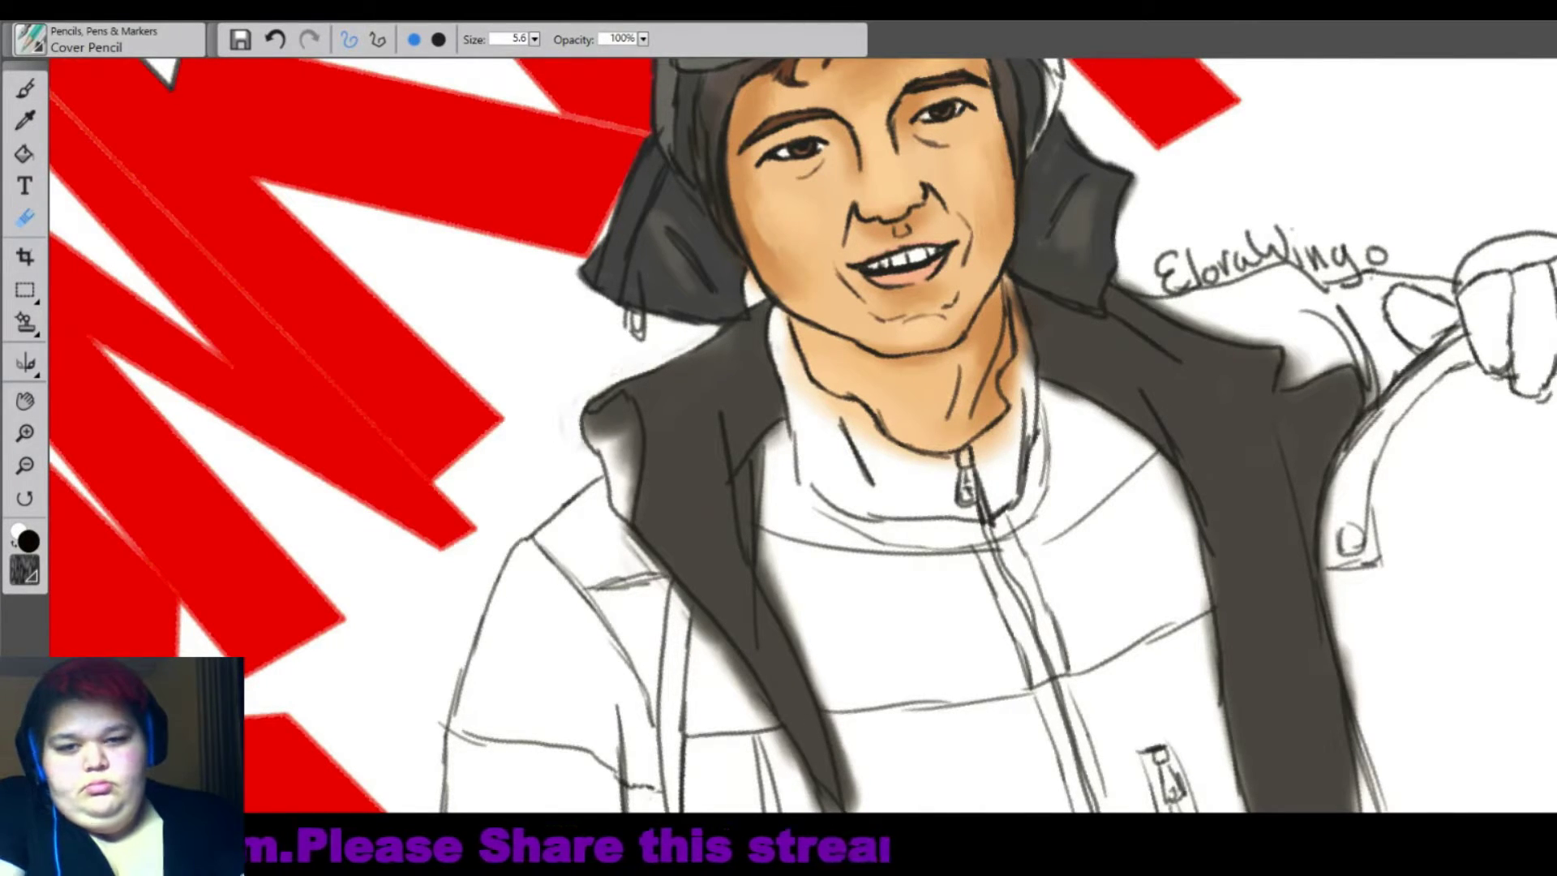
pyautogui.scroll(-3, 803, 434)
pyautogui.moveTo(712, 243)
pyautogui.mouseDown()
pyautogui.moveTo(715, 316)
pyautogui.moveTo(693, 382)
pyautogui.moveTo(701, 259)
pyautogui.moveTo(685, 304)
pyautogui.moveTo(673, 263)
pyautogui.mouseUp()
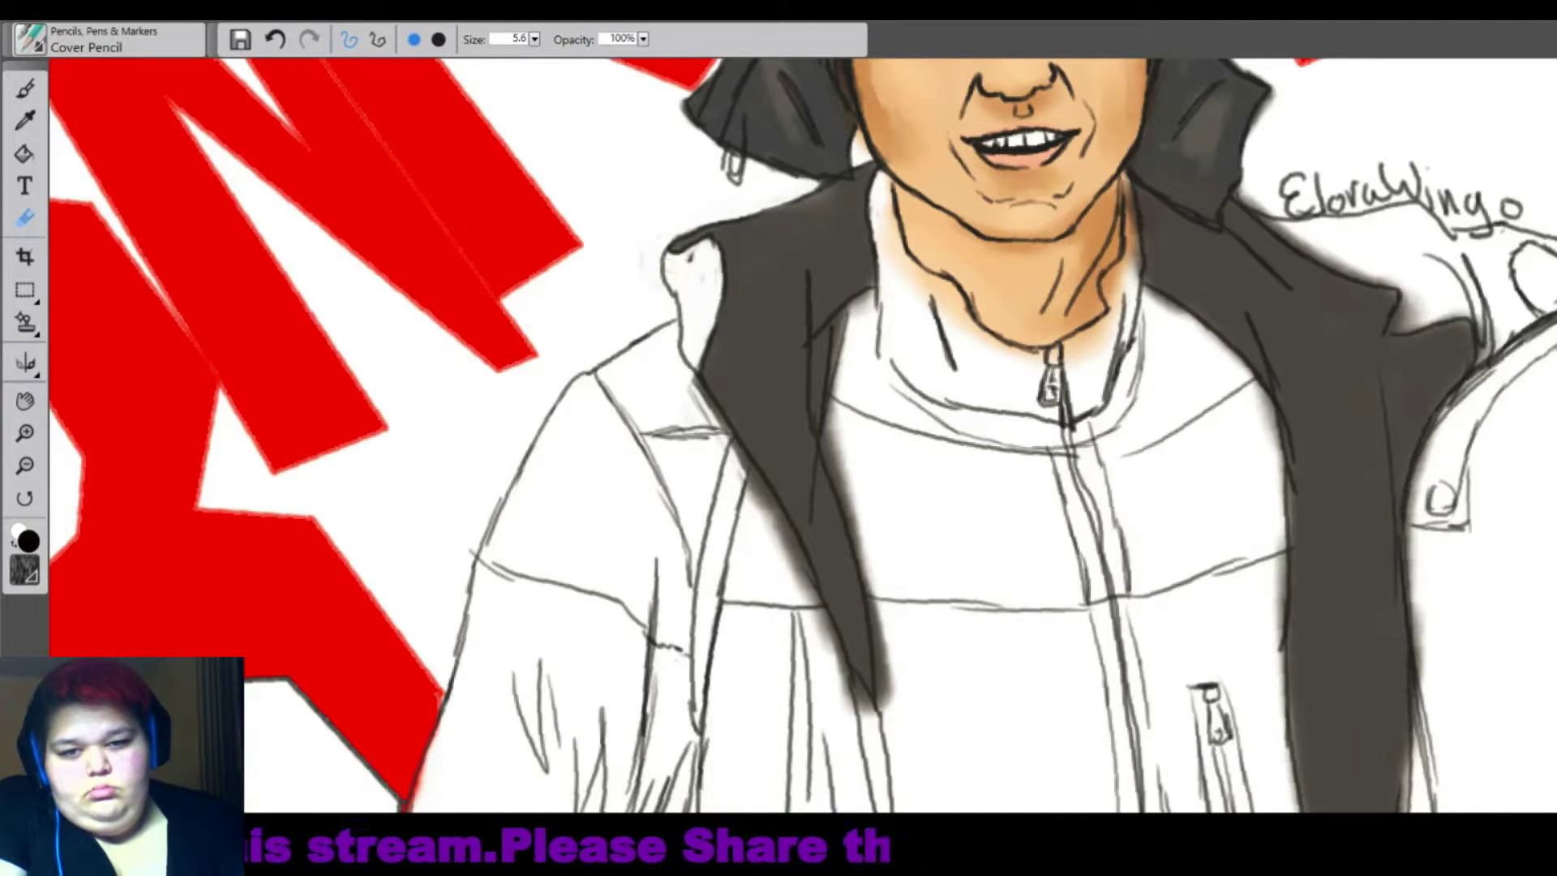
pyautogui.scroll(2, 802, 434)
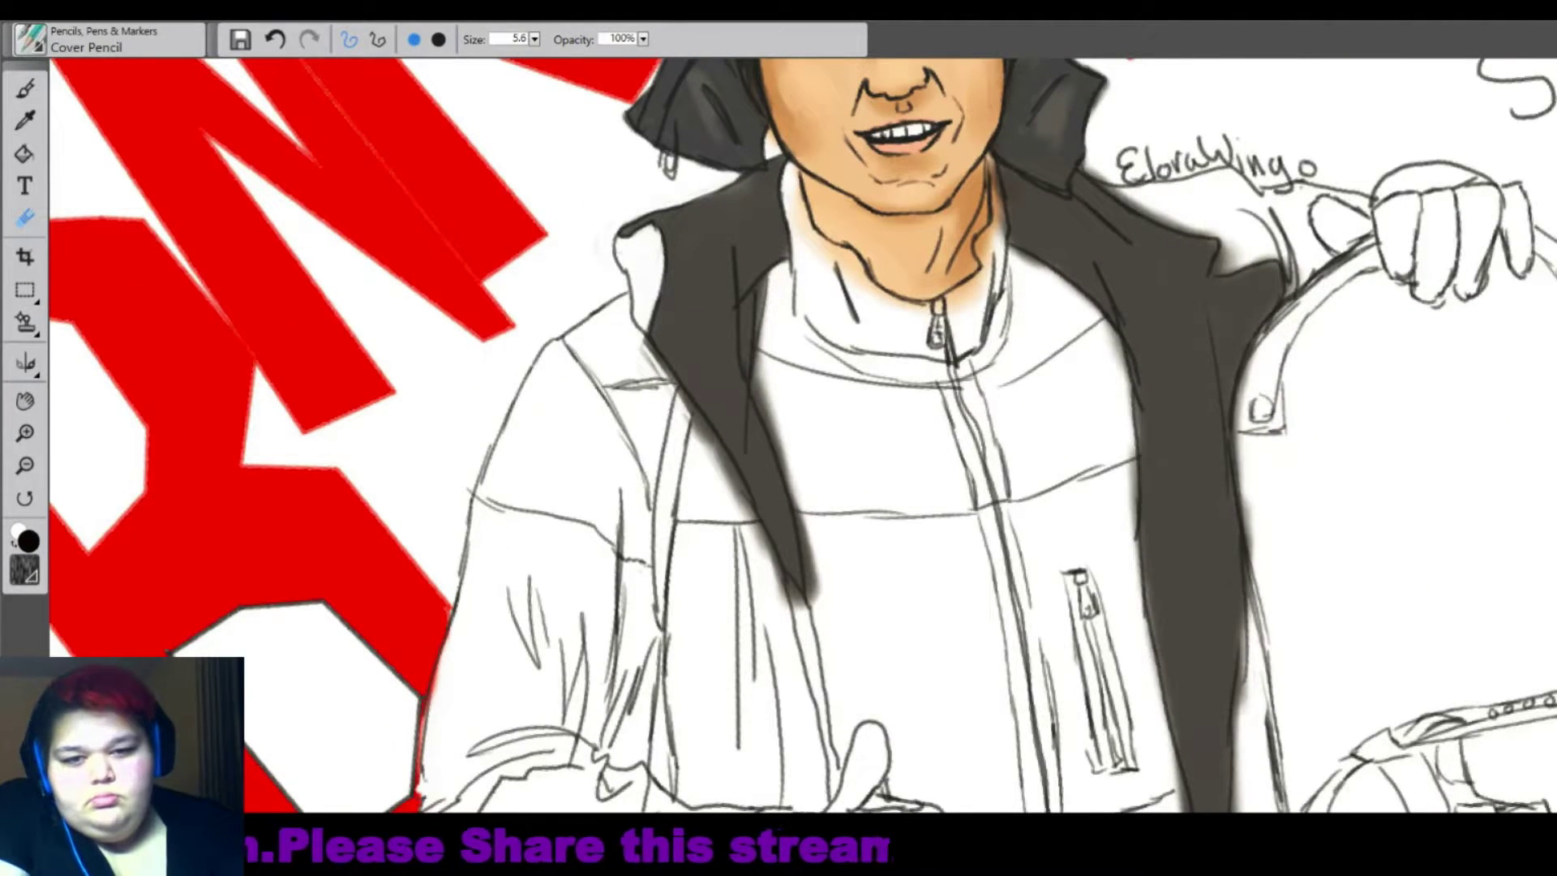
pyautogui.moveTo(758, 356)
pyautogui.mouseDown()
pyautogui.moveTo(811, 600)
pyautogui.moveTo(783, 462)
pyautogui.mouseUp()
pyautogui.moveTo(648, 341); pyautogui.dragTo(742, 523)
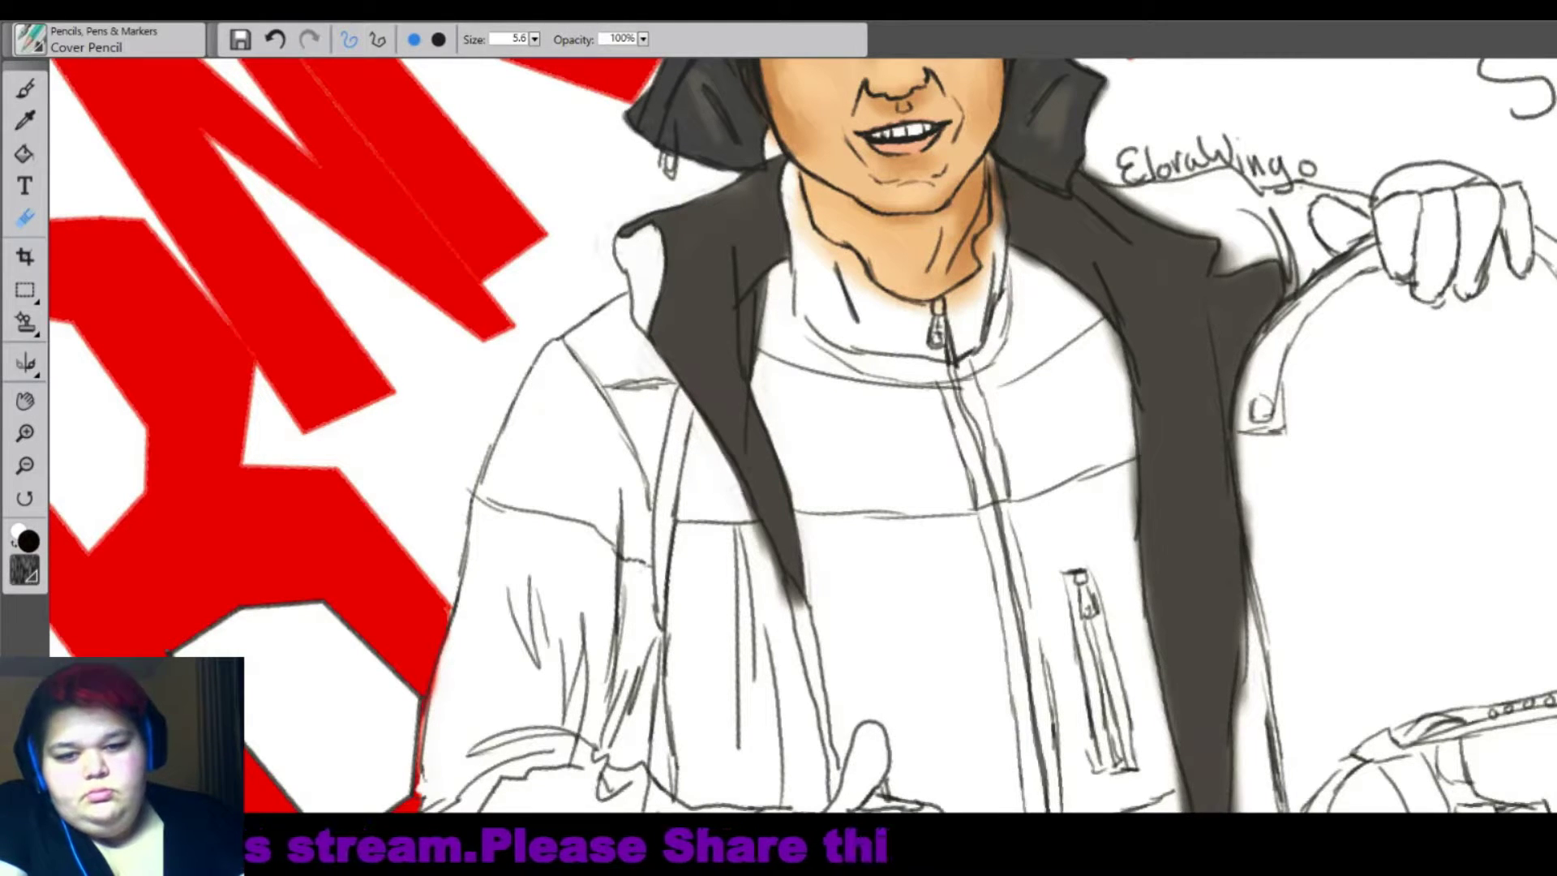
# Erase the dark overflow along the thumbs-up side lapel and around the collar beside the snowboard at size 5.6.
pyautogui.moveTo(709, 429); pyautogui.dragTo(801, 612)
pyautogui.scroll(3, 801, 612)
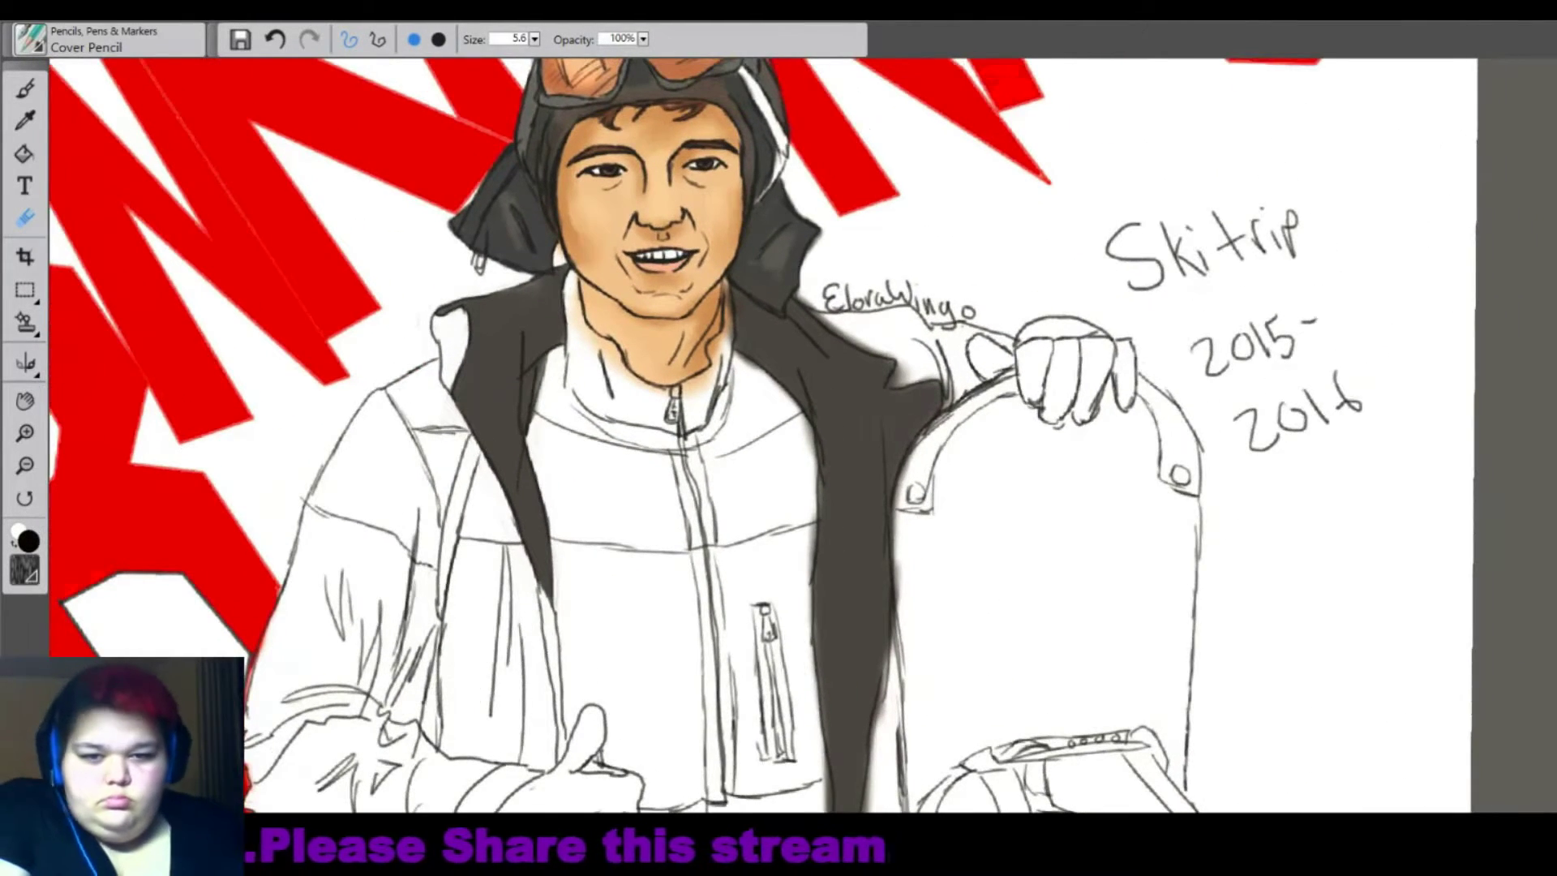
pyautogui.moveTo(803, 304); pyautogui.dragTo(892, 357)
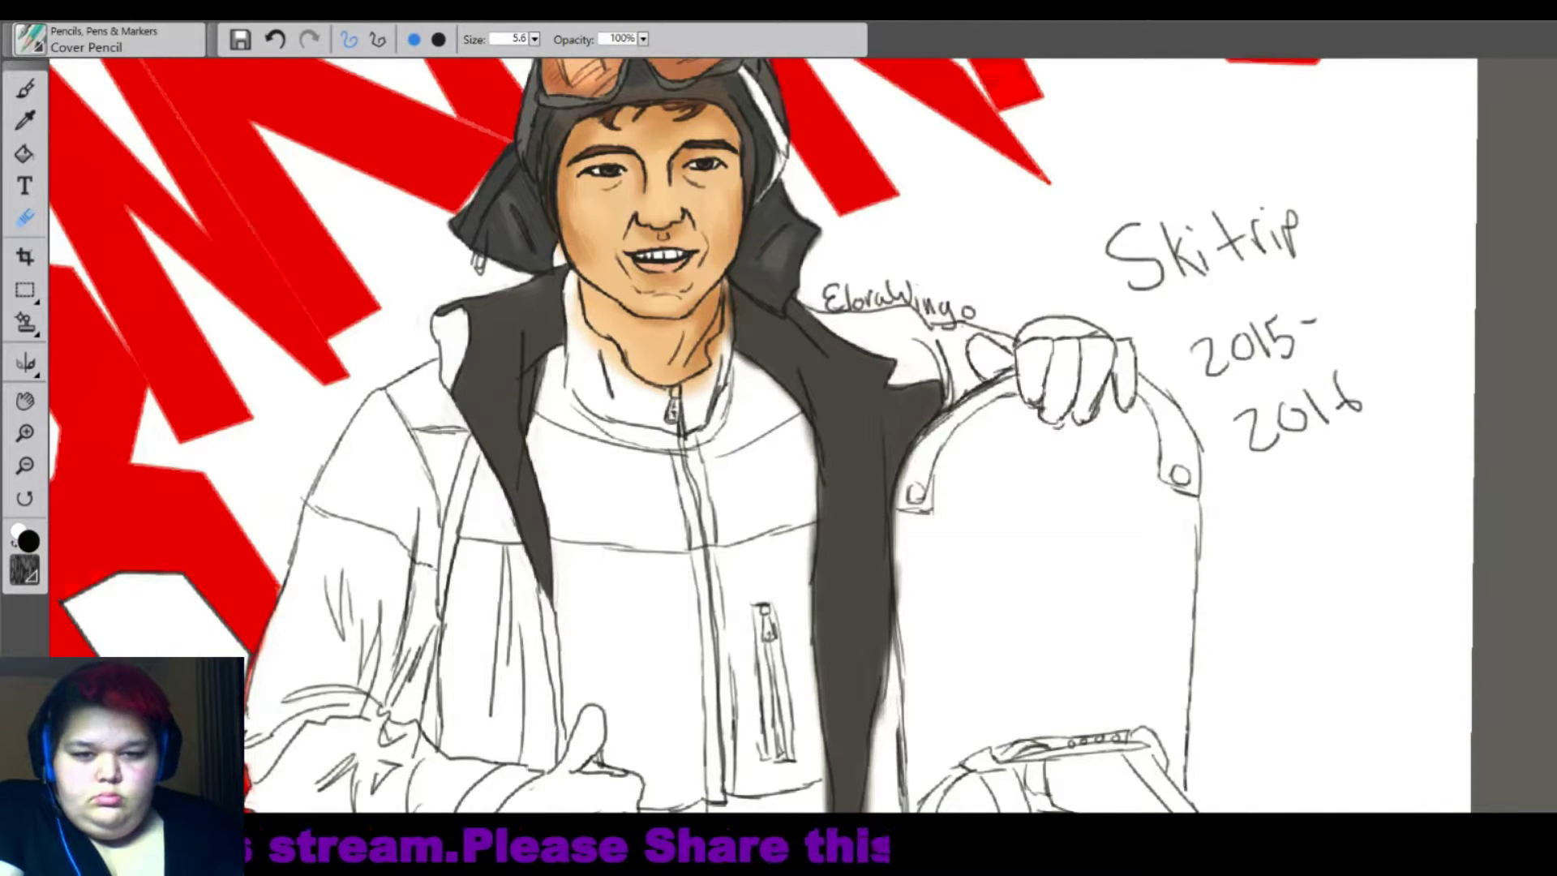
pyautogui.moveTo(912, 450); pyautogui.dragTo(891, 525)
# Erase the dark overflow along the snowboard-side lapel and sharpen its lower tip at size 5.6.
pyautogui.scroll(-5, 762, 438)
pyautogui.moveTo(851, 109); pyautogui.dragTo(853, 256)
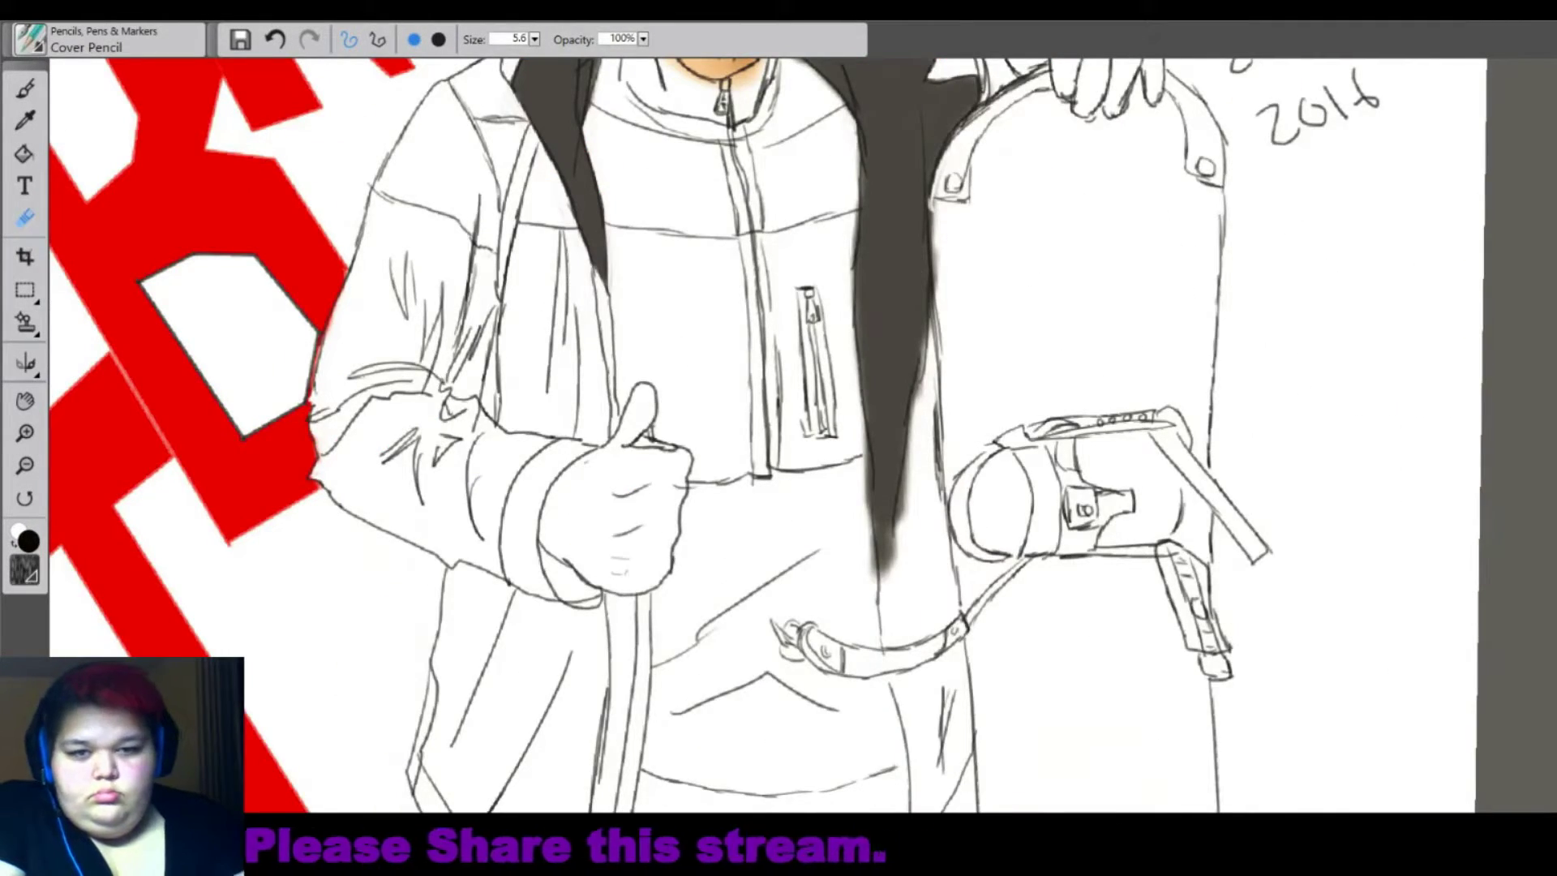
pyautogui.moveTo(871, 507); pyautogui.dragTo(874, 580)
pyautogui.moveTo(908, 466); pyautogui.dragTo(888, 577)
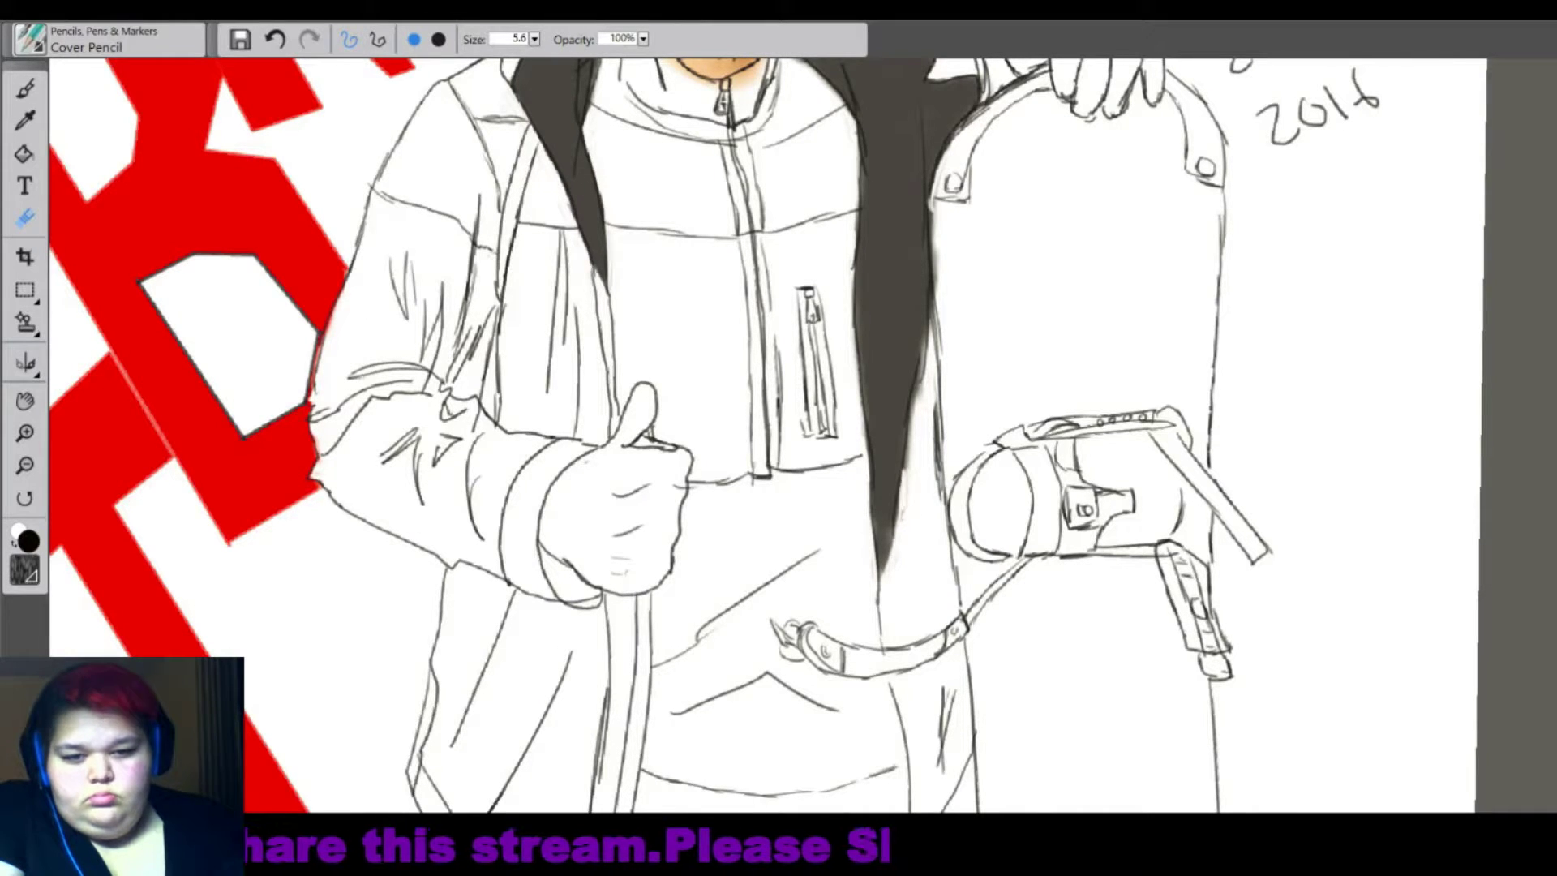
pyautogui.moveTo(934, 304); pyautogui.dragTo(932, 194)
pyautogui.hotkey('ctrl', '0')
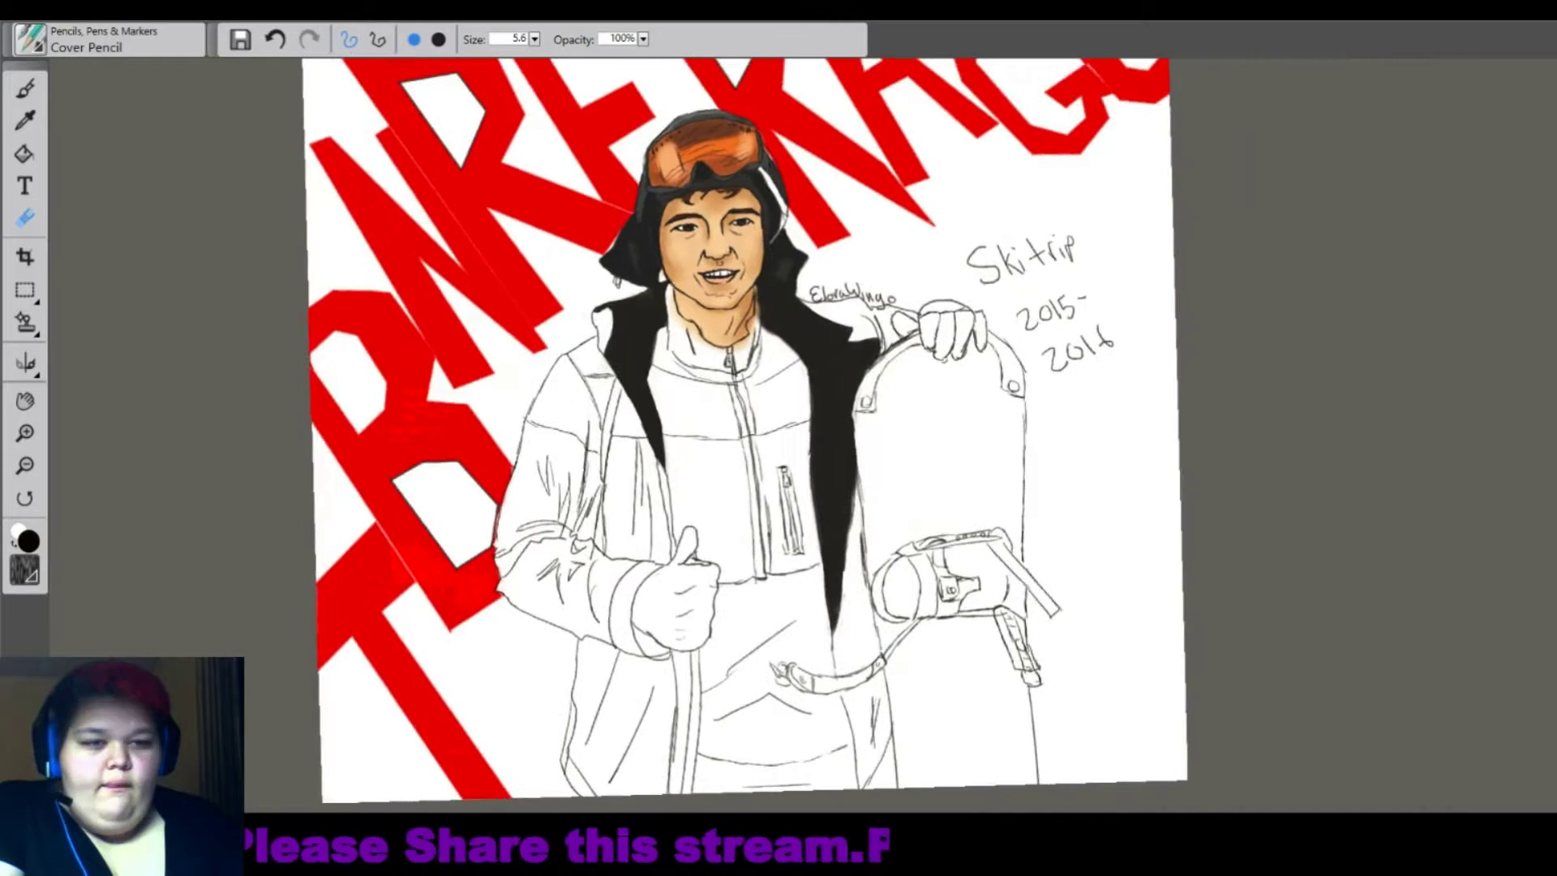
# Fill the glove resting on the snowboard with dark grey using the Cover Pencil at size 33.3, 58% opacity and 44% grain.
pyautogui.click(25, 88)
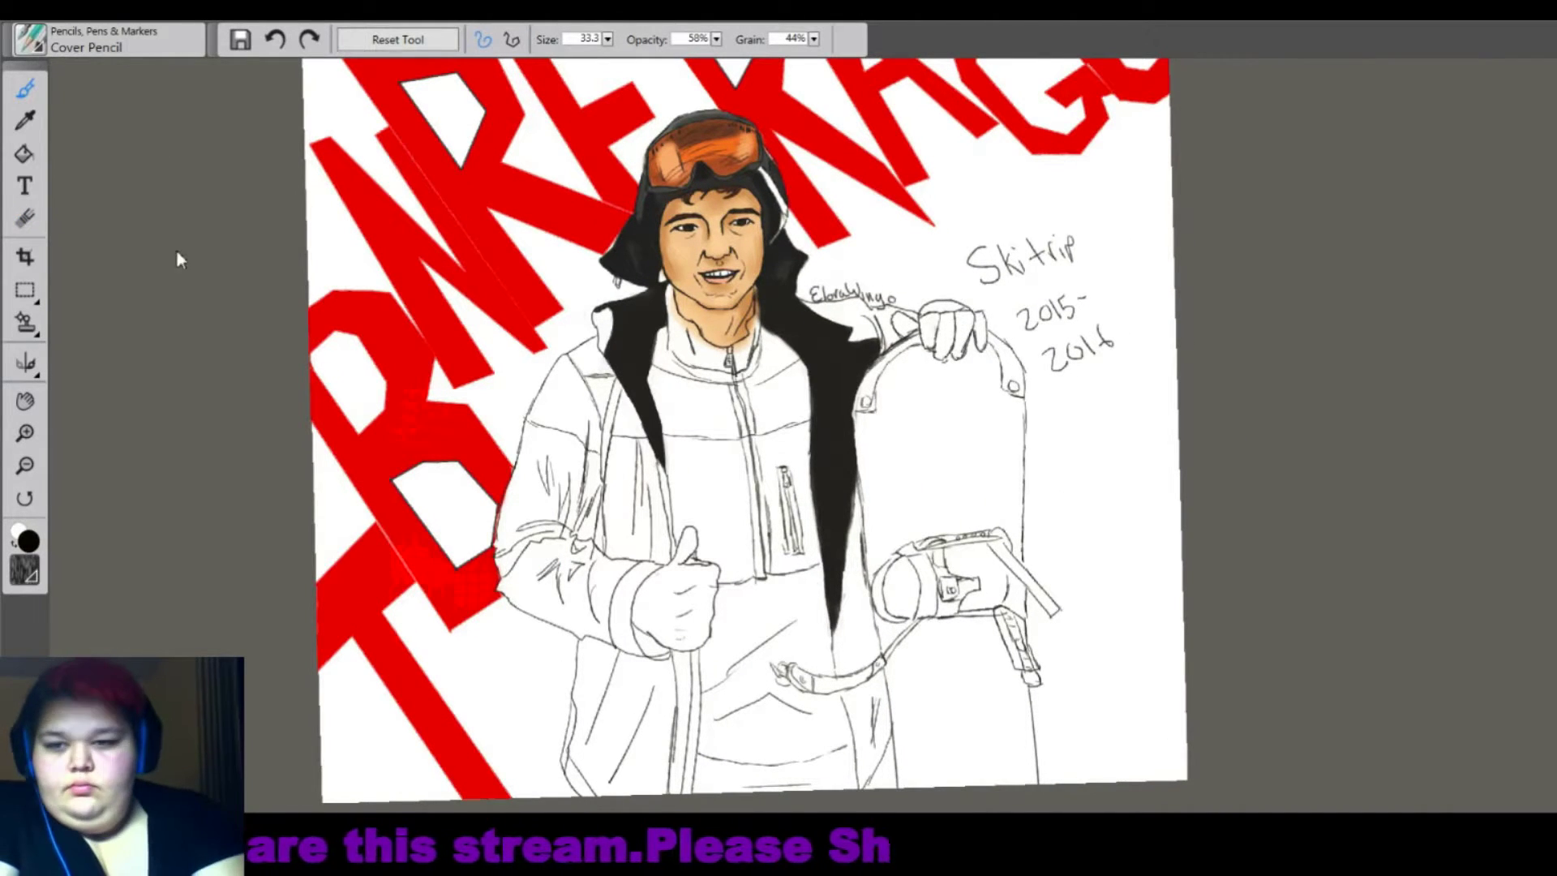
pyautogui.hotkey('ctrl', '+')
pyautogui.moveTo(819, 397)
pyautogui.mouseDown()
pyautogui.moveTo(807, 349)
pyautogui.moveTo(791, 381)
pyautogui.moveTo(827, 345)
pyautogui.mouseUp()
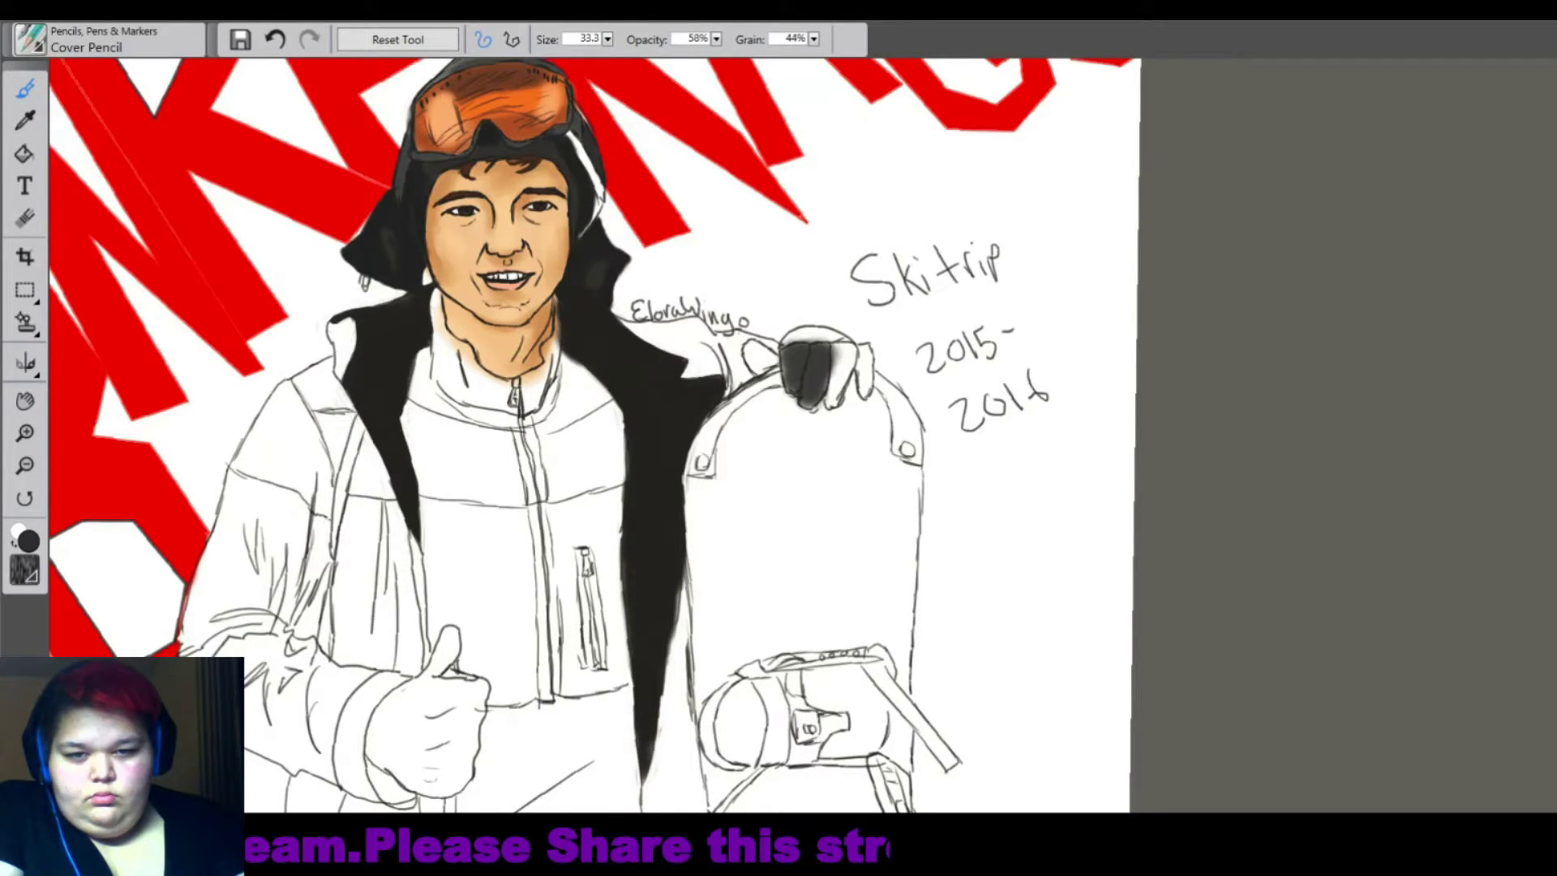
# Erase the dark overflow around the fingers, thumb and back of the snowboard-hand glove, enlarging the eraser to size 12.5.
pyautogui.press('n')
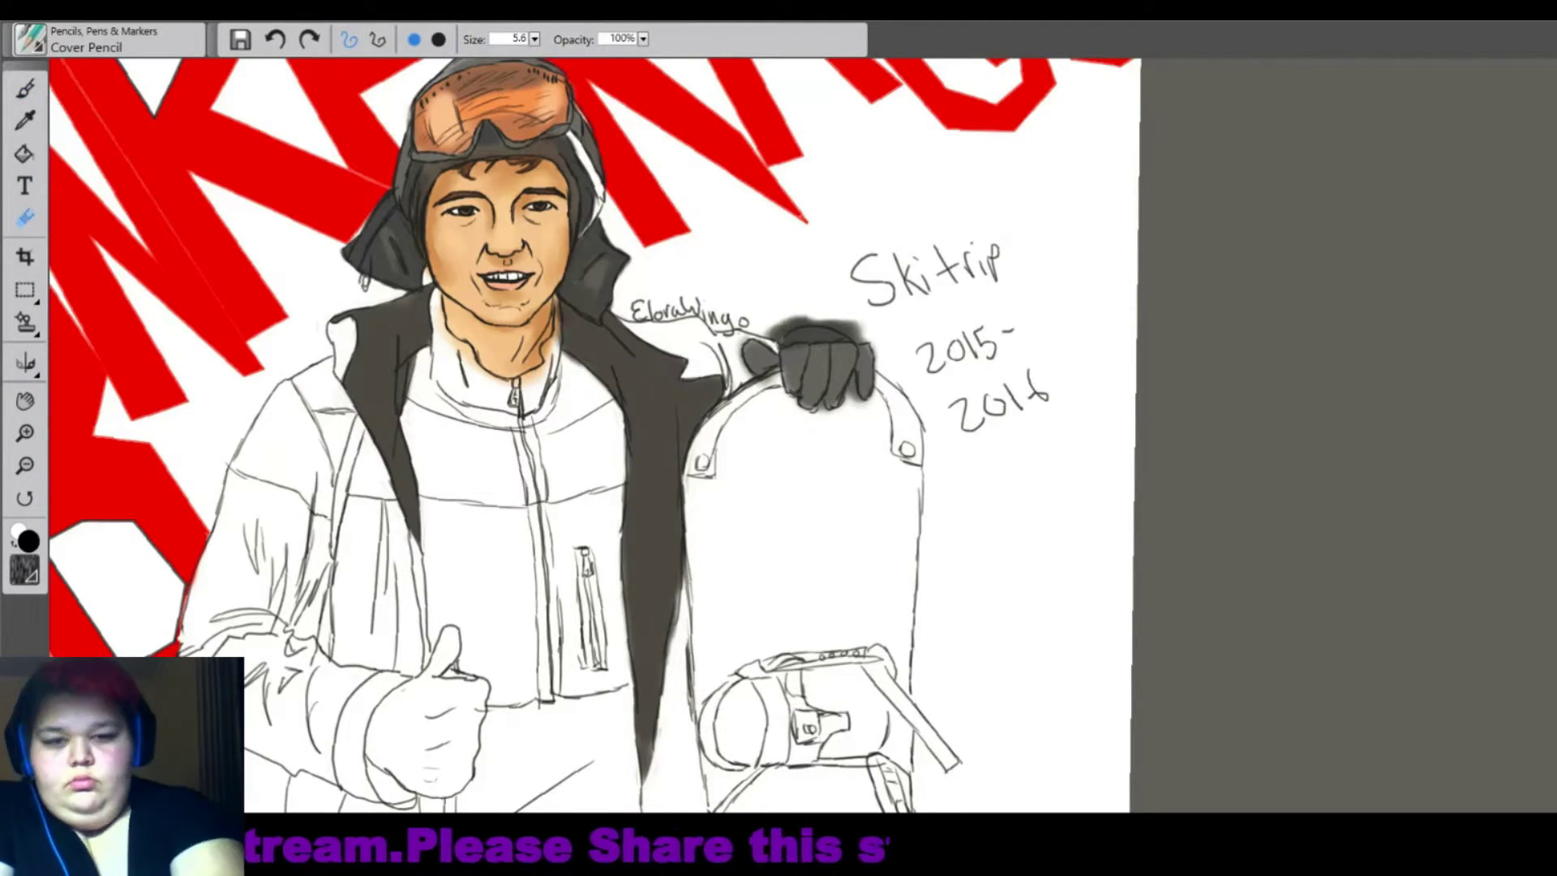
pyautogui.scroll(3, 949, 267)
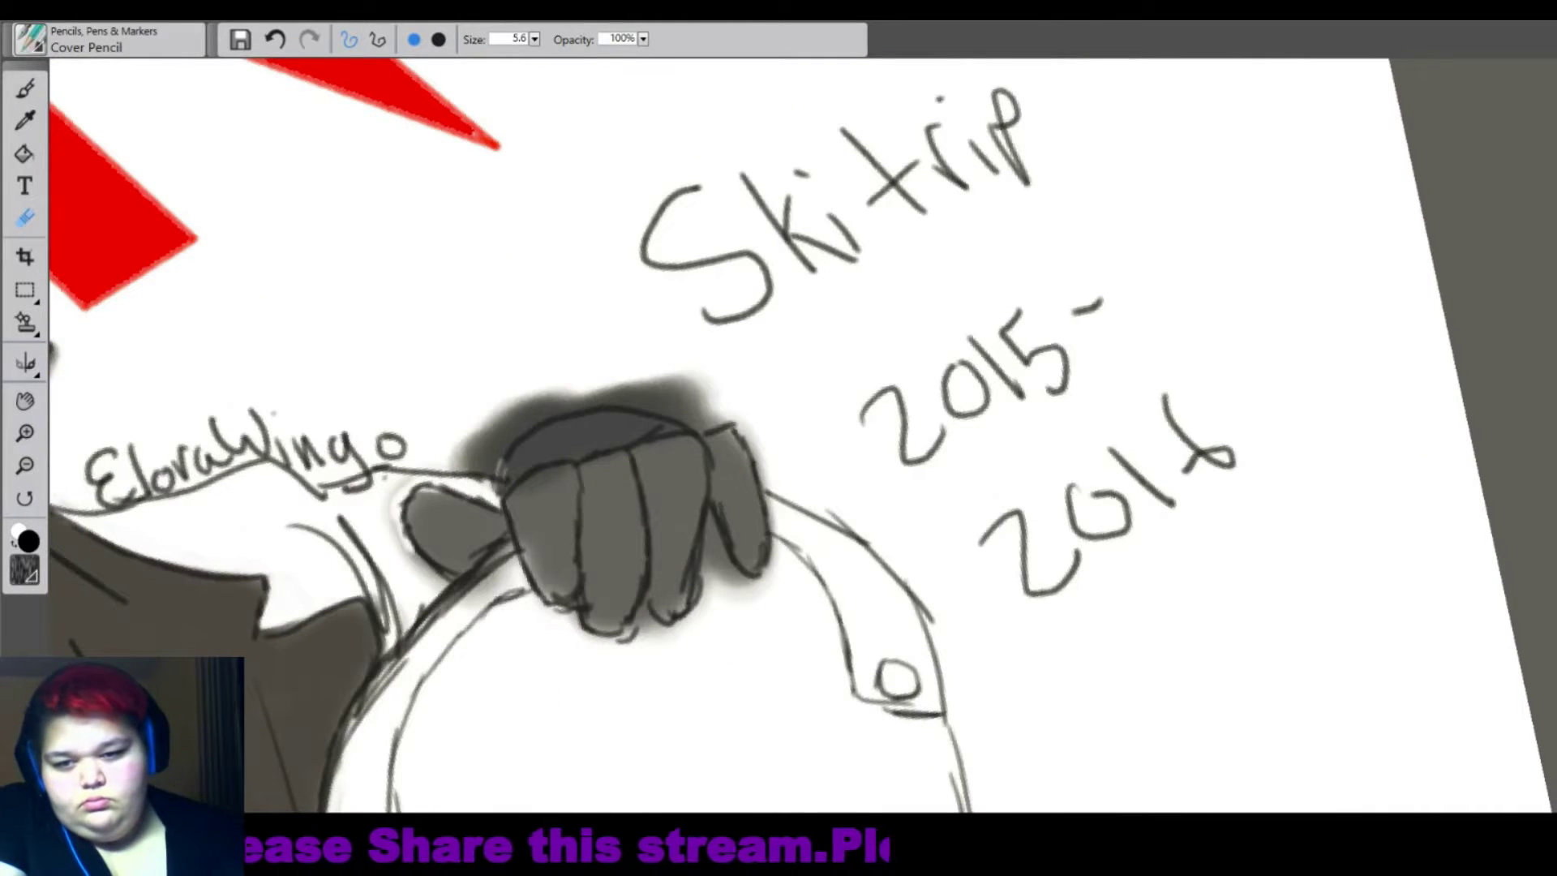
pyautogui.moveTo(495, 479)
pyautogui.mouseDown()
pyautogui.moveTo(572, 405)
pyautogui.moveTo(685, 415)
pyautogui.moveTo(701, 437)
pyautogui.moveTo(717, 429)
pyautogui.moveTo(770, 568)
pyautogui.moveTo(713, 519)
pyautogui.moveTo(697, 616)
pyautogui.moveTo(628, 632)
pyautogui.moveTo(714, 559)
pyautogui.moveTo(758, 584)
pyautogui.mouseUp()
pyautogui.moveTo(507, 584)
pyautogui.mouseDown()
pyautogui.moveTo(441, 559)
pyautogui.moveTo(471, 599)
pyautogui.mouseUp()
pyautogui.moveTo(458, 441)
pyautogui.mouseDown()
pyautogui.moveTo(499, 462)
pyautogui.moveTo(502, 438)
pyautogui.moveTo(616, 397)
pyautogui.moveTo(697, 402)
pyautogui.moveTo(693, 381)
pyautogui.mouseUp()
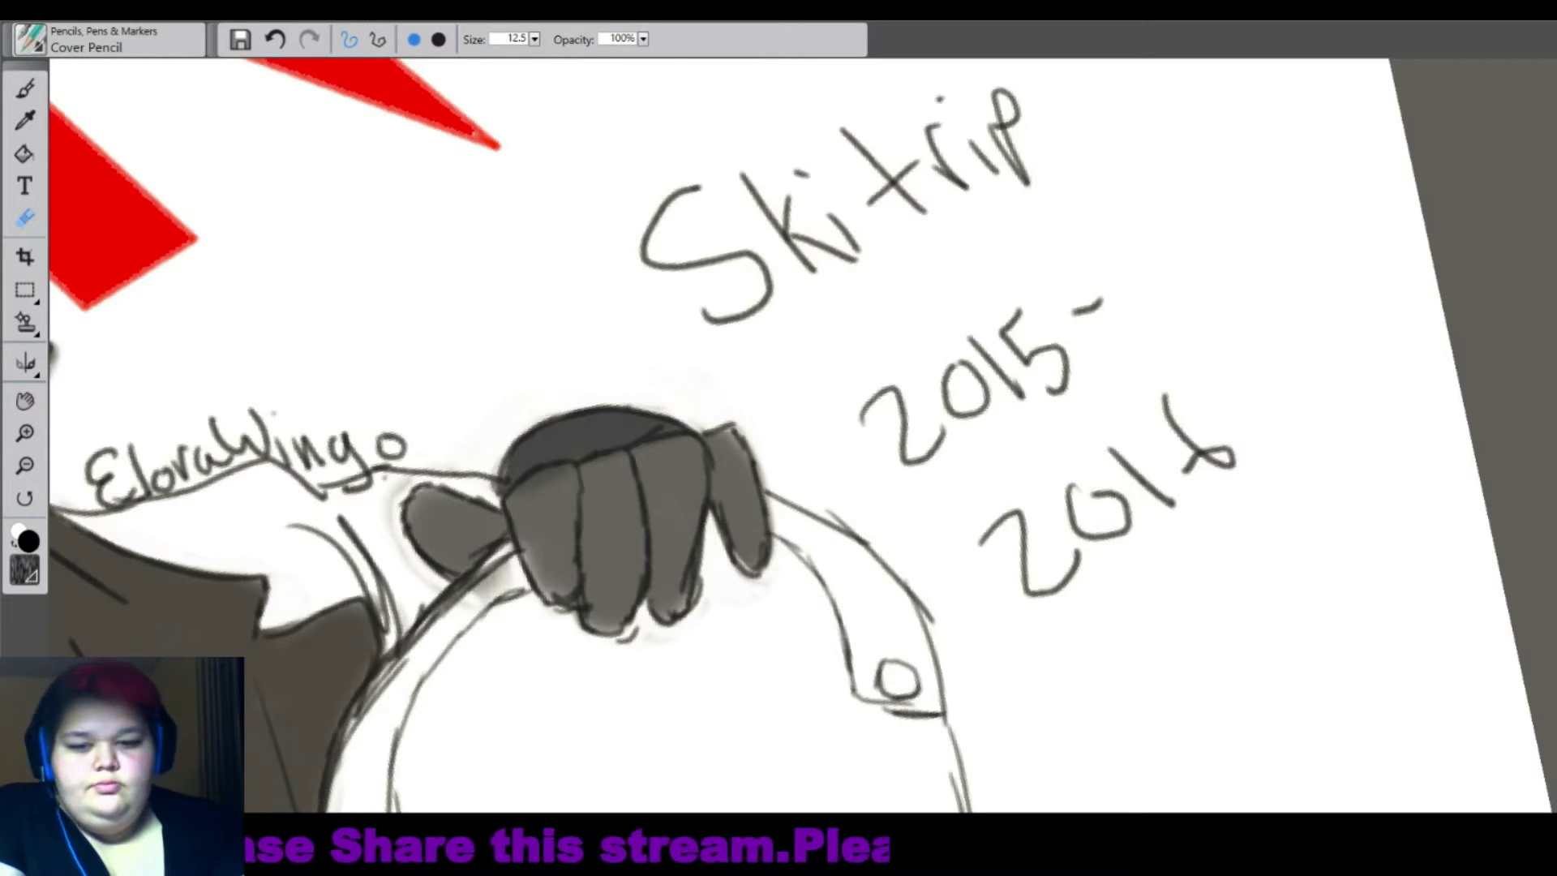
pyautogui.moveTo(506, 577)
pyautogui.mouseDown()
pyautogui.moveTo(460, 604)
pyautogui.moveTo(403, 482)
pyautogui.mouseUp()
pyautogui.hotkey('ctrl', '-')
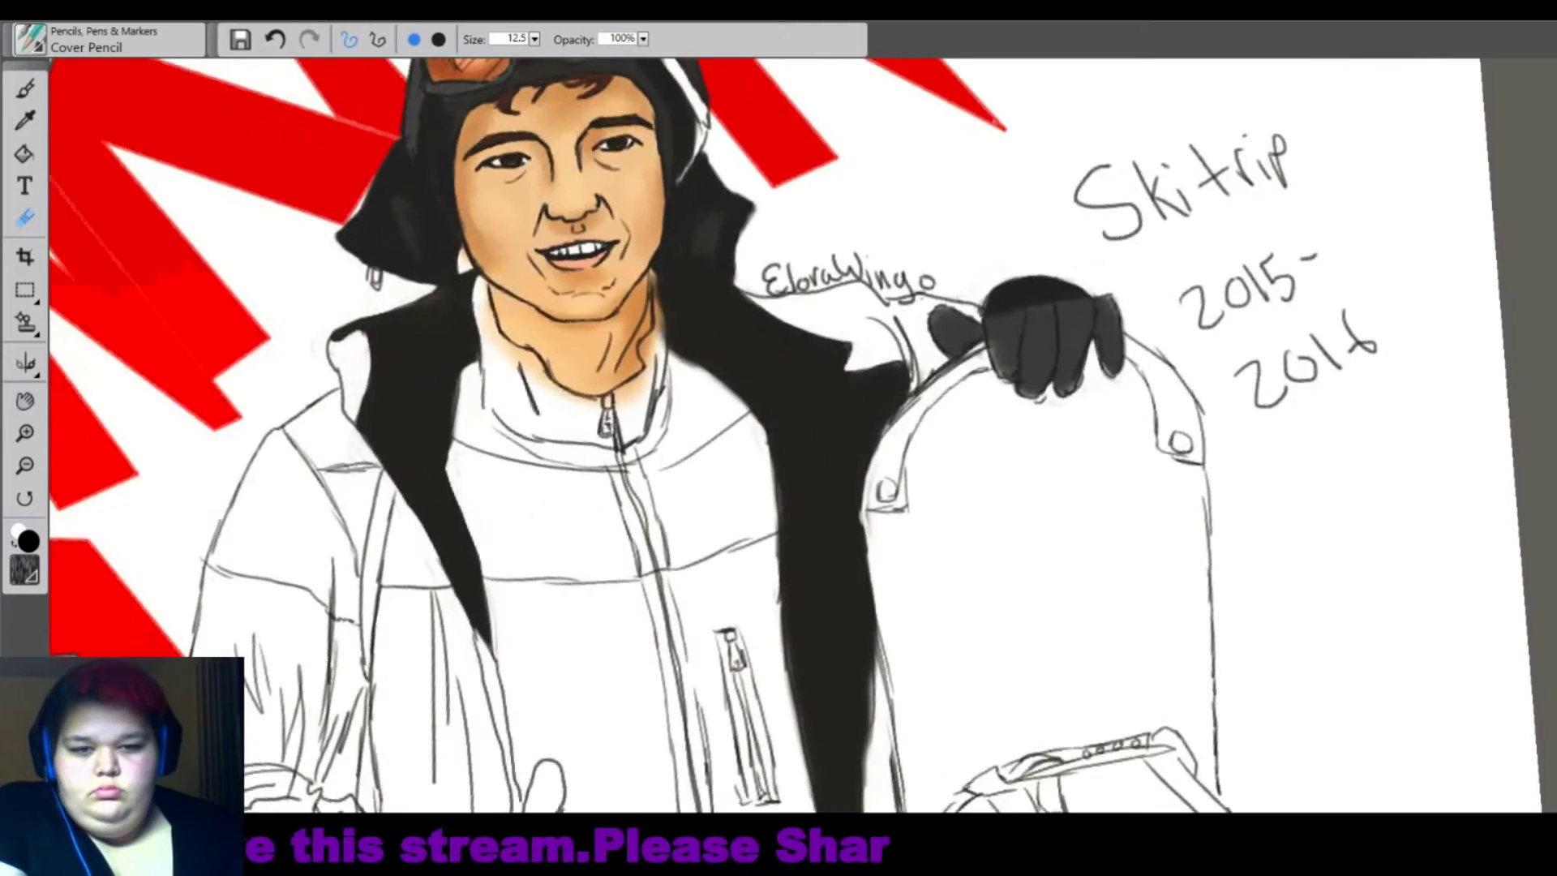
pyautogui.hotkey('ctrl', '-')
# Fill the thumbs-up glove with dark grey using the Cover Pencil at size 33.3 and darken its cuff edge.
pyautogui.press('b')
pyautogui.hotkey('ctrl', '-')
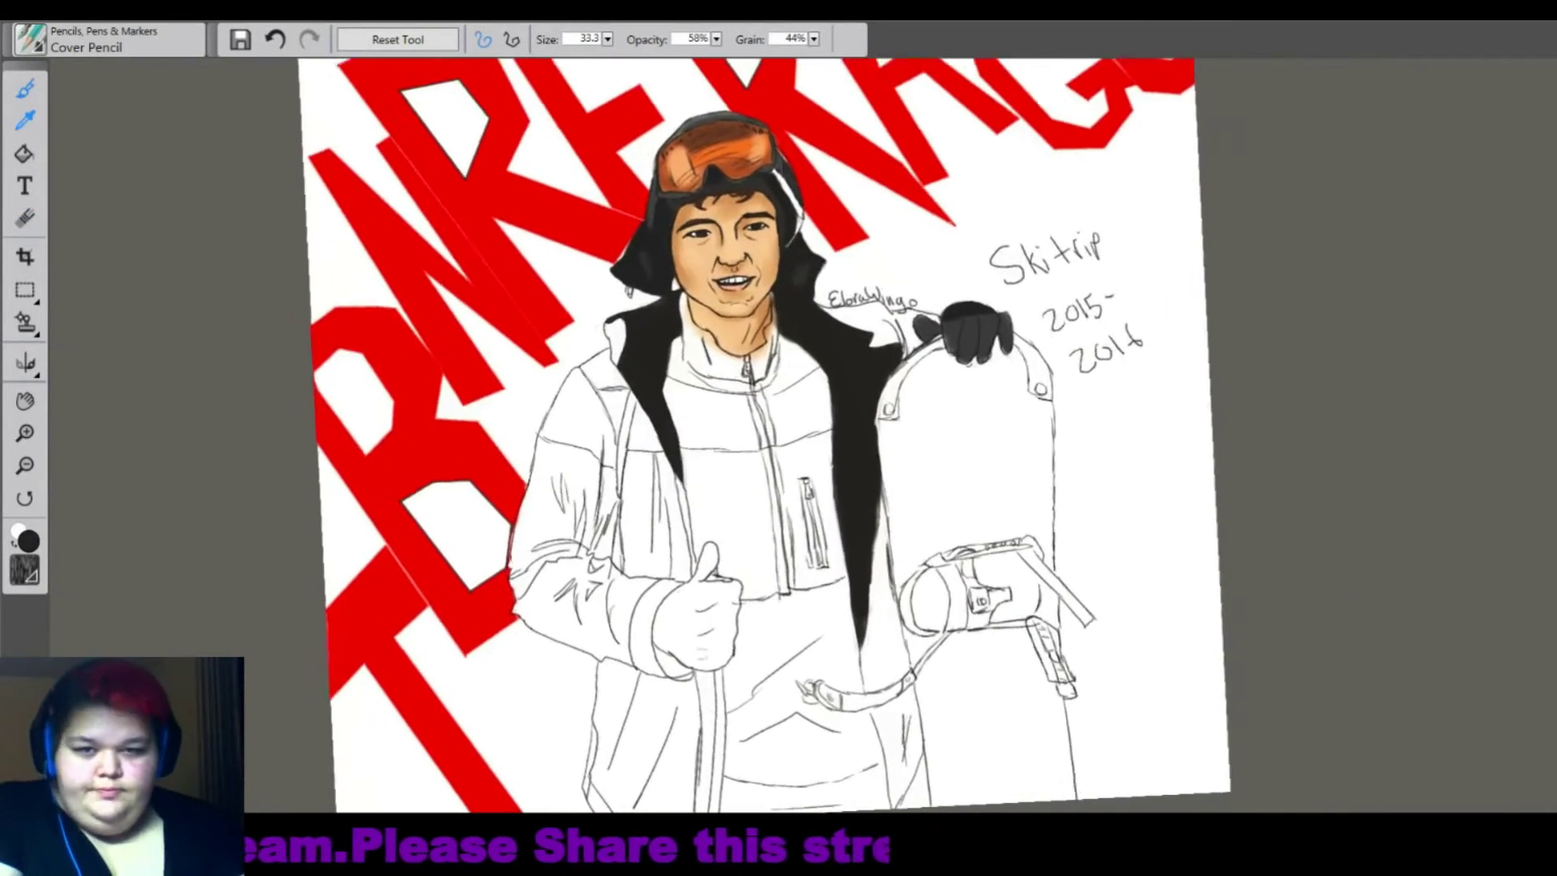
pyautogui.moveTo(681, 604)
pyautogui.mouseDown()
pyautogui.moveTo(661, 624)
pyautogui.moveTo(666, 649)
pyautogui.moveTo(711, 543)
pyautogui.moveTo(726, 580)
pyautogui.moveTo(676, 661)
pyautogui.moveTo(687, 584)
pyautogui.moveTo(721, 640)
pyautogui.moveTo(739, 608)
pyautogui.mouseUp()
pyautogui.hotkey('ctrl', '+')
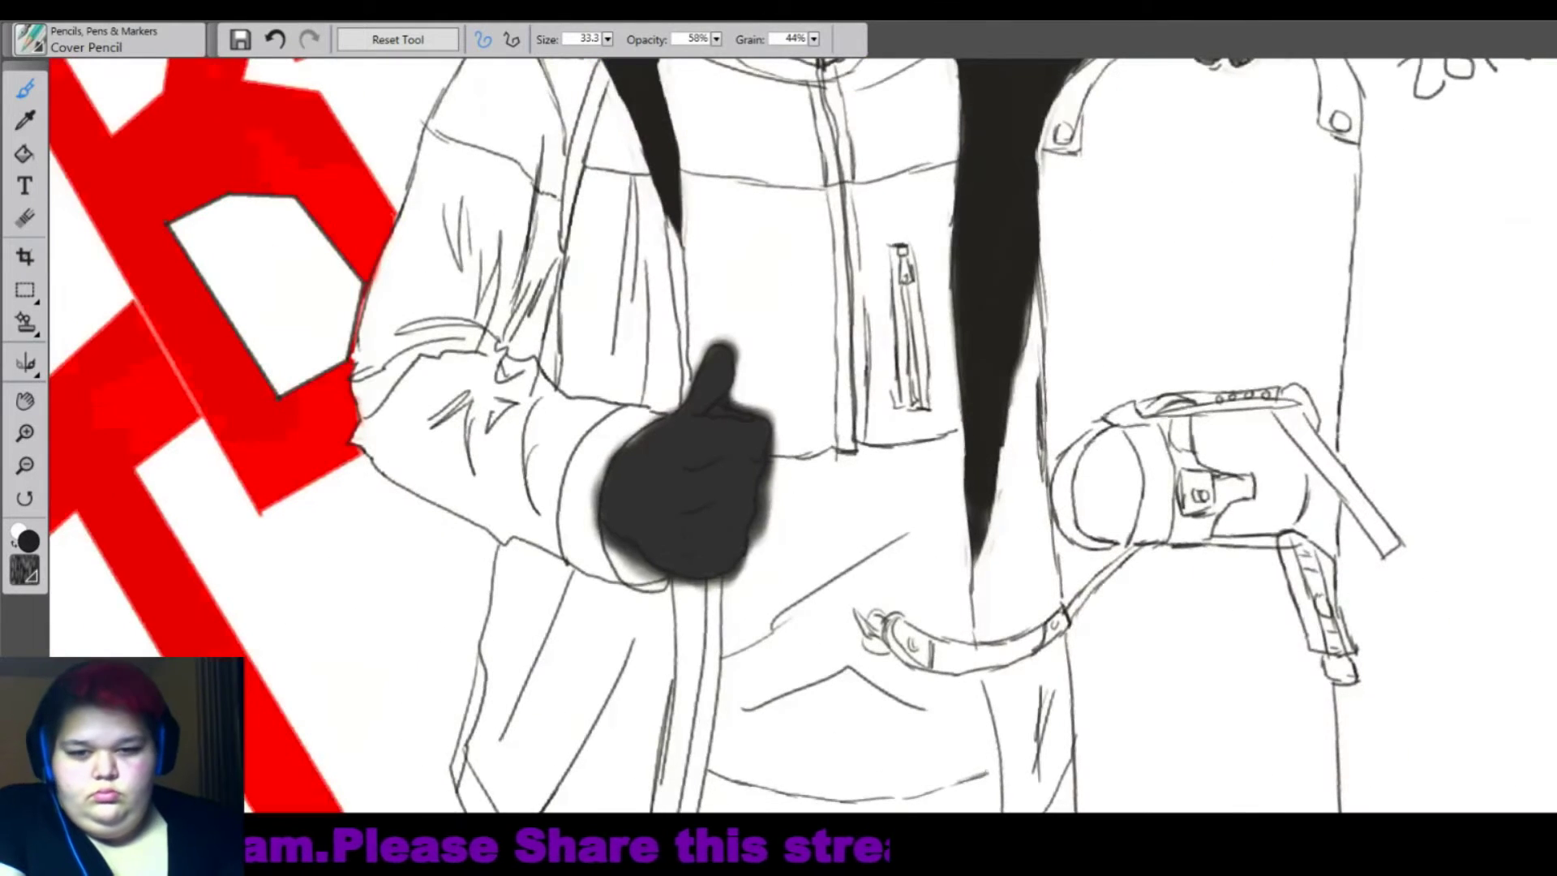
pyautogui.moveTo(640, 422); pyautogui.dragTo(609, 466)
pyautogui.moveTo(610, 531)
pyautogui.mouseDown()
pyautogui.moveTo(661, 592)
pyautogui.moveTo(622, 438)
pyautogui.moveTo(604, 458)
pyautogui.moveTo(624, 588)
pyautogui.mouseUp()
# Erase the dark overflow around the thumbs-up glove at size 12.6.
pyautogui.press('n')
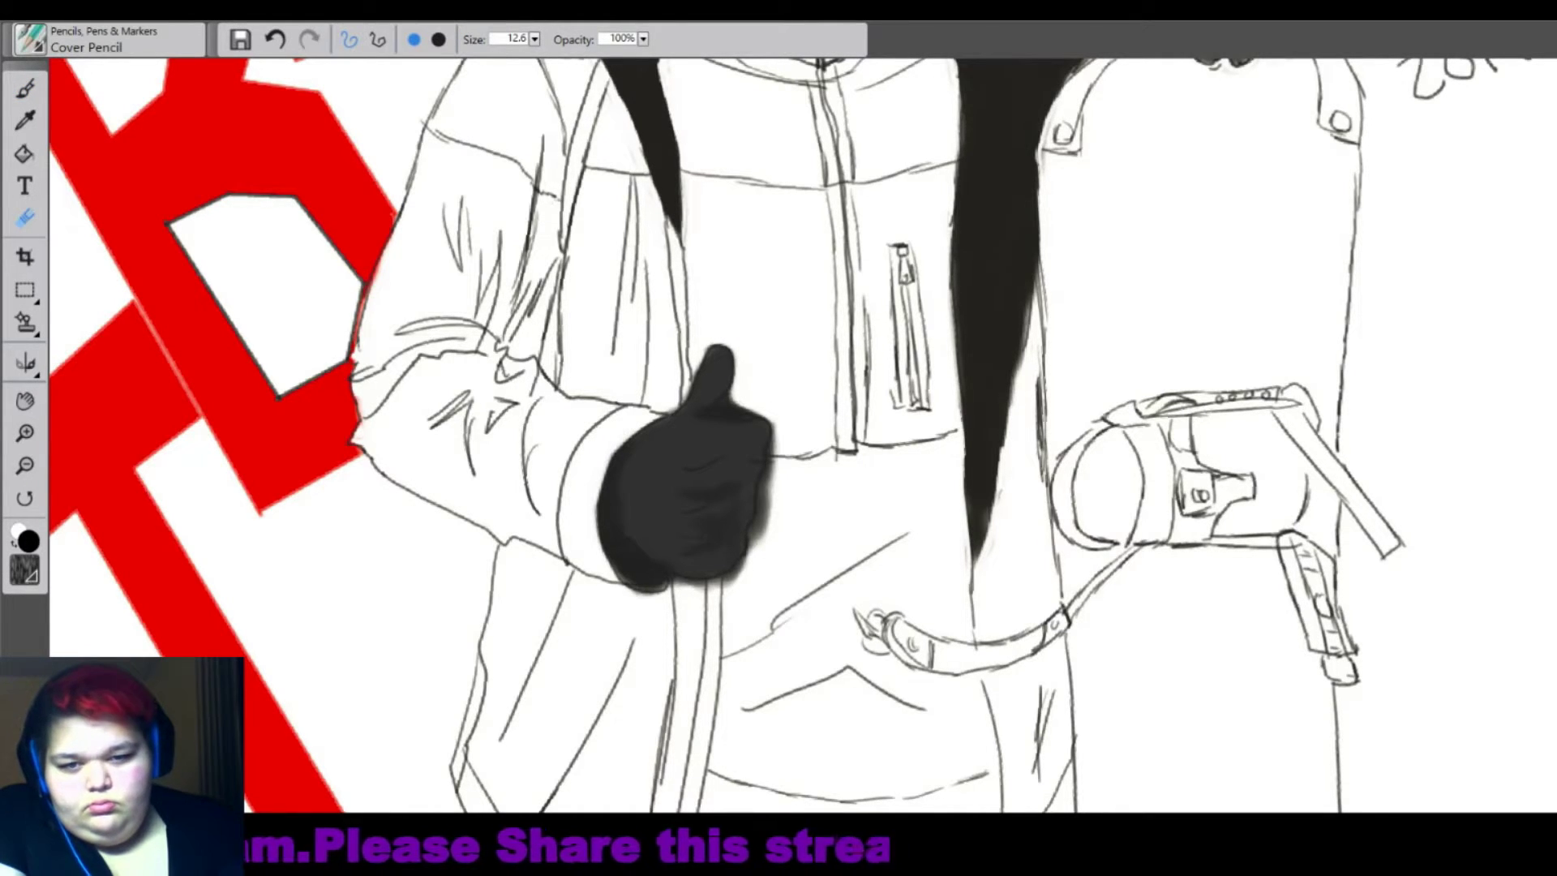
pyautogui.scroll(-5, 778, 437)
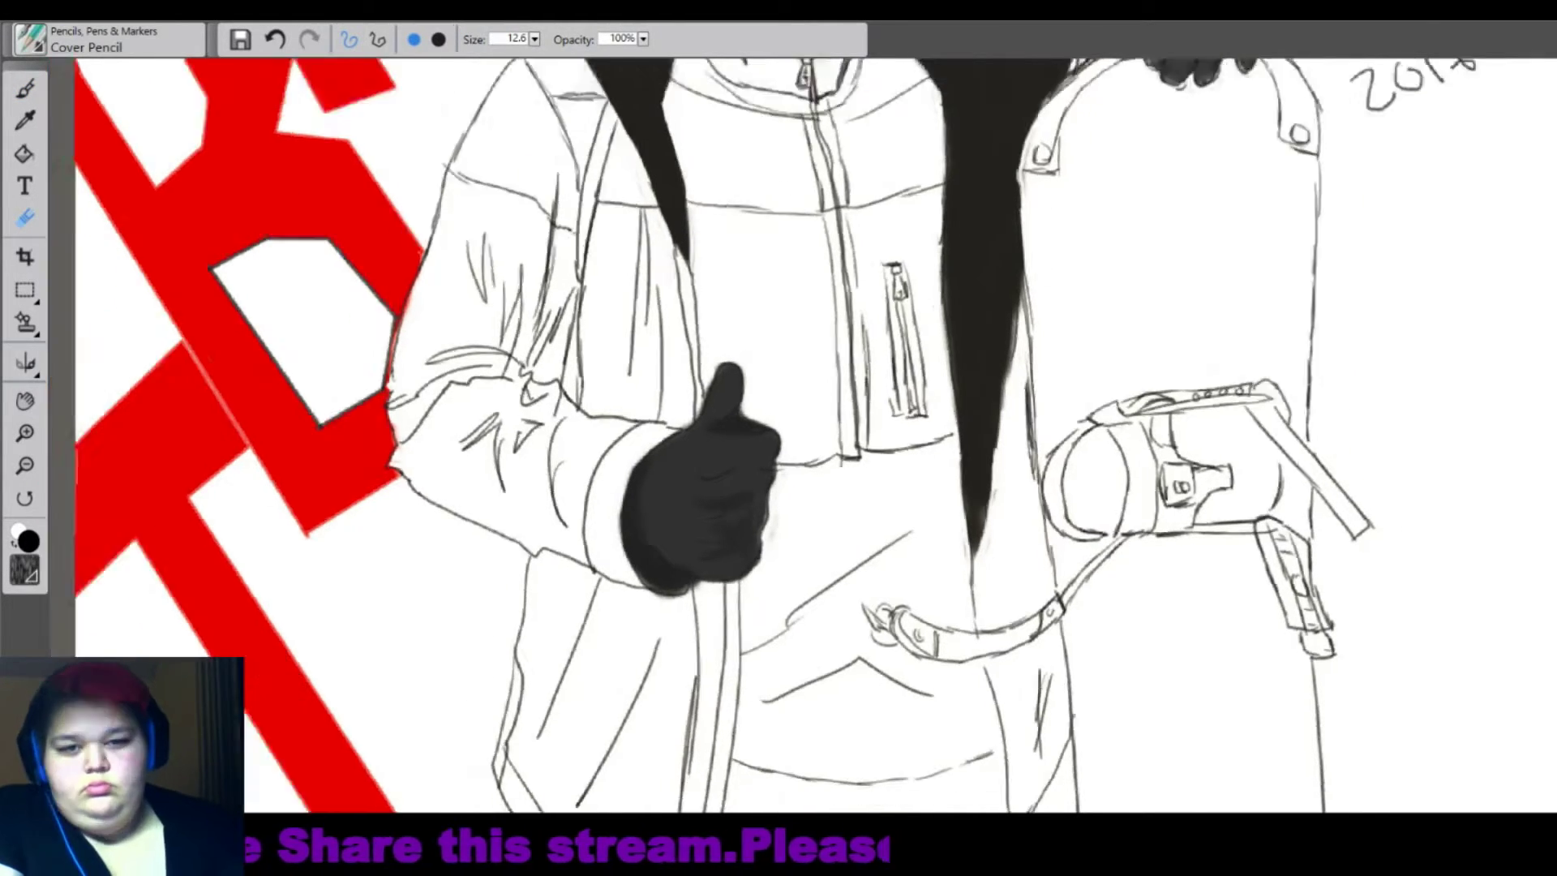
pyautogui.scroll(4, 778, 438)
pyautogui.scroll(3, 778, 438)
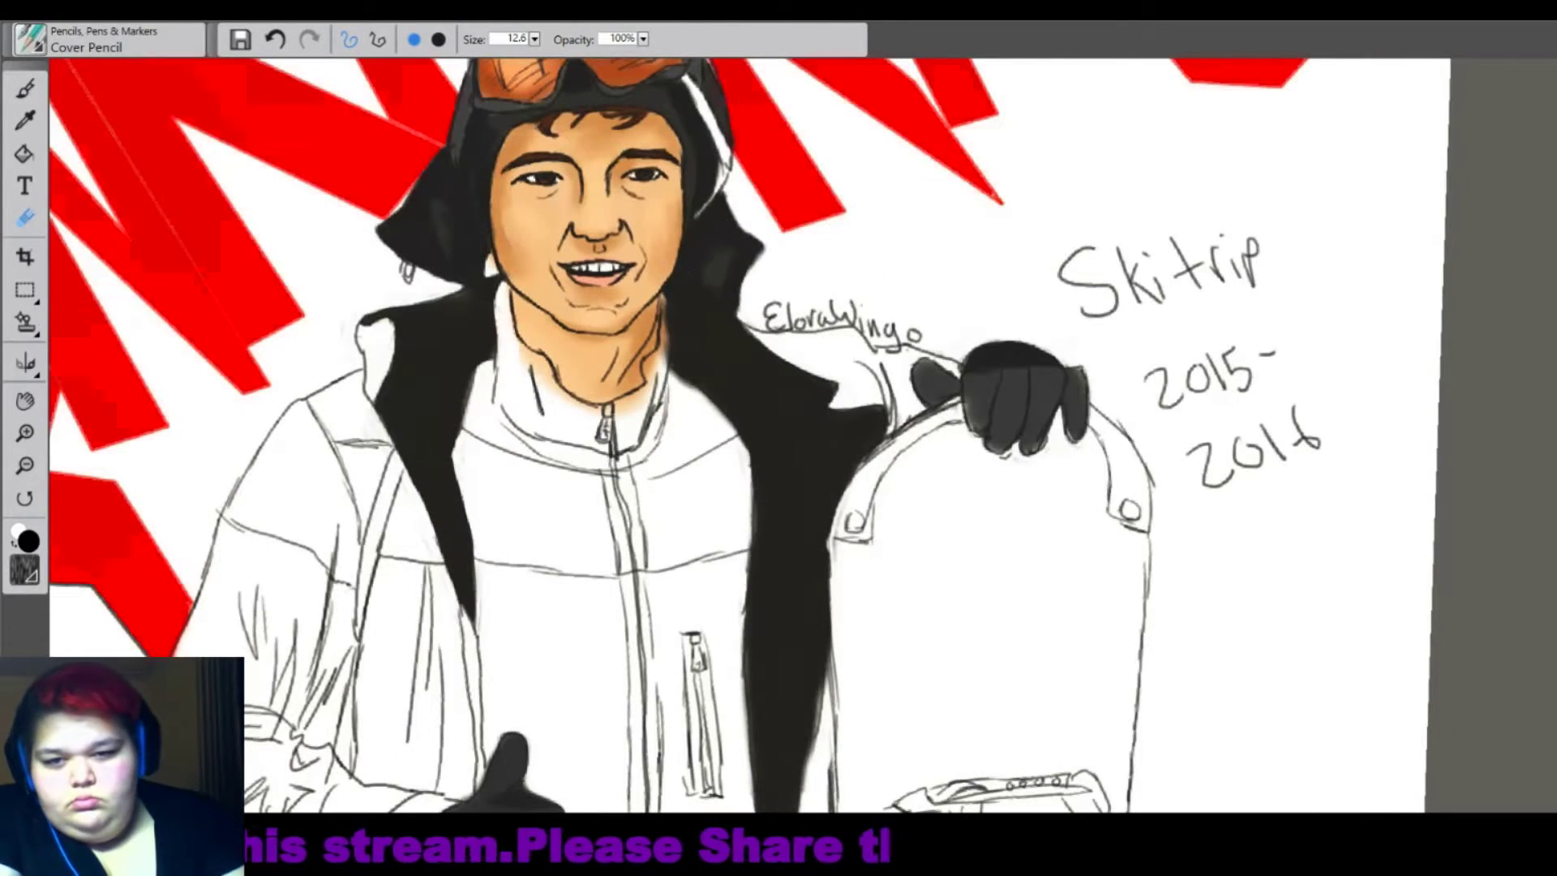
pyautogui.scroll(-3, 778, 438)
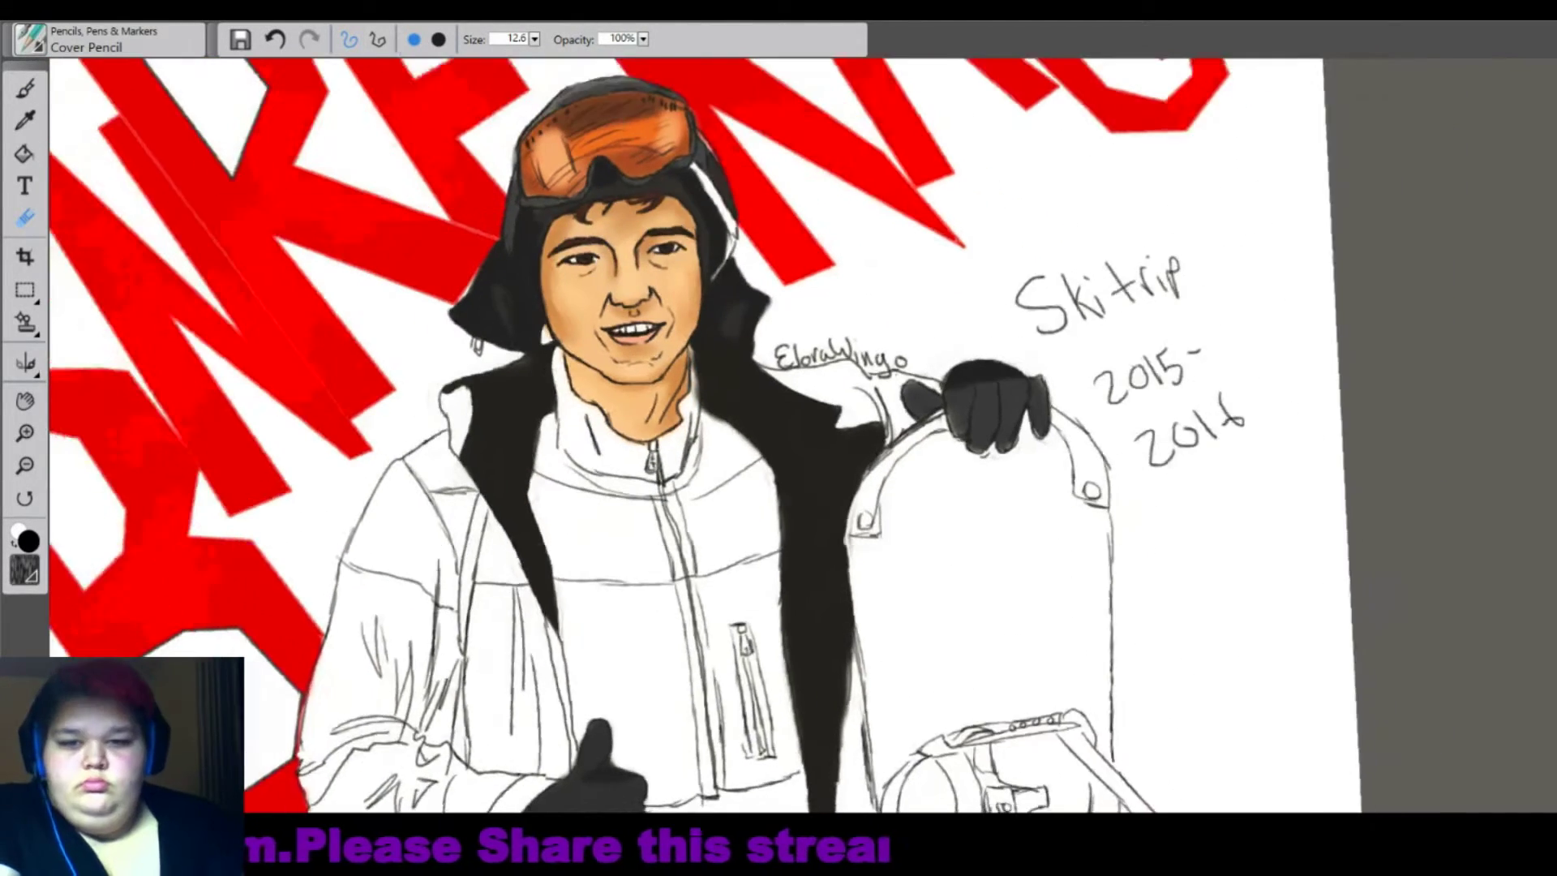
pyautogui.hotkey('ctrl', 'z')
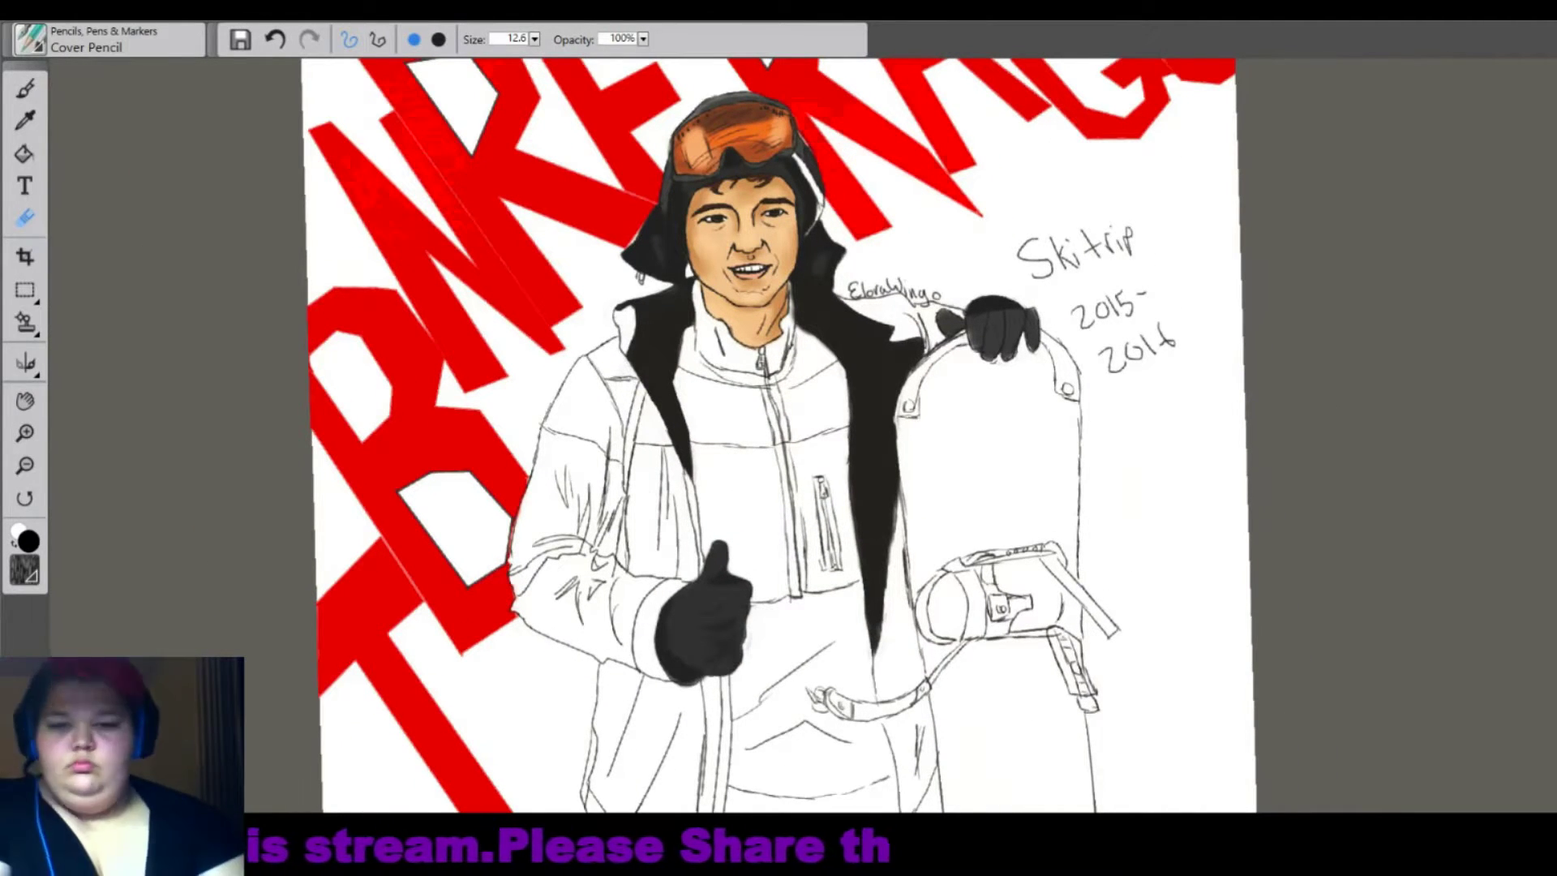
# Fill the outer jacket's collar edge and thumbs-up sleeve with dark red using the Cover Pencil at size 33.3.
pyautogui.press('b')
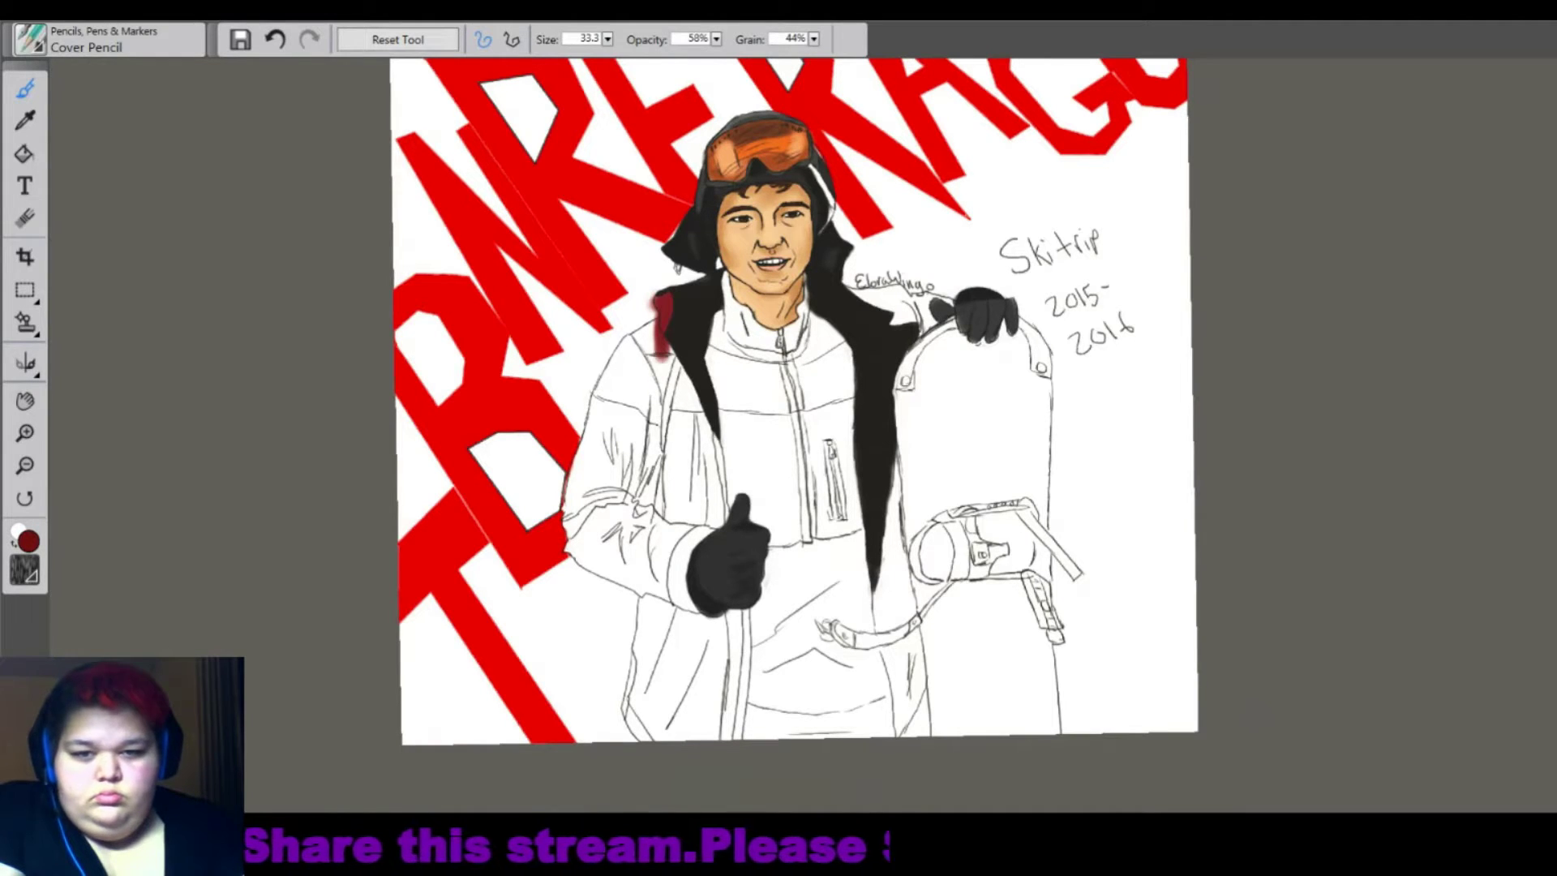
pyautogui.moveTo(660, 356)
pyautogui.mouseDown()
pyautogui.moveTo(628, 511)
pyautogui.moveTo(621, 373)
pyautogui.moveTo(641, 320)
pyautogui.moveTo(596, 462)
pyautogui.moveTo(714, 535)
pyautogui.moveTo(689, 640)
pyautogui.moveTo(600, 519)
pyautogui.moveTo(588, 389)
pyautogui.moveTo(571, 487)
pyautogui.moveTo(616, 575)
pyautogui.mouseUp()
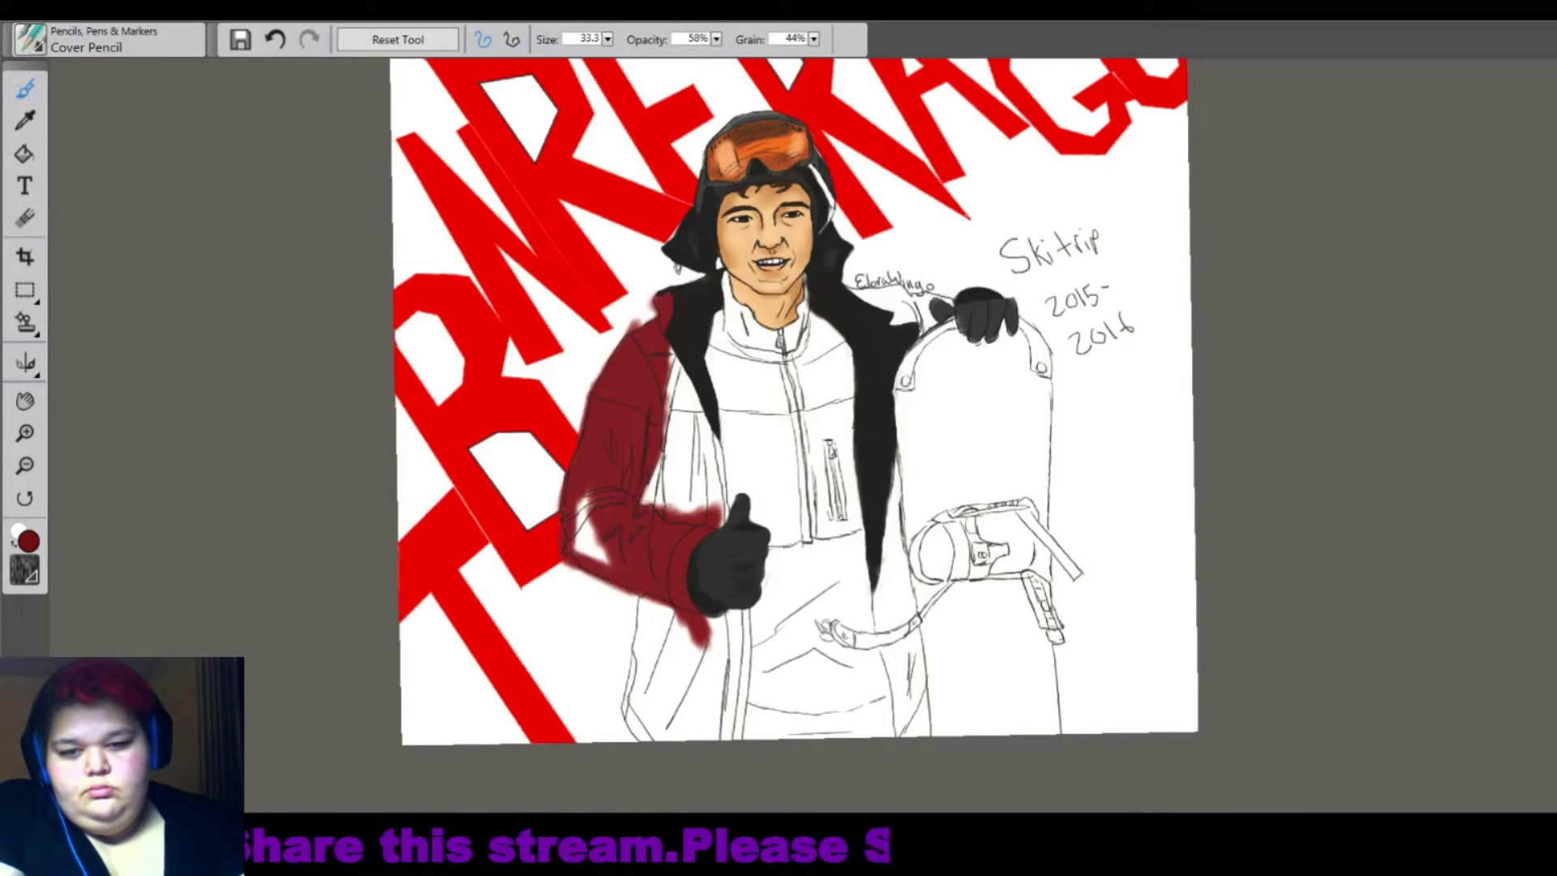
pyautogui.moveTo(596, 499); pyautogui.dragTo(584, 572)
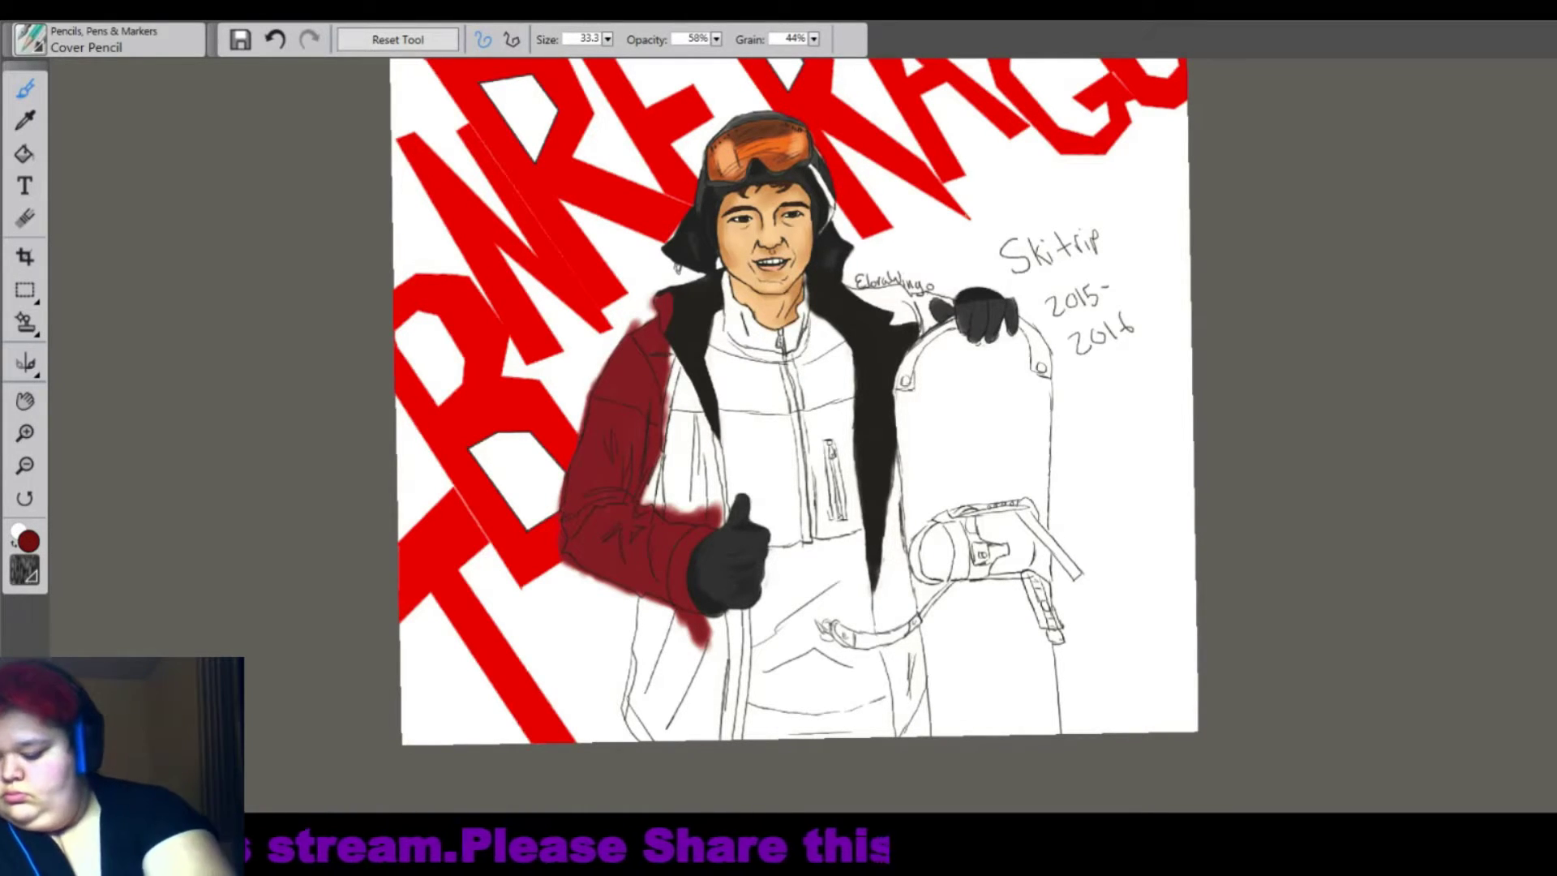
# Fill the outer jacket's front and lower panel behind the thumbs-up arm with the same dark red.
pyautogui.moveTo(669, 511)
pyautogui.mouseDown()
pyautogui.moveTo(677, 369)
pyautogui.moveTo(685, 475)
pyautogui.moveTo(697, 414)
pyautogui.moveTo(721, 519)
pyautogui.moveTo(730, 733)
pyautogui.mouseUp()
pyautogui.moveTo(742, 608)
pyautogui.mouseDown()
pyautogui.moveTo(750, 738)
pyautogui.moveTo(701, 730)
pyautogui.moveTo(681, 616)
pyautogui.moveTo(669, 738)
pyautogui.mouseUp()
pyautogui.moveTo(673, 600); pyautogui.dragTo(653, 738)
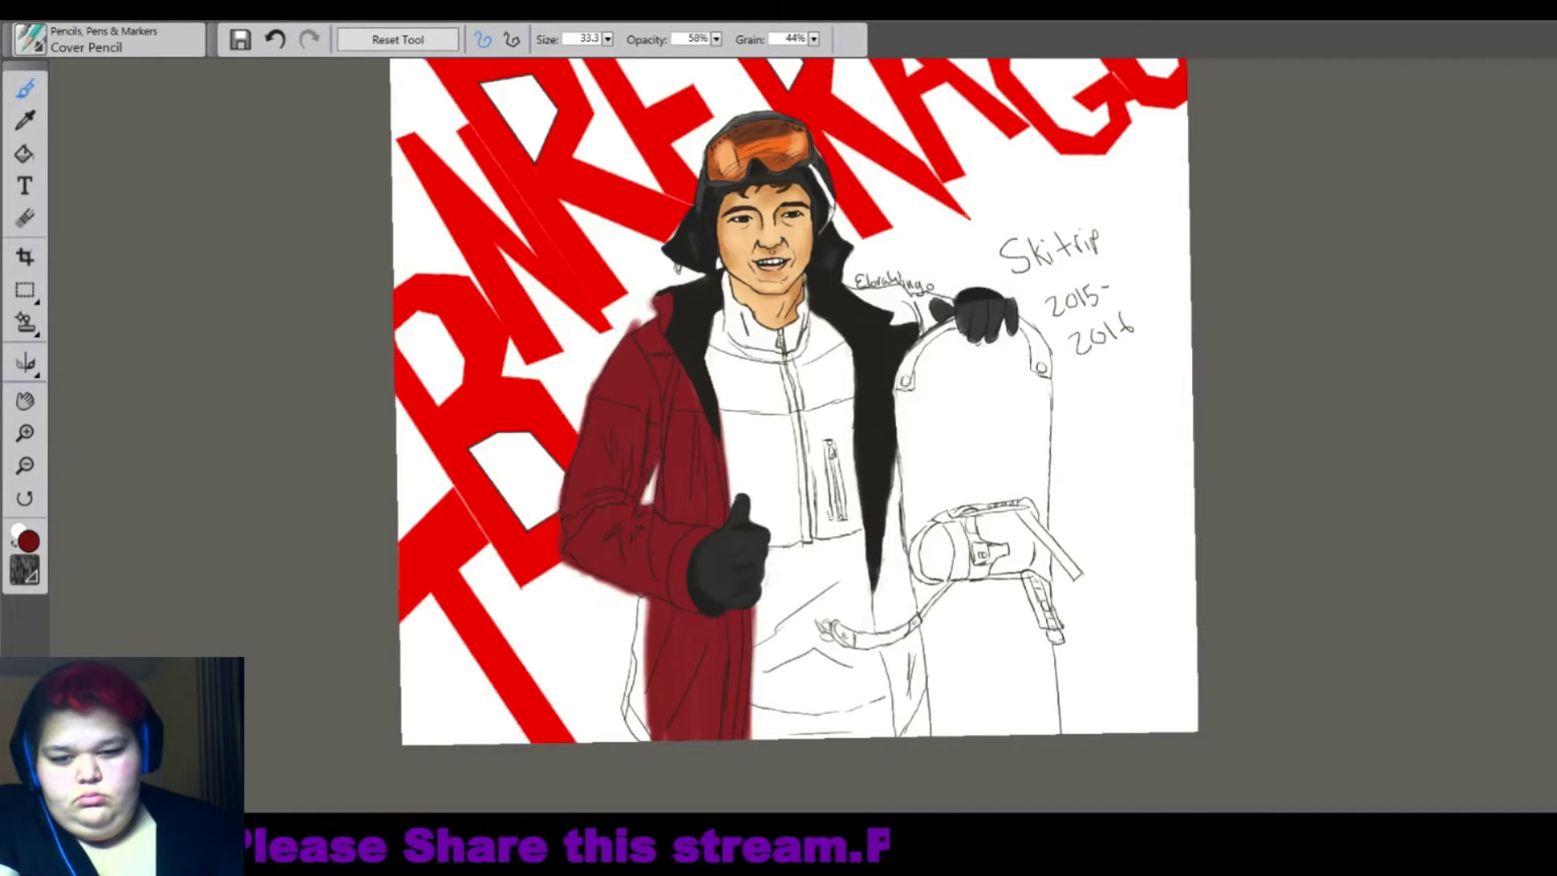
pyautogui.moveTo(640, 596)
pyautogui.mouseDown()
pyautogui.moveTo(623, 726)
pyautogui.moveTo(648, 738)
pyautogui.mouseUp()
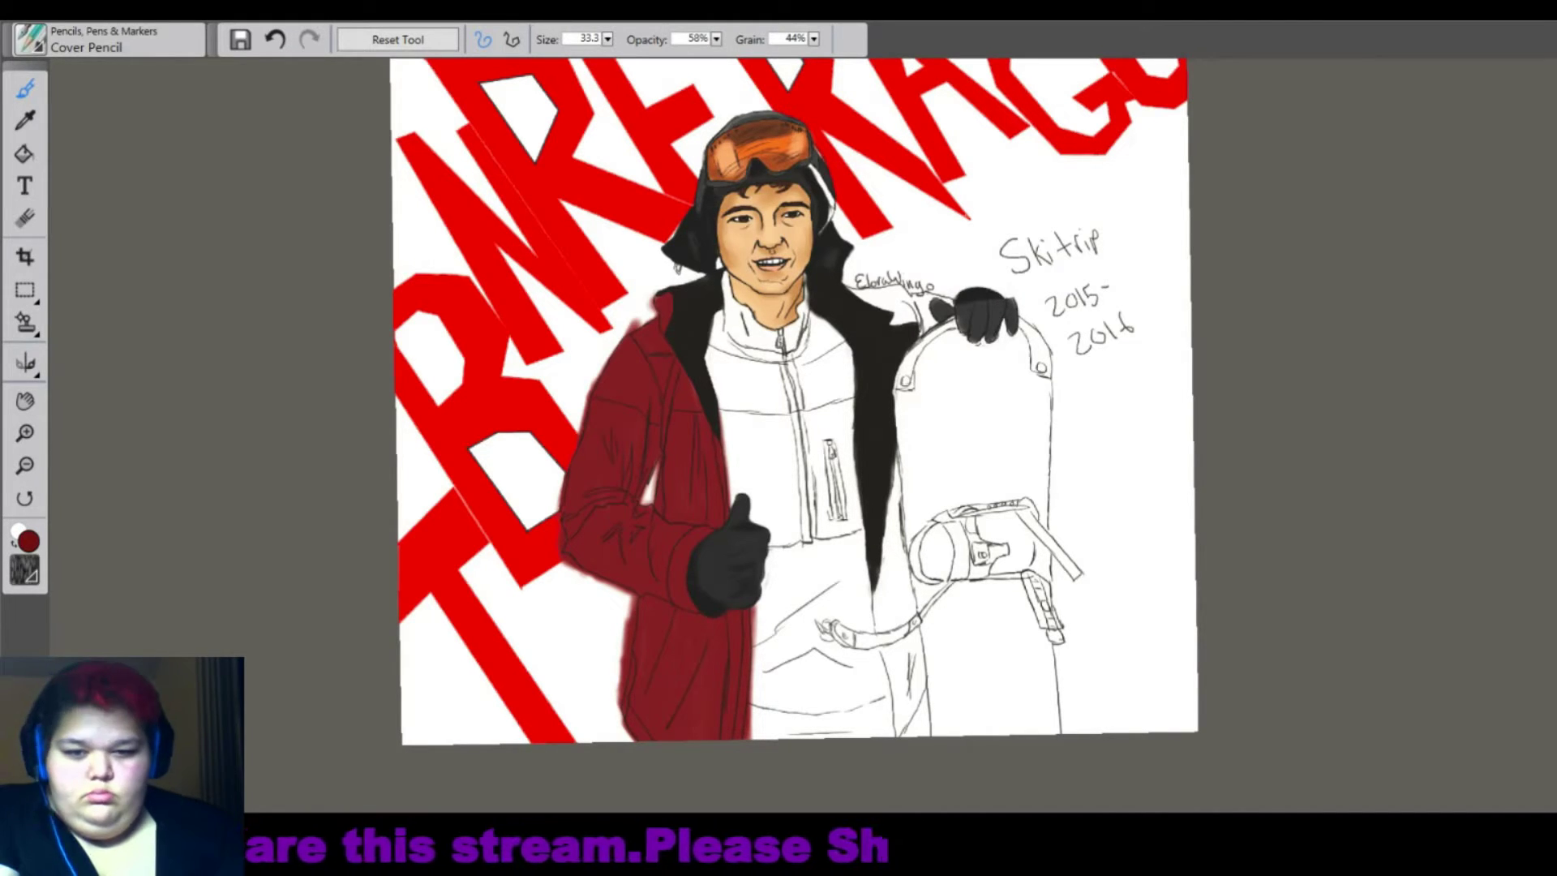
# Fill the outer jacket's lower strip and sleeve on the snowboard side with the same dark red.
pyautogui.moveTo(892, 461)
pyautogui.mouseDown()
pyautogui.moveTo(875, 628)
pyautogui.moveTo(912, 677)
pyautogui.moveTo(900, 734)
pyautogui.mouseUp()
pyautogui.moveTo(884, 612); pyautogui.dragTo(912, 734)
pyautogui.moveTo(851, 291); pyautogui.dragTo(945, 332)
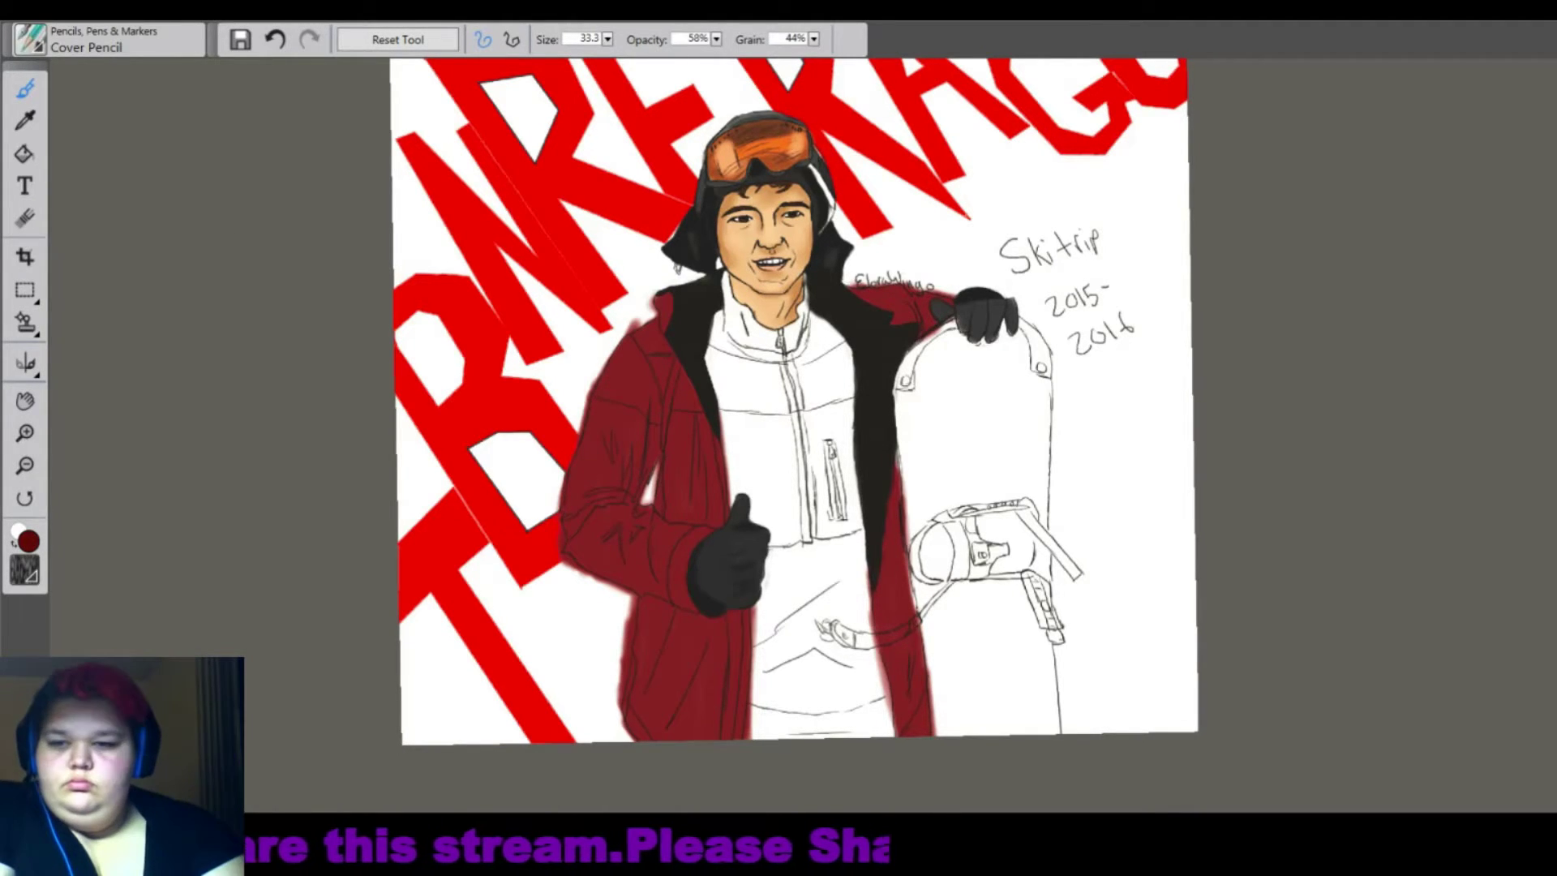
# Shade both sides of the red jacket with darker red using the Cover Pencil at size 98.7.
pyautogui.moveTo(687, 479); pyautogui.dragTo(713, 681)
pyautogui.moveTo(908, 535); pyautogui.dragTo(892, 734)
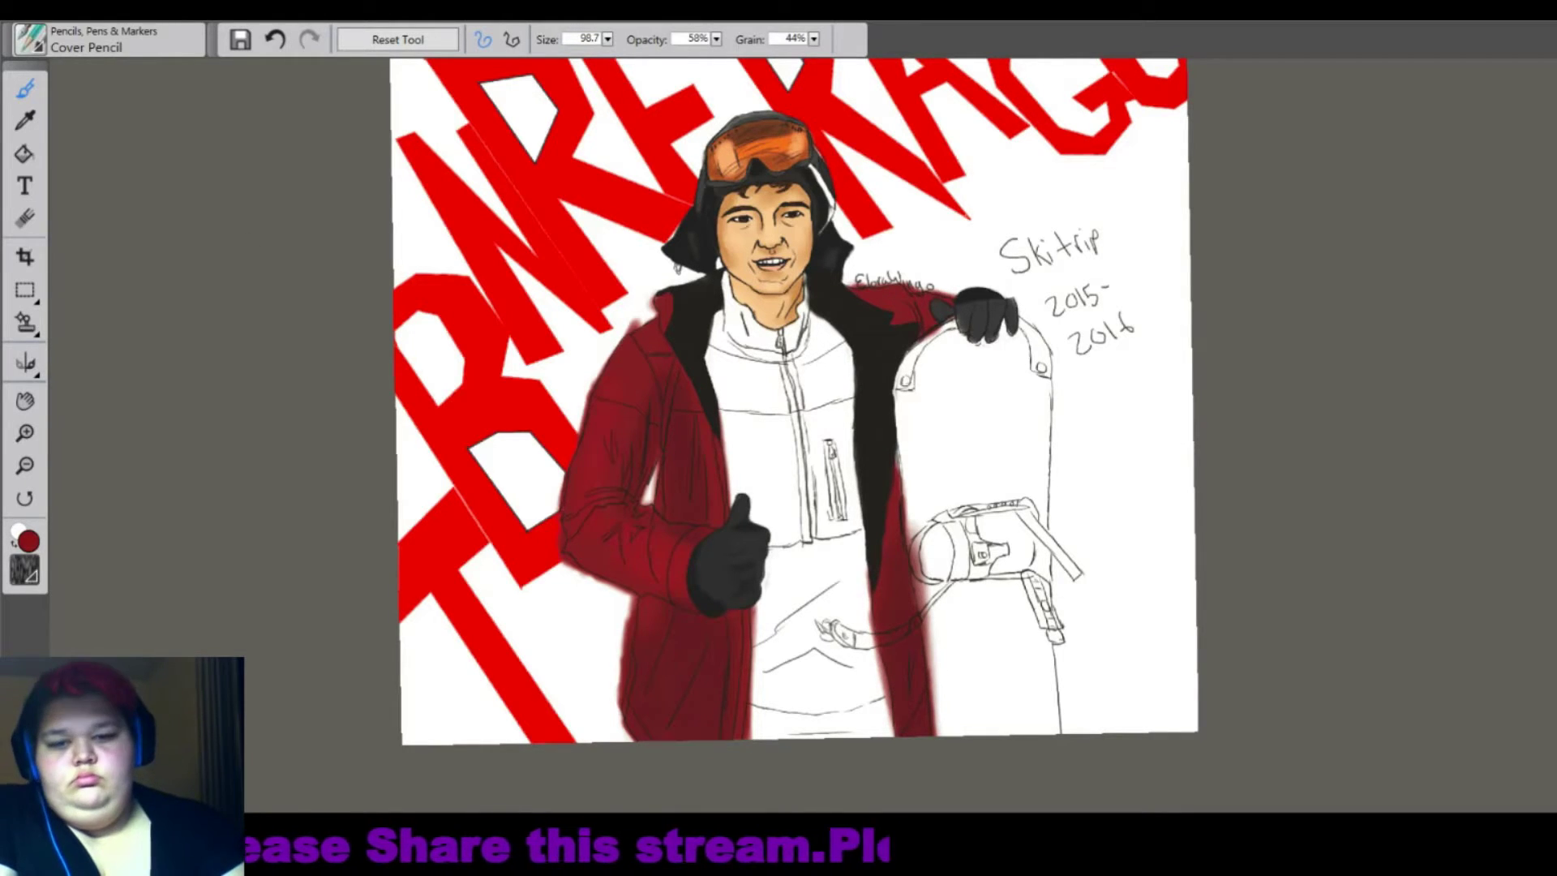
pyautogui.hotkey('ctrl', 'z')
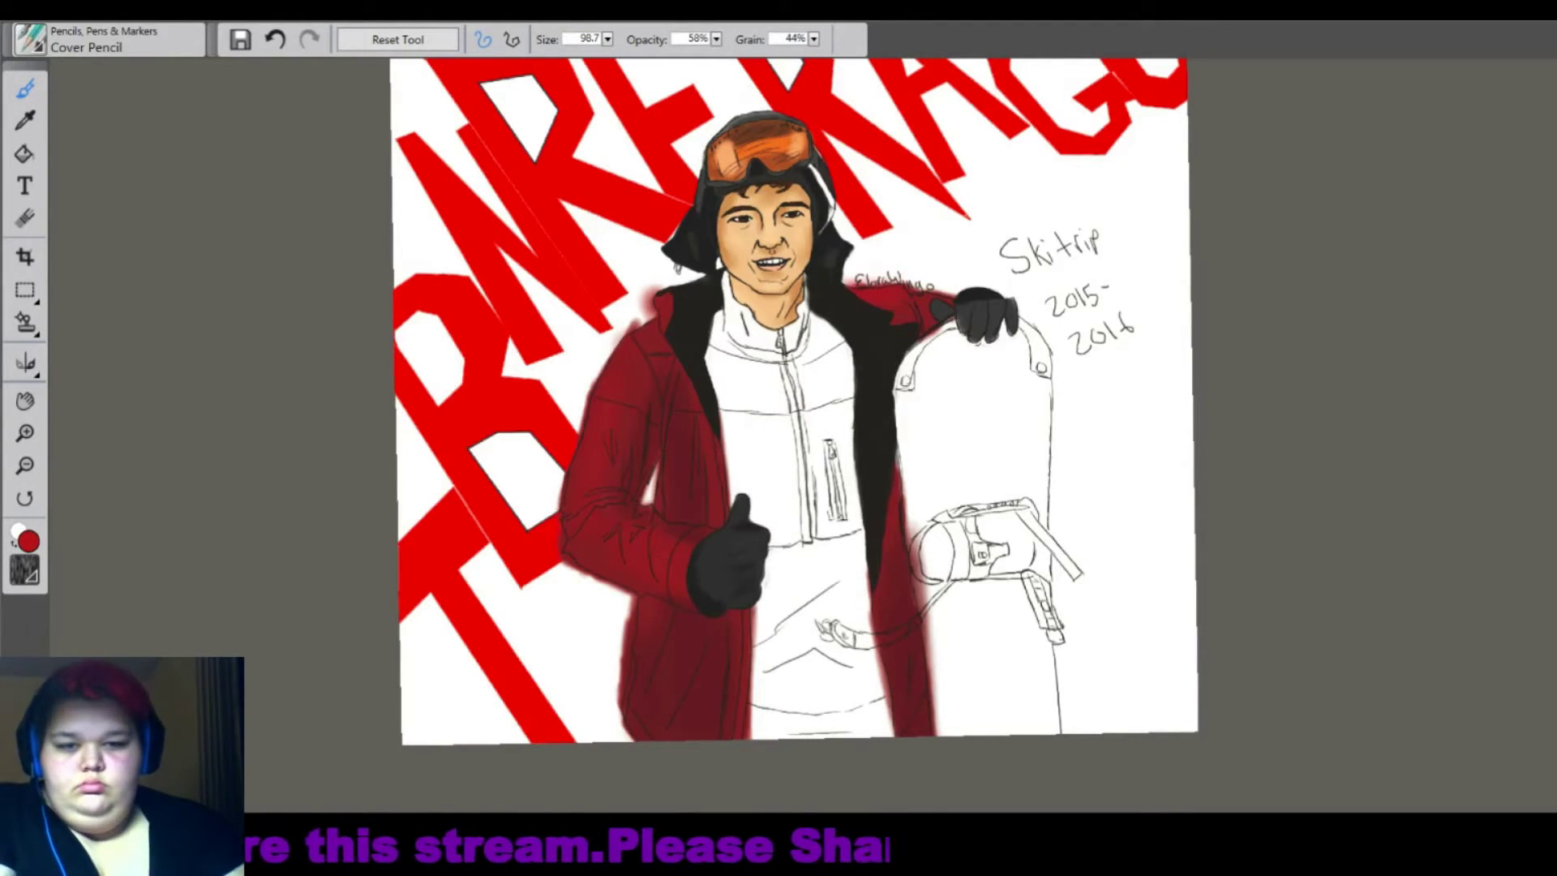
# Add brighter red highlights along the jacket's sleeve and lower edges at size 98.7, and blend with the Pointed Stump at size 36.2.
pyautogui.moveTo(624, 324); pyautogui.dragTo(579, 413)
pyautogui.moveTo(568, 567)
pyautogui.mouseDown()
pyautogui.moveTo(620, 590)
pyautogui.moveTo(625, 737)
pyautogui.mouseUp()
pyautogui.moveTo(761, 609); pyautogui.dragTo(758, 737)
pyautogui.moveTo(871, 612); pyautogui.dragTo(851, 737)
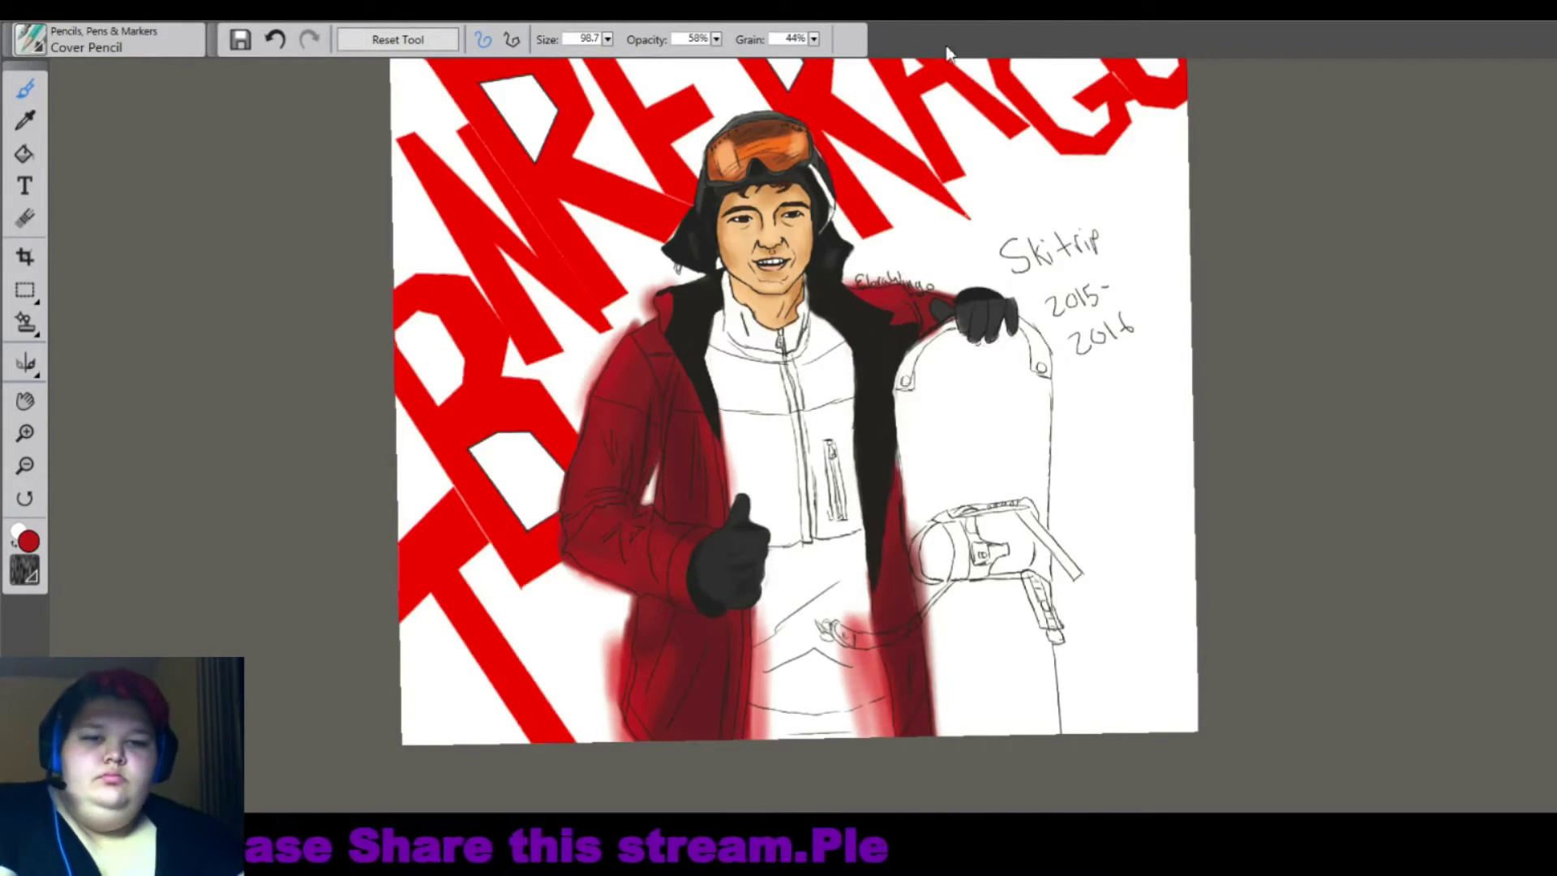
pyautogui.press('b')
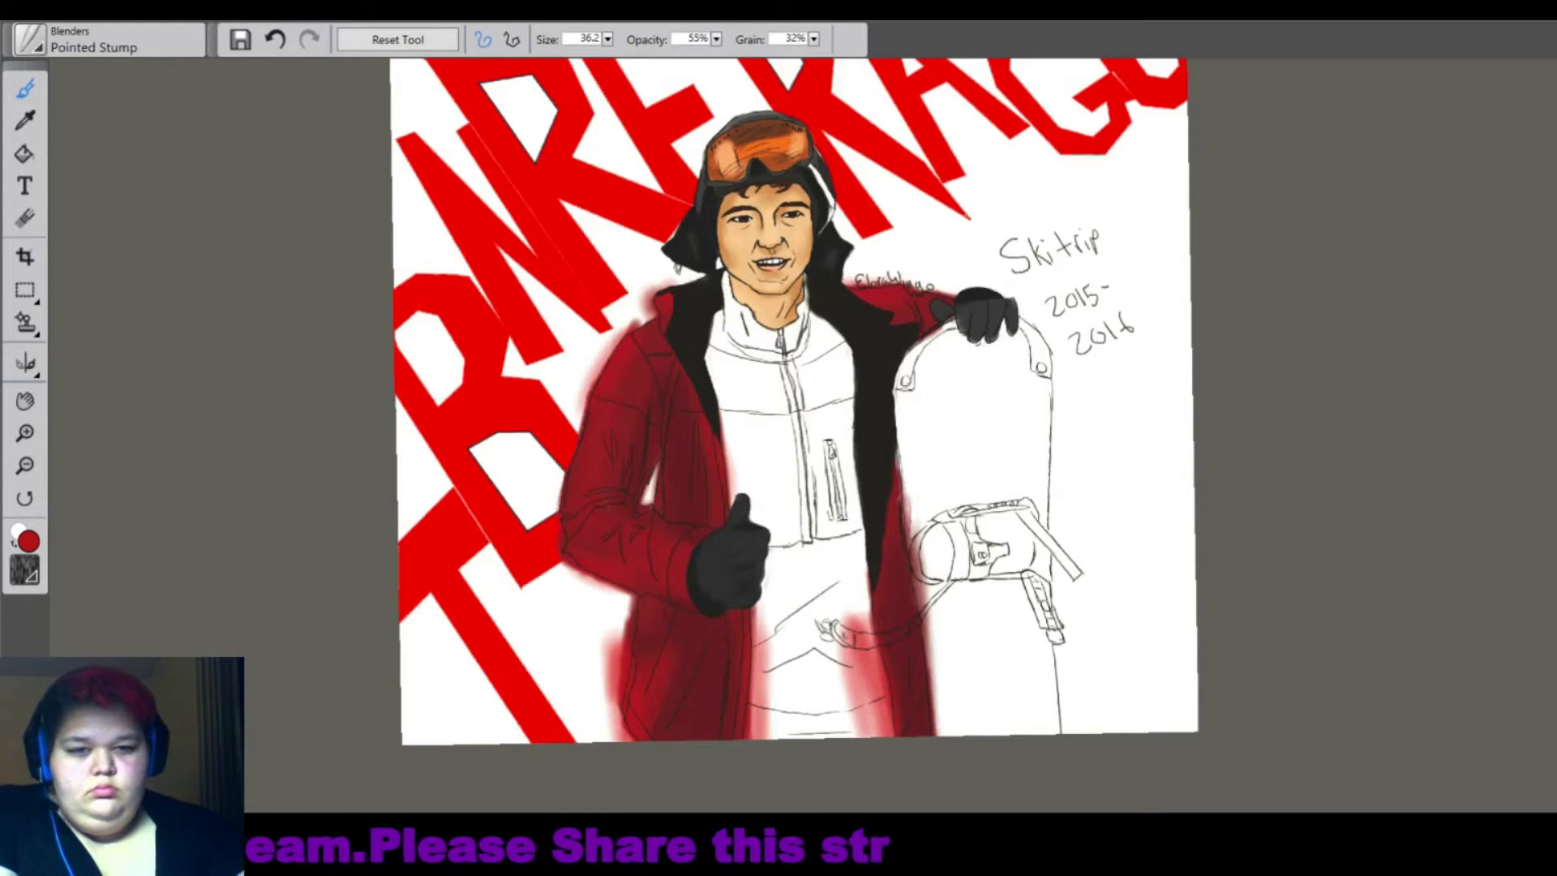
# Erase the red overflow around the outside of the thumbs-up sleeve at size 12.6.
pyautogui.click(25, 219)
pyautogui.scroll(2, 648, 300)
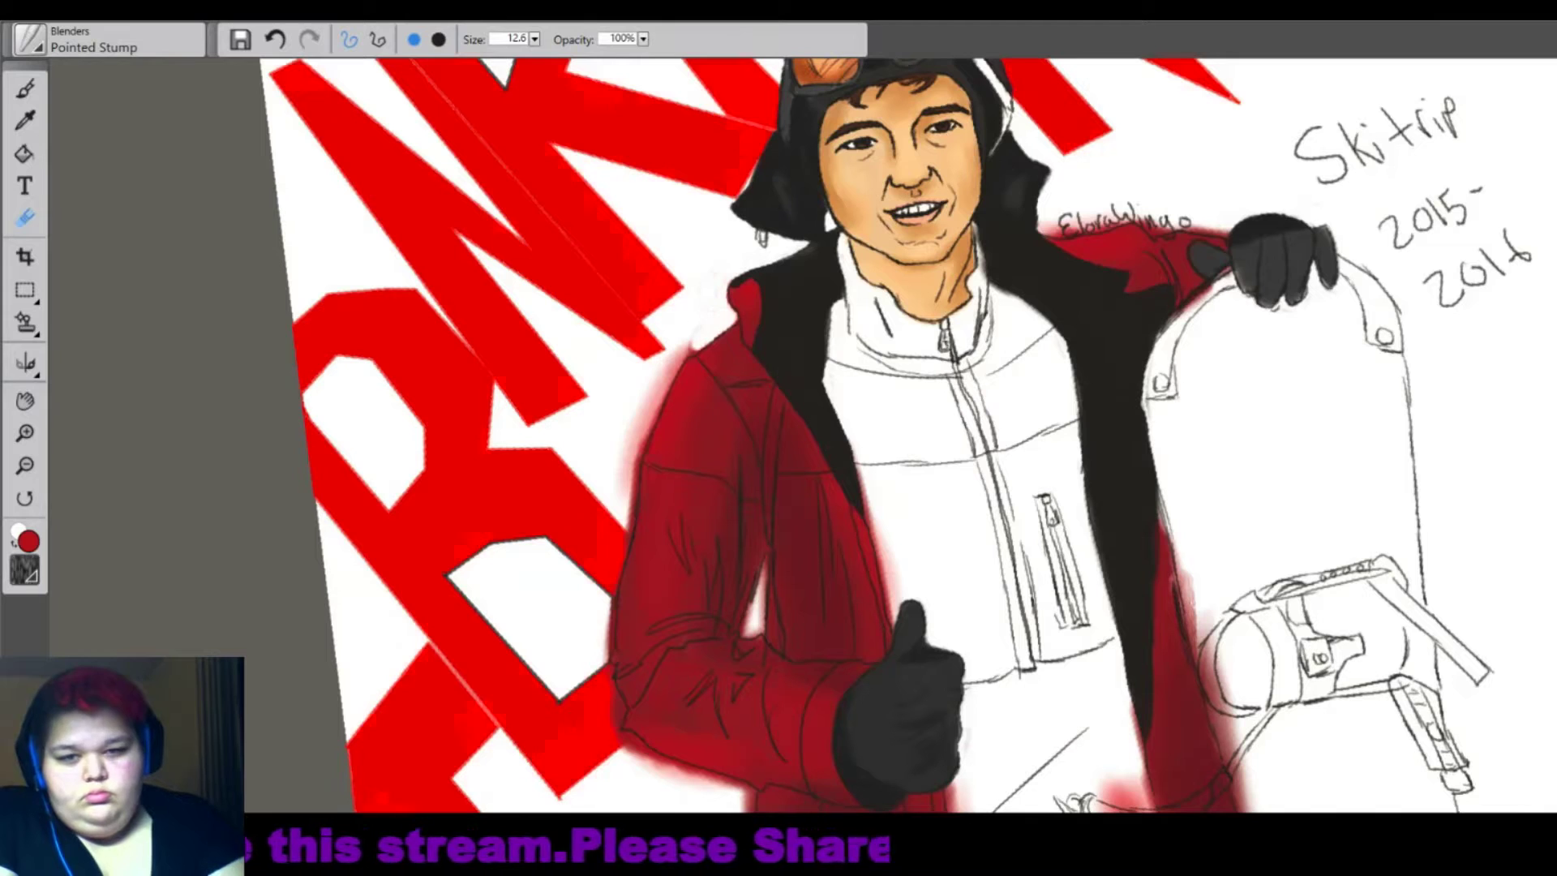
pyautogui.moveTo(779, 438); pyautogui.dragTo(859, 332)
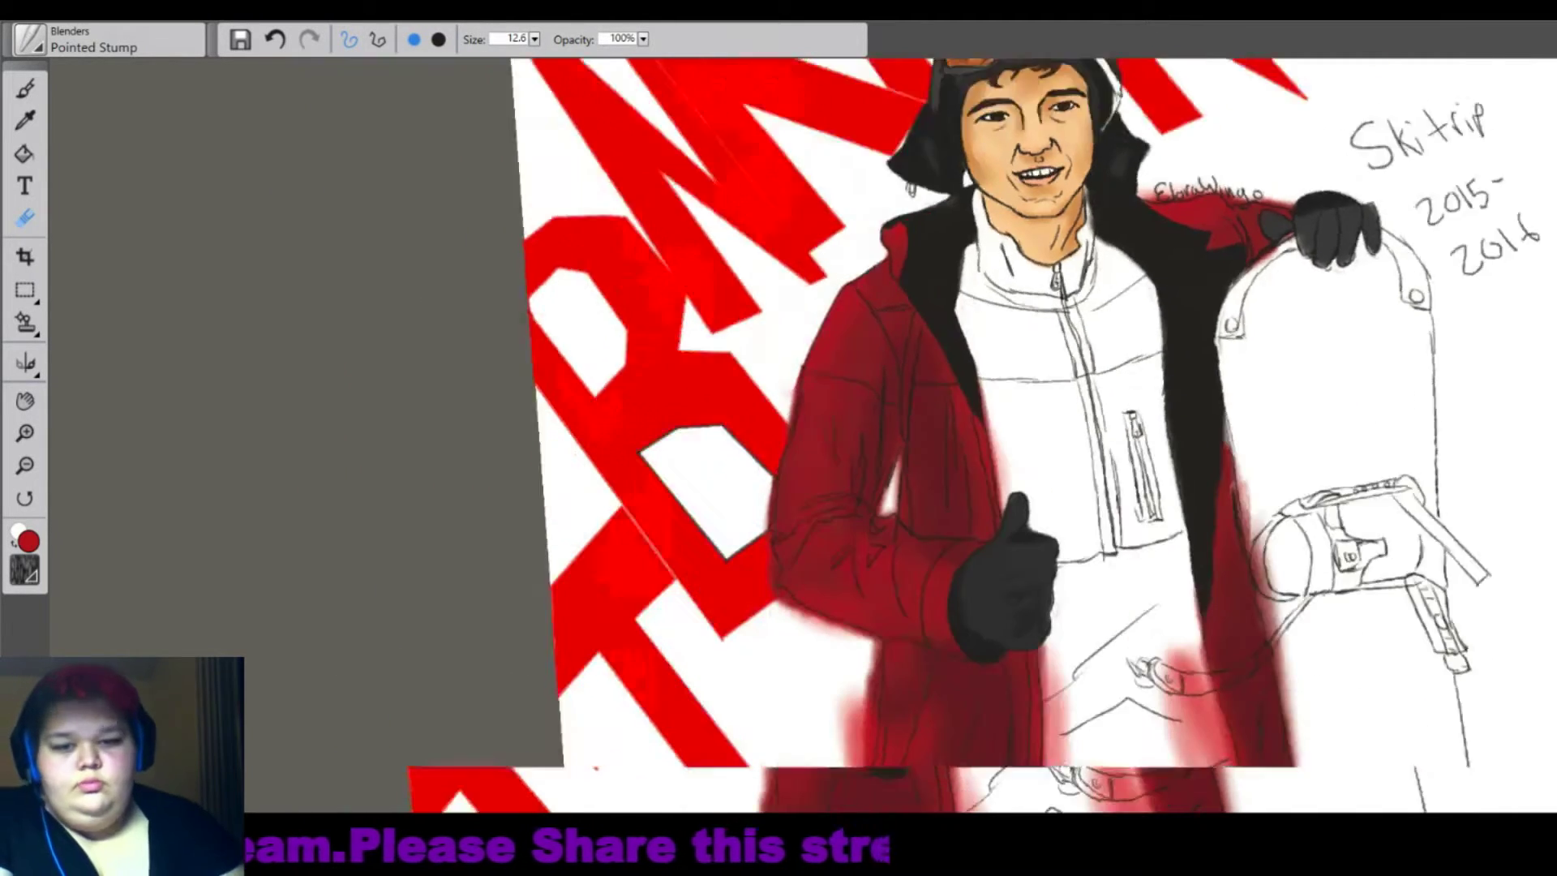
pyautogui.scroll(2, 779, 438)
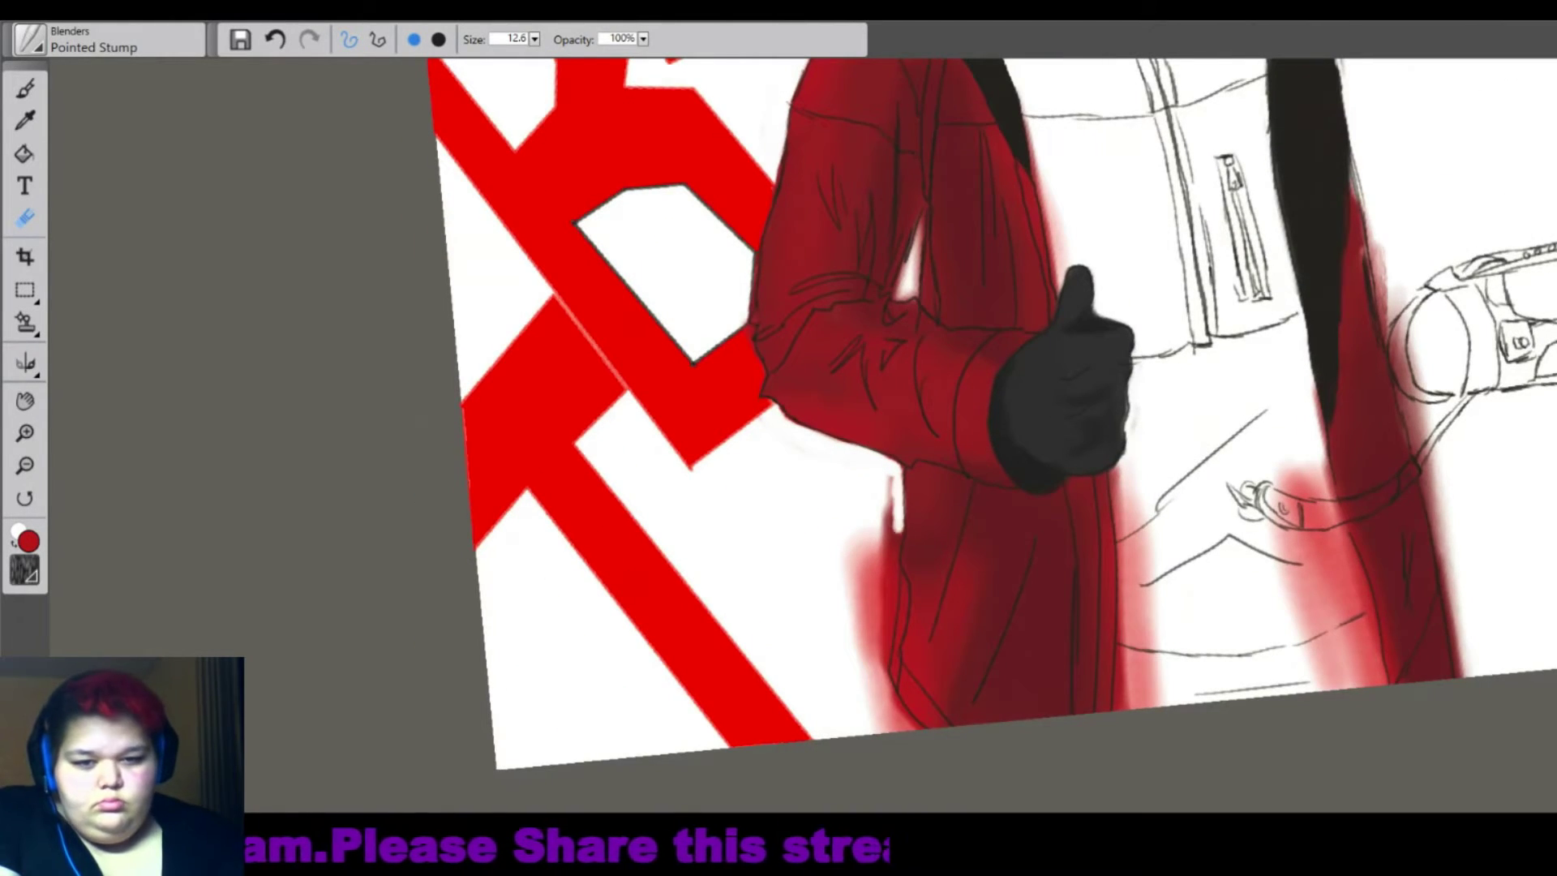
# Erase the red overflow along the jacket's lower outer edge and inside the gap between the thumbs-up arm and body.
pyautogui.hotkey('ctrl', 'z')
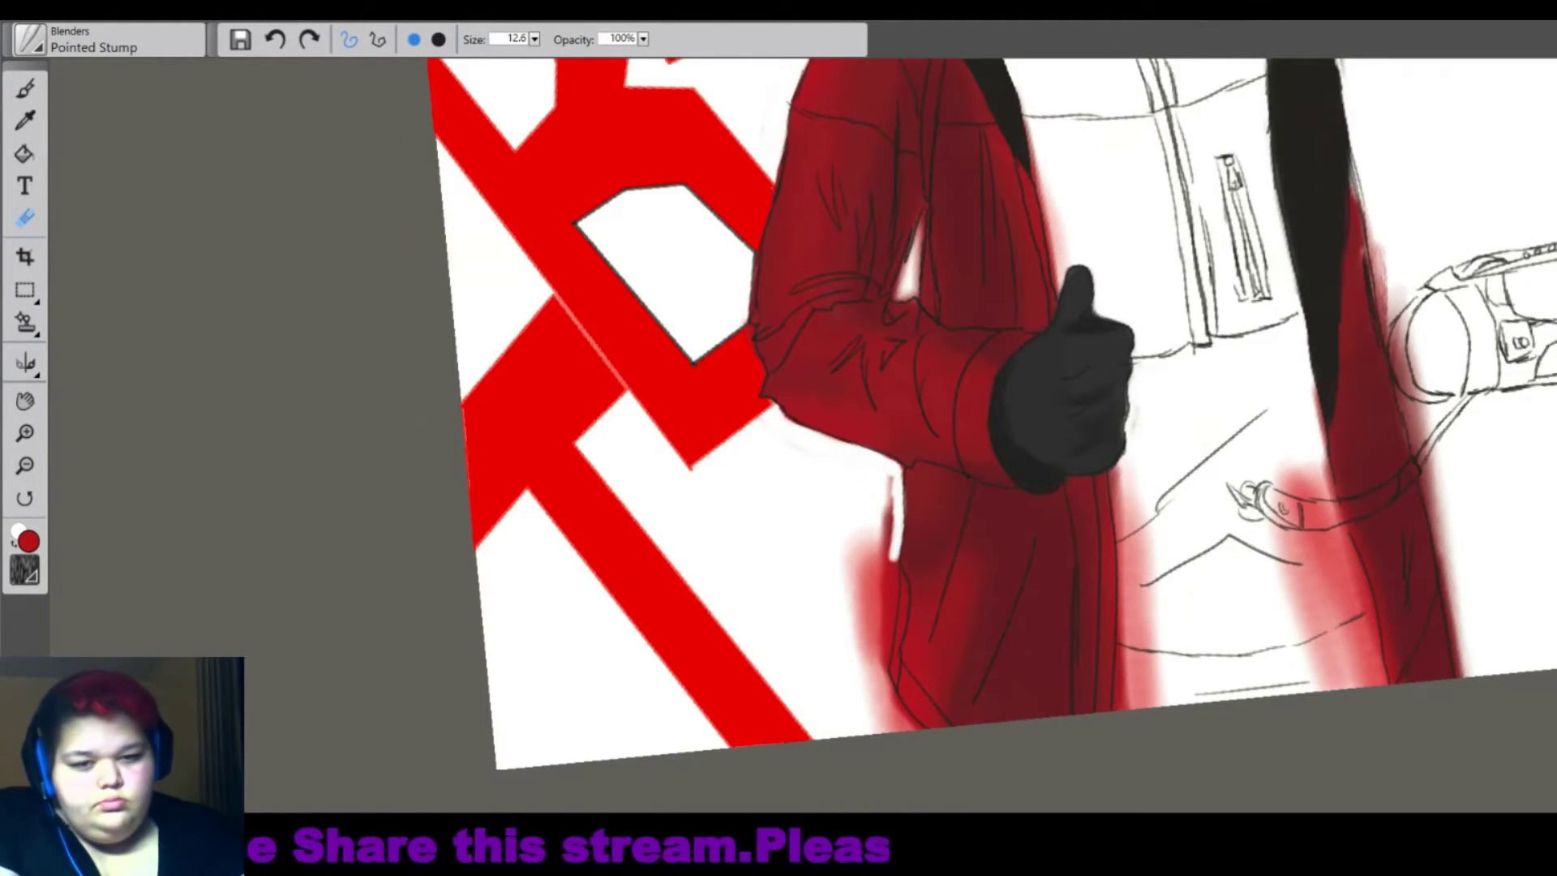
pyautogui.moveTo(888, 478); pyautogui.dragTo(860, 632)
pyautogui.moveTo(847, 543); pyautogui.dragTo(868, 697)
pyautogui.moveTo(887, 522); pyautogui.dragTo(891, 645)
pyautogui.moveTo(884, 579); pyautogui.dragTo(886, 697)
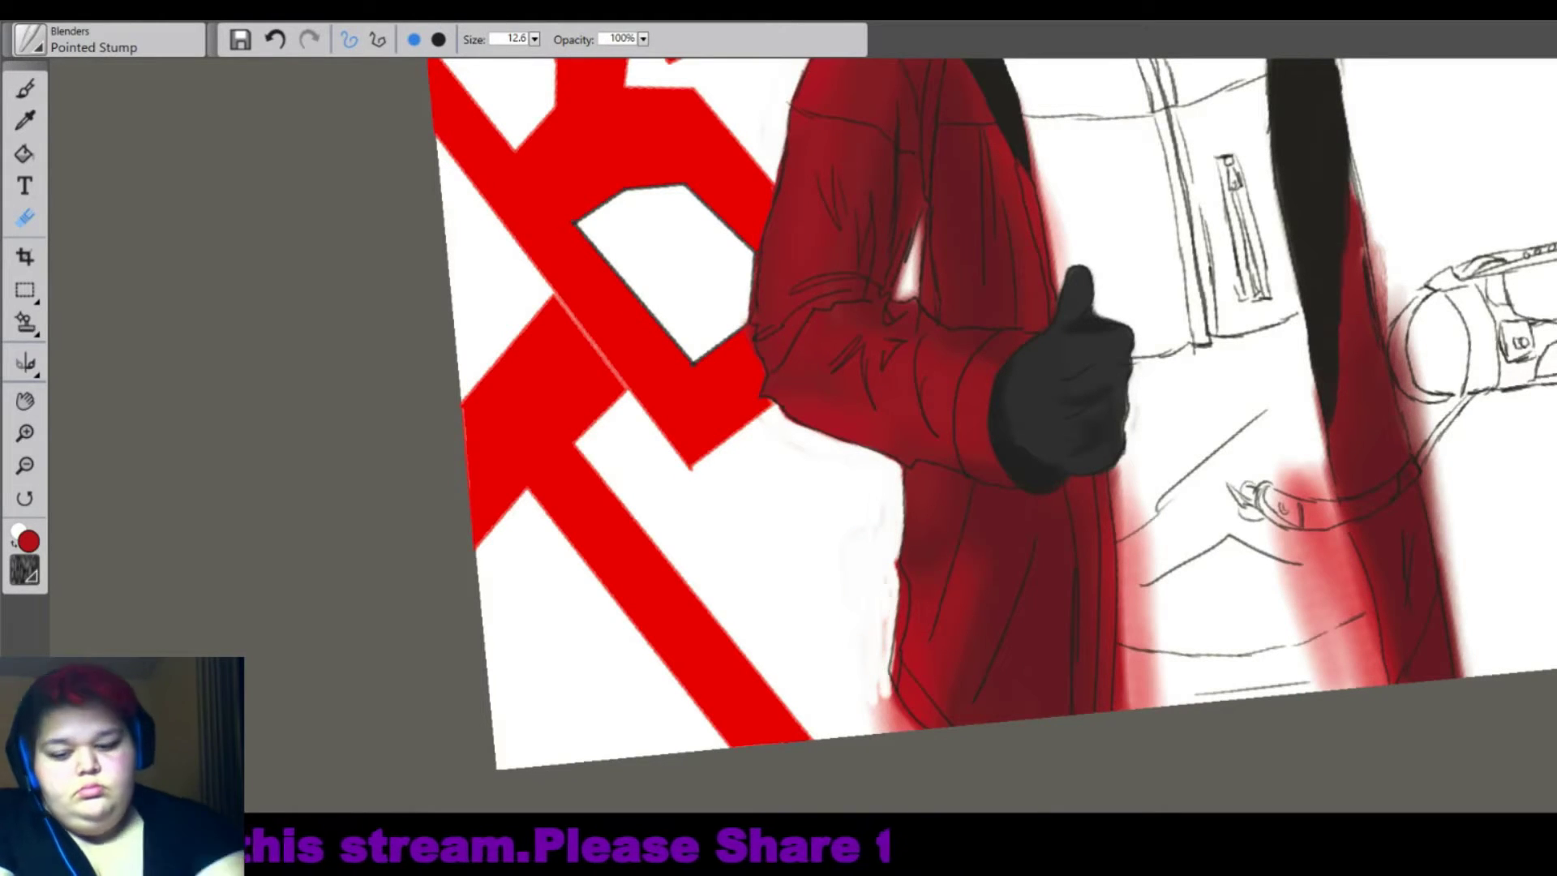
pyautogui.hotkey('ctrl', 'z')
pyautogui.moveTo(892, 479)
pyautogui.mouseDown()
pyautogui.moveTo(847, 616)
pyautogui.moveTo(855, 681)
pyautogui.mouseUp()
pyautogui.moveTo(883, 568); pyautogui.dragTo(876, 730)
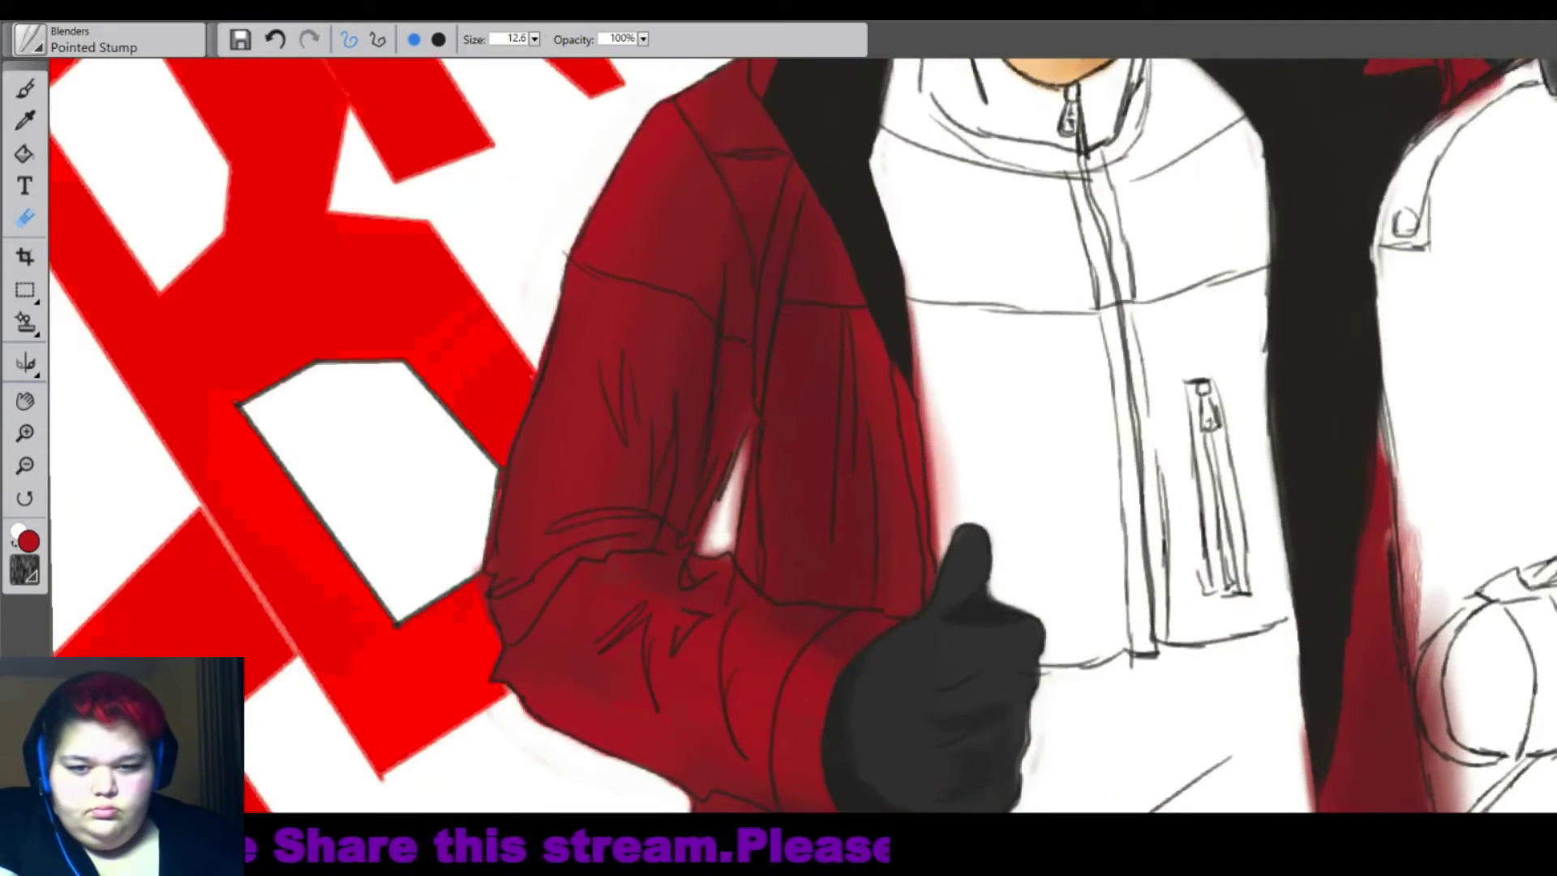
pyautogui.moveTo(707, 552); pyautogui.dragTo(742, 450)
pyautogui.hotkey('ctrl', '-')
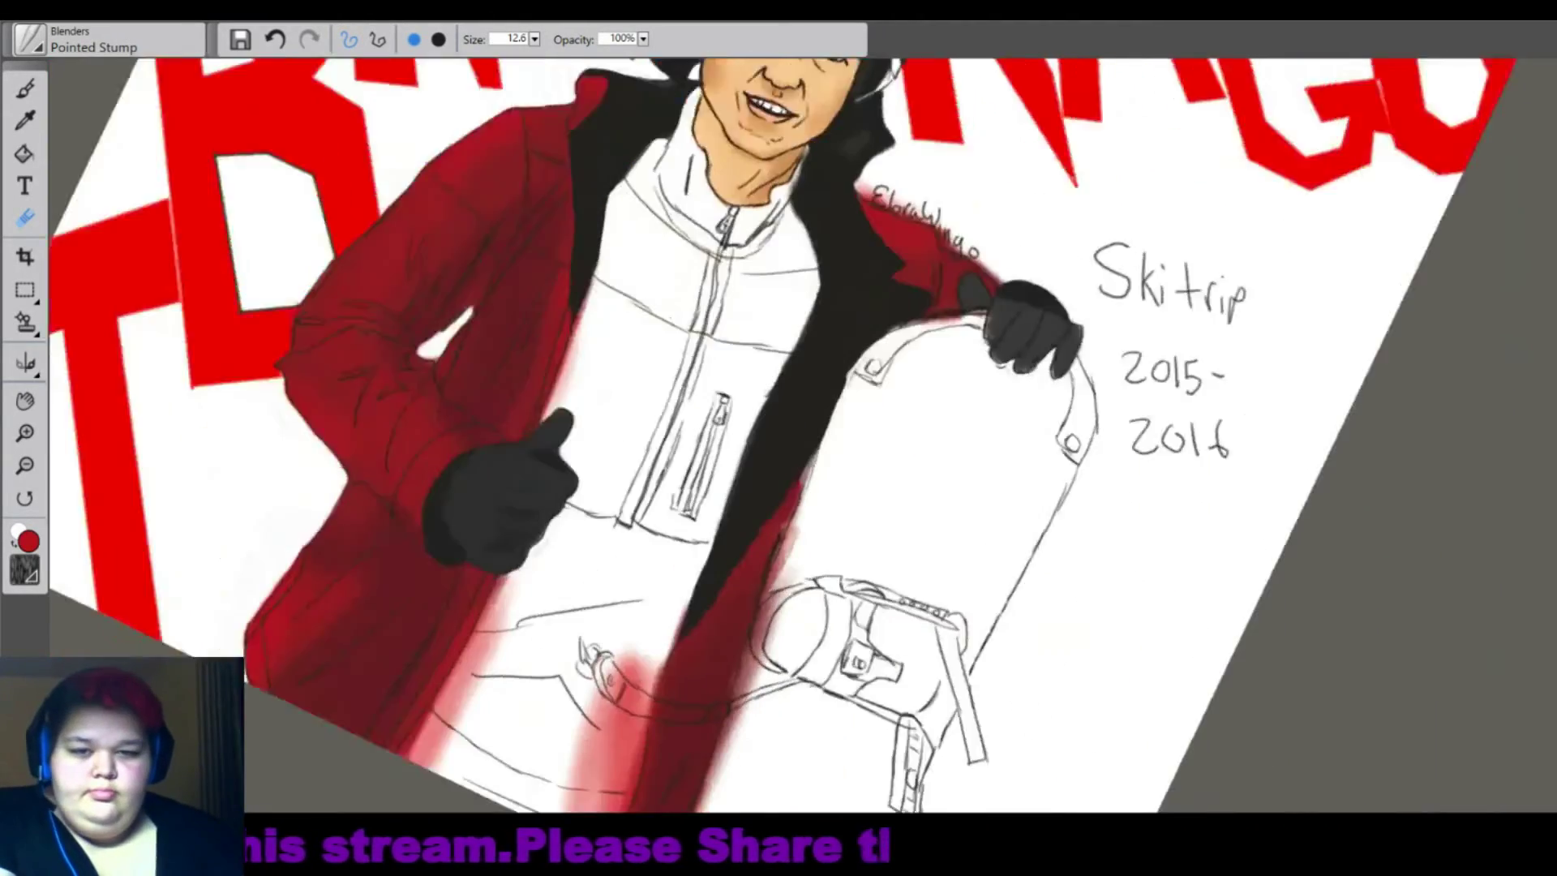
# Erase the remaining red overflow along the jacket's lower inner edges at size 12.6.
pyautogui.hotkey('ctrl', '=')
pyautogui.hotkey('ctrl', '-')
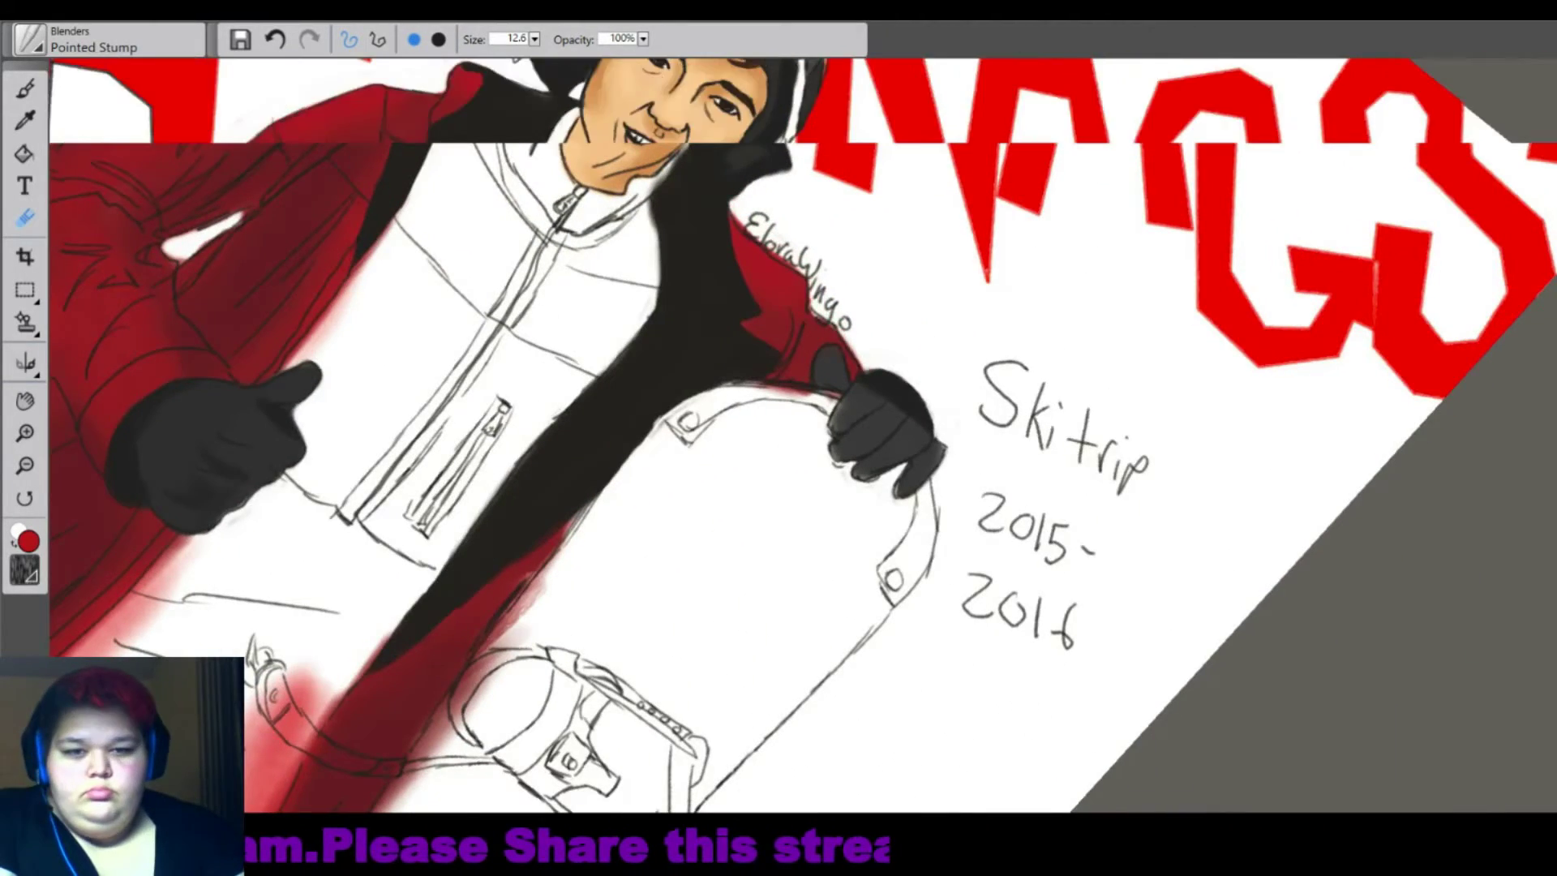
pyautogui.hotkey('ctrl', '=')
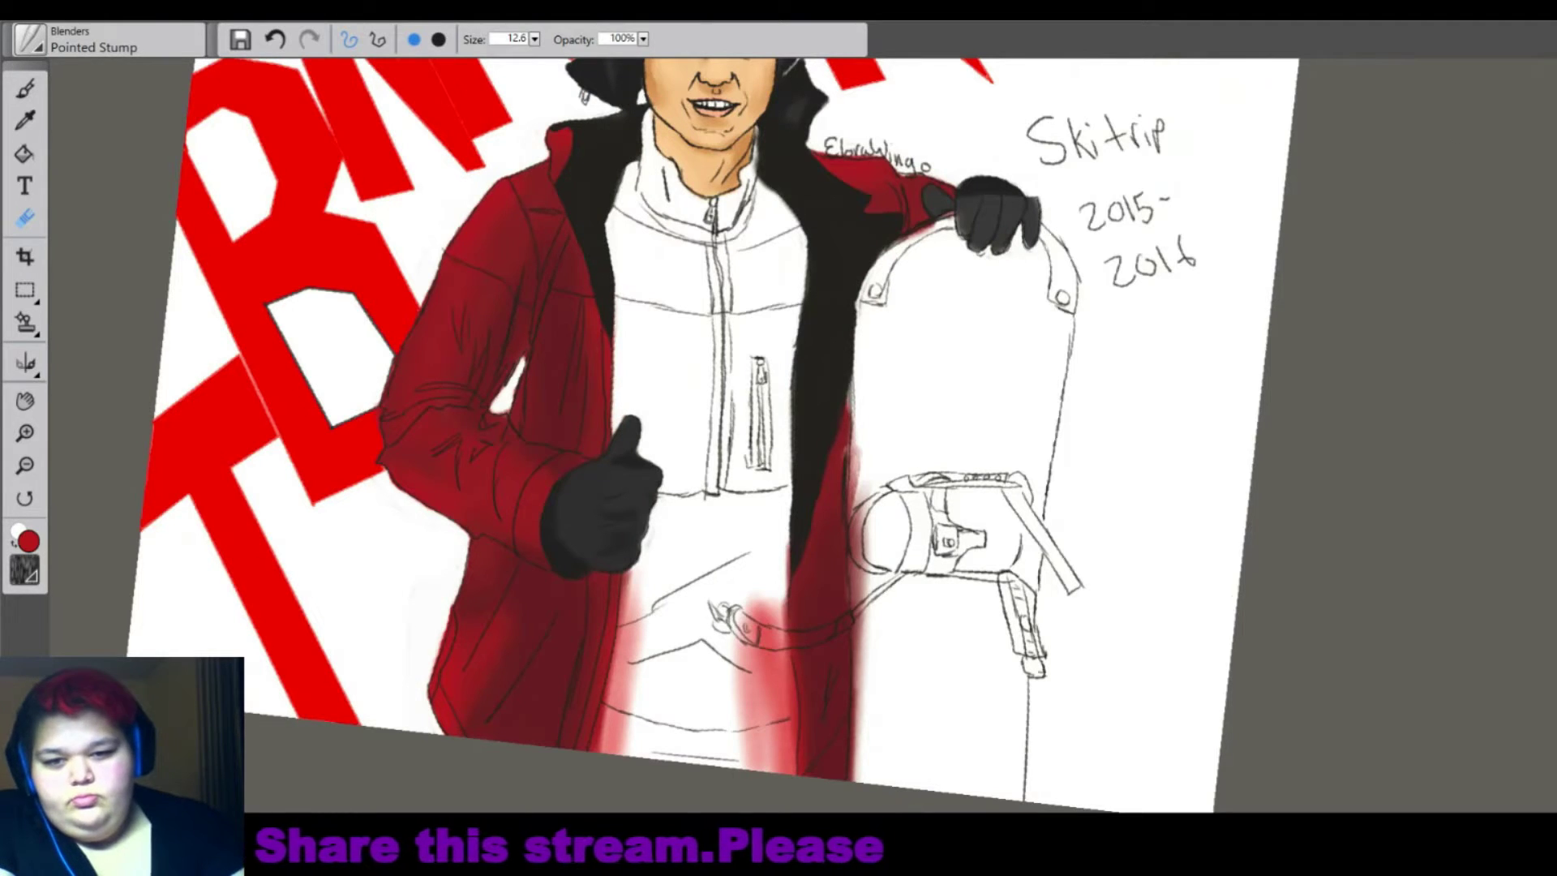
pyautogui.hotkey('ctrl', '-')
pyautogui.hotkey('ctrl', '=')
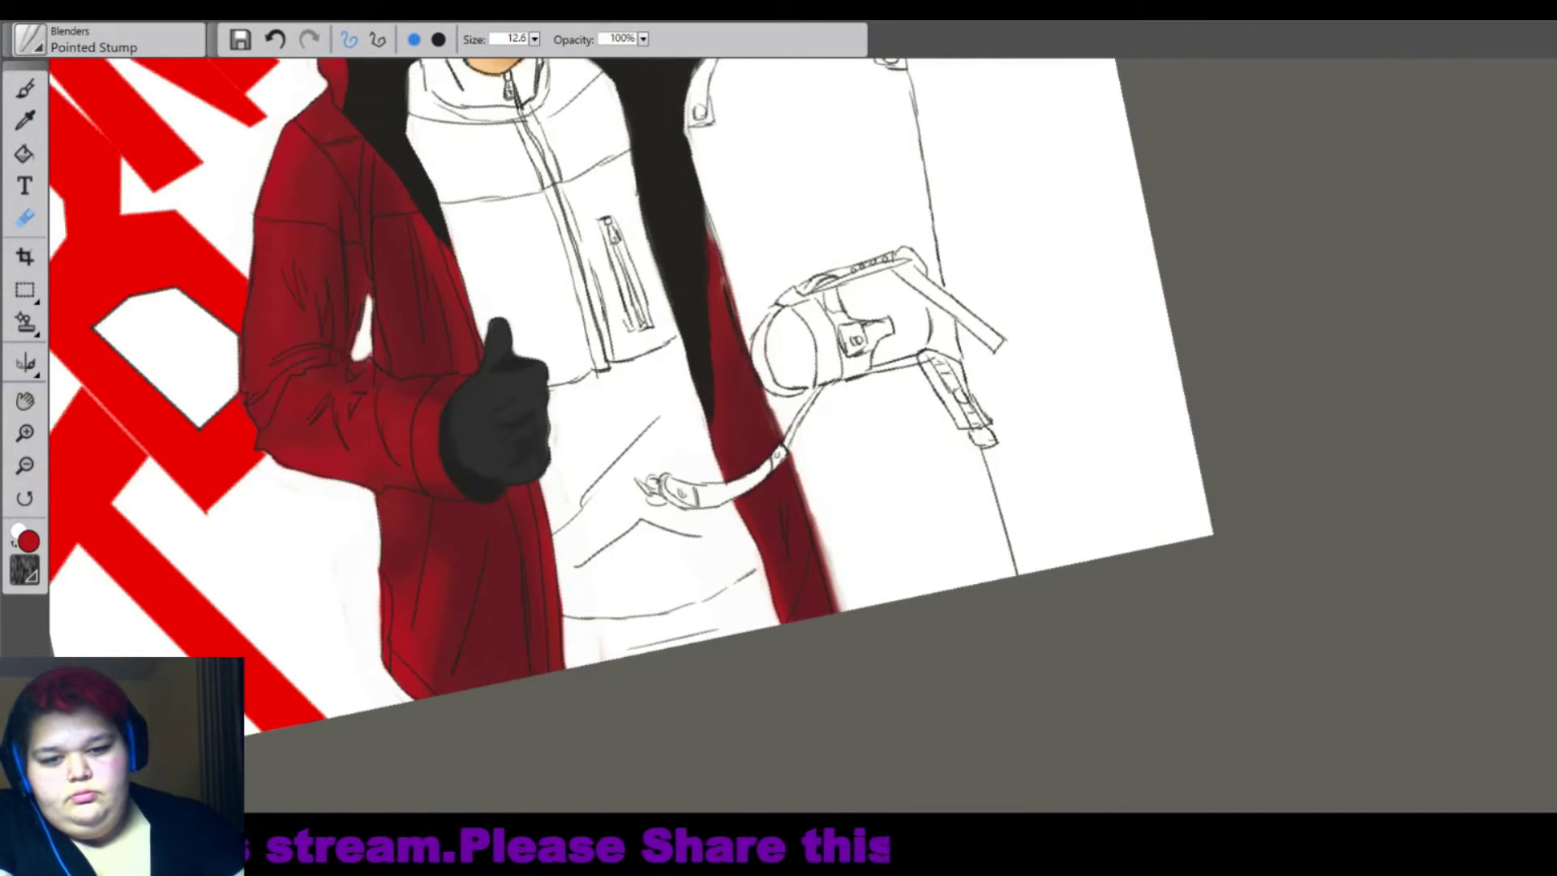
# Fill the lower section of the inner shirt with bright red using the Cover Pencil at size 20.7.
pyautogui.press('b')
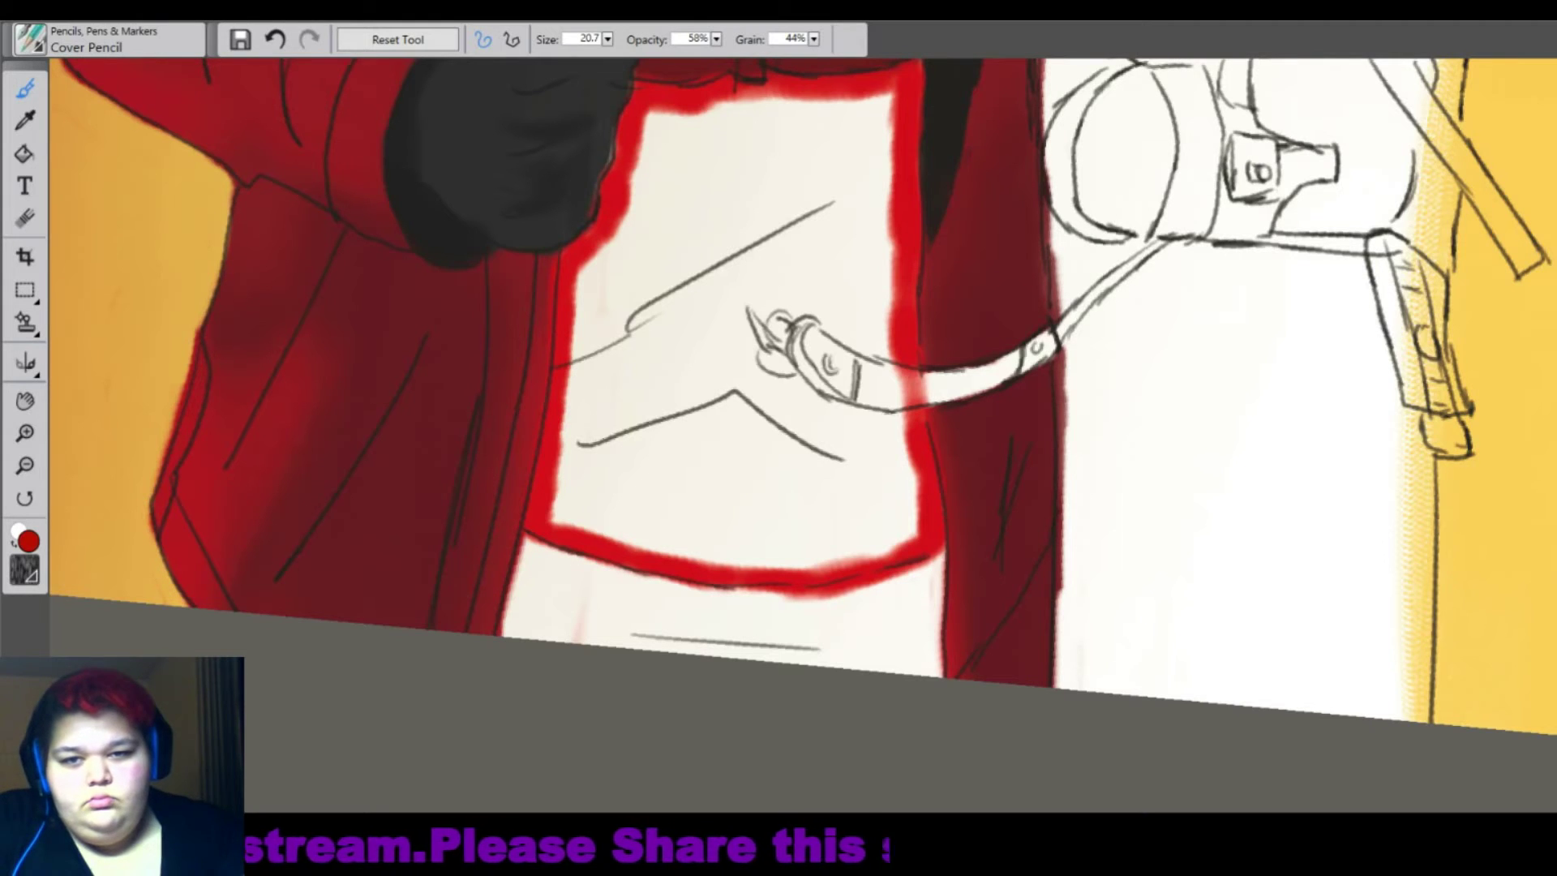
pyautogui.press('k')
pyautogui.click(758, 245)
pyautogui.press('b')
pyautogui.moveTo(616, 231)
pyautogui.mouseDown()
pyautogui.moveTo(665, 103)
pyautogui.moveTo(892, 89)
pyautogui.moveTo(916, 458)
pyautogui.mouseUp()
pyautogui.moveTo(891, 563); pyautogui.dragTo(560, 531)
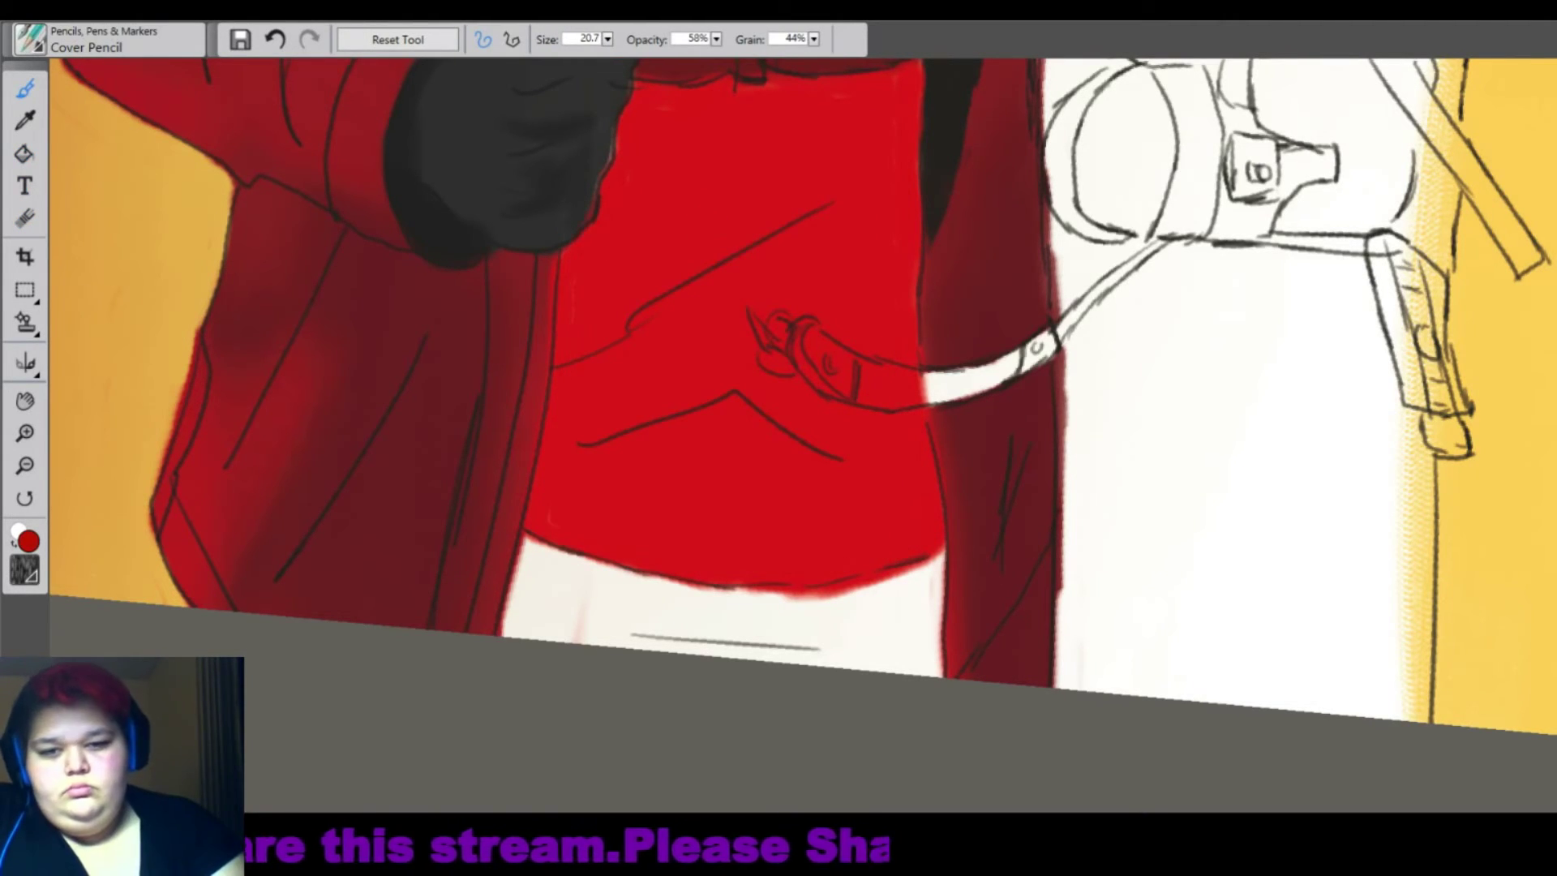
# Erase the red paint covering the end of the loose snowboard strap at size 12.6.
pyautogui.press('n')
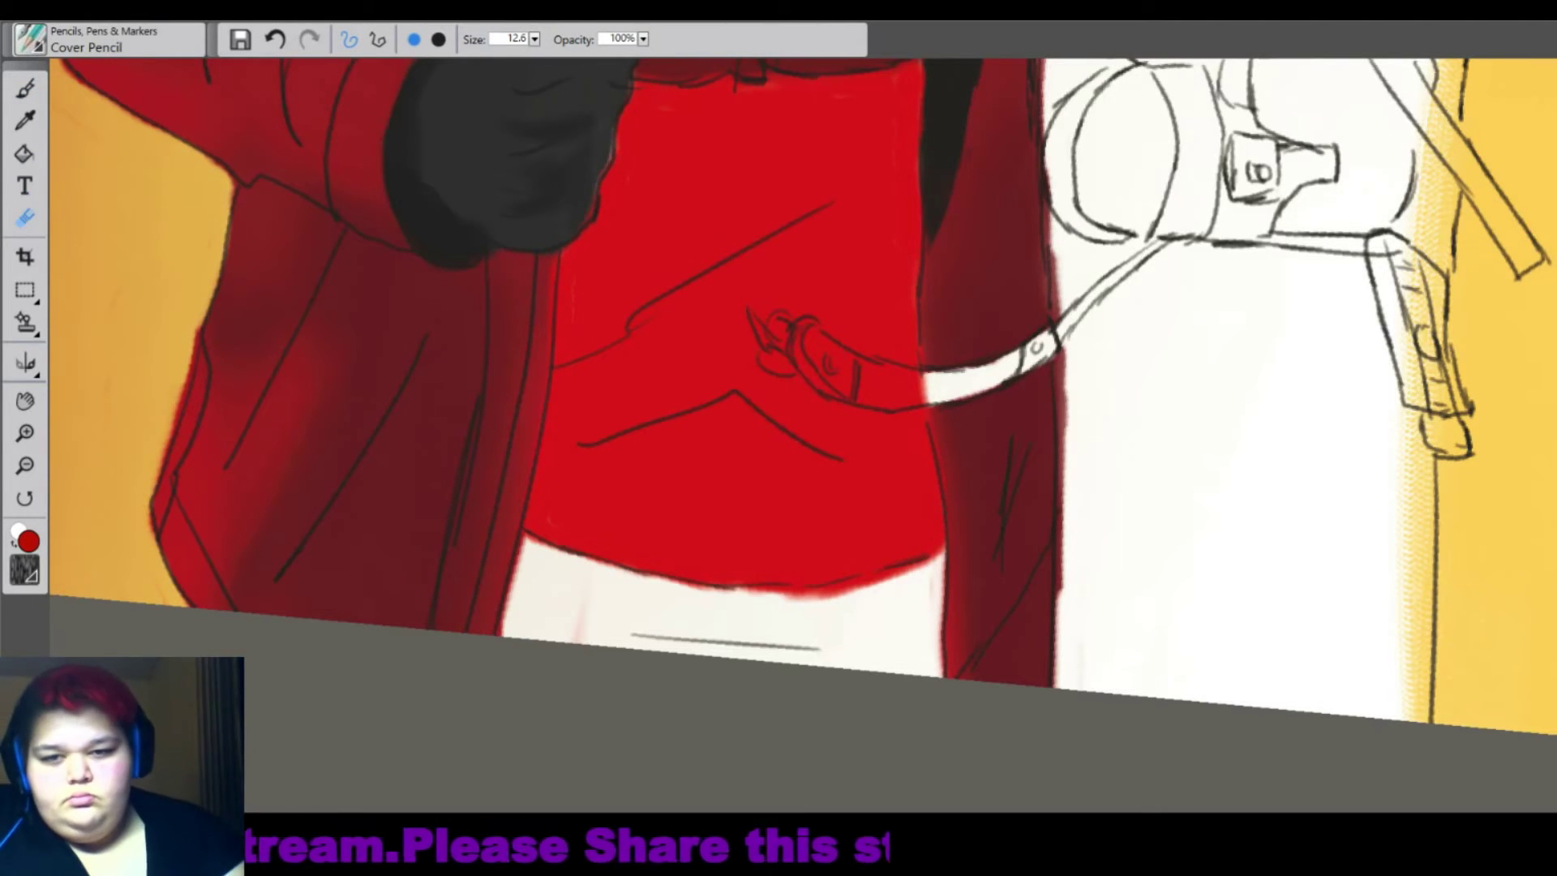
pyautogui.moveTo(815, 347)
pyautogui.mouseDown()
pyautogui.moveTo(917, 381)
pyautogui.moveTo(798, 348)
pyautogui.mouseUp()
pyautogui.scroll(-5, 778, 365)
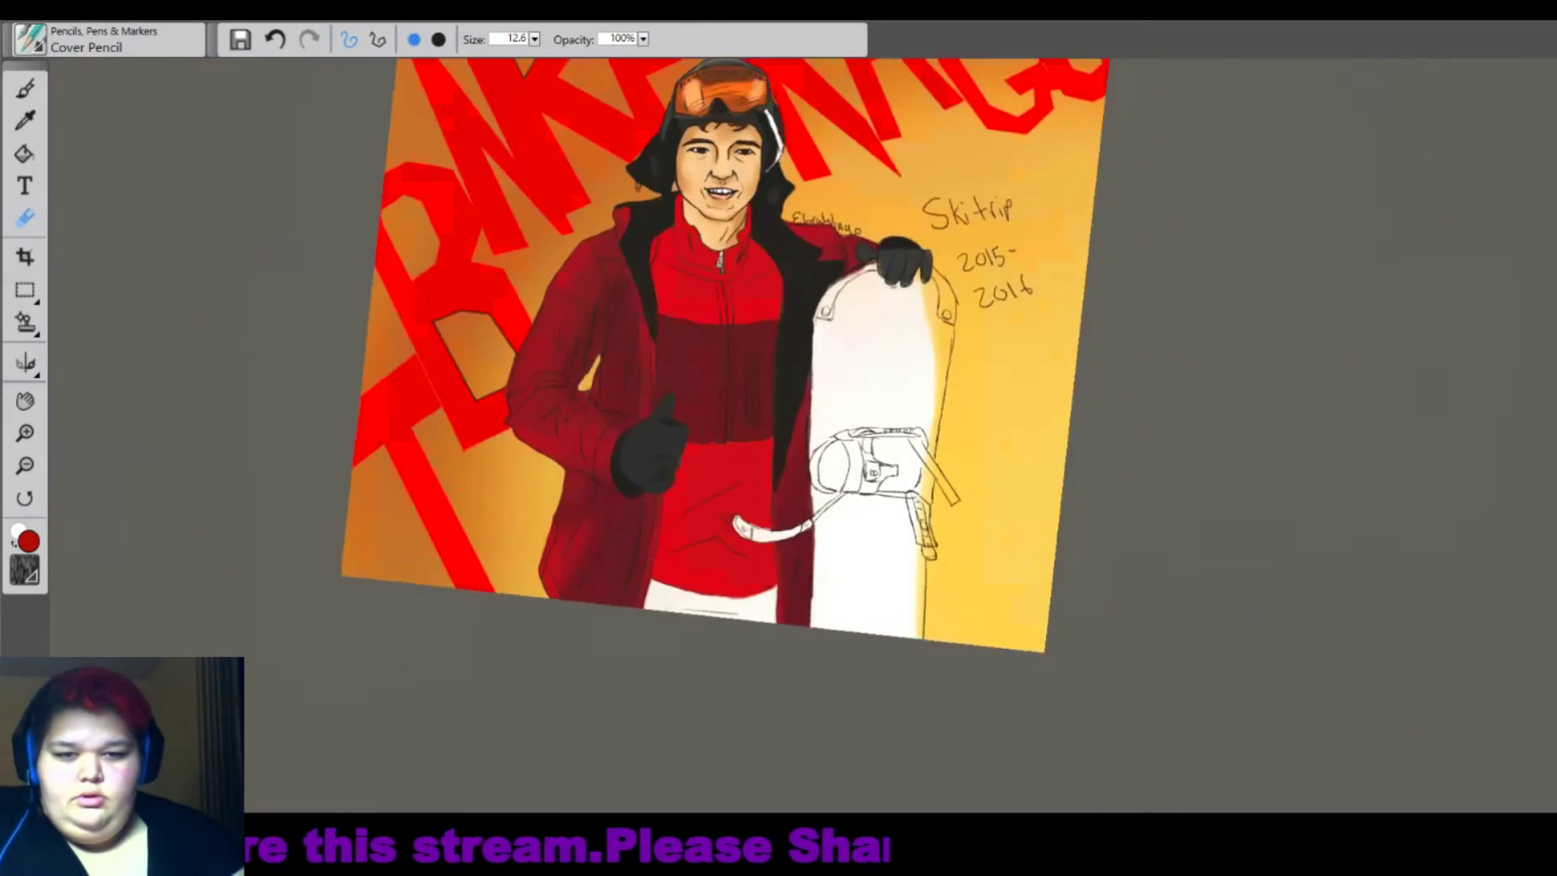
pyautogui.scroll(3, 779, 365)
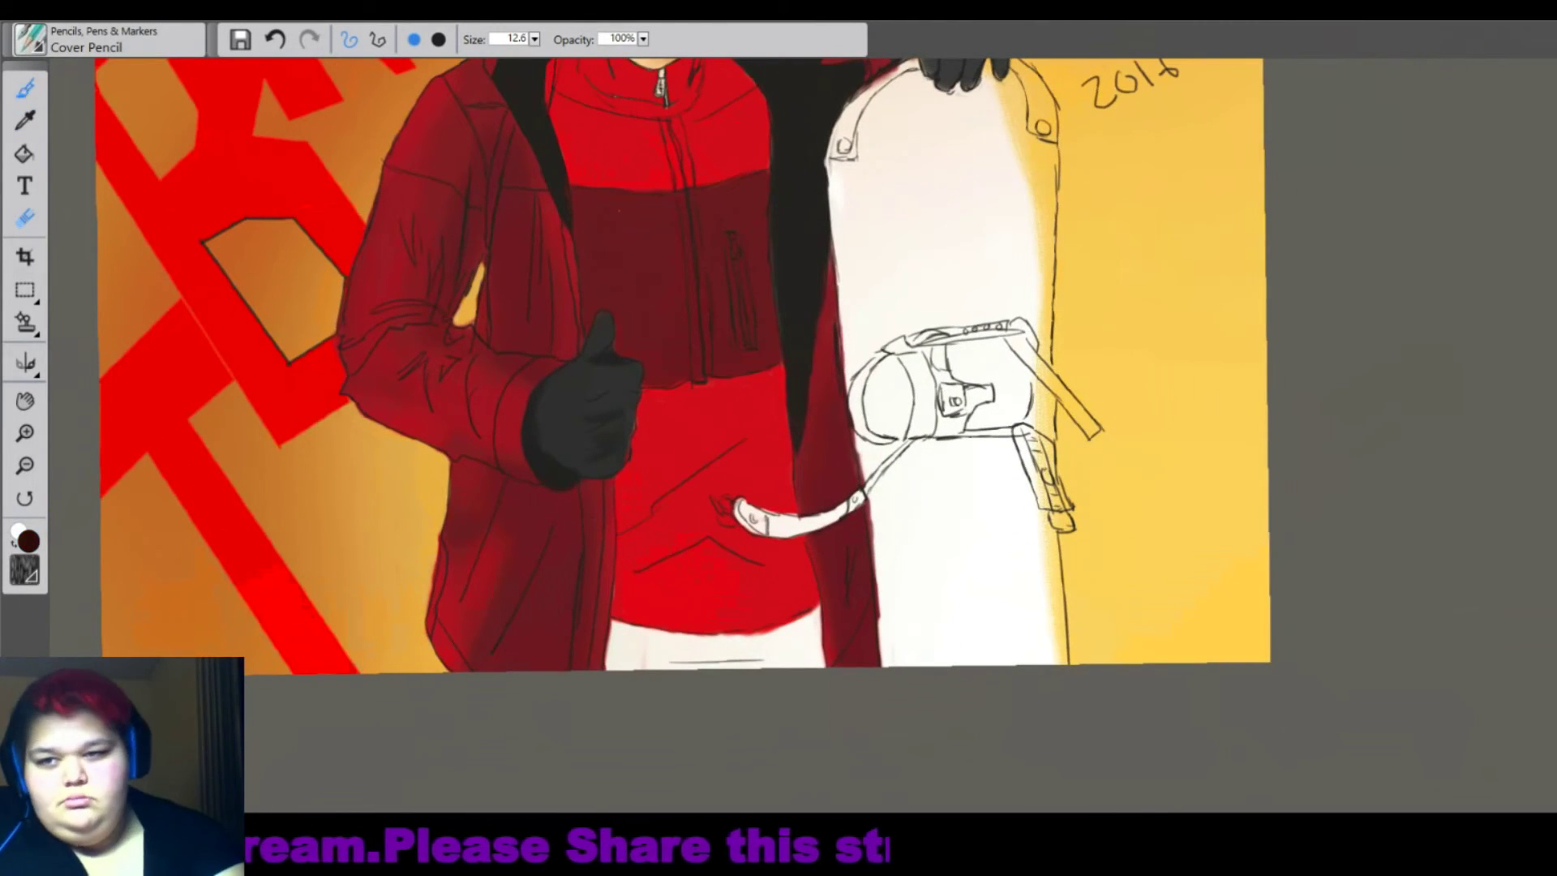
# Paint the trousers below the red shirt dark brown with the Cover Pencil at size 20.7, and erase the overflow.
pyautogui.press('b')
pyautogui.scroll(3, 778, 365)
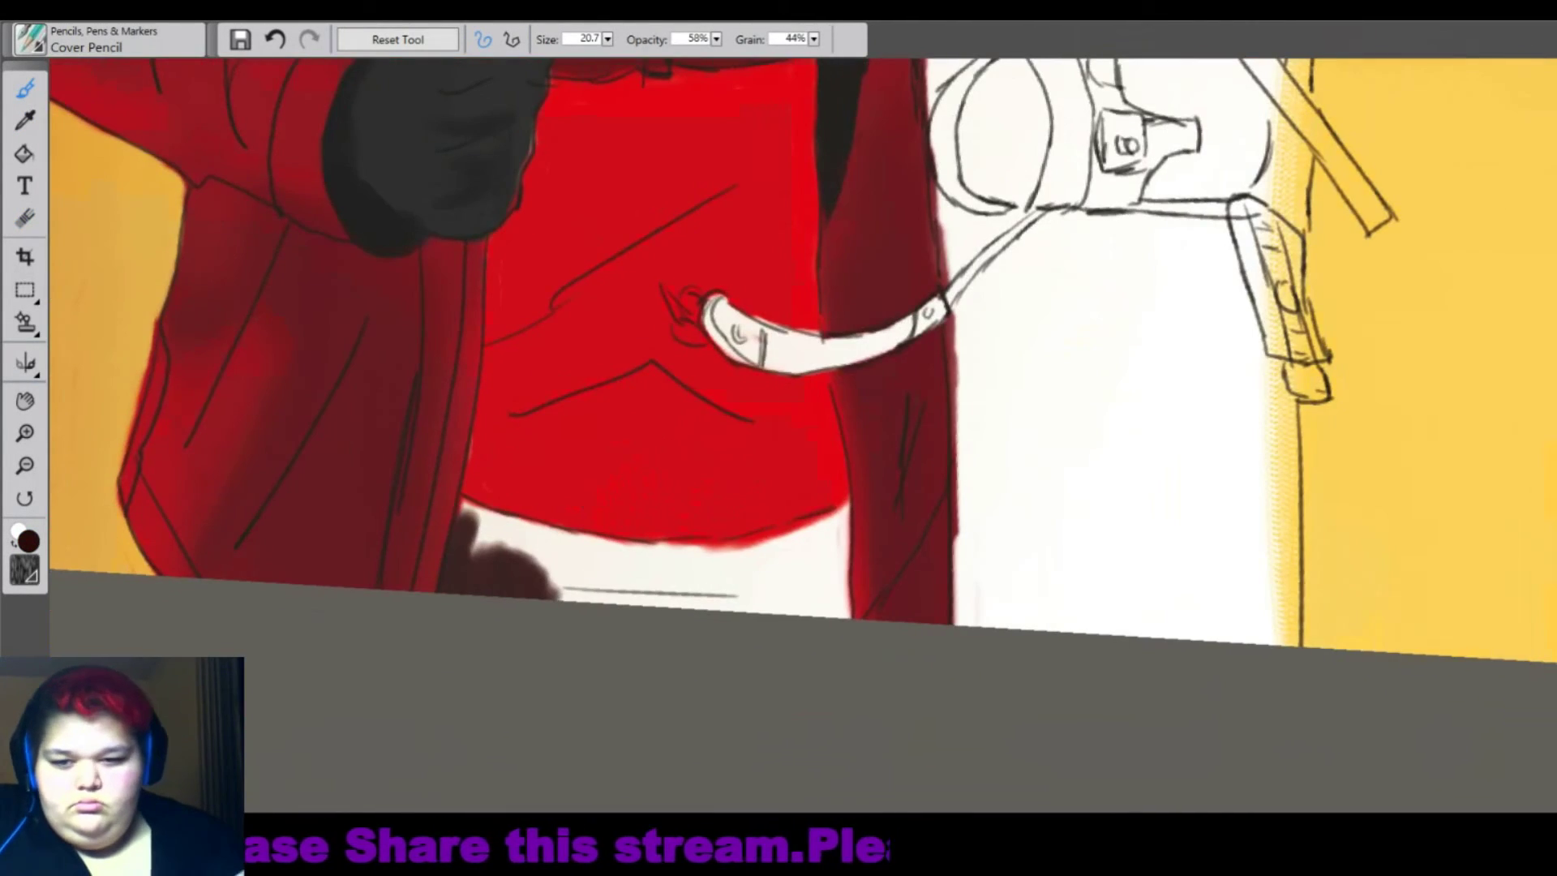
pyautogui.moveTo(467, 506)
pyautogui.mouseDown()
pyautogui.moveTo(608, 560)
pyautogui.moveTo(730, 559)
pyautogui.moveTo(823, 531)
pyautogui.moveTo(839, 579)
pyautogui.moveTo(844, 496)
pyautogui.mouseUp()
pyautogui.moveTo(487, 559)
pyautogui.mouseDown()
pyautogui.moveTo(779, 596)
pyautogui.moveTo(819, 560)
pyautogui.moveTo(798, 579)
pyautogui.moveTo(845, 469)
pyautogui.mouseUp()
pyautogui.press('n')
pyautogui.hotkey('ctrl', 'z')
pyautogui.moveTo(858, 543); pyautogui.dragTo(857, 499)
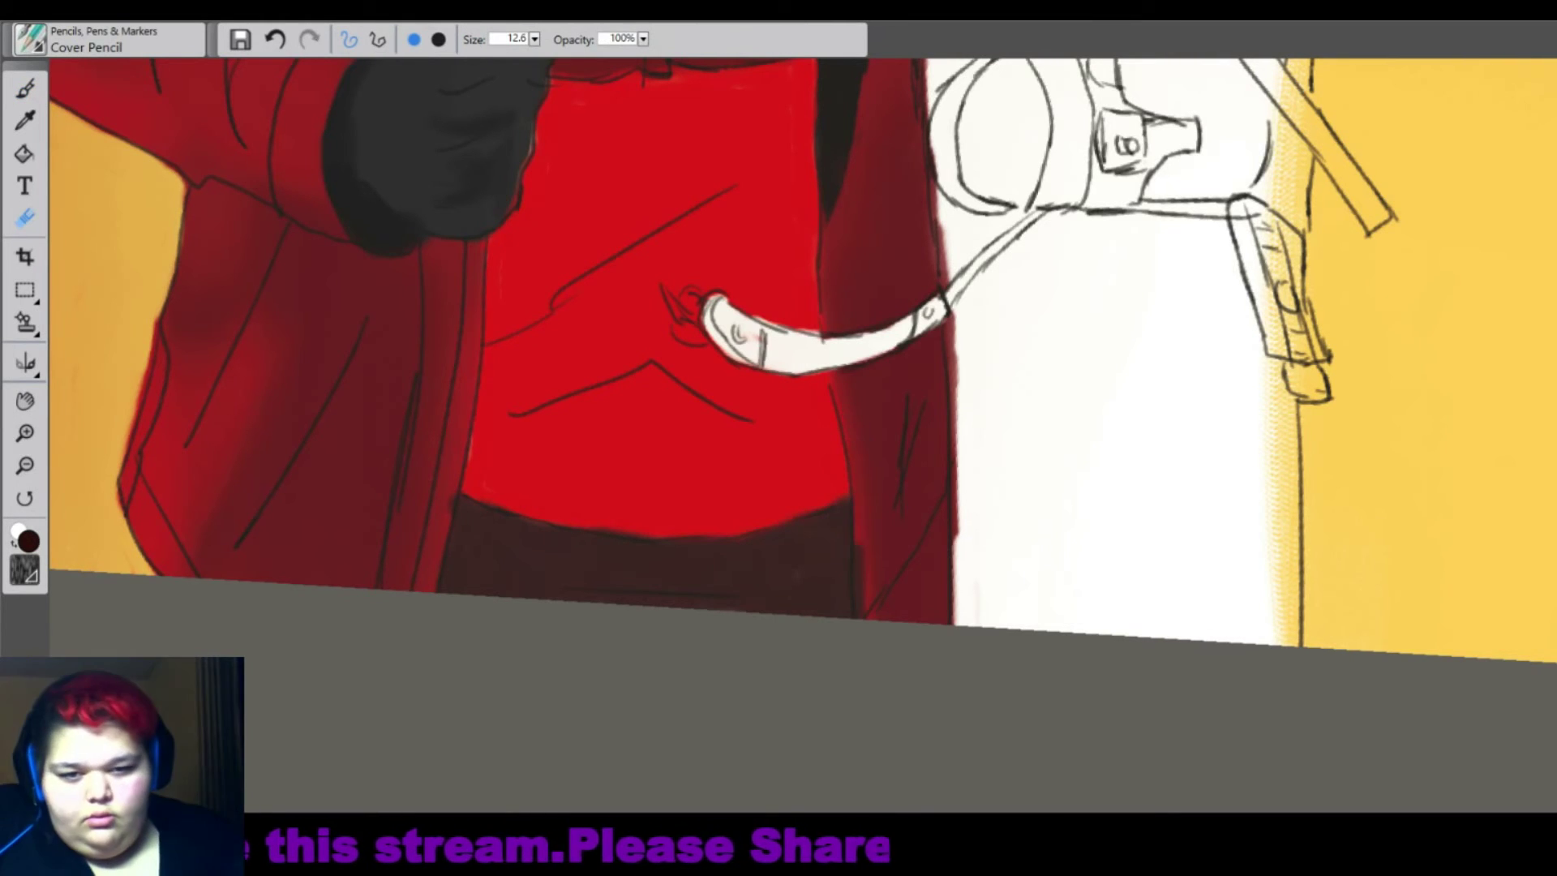
# Colour the two curved corner pieces at the snowboard's tip dark brown-grey with the Cover Pencil at size 20.7.
pyautogui.hotkey('ctrl', '0')
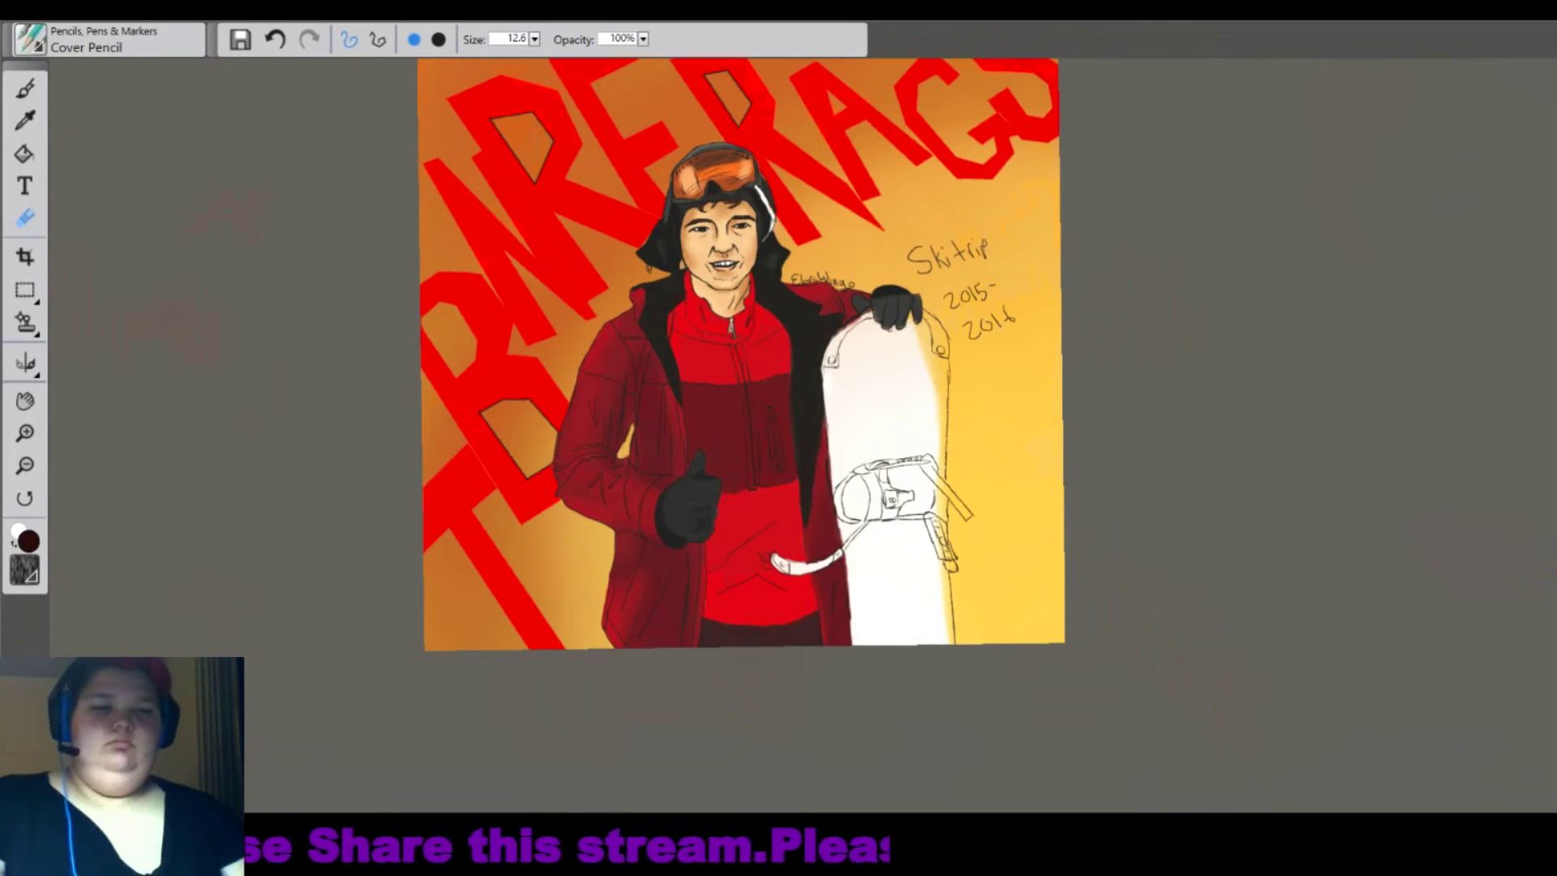
pyautogui.press('b')
pyautogui.scroll(3, 955, 314)
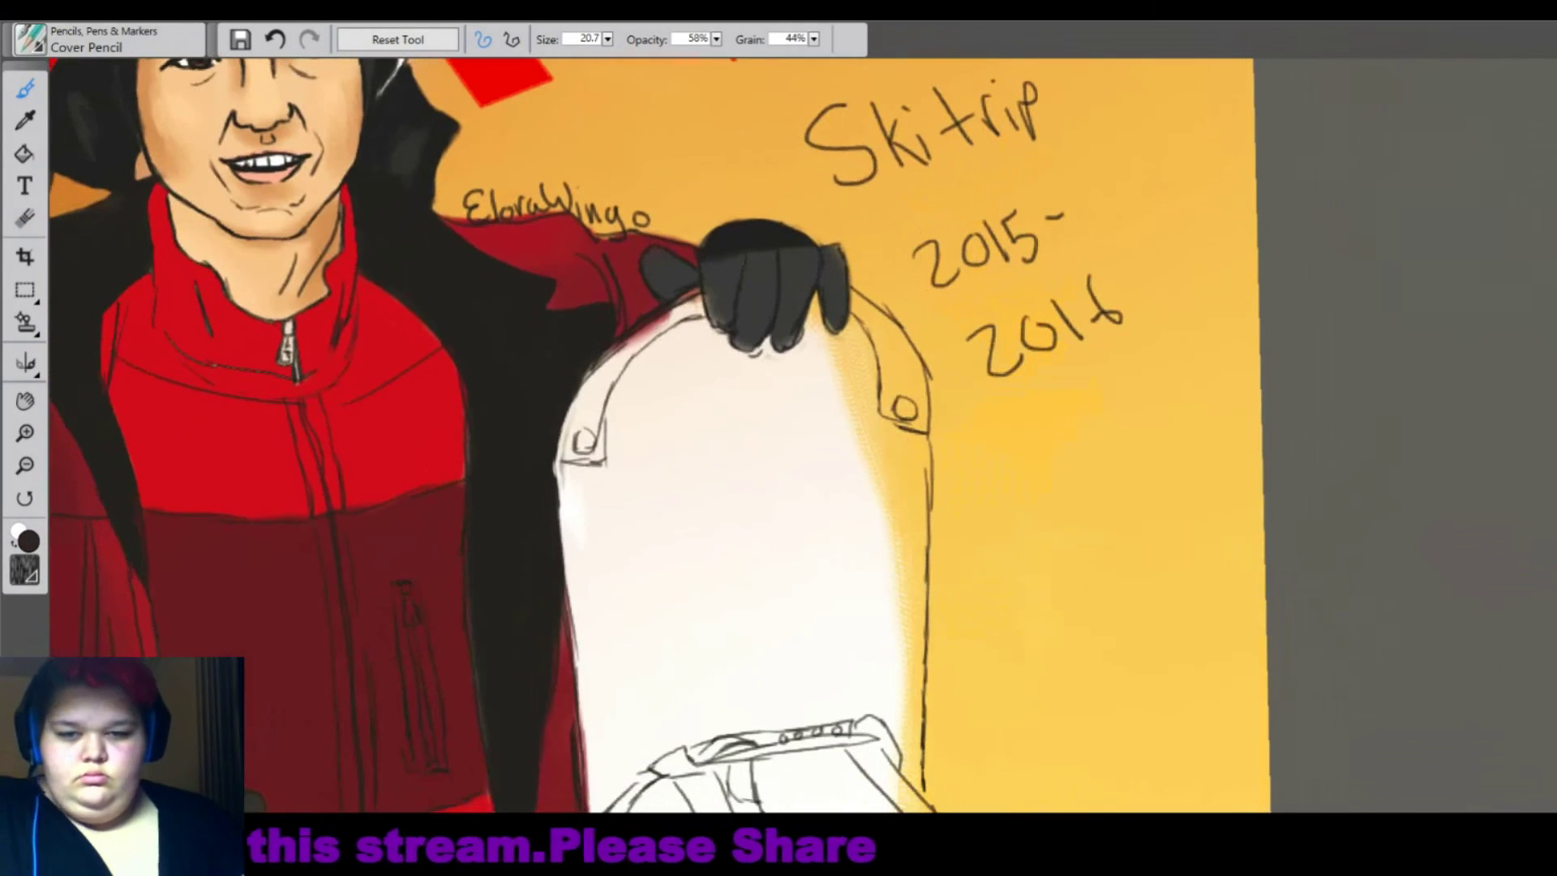
pyautogui.moveTo(604, 381); pyautogui.dragTo(723, 292)
pyautogui.moveTo(656, 330)
pyautogui.mouseDown()
pyautogui.moveTo(564, 458)
pyautogui.moveTo(641, 357)
pyautogui.mouseUp()
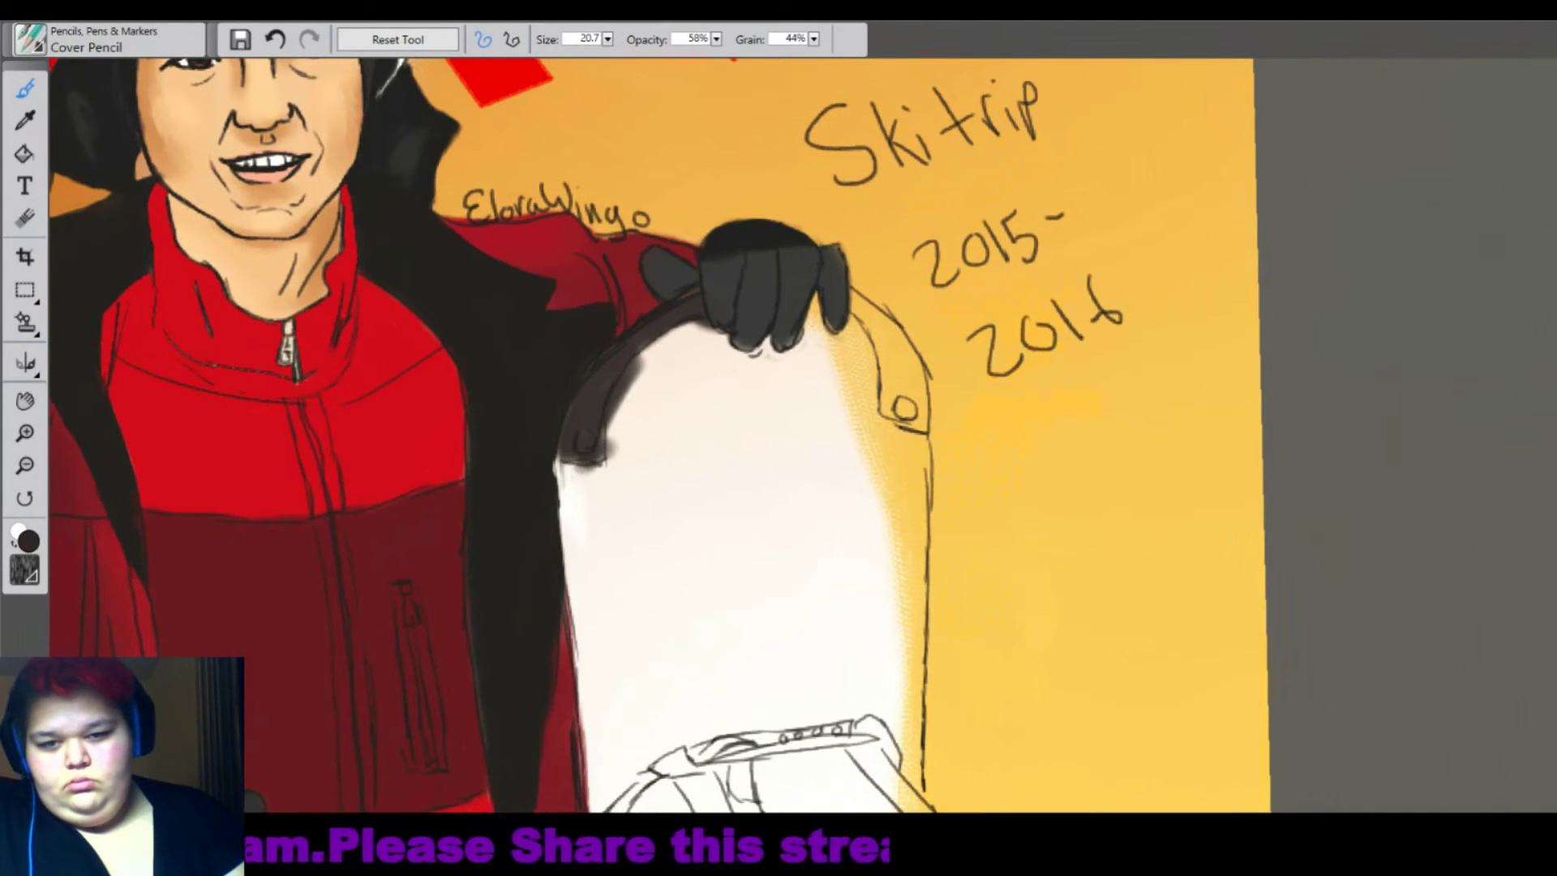
pyautogui.moveTo(600, 462); pyautogui.dragTo(693, 324)
pyautogui.moveTo(852, 288)
pyautogui.mouseDown()
pyautogui.moveTo(900, 345)
pyautogui.moveTo(900, 430)
pyautogui.mouseUp()
pyautogui.moveTo(876, 318); pyautogui.dragTo(929, 441)
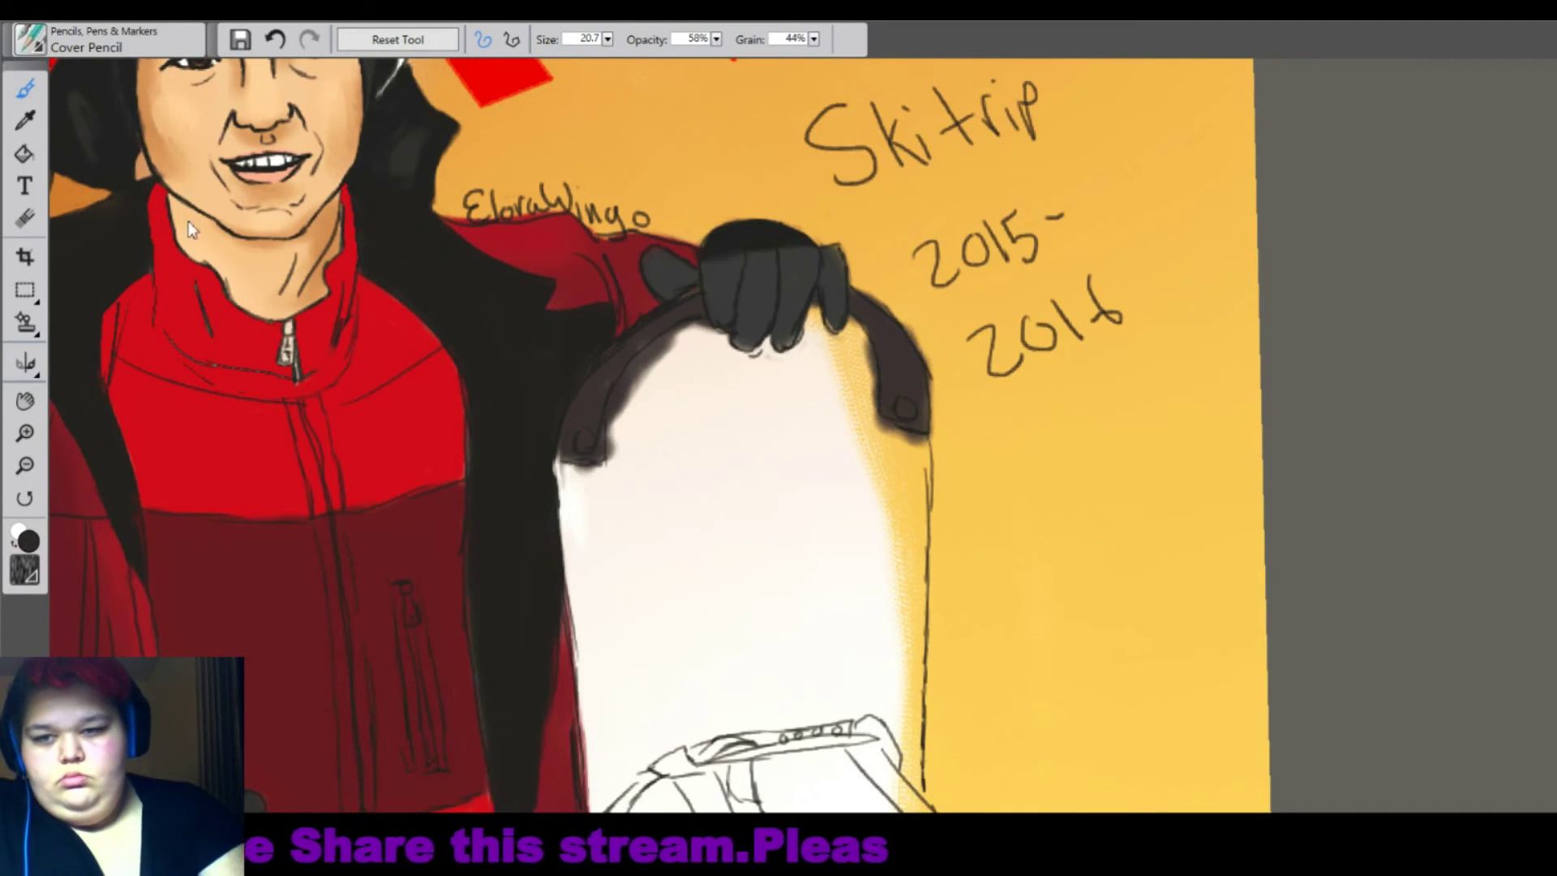
# Dot the rivets on the snowboard's corner pieces light grey, and erase the overflow around the pieces at size 12.6.
pyautogui.click(585, 442)
pyautogui.click(24, 217)
pyautogui.moveTo(608, 458)
pyautogui.mouseDown()
pyautogui.moveTo(668, 344)
pyautogui.moveTo(649, 361)
pyautogui.mouseUp()
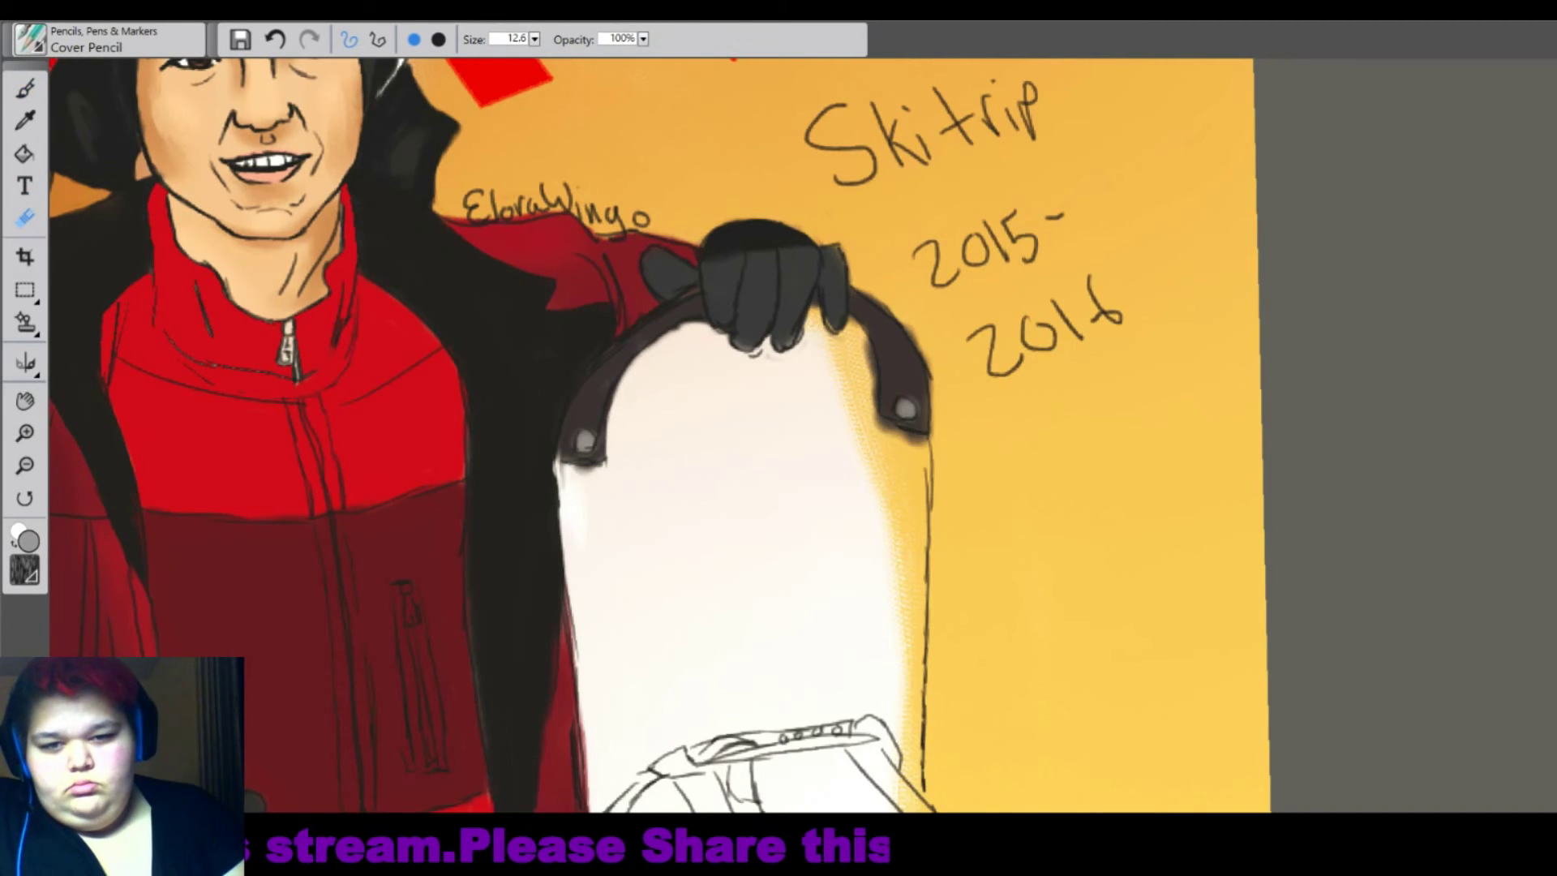
pyautogui.hotkey('ctrl', '-')
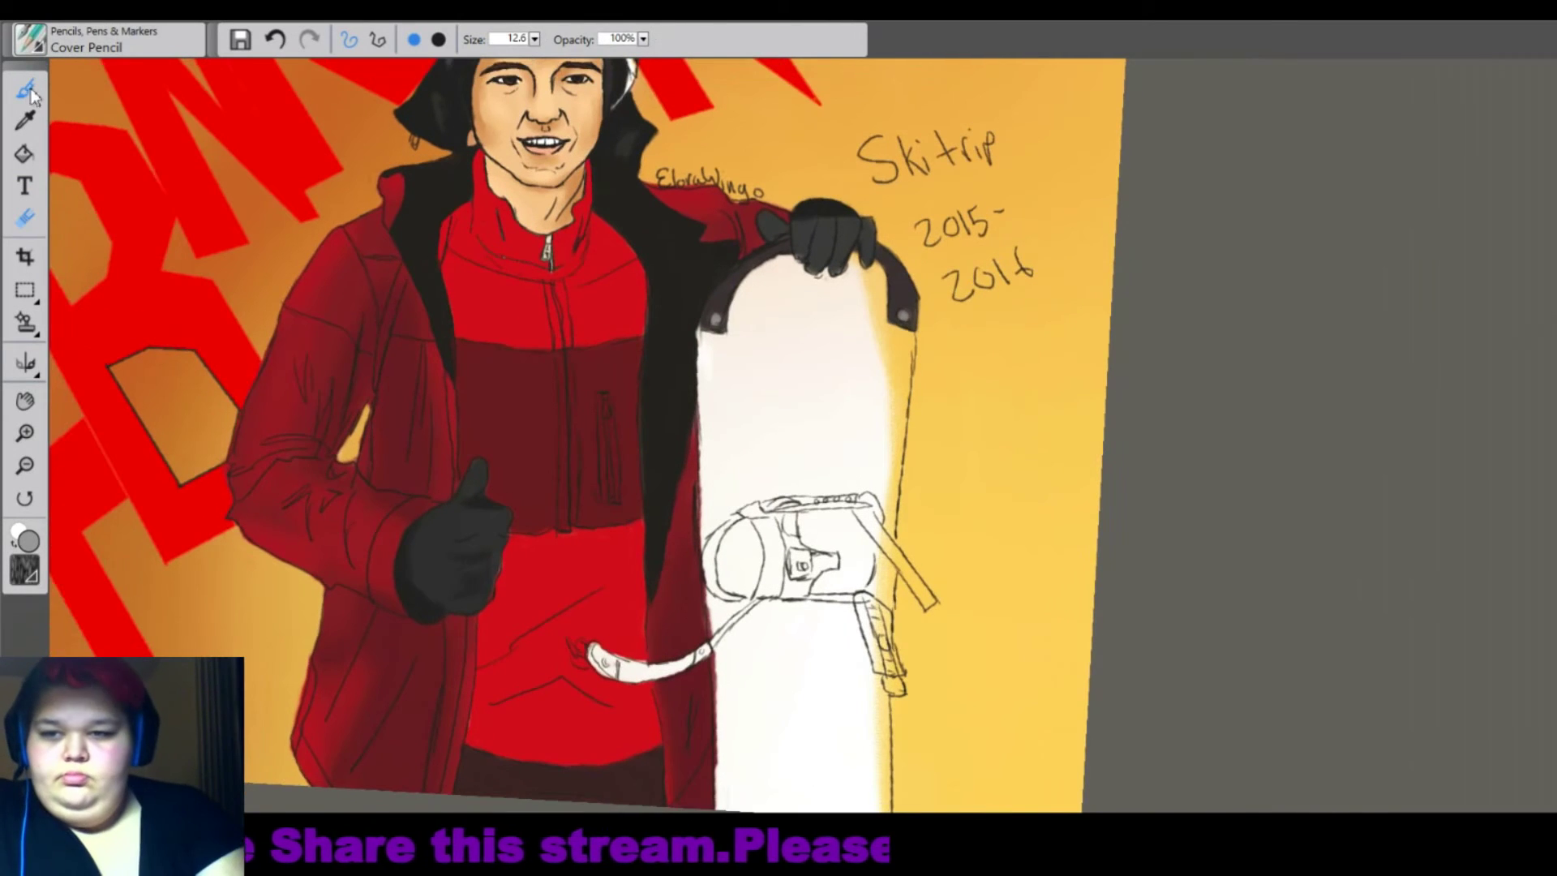
# Colour the loose binding strap dark grey from its tip to the binding with the Cover Pencil at size 20.7.
pyautogui.press('b')
pyautogui.hotkey('ctrl', '+')
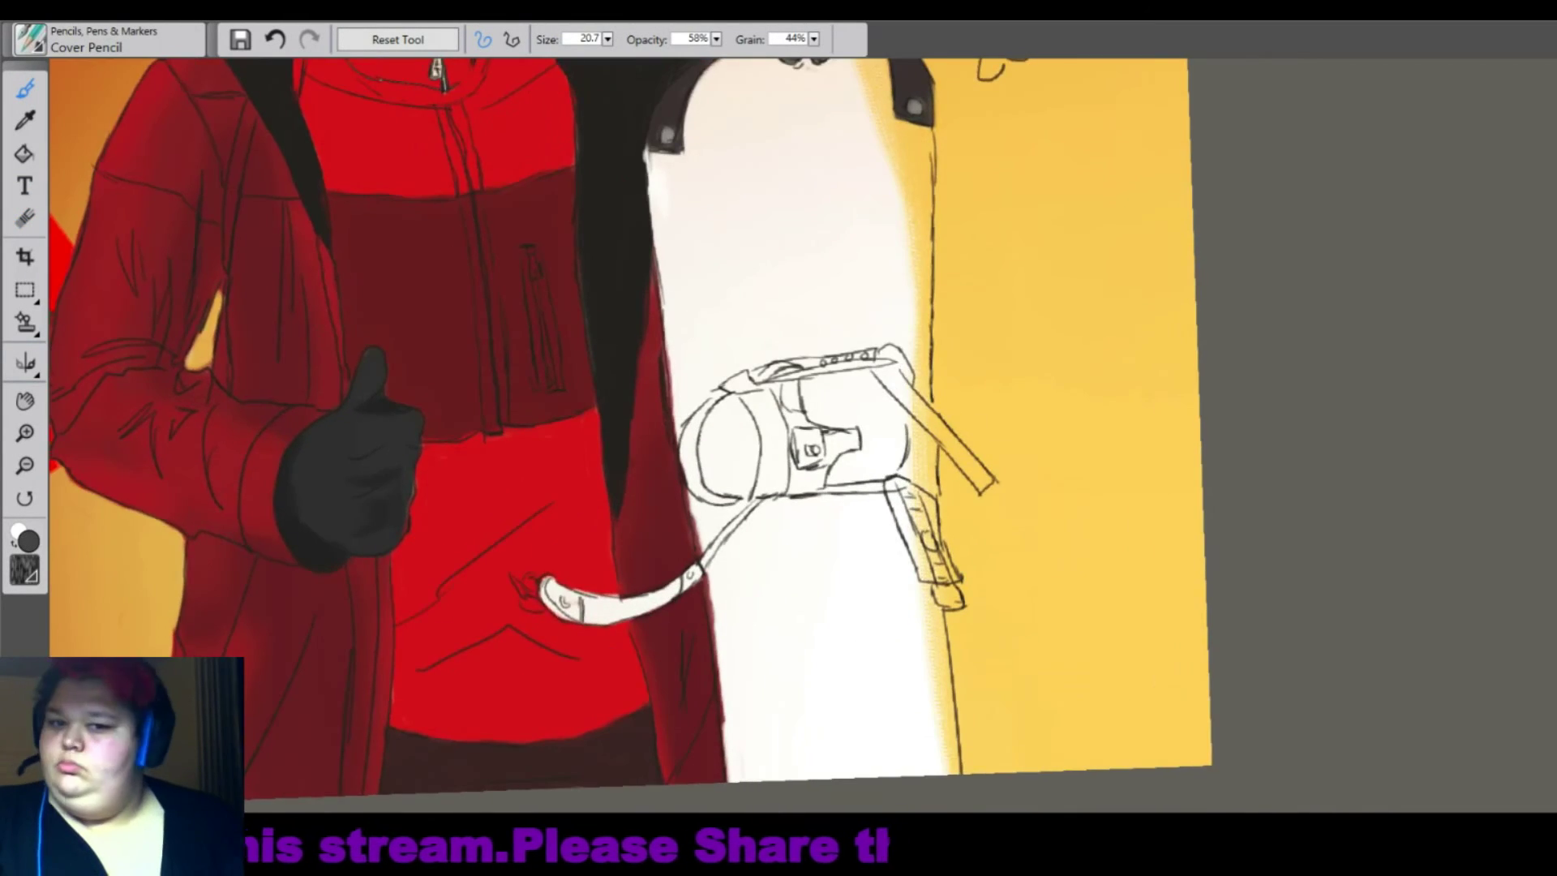
pyautogui.hotkey('ctrl', '+')
pyautogui.moveTo(470, 454)
pyautogui.mouseDown()
pyautogui.moveTo(325, 421)
pyautogui.moveTo(340, 454)
pyautogui.moveTo(462, 466)
pyautogui.moveTo(564, 409)
pyautogui.moveTo(487, 442)
pyautogui.mouseUp()
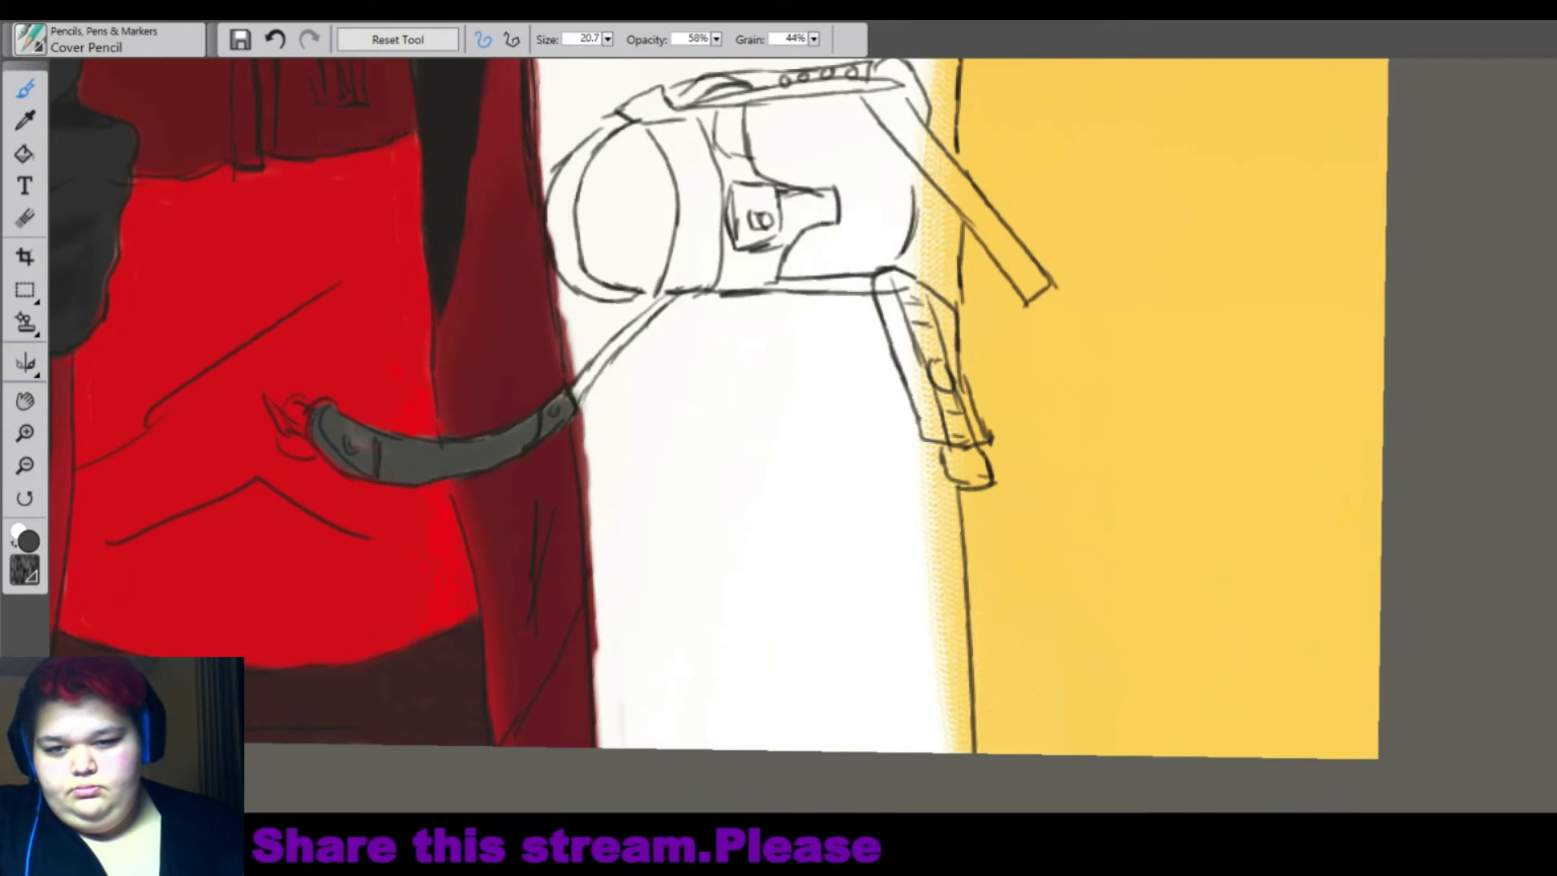
pyautogui.moveTo(572, 402); pyautogui.dragTo(677, 296)
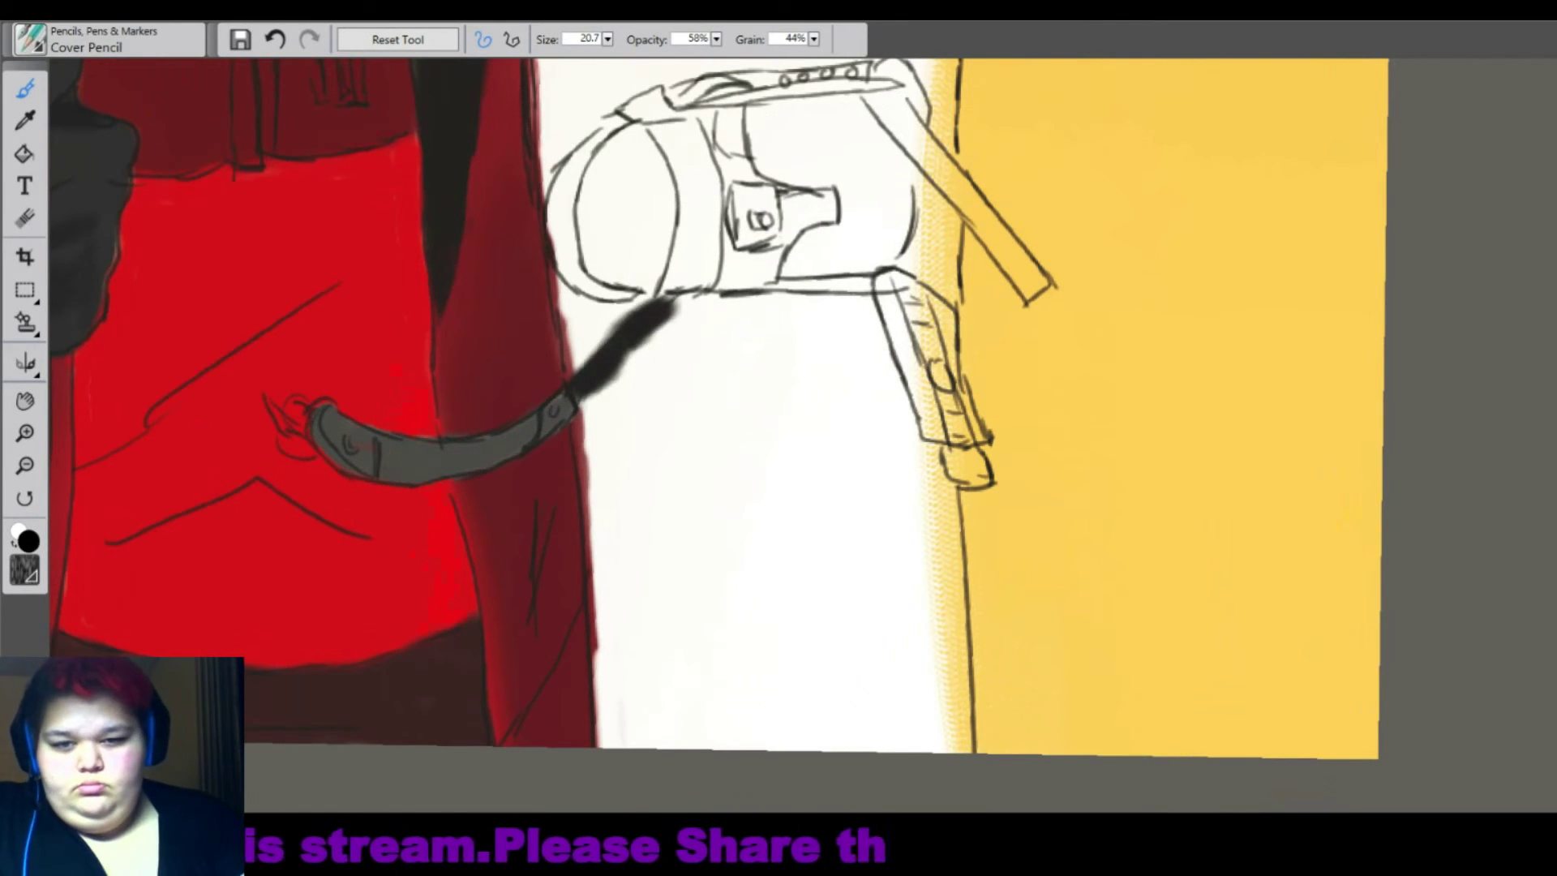
pyautogui.hotkey('ctrl', 'z')
pyautogui.moveTo(571, 401); pyautogui.dragTo(689, 296)
# Erase the grey overflow around the loose strap and along the jacket's edge at size 12.6.
pyautogui.press('n')
pyautogui.moveTo(584, 357)
pyautogui.mouseDown()
pyautogui.moveTo(649, 300)
pyautogui.moveTo(557, 244)
pyautogui.moveTo(590, 648)
pyautogui.mouseUp()
pyautogui.hotkey('ctrl', '-')
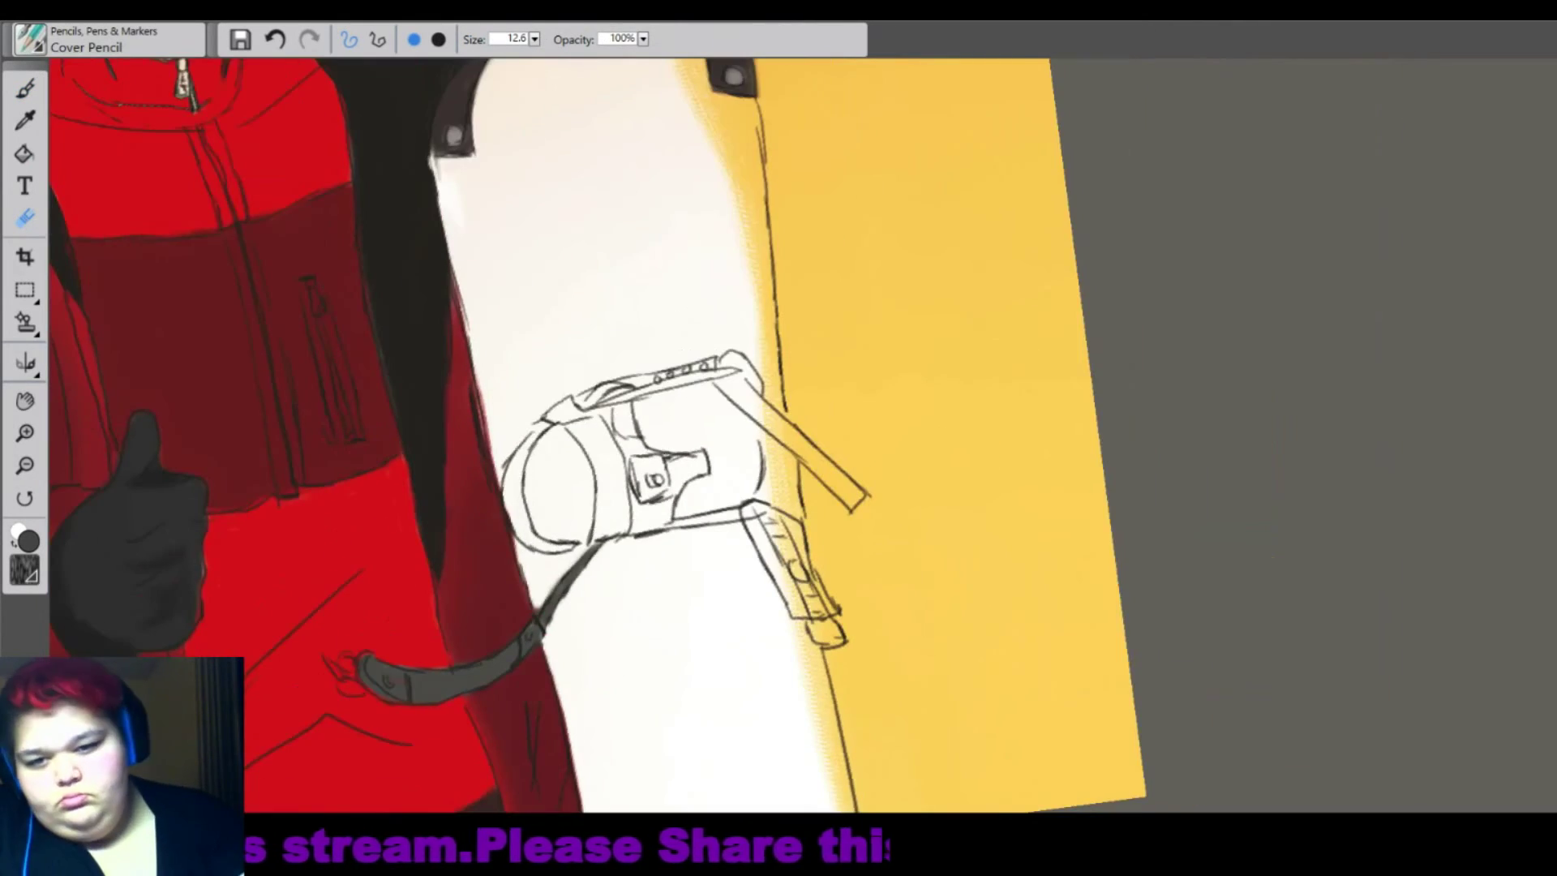
pyautogui.hotkey('ctrl', '-')
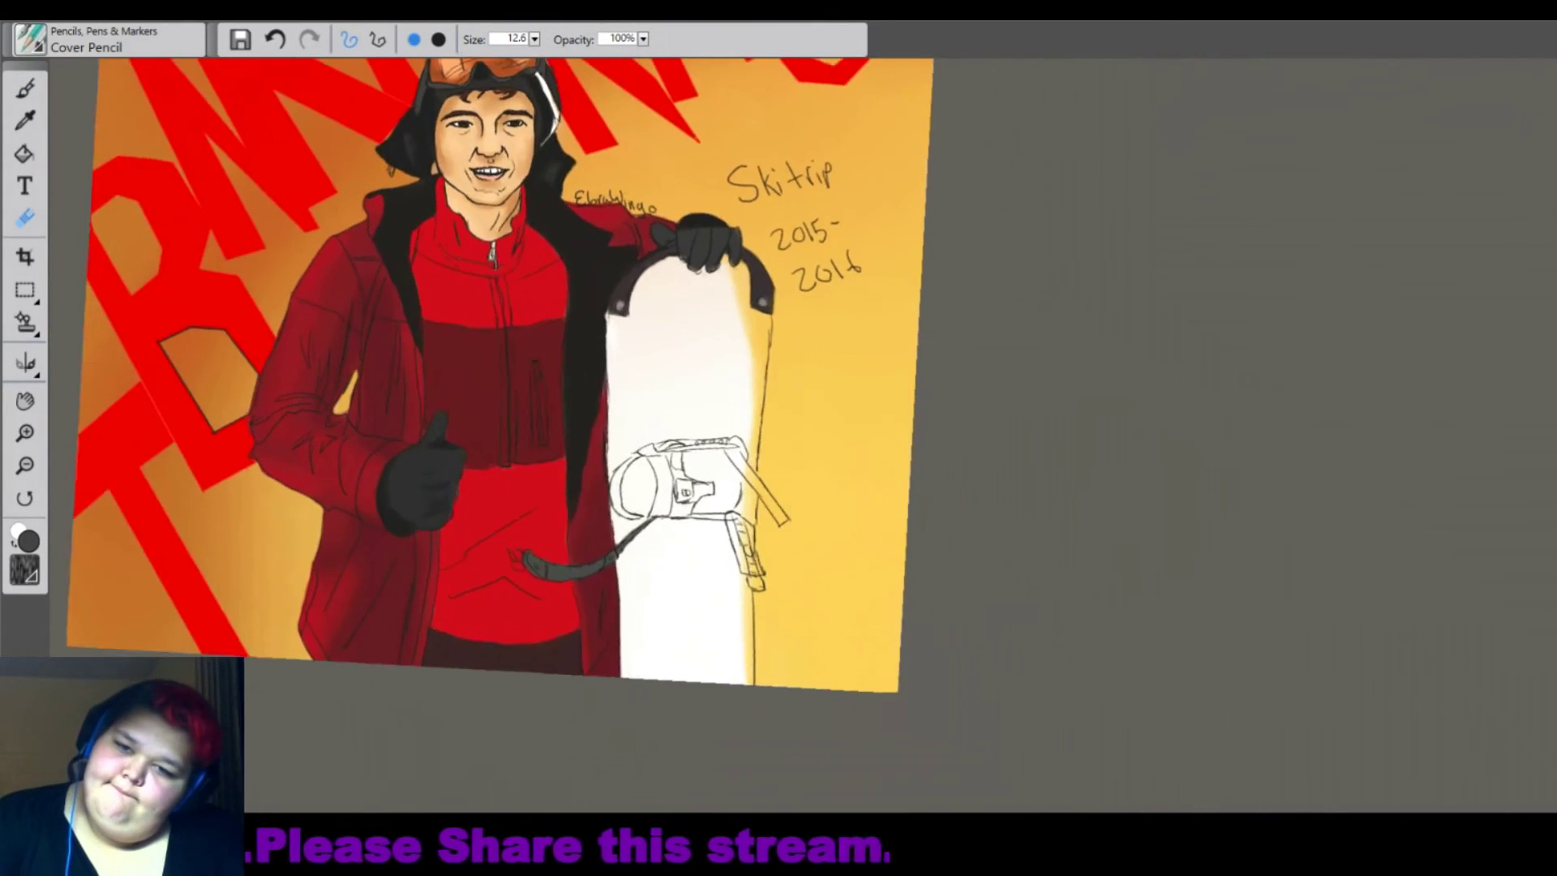
# Paint the snowboard binding's frame, side straps and central buckle dark grey with the Cover Pencil at size 20.7.
pyautogui.hotkey('ctrl', '+')
pyautogui.hotkey('ctrl', '+')
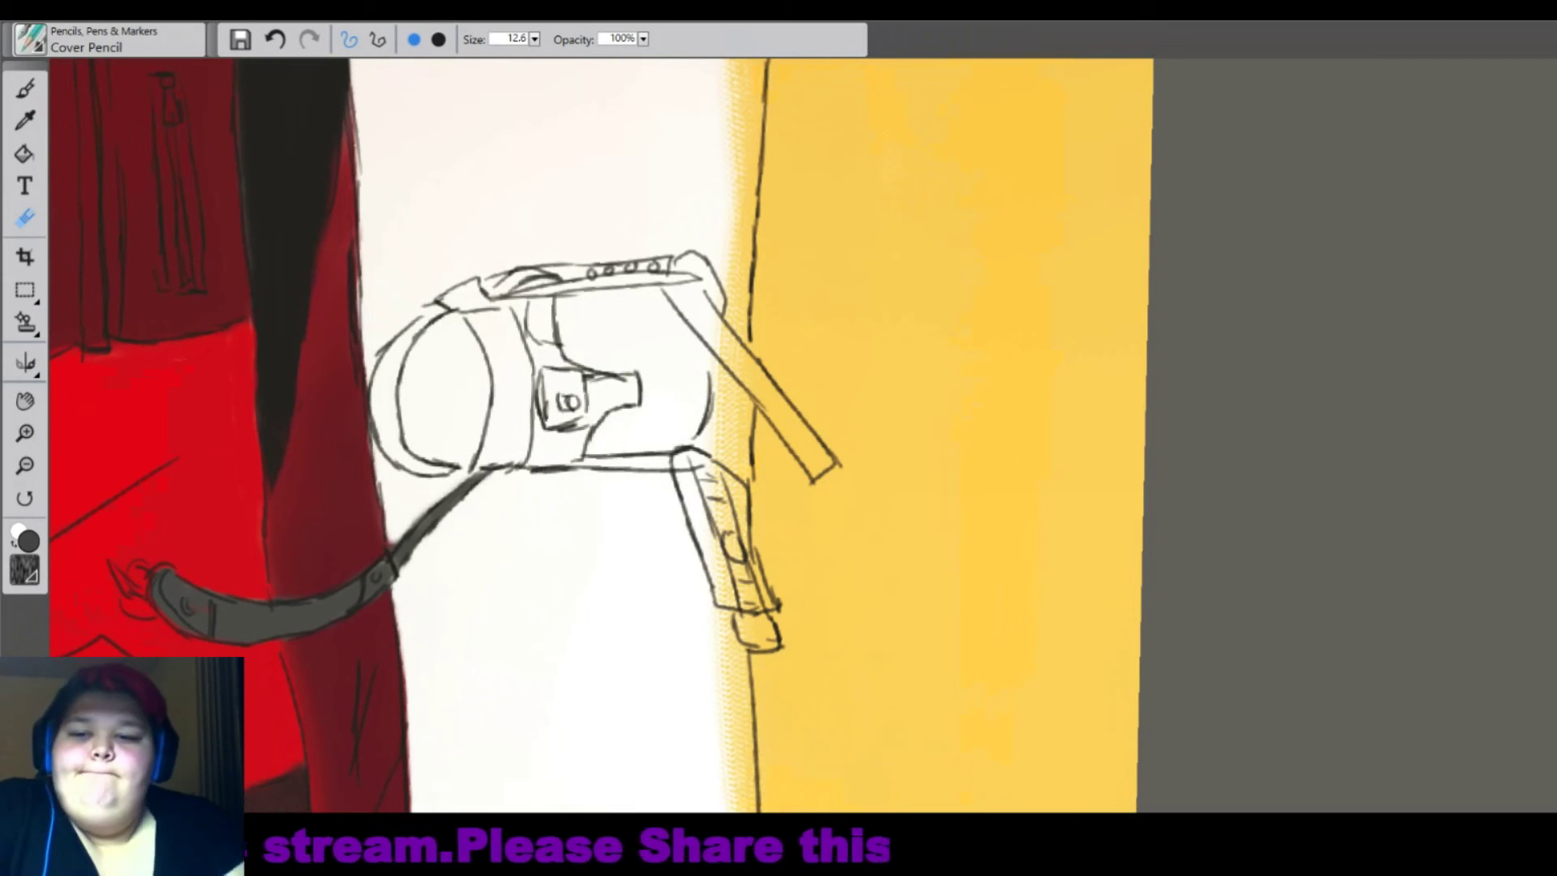
pyautogui.click(25, 89)
pyautogui.moveTo(437, 307)
pyautogui.mouseDown()
pyautogui.moveTo(378, 406)
pyautogui.moveTo(381, 454)
pyautogui.mouseUp()
pyautogui.moveTo(375, 365); pyautogui.dragTo(458, 482)
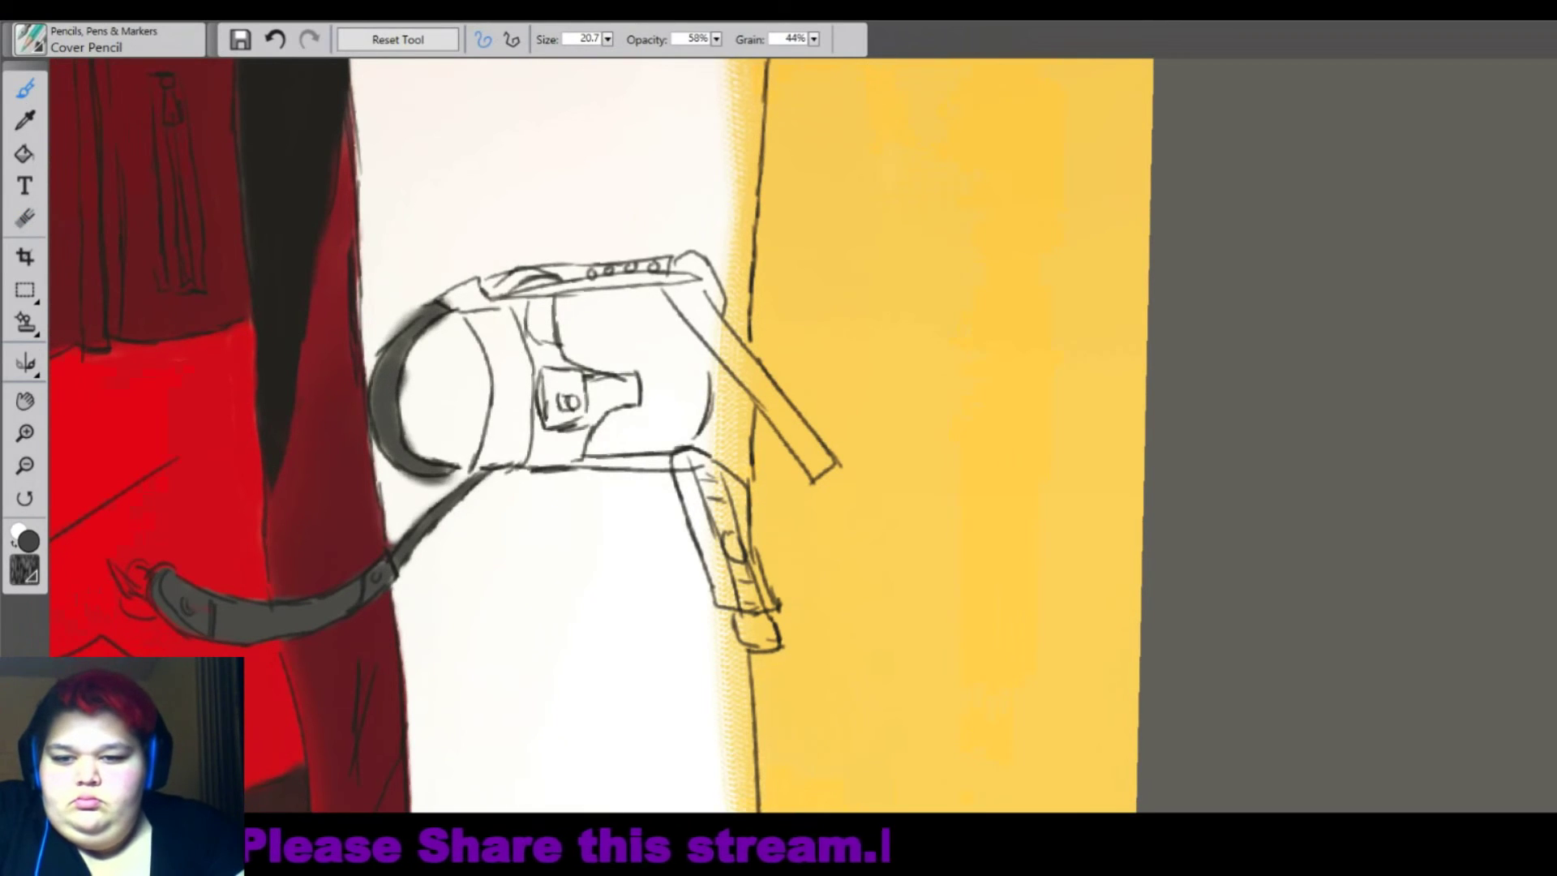
pyautogui.moveTo(479, 318)
pyautogui.mouseDown()
pyautogui.moveTo(487, 470)
pyautogui.moveTo(495, 308)
pyautogui.moveTo(442, 284)
pyautogui.moveTo(661, 275)
pyautogui.moveTo(722, 316)
pyautogui.moveTo(823, 474)
pyautogui.mouseUp()
pyautogui.moveTo(725, 324); pyautogui.dragTo(831, 474)
pyautogui.moveTo(685, 471)
pyautogui.mouseDown()
pyautogui.moveTo(774, 649)
pyautogui.moveTo(721, 567)
pyautogui.mouseUp()
pyautogui.moveTo(527, 300)
pyautogui.mouseDown()
pyautogui.moveTo(543, 466)
pyautogui.moveTo(673, 454)
pyautogui.mouseUp()
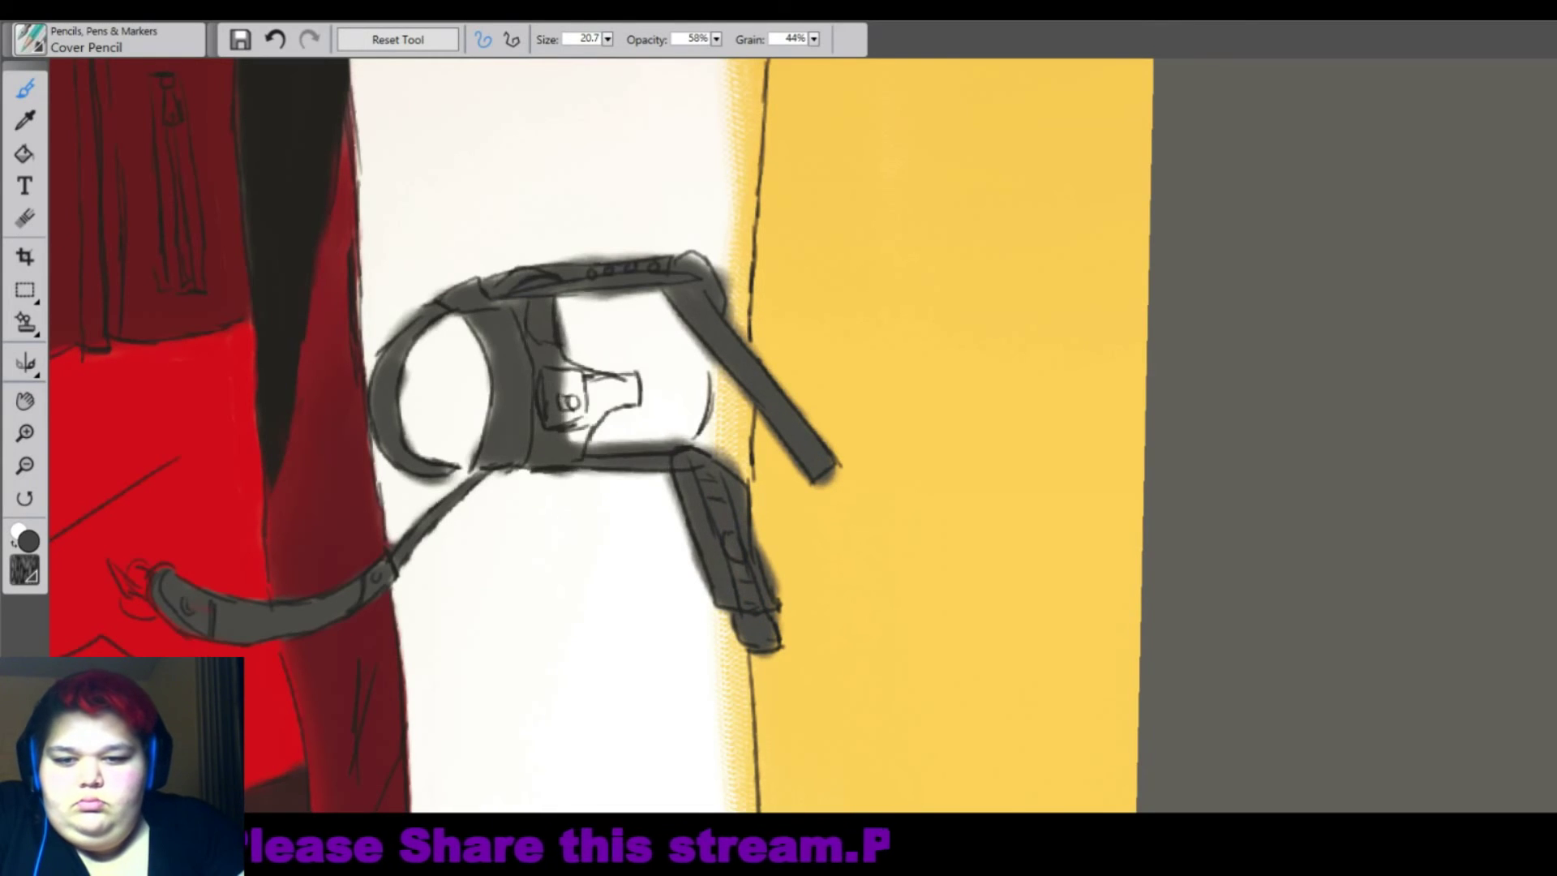
pyautogui.moveTo(567, 373); pyautogui.dragTo(640, 398)
# Fill the binding's oval opening and base area with a darker grey.
pyautogui.moveTo(486, 328); pyautogui.dragTo(482, 434)
pyautogui.moveTo(433, 349)
pyautogui.mouseDown()
pyautogui.moveTo(430, 433)
pyautogui.moveTo(478, 458)
pyautogui.mouseUp()
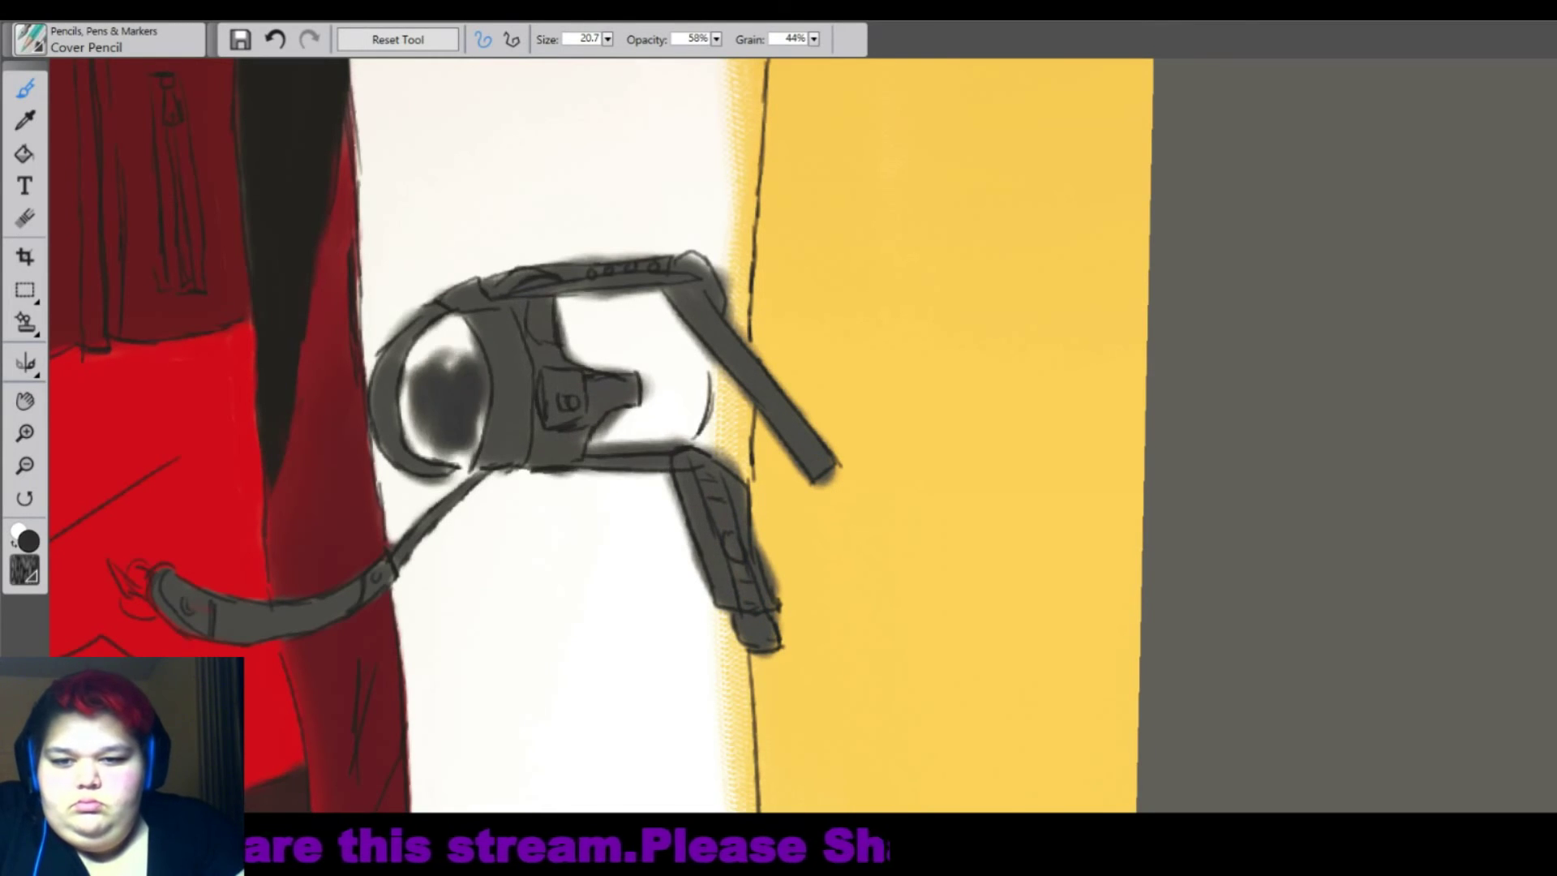
pyautogui.moveTo(458, 317)
pyautogui.mouseDown()
pyautogui.moveTo(405, 401)
pyautogui.moveTo(409, 430)
pyautogui.moveTo(478, 466)
pyautogui.mouseUp()
pyautogui.moveTo(487, 364); pyautogui.dragTo(470, 466)
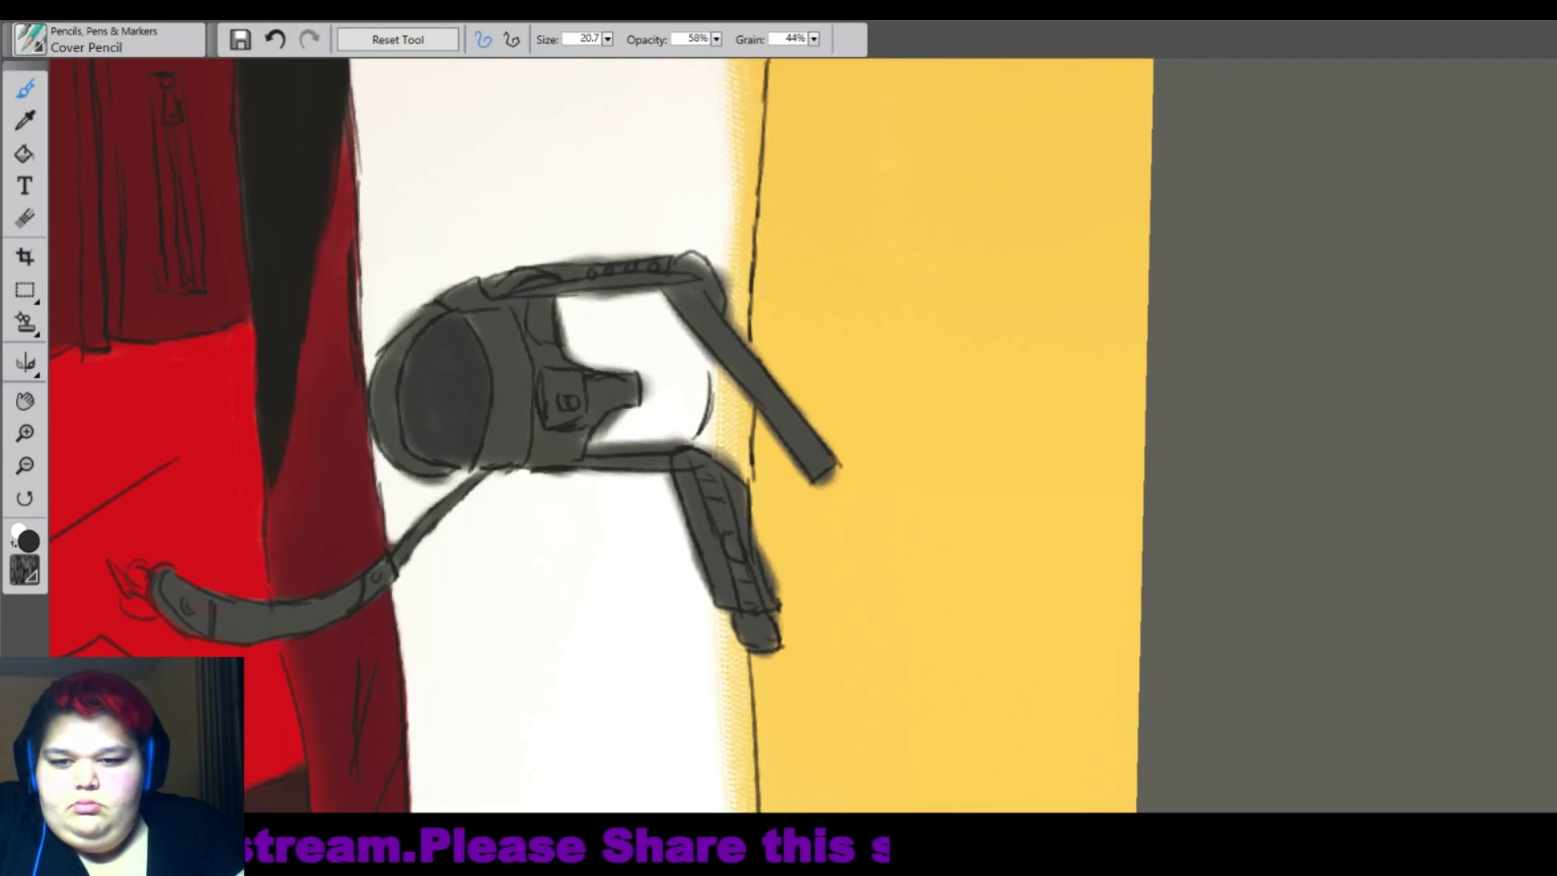
pyautogui.moveTo(588, 304)
pyautogui.mouseDown()
pyautogui.moveTo(576, 361)
pyautogui.moveTo(657, 316)
pyautogui.moveTo(697, 442)
pyautogui.moveTo(592, 442)
pyautogui.mouseUp()
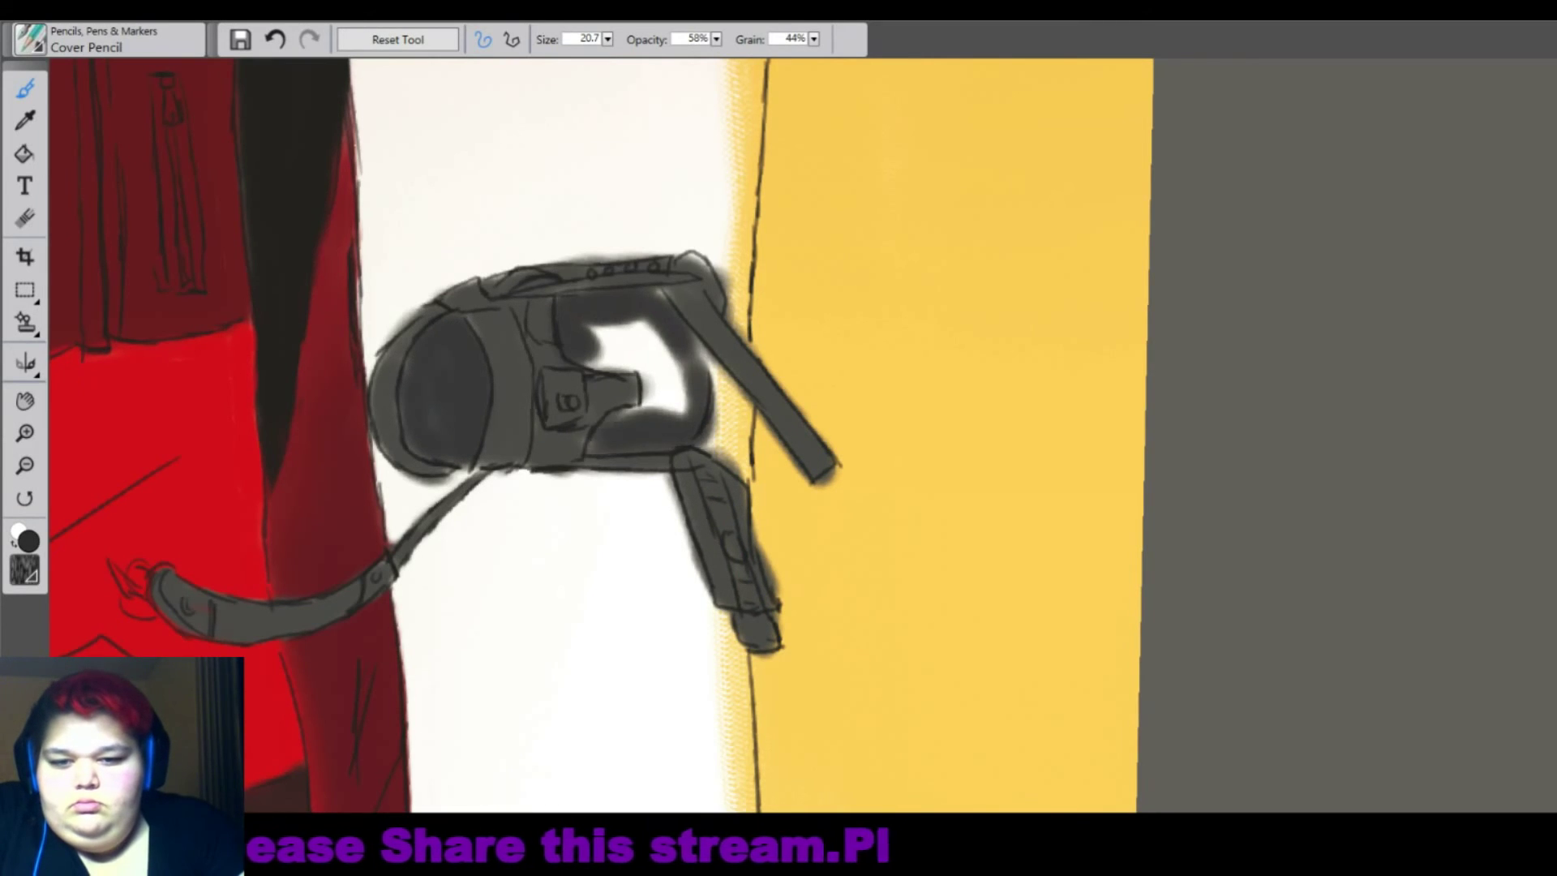
pyautogui.moveTo(640, 340); pyautogui.dragTo(648, 413)
pyautogui.moveTo(592, 336); pyautogui.dragTo(677, 393)
pyautogui.moveTo(649, 320); pyautogui.dragTo(701, 410)
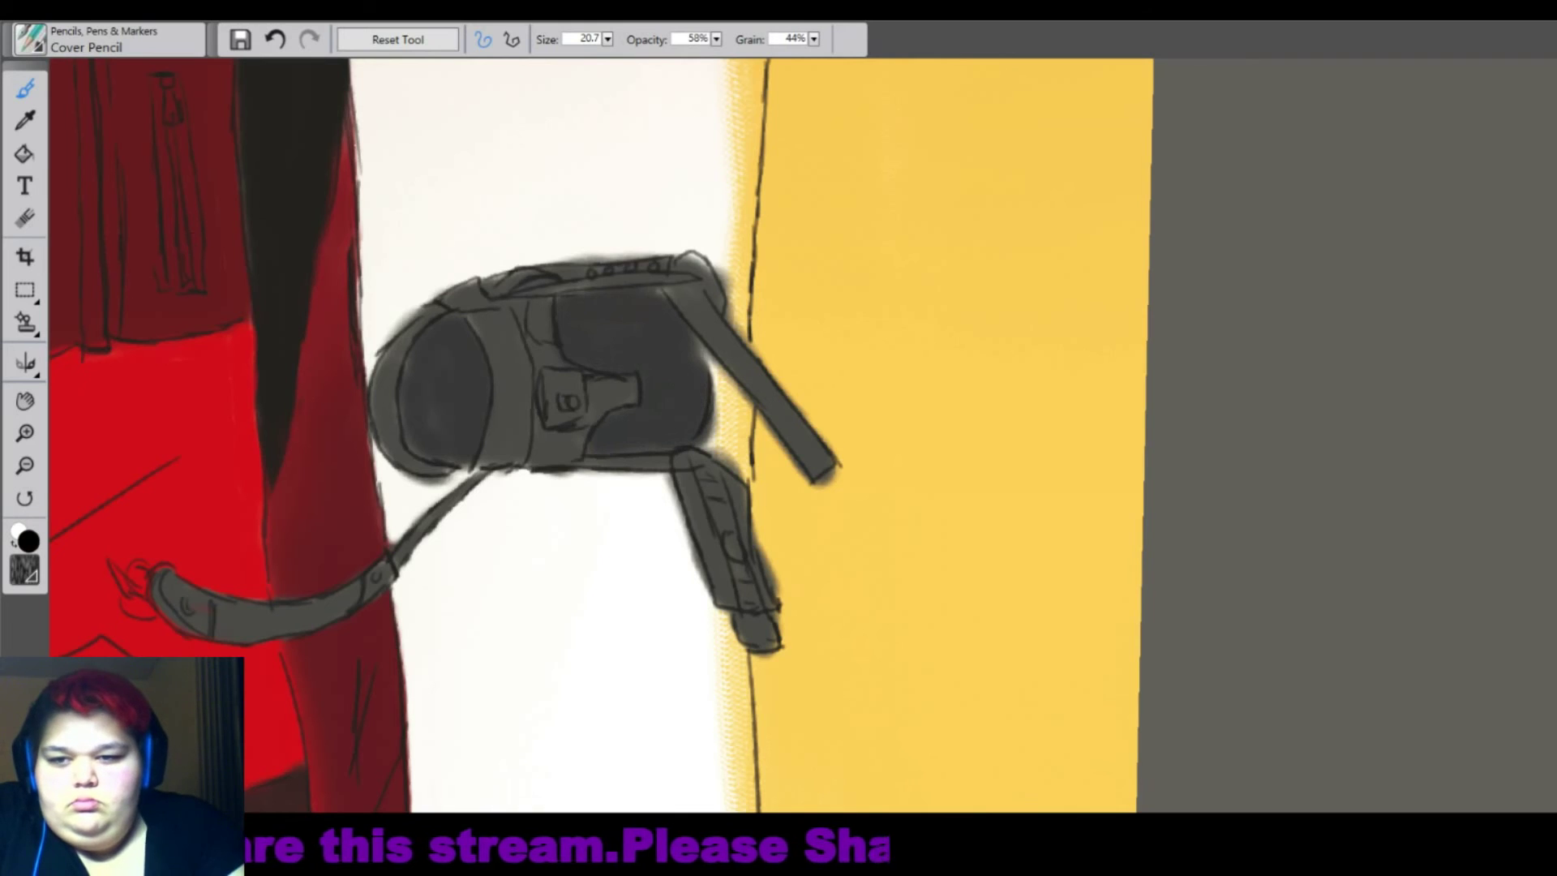
# Shade the binding's buckle, straps and inner edges, plus the loose strap's fastenings, with black.
pyautogui.moveTo(551, 377); pyautogui.dragTo(580, 430)
pyautogui.moveTo(698, 462); pyautogui.dragTo(775, 652)
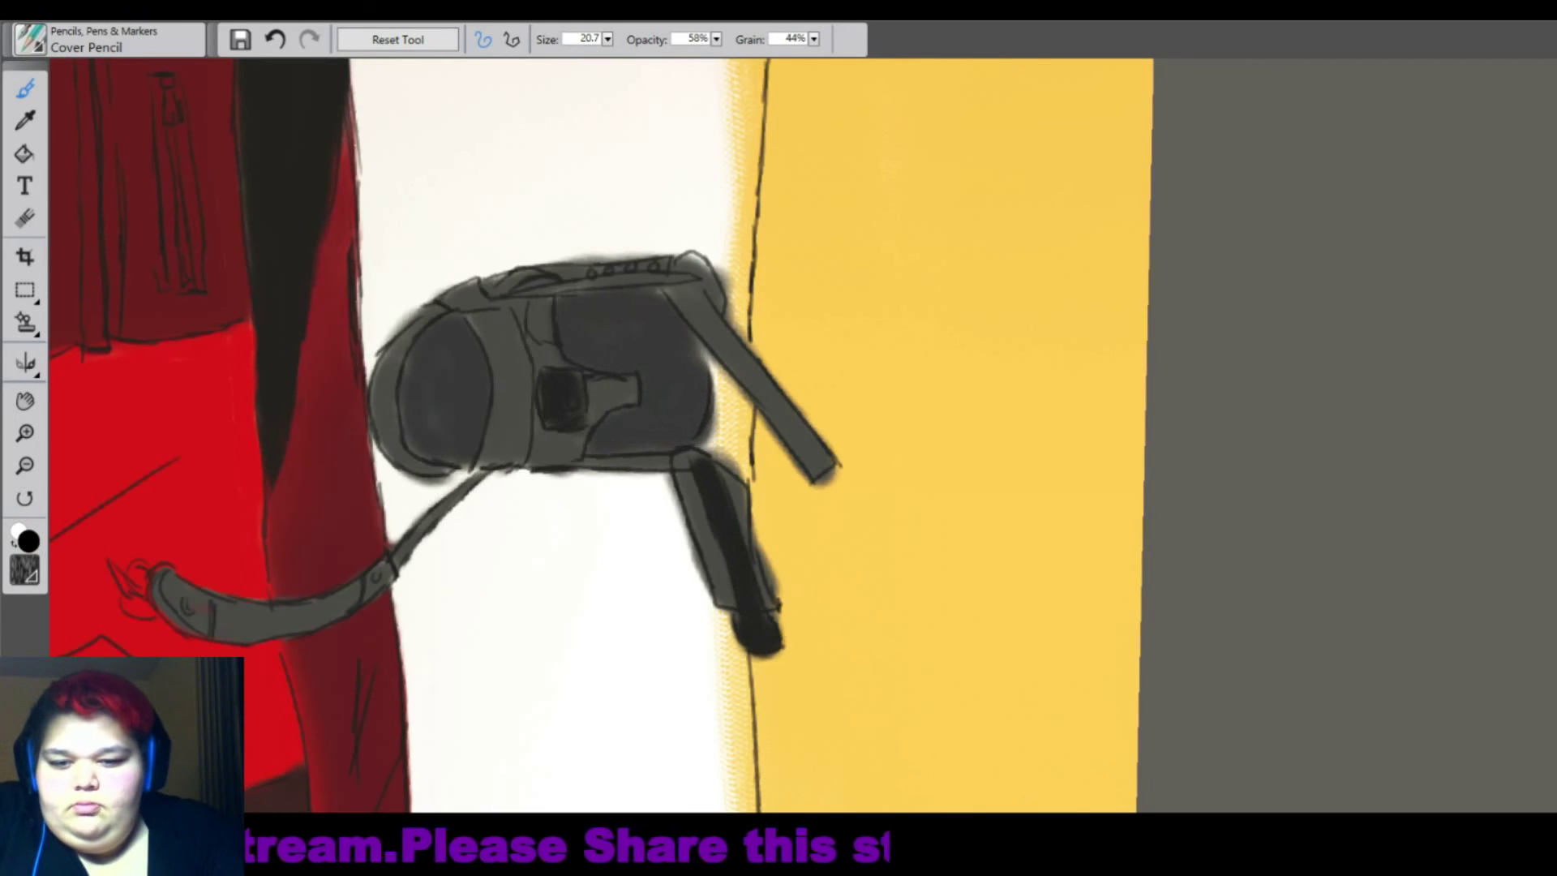
pyautogui.moveTo(174, 600); pyautogui.dragTo(191, 612)
pyautogui.moveTo(369, 588); pyautogui.dragTo(385, 571)
pyautogui.moveTo(519, 304); pyautogui.dragTo(531, 454)
pyautogui.moveTo(697, 304); pyautogui.dragTo(802, 442)
pyautogui.moveTo(729, 373); pyautogui.dragTo(807, 454)
pyautogui.moveTo(555, 279)
pyautogui.mouseDown()
pyautogui.moveTo(685, 272)
pyautogui.moveTo(572, 357)
pyautogui.mouseUp()
pyautogui.moveTo(591, 409); pyautogui.dragTo(620, 446)
pyautogui.moveTo(628, 389); pyautogui.dragTo(648, 418)
pyautogui.moveTo(486, 337); pyautogui.dragTo(462, 450)
pyautogui.moveTo(693, 356); pyautogui.dragTo(710, 430)
pyautogui.hotkey('ctrl', '-')
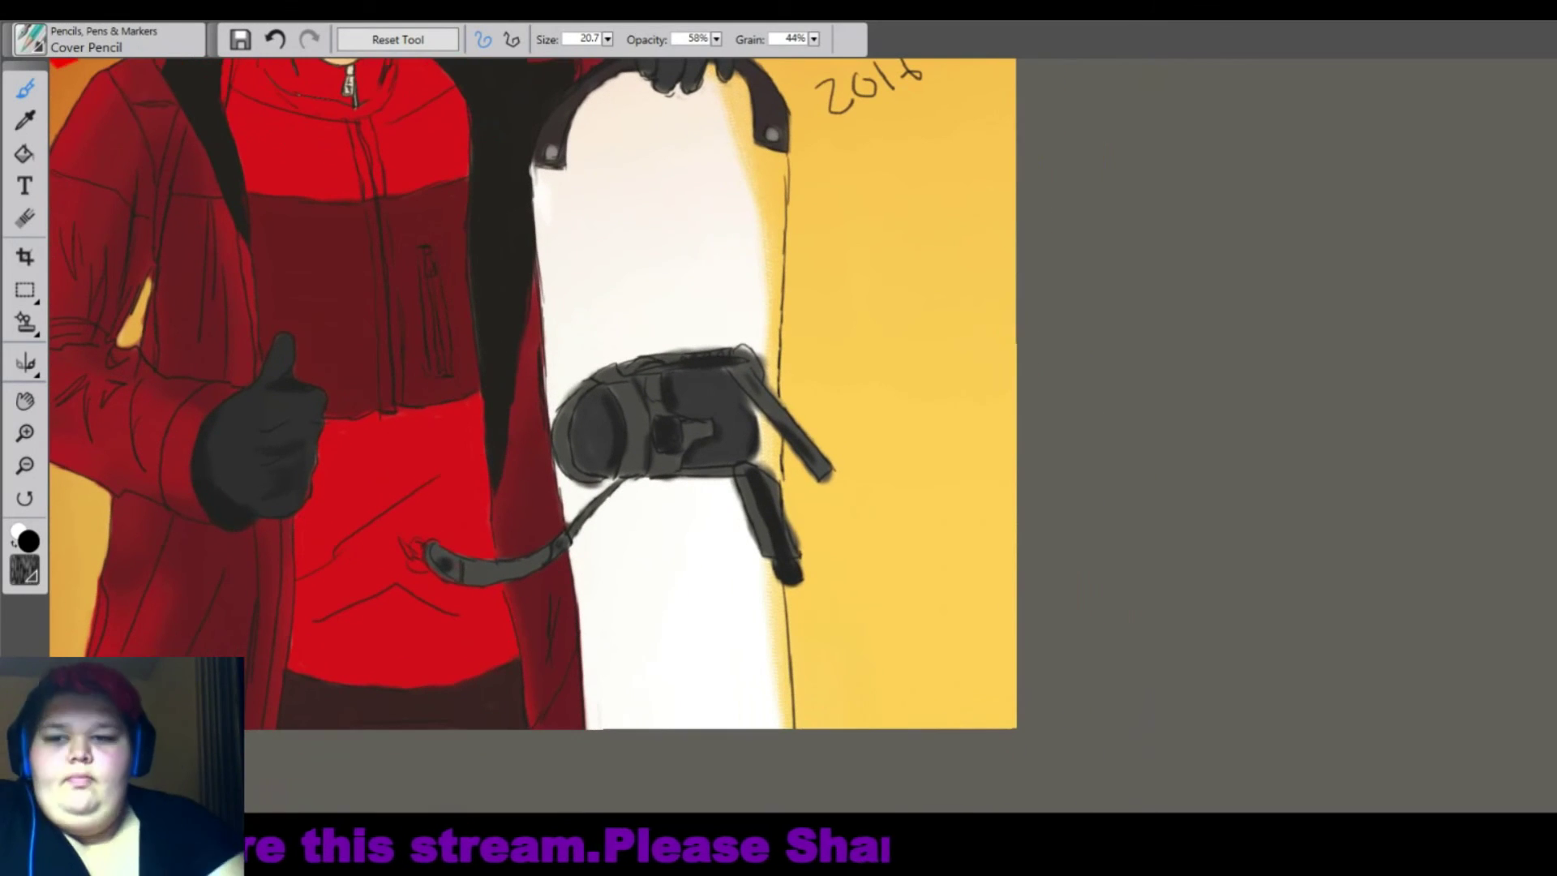
# Erase the dark overflow around the binding and its straps at size 12.6.
pyautogui.press('n')
pyautogui.hotkey('ctrl', 'z')
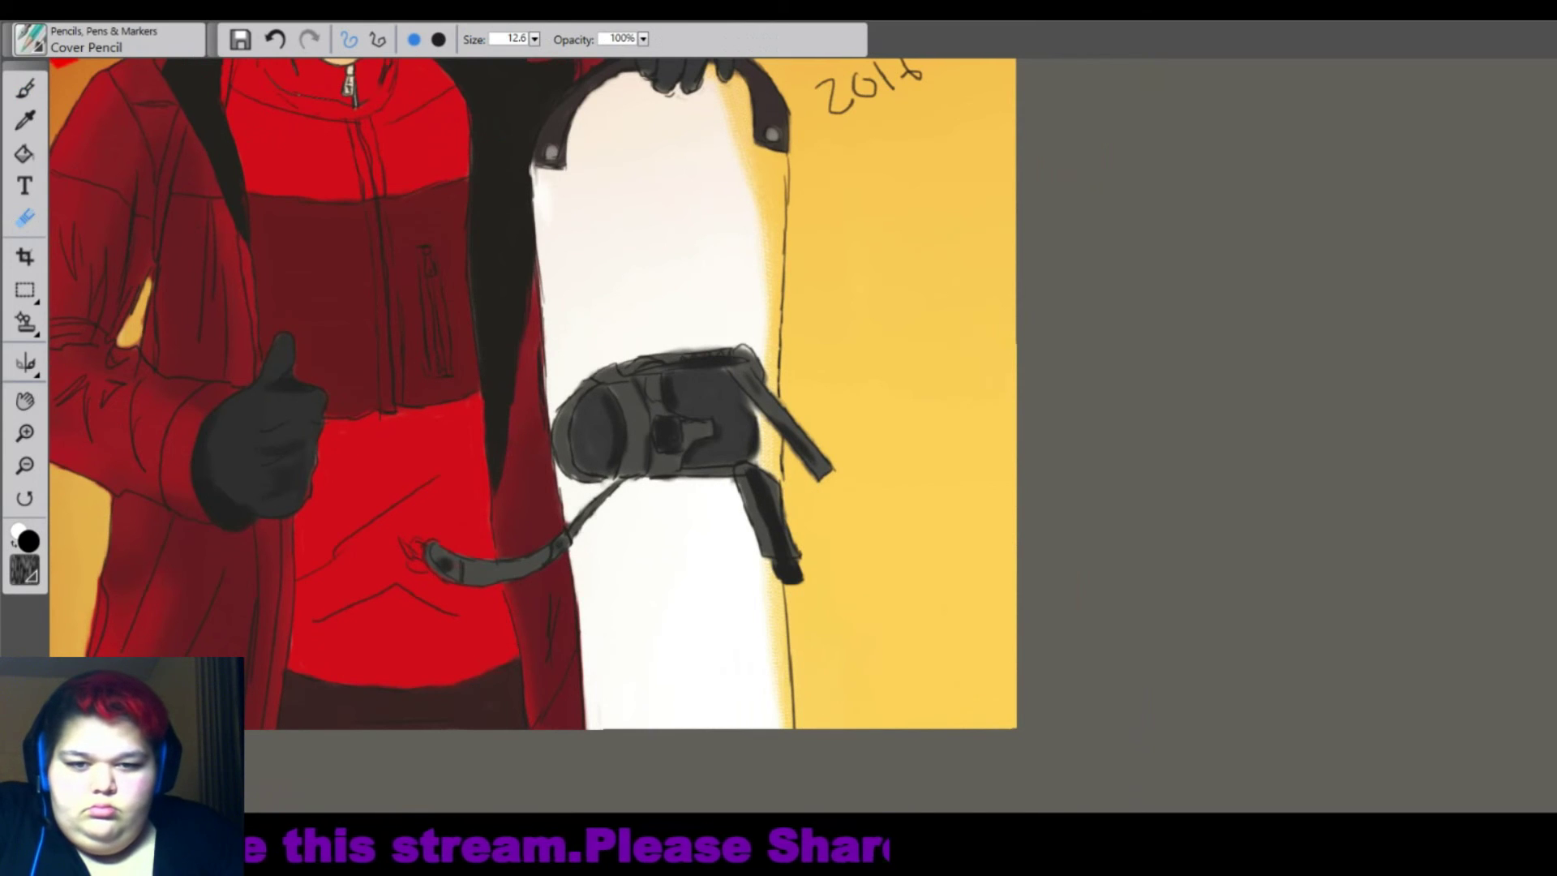
pyautogui.scroll(-3, 532, 393)
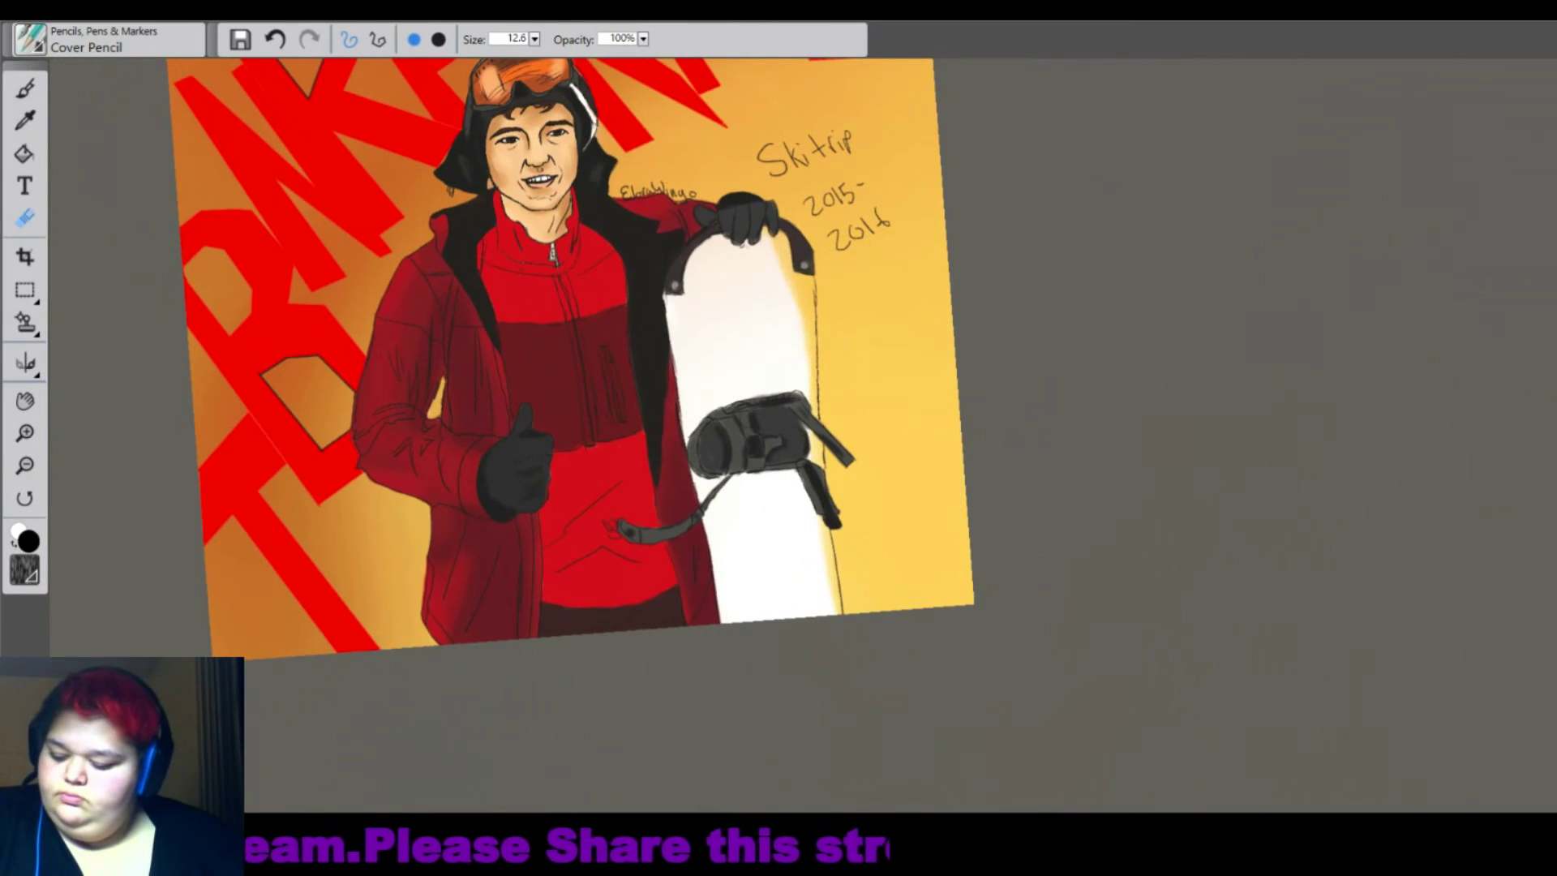
pyautogui.hotkey('ctrl', '0')
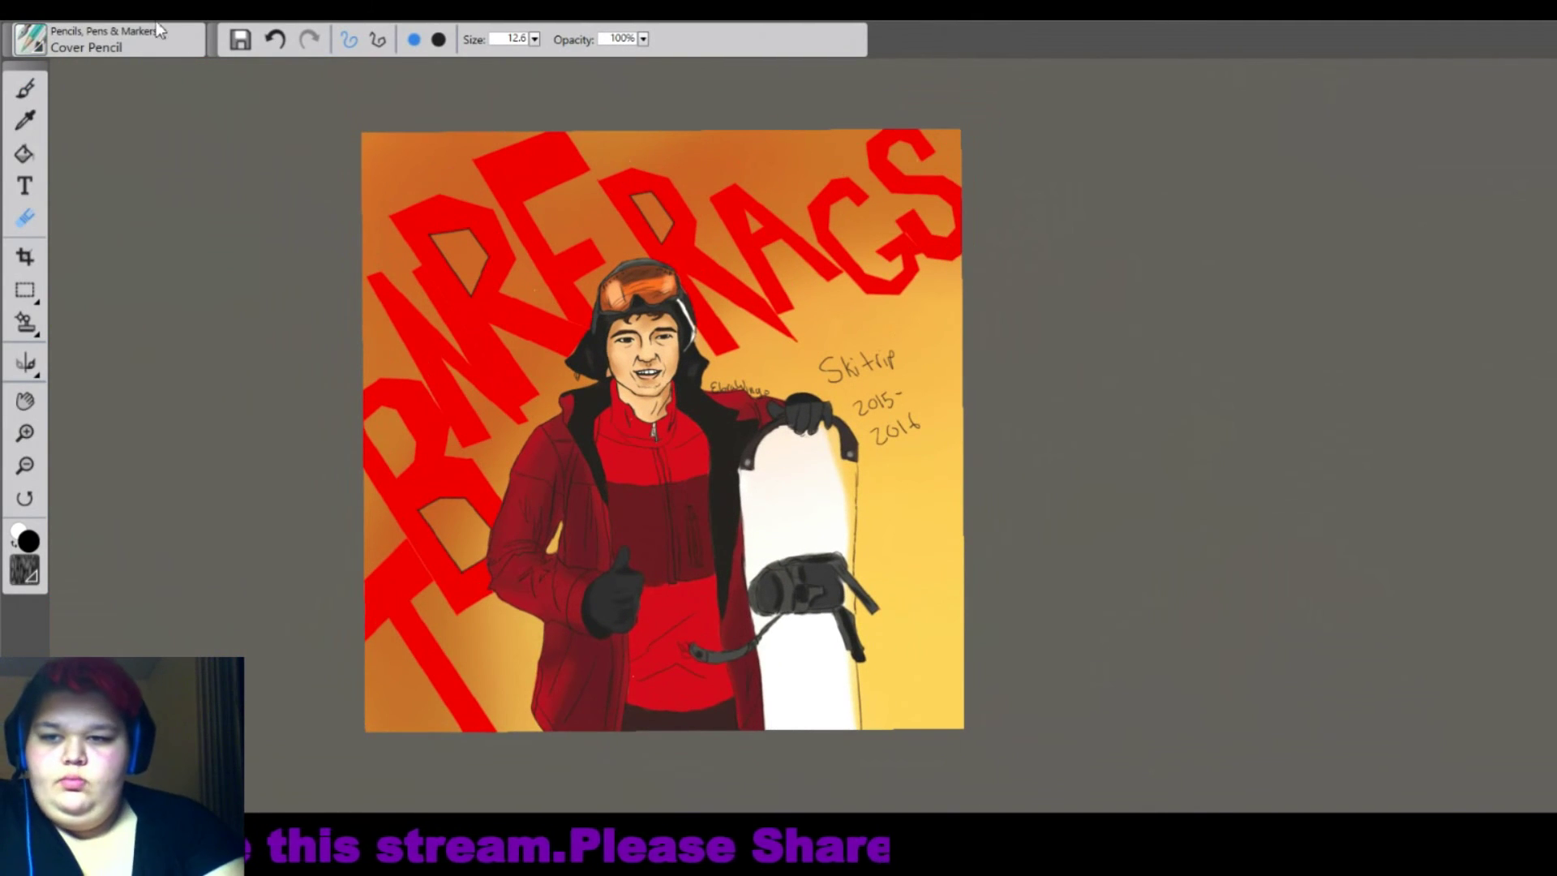
# Paint the yellow strip along the snowboard's outer edge white with the Cover Pencil.
pyautogui.hotkey('shift', 's')
pyautogui.press('b')
pyautogui.scroll(5, 665, 430)
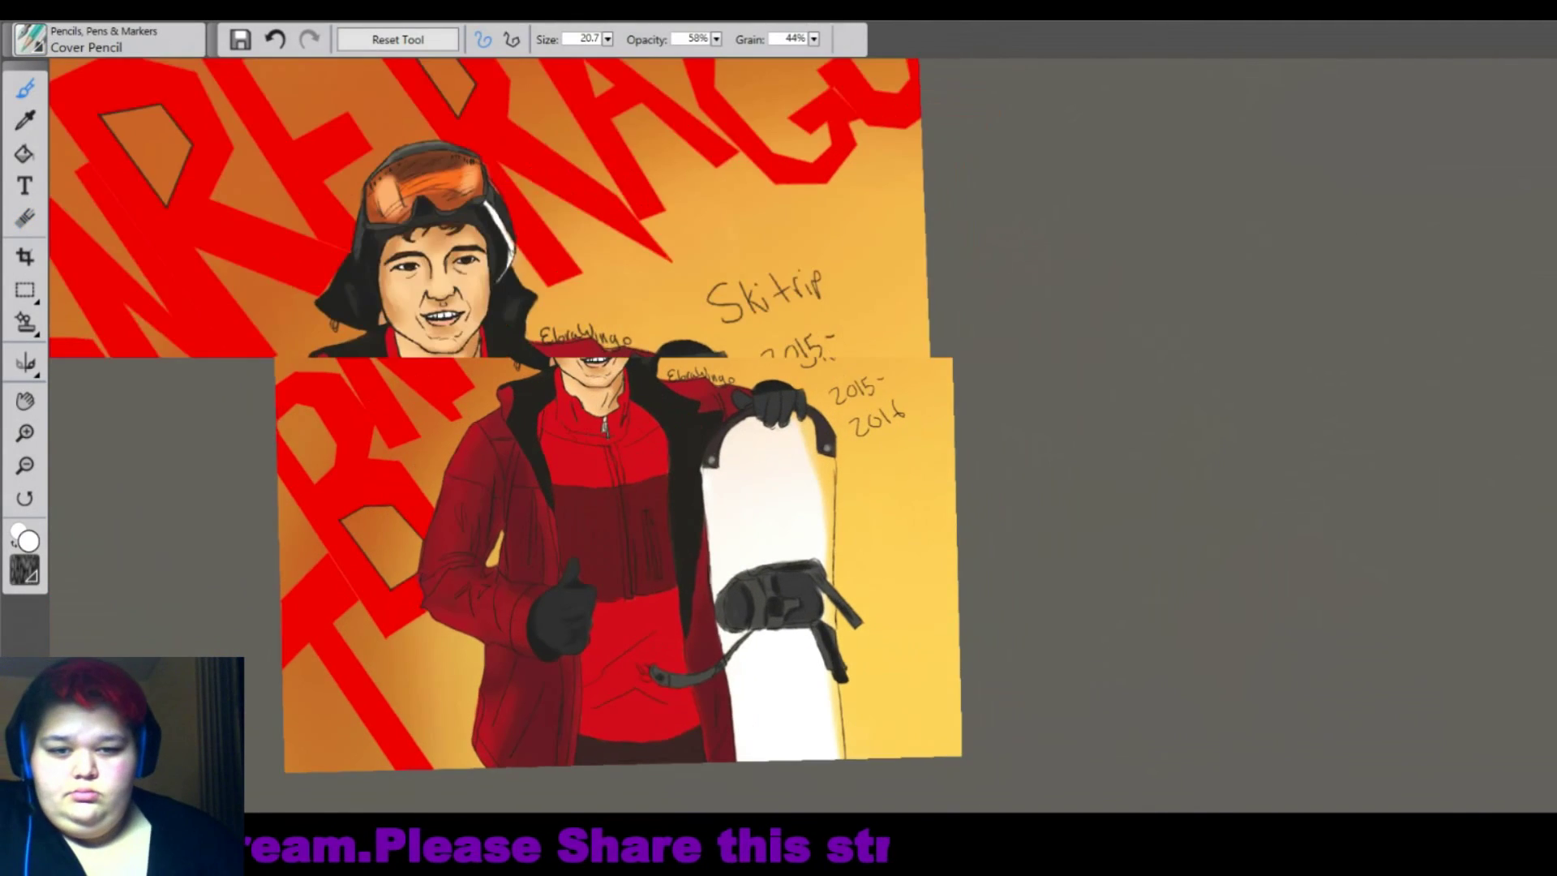
pyautogui.moveTo(819, 118); pyautogui.dragTo(843, 284)
pyautogui.moveTo(848, 182); pyautogui.dragTo(820, 628)
# Try a dark blue Flat Wet Sumi-e stroke on the snowboard's upper part and undo it.
pyautogui.hotkey('ctrl', '0')
pyautogui.scroll(3, 932, 421)
pyautogui.hotkey('shift', 's')
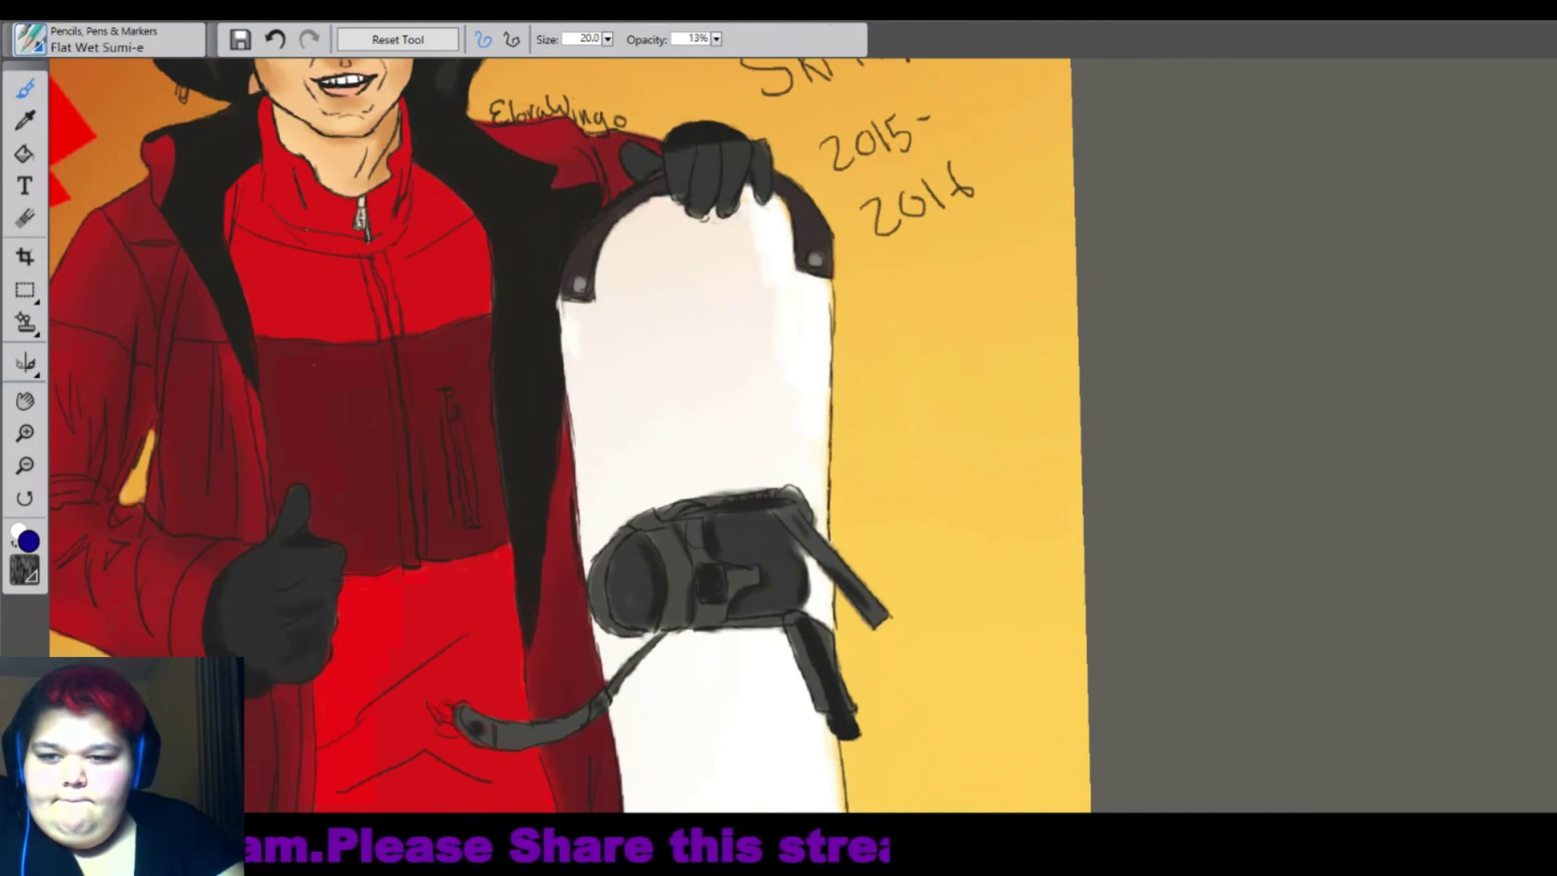
pyautogui.moveTo(616, 223)
pyautogui.mouseDown()
pyautogui.moveTo(616, 373)
pyautogui.moveTo(702, 320)
pyautogui.mouseUp()
pyautogui.hotkey('ctrl', 'z')
# Letter the snowboard above and below the binding in dark navy with the Calligraphy Pen at size 25, underlining the upper letters.
pyautogui.press('/')
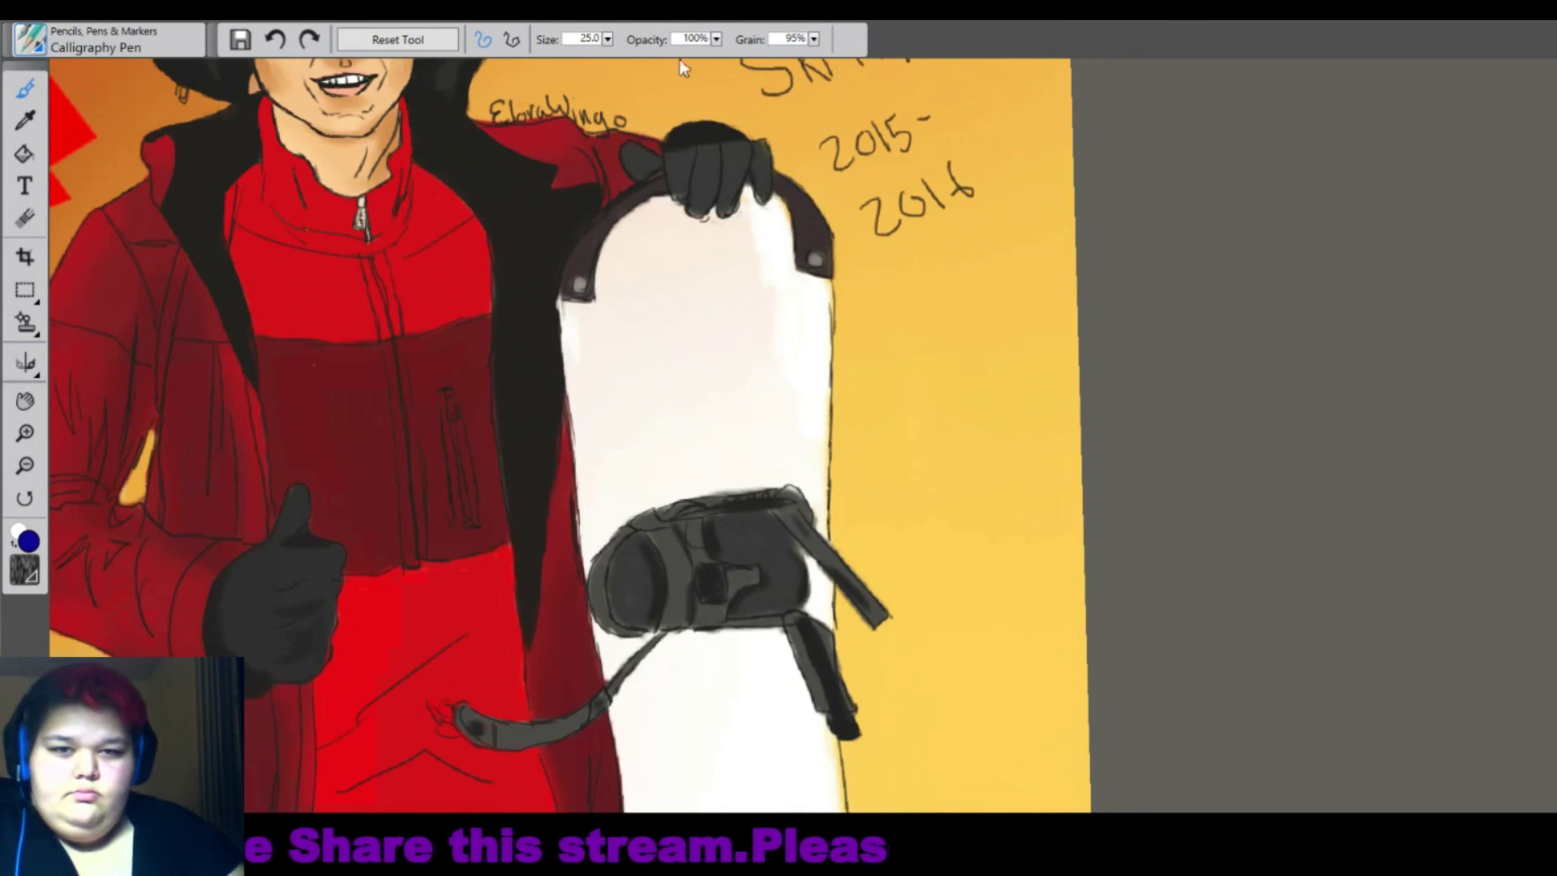
pyautogui.moveTo(584, 267); pyautogui.dragTo(649, 263)
pyautogui.moveTo(612, 300)
pyautogui.mouseDown()
pyautogui.moveTo(620, 437)
pyautogui.moveTo(722, 450)
pyautogui.mouseUp()
pyautogui.moveTo(661, 391); pyautogui.dragTo(698, 387)
pyautogui.moveTo(697, 454); pyautogui.dragTo(778, 288)
pyautogui.moveTo(811, 567)
pyautogui.mouseDown()
pyautogui.moveTo(892, 365)
pyautogui.moveTo(810, 203)
pyautogui.mouseUp()
pyautogui.moveTo(657, 301); pyautogui.dragTo(628, 525)
pyautogui.moveTo(871, 328)
pyautogui.mouseDown()
pyautogui.moveTo(799, 450)
pyautogui.moveTo(941, 450)
pyautogui.mouseUp()
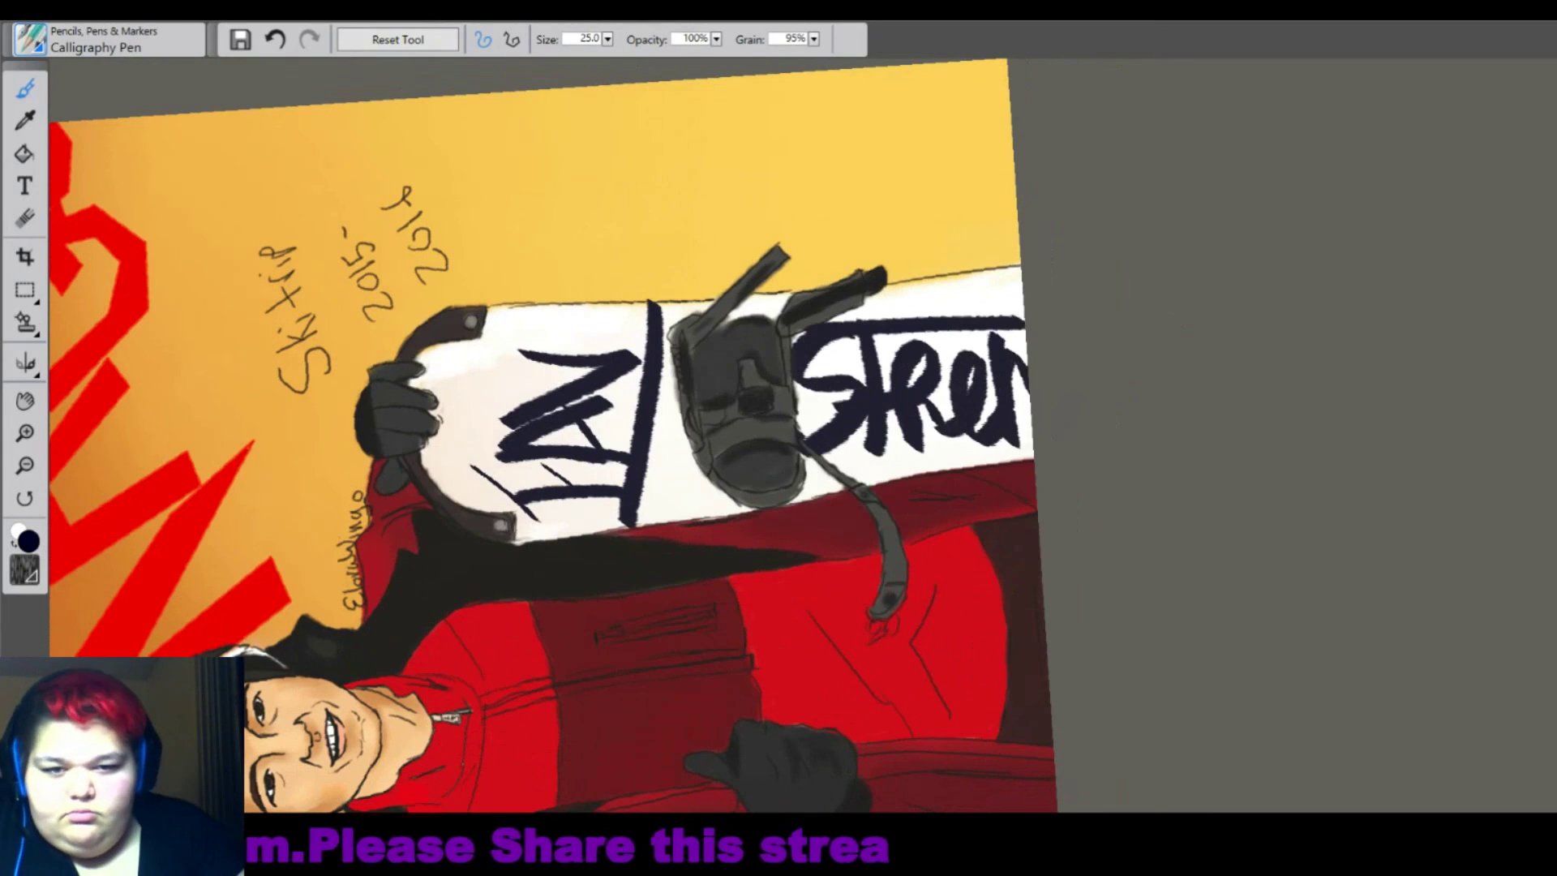
# Add slashes through the upper lettering, a long stripe from the glove to the binding and angular marks beside the lower lettering.
pyautogui.moveTo(933, 316); pyautogui.dragTo(1021, 268)
pyautogui.moveTo(739, 536); pyautogui.dragTo(396, 537)
pyautogui.moveTo(770, 185); pyautogui.dragTo(771, 304)
pyautogui.moveTo(681, 392); pyautogui.dragTo(824, 241)
# Erase the navy lettering strokes that extend past the snowboard's edges at size 12.6.
pyautogui.hotkey('ctrl', '=')
pyautogui.click(24, 217)
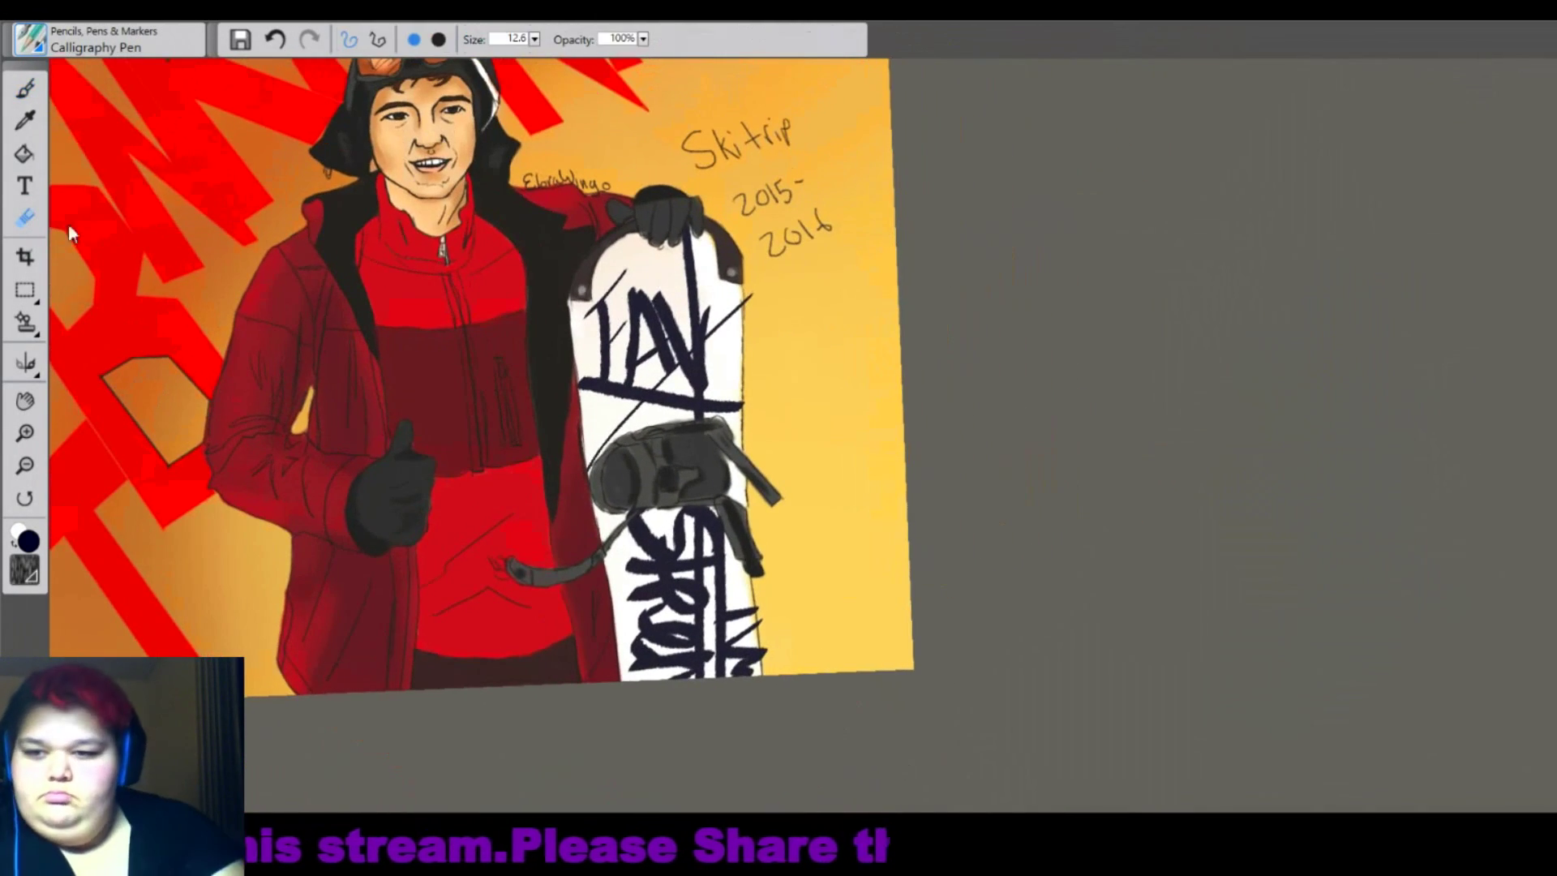
pyautogui.hotkey('ctrl', '-')
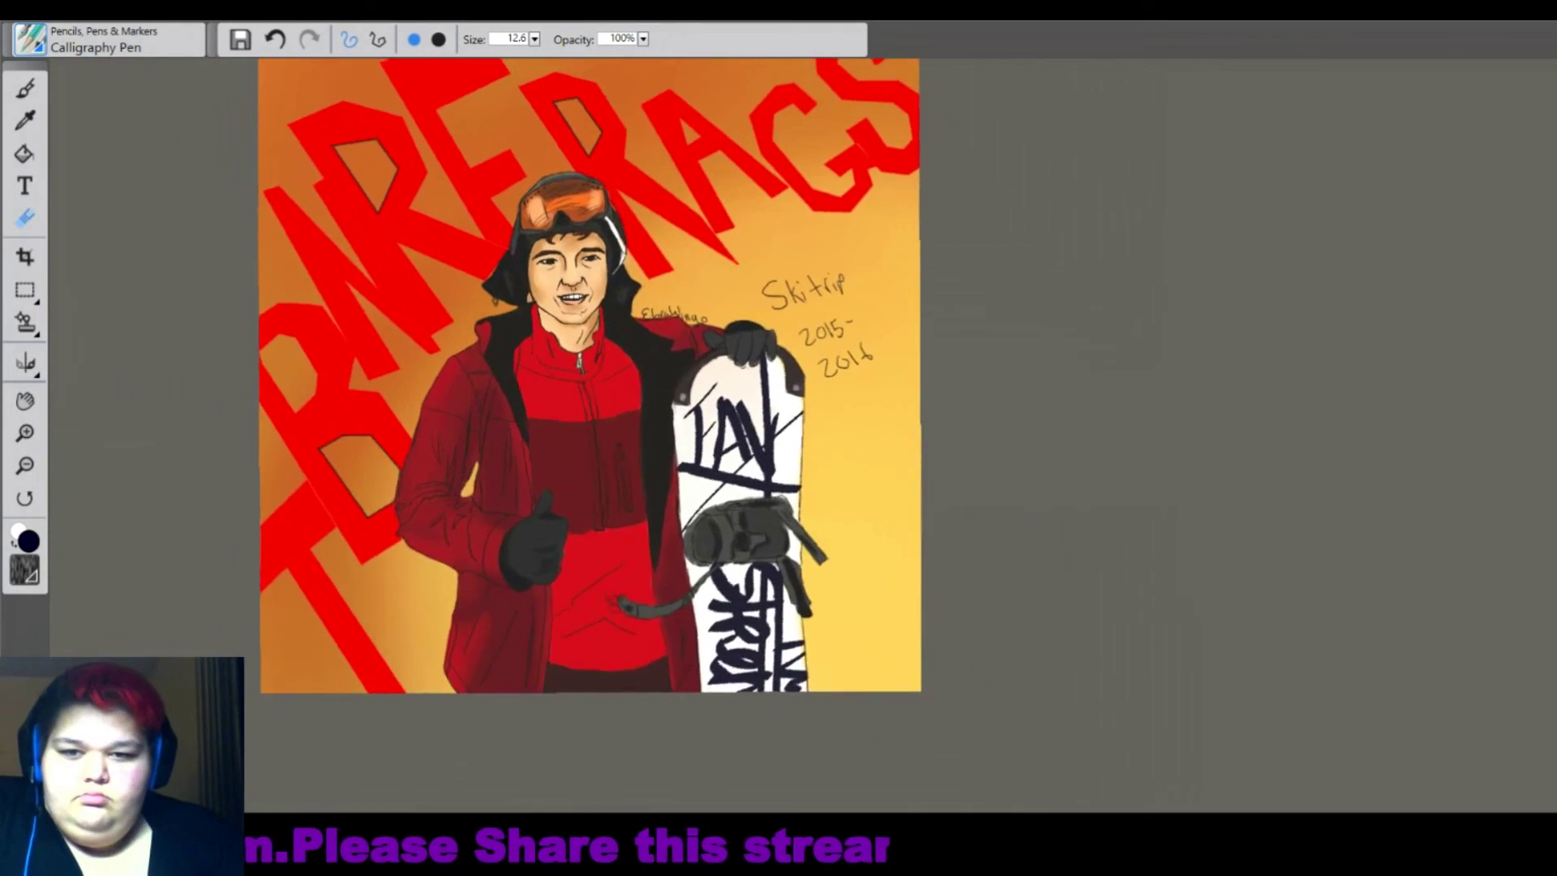
# Clean up the dark-outlined openings of the block letters with a red Paint Bucket fill.
pyautogui.press('k')
pyautogui.hotkey('ctrl', '=')
pyautogui.hotkey('ctrl', '=')
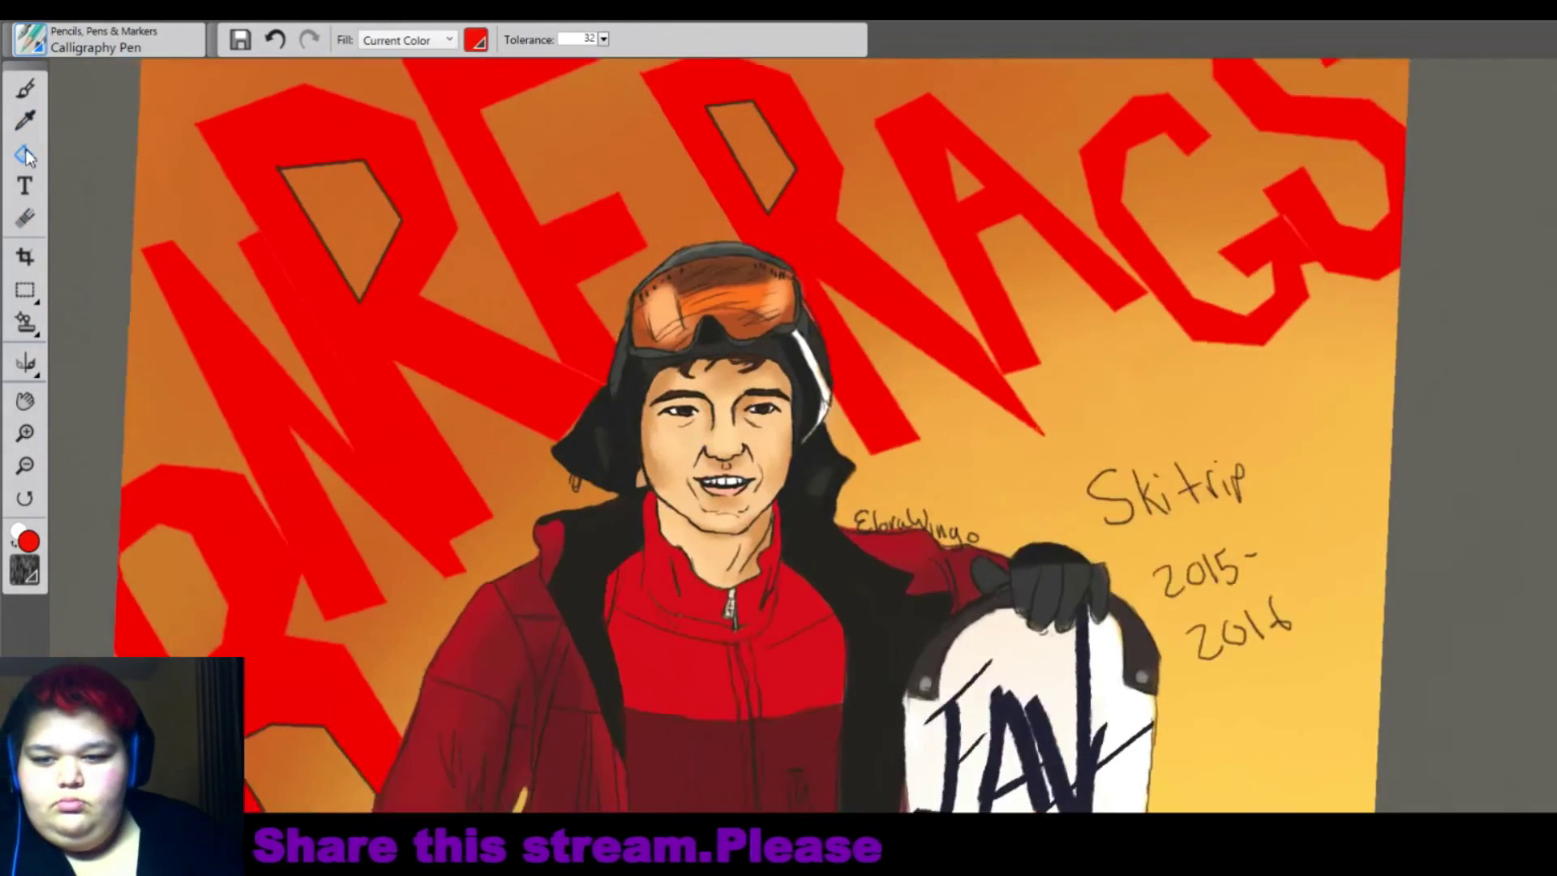
pyautogui.hotkey('ctrl', '-')
pyautogui.hotkey('ctrl', '-')
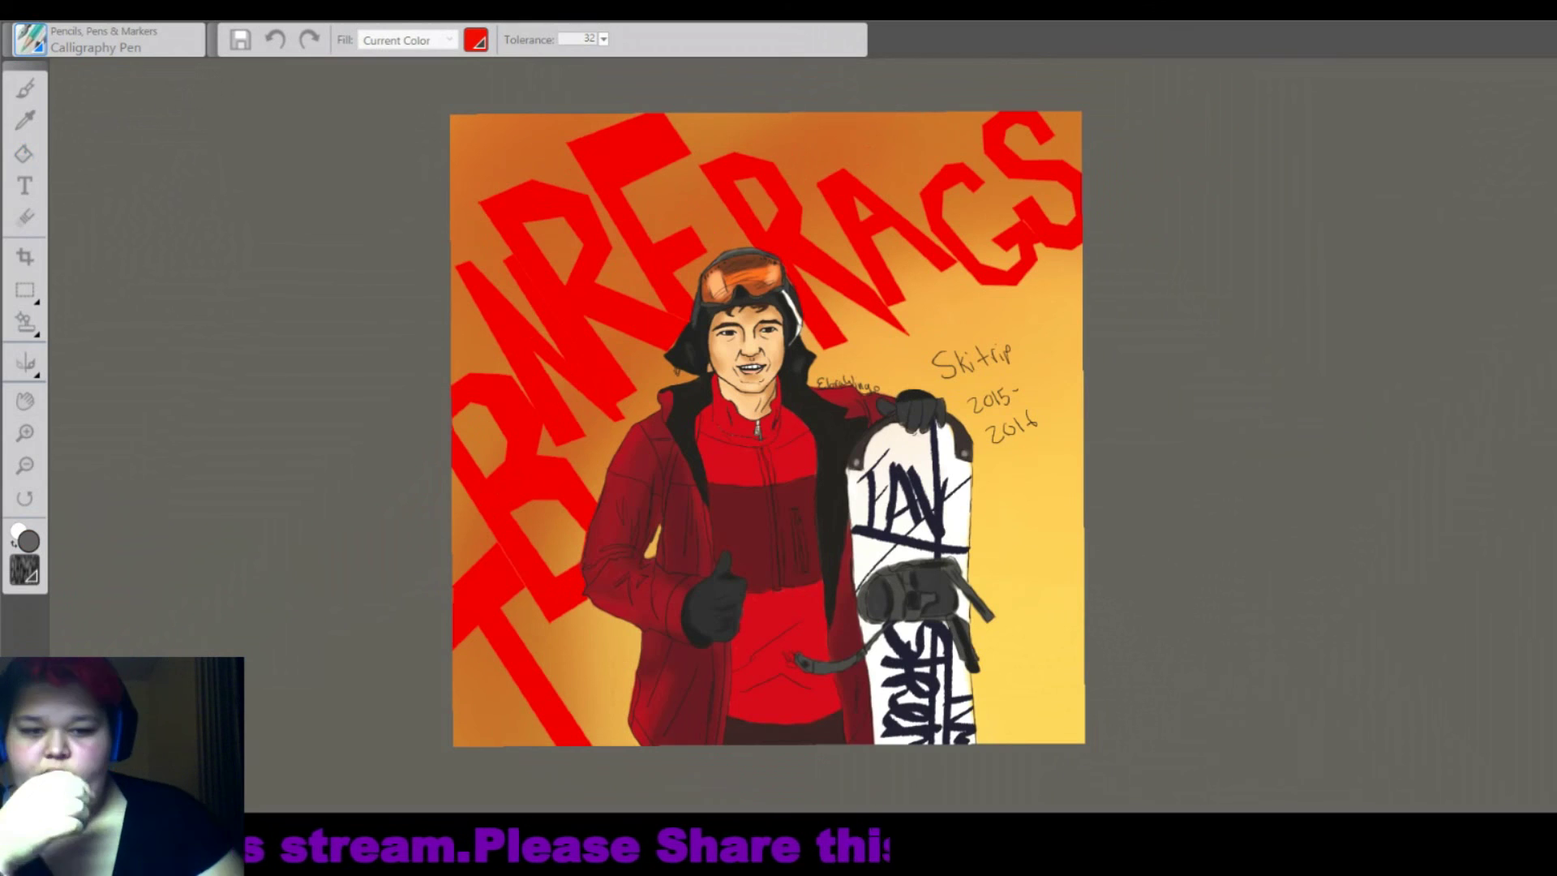
pyautogui.click(1173, 478)
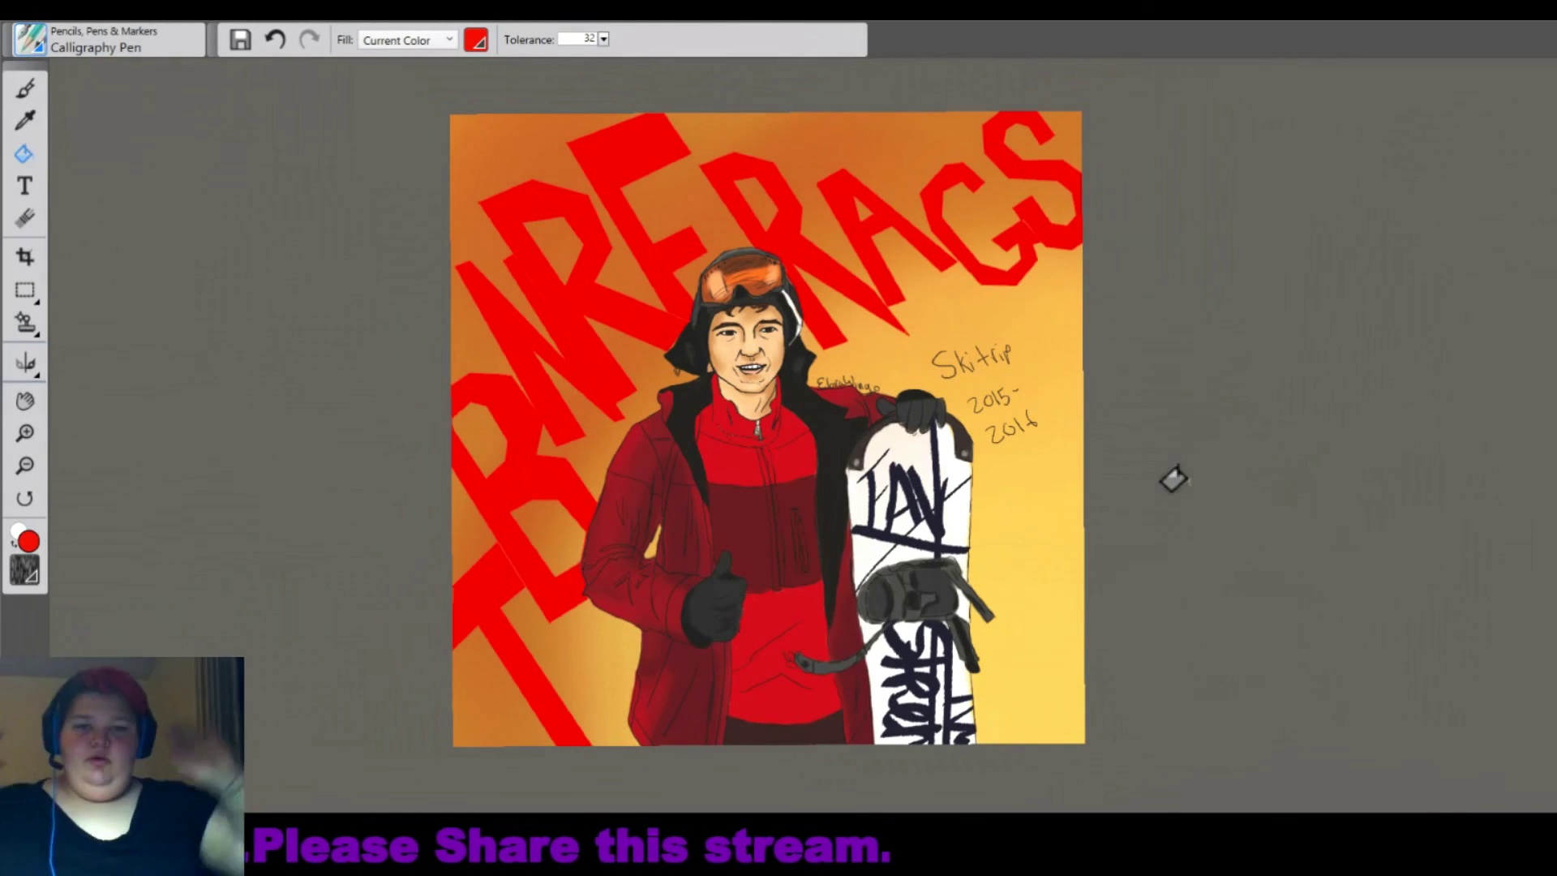